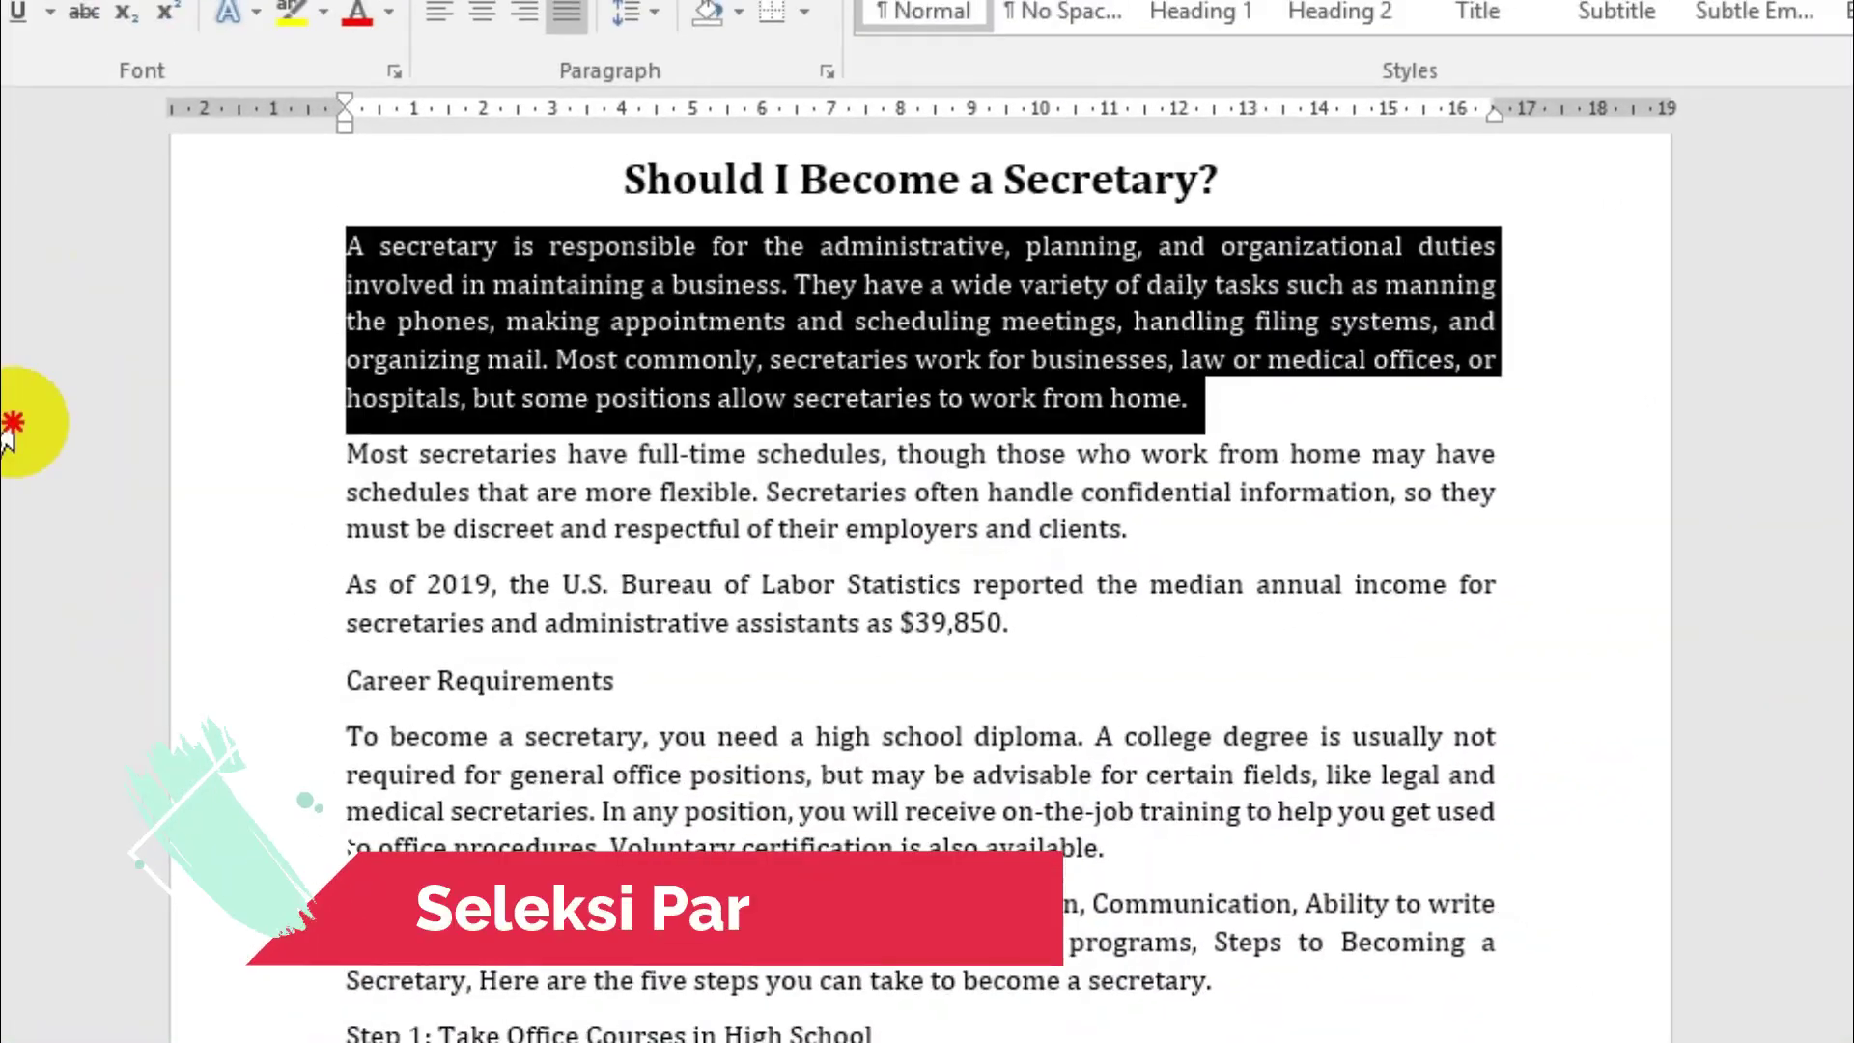
Set the first three paragraphs in three columns.
drag(21, 416, 87, 611)
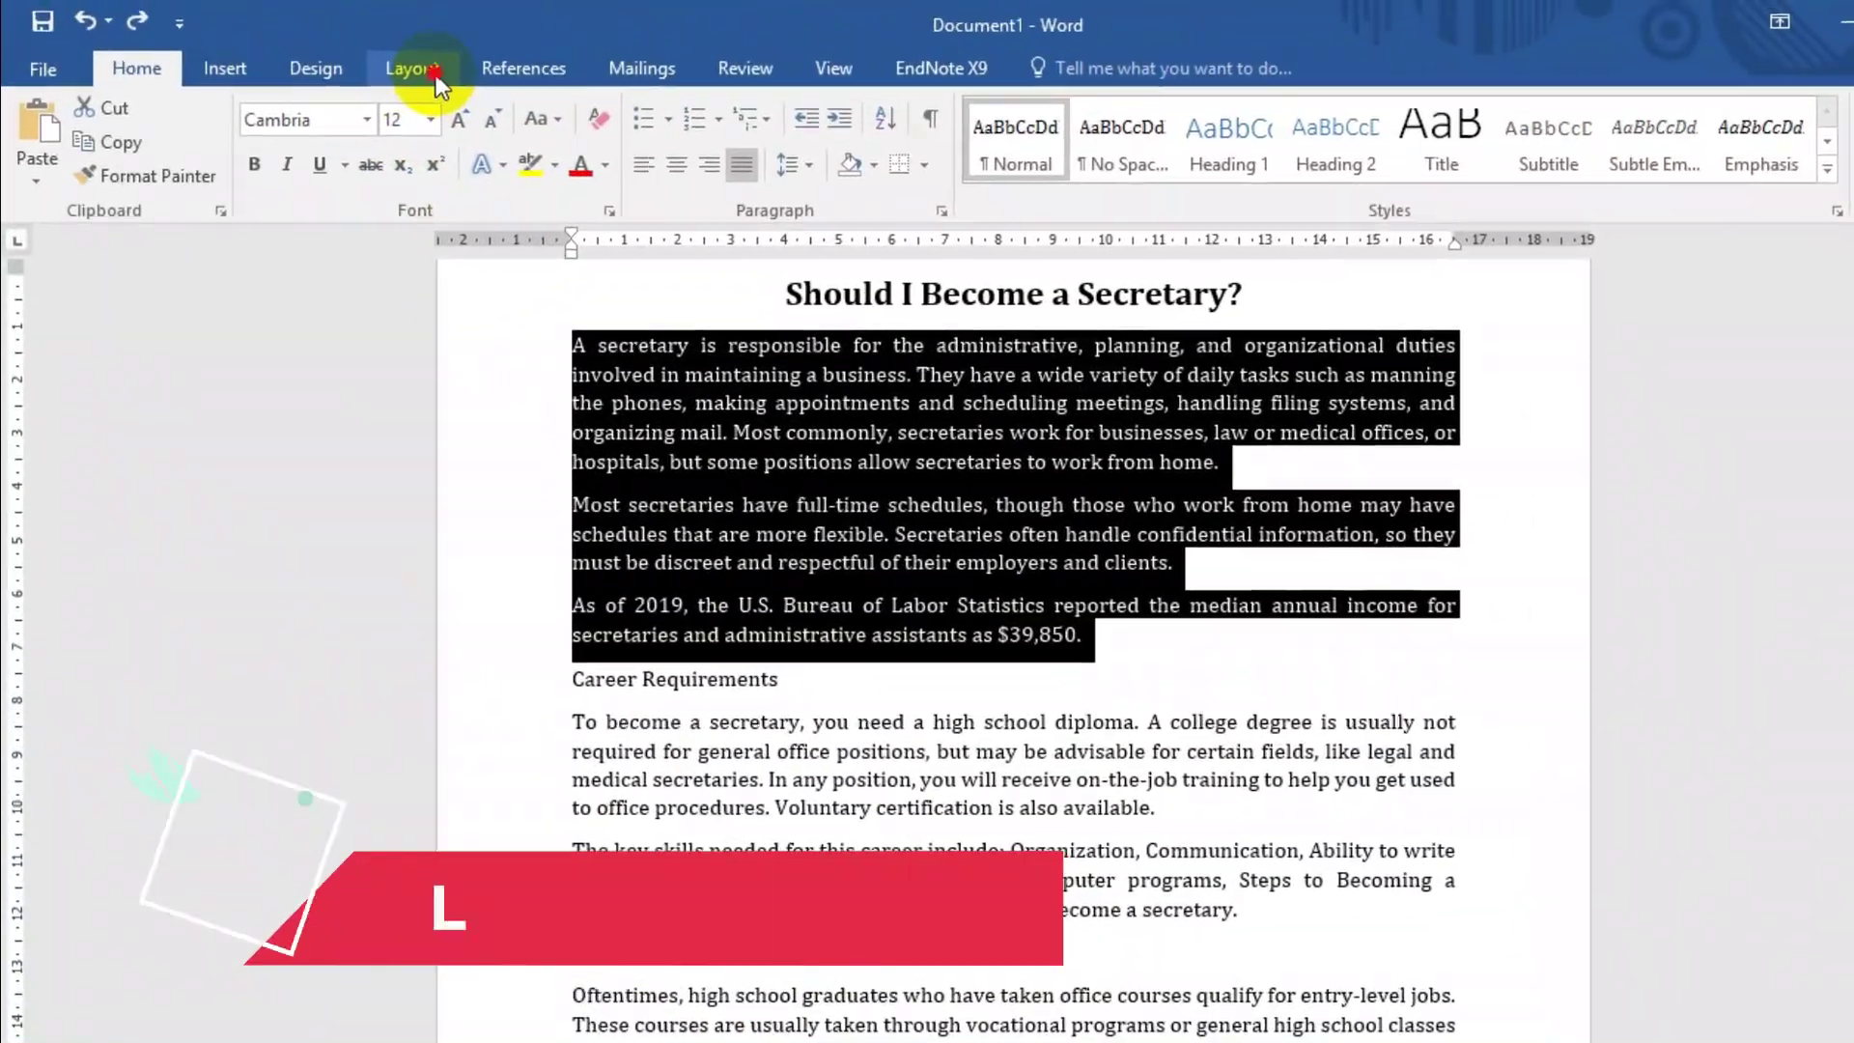
click(436, 74)
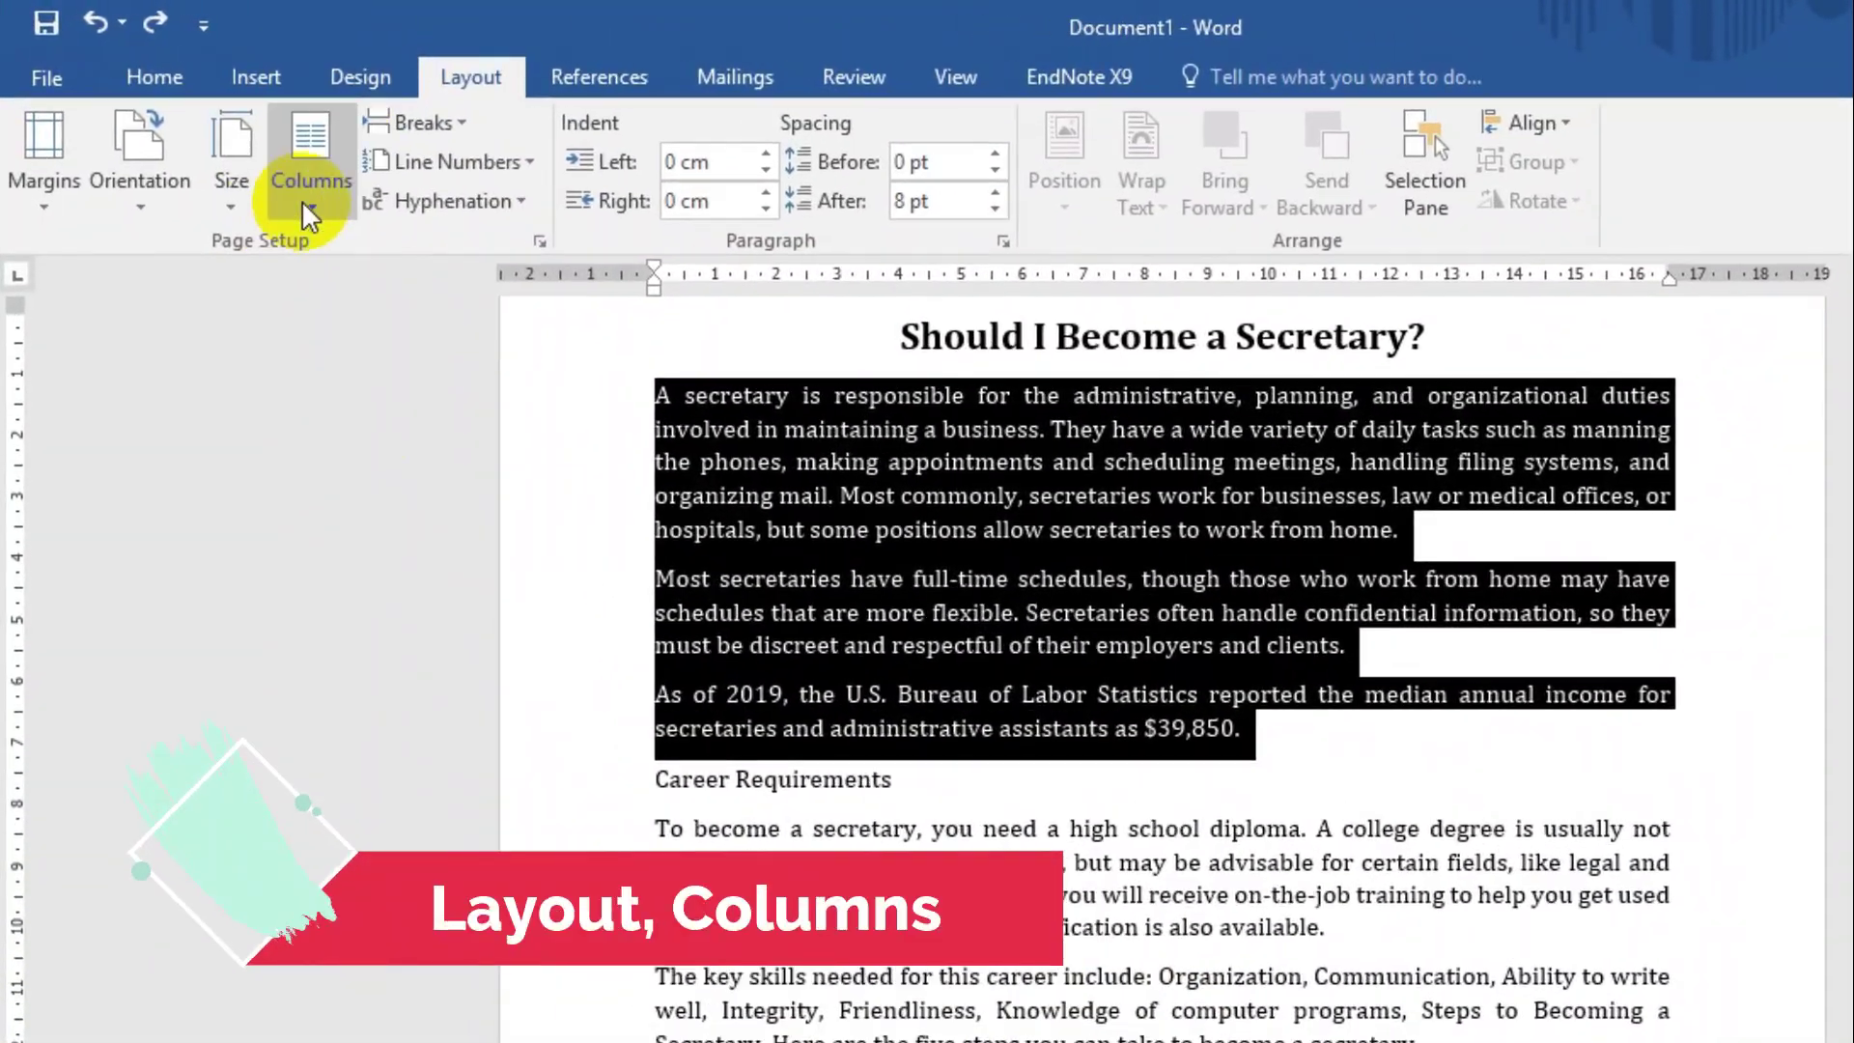
click(299, 191)
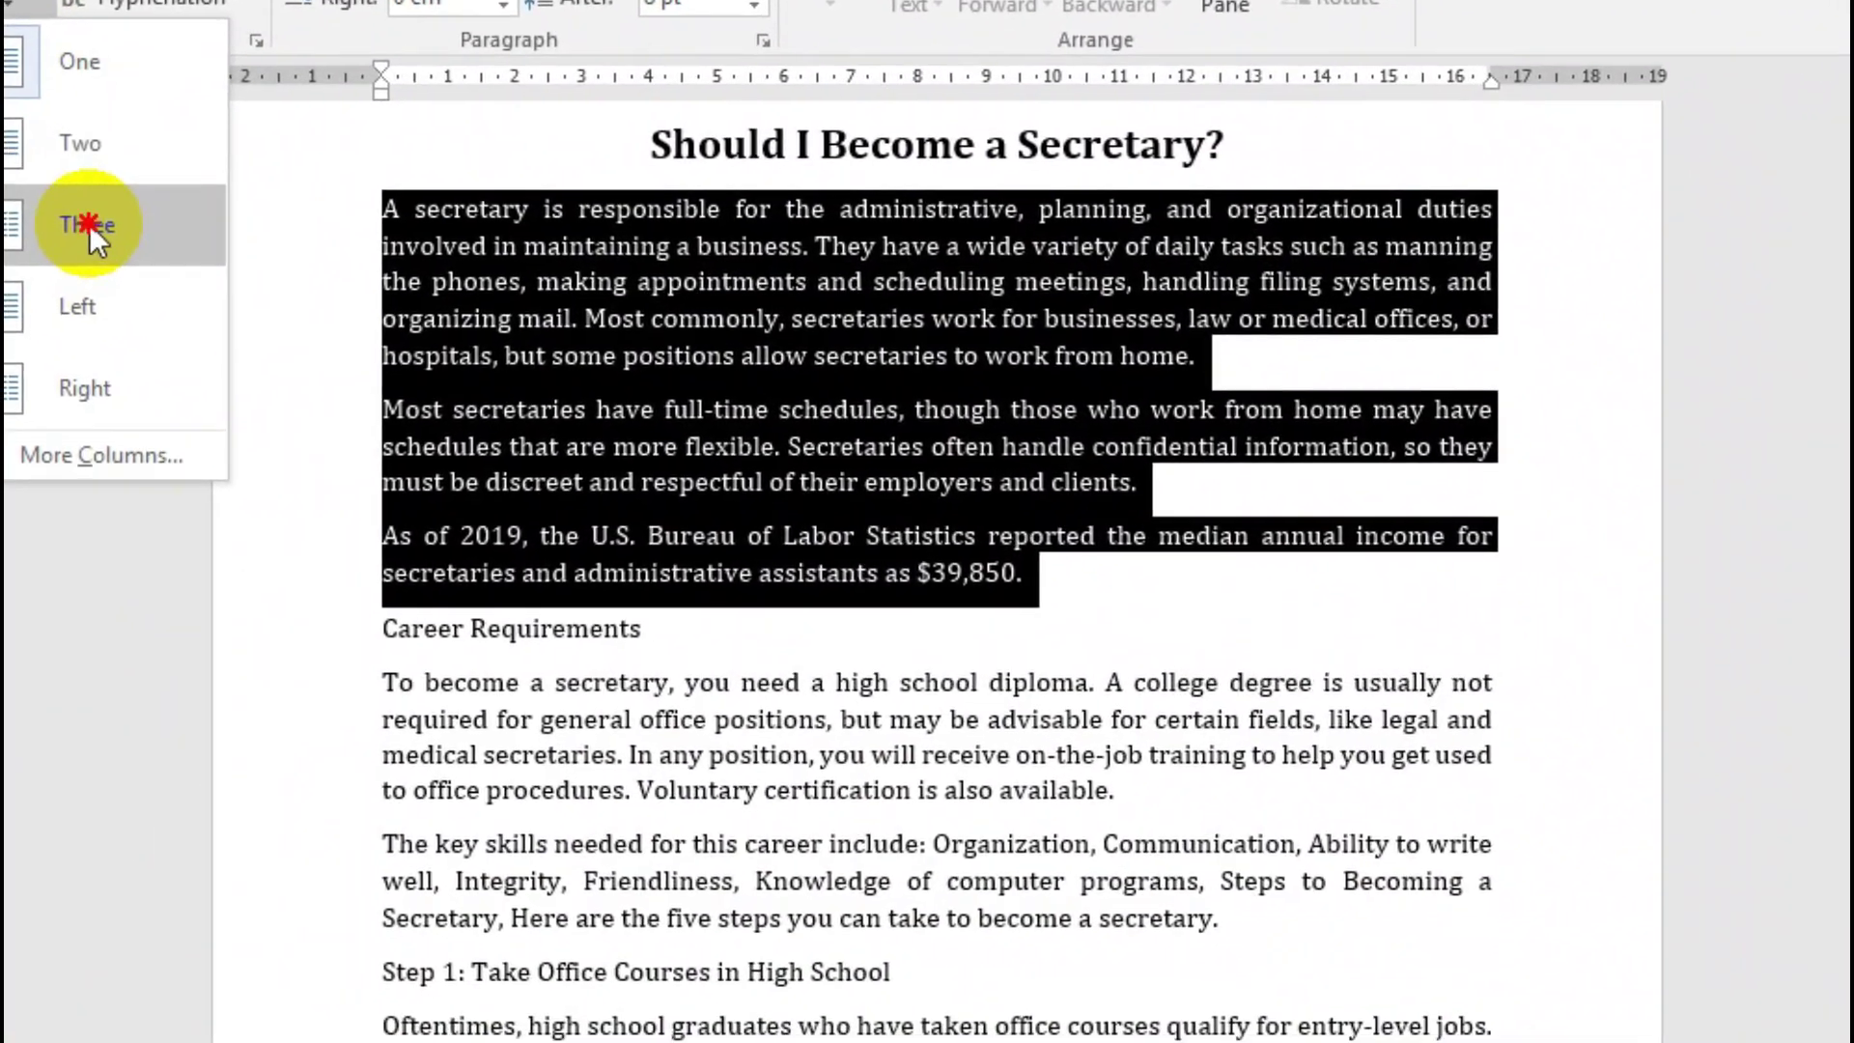
click(290, 360)
click(1591, 837)
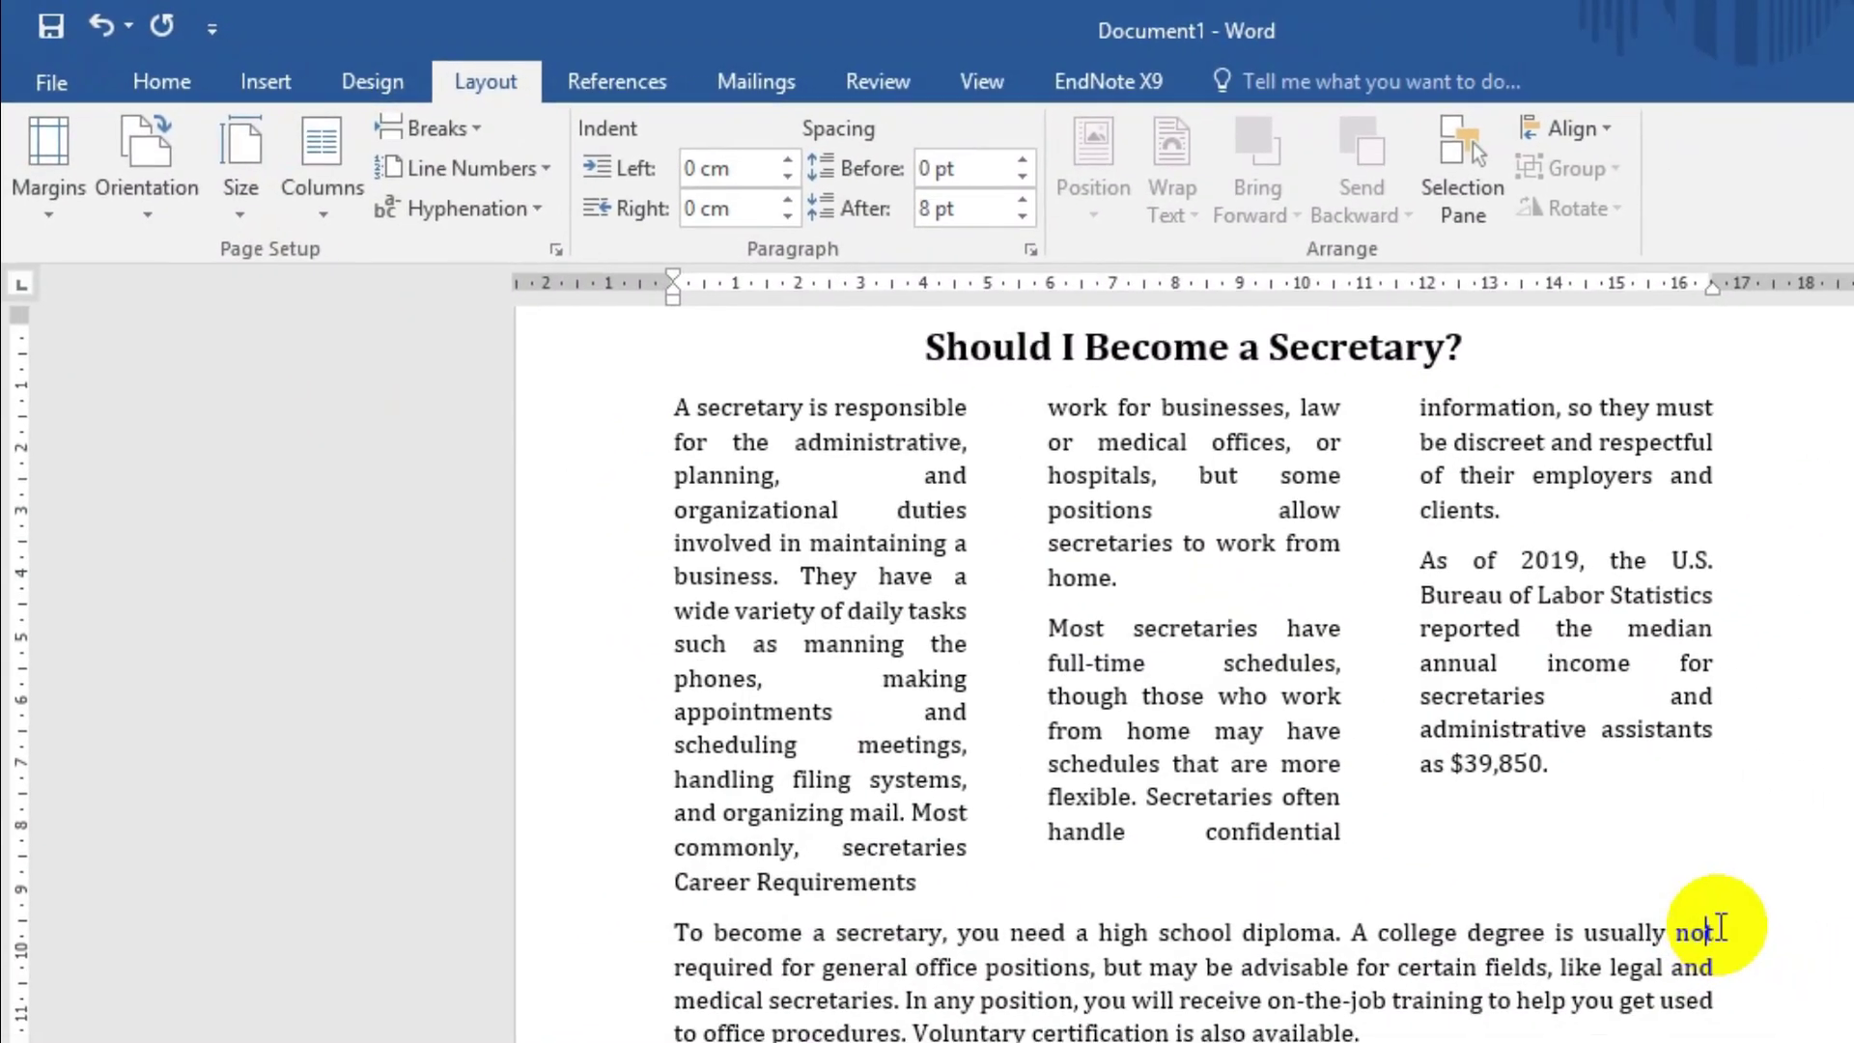
Set the Step 1–Step 2 text in two columns.
scroll(750, 613, down, 3)
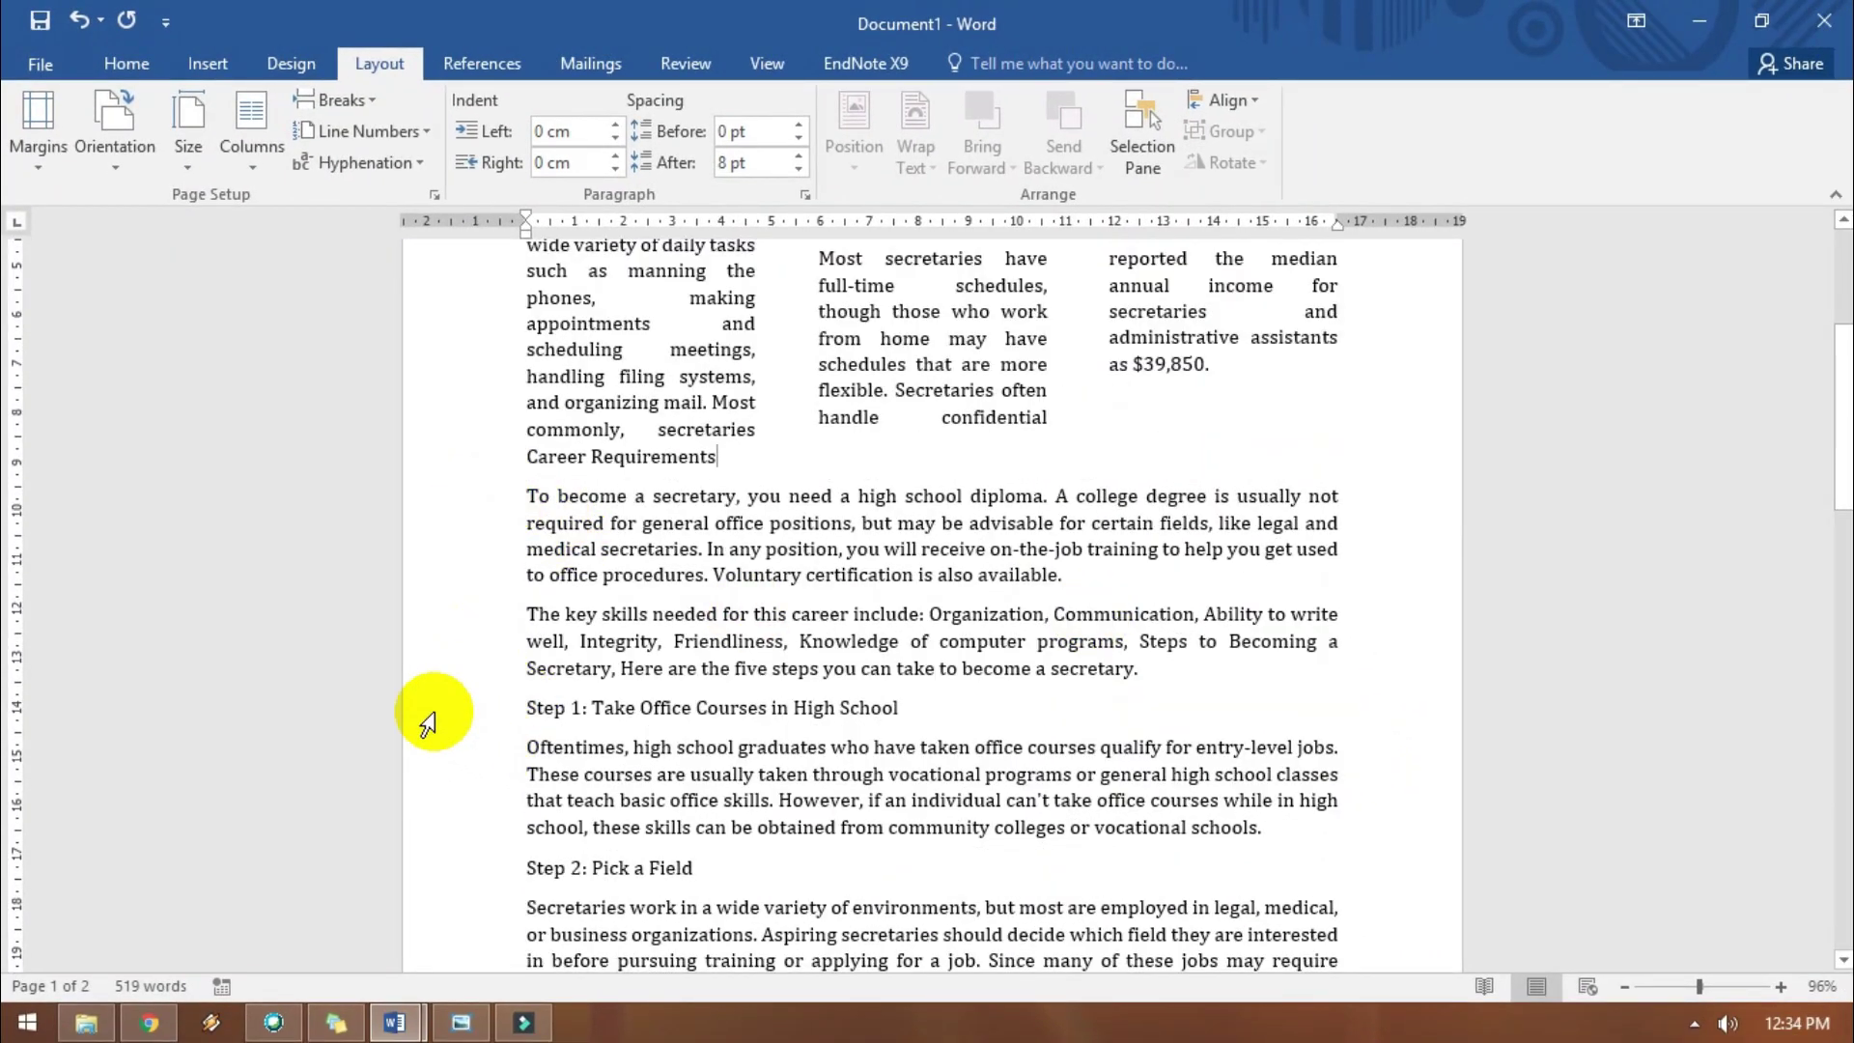
scroll(391, 966, down, 1)
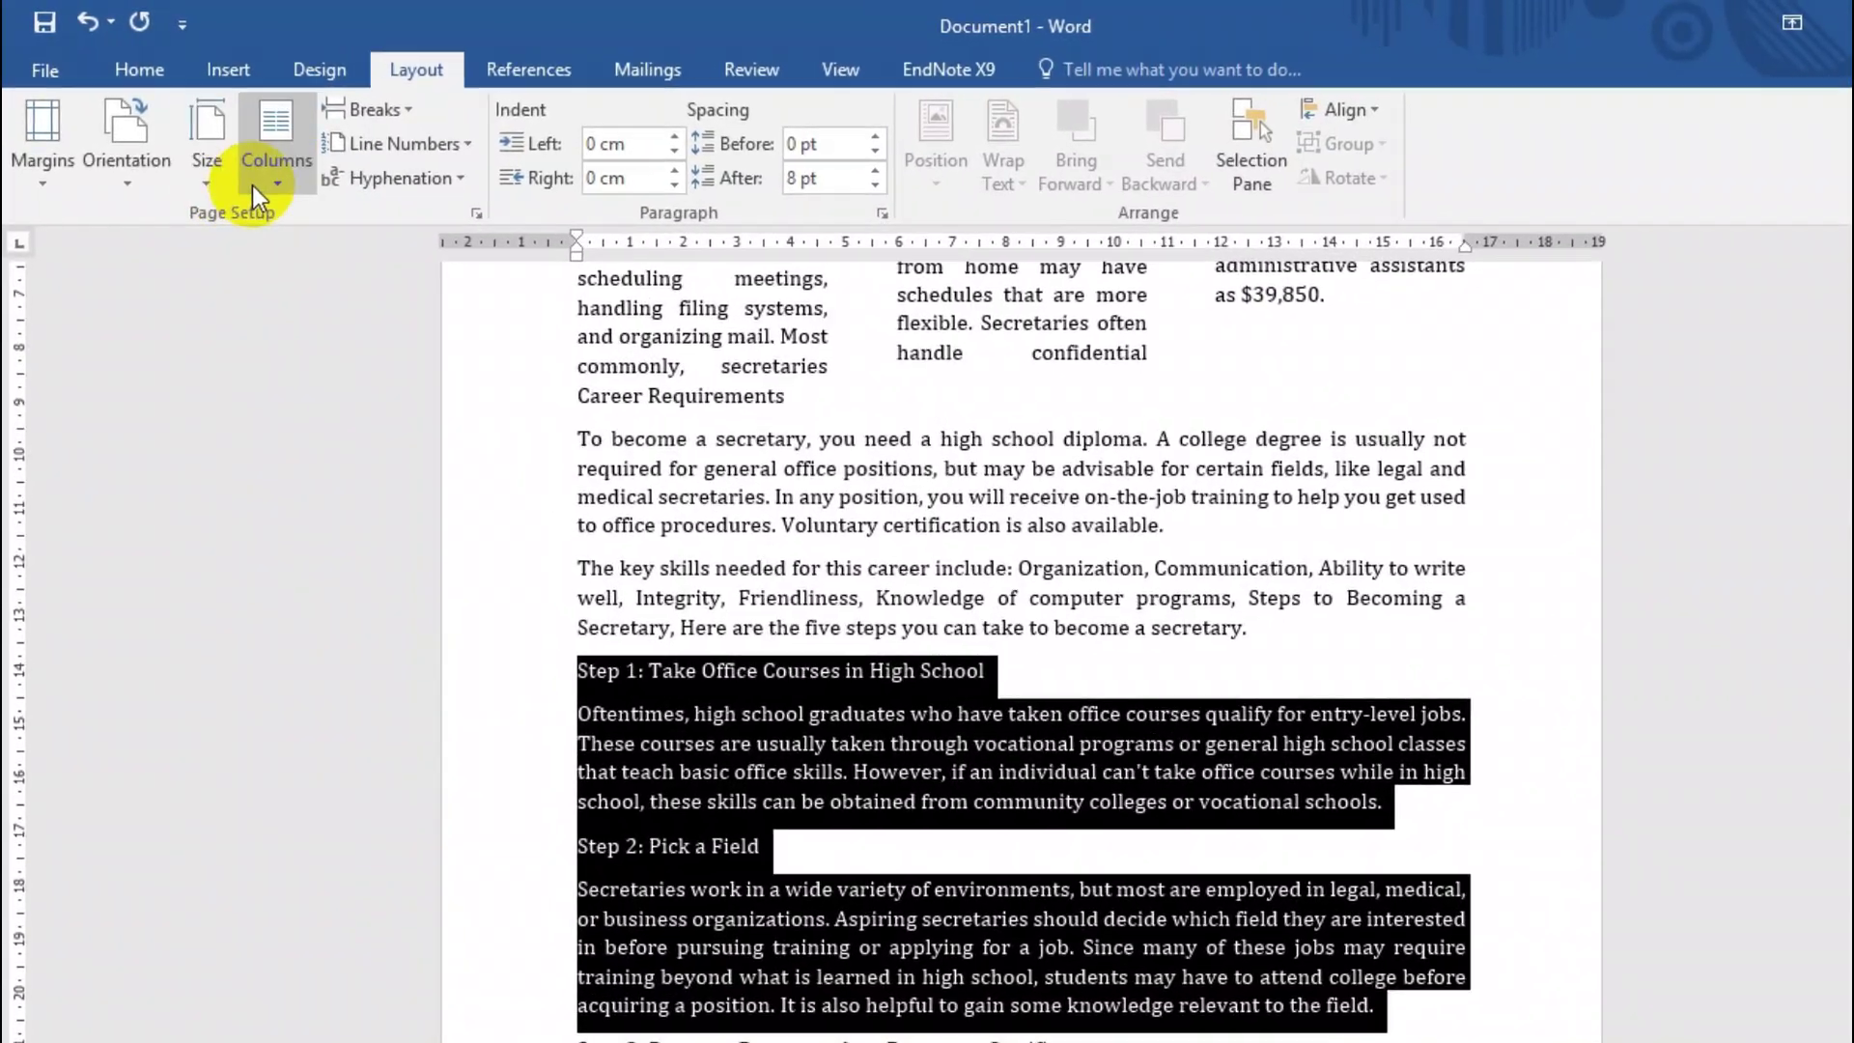
click(252, 186)
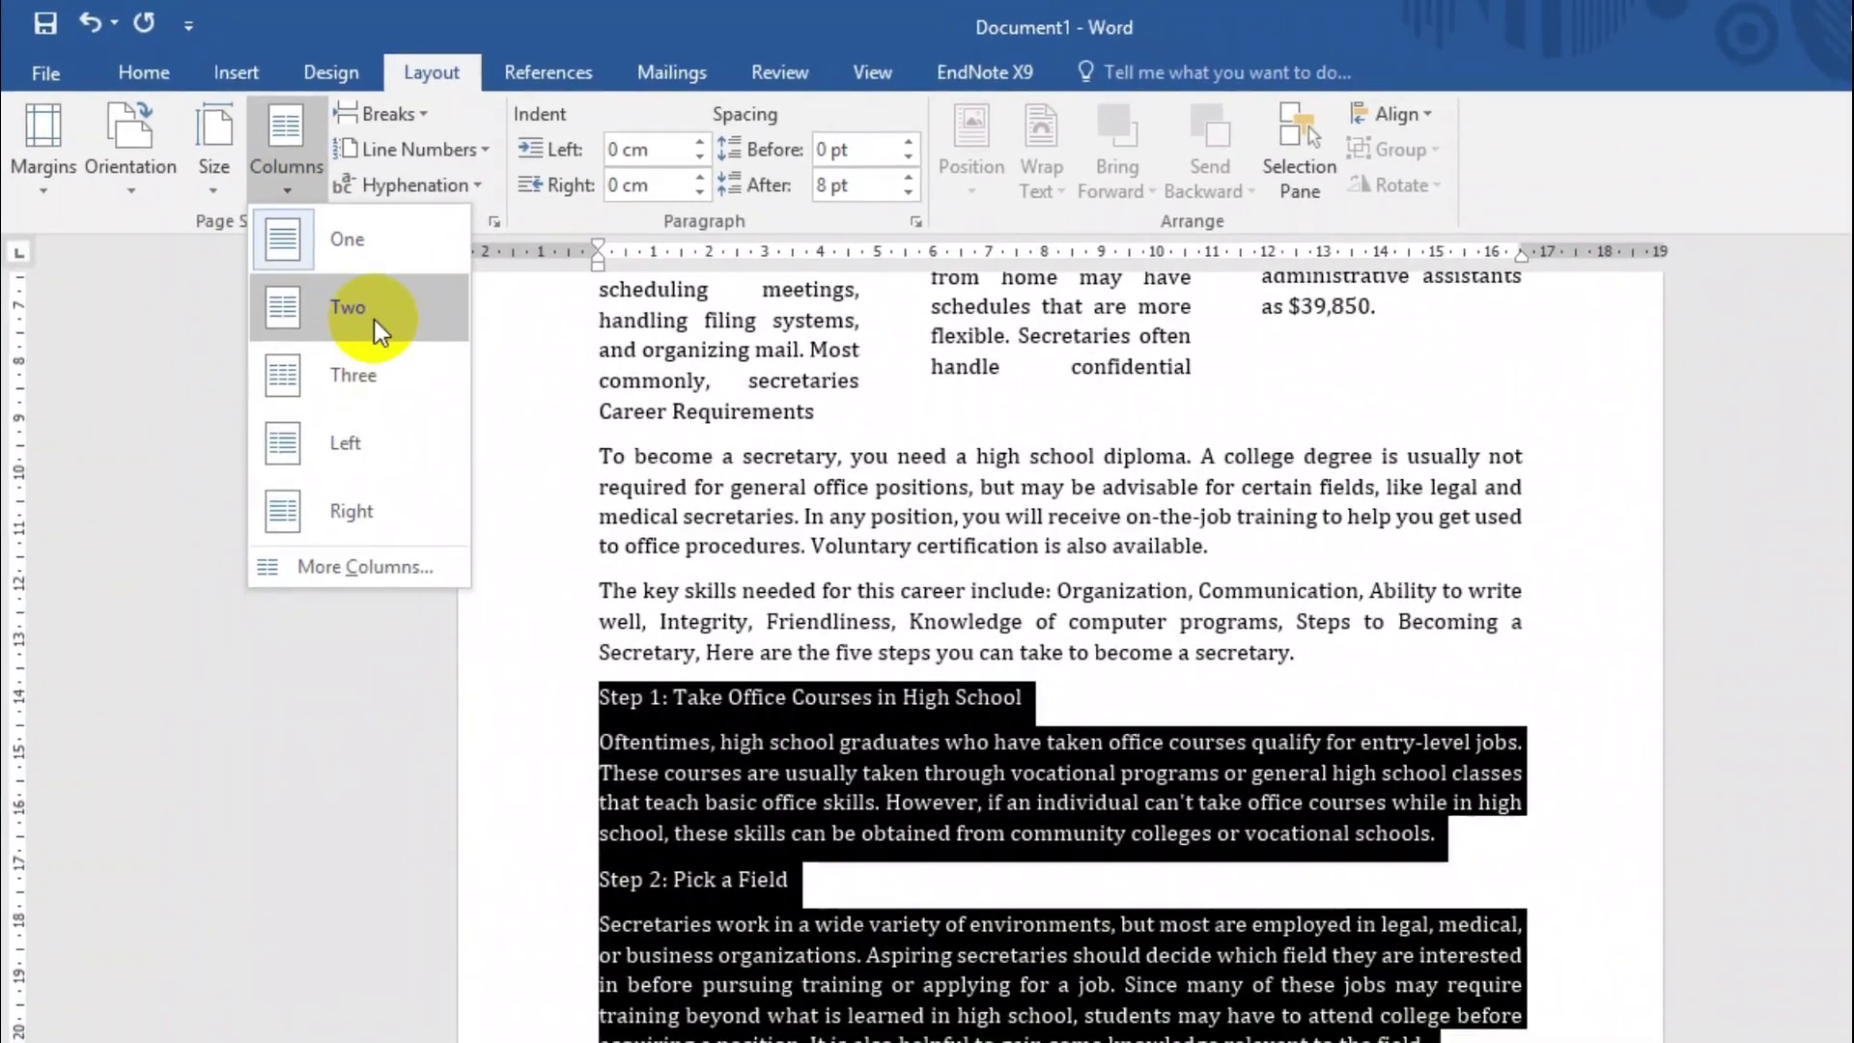
click(344, 305)
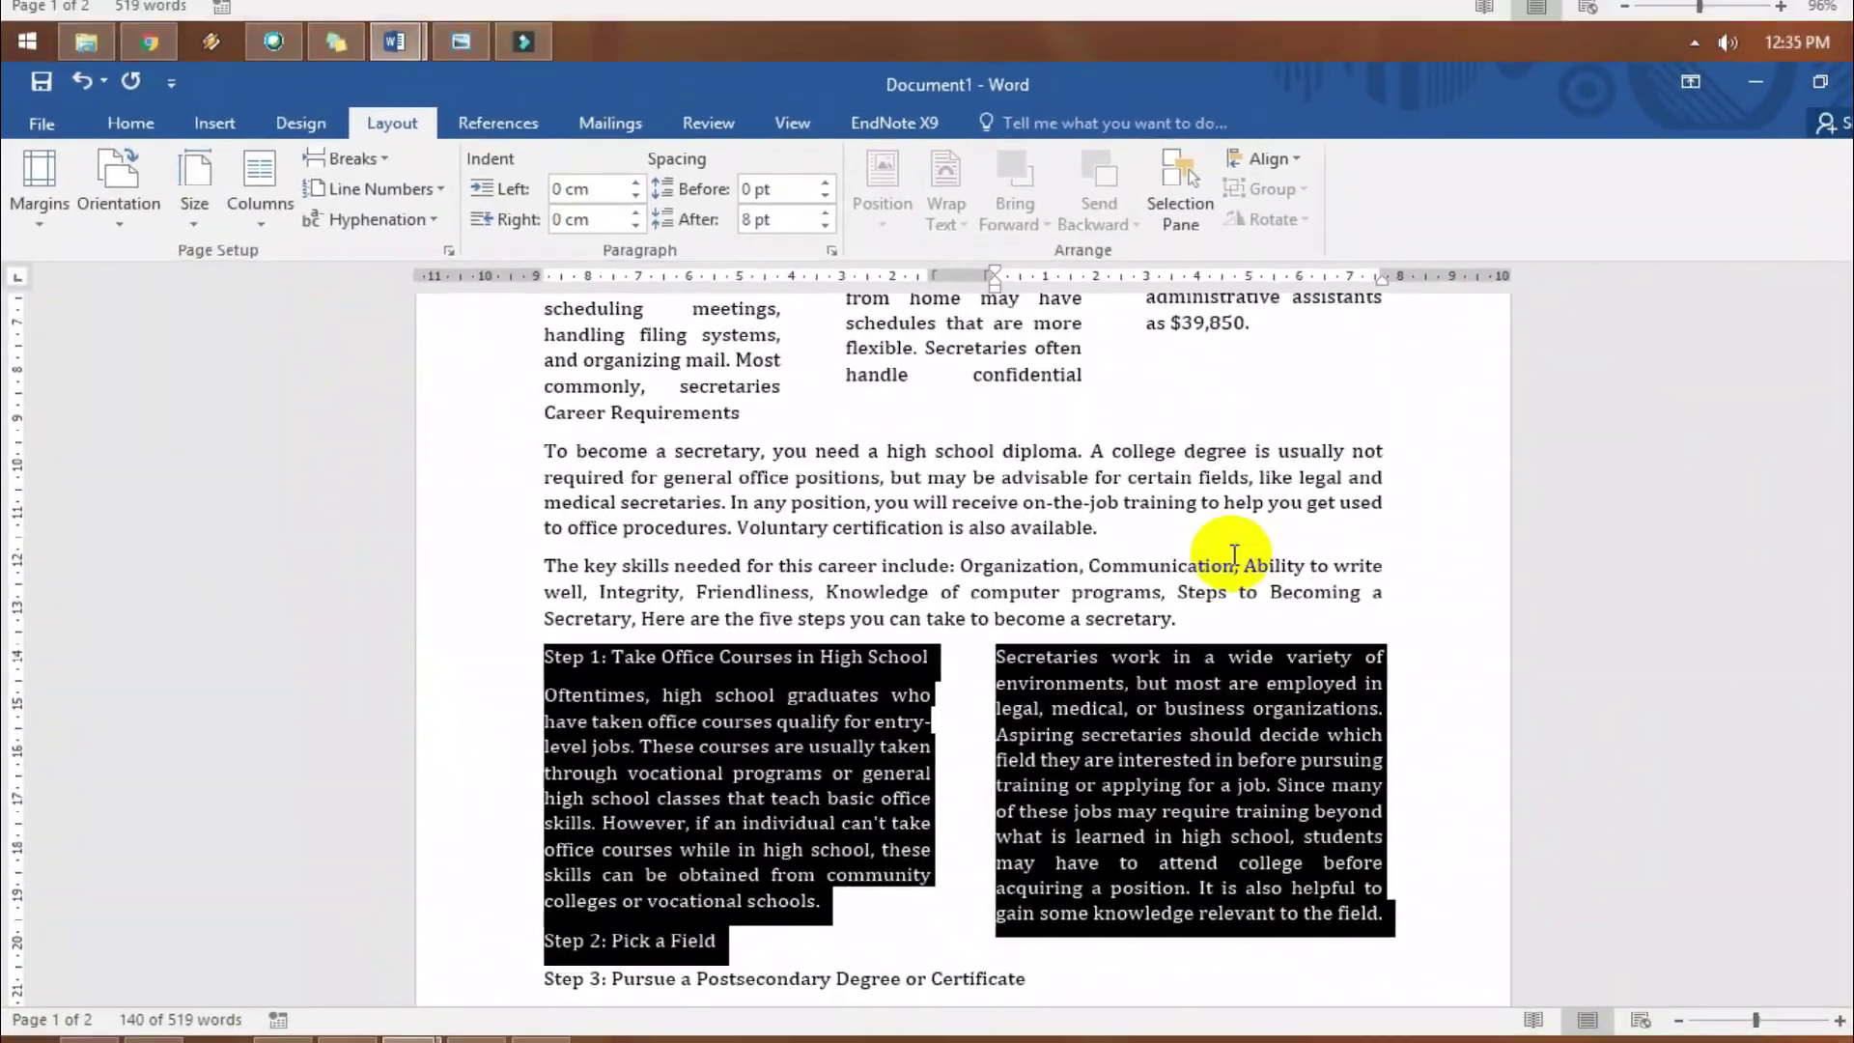
click(1246, 619)
scroll(1707, 568, up, 3)
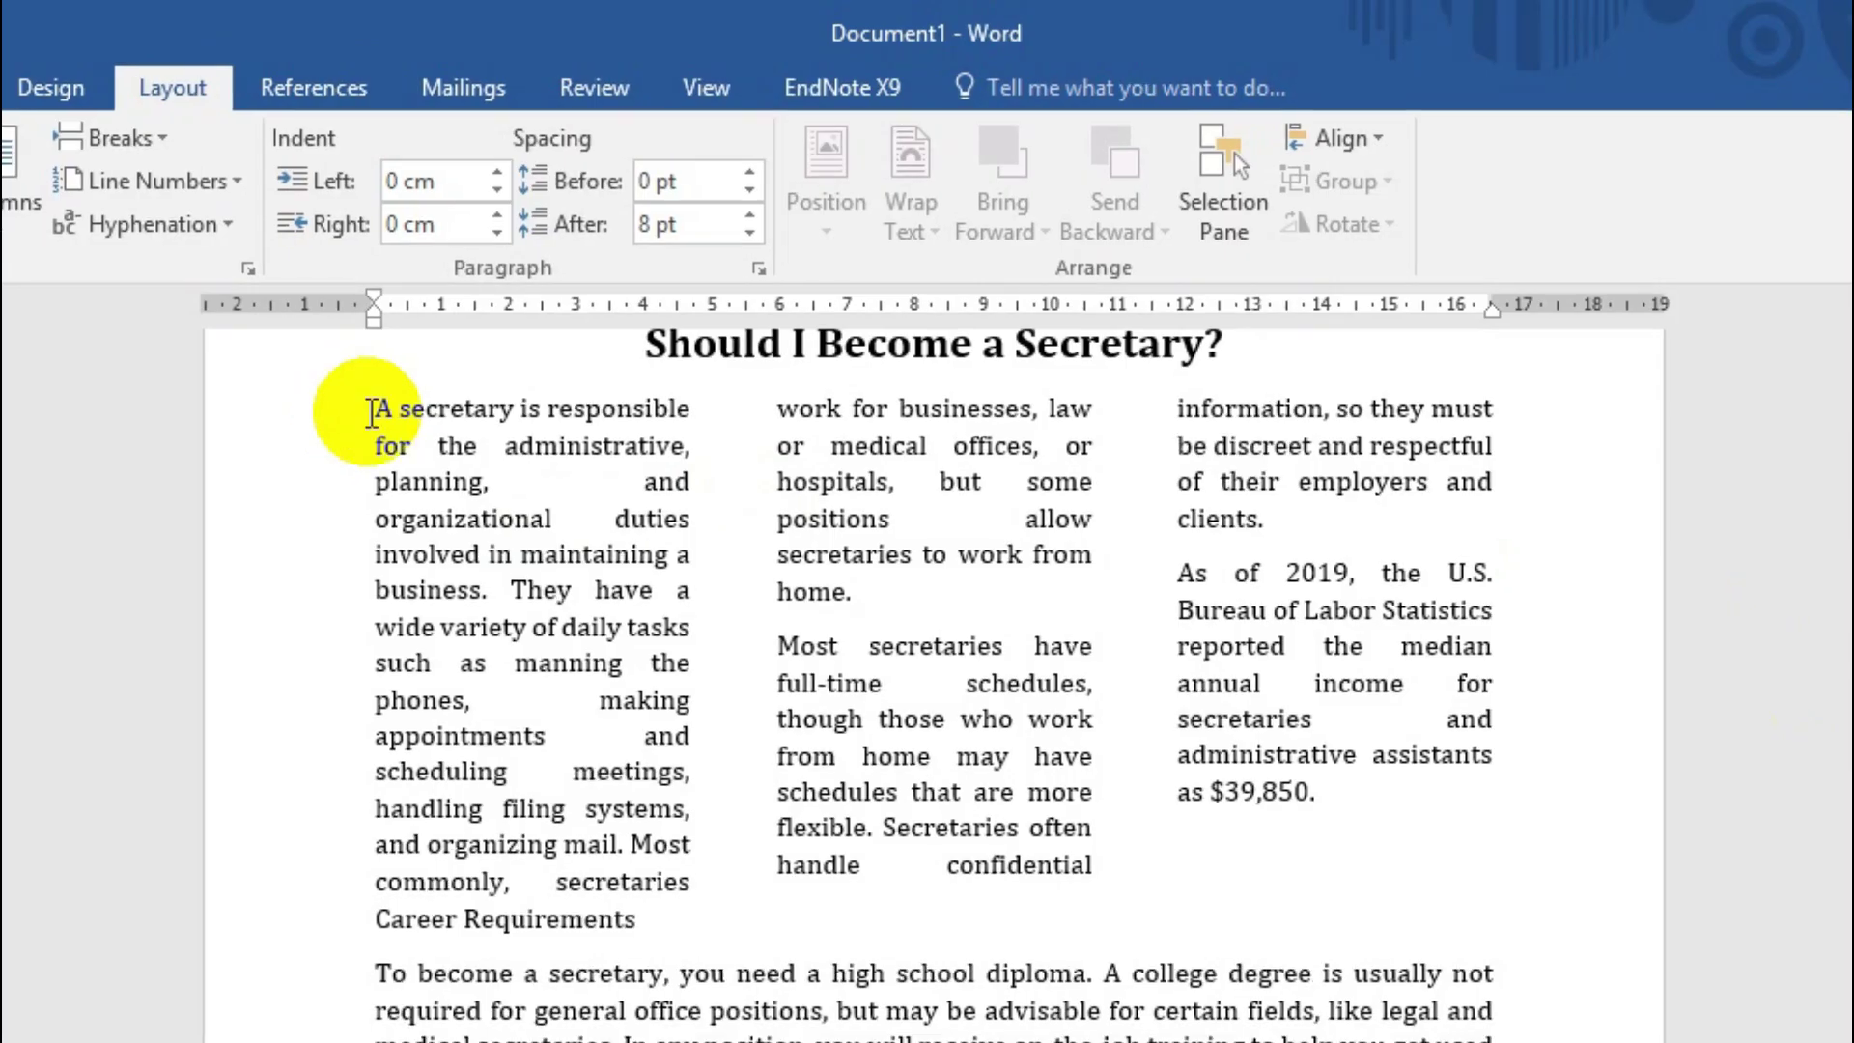
drag(526, 296, 541, 296)
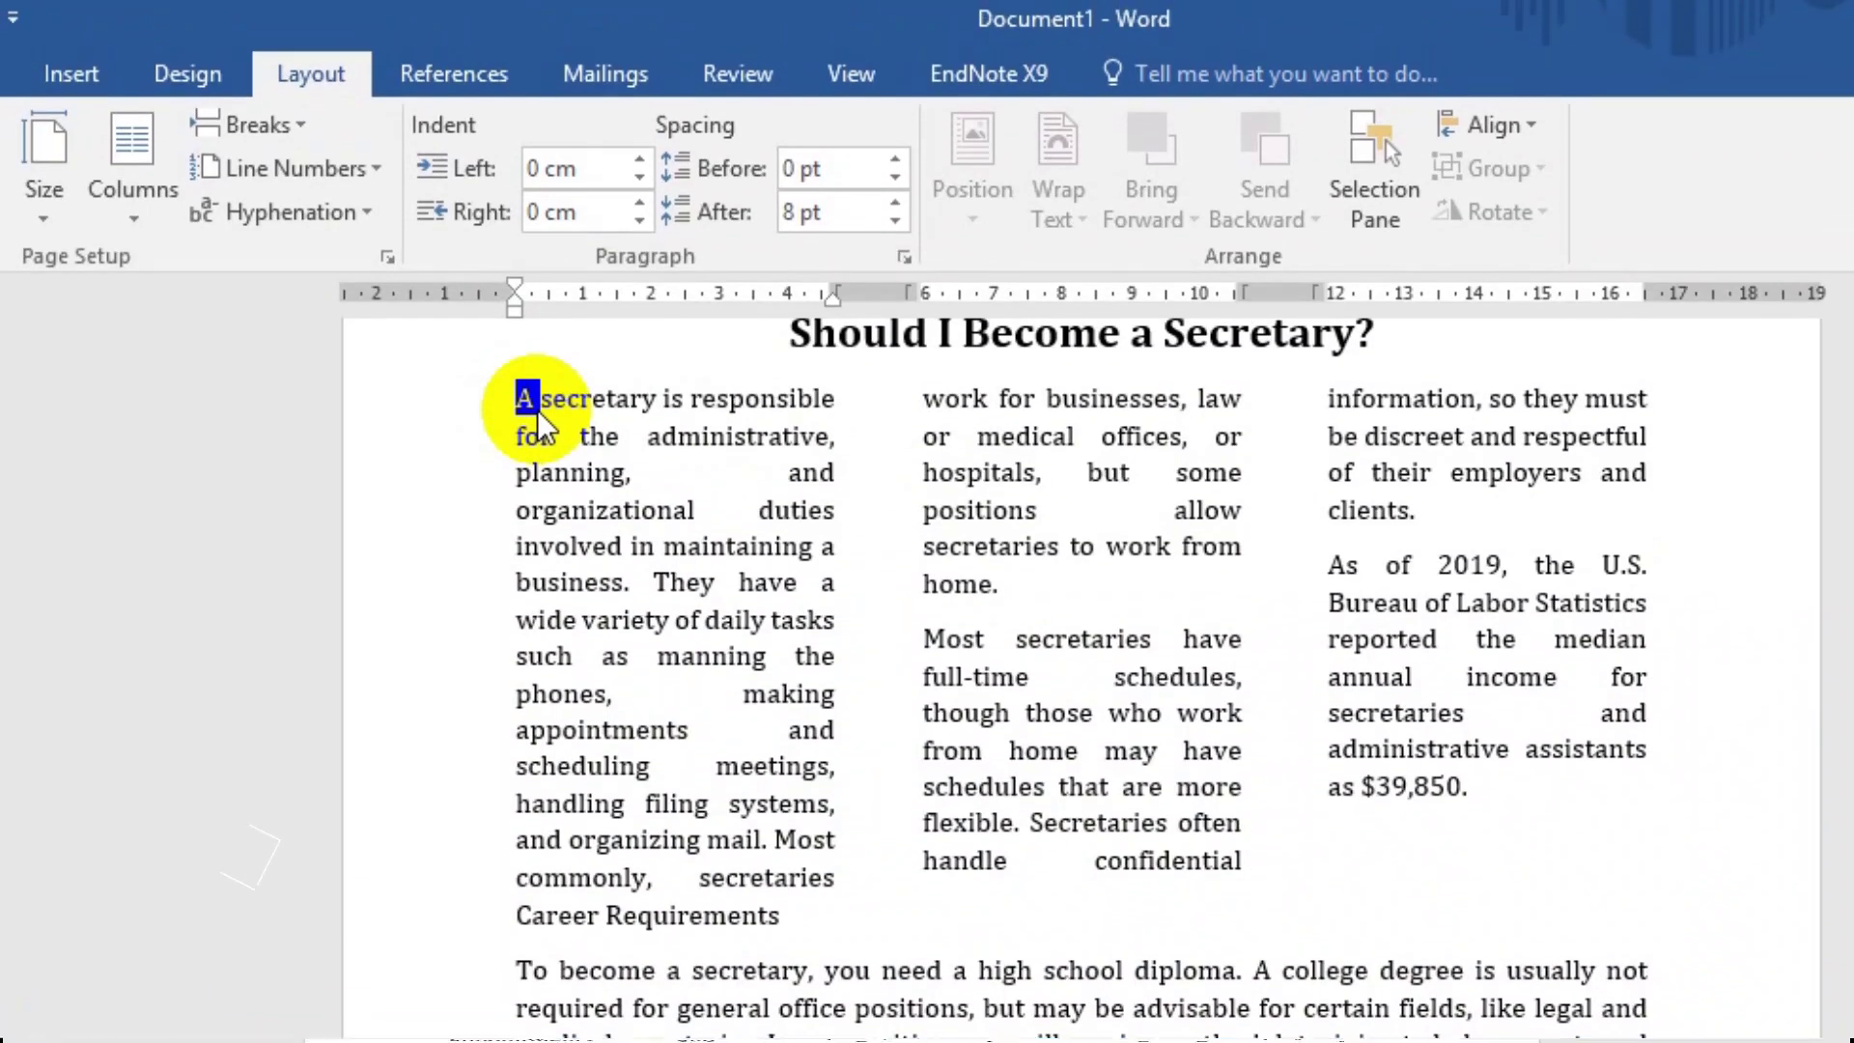
Apply Dropped drop caps to the opening A and the 'As of 2019' and 'To become' paragraphs.
click(69, 77)
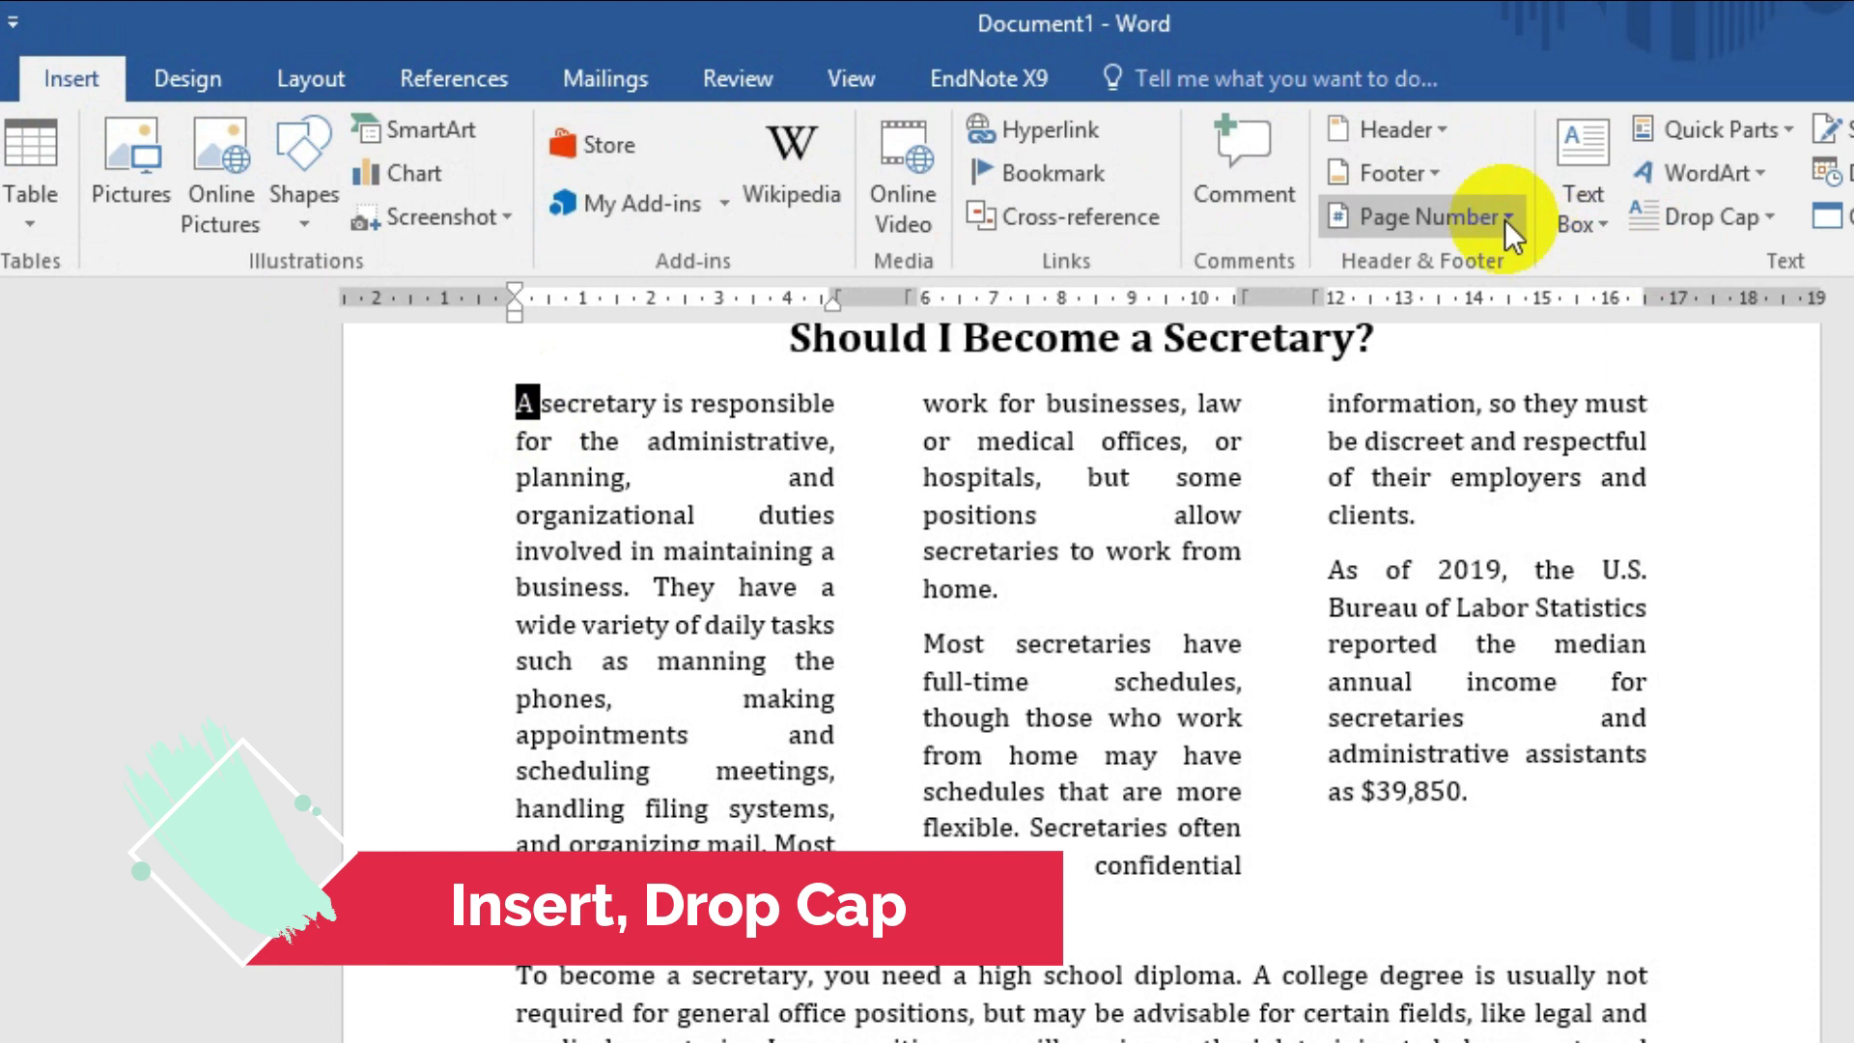
click(1759, 218)
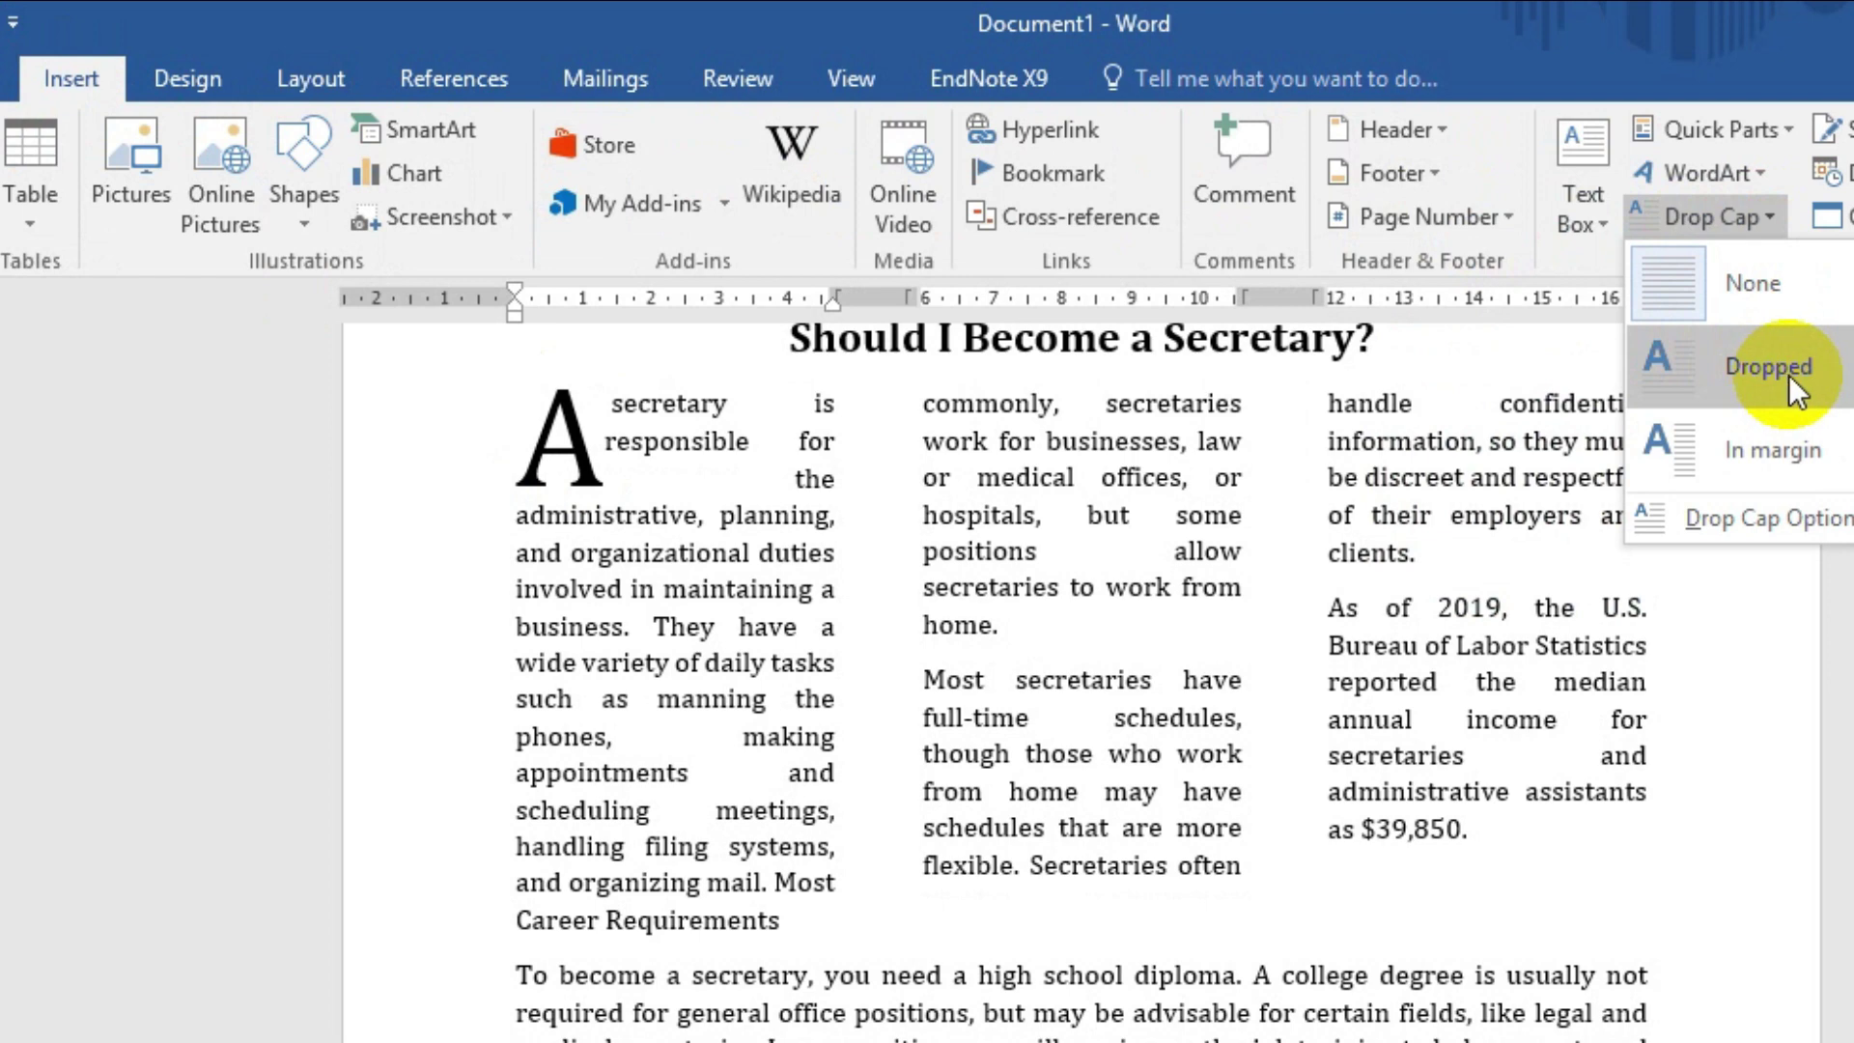
click(1789, 375)
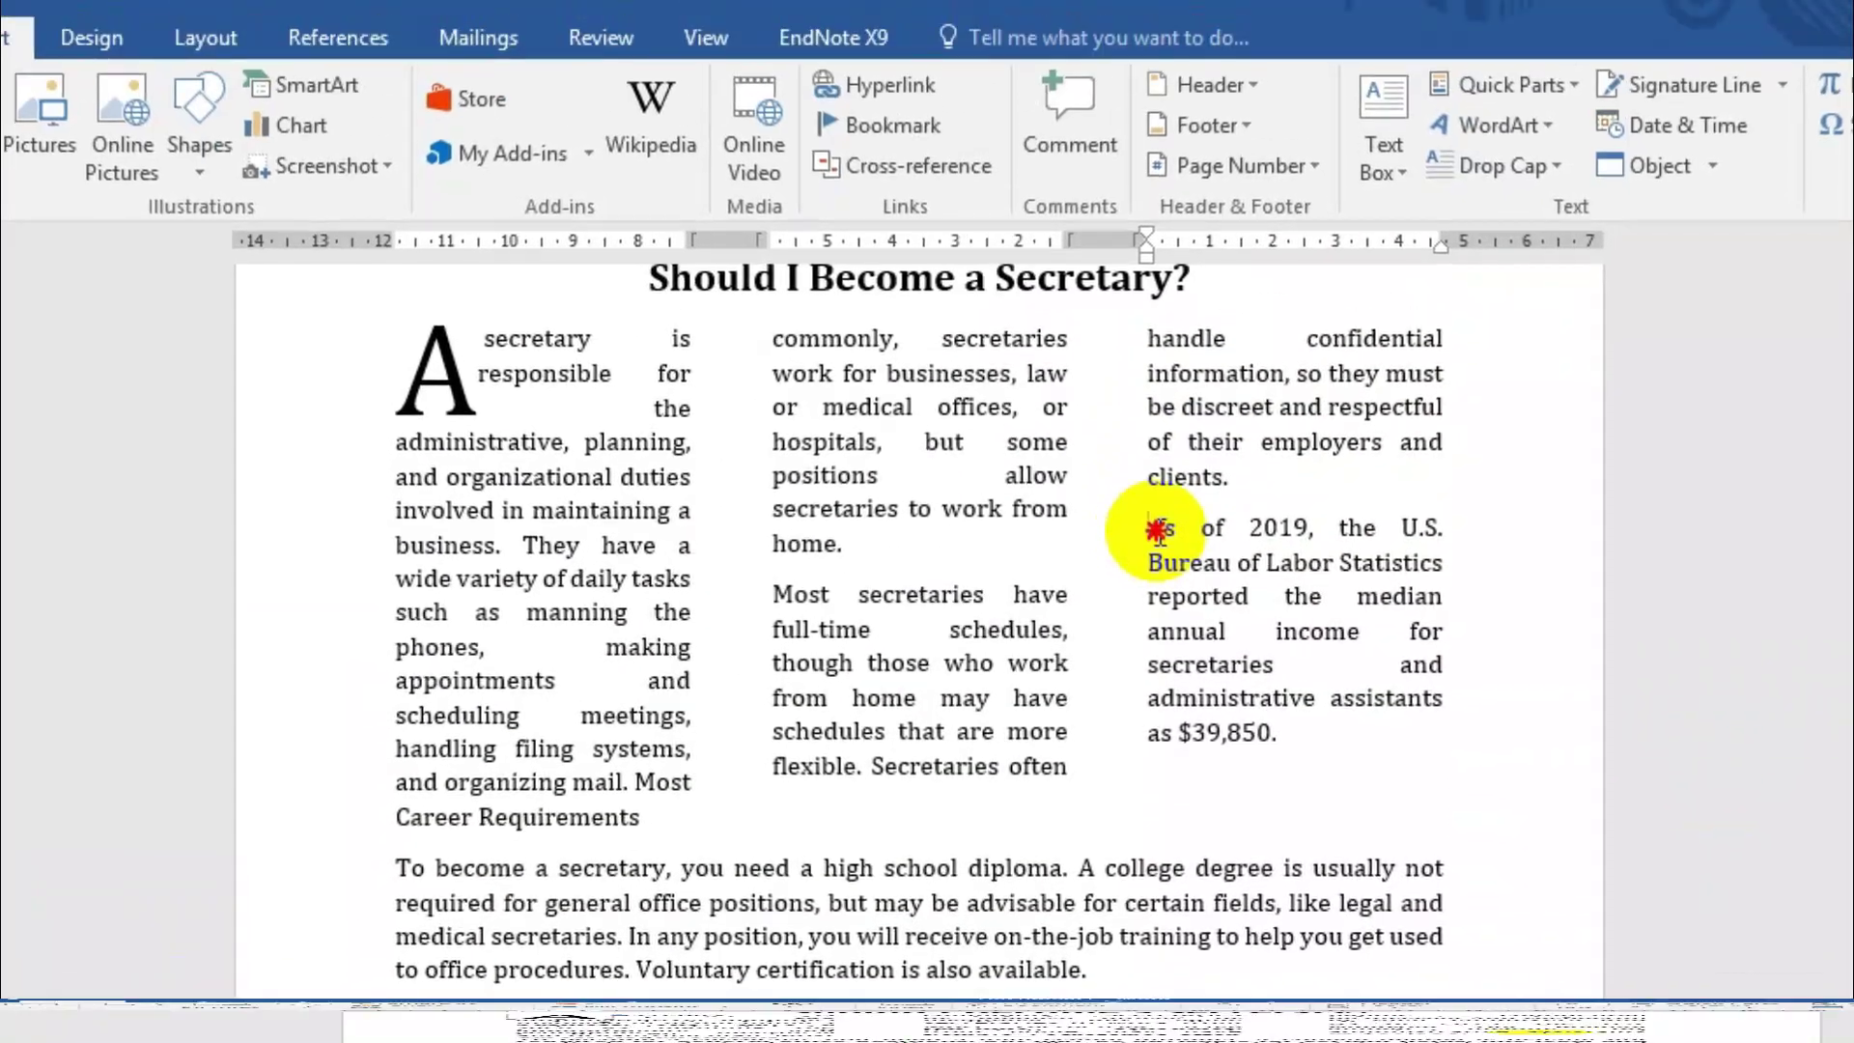
drag(1145, 560, 1160, 560)
click(1485, 205)
click(1521, 333)
drag(445, 836, 458, 837)
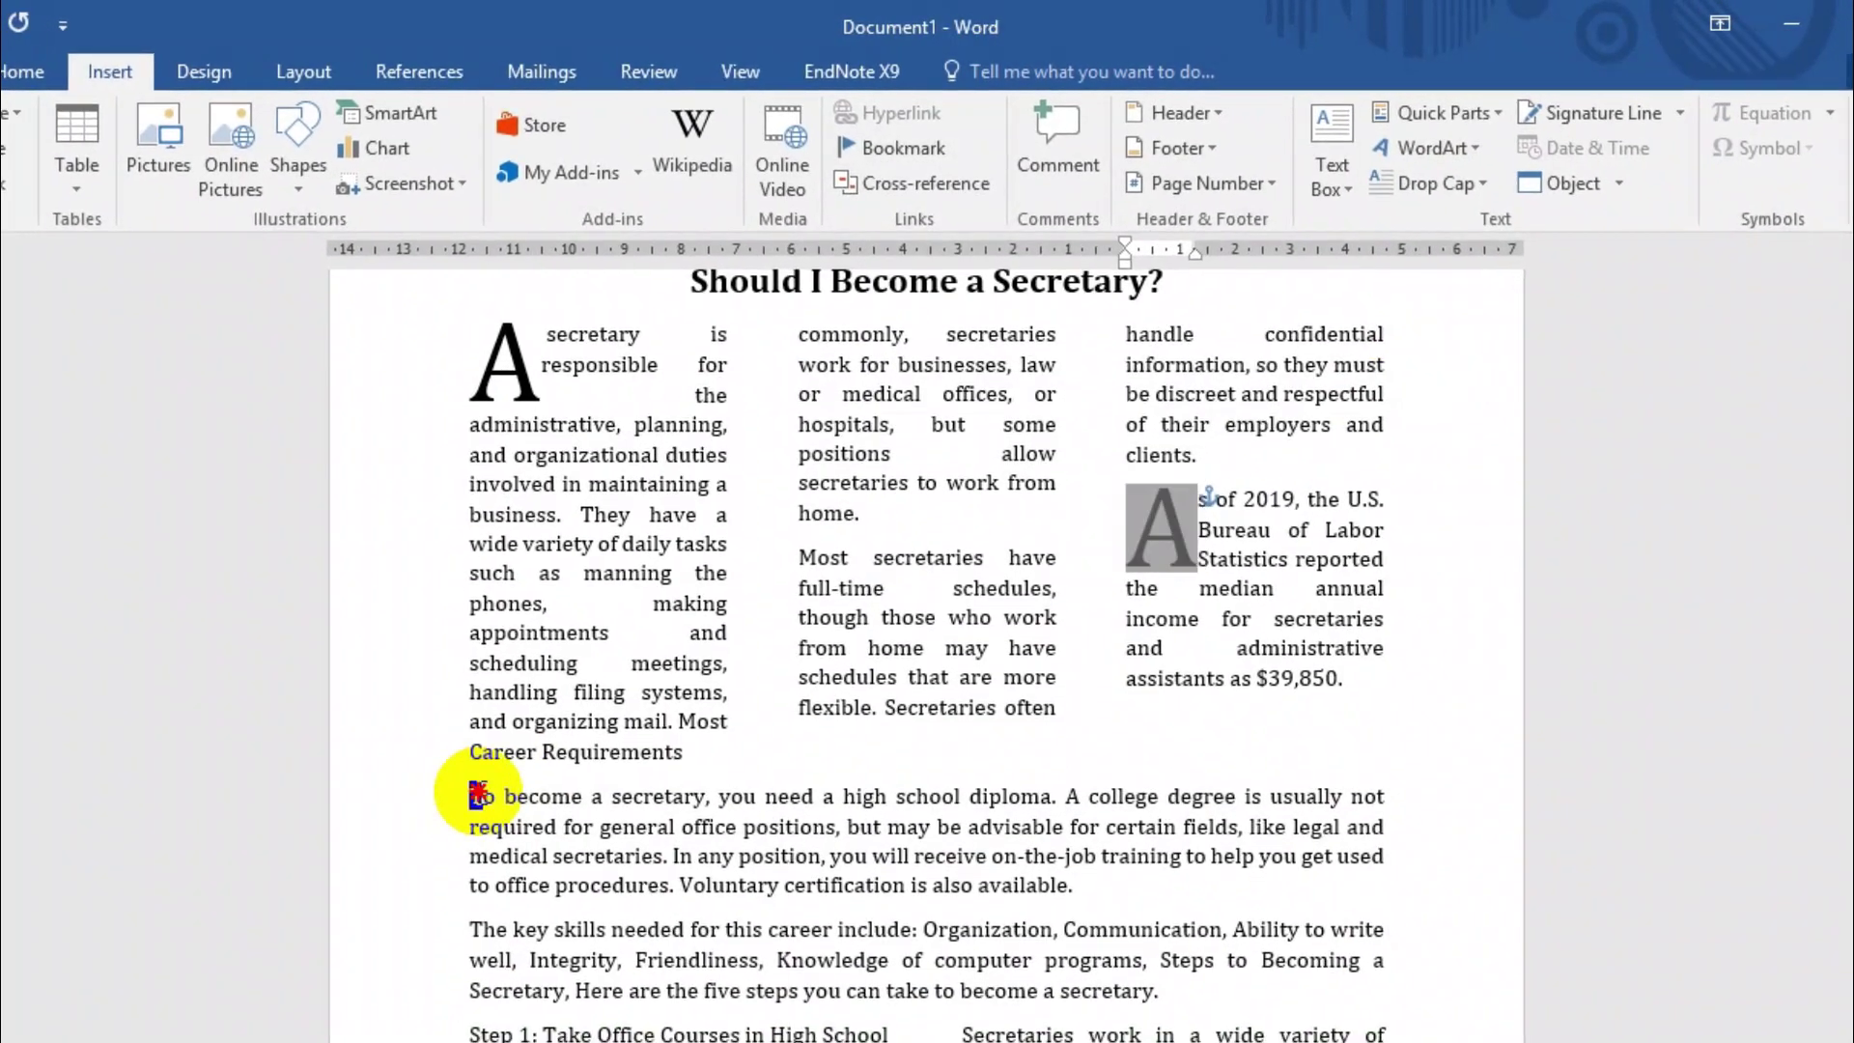
click(1420, 181)
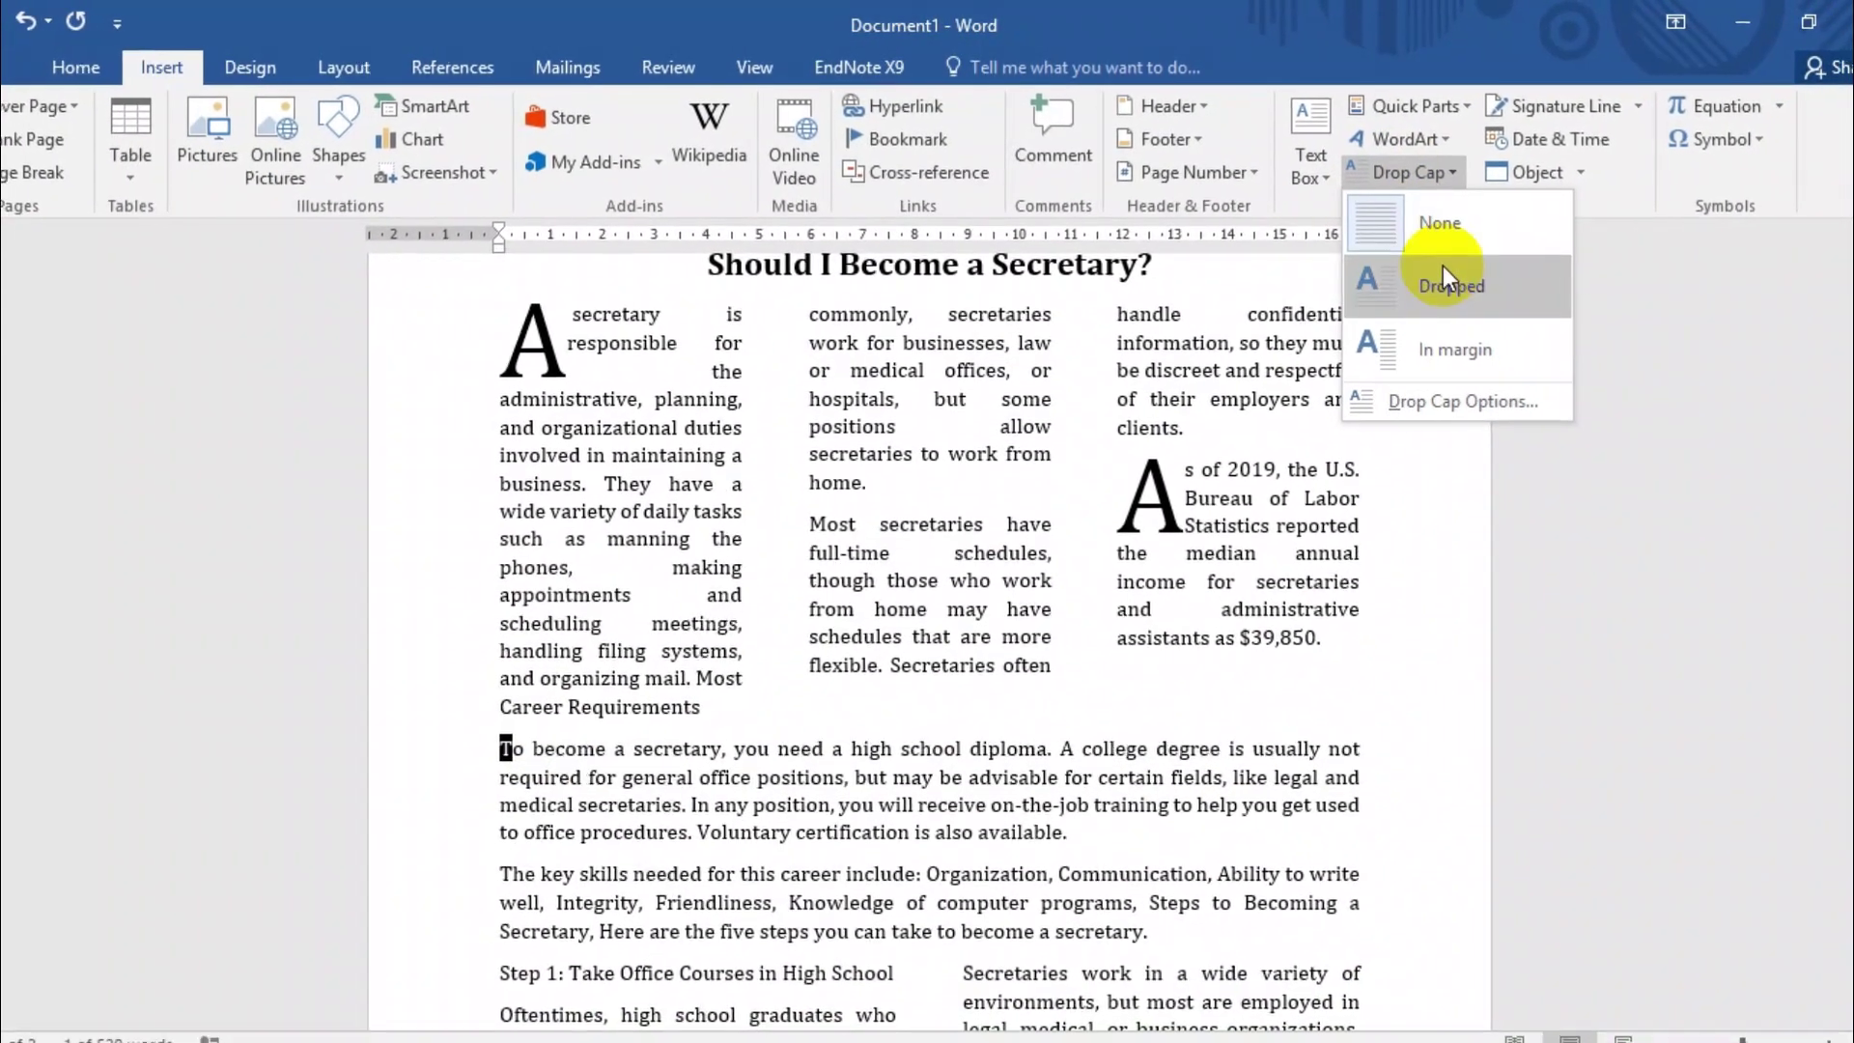
click(1453, 285)
click(1507, 686)
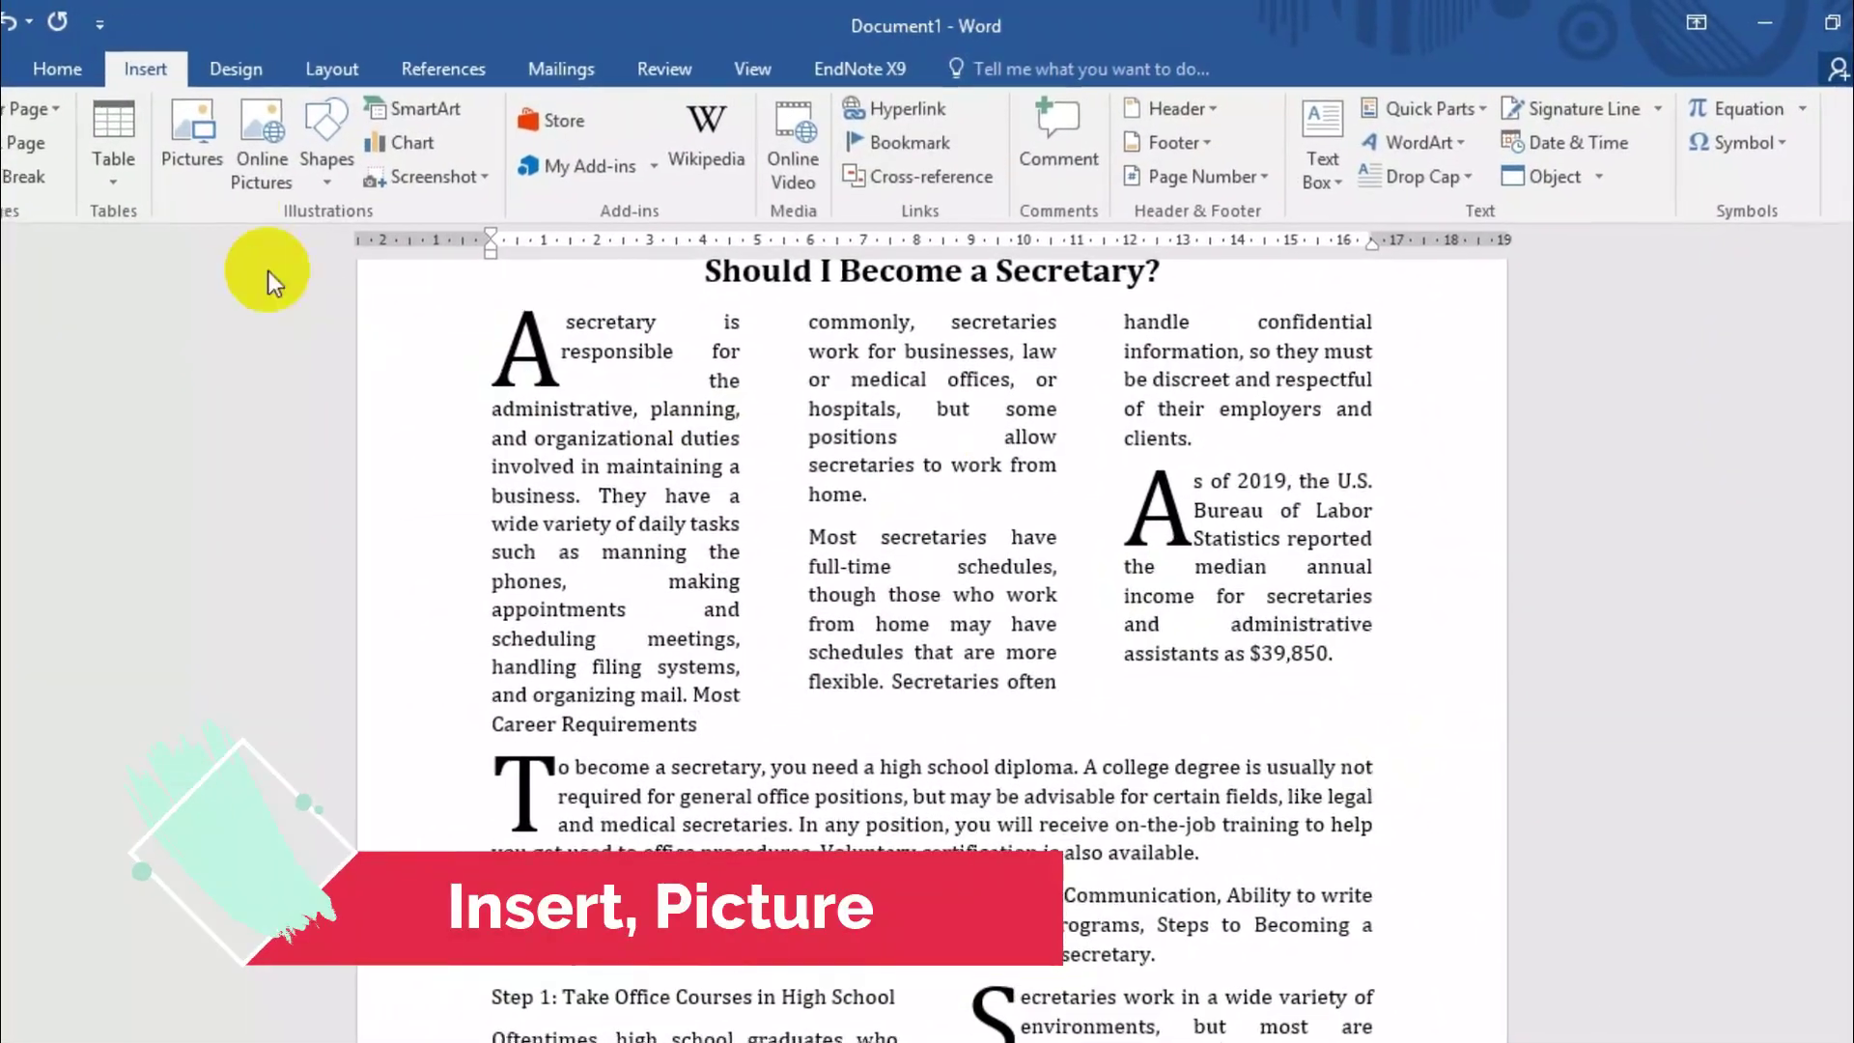
Insert the Happy Secretary picture into the middle column with Tight text wrapping.
click(169, 150)
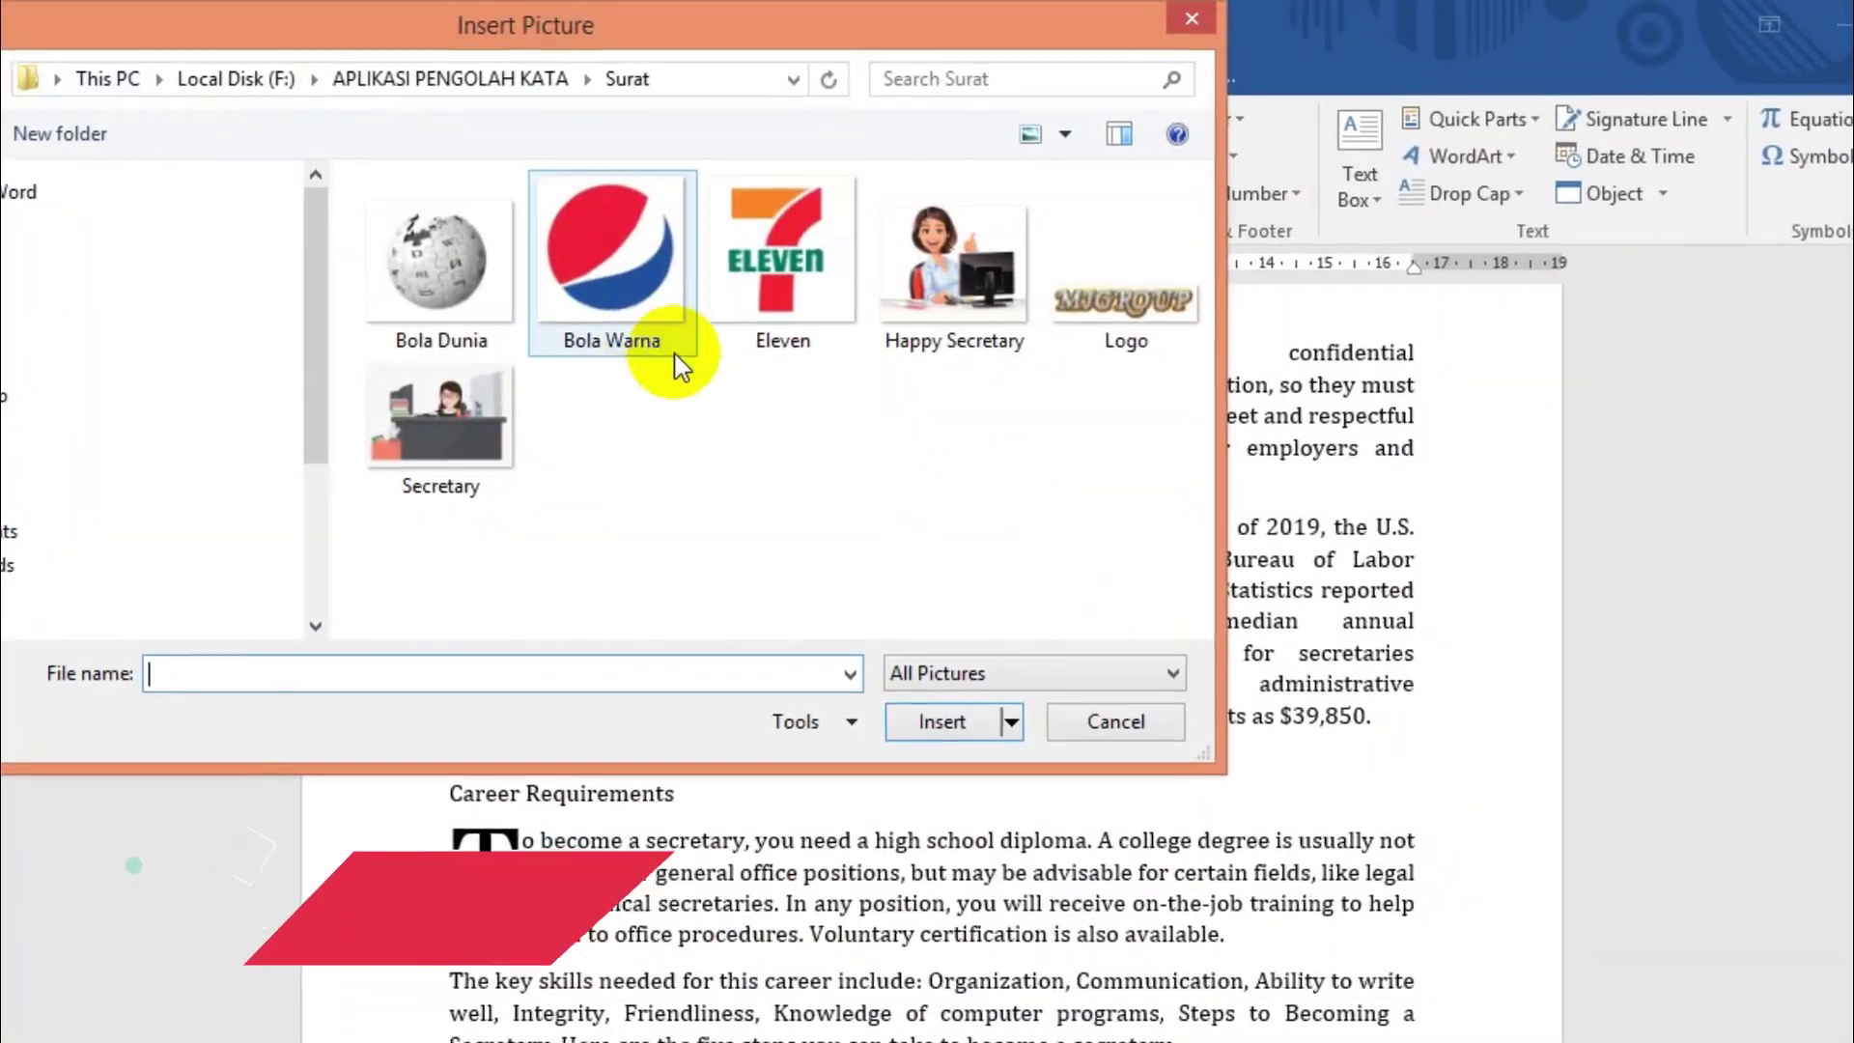
click(954, 227)
click(944, 616)
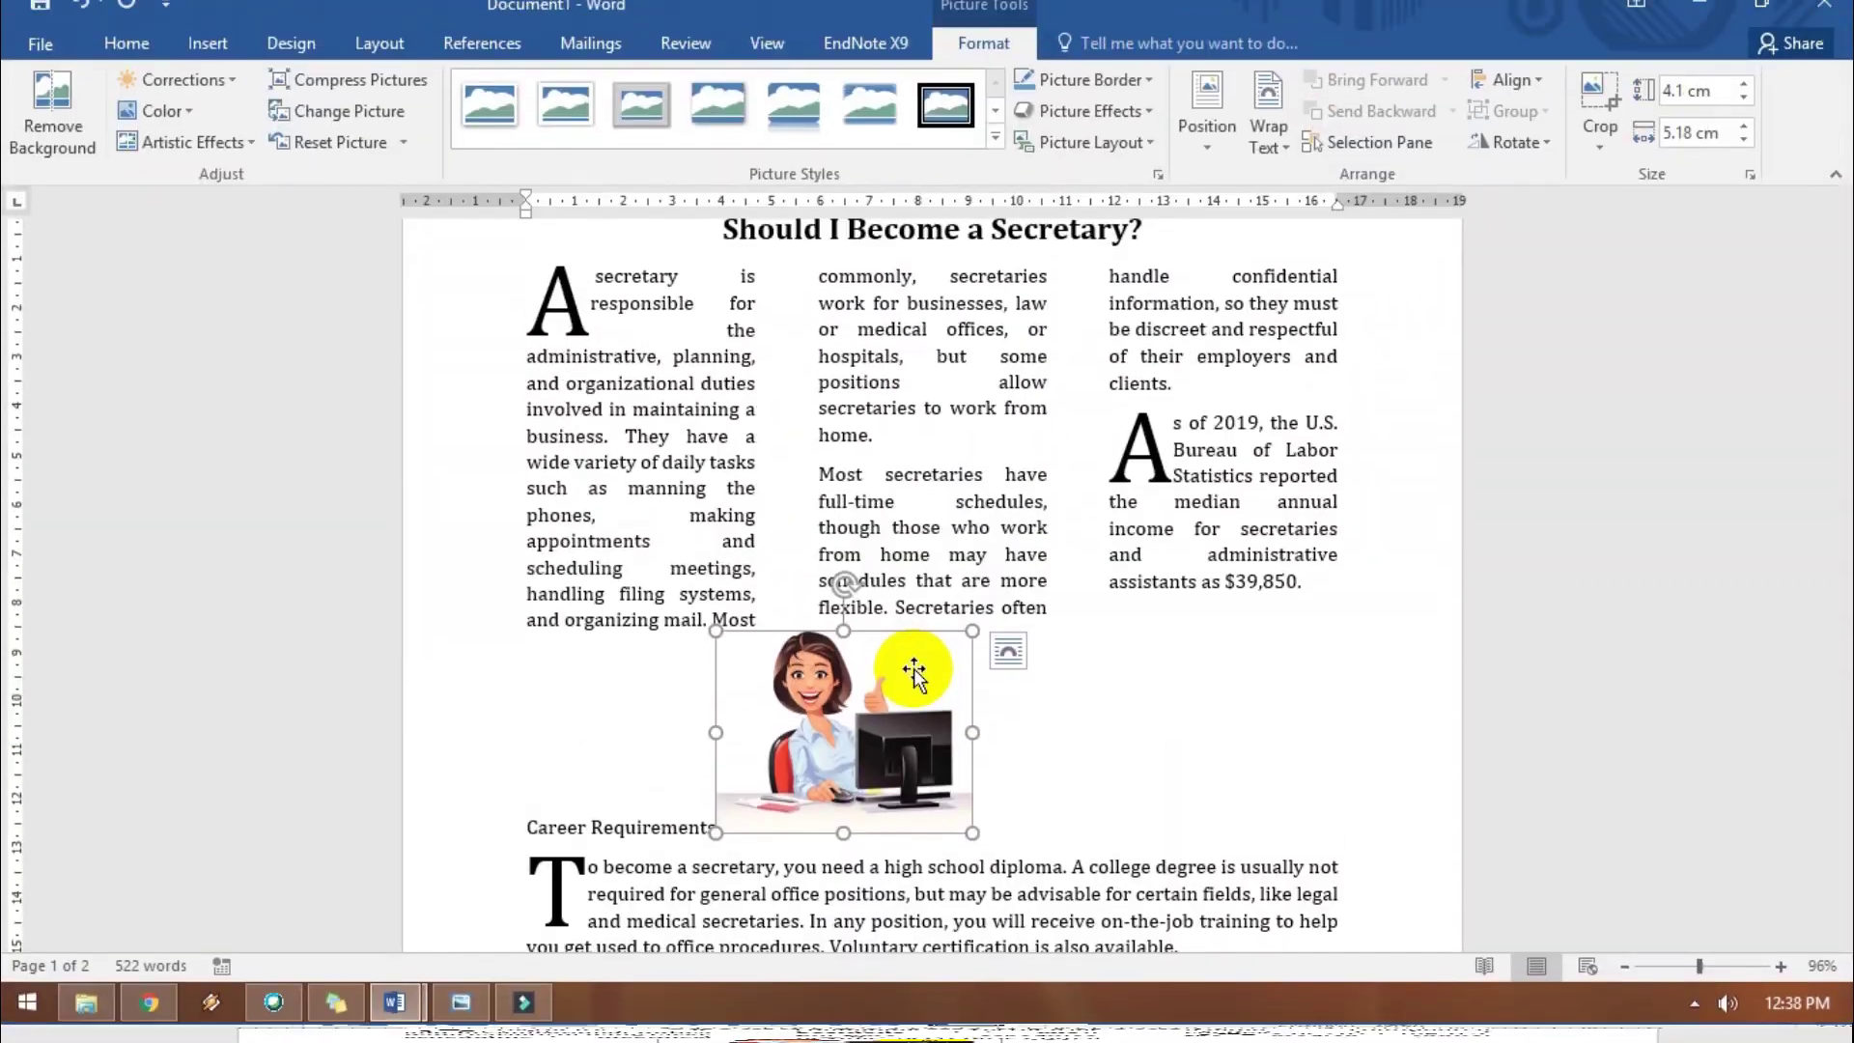
drag(922, 630, 929, 675)
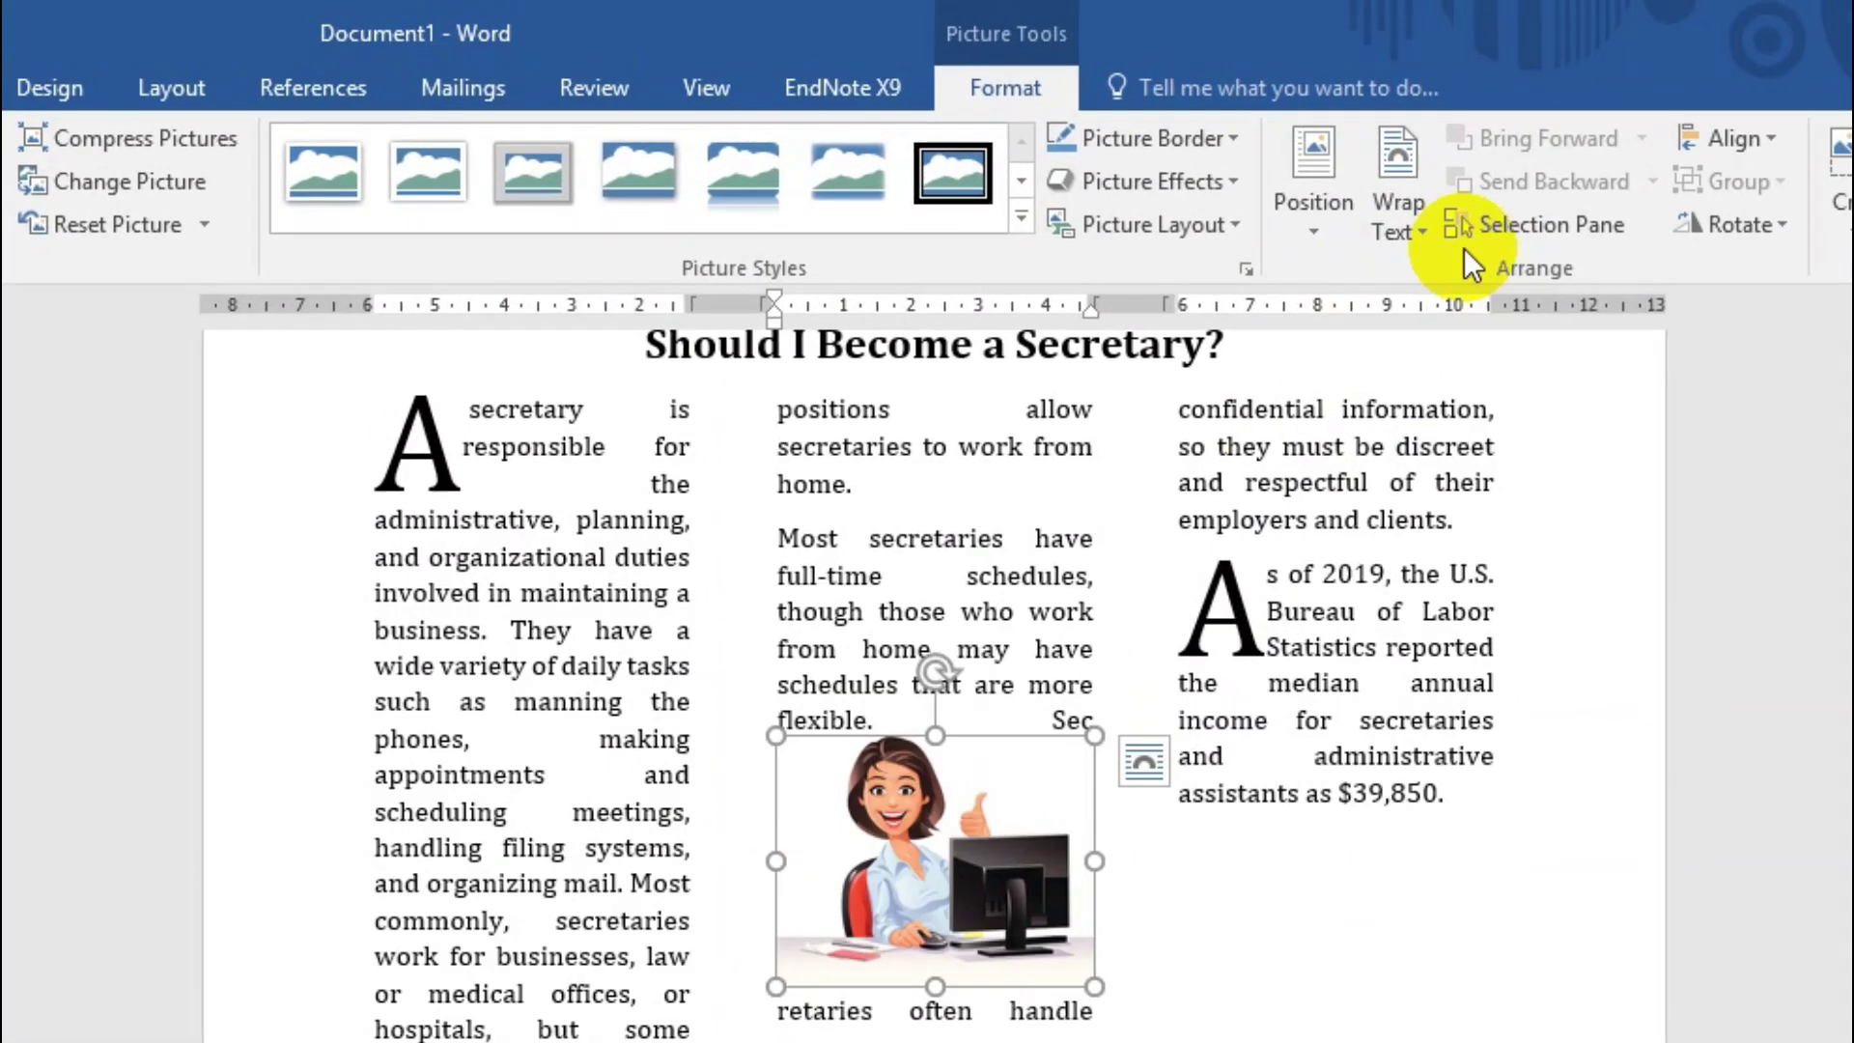
click(1304, 198)
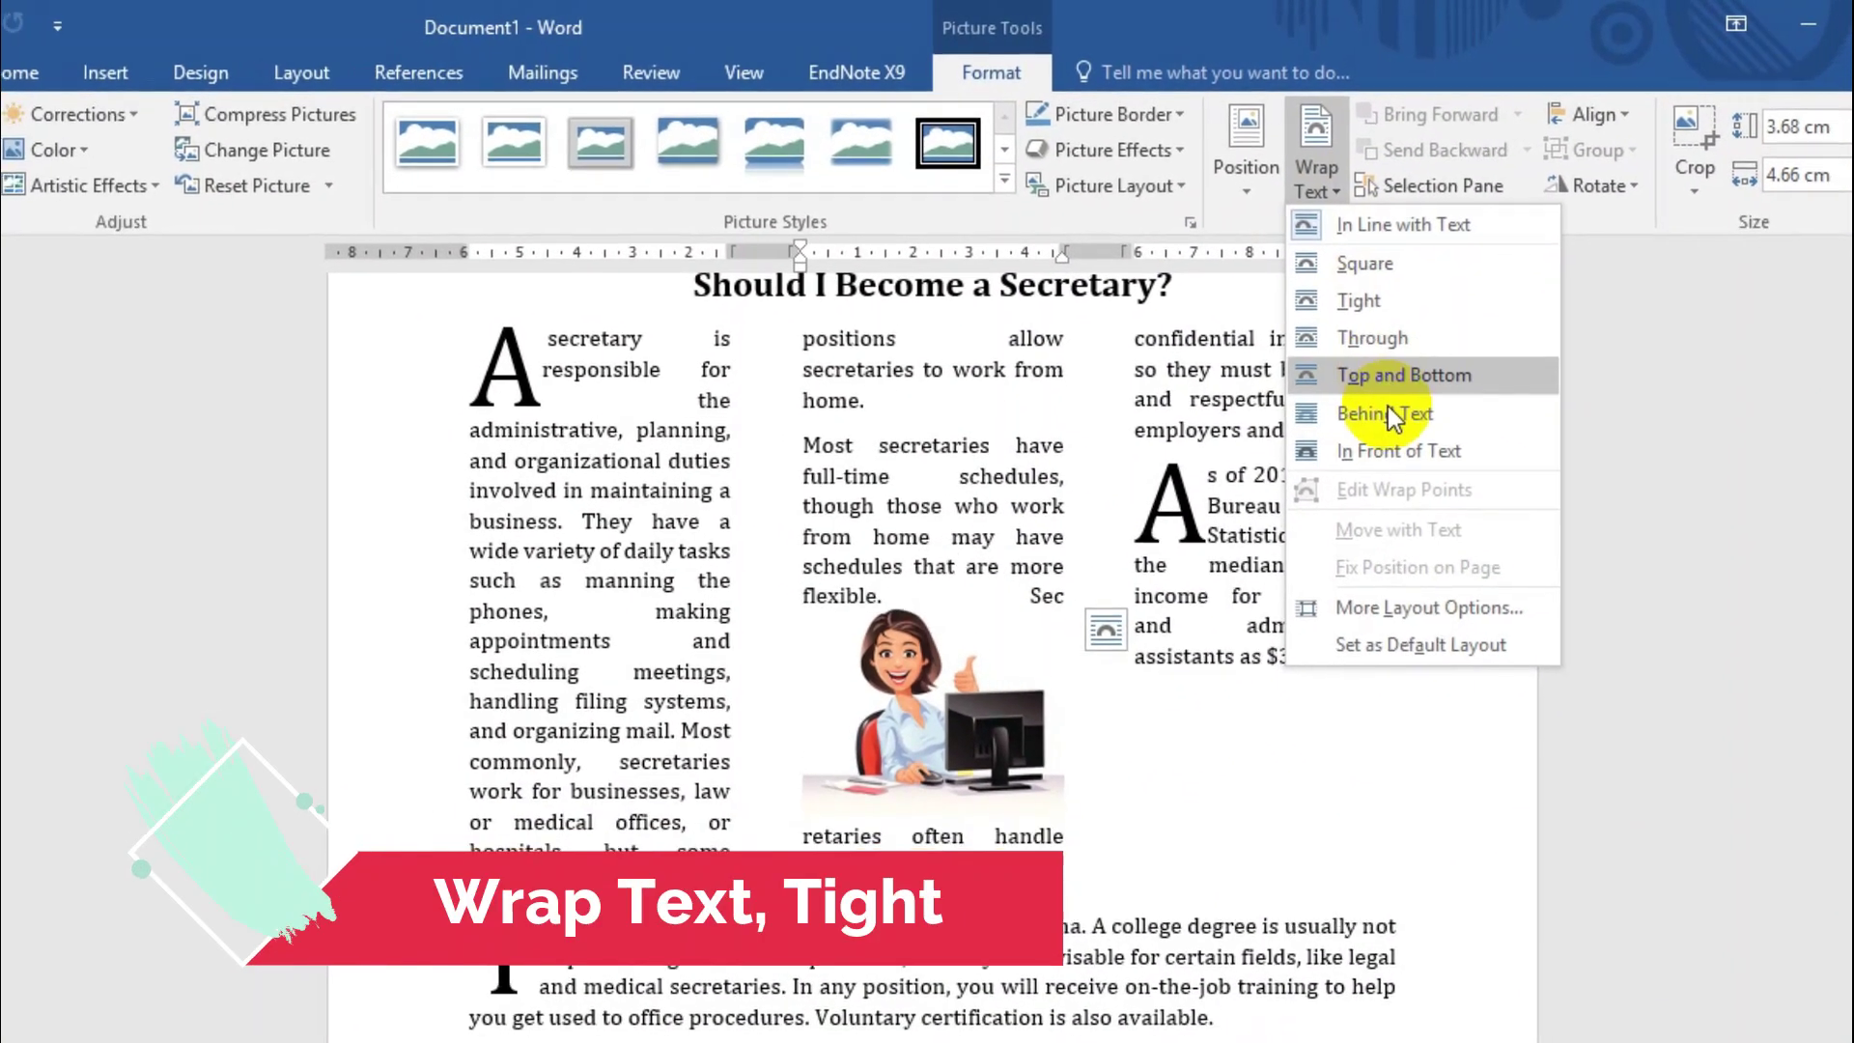
click(1377, 313)
drag(1011, 610, 1004, 517)
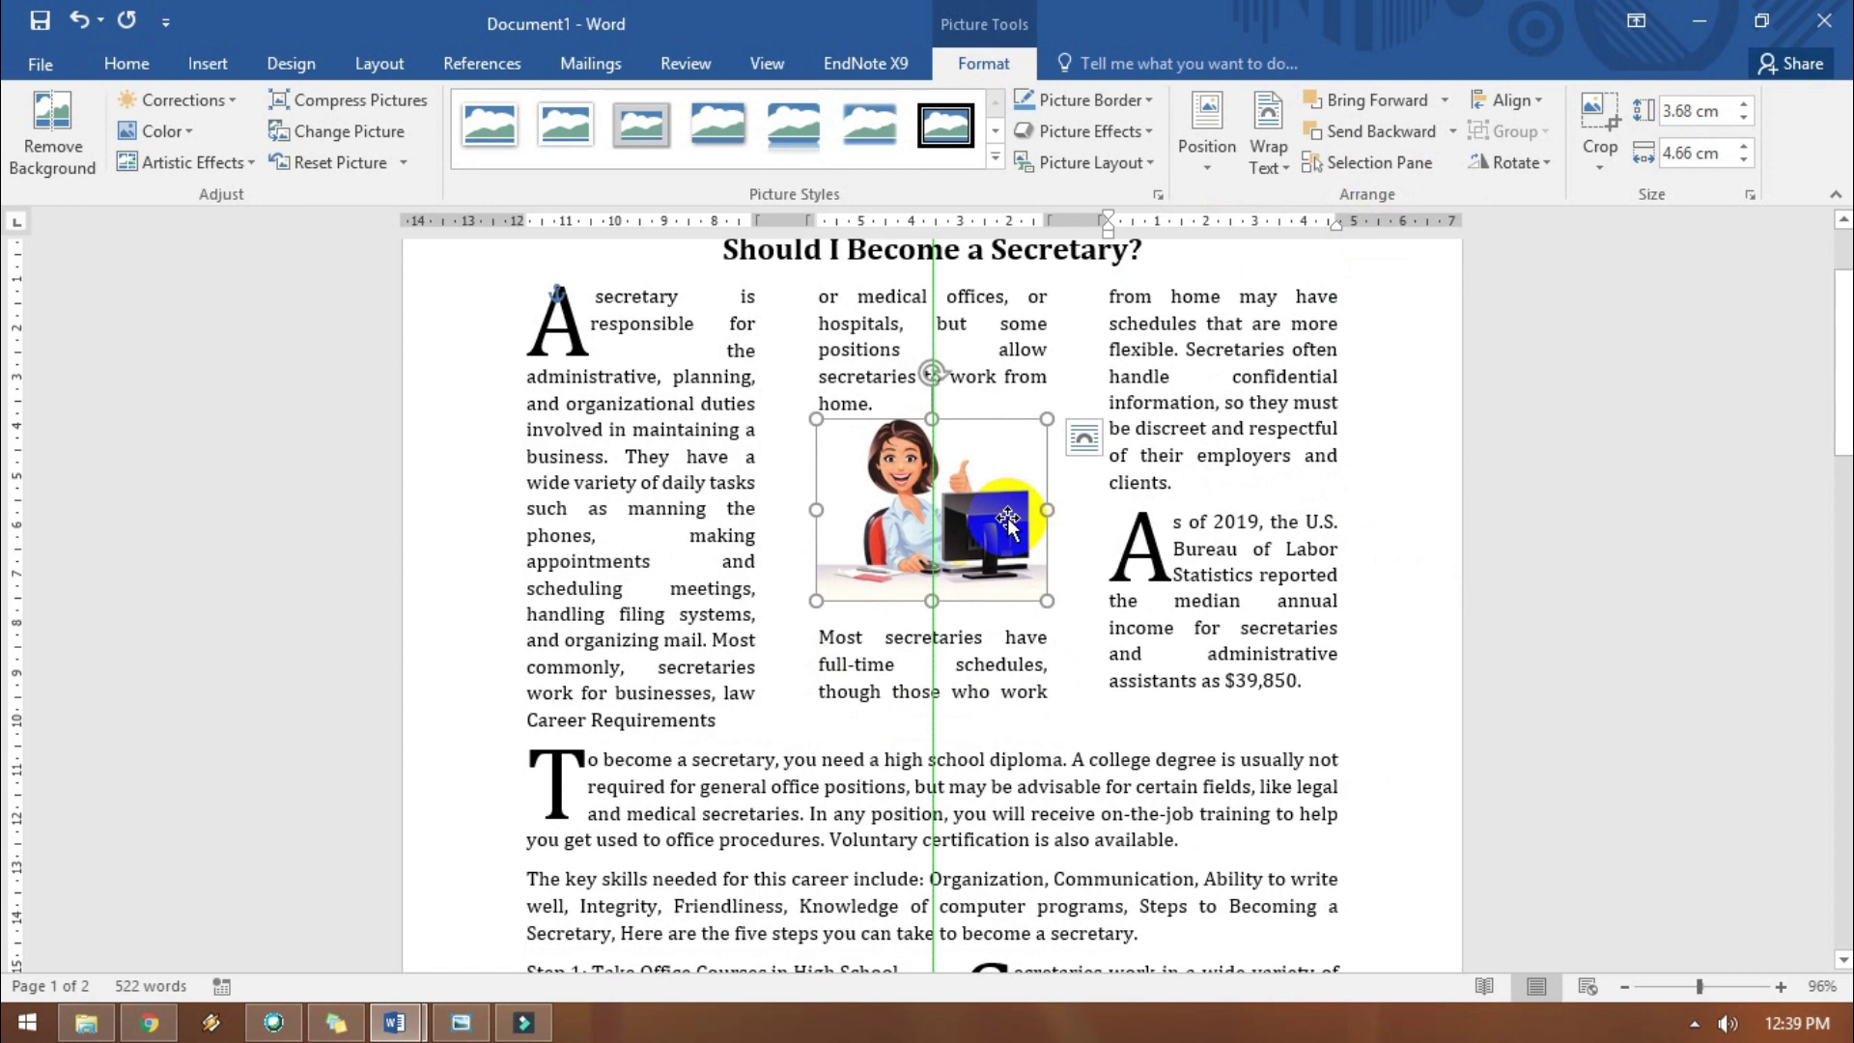
click(1274, 680)
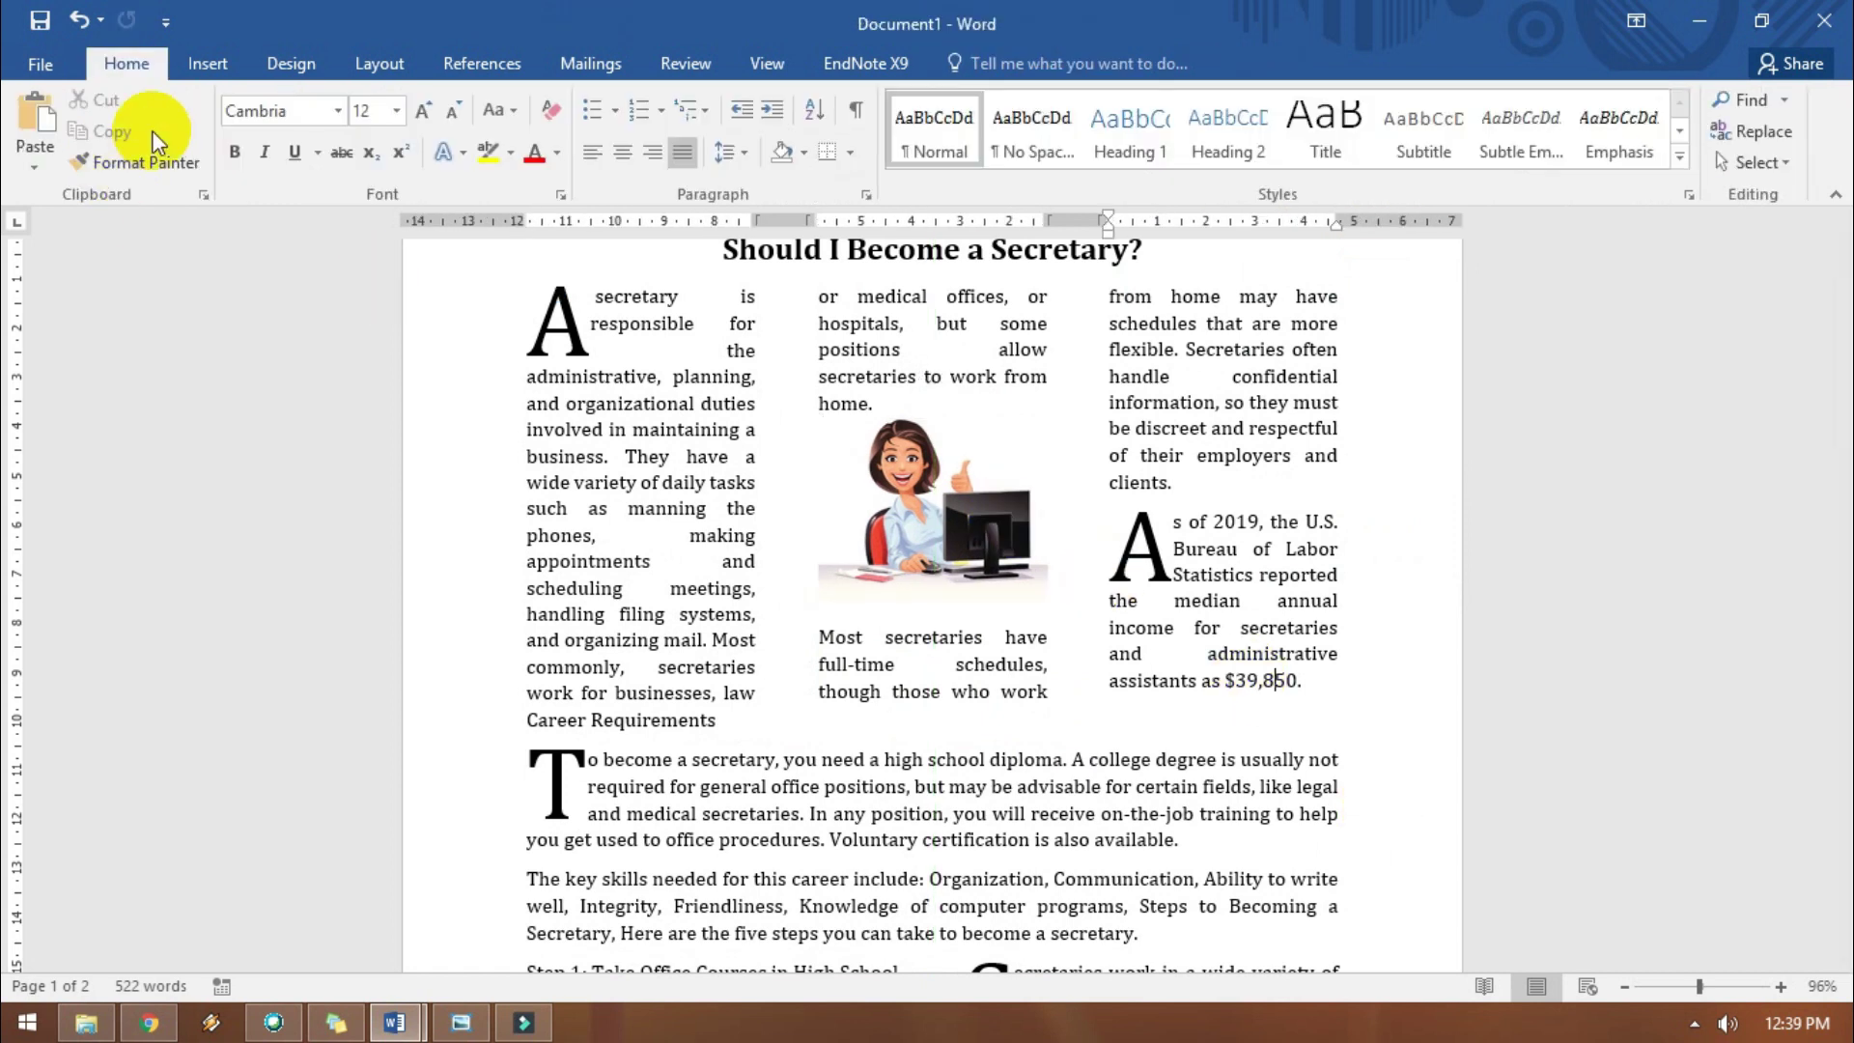
Insert the Secretary desk picture with Through wrapping inside the 'To become a secretary' paragraph.
click(208, 63)
click(258, 141)
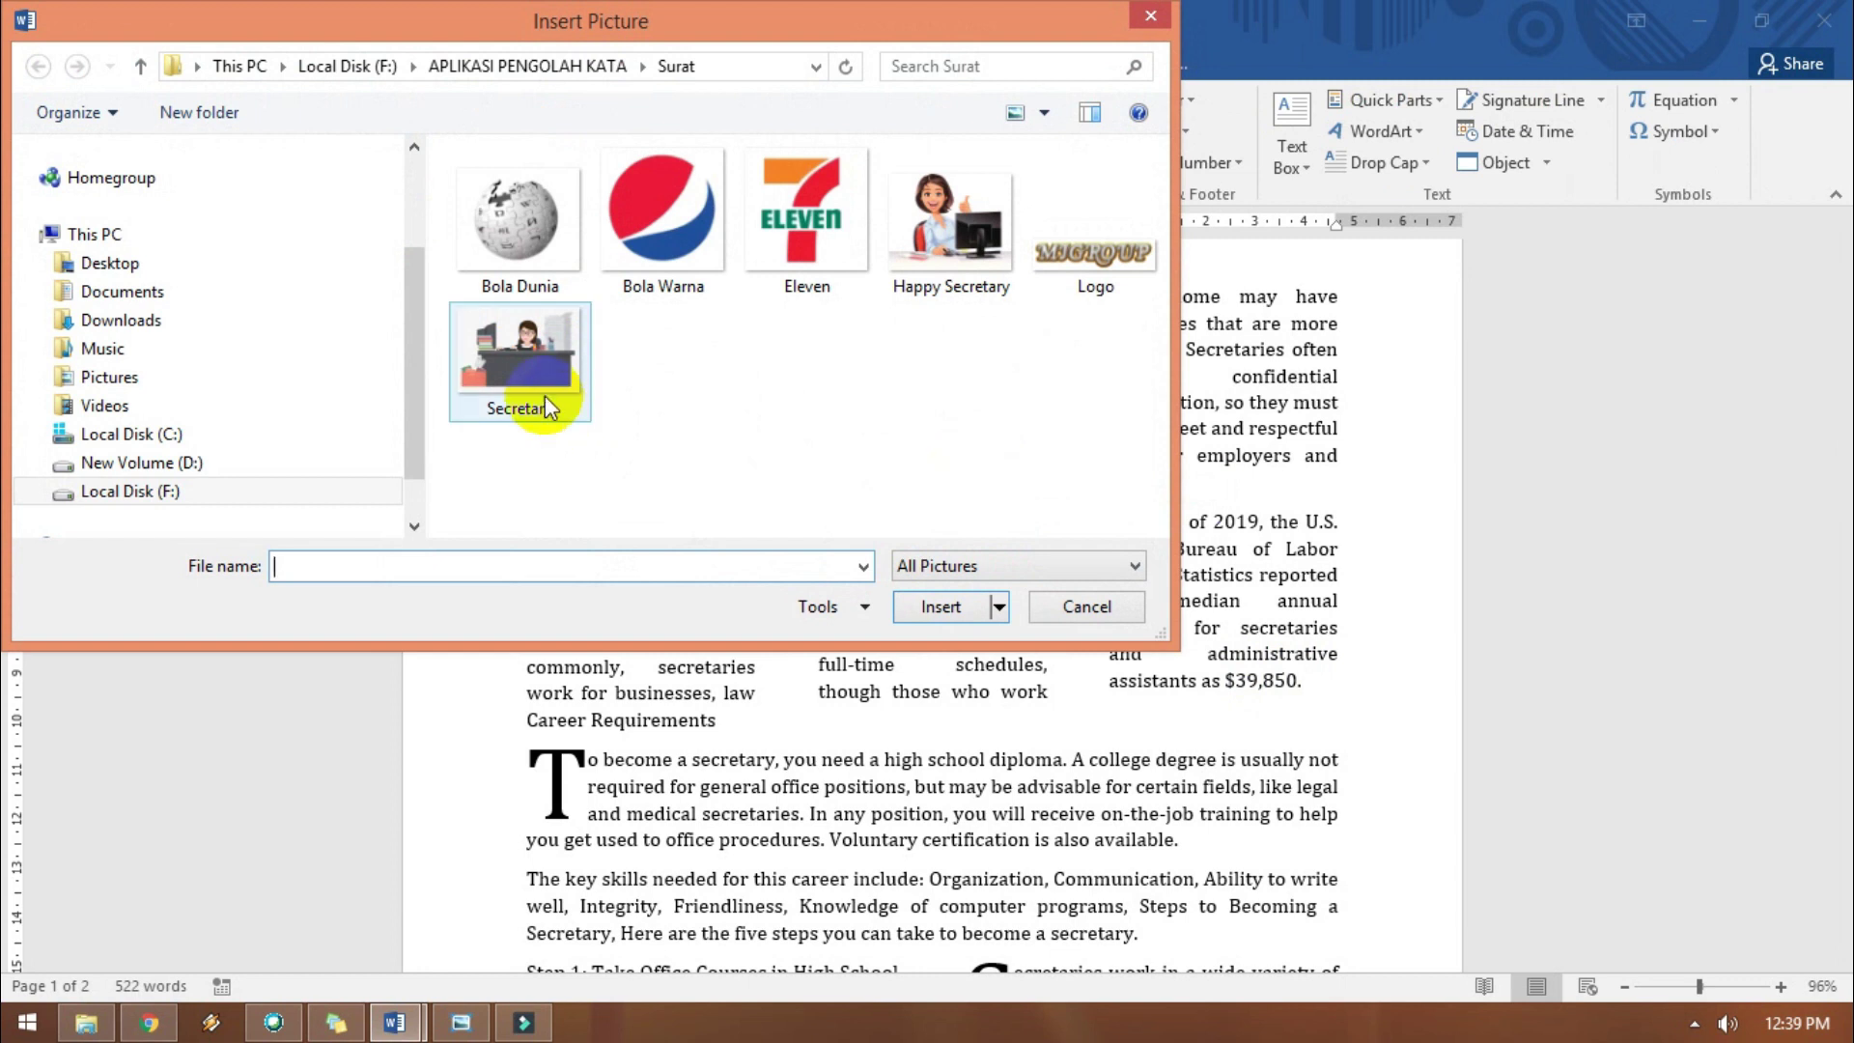
click(942, 608)
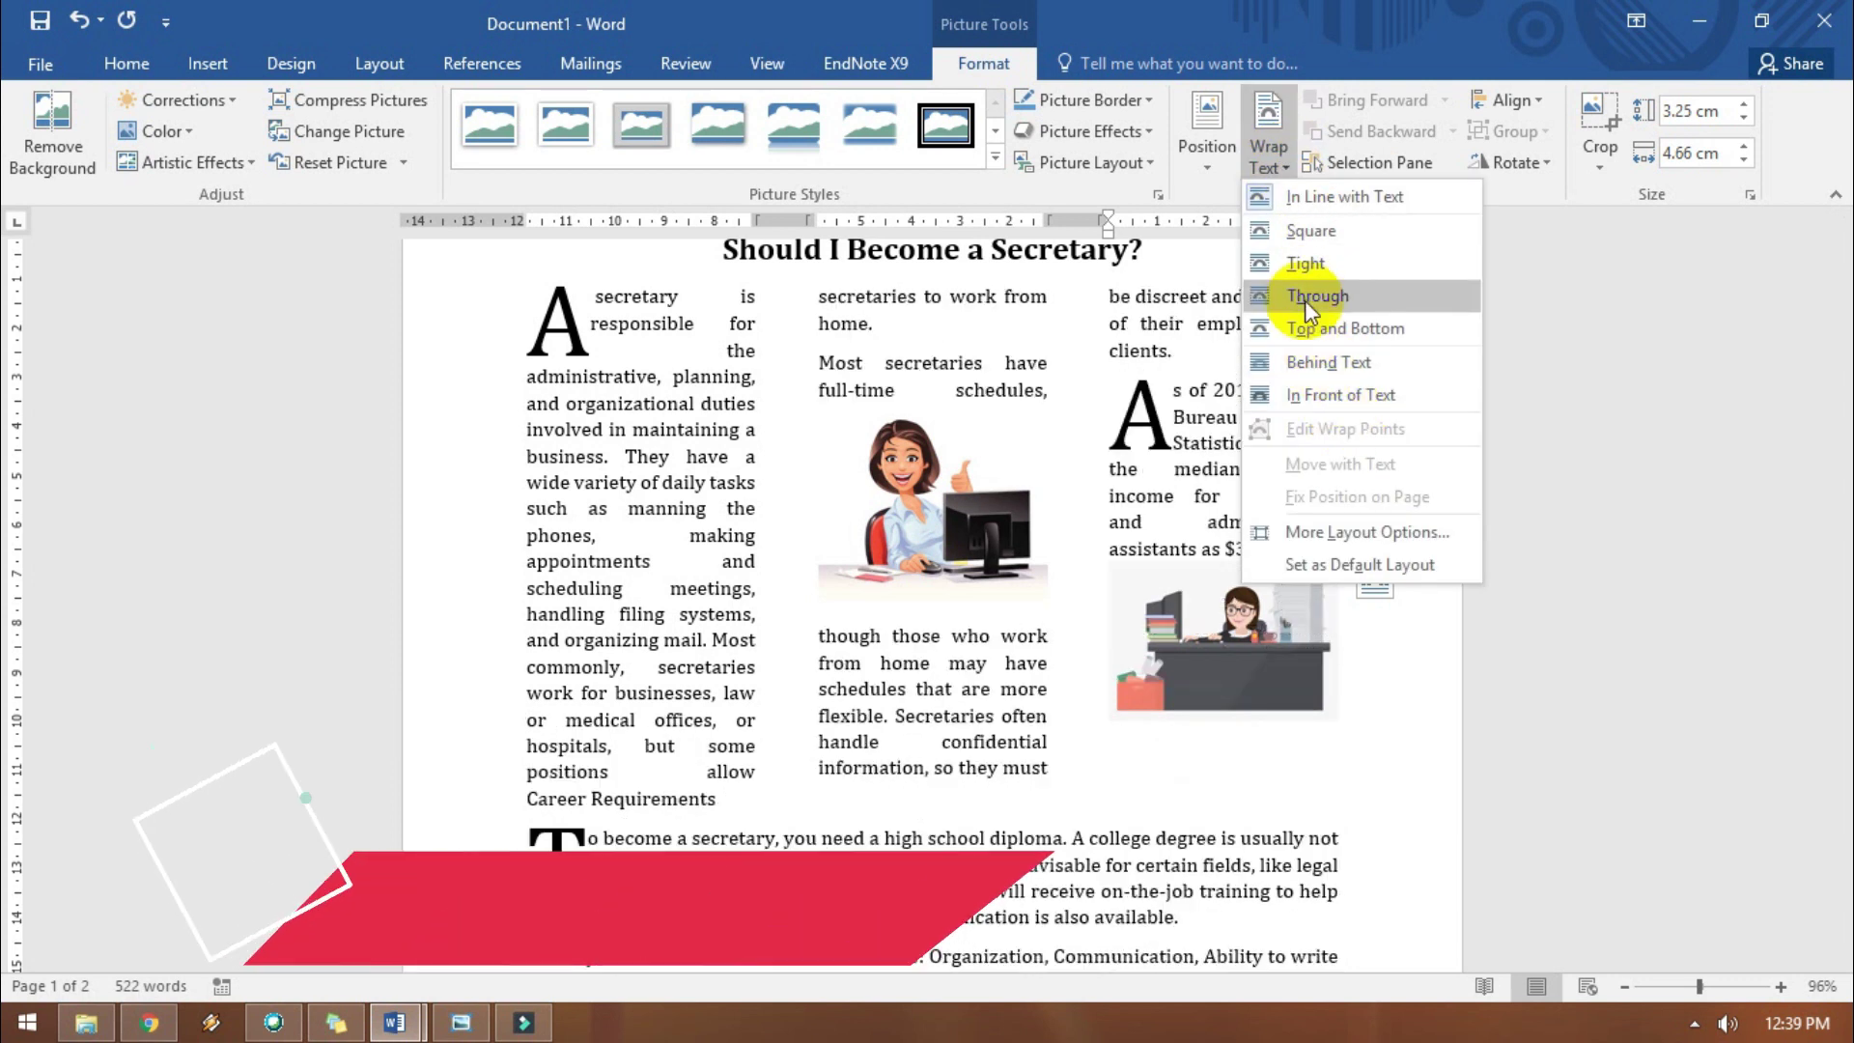
click(1337, 297)
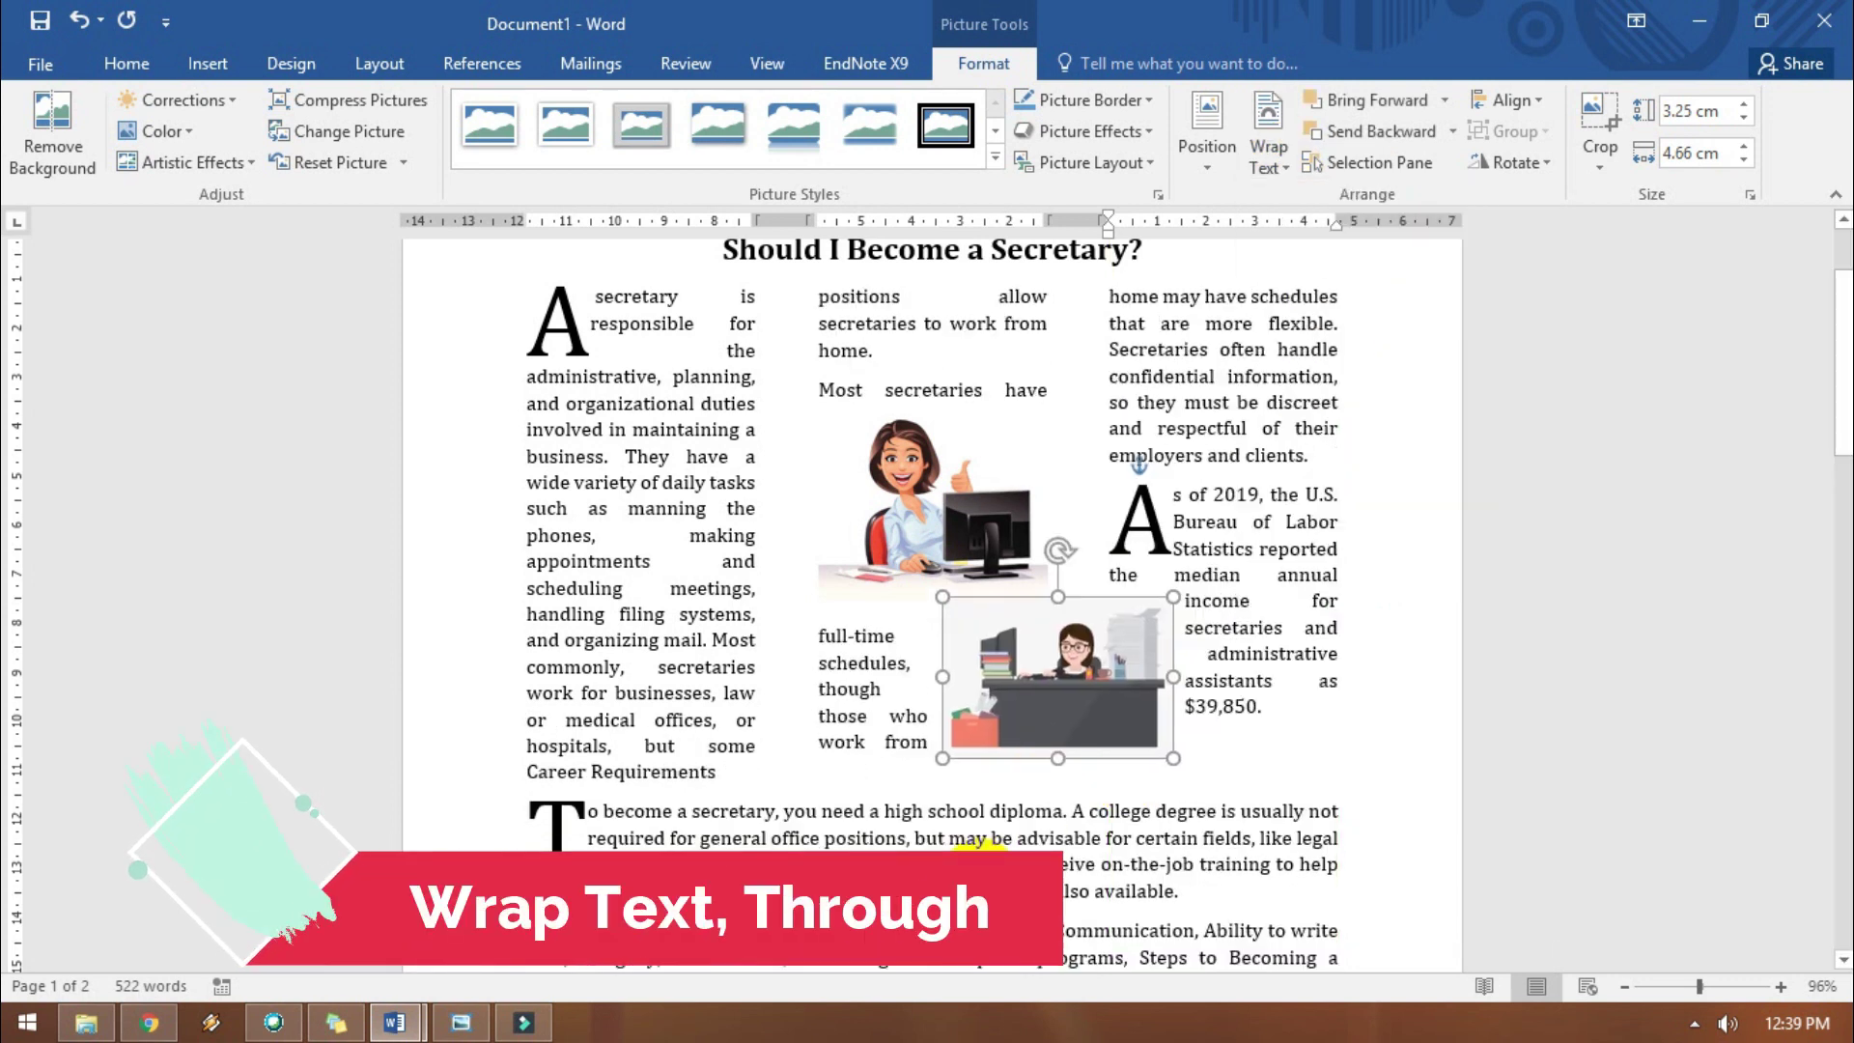
drag(898, 927, 969, 832)
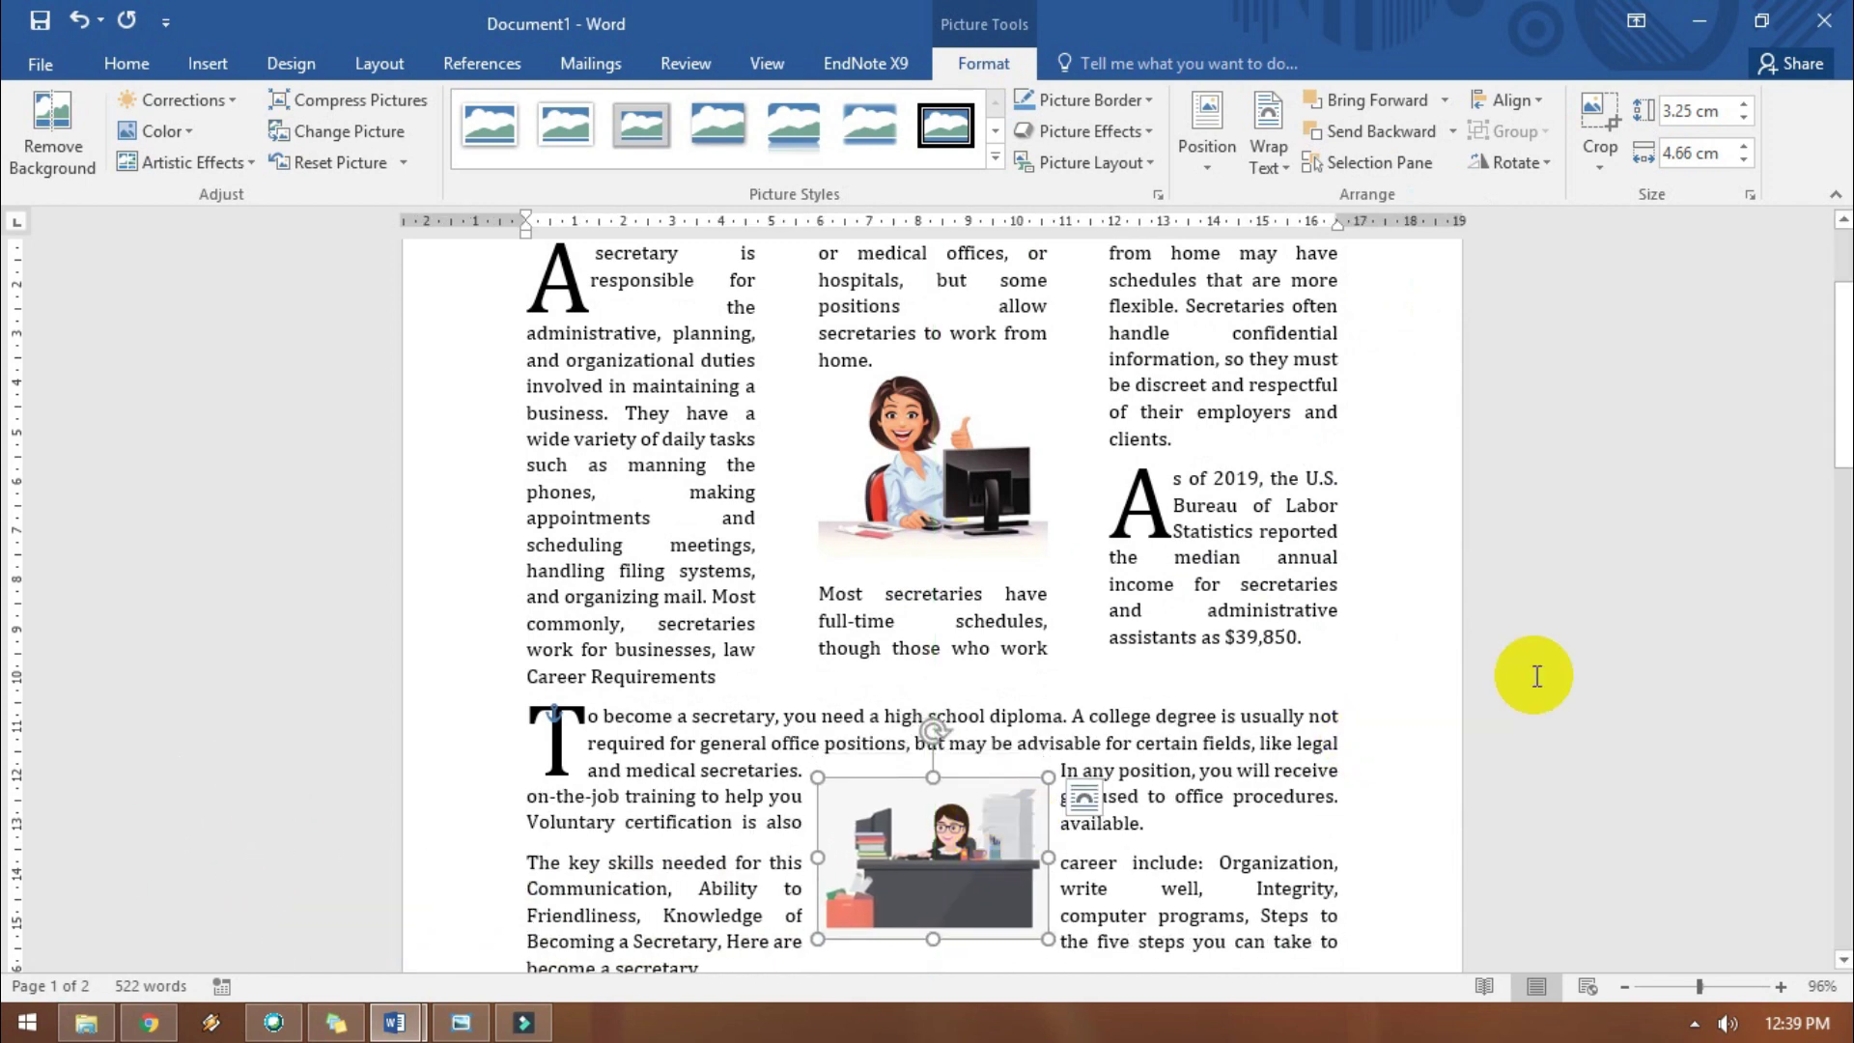
click(1571, 662)
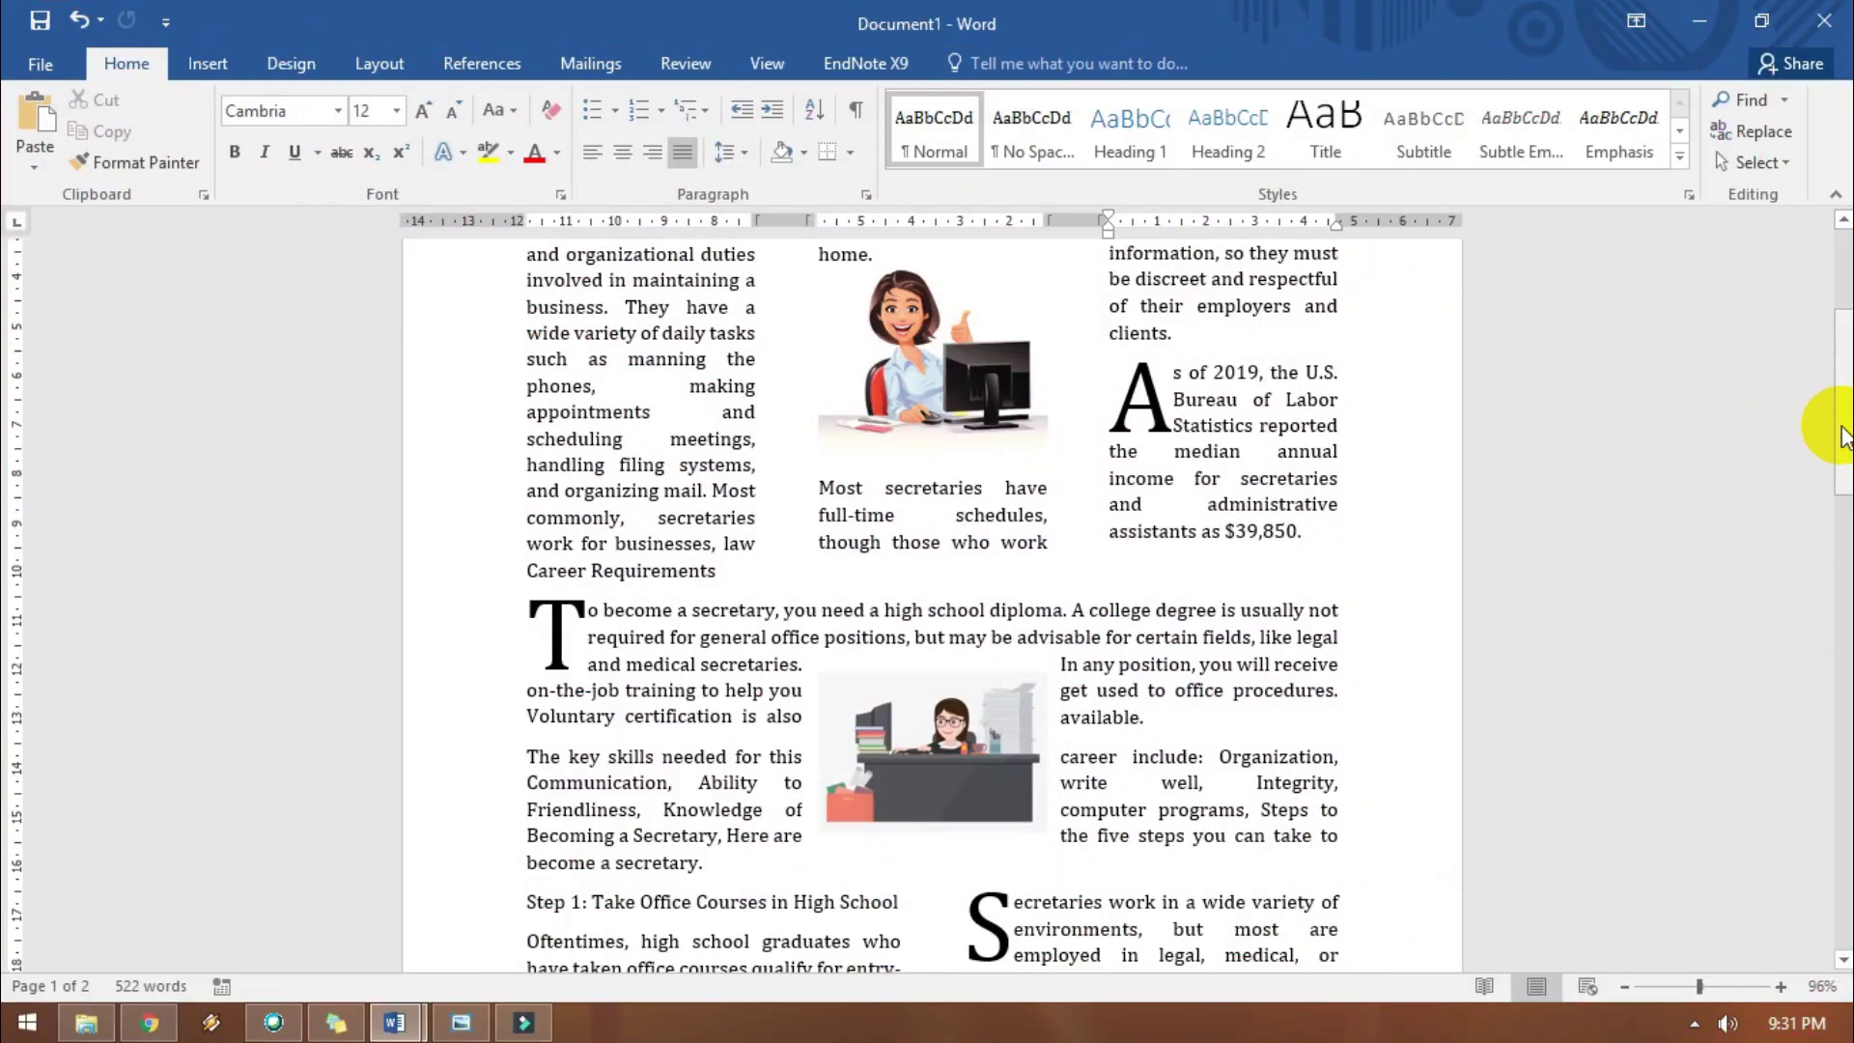
Insert an empty 5-column by 4-row table on page 2.
drag(1845, 435, 1845, 869)
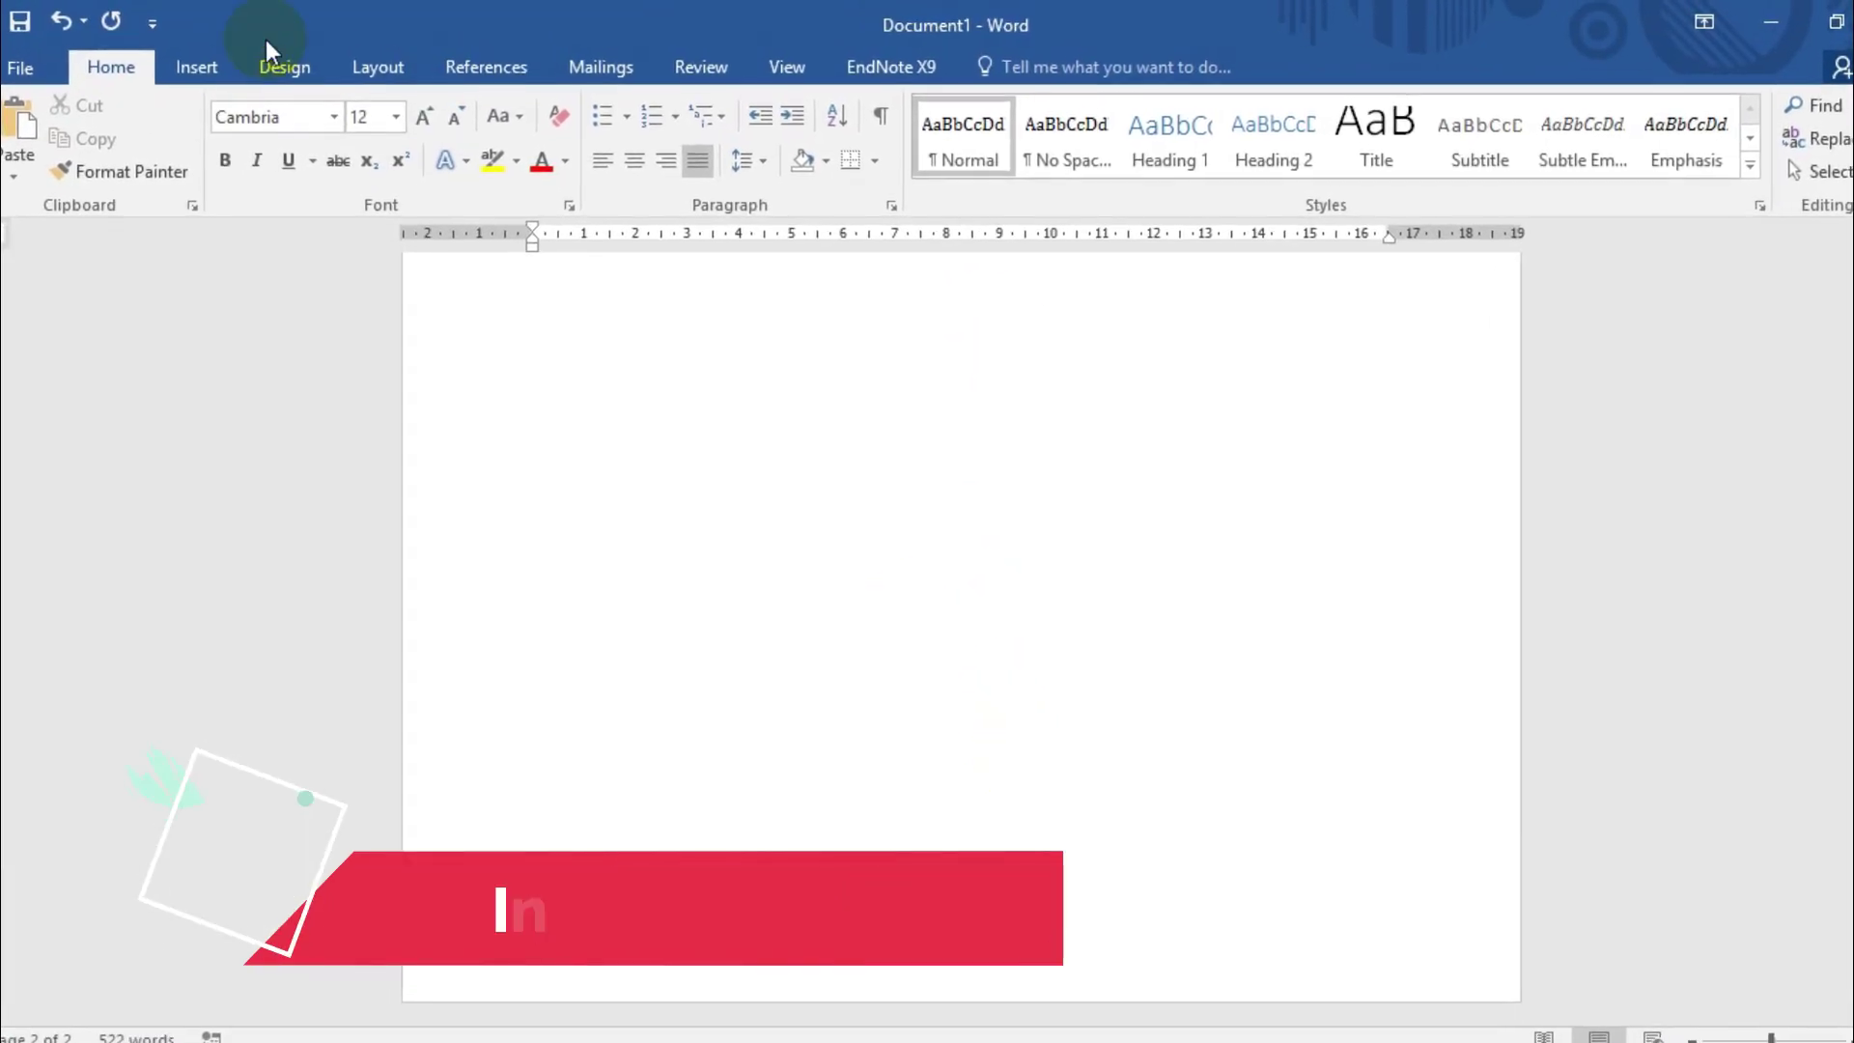
click(198, 65)
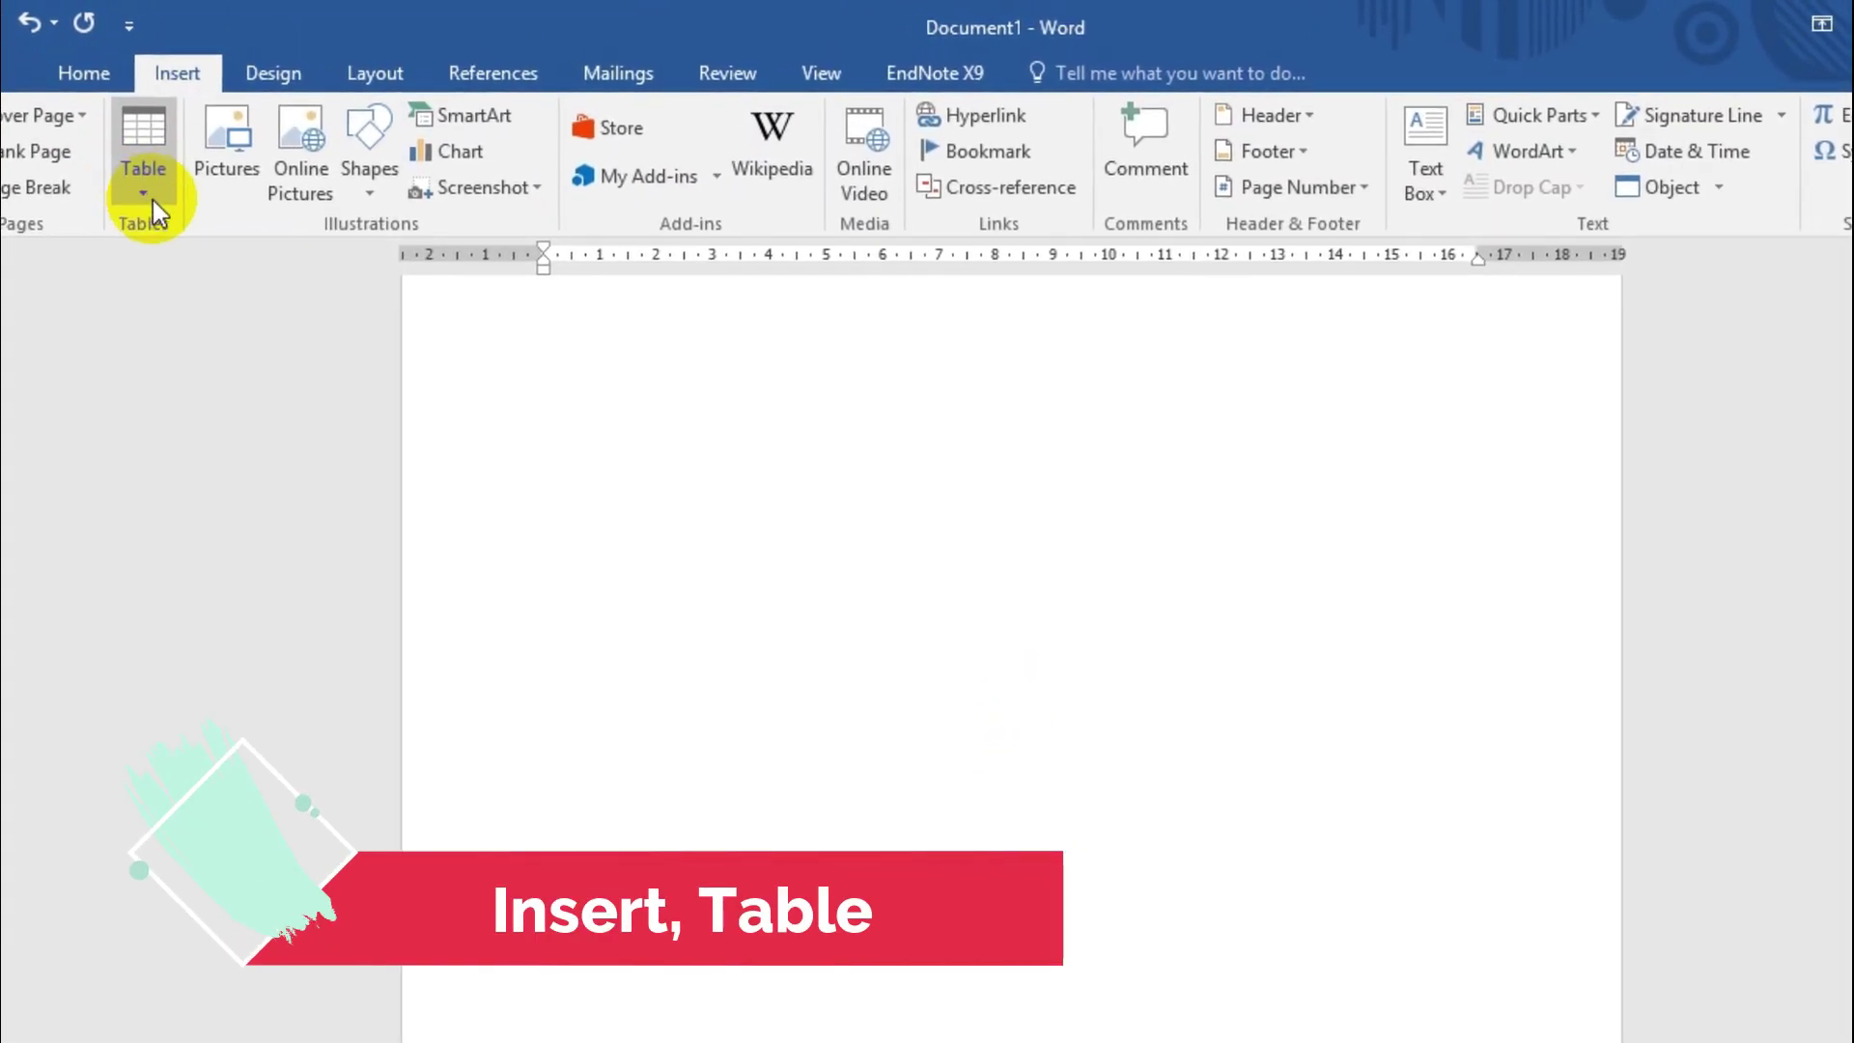
click(153, 200)
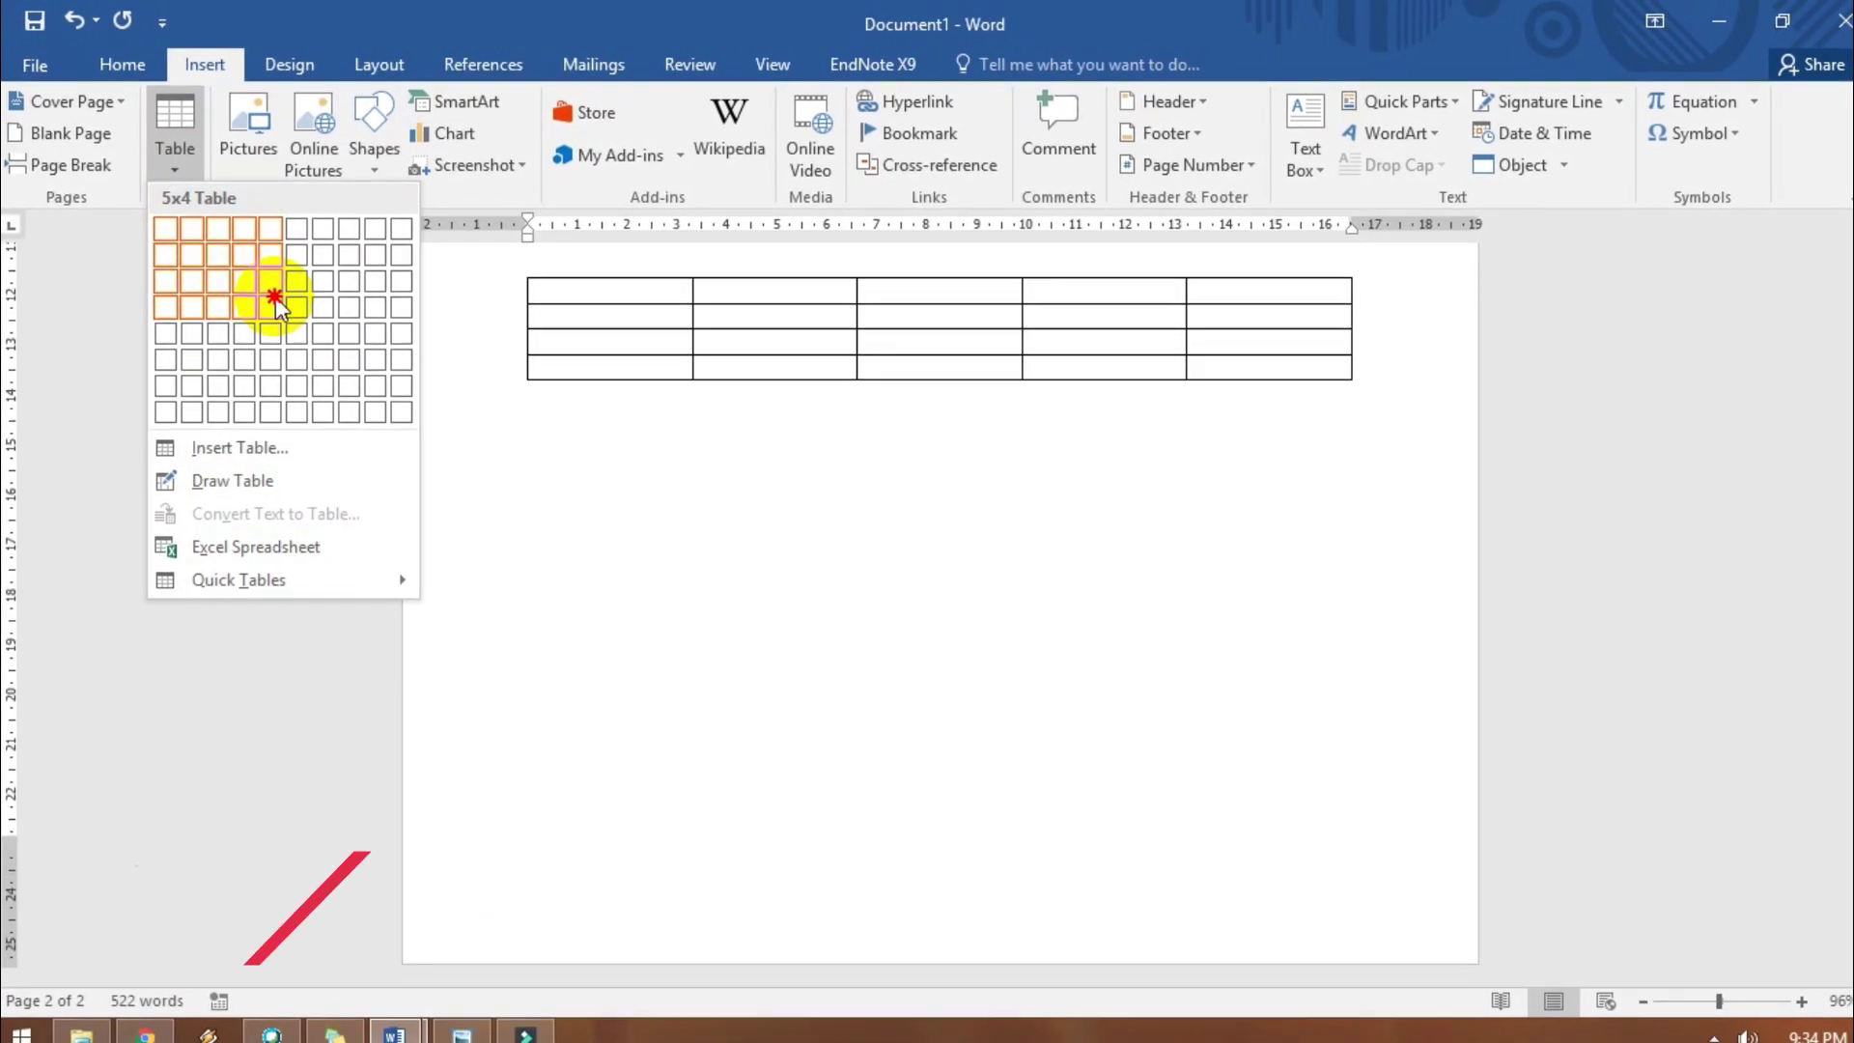
click(275, 304)
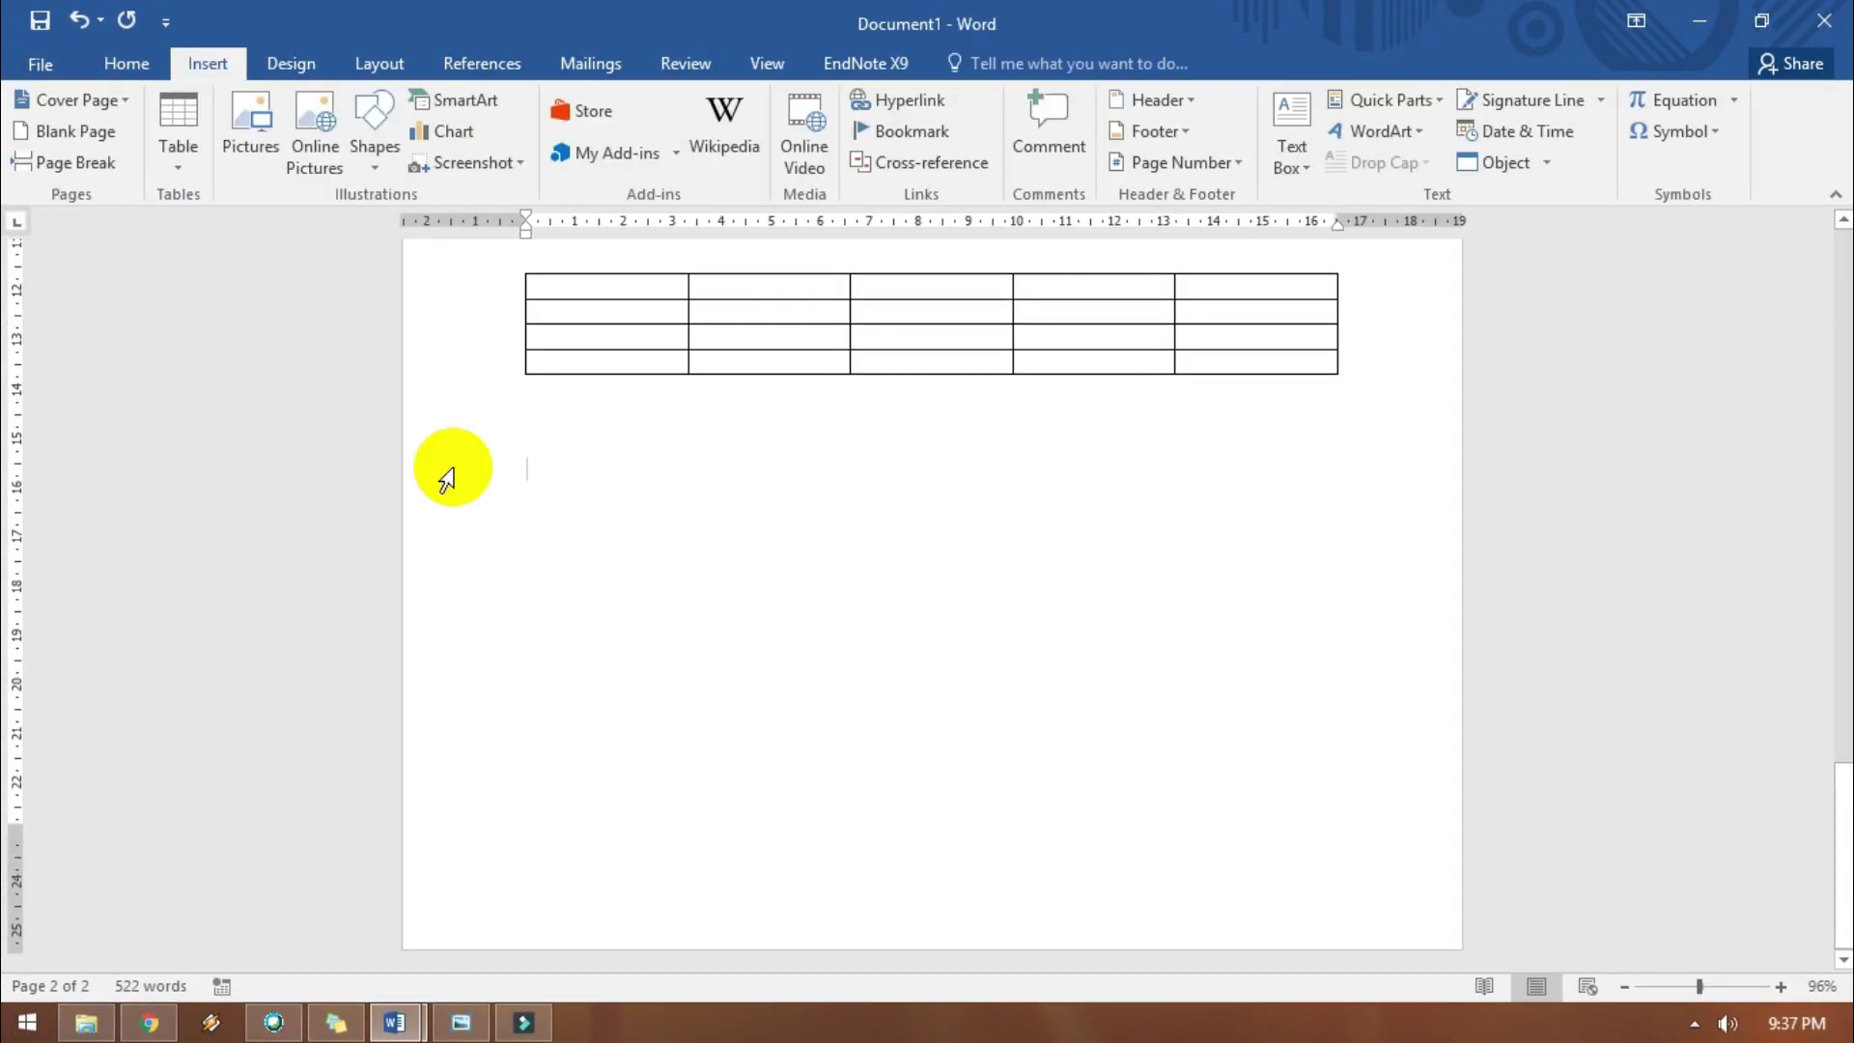
click(189, 166)
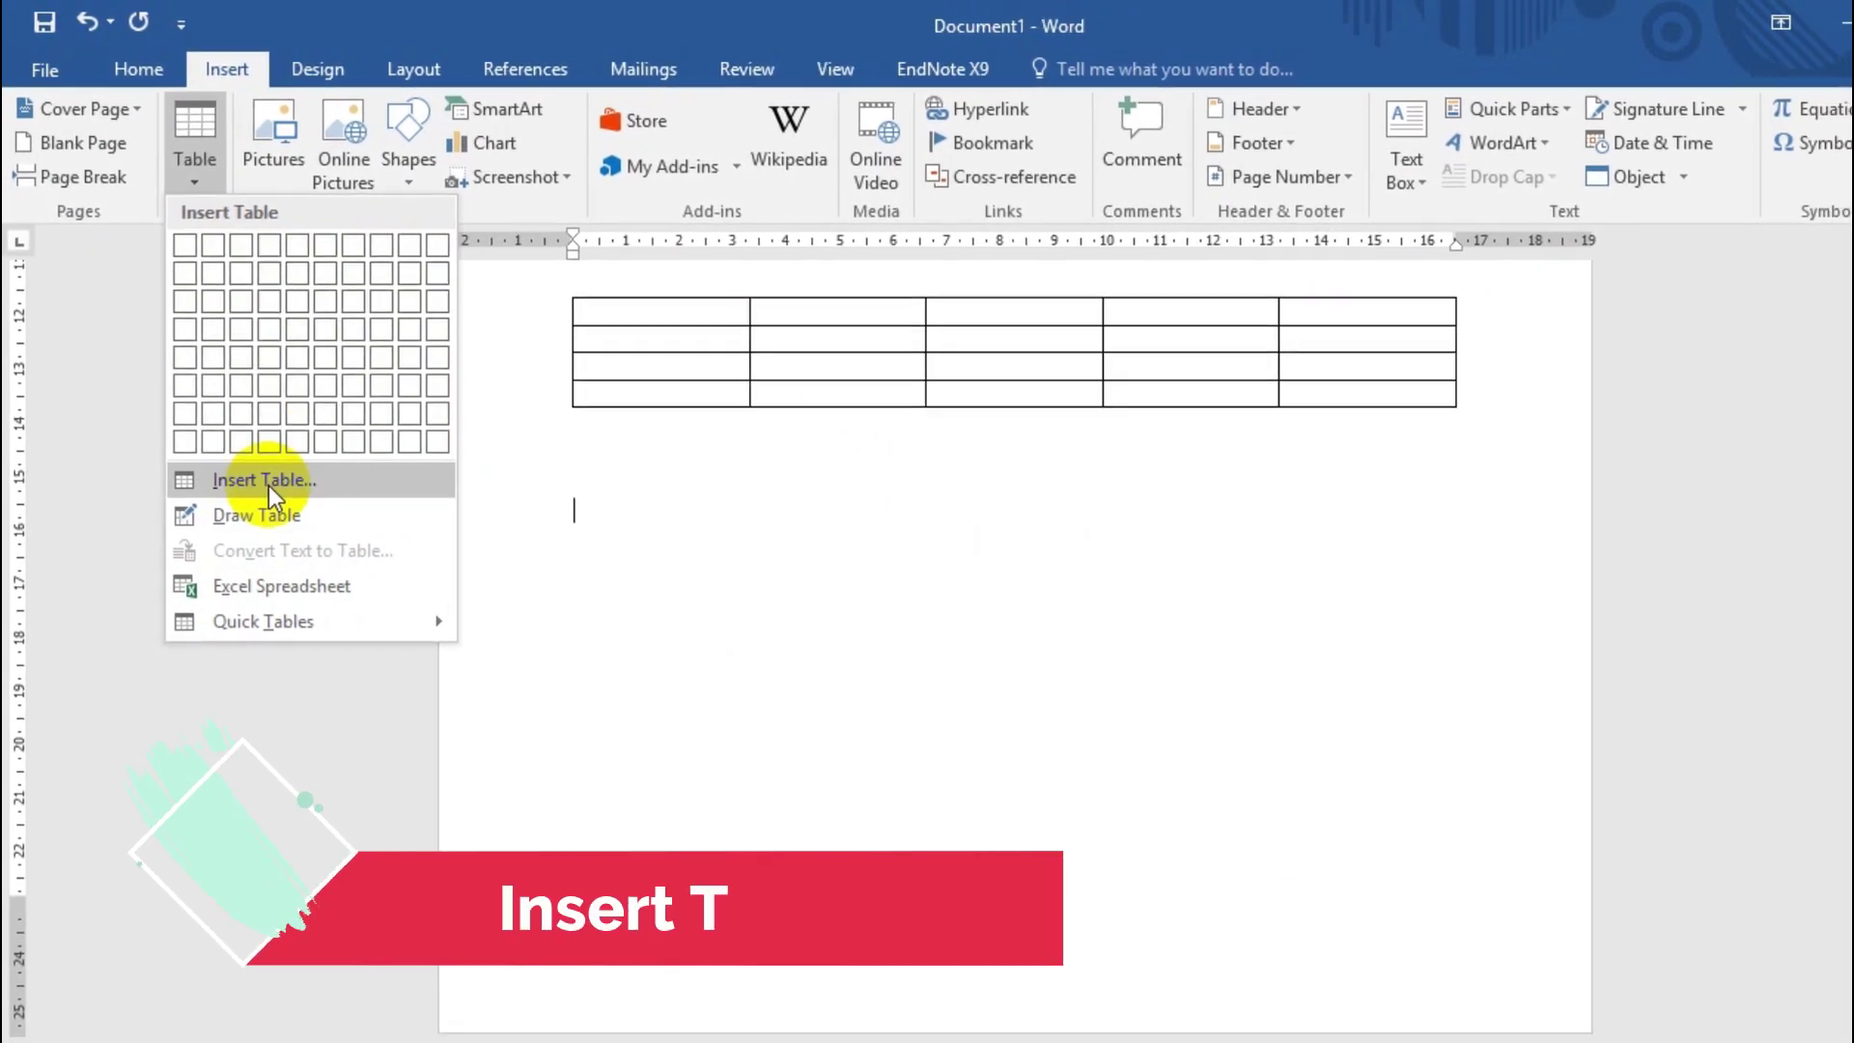
Insert a custom table with 30 columns and 10 rows below the first table.
click(267, 484)
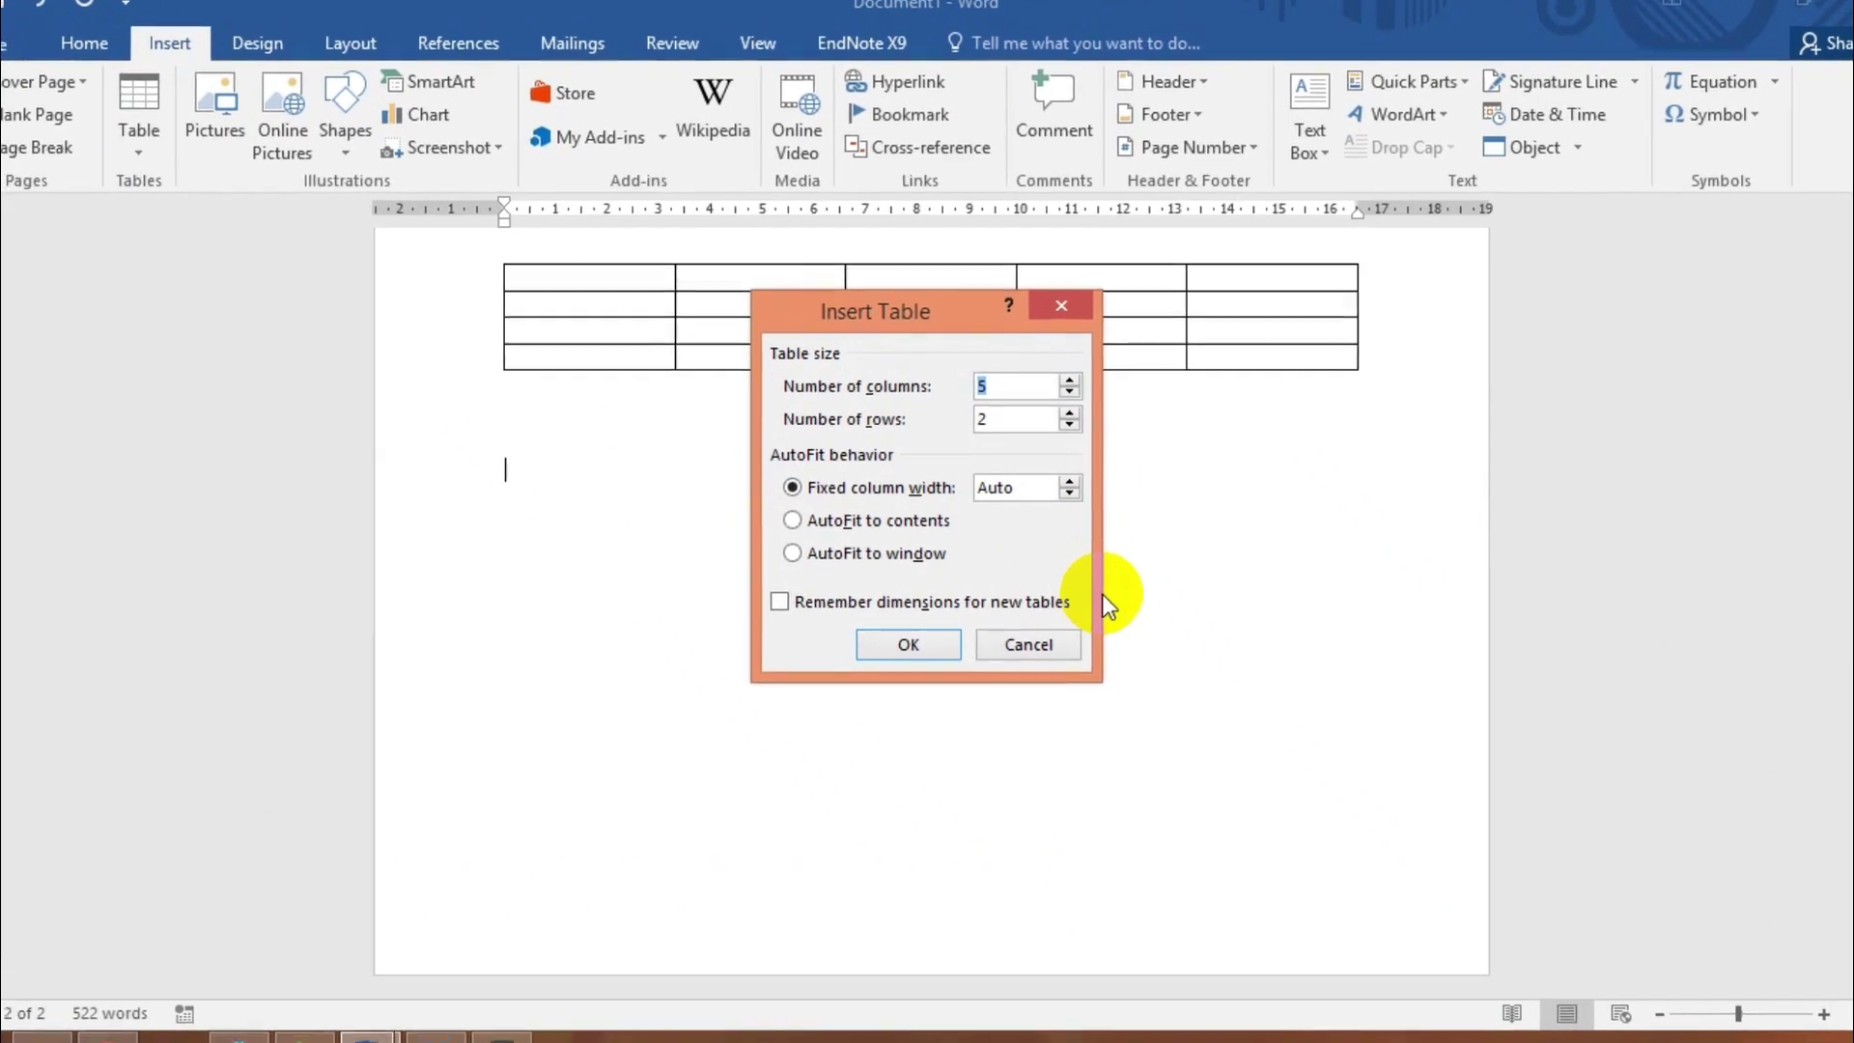
text(30)
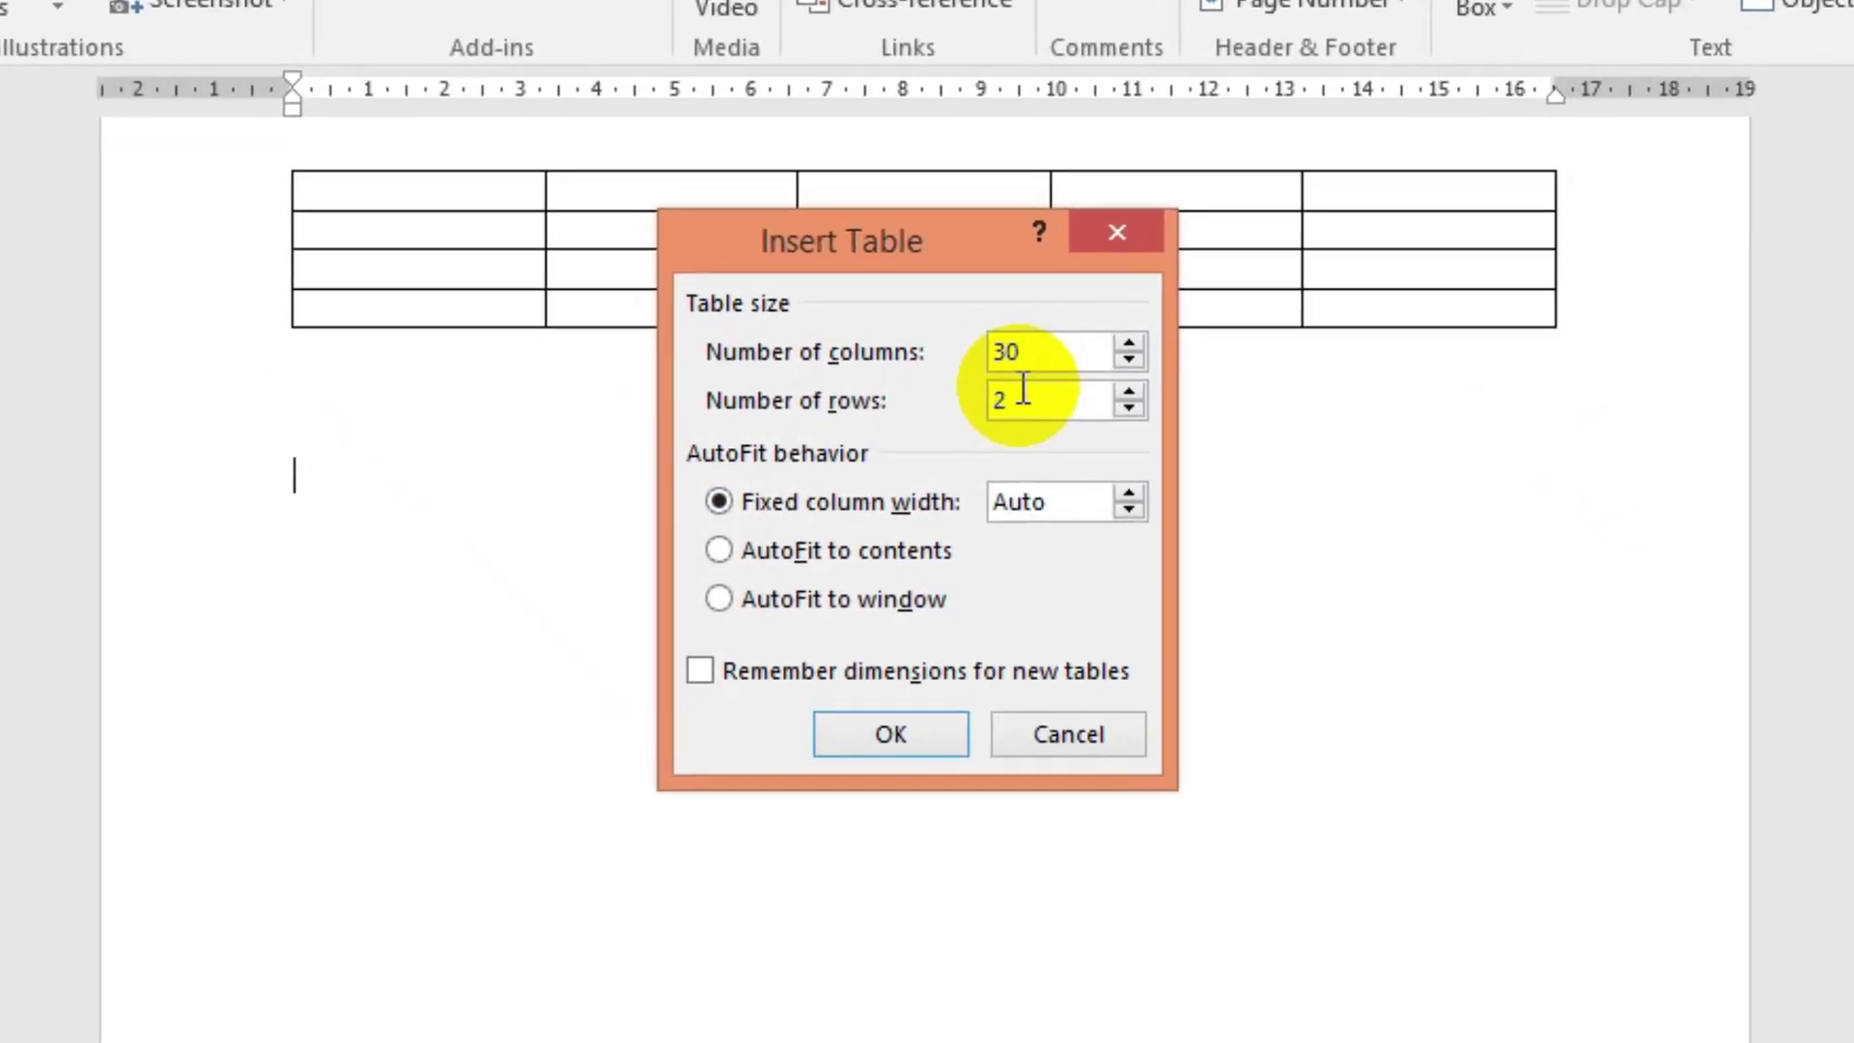
click(1022, 388)
key(BackSpace)
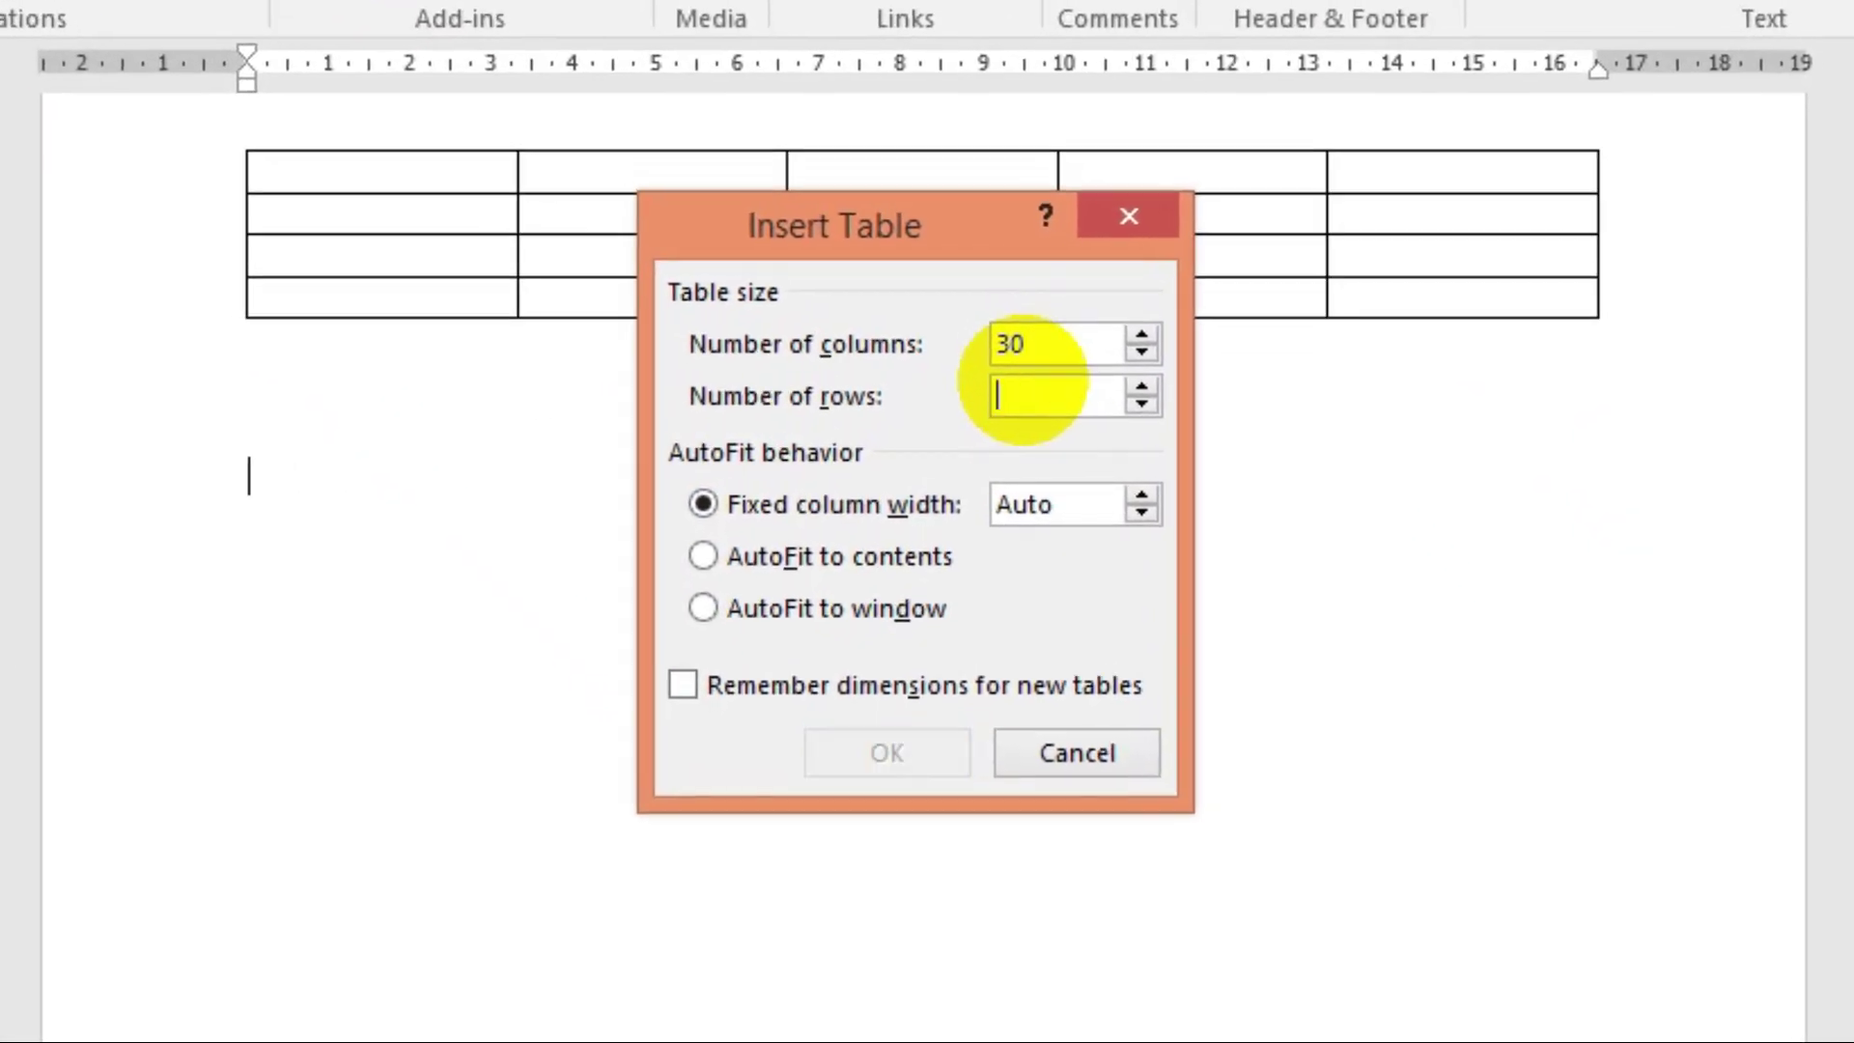
text(10)
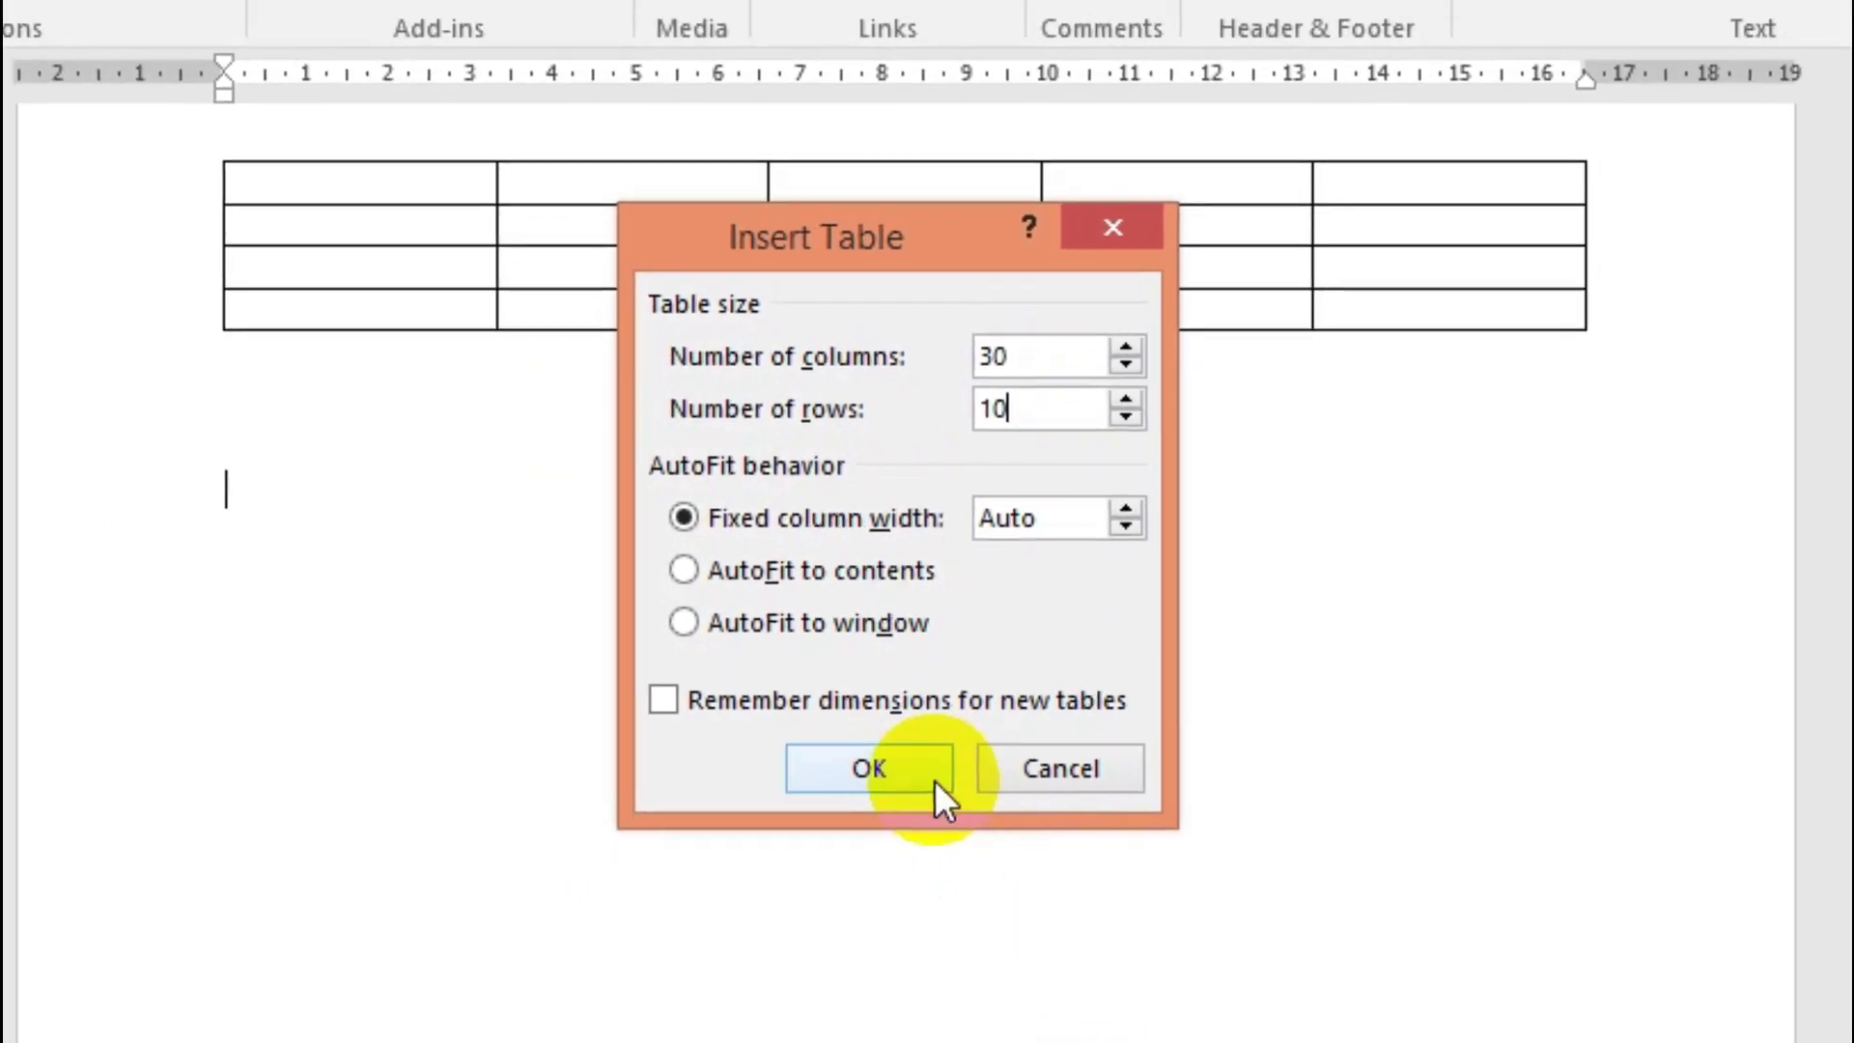
click(870, 807)
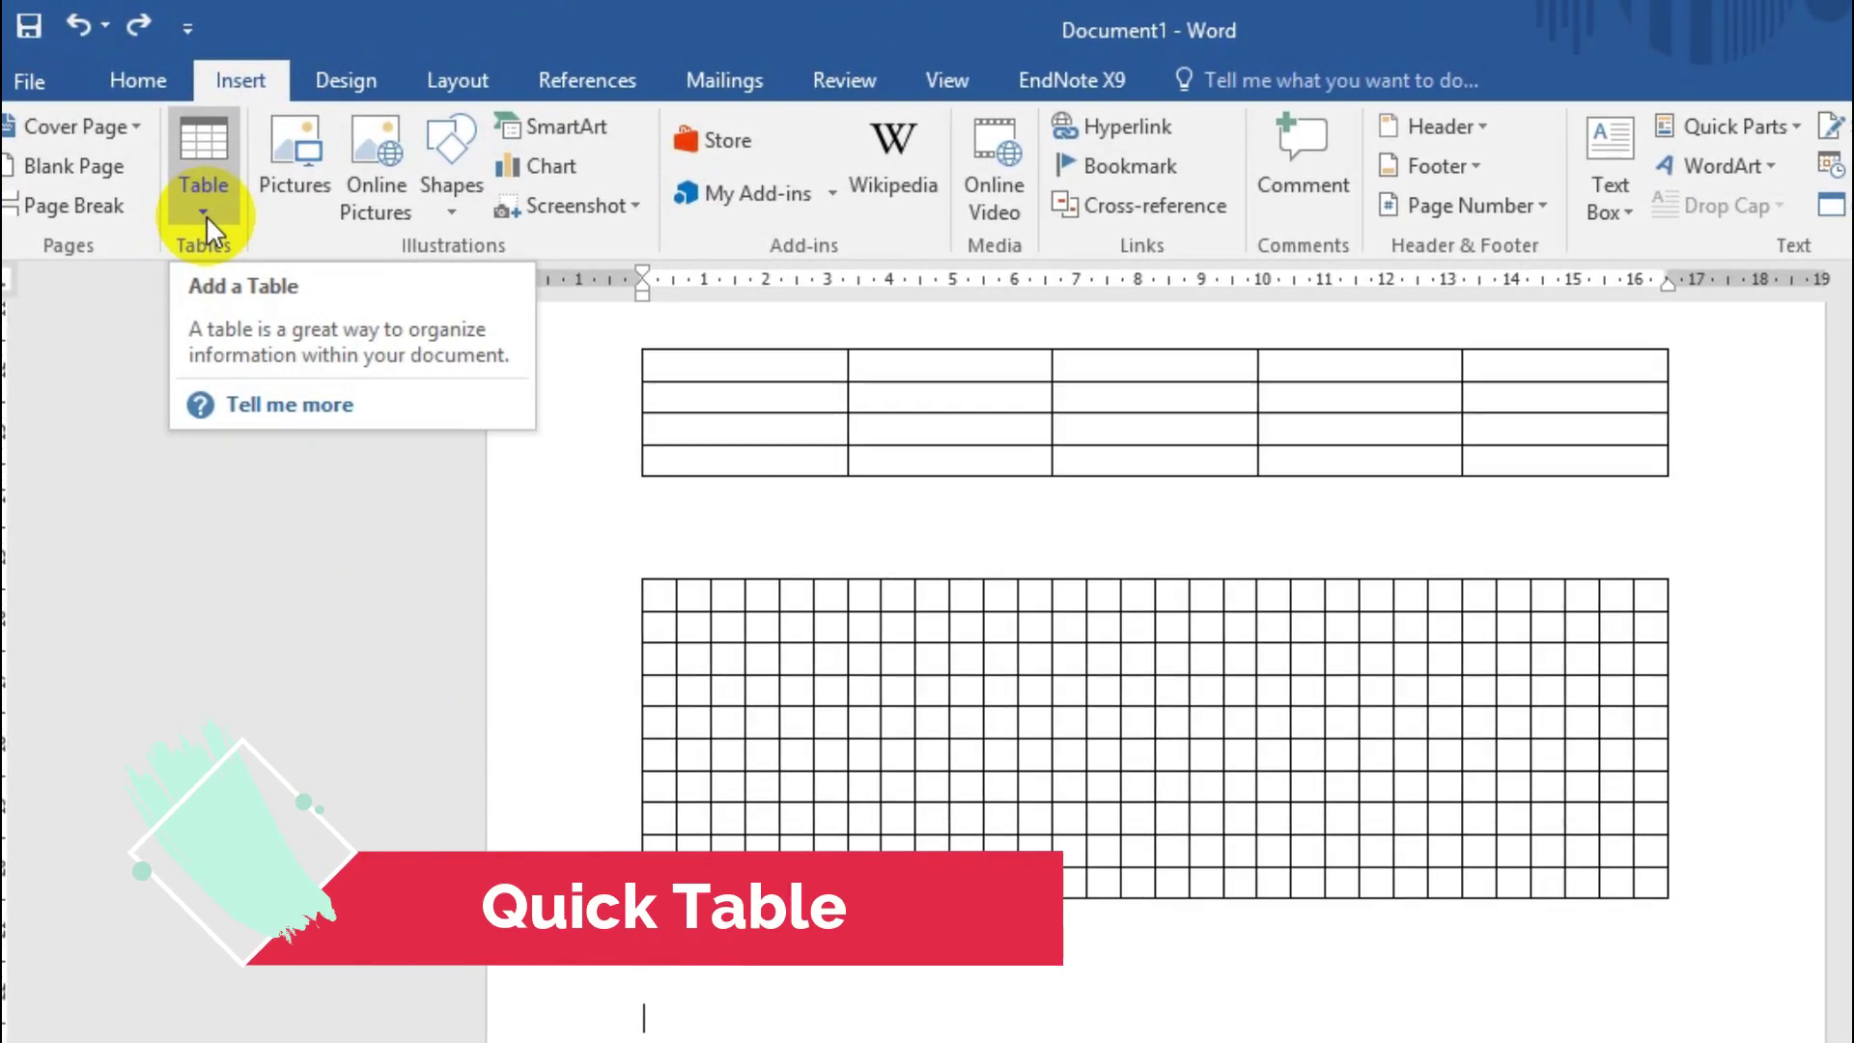
Insert the 'With Subheads 1' college enrollment table from the Quick Tables gallery.
click(206, 217)
mouse_move(311, 859)
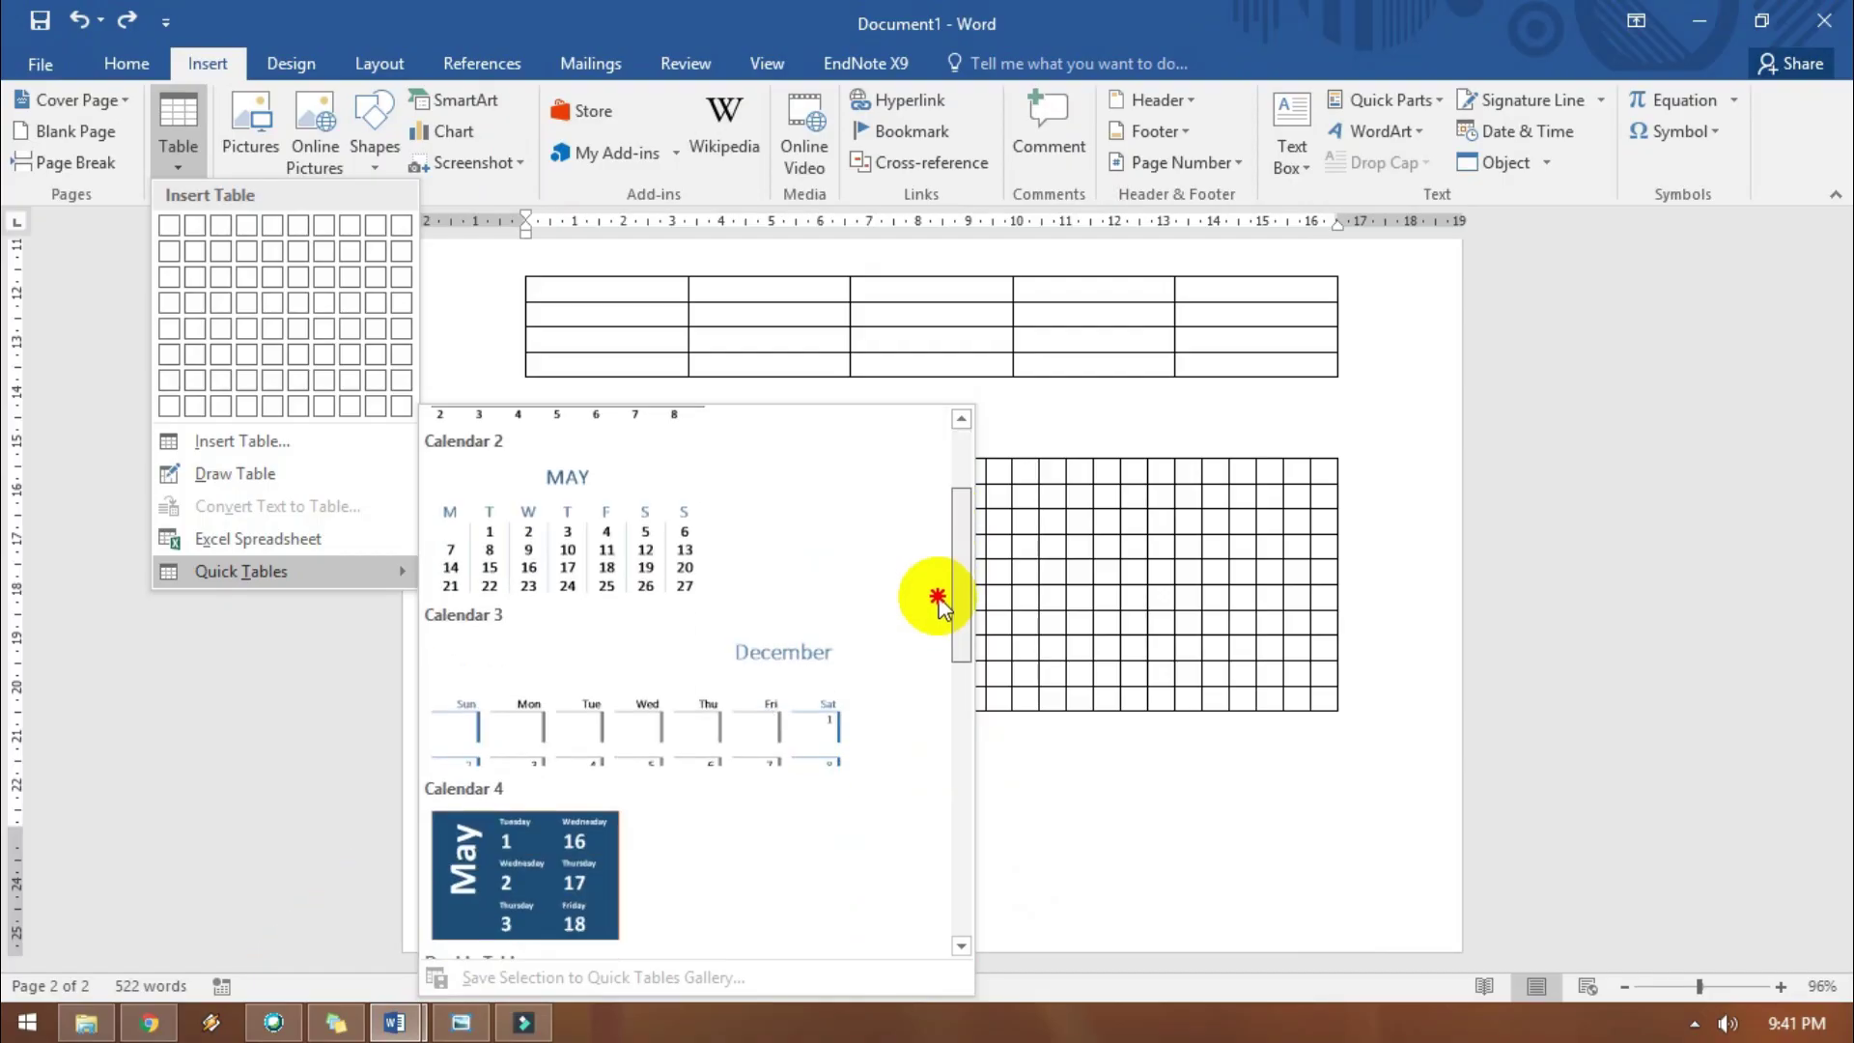
drag(951, 464, 989, 932)
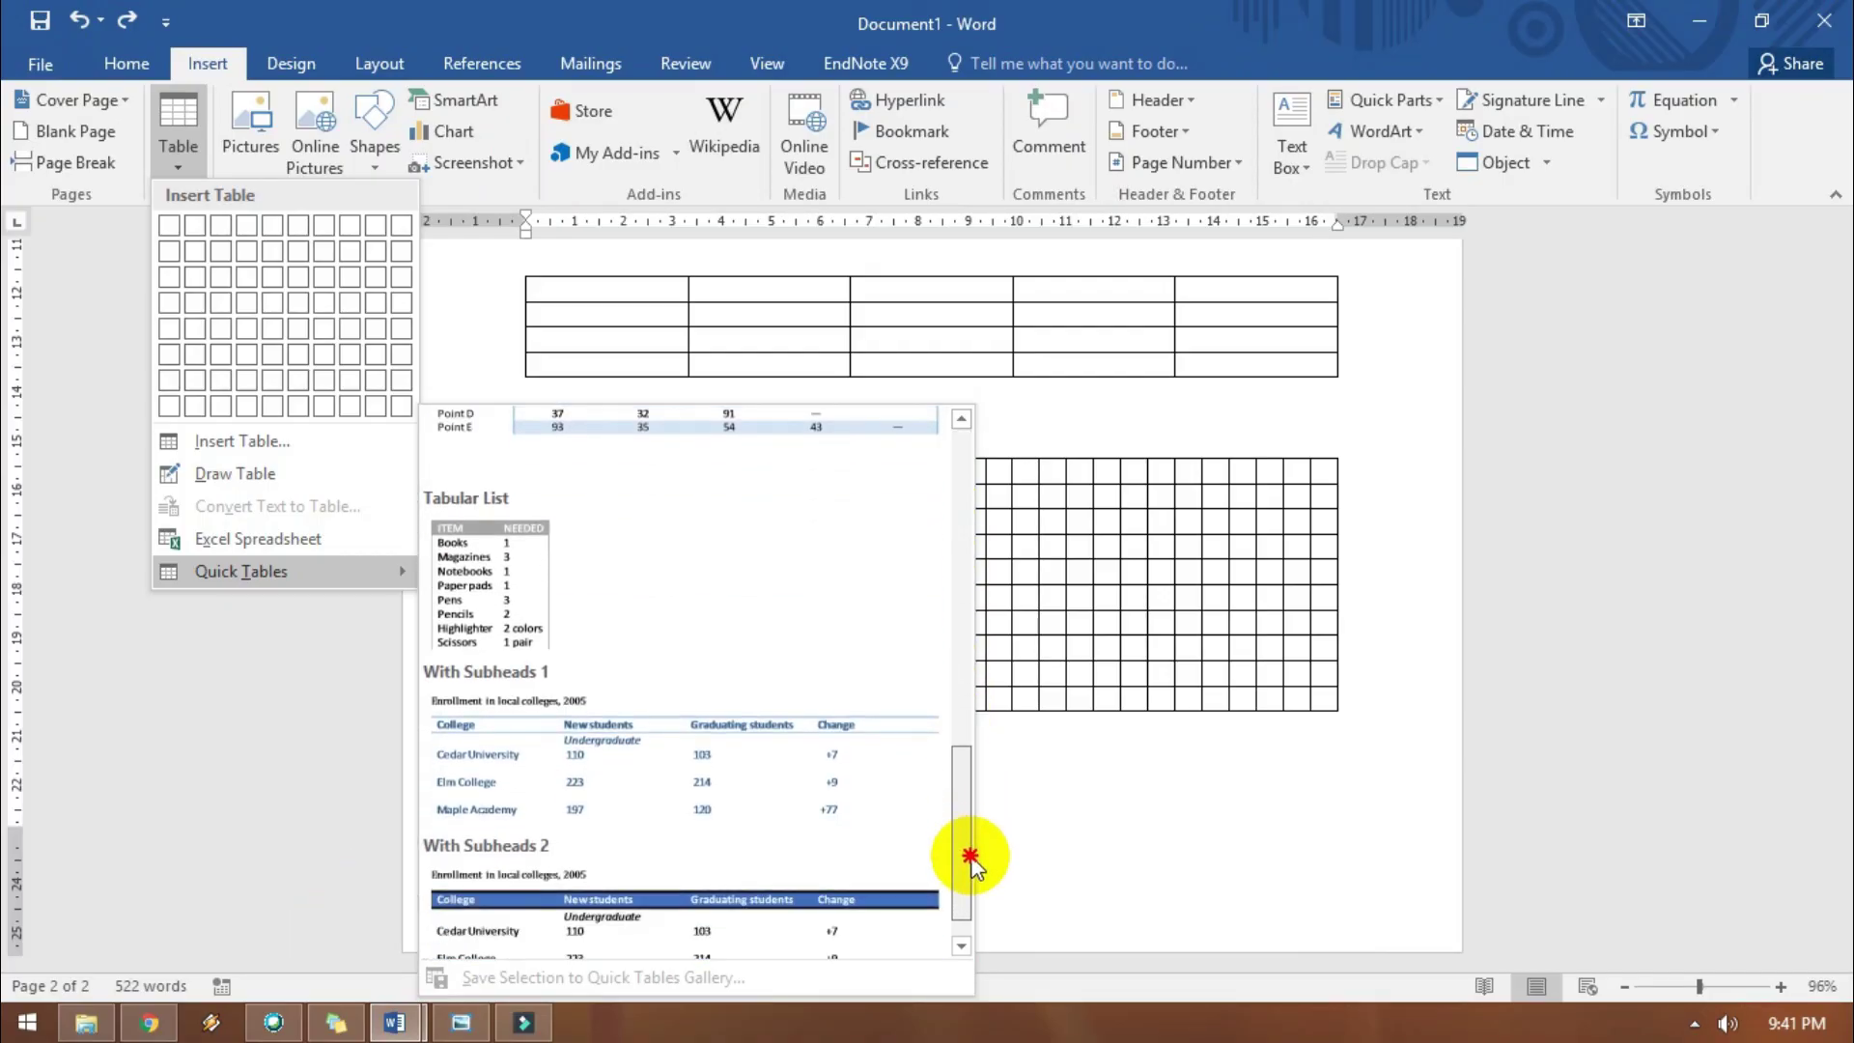
click(990, 932)
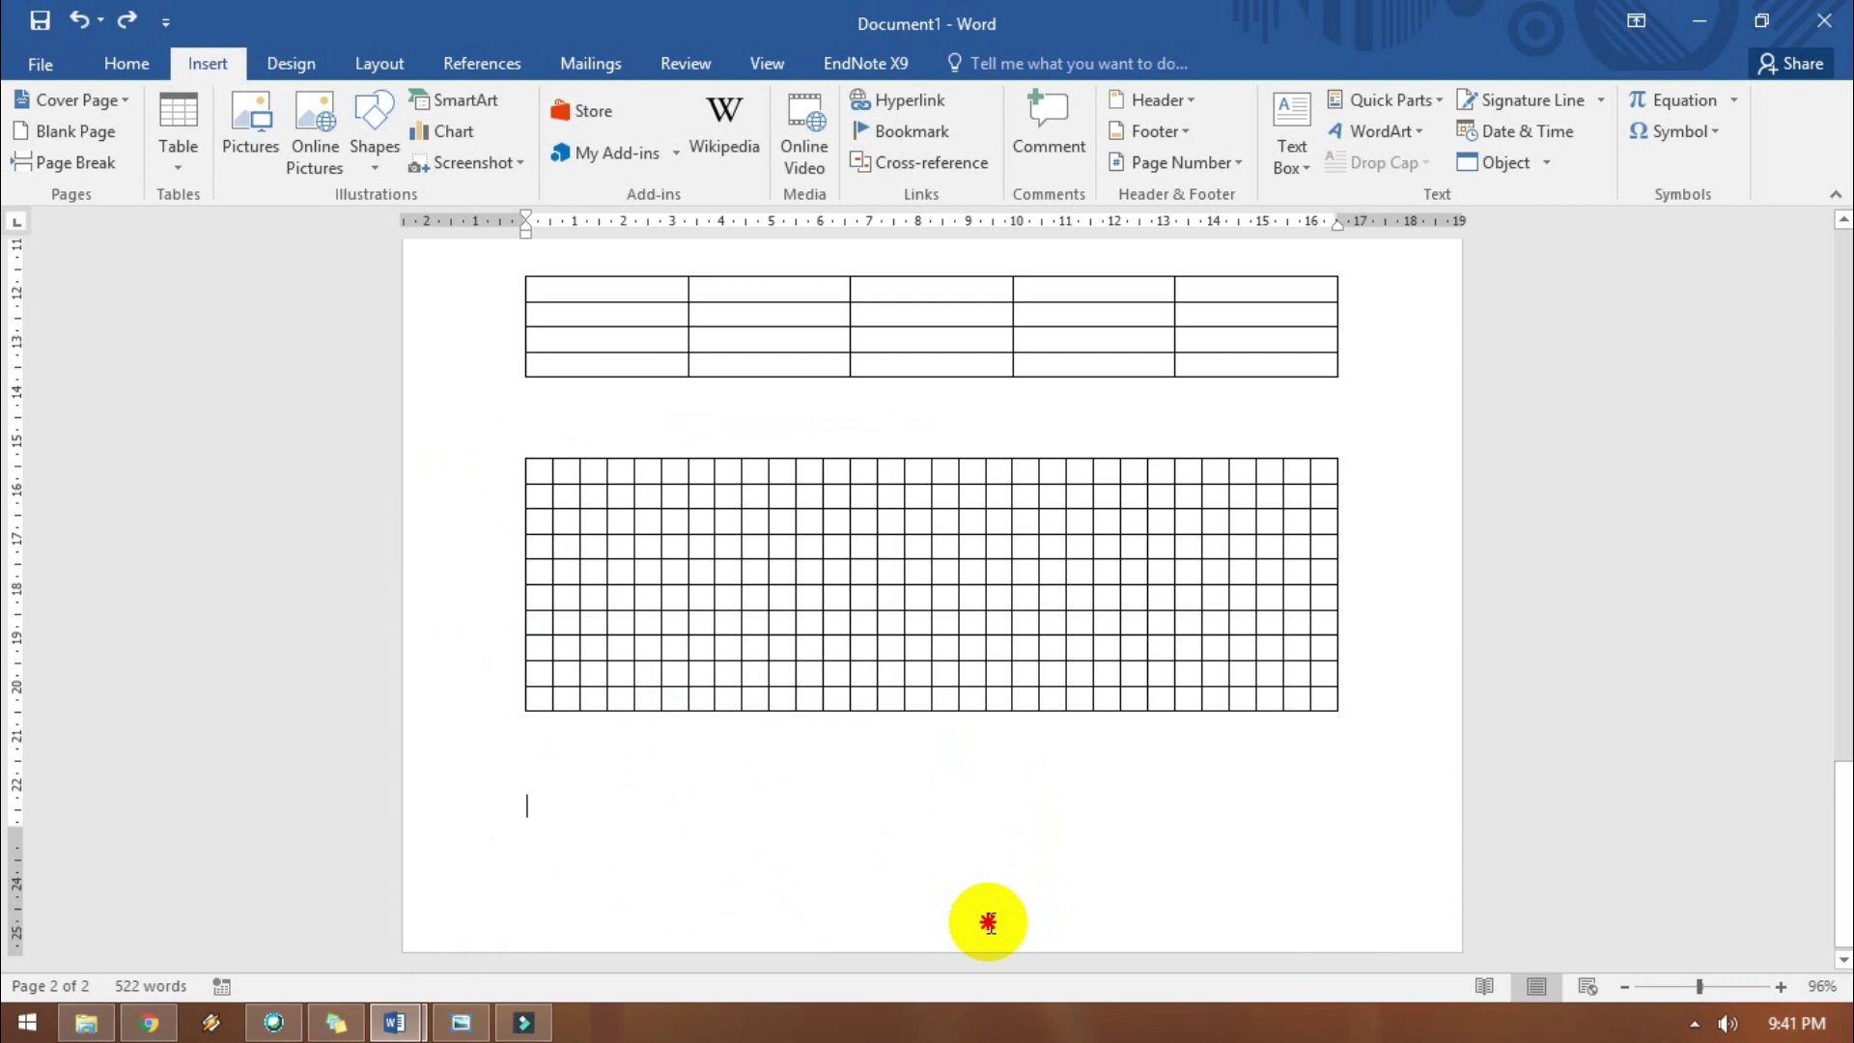
click(177, 165)
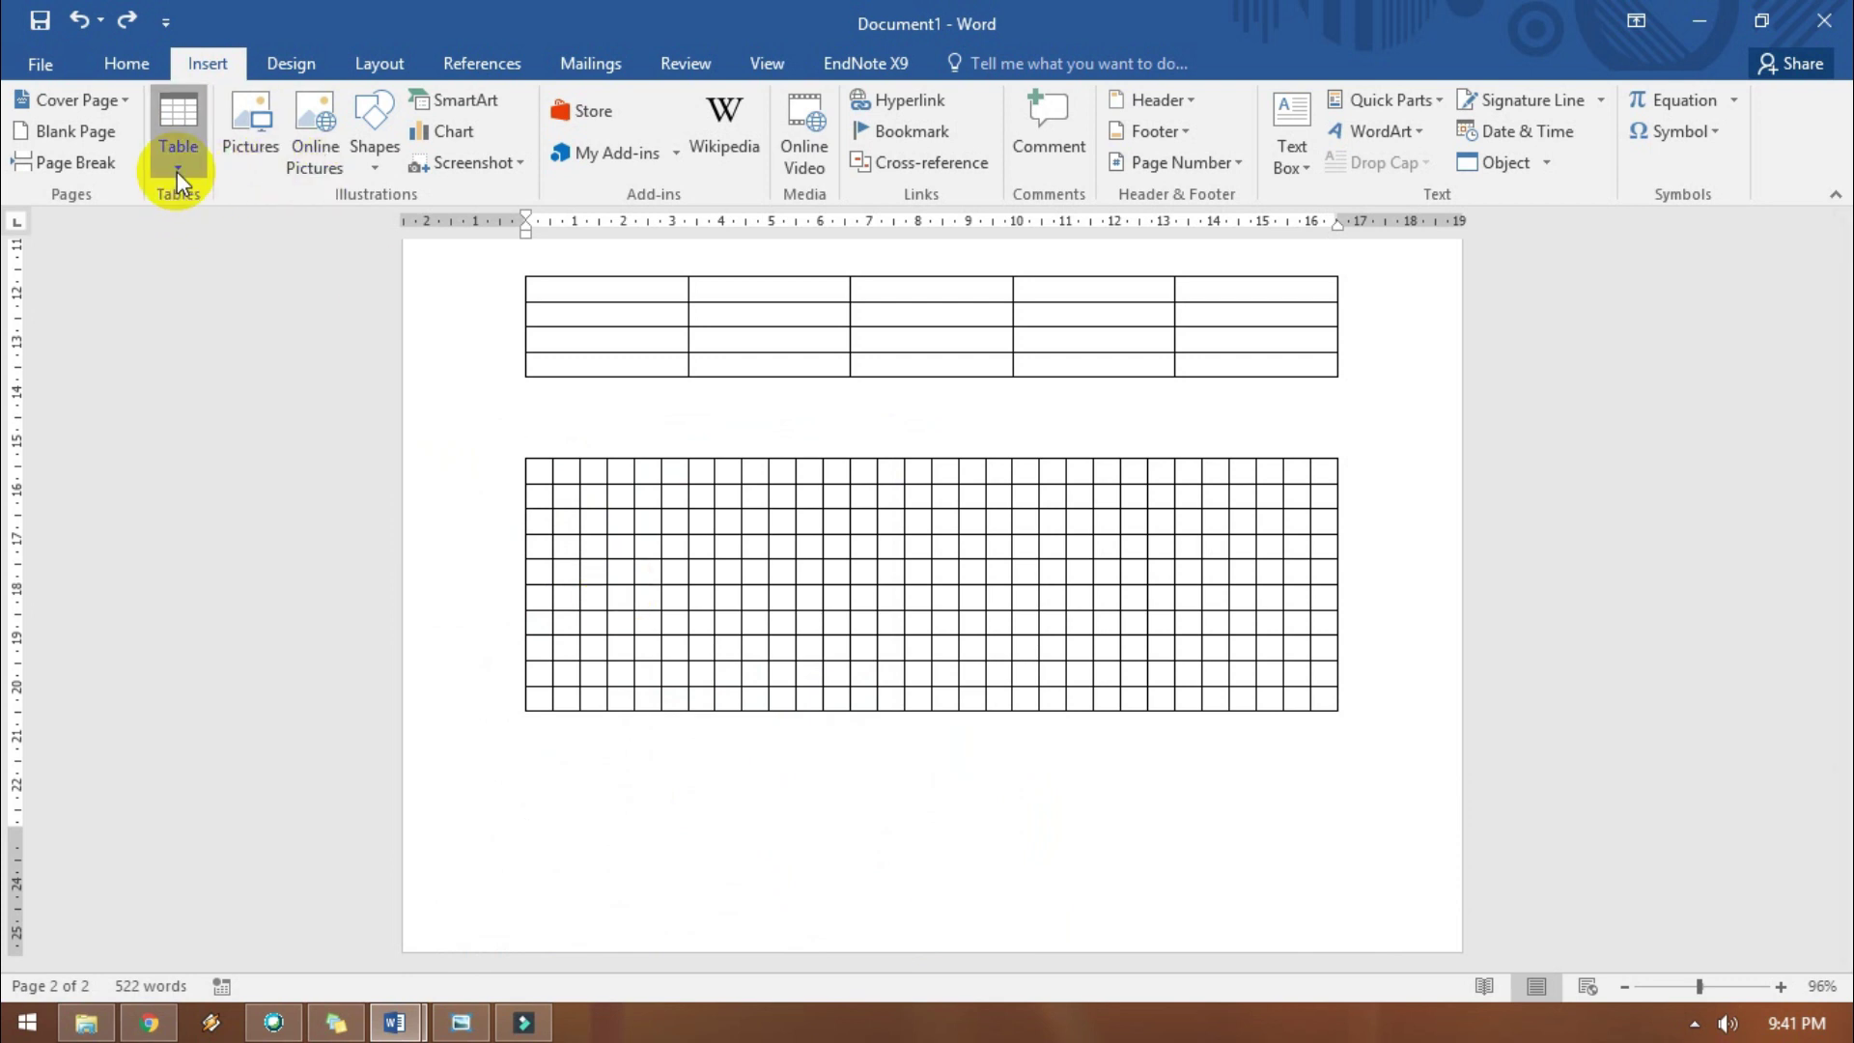
drag(961, 527, 975, 838)
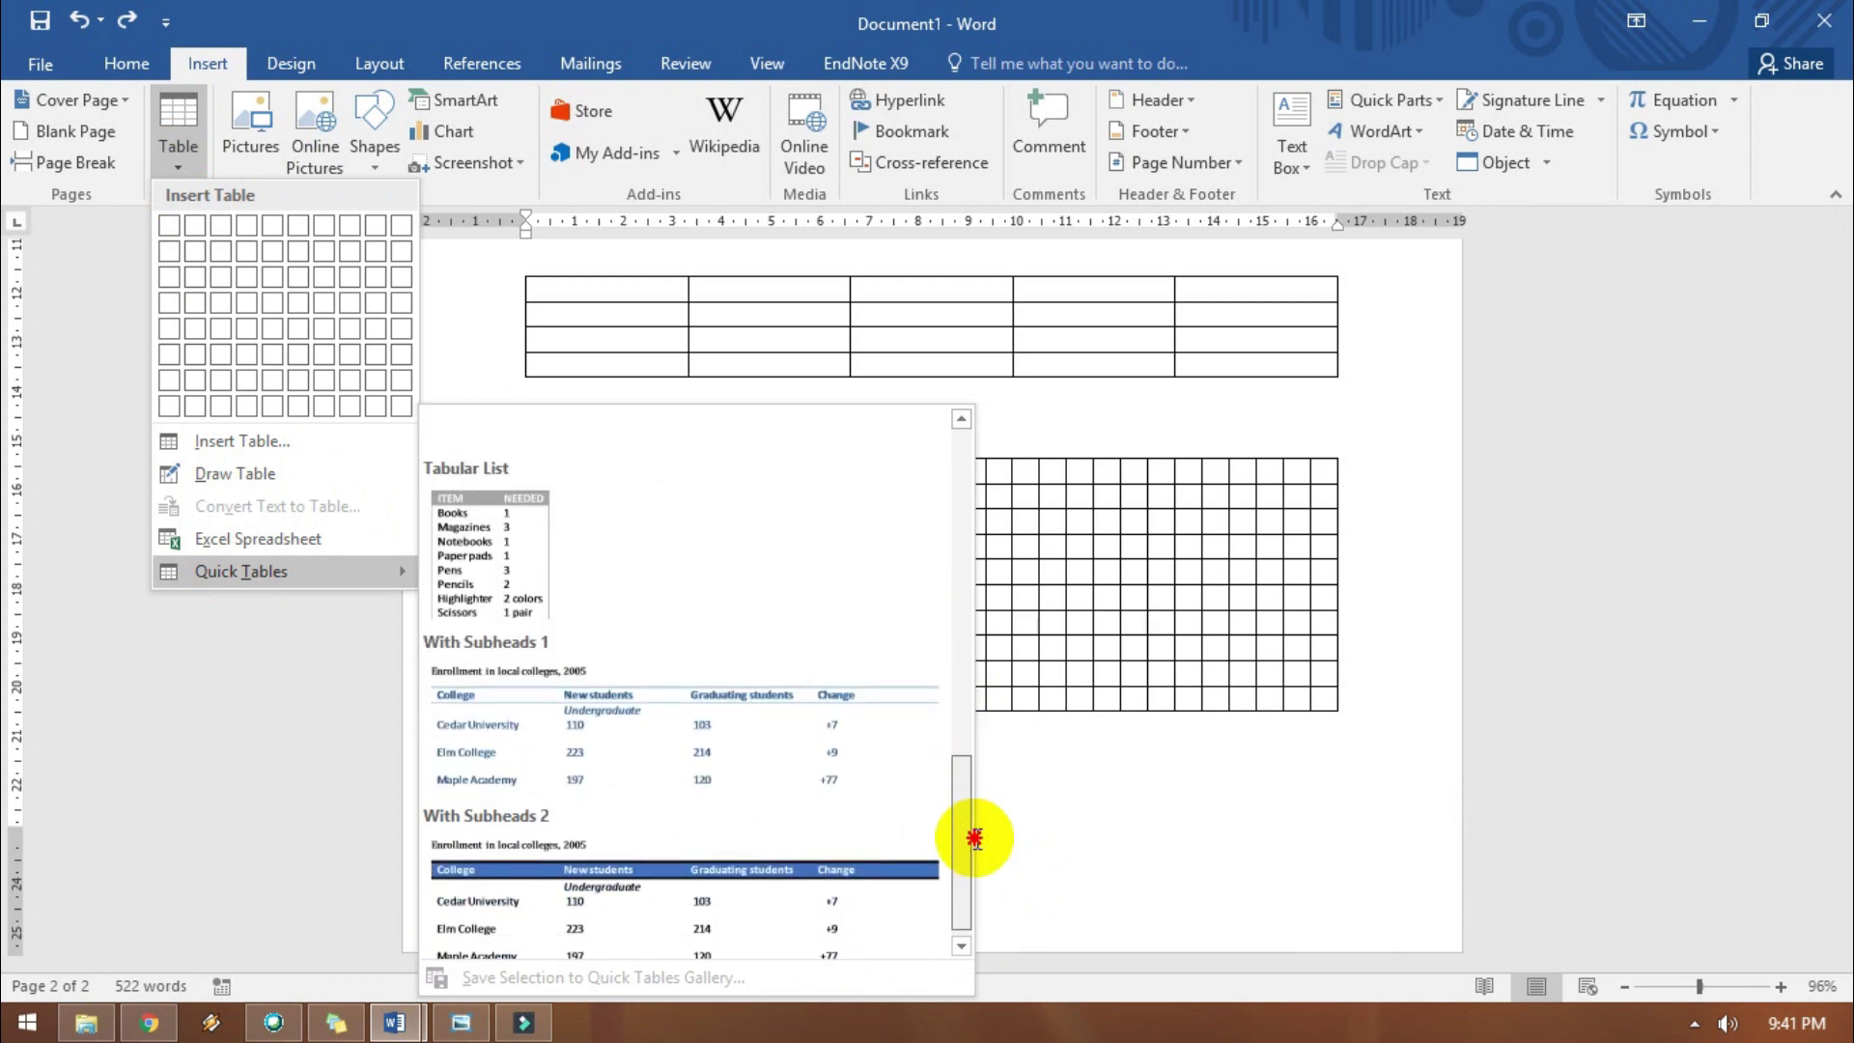
click(744, 753)
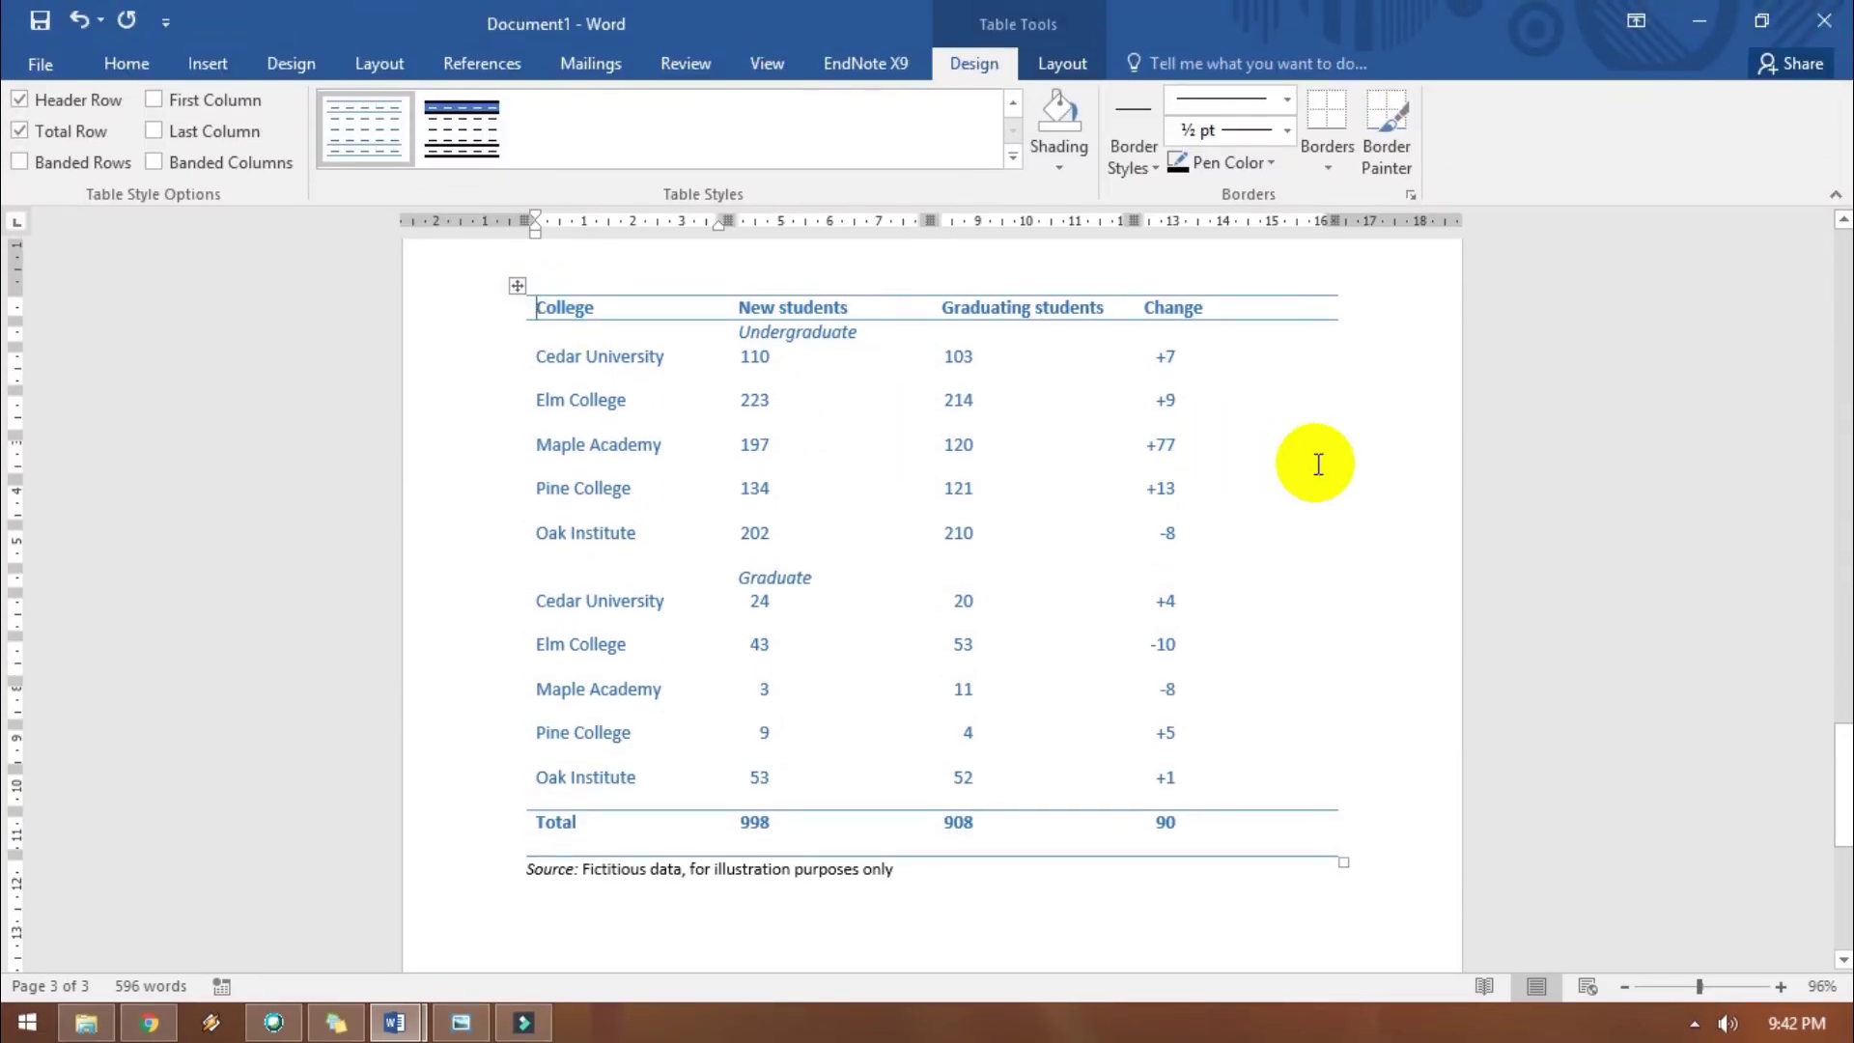
Rename the quick table headers to Nama Barang, Januari, Februari and Maret.
click(517, 309)
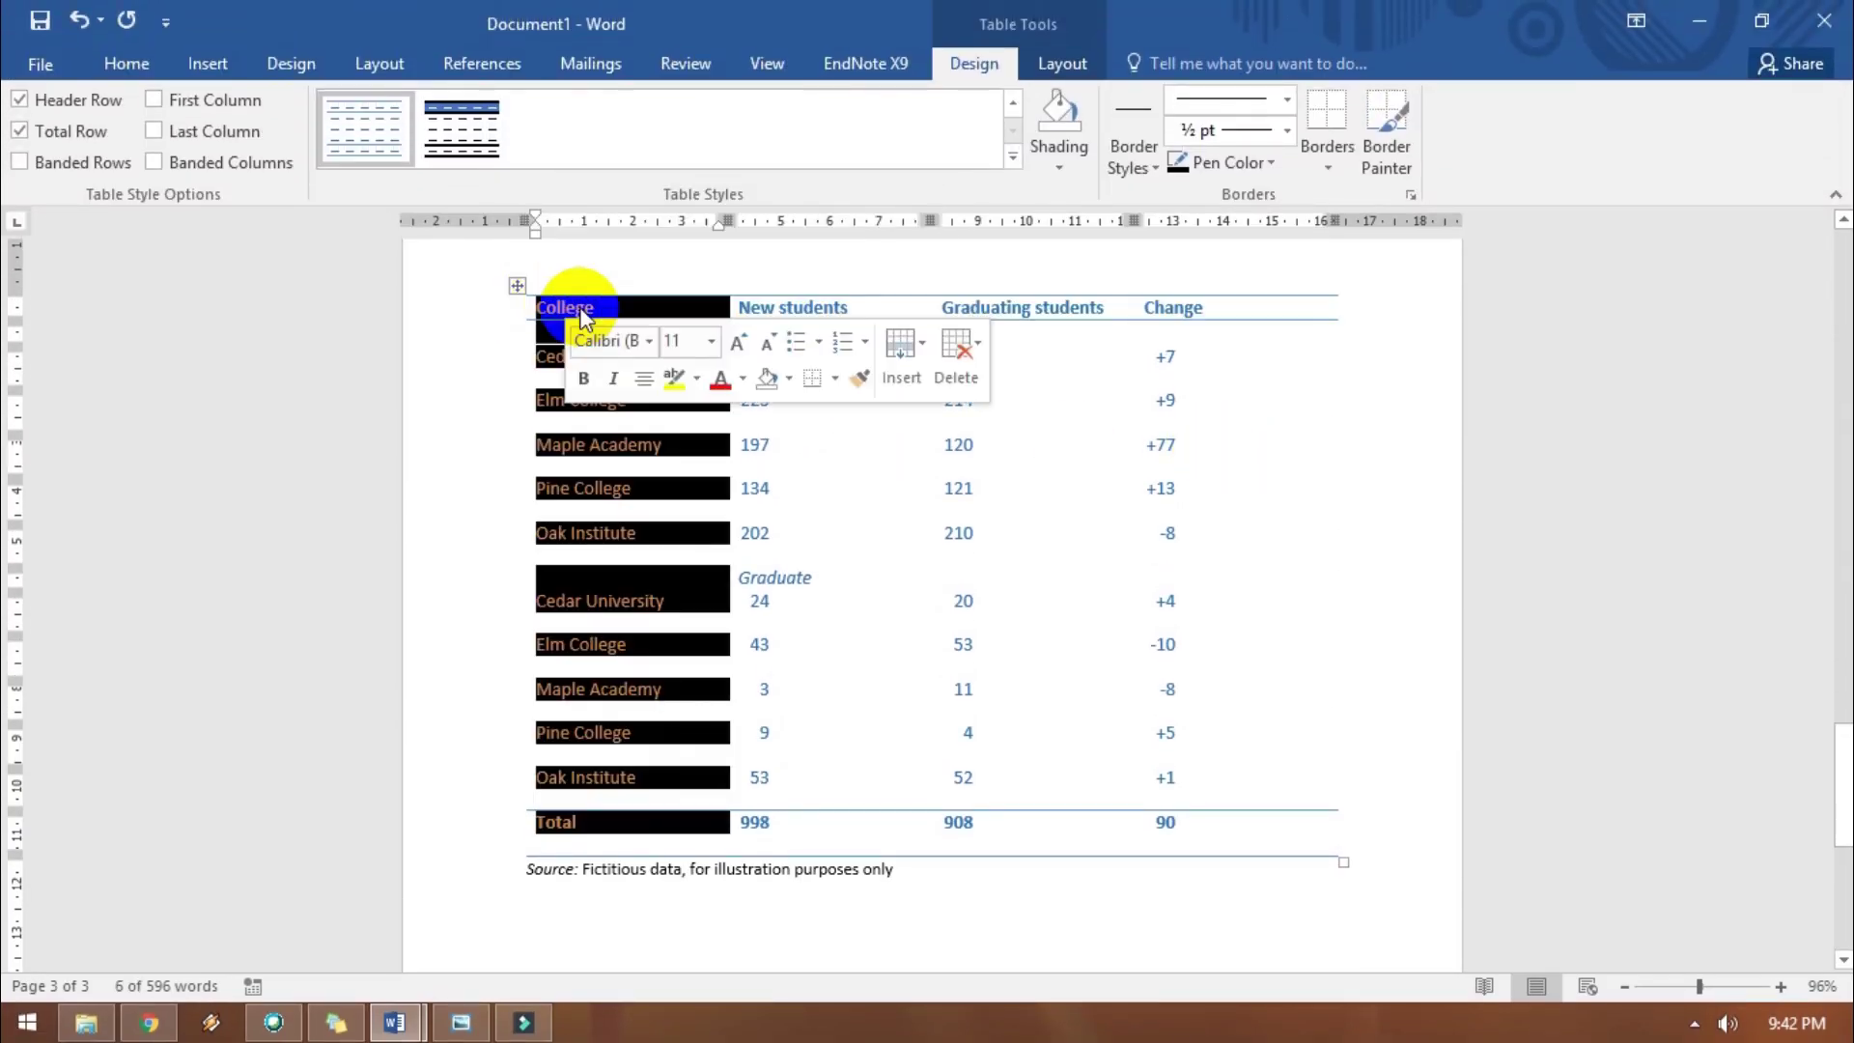
drag(621, 311, 428, 307)
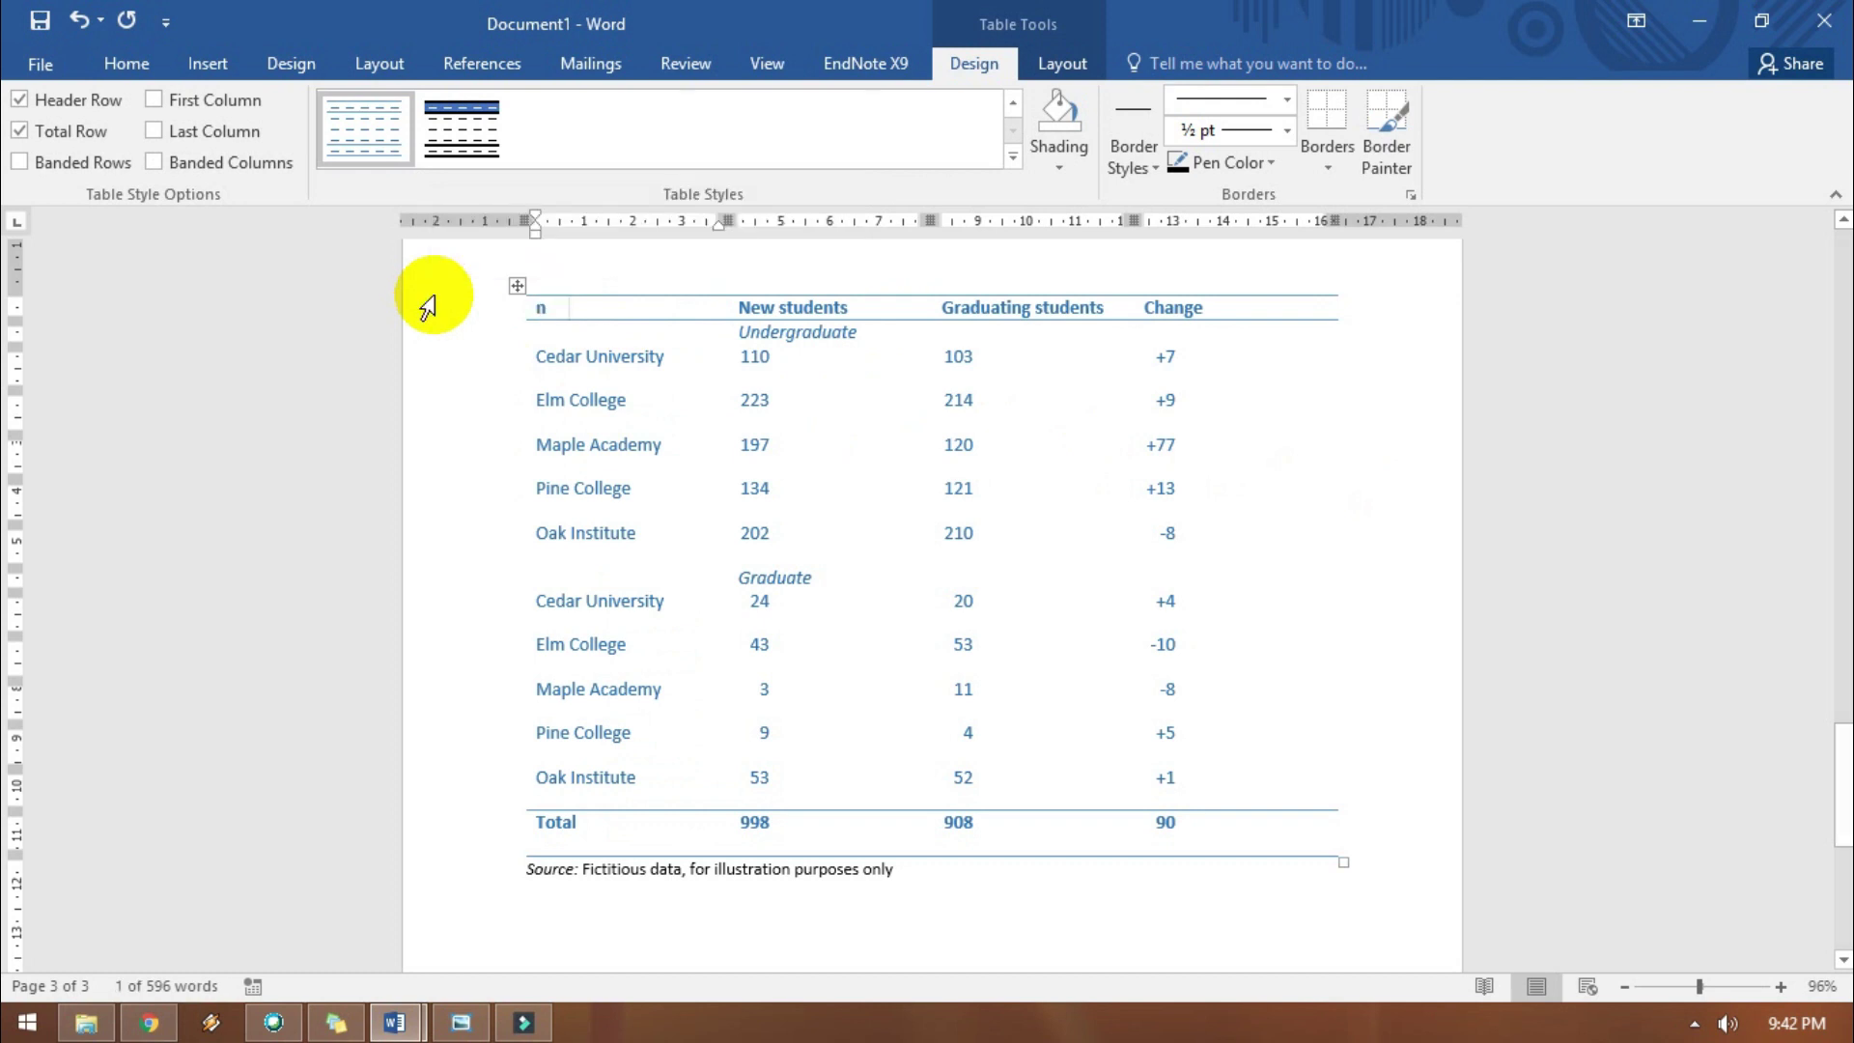
text(A)
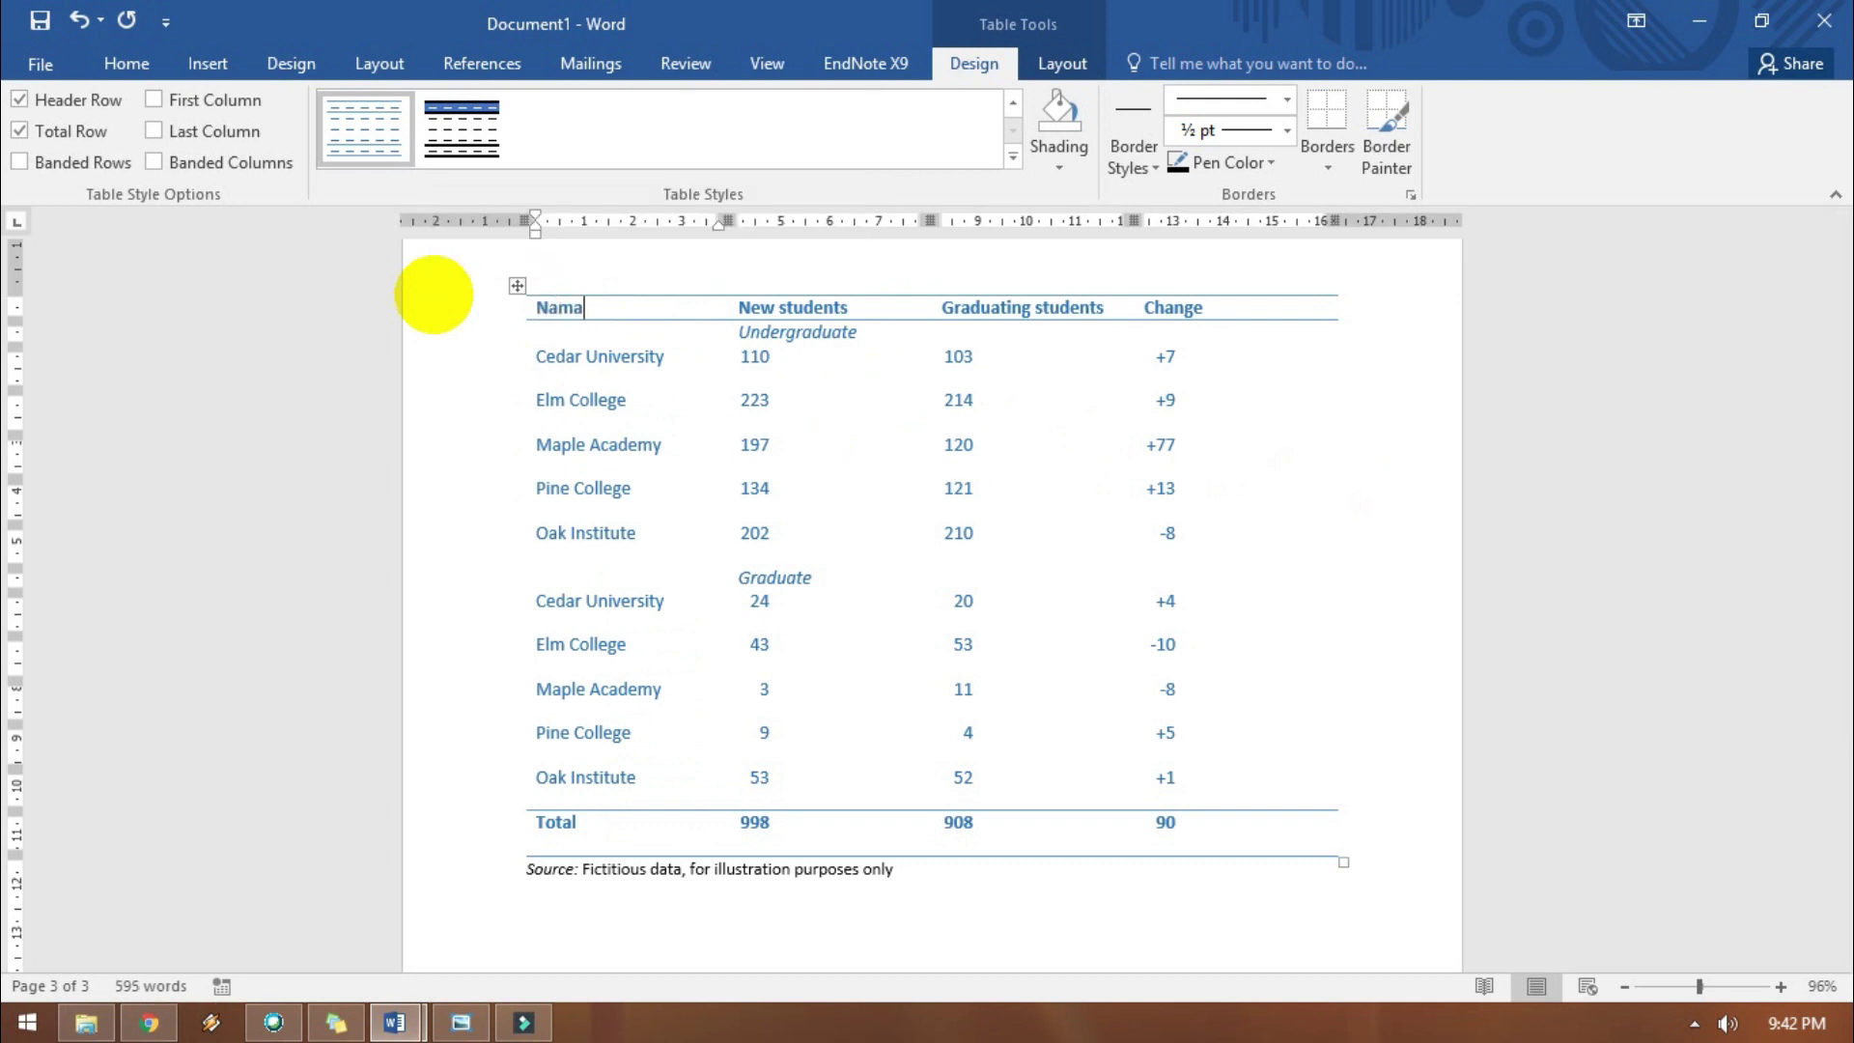
key(Tab)
text(Januari)
key(Tab)
text(Februari)
key(Tab)
text(Mar)
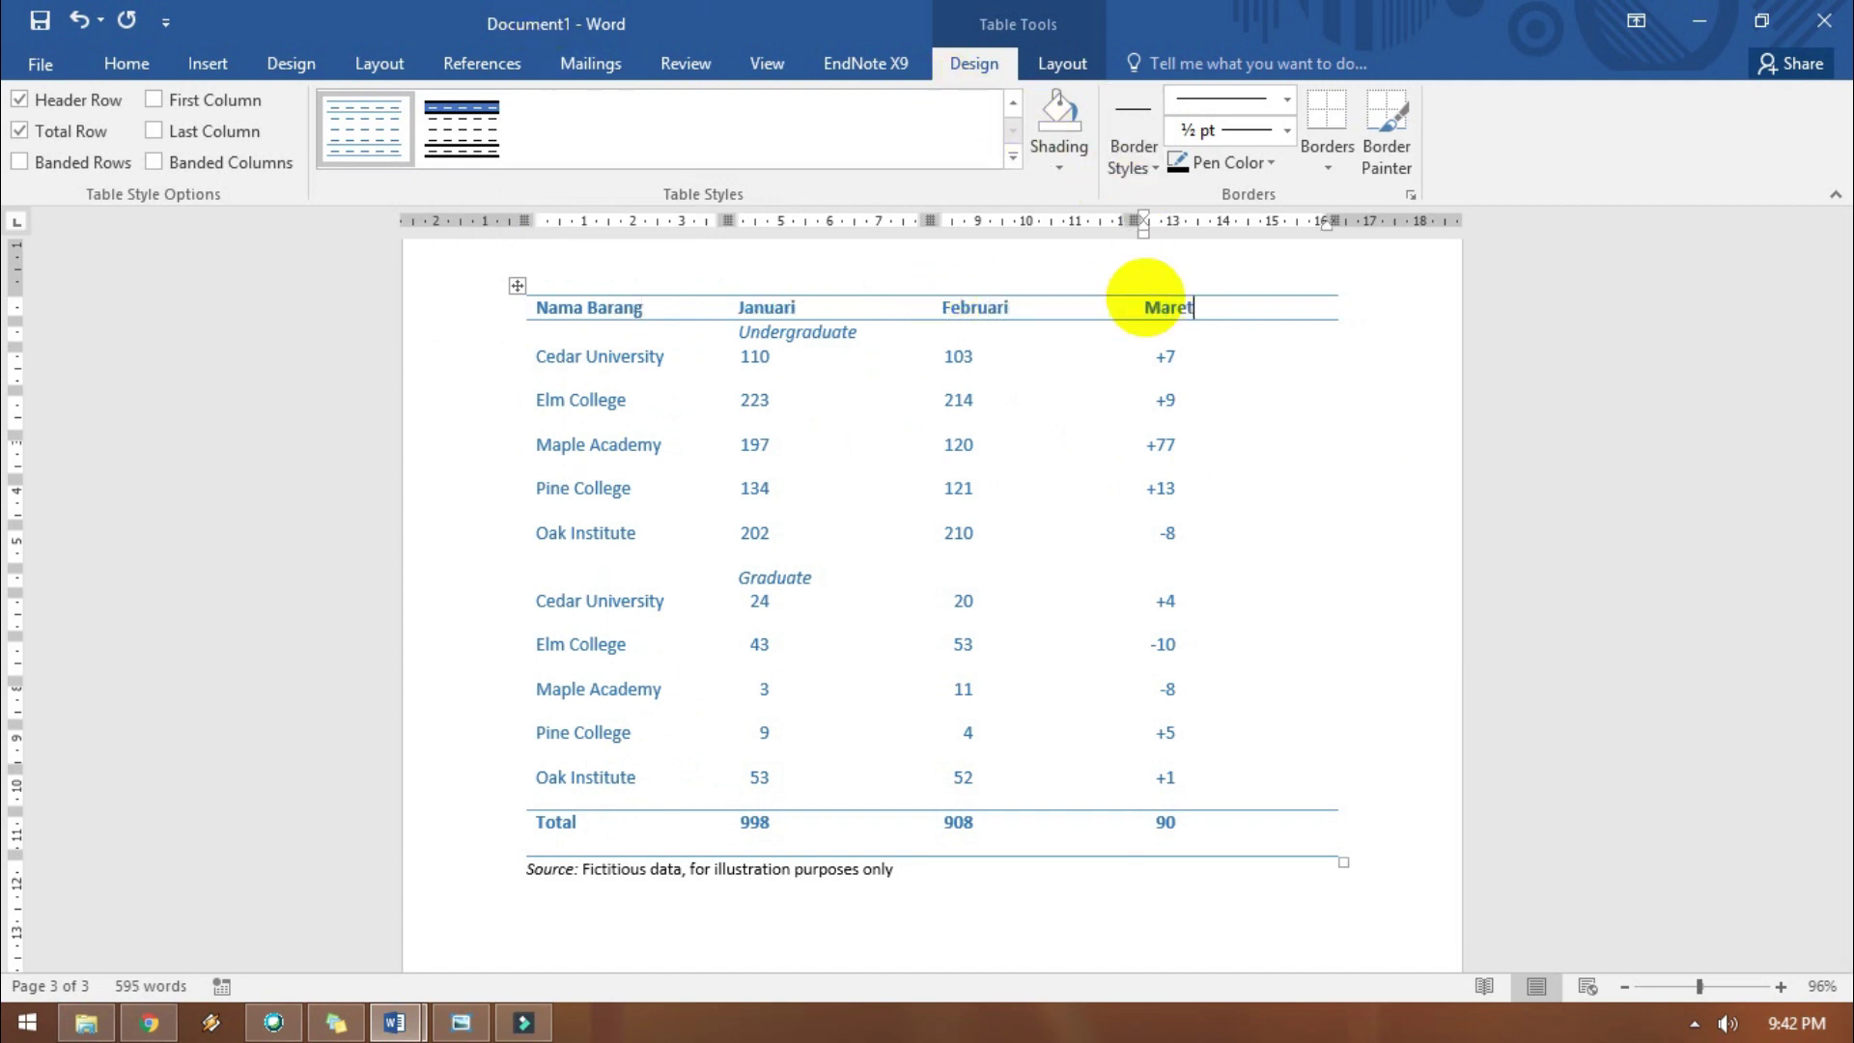
click(497, 359)
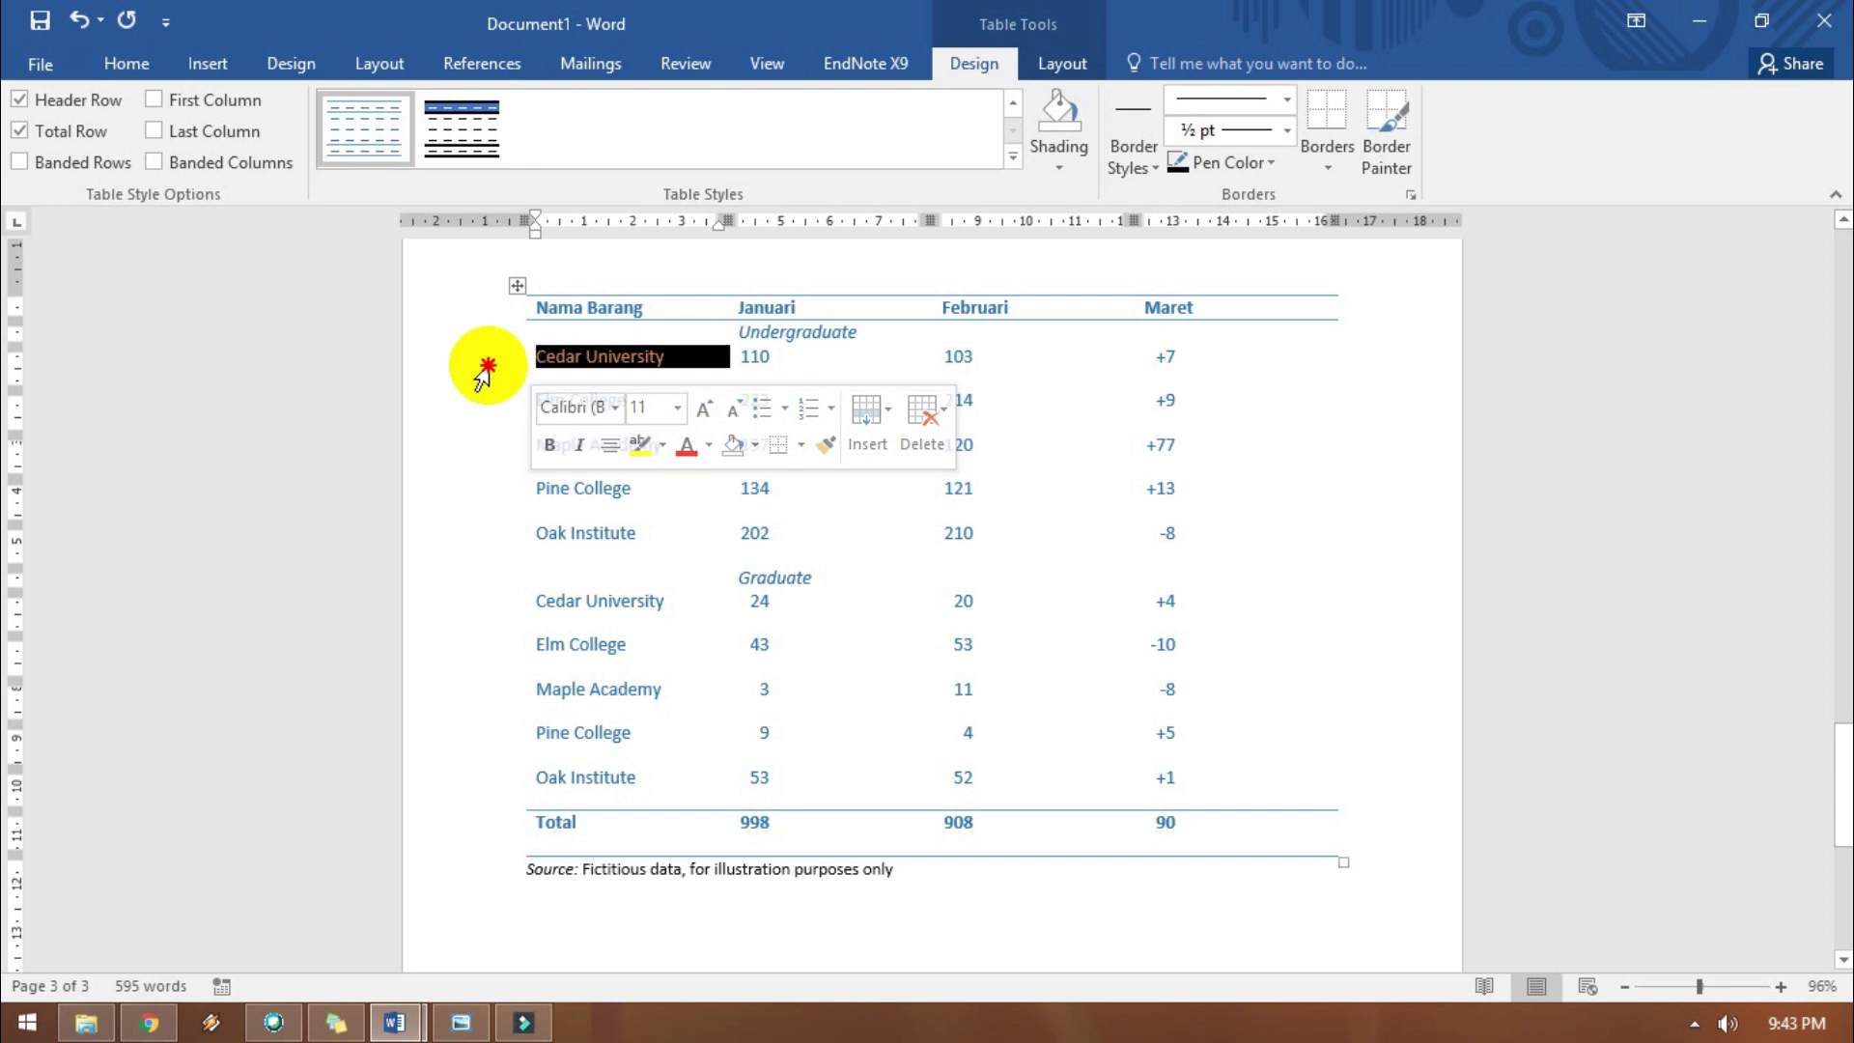
mouse_move(488, 360)
mouse_down()
mouse_move(507, 642)
mouse_move(561, 822)
mouse_up()
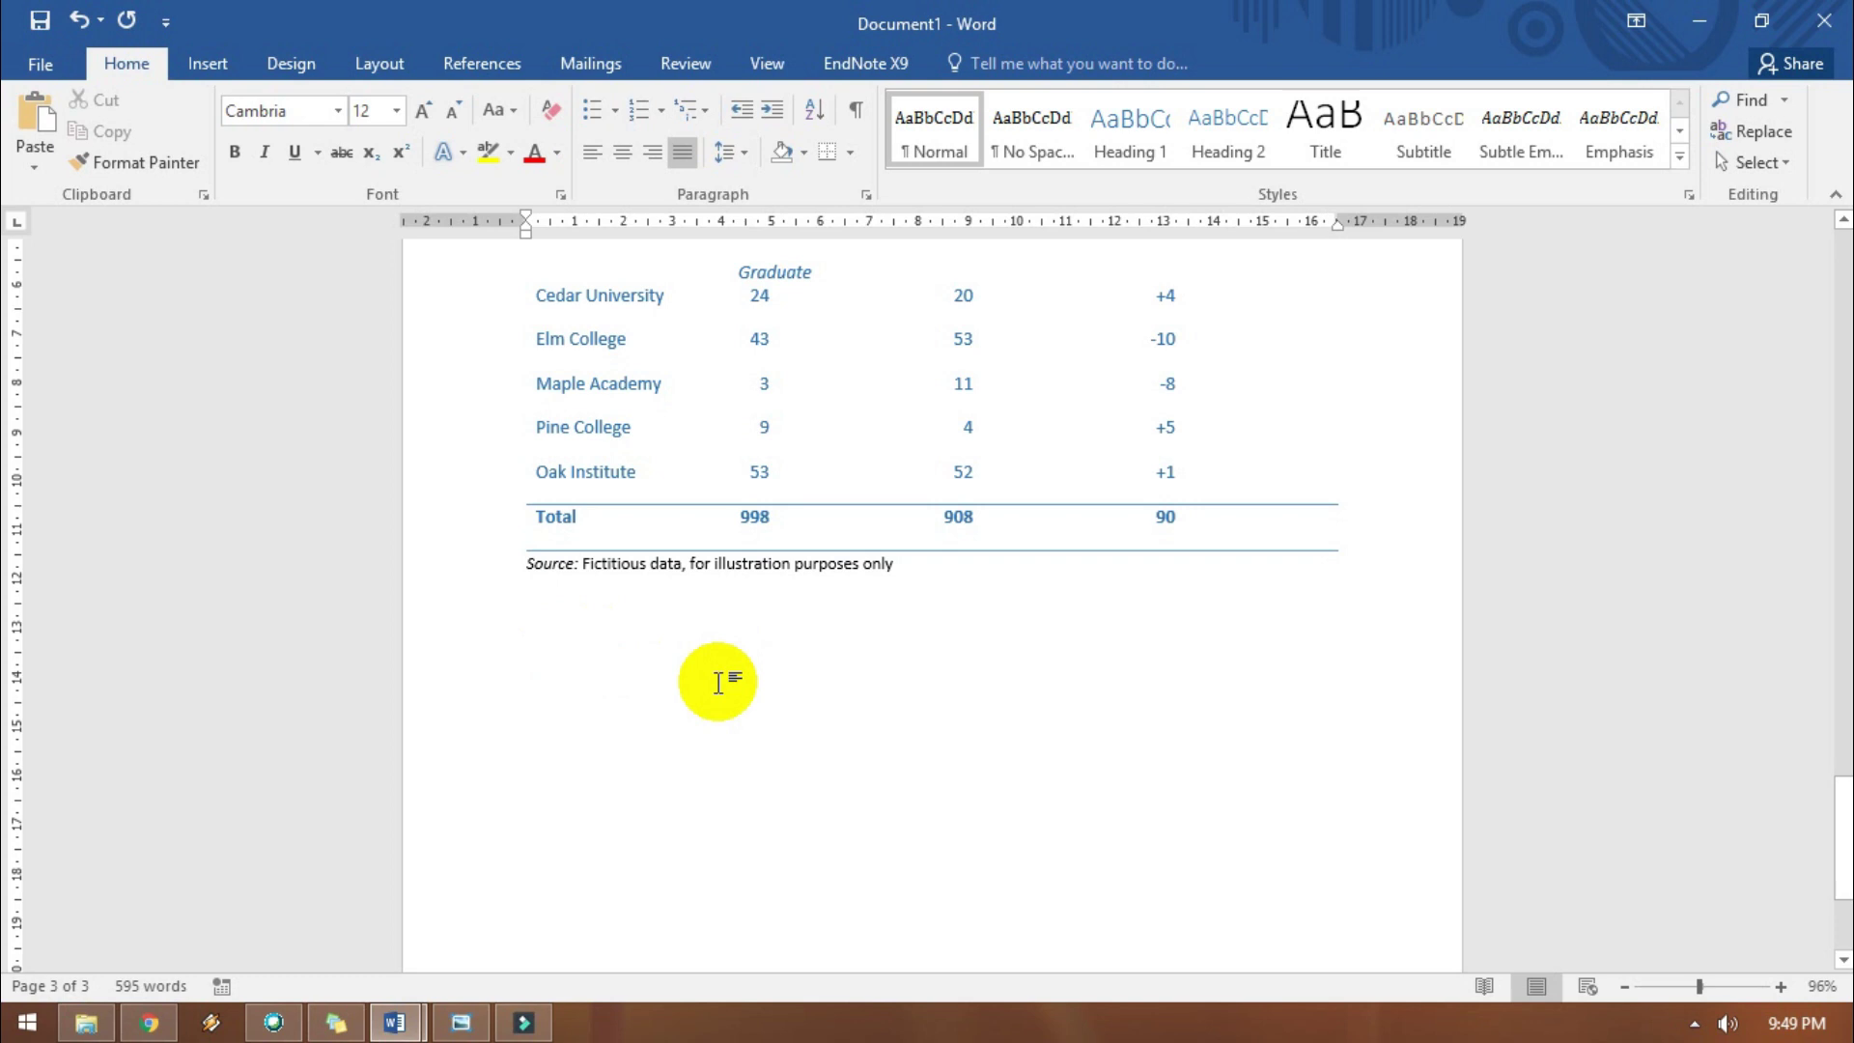
Insert the Calendar 2 quick table and give it the Table Grid style.
click(191, 63)
click(189, 164)
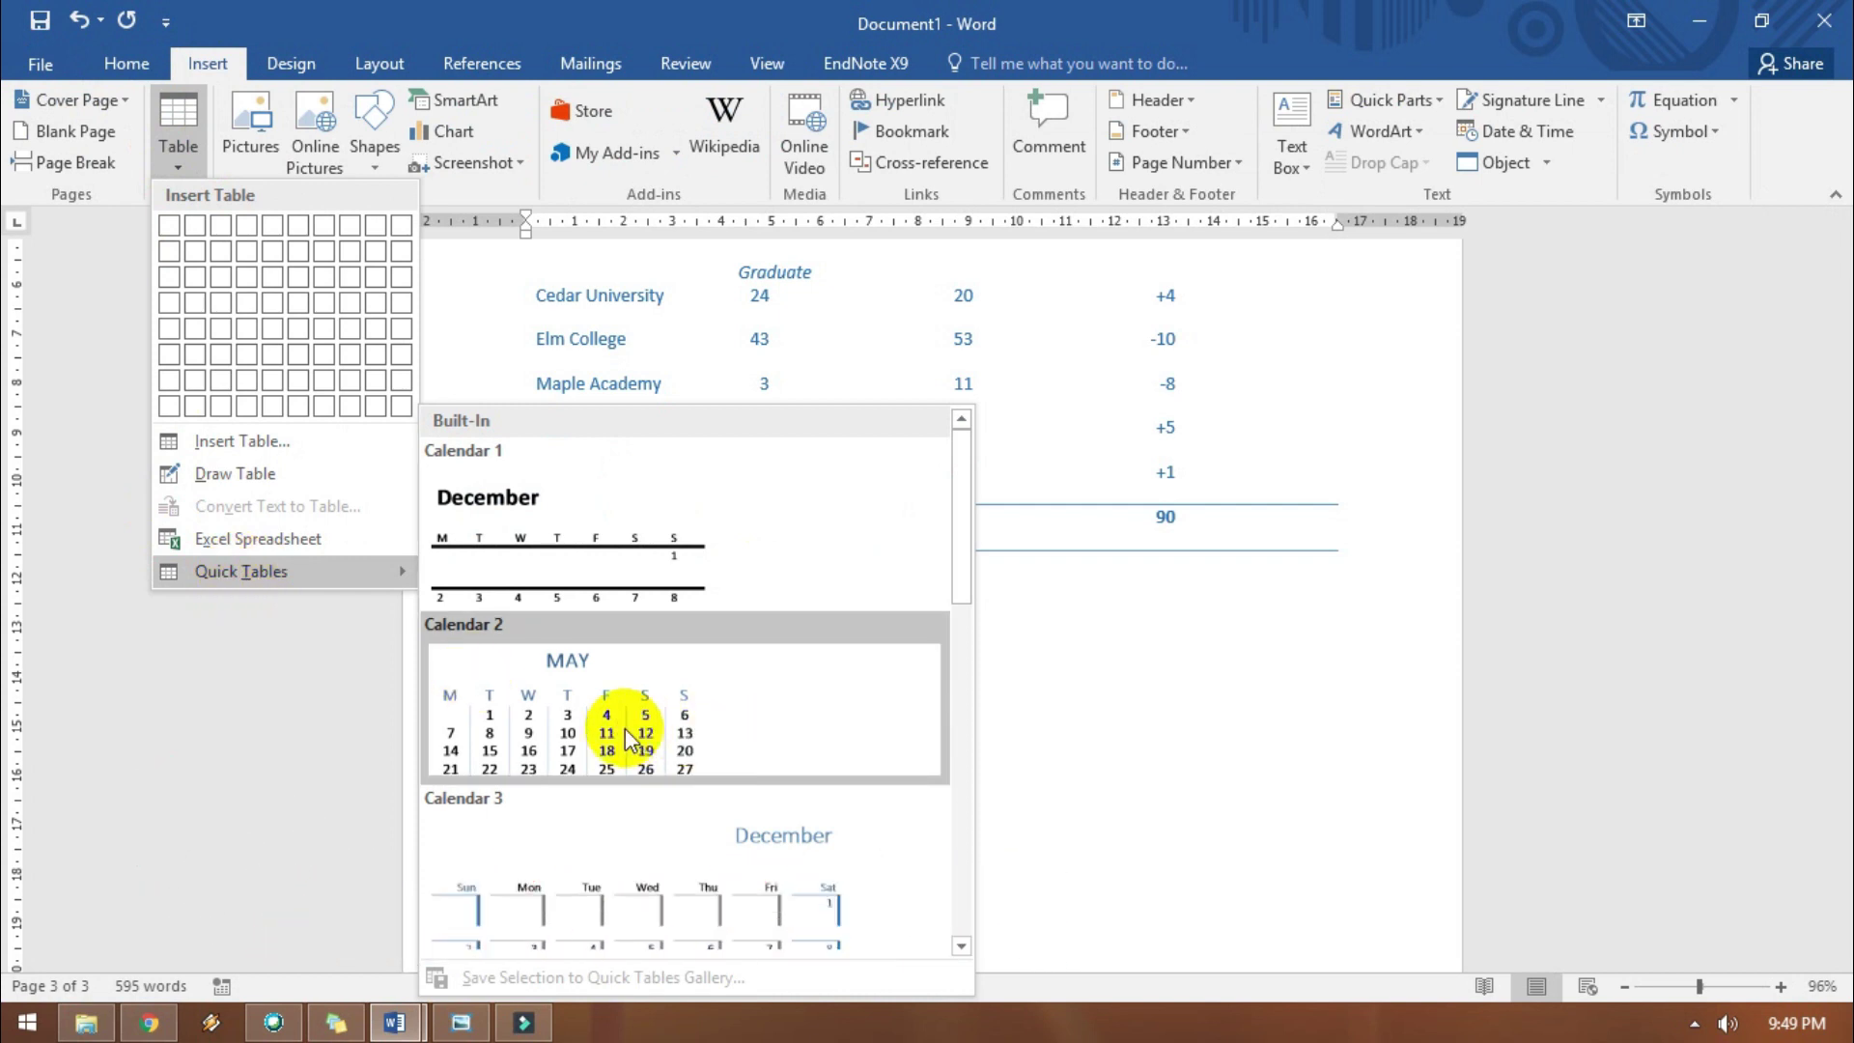
click(621, 730)
drag(557, 697, 1001, 844)
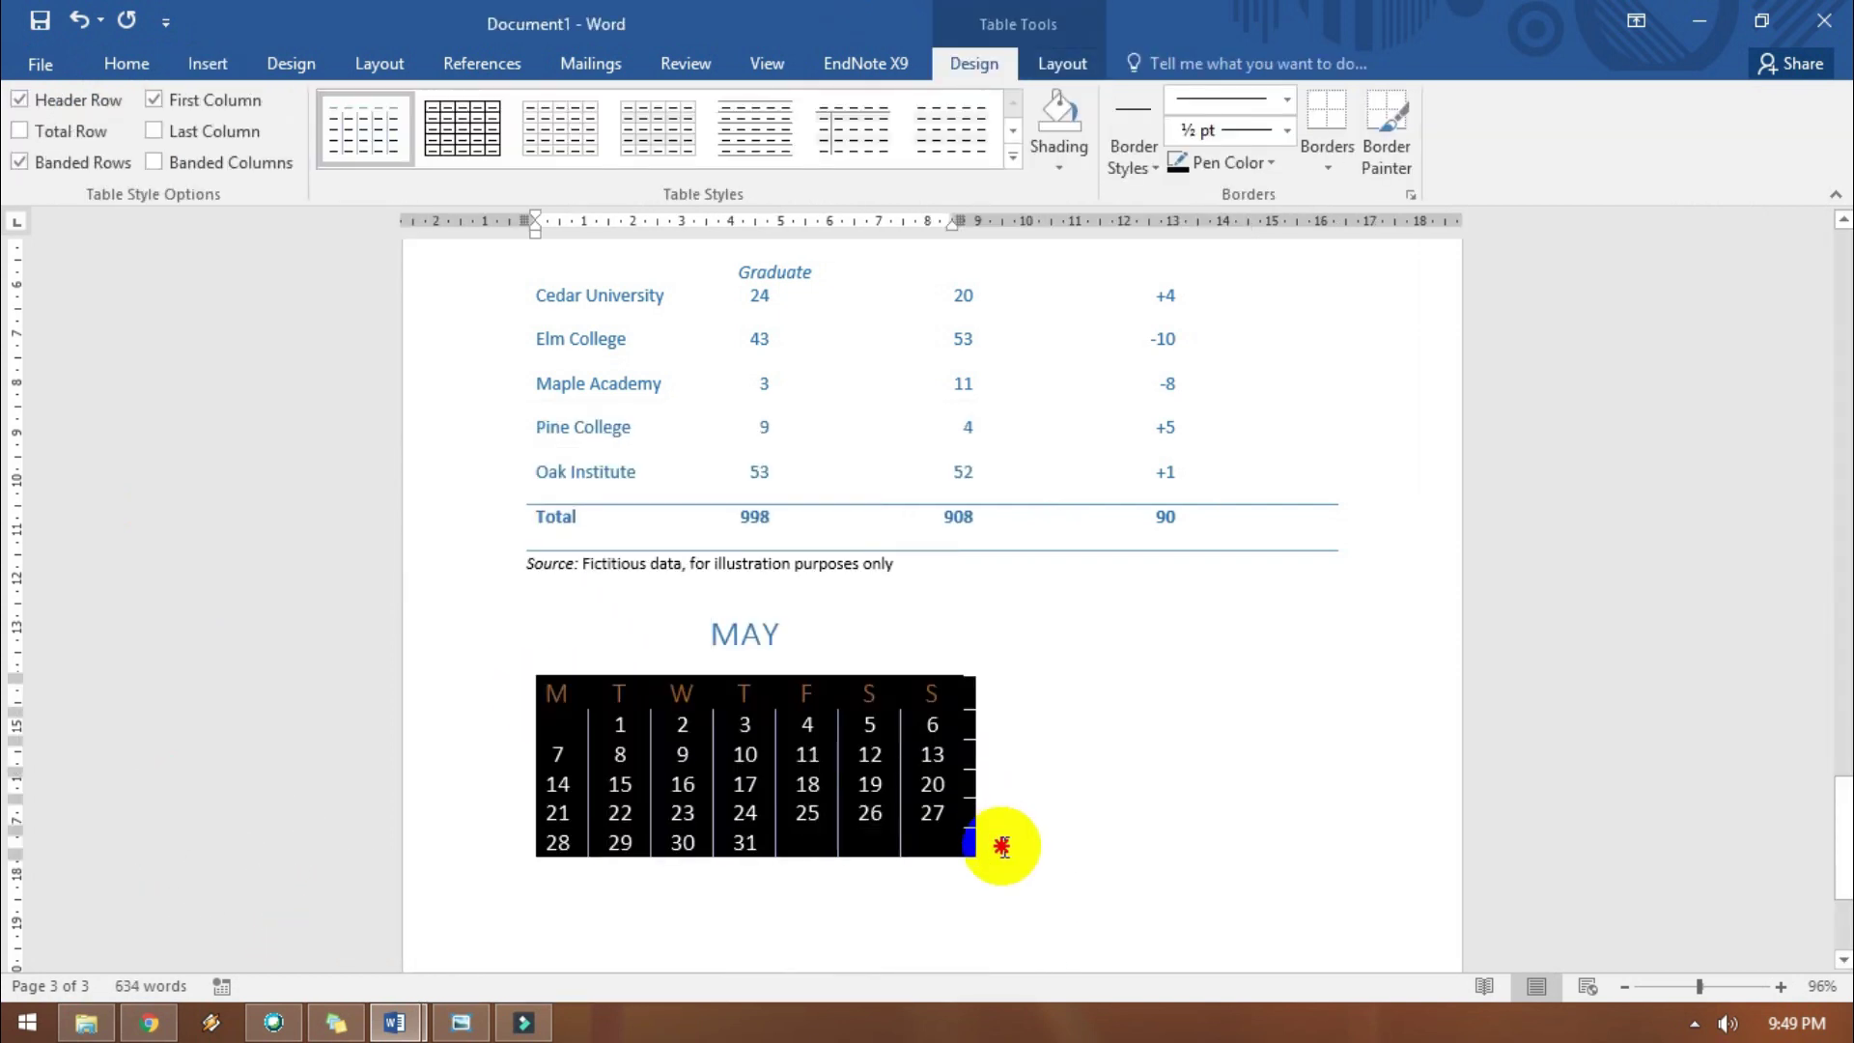
click(464, 128)
Retitle the calendar 'Penjualan Barang Bulan Agustus 2020'.
drag(601, 682, 474, 692)
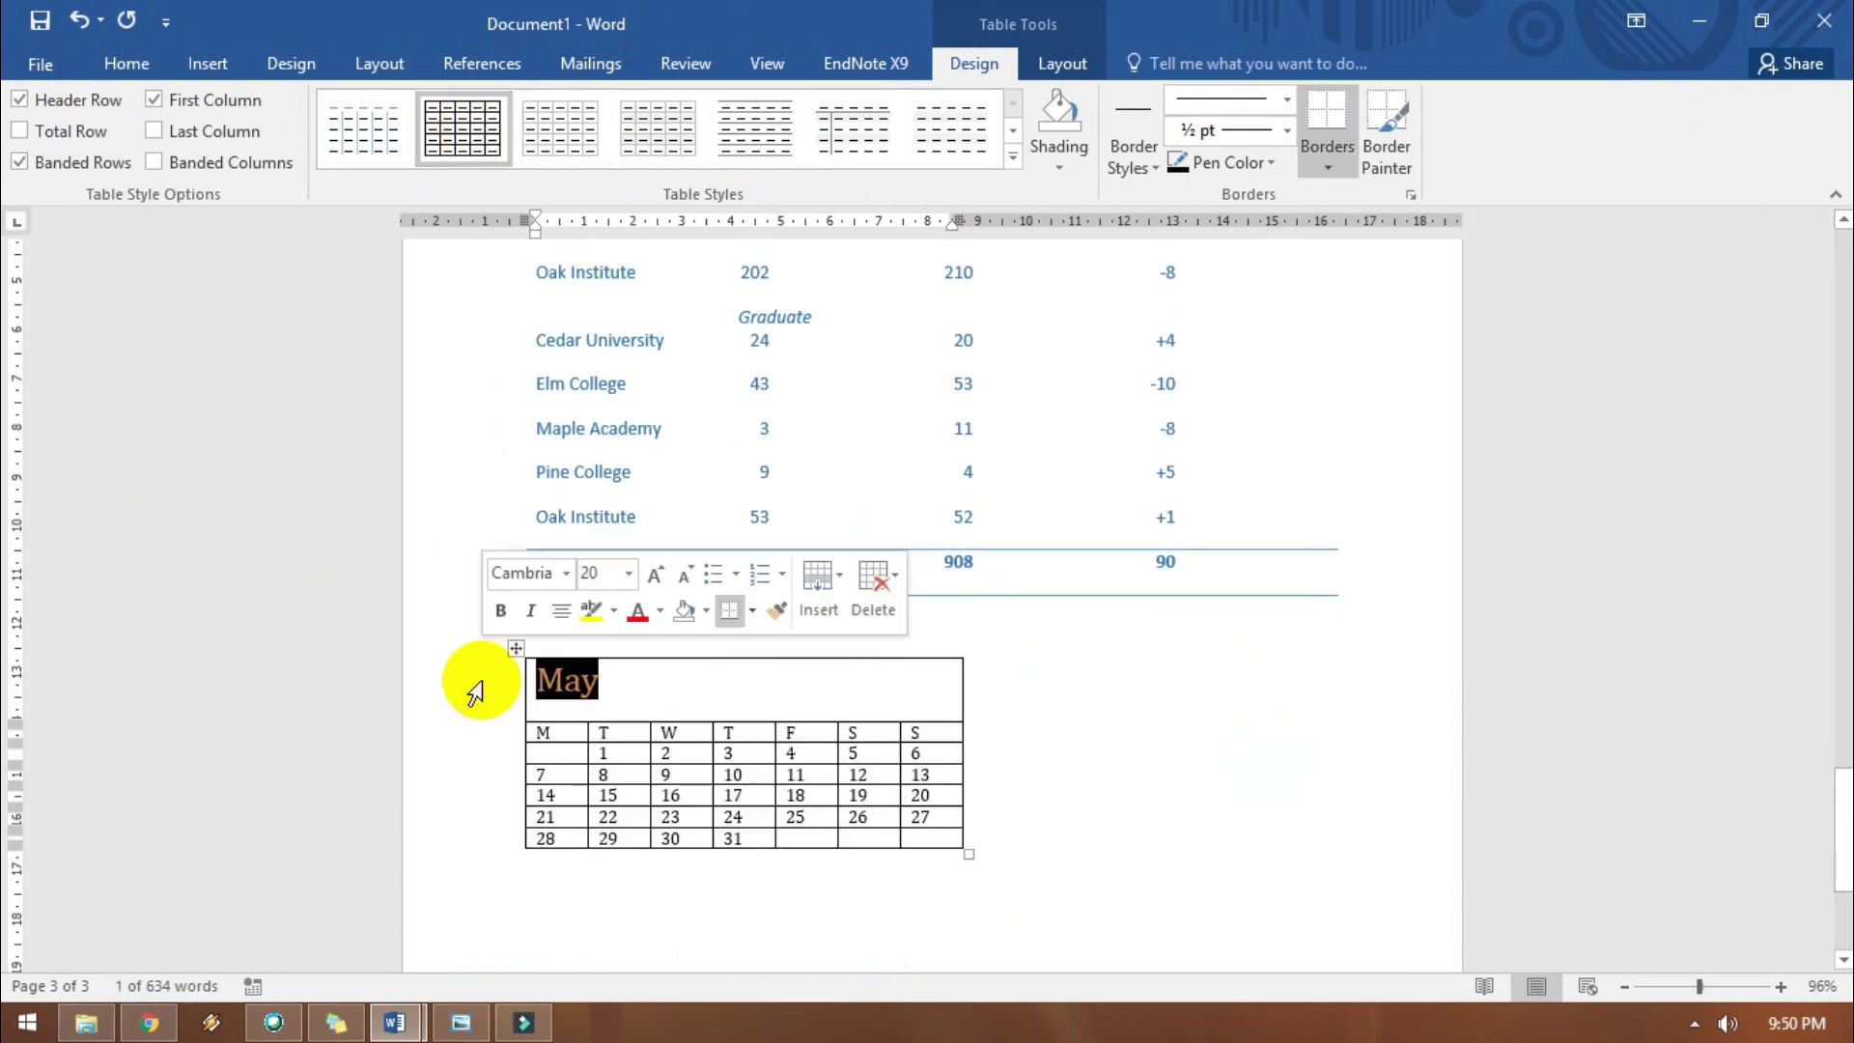
text(Penjualan Baran)
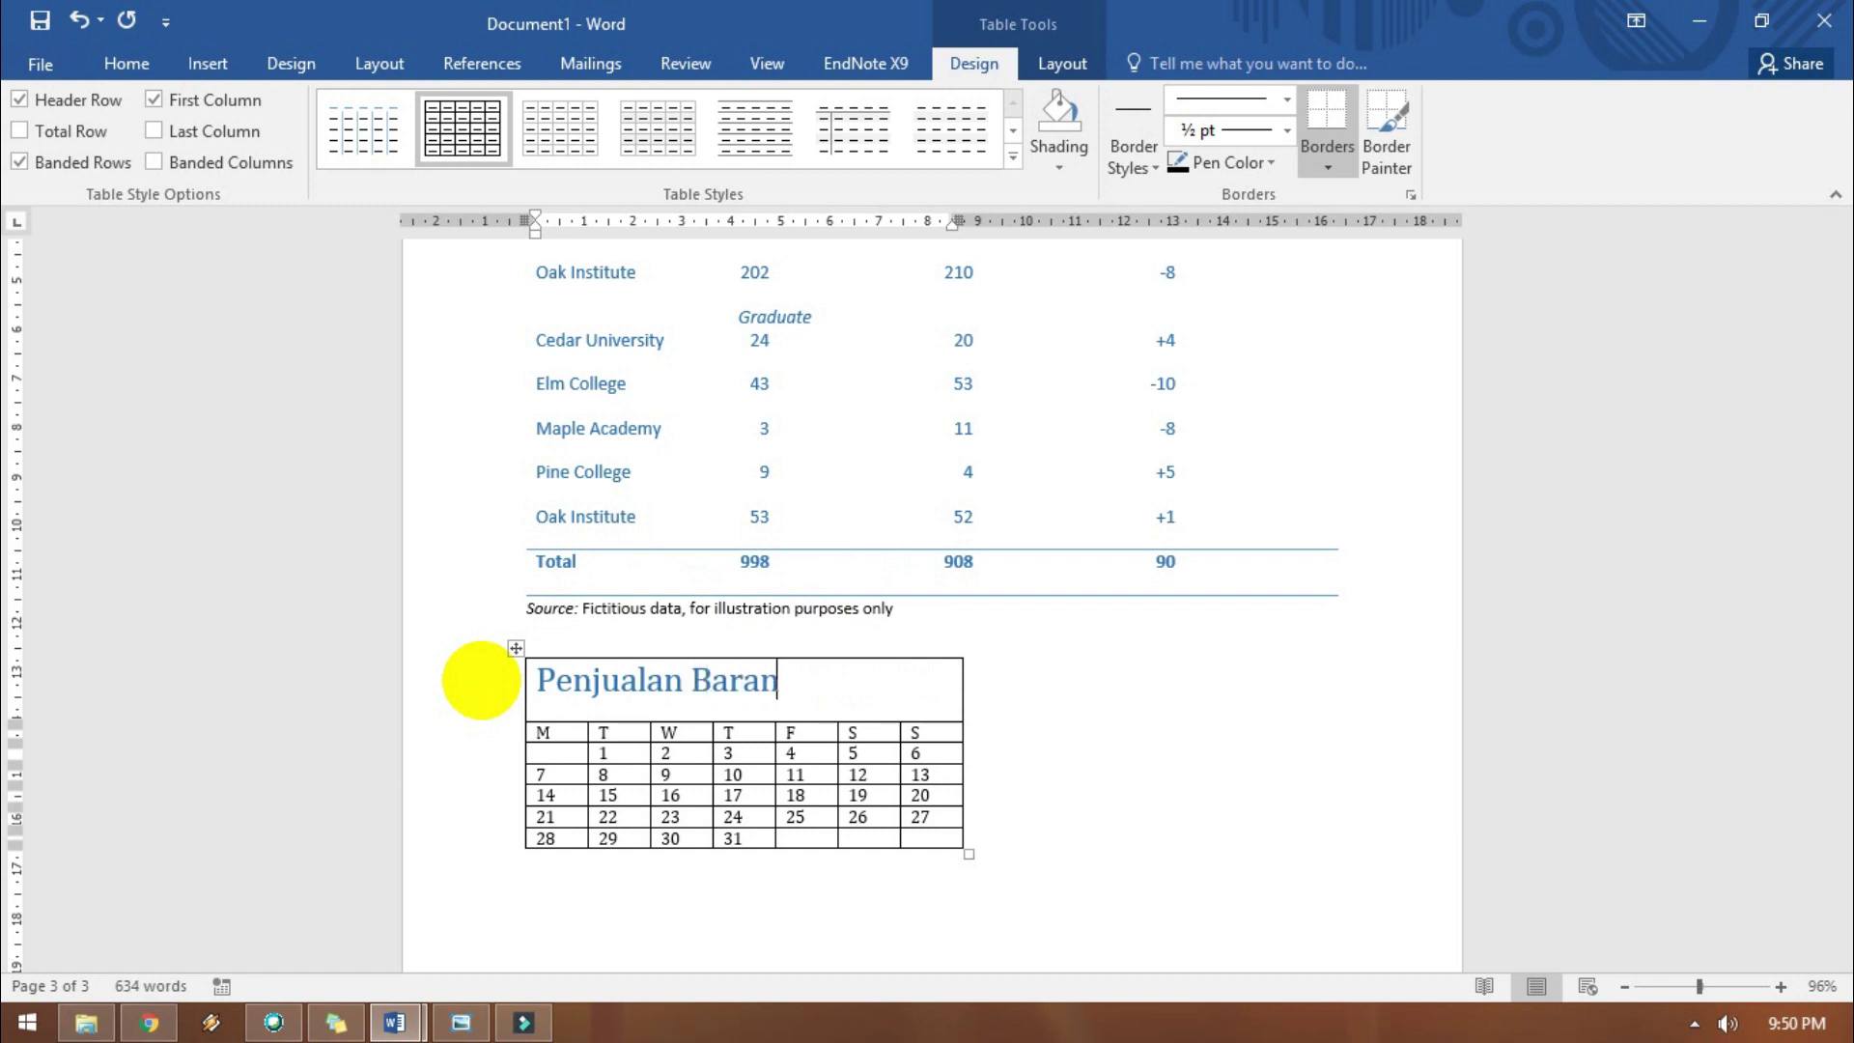
text(ustus 2020)
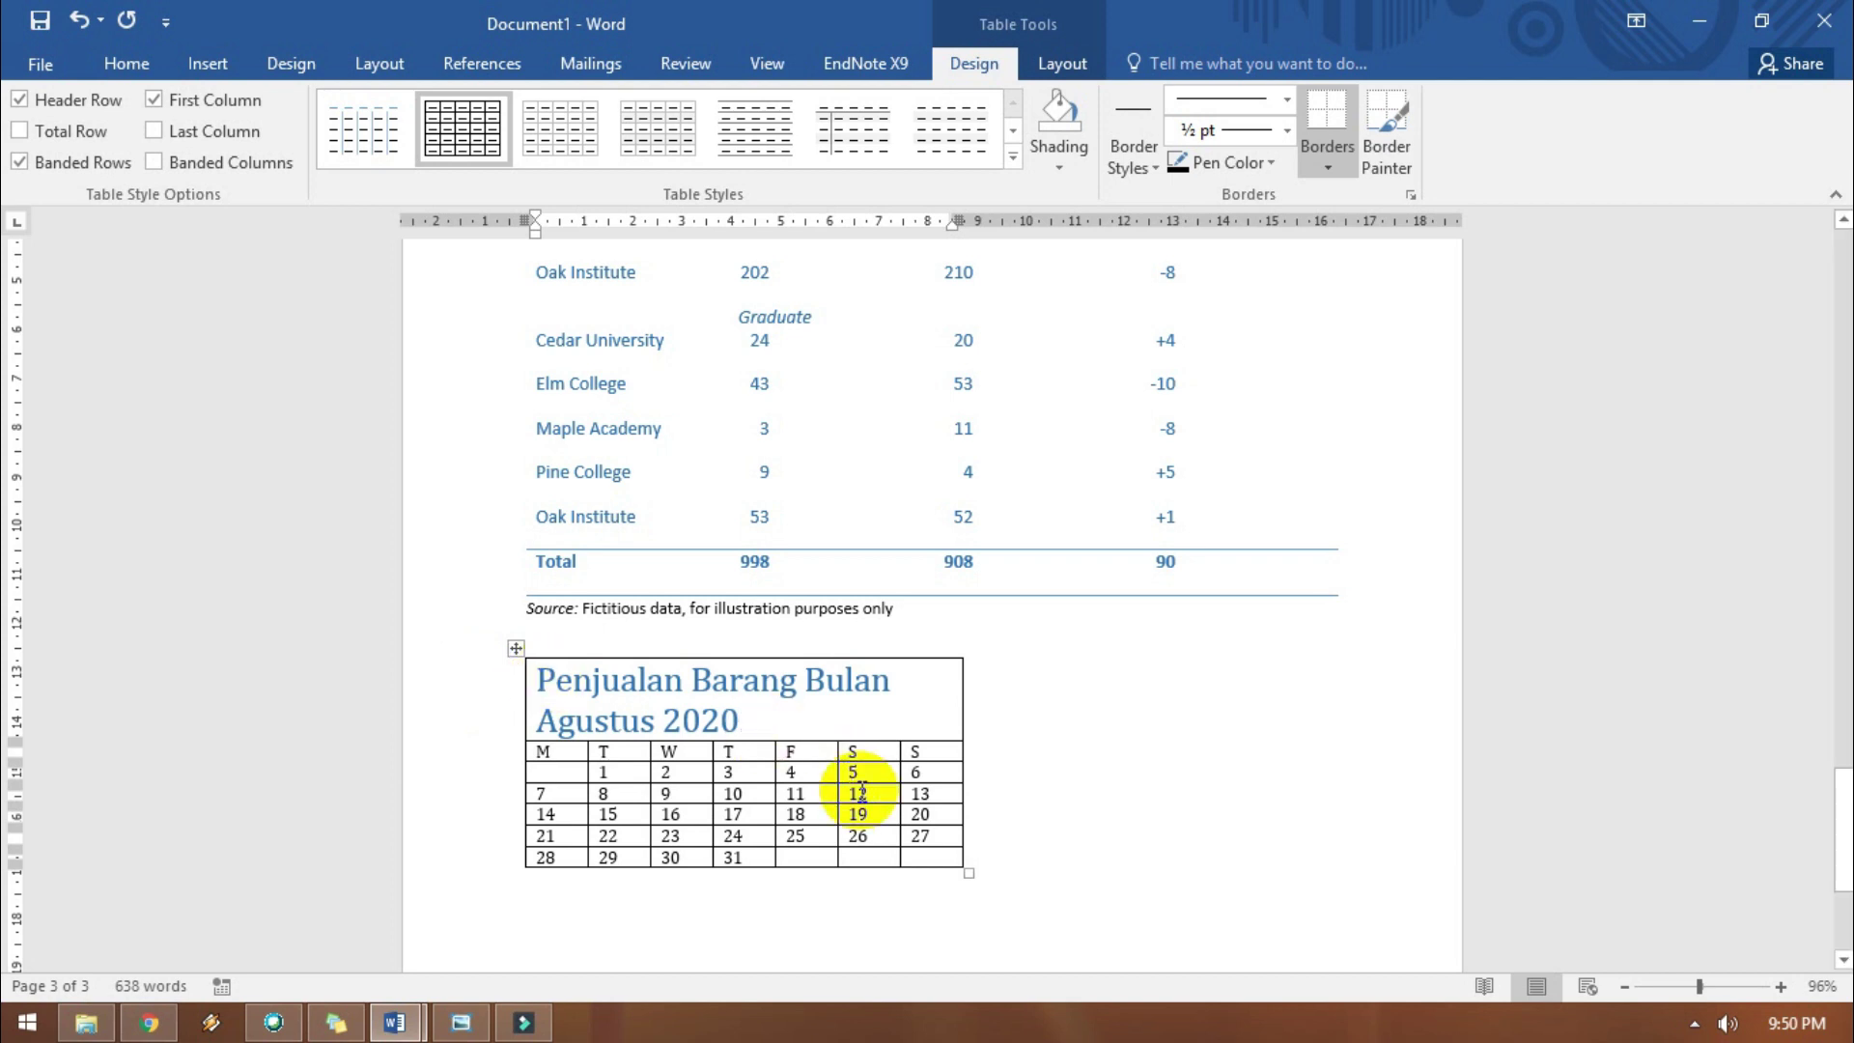
click(811, 772)
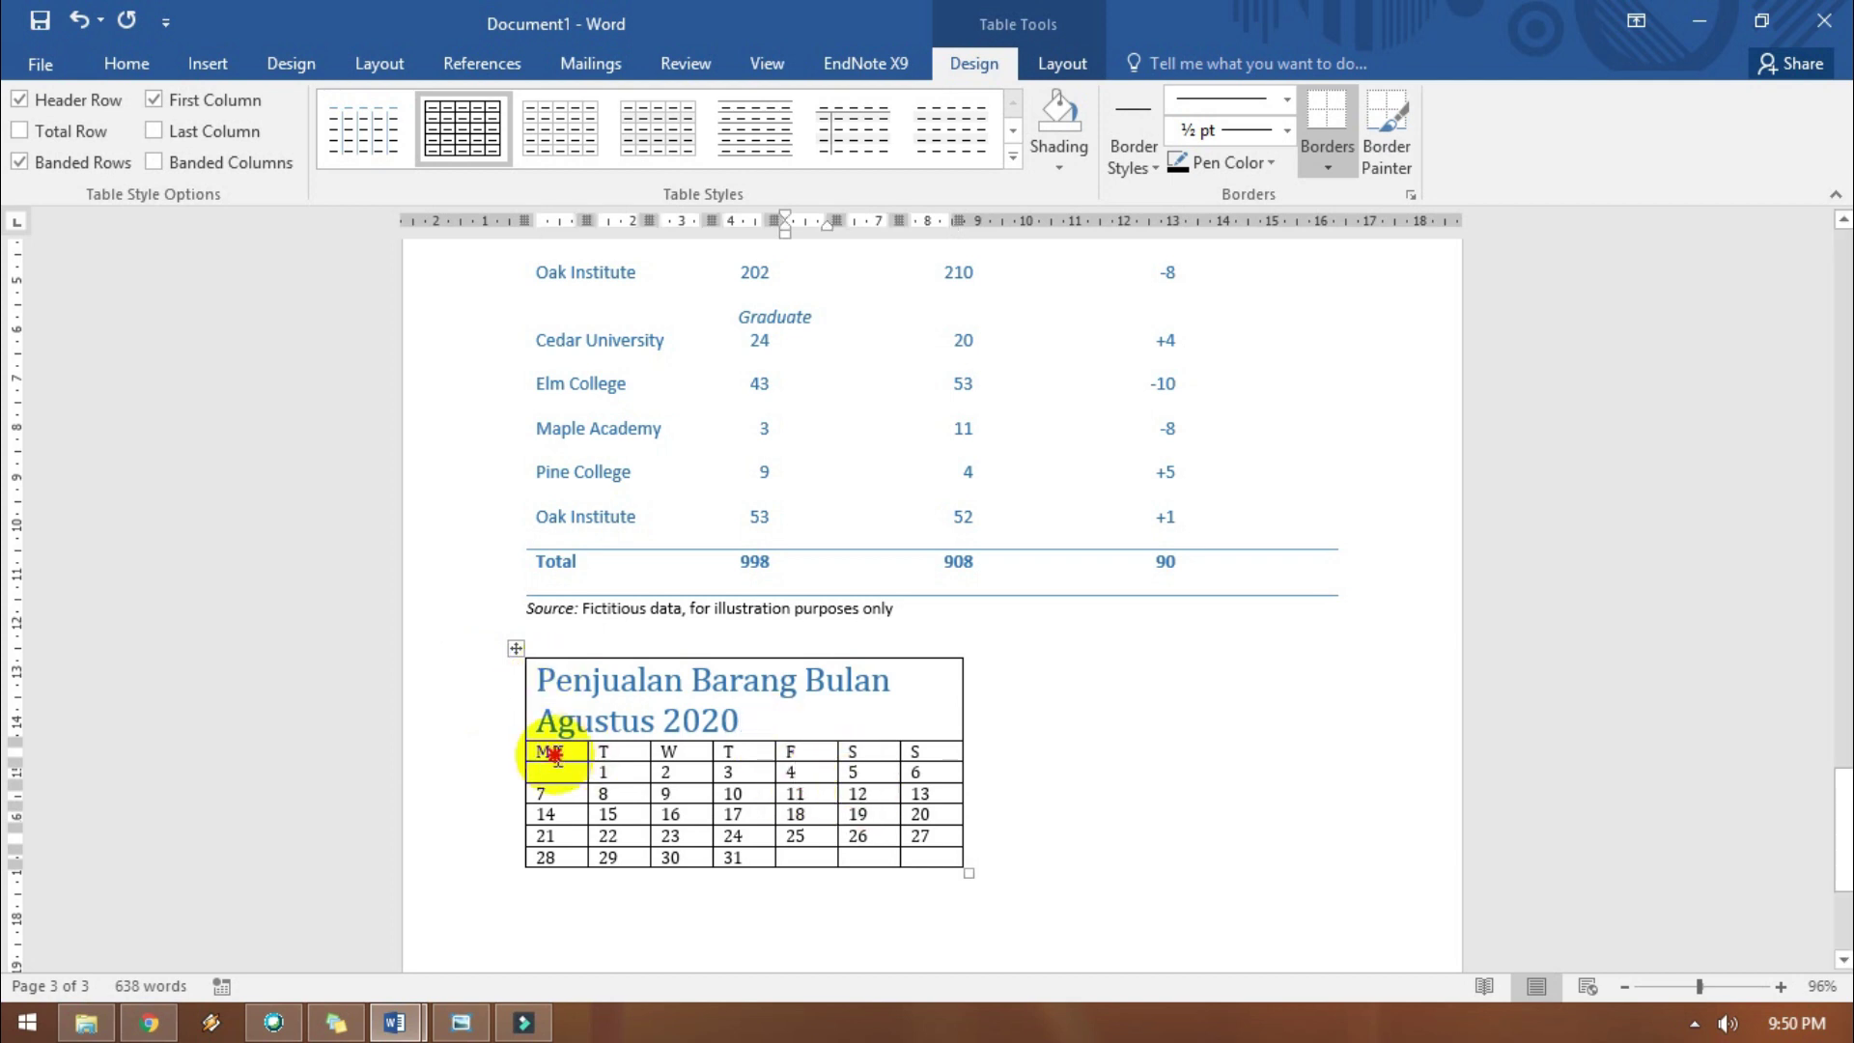
Head the first column 'No' and replace its dates with item numbers 1–5.
double_click(547, 754)
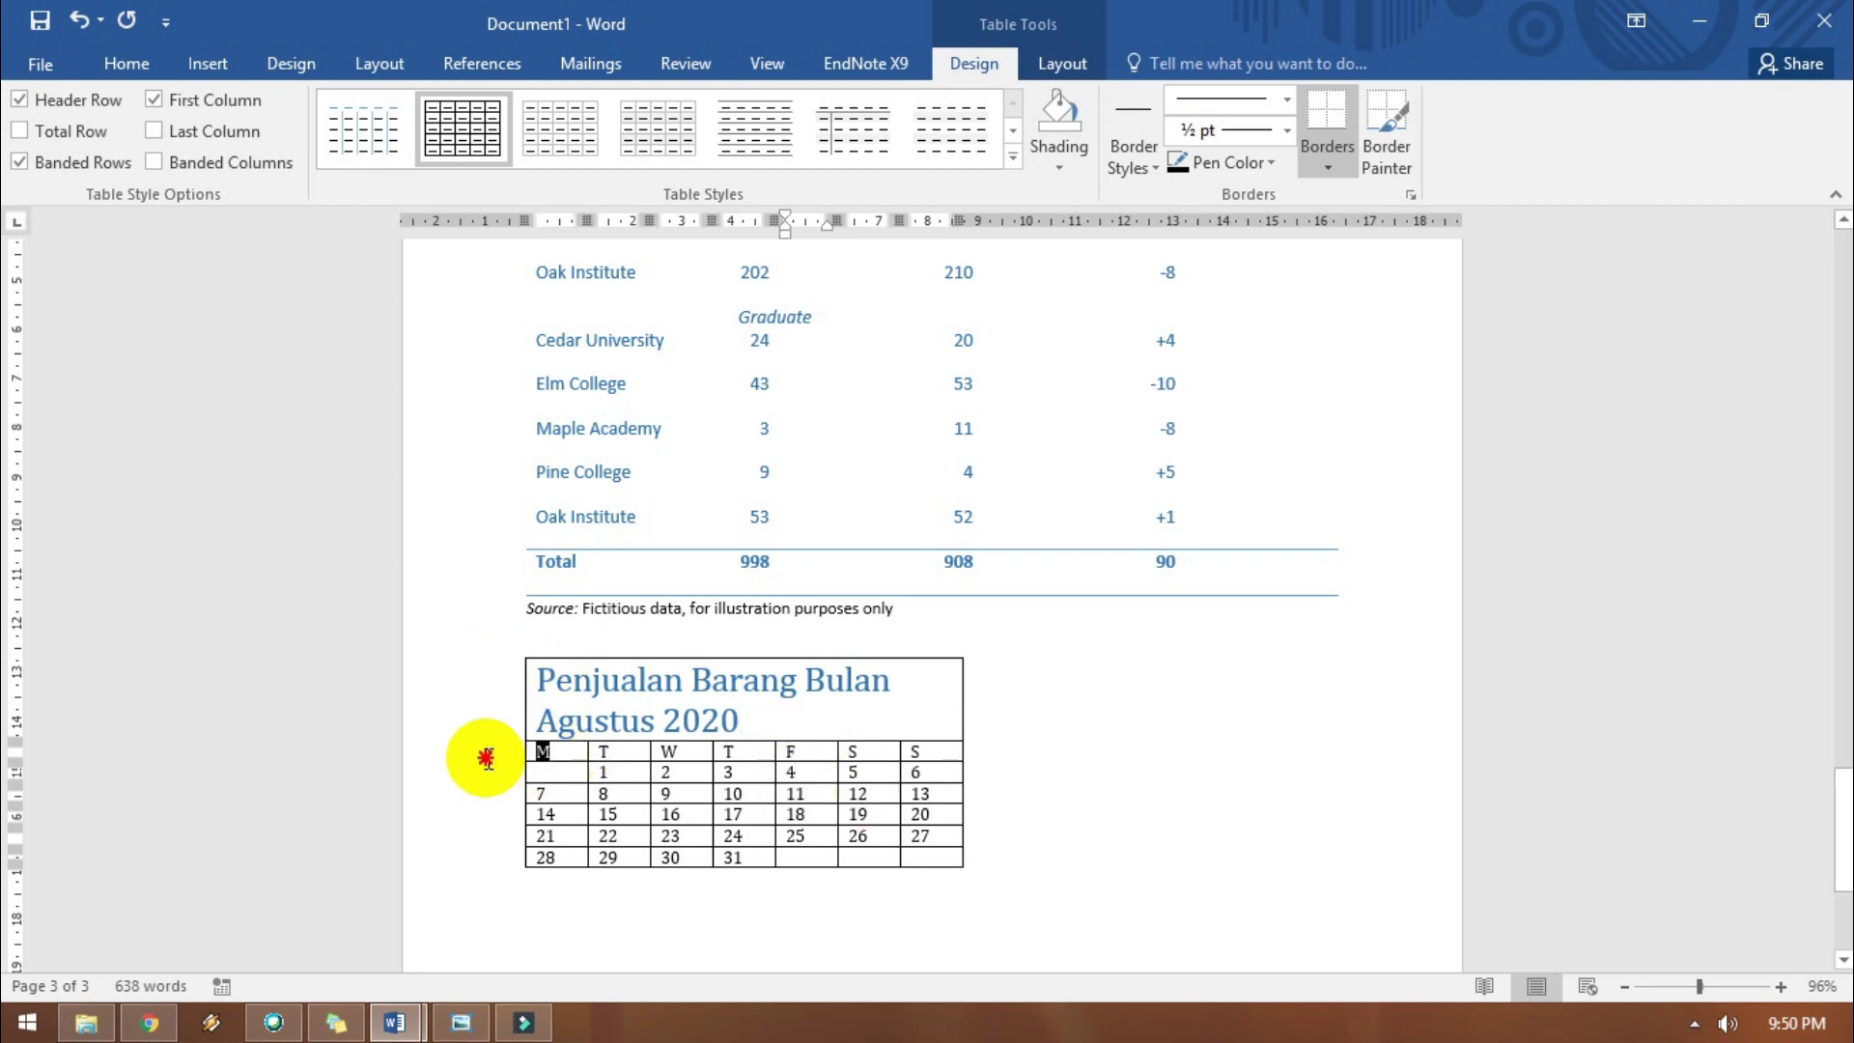
text(No)
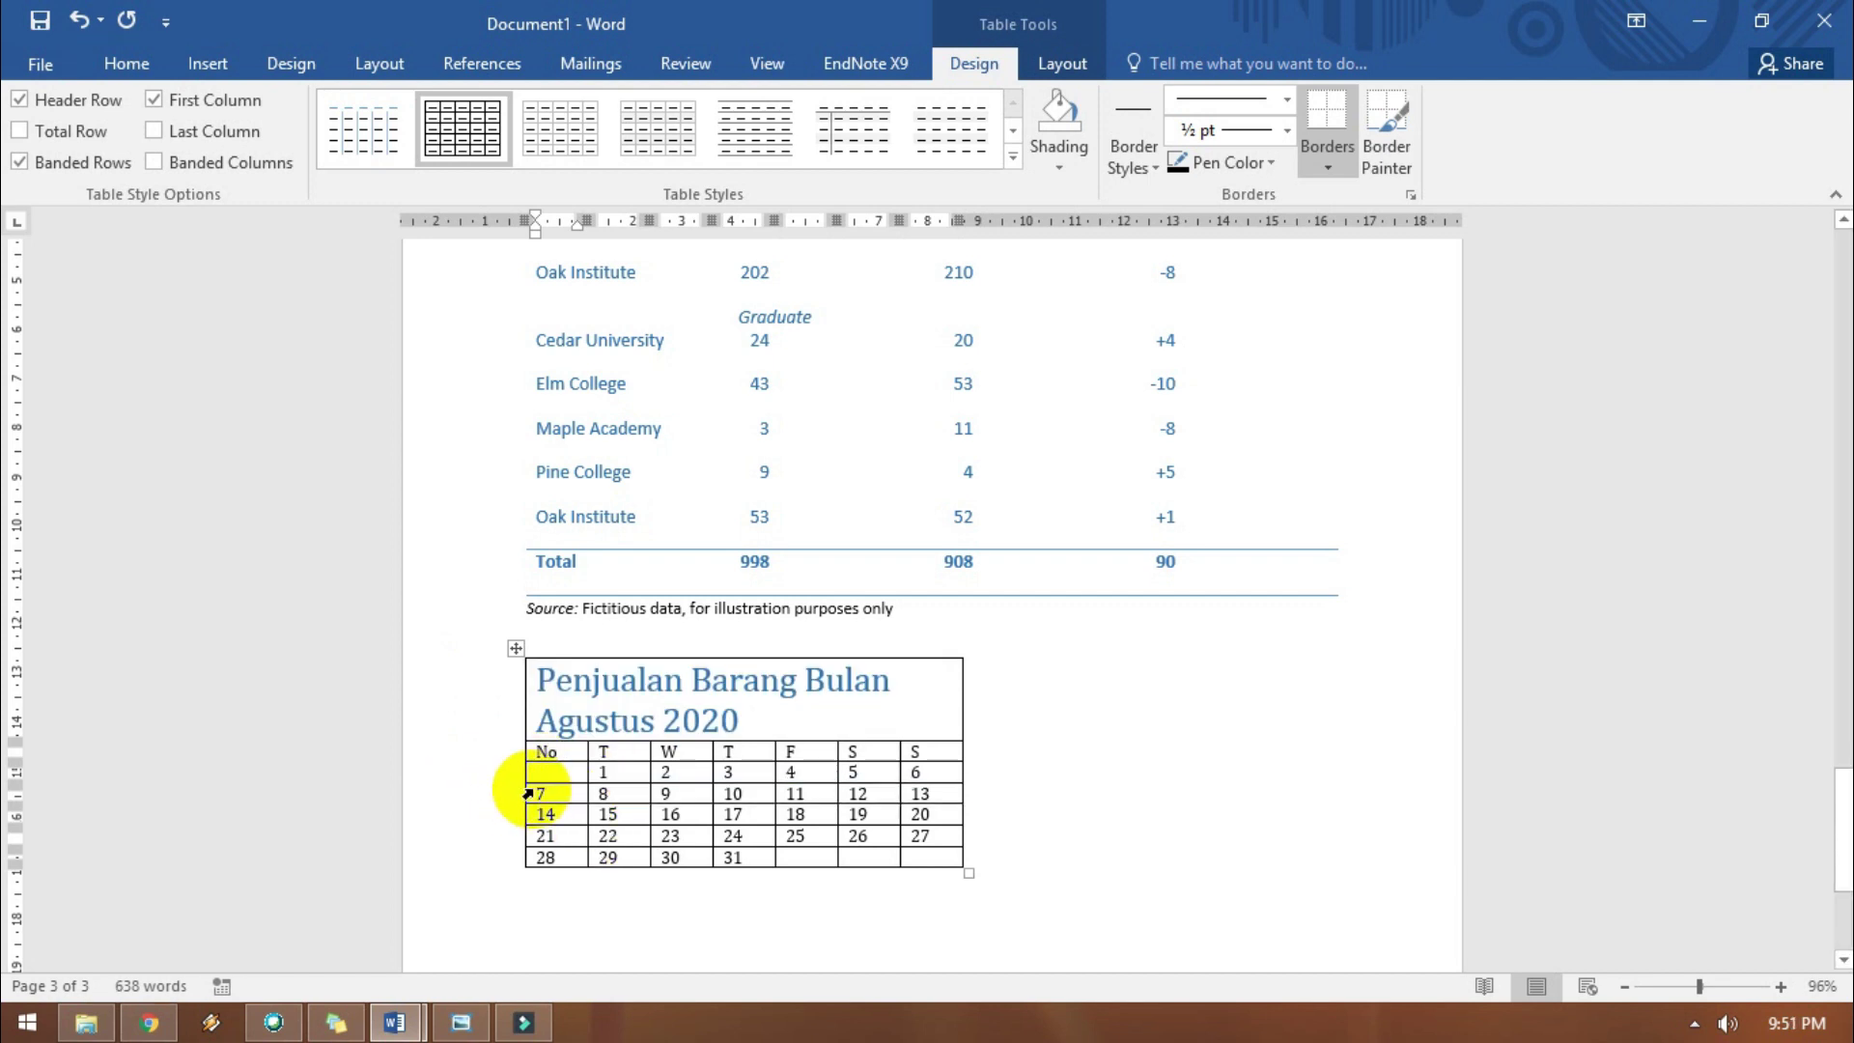
drag(540, 790, 559, 869)
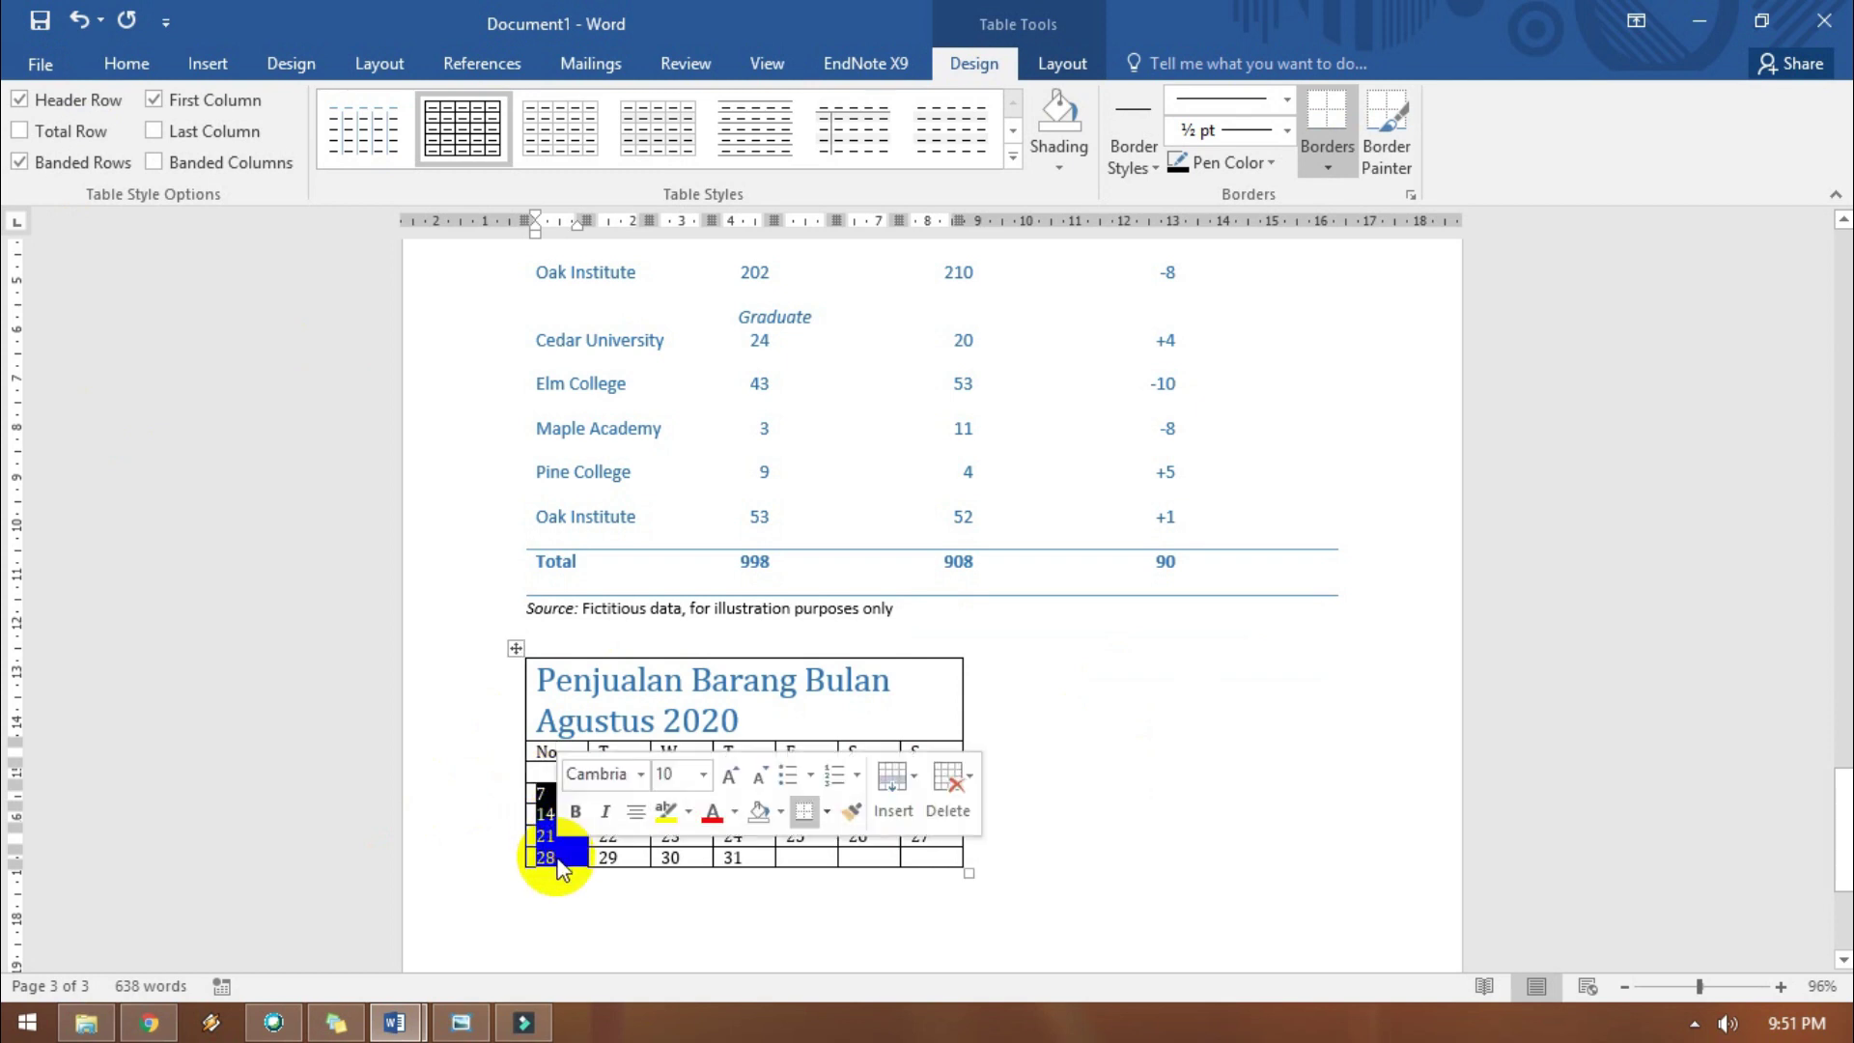
key(Delete)
click(572, 774)
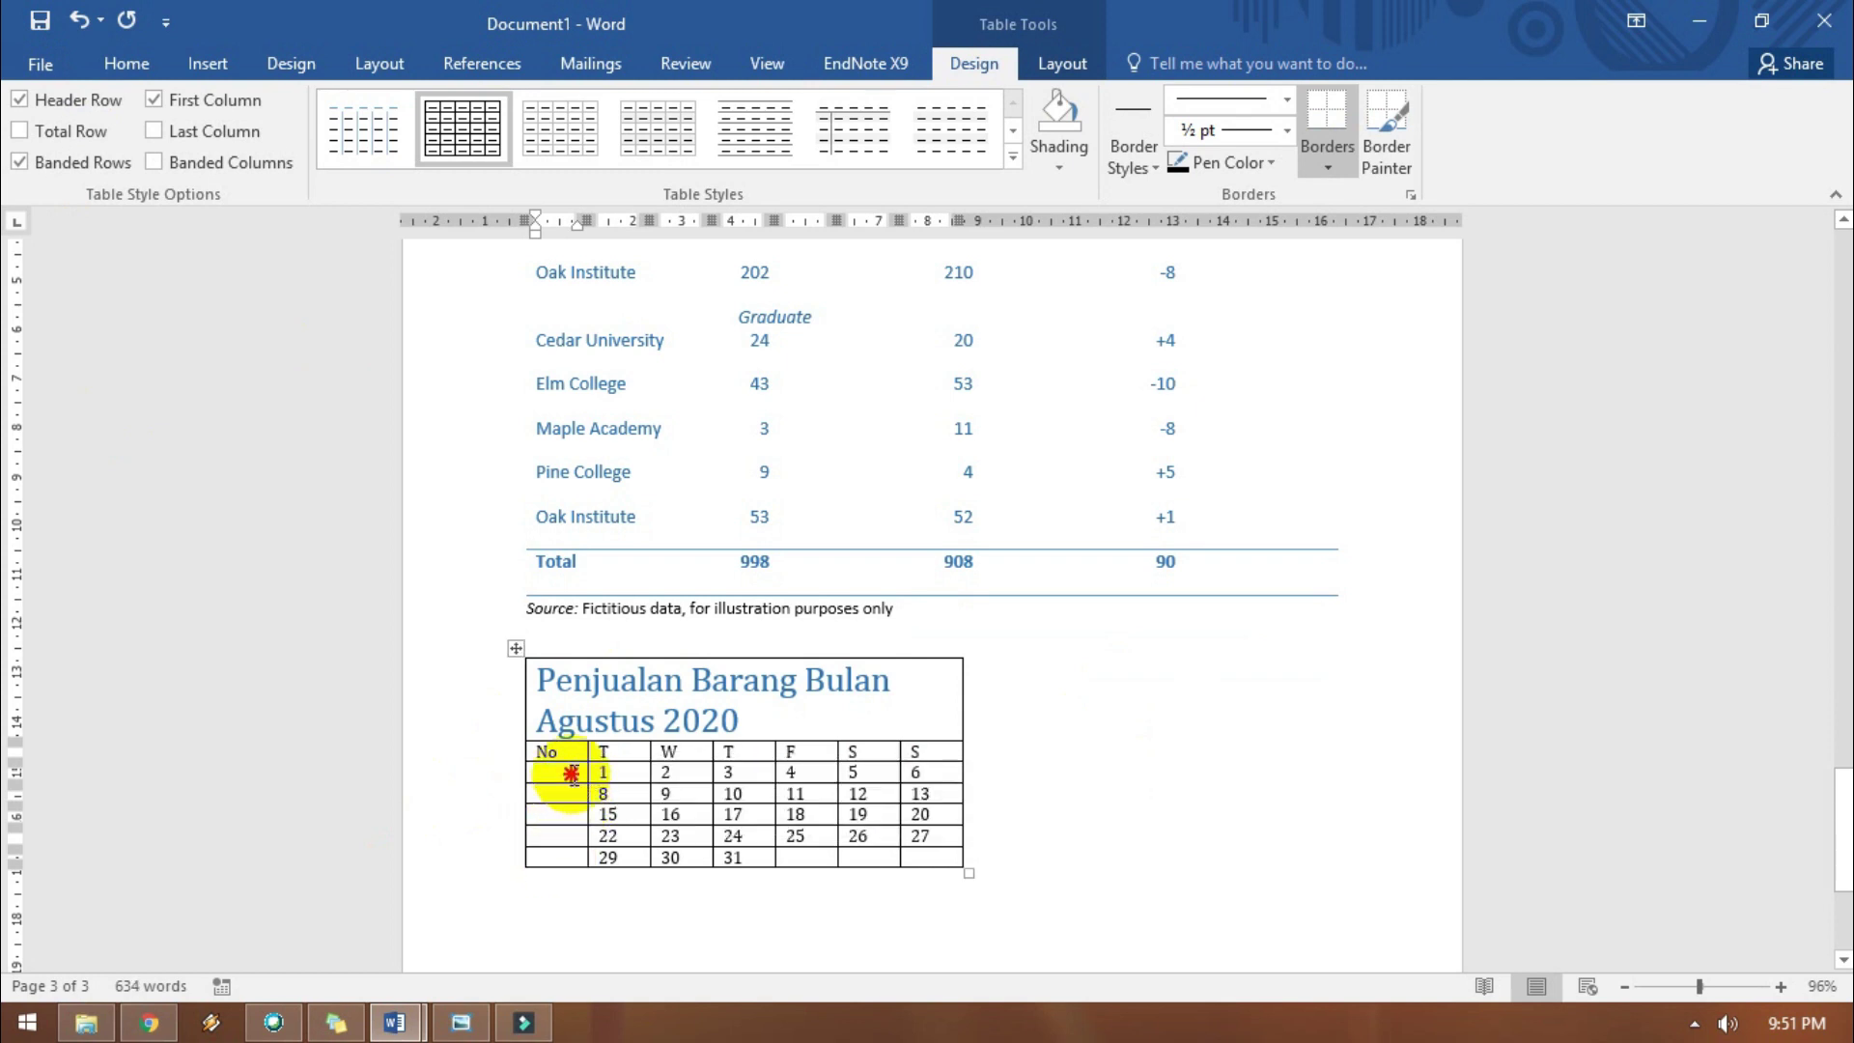
text(1)
key(Down)
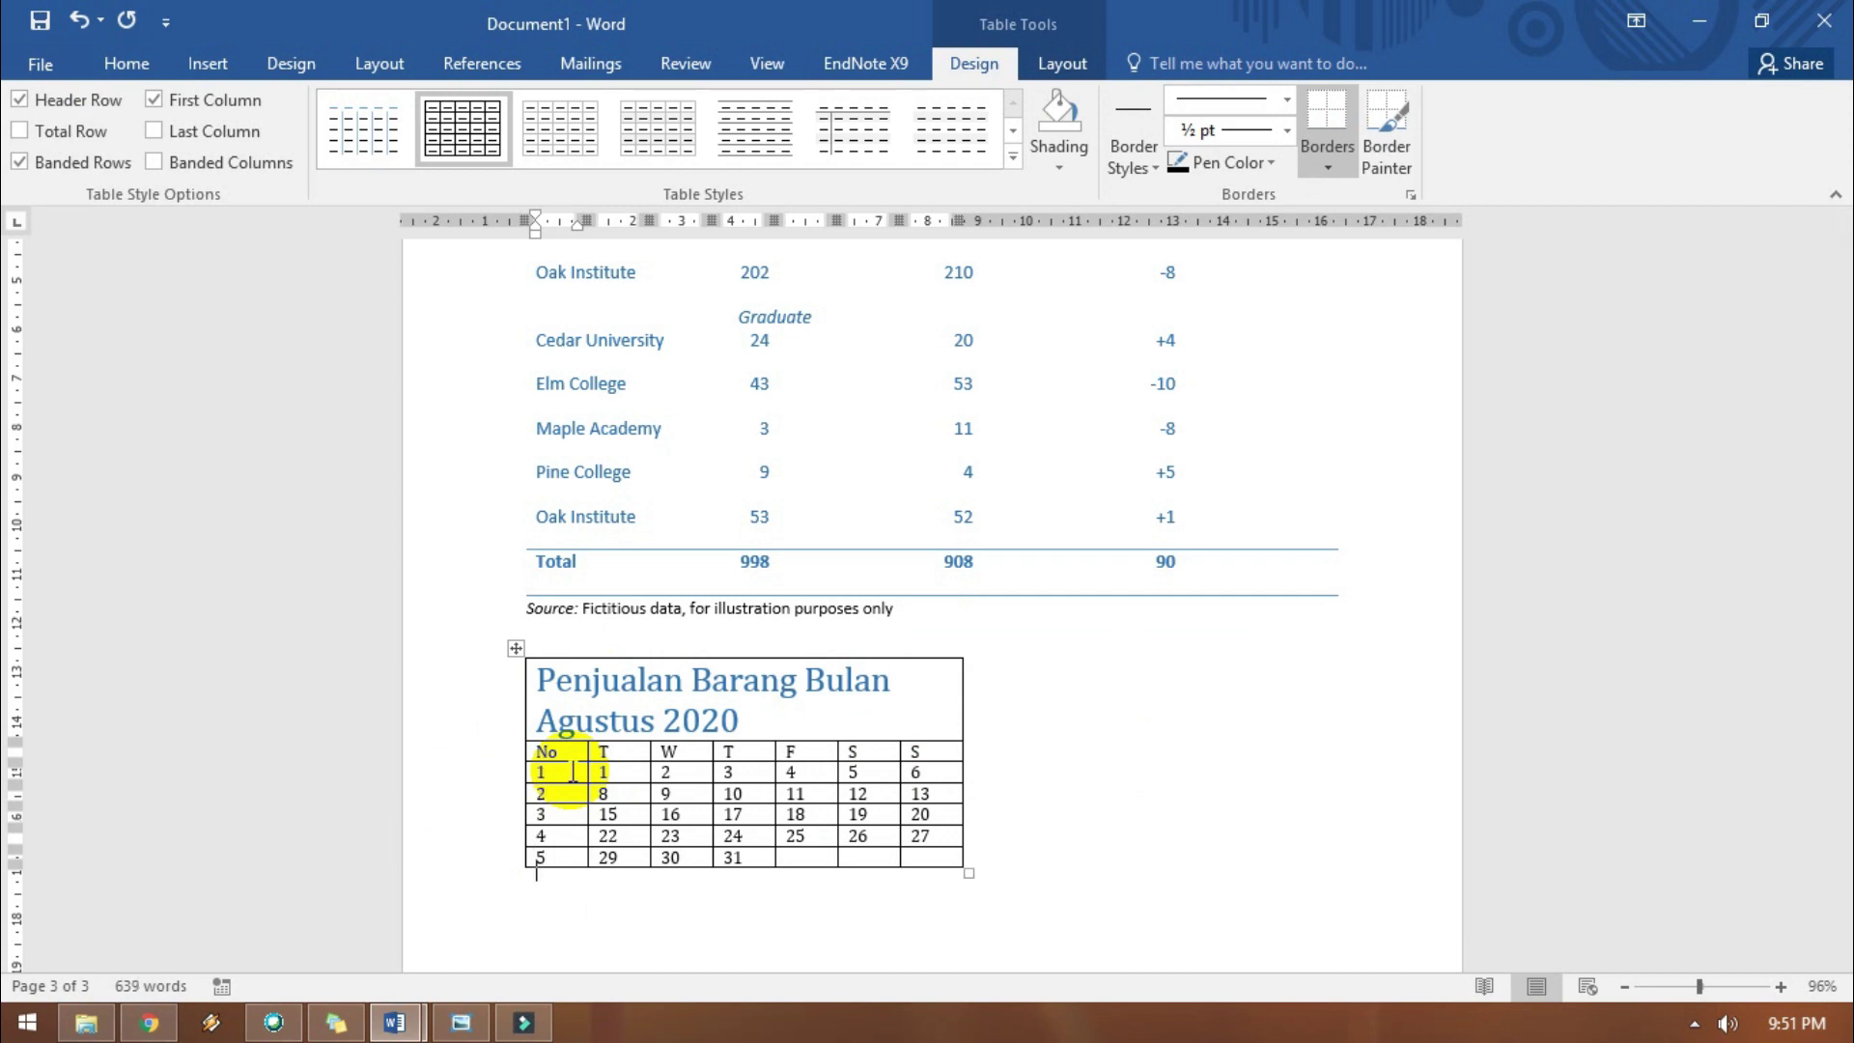
text(6)
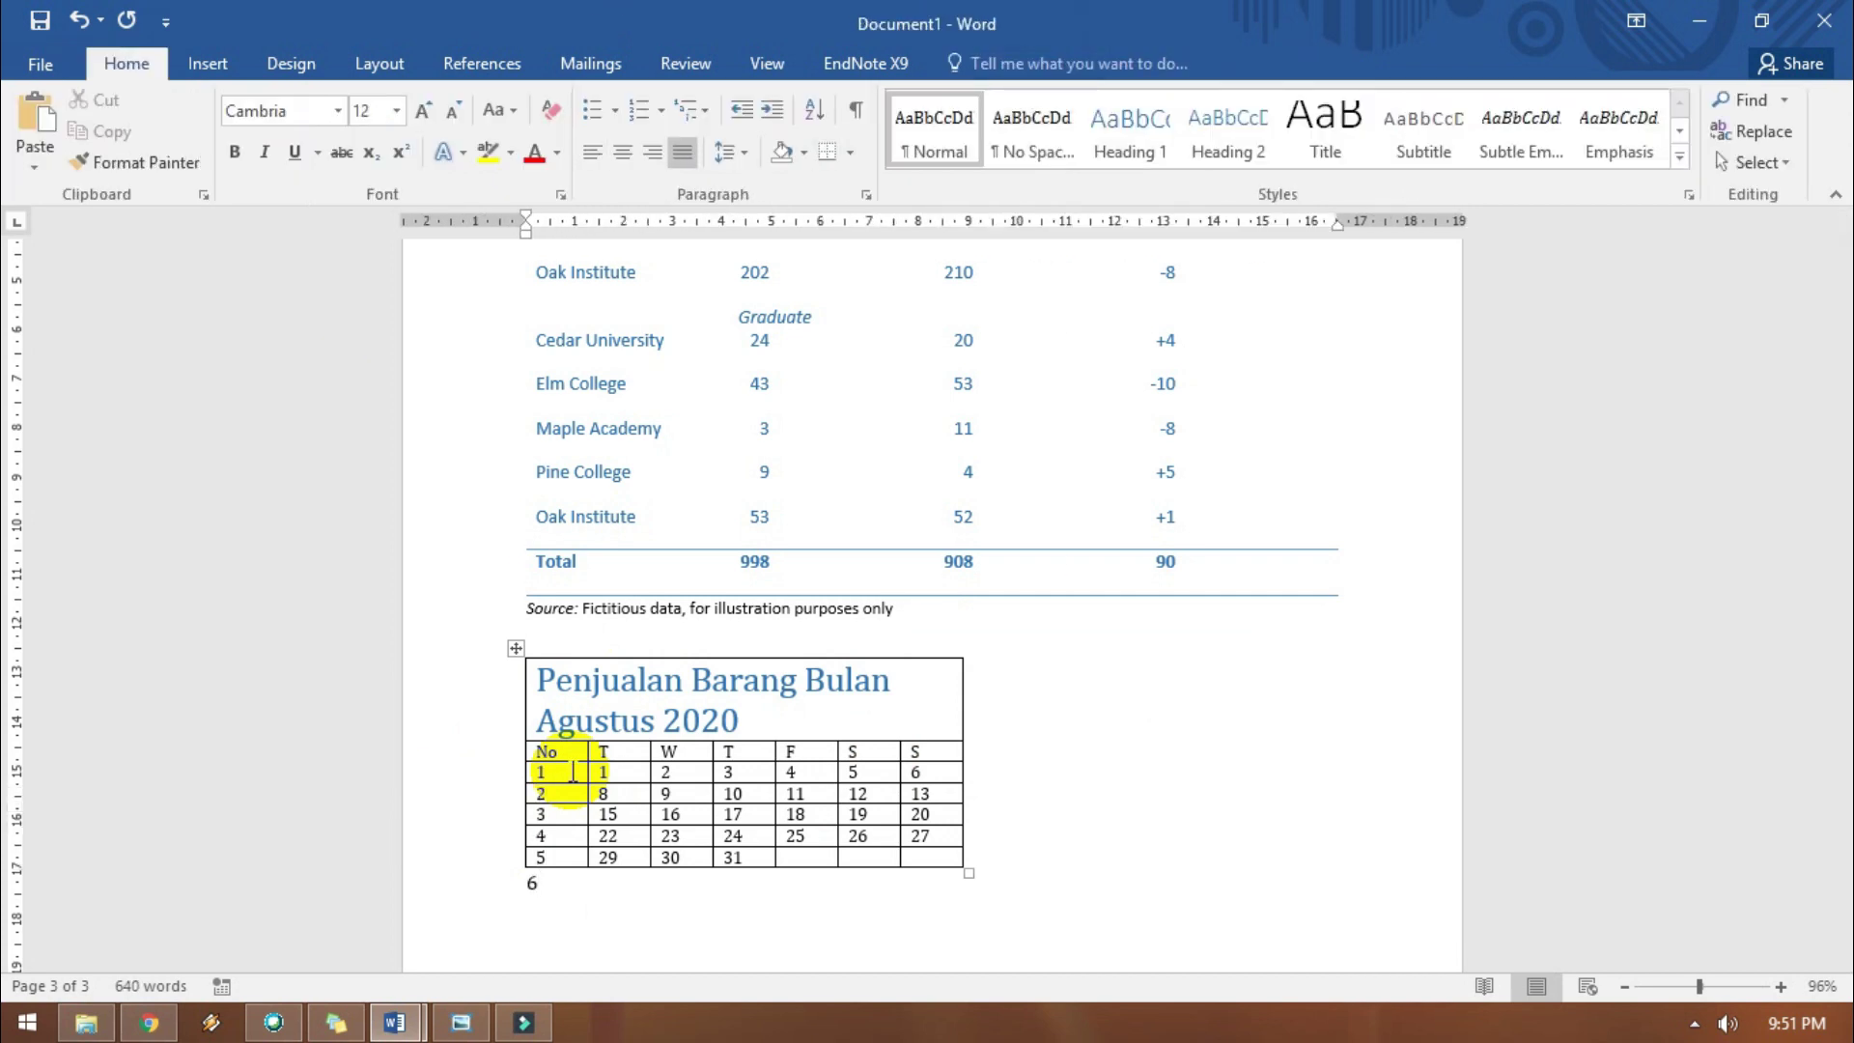
Head the second column 'Nama Barang' and list Pensil, Bolpoint, Penggaris, Kotak Pensil, Buku Tulis.
double_click(634, 751)
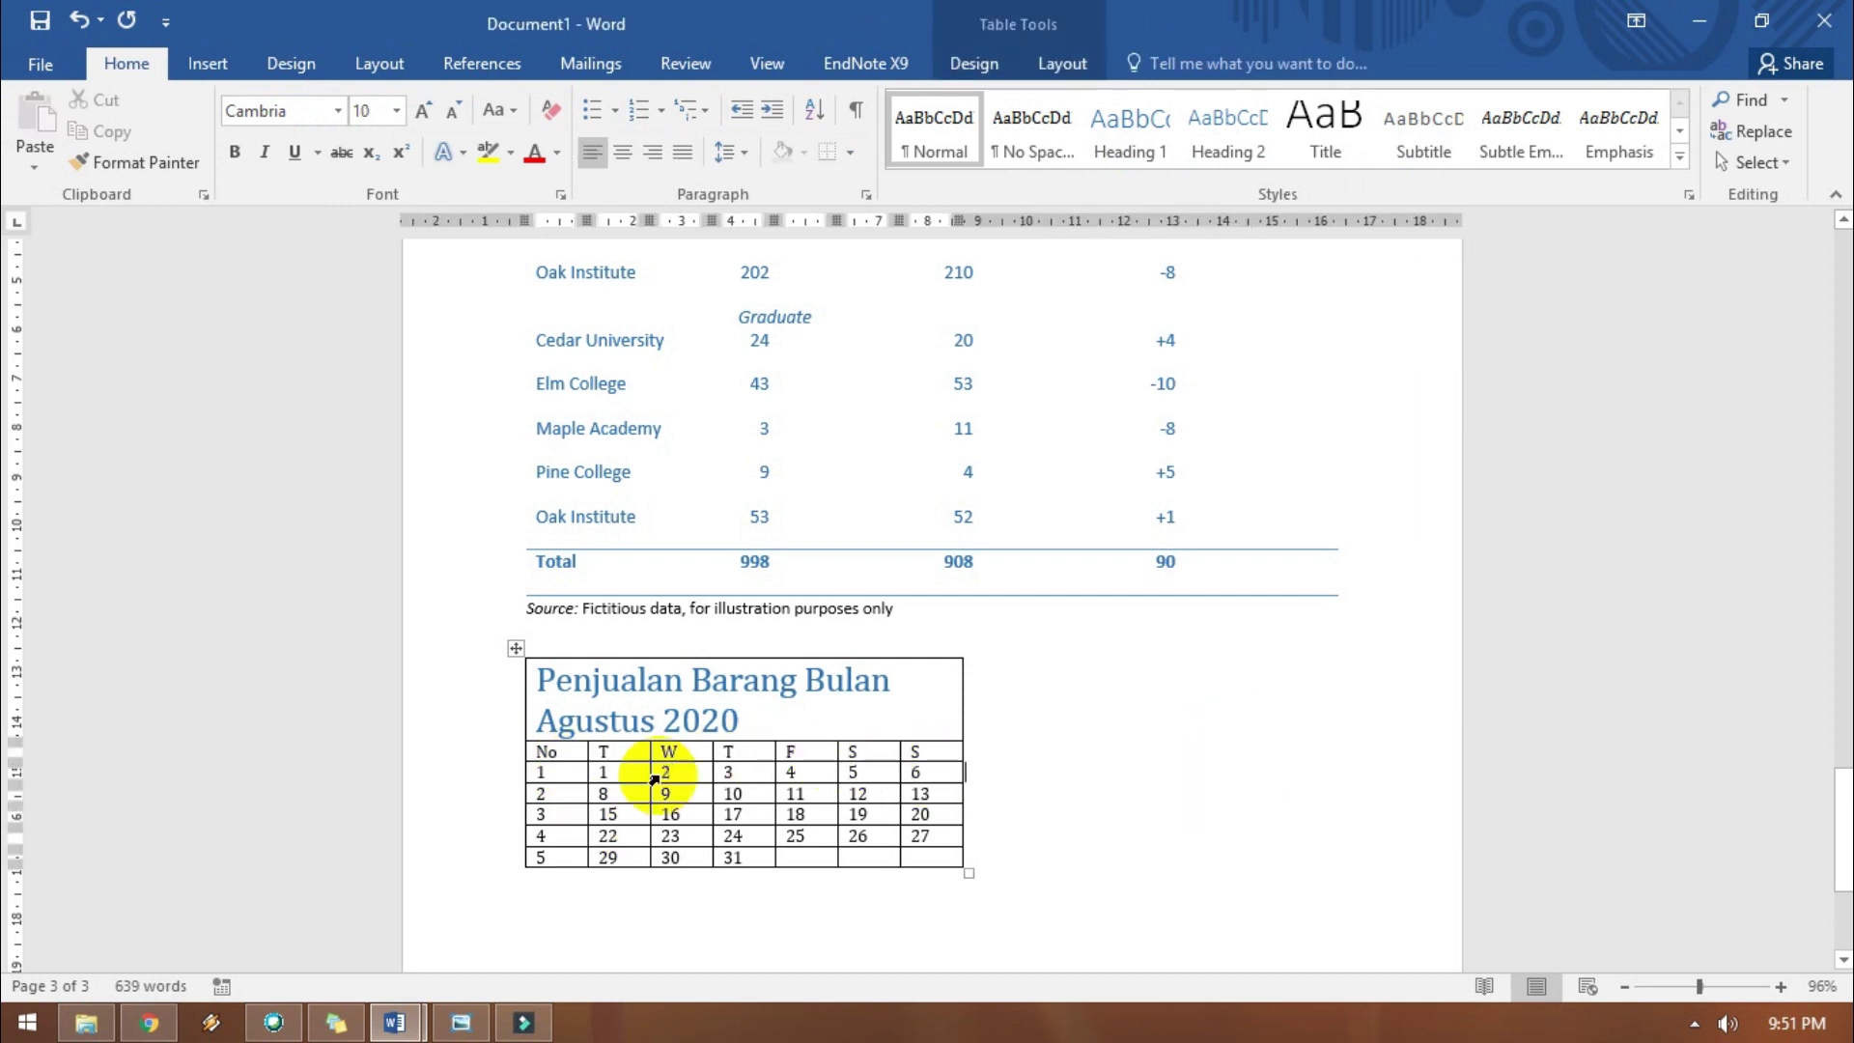
text(N)
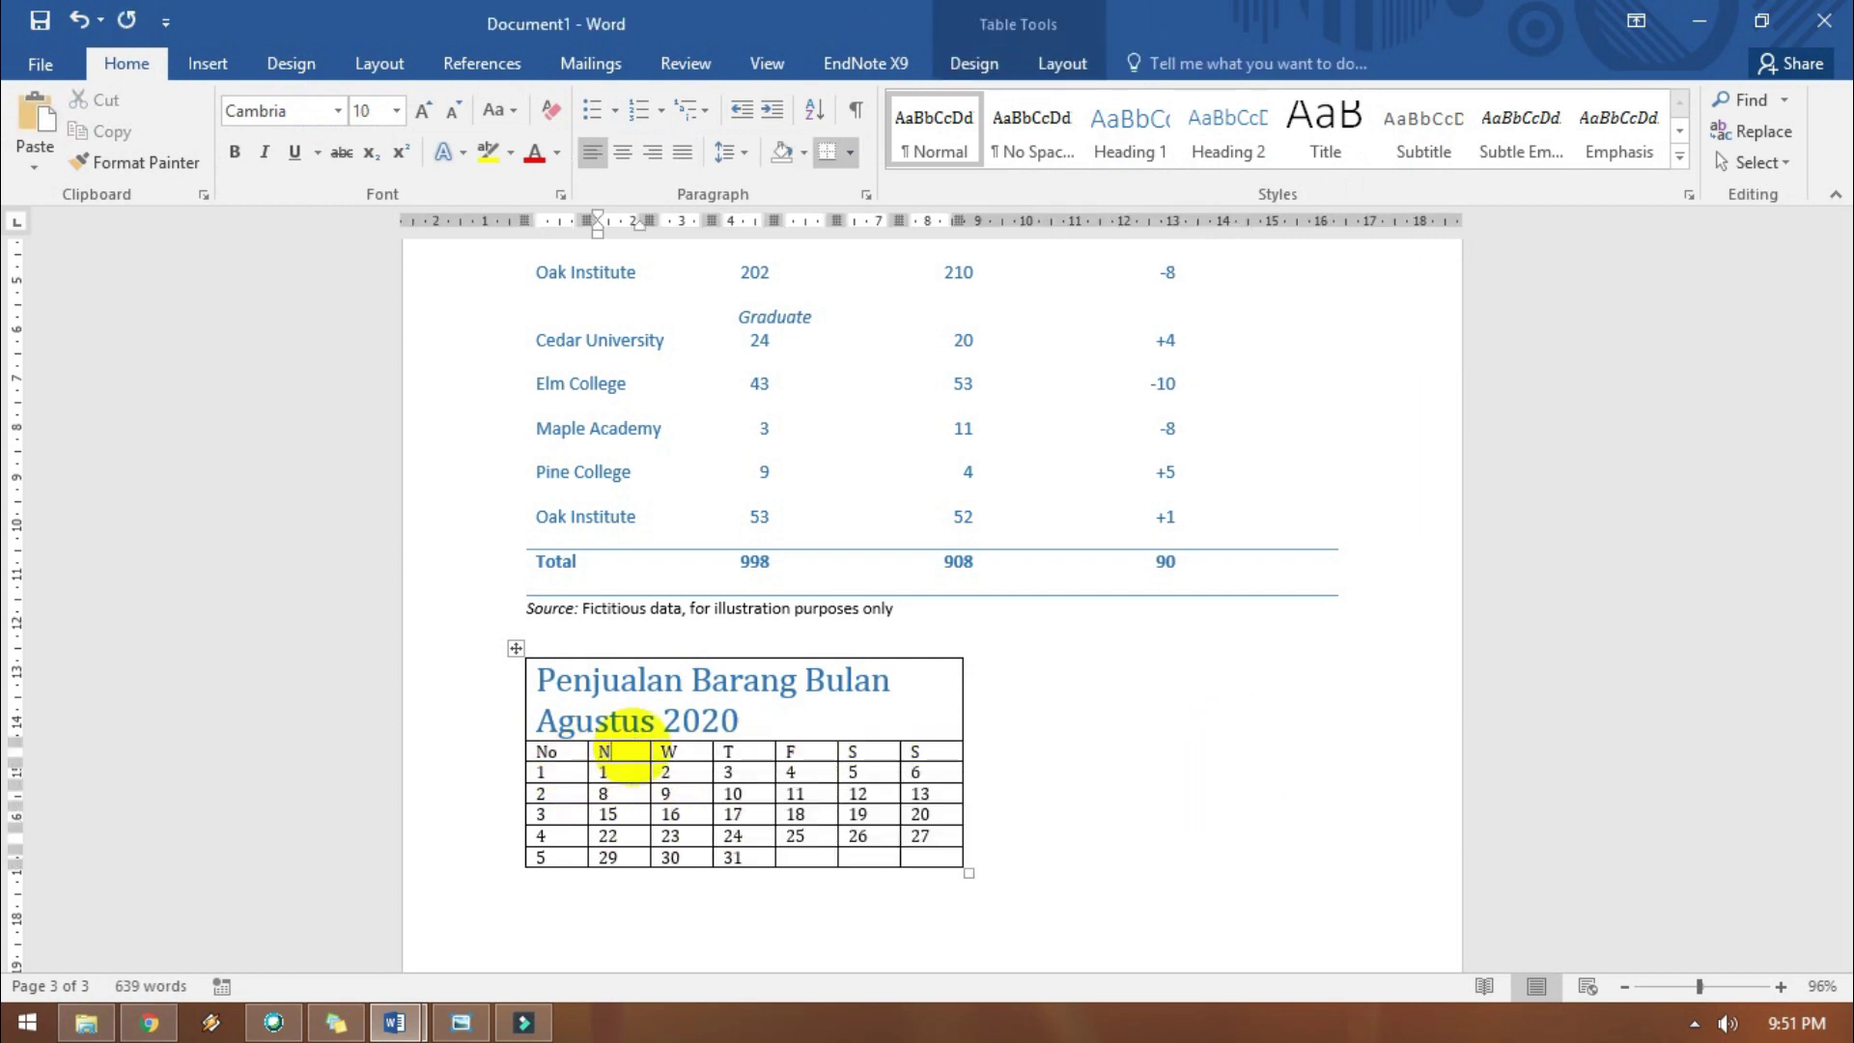
text(ama Barang)
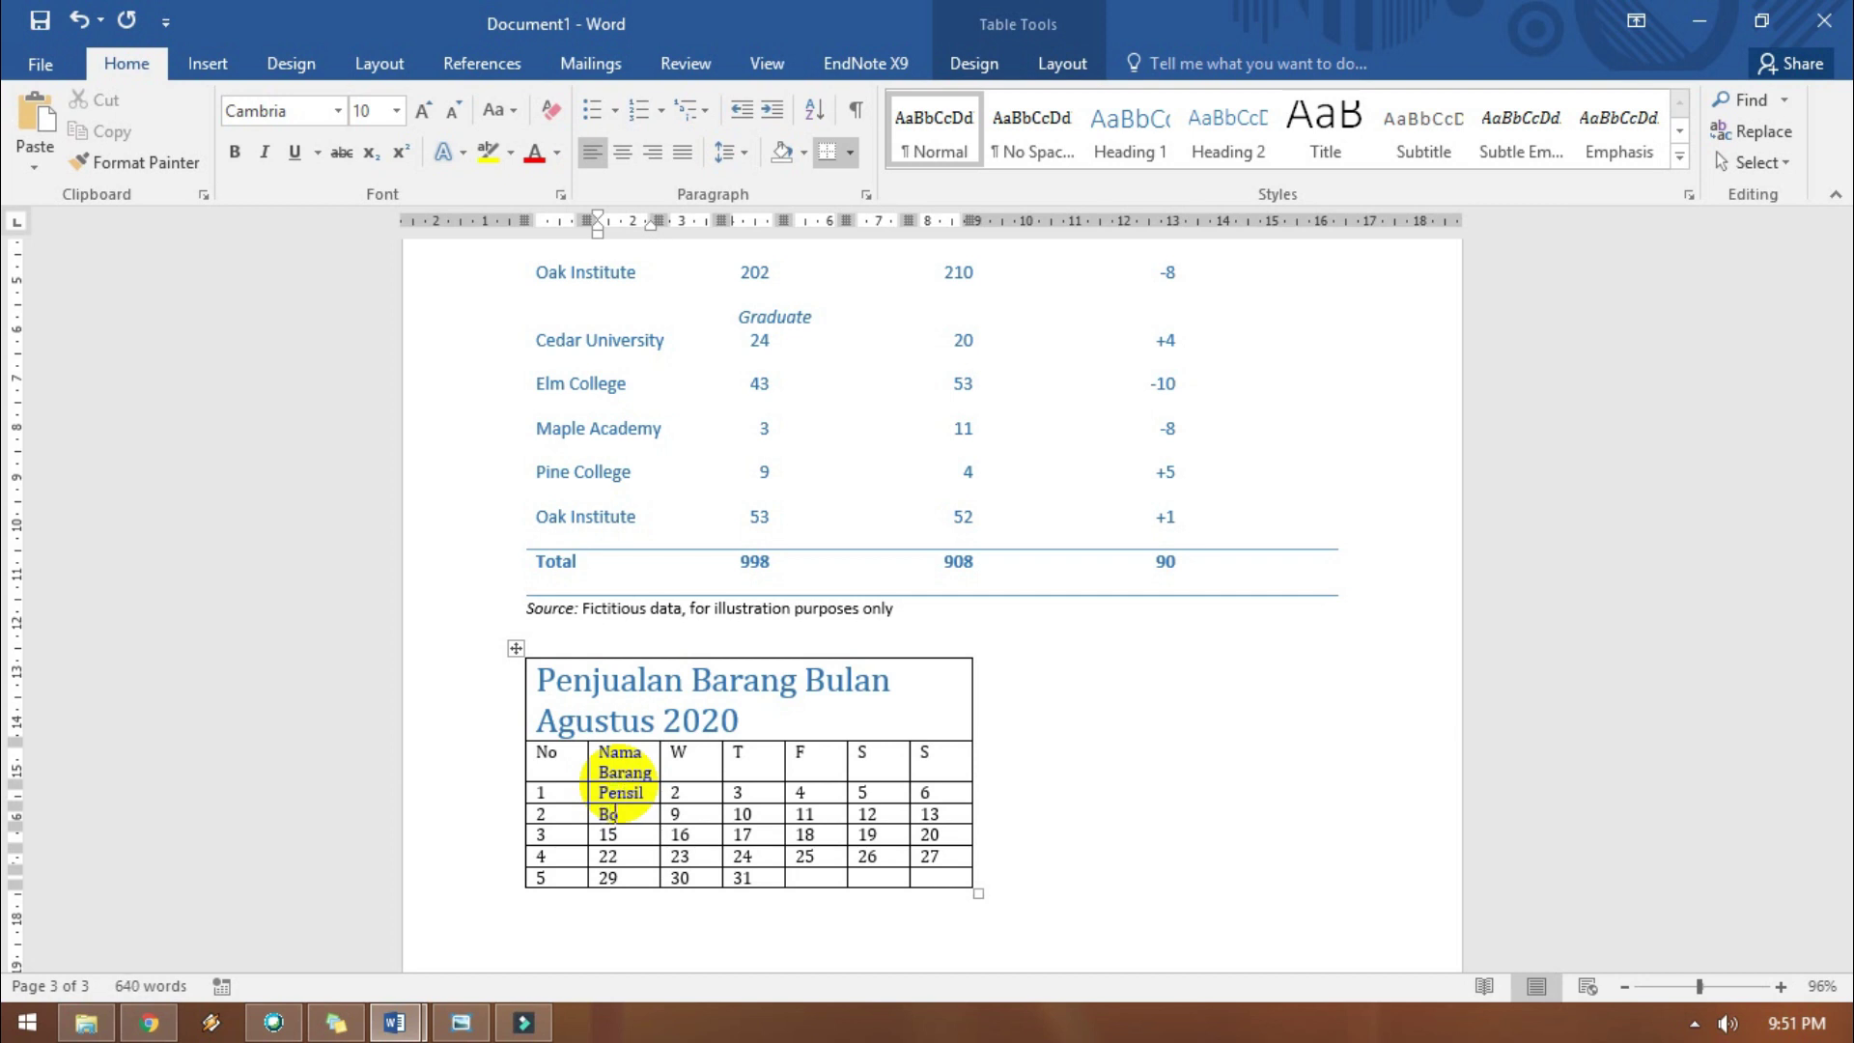
text(int)
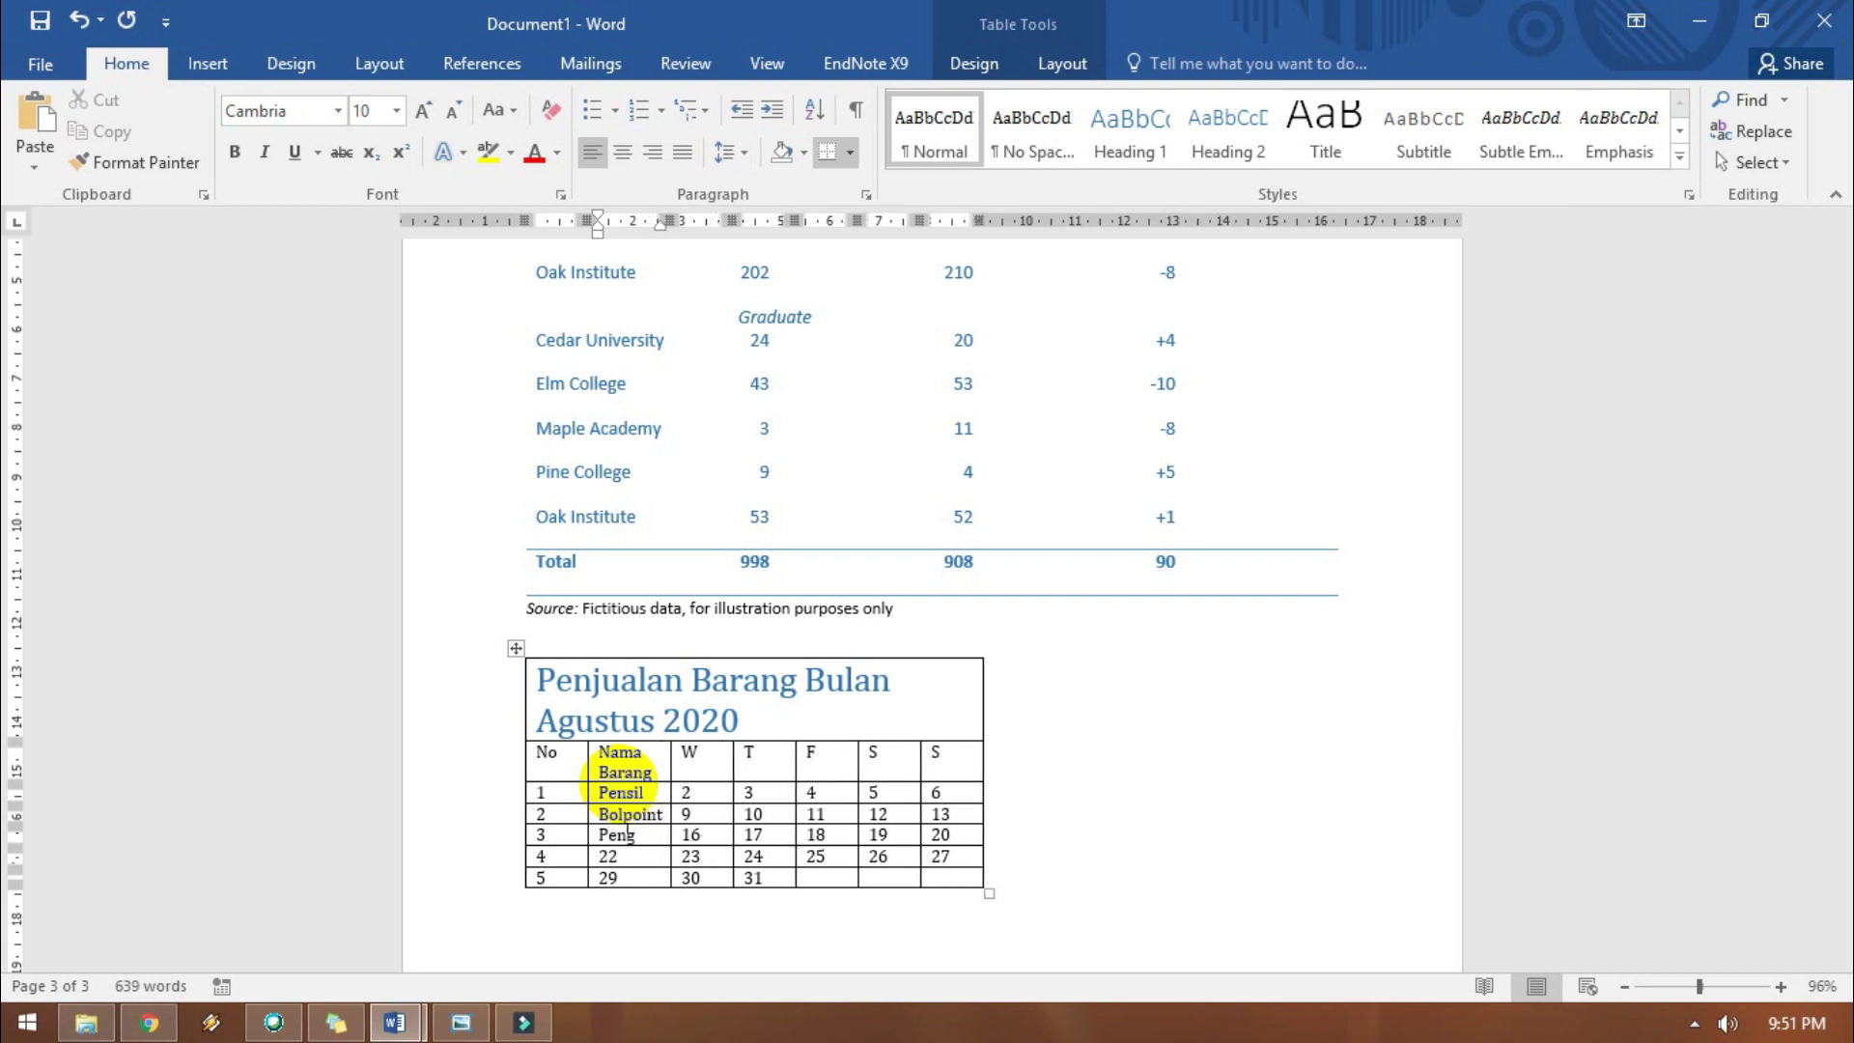
text(is)
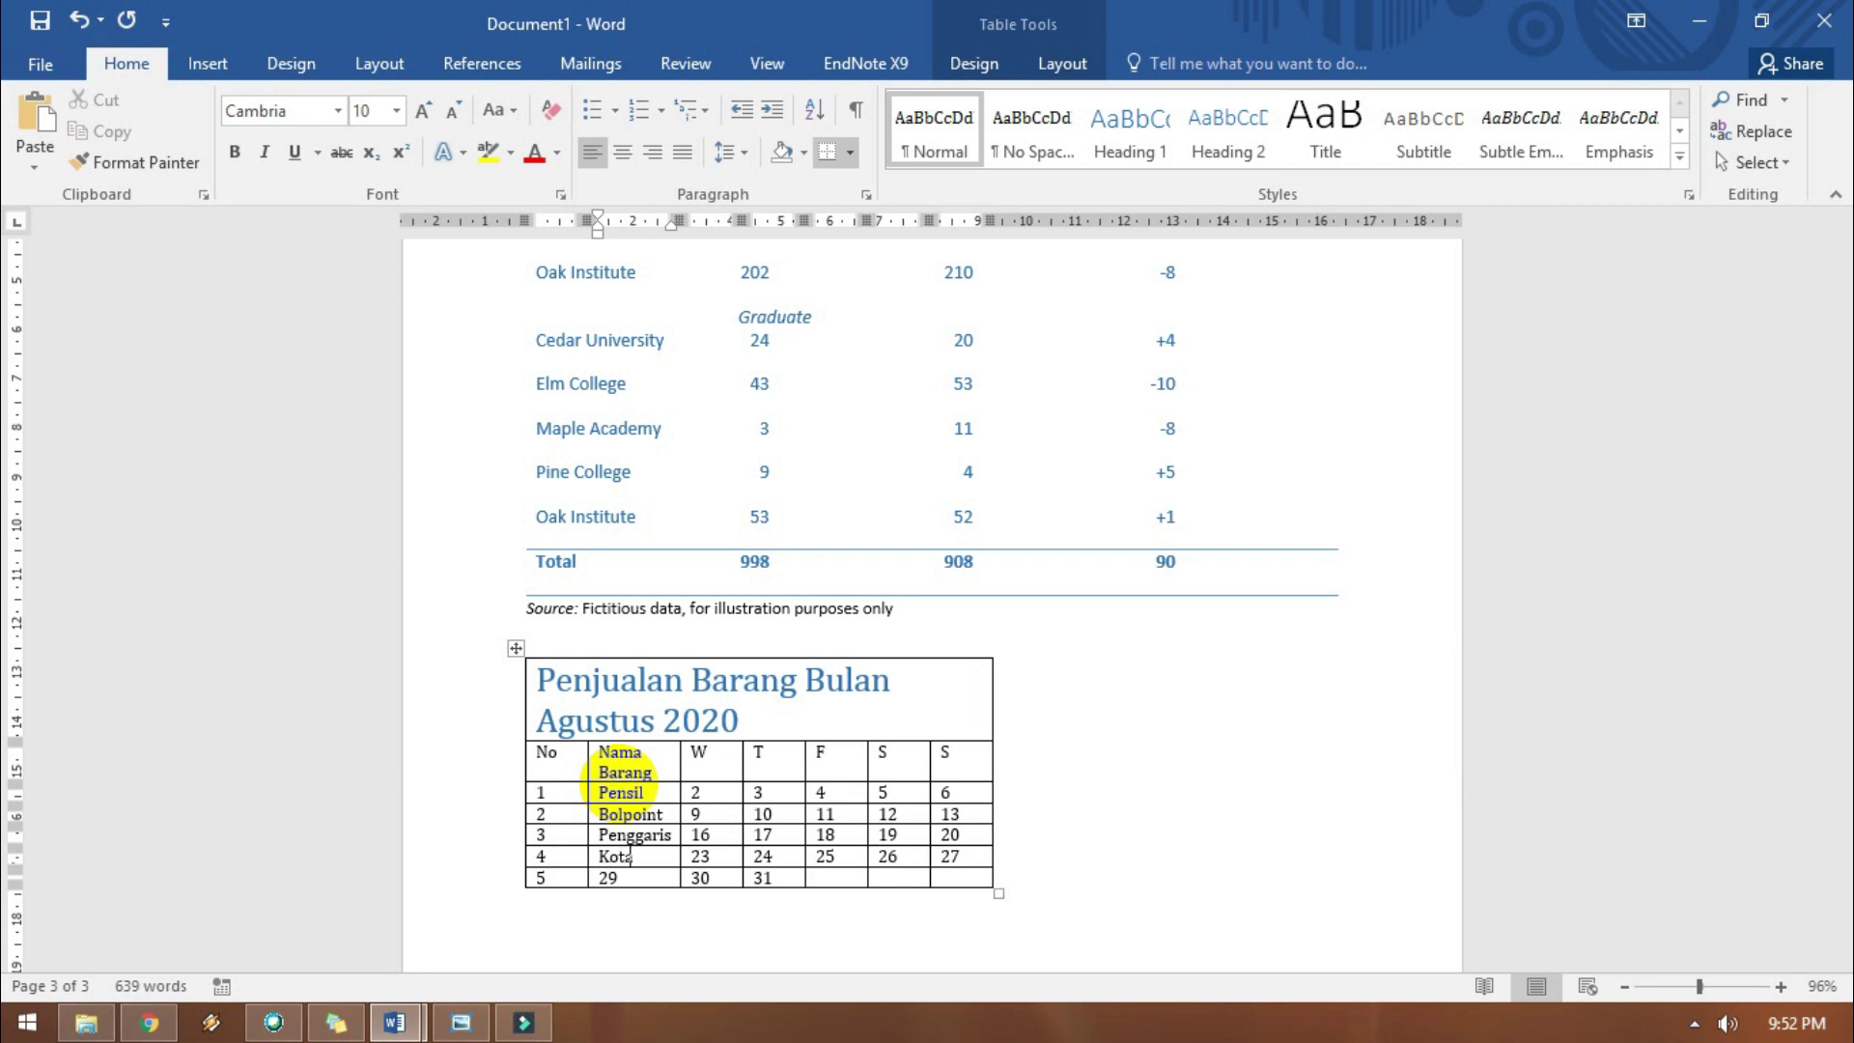
text(ensil)
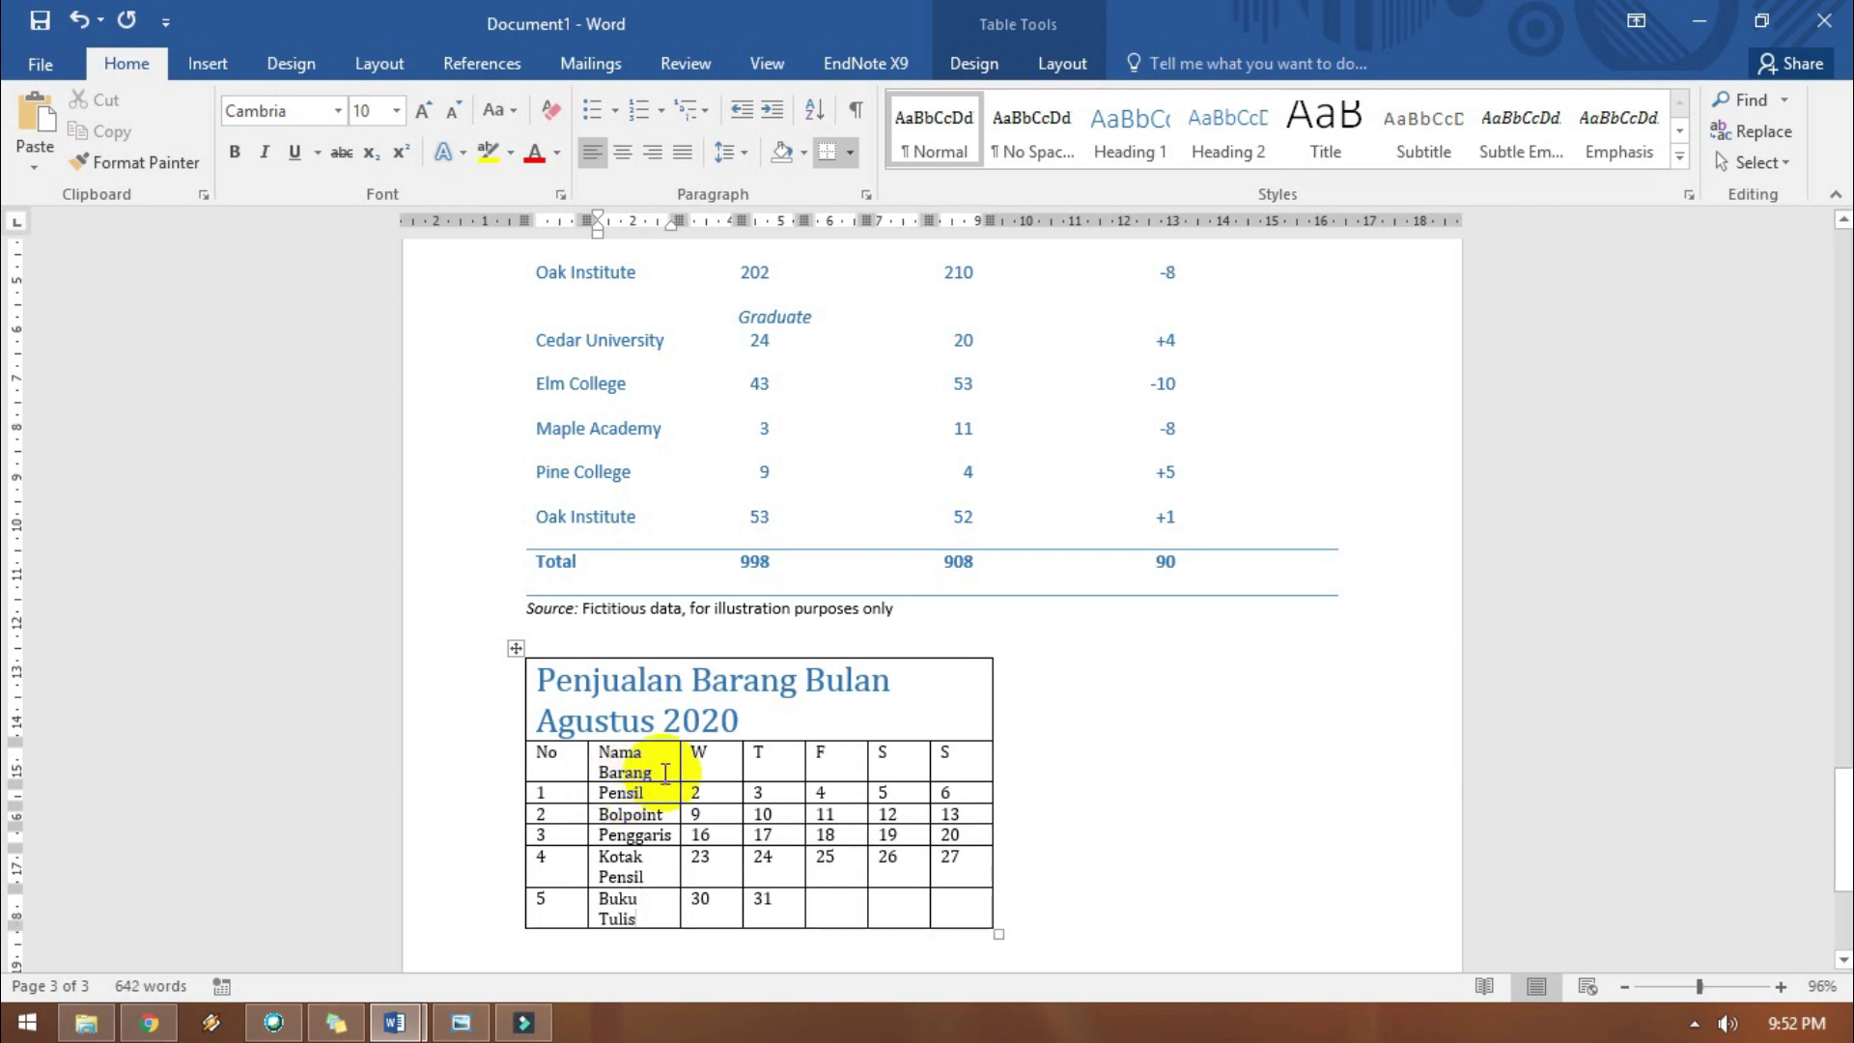
click(698, 753)
Rename the first week heading to Minggu 1 and paste it over the T, F and S headings.
key(ctrl+z)
text(ggu)
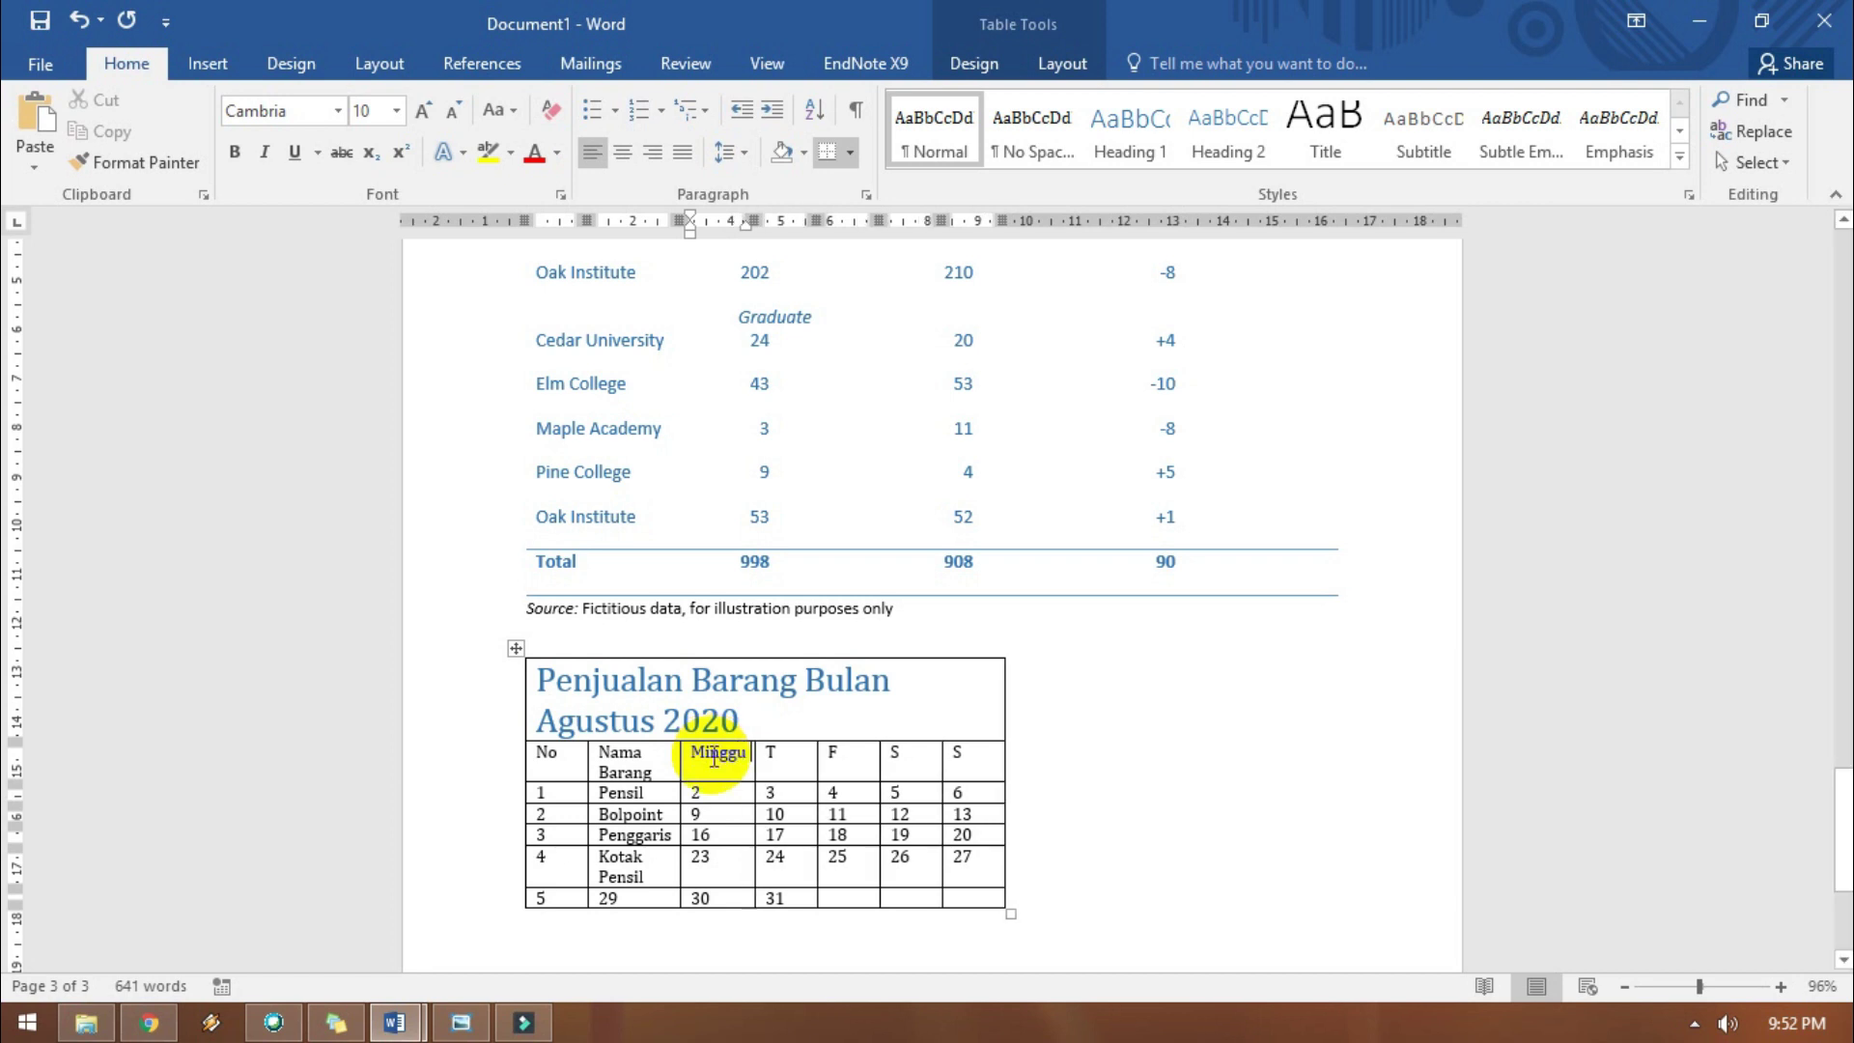
text( 1)
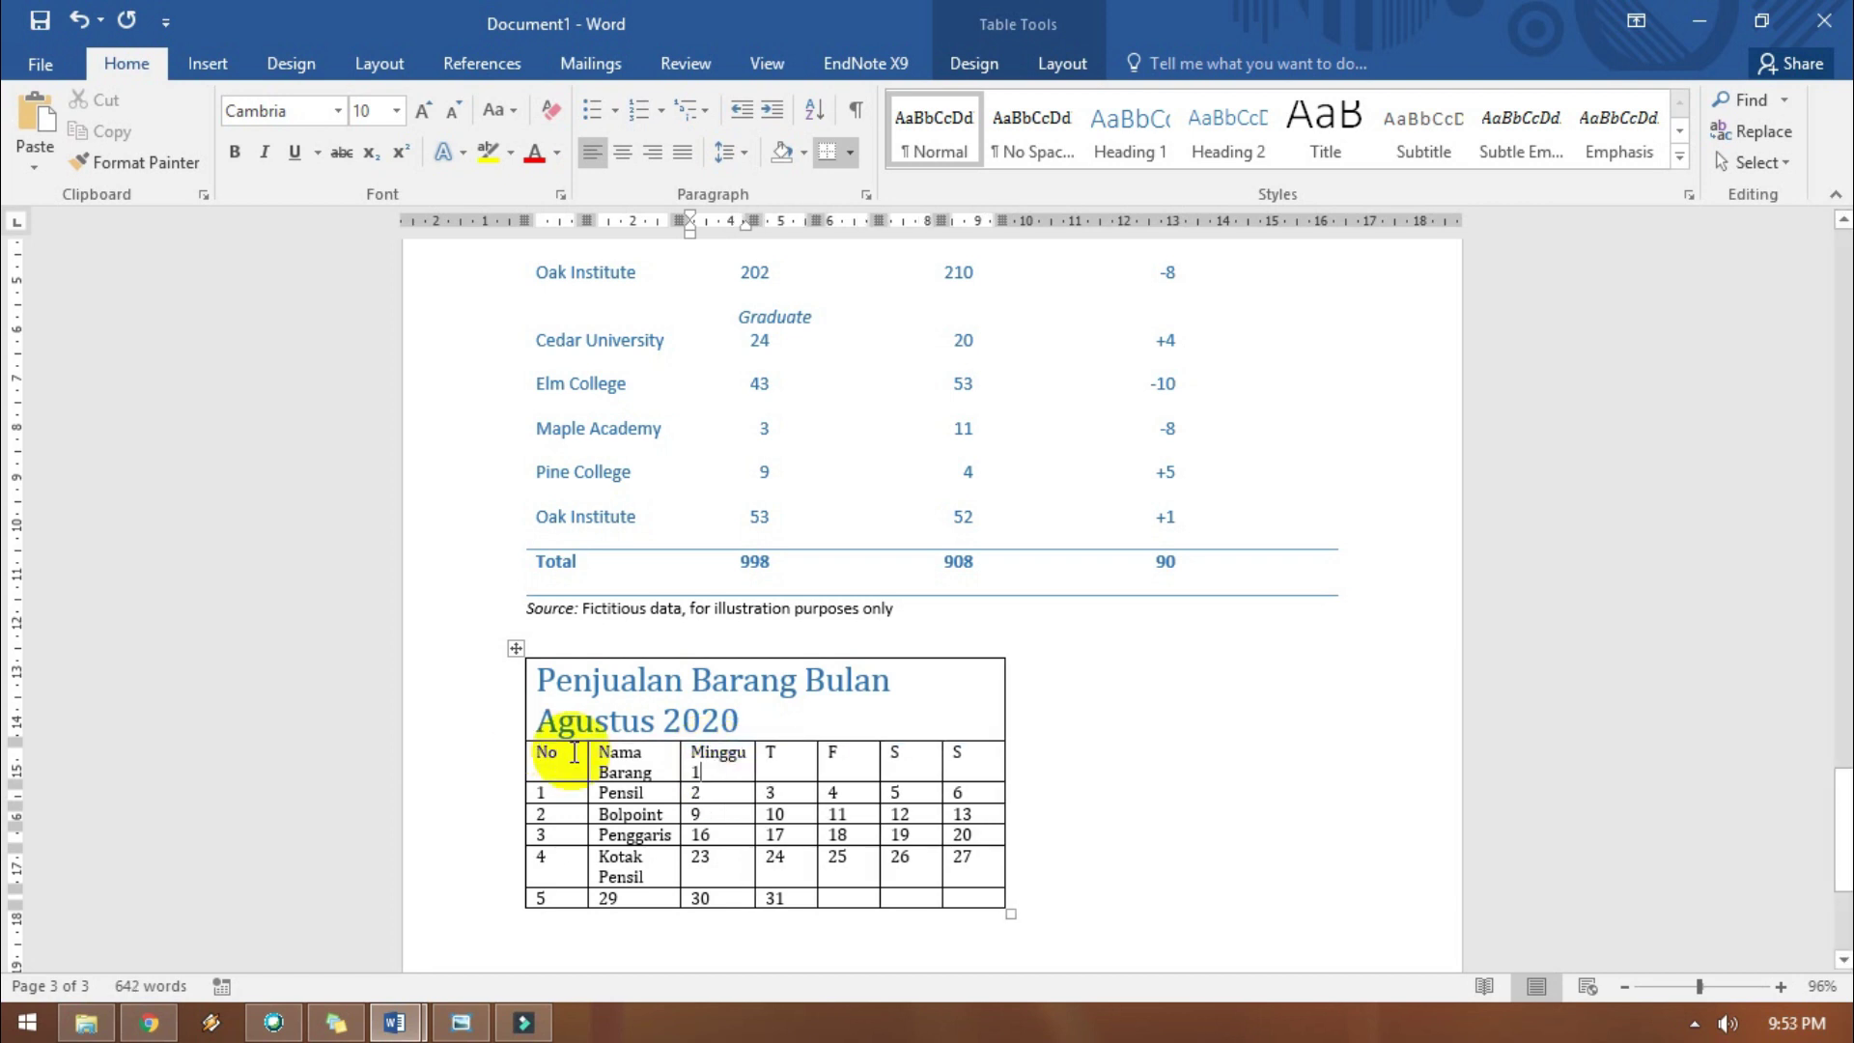
drag(712, 758, 756, 766)
key(ctrl+c)
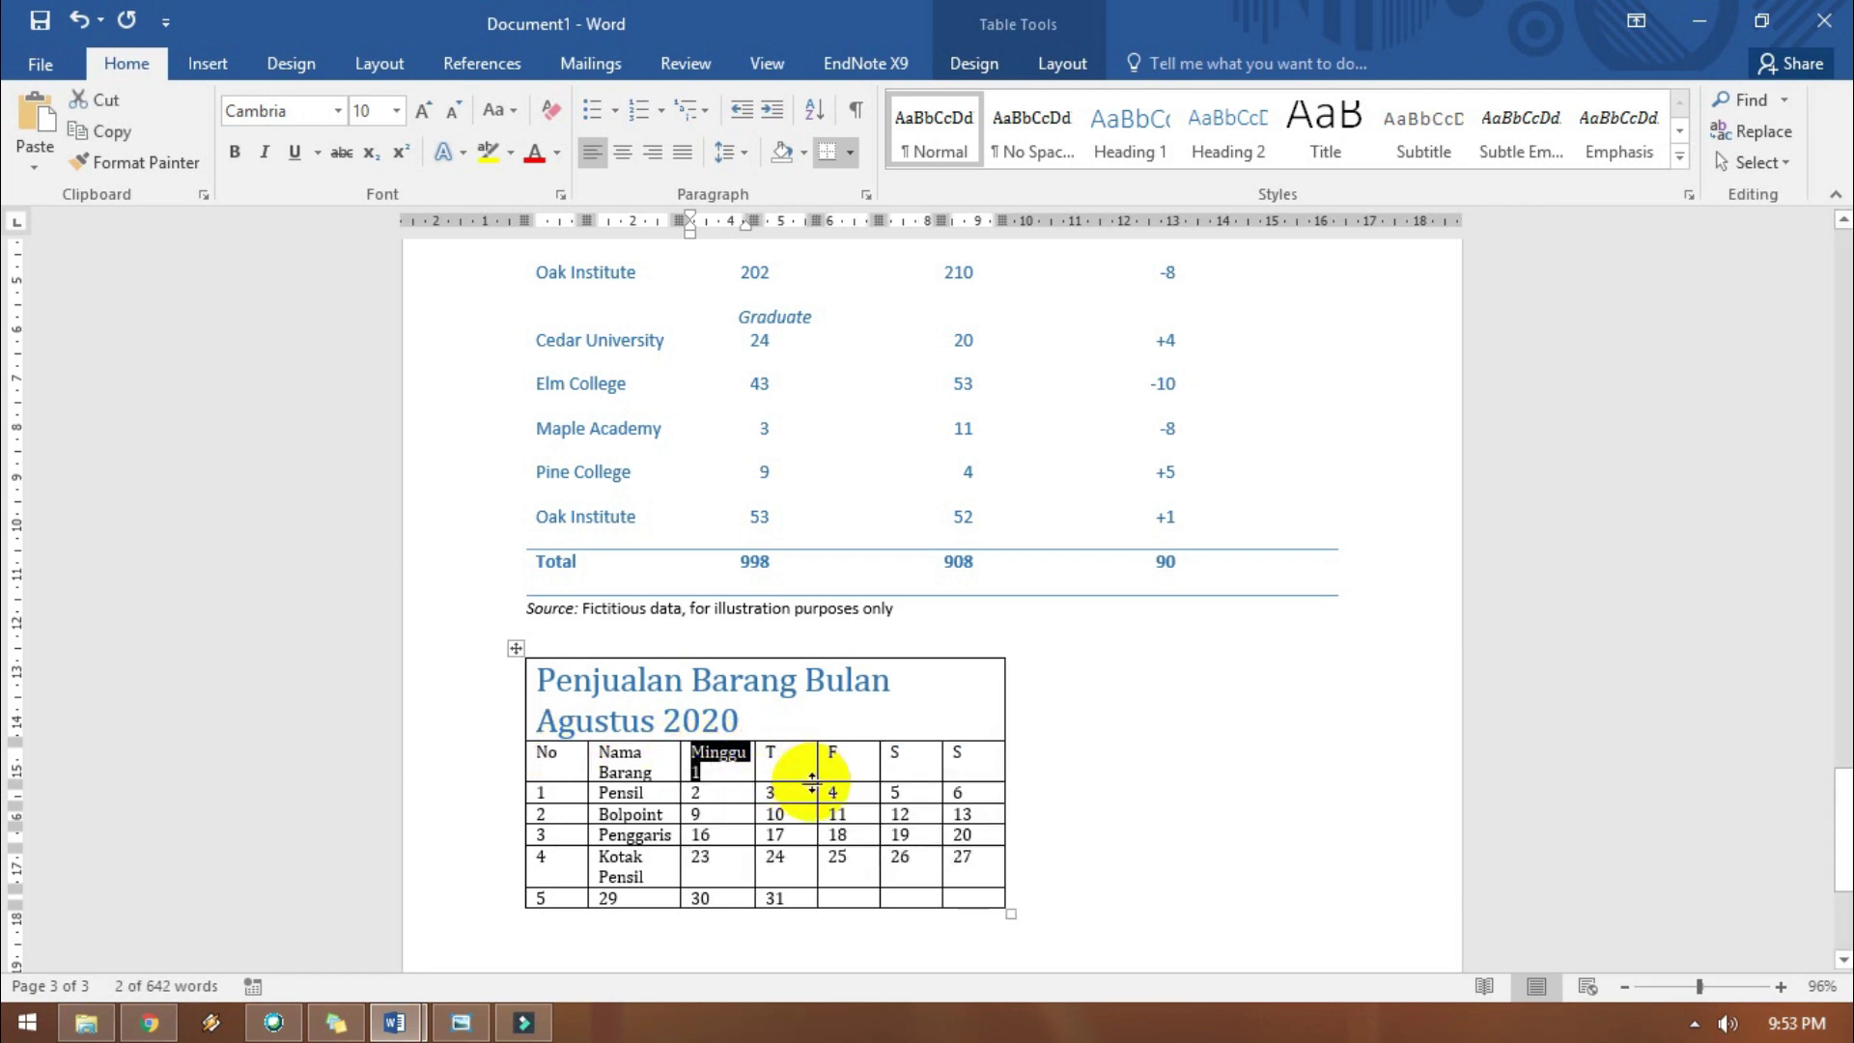
double_click(770, 756)
key(ctrl+v)
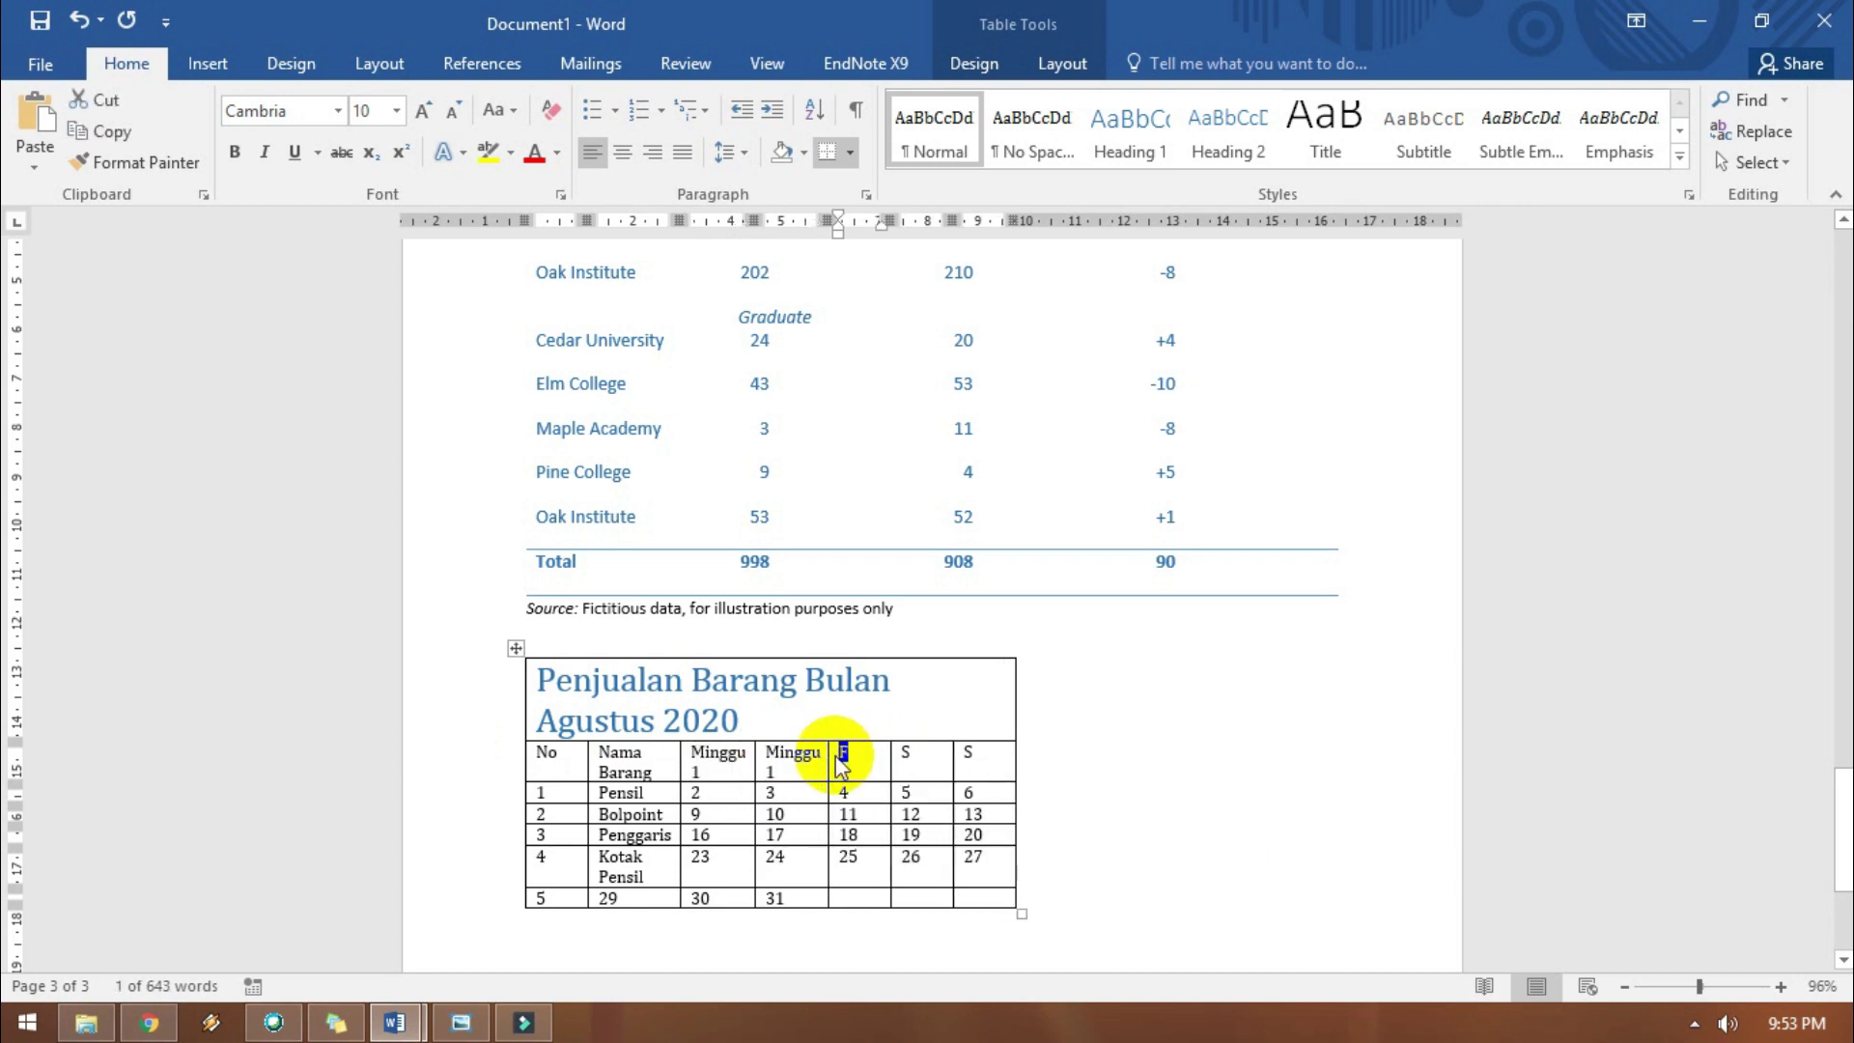
key(ctrl+v)
double_click(918, 752)
key(ctrl+v)
Renumber the copied headings through Minggu 4 and change the last heading to Total Penjualan.
click(714, 769)
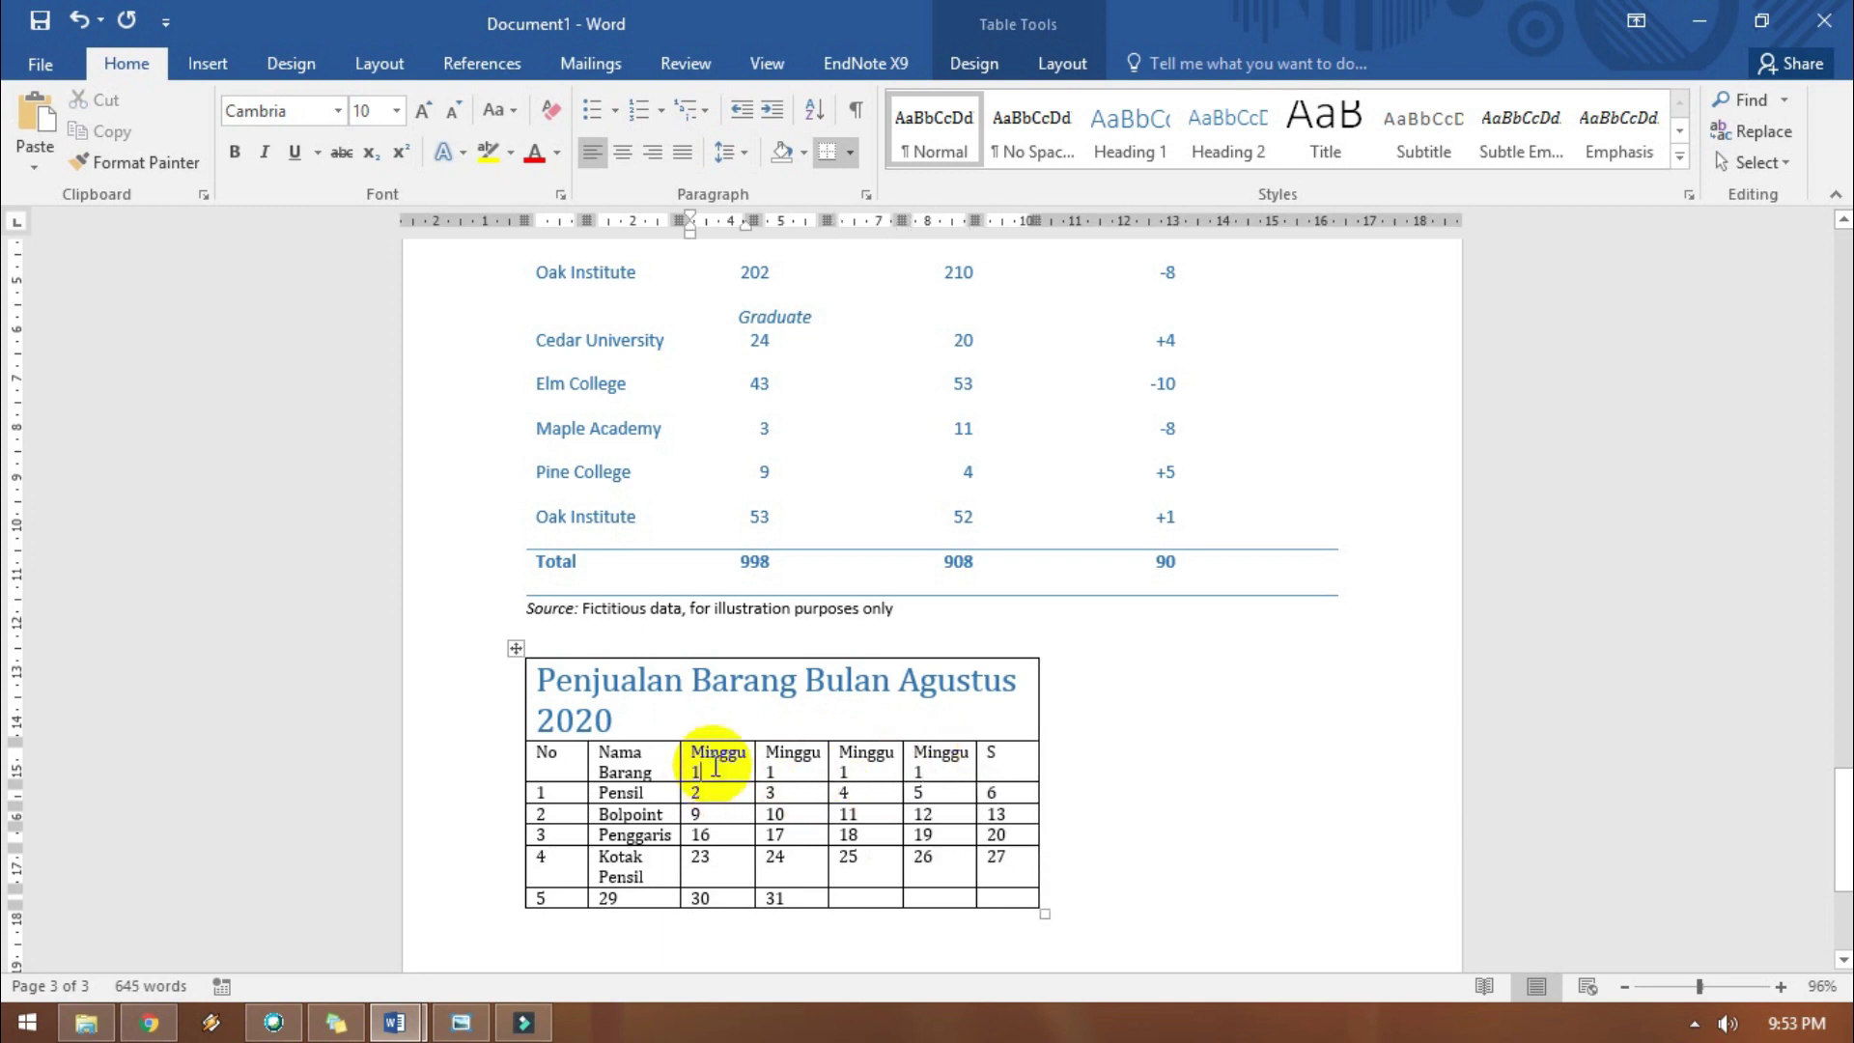
click(785, 770)
key(BackSpace)
text(2)
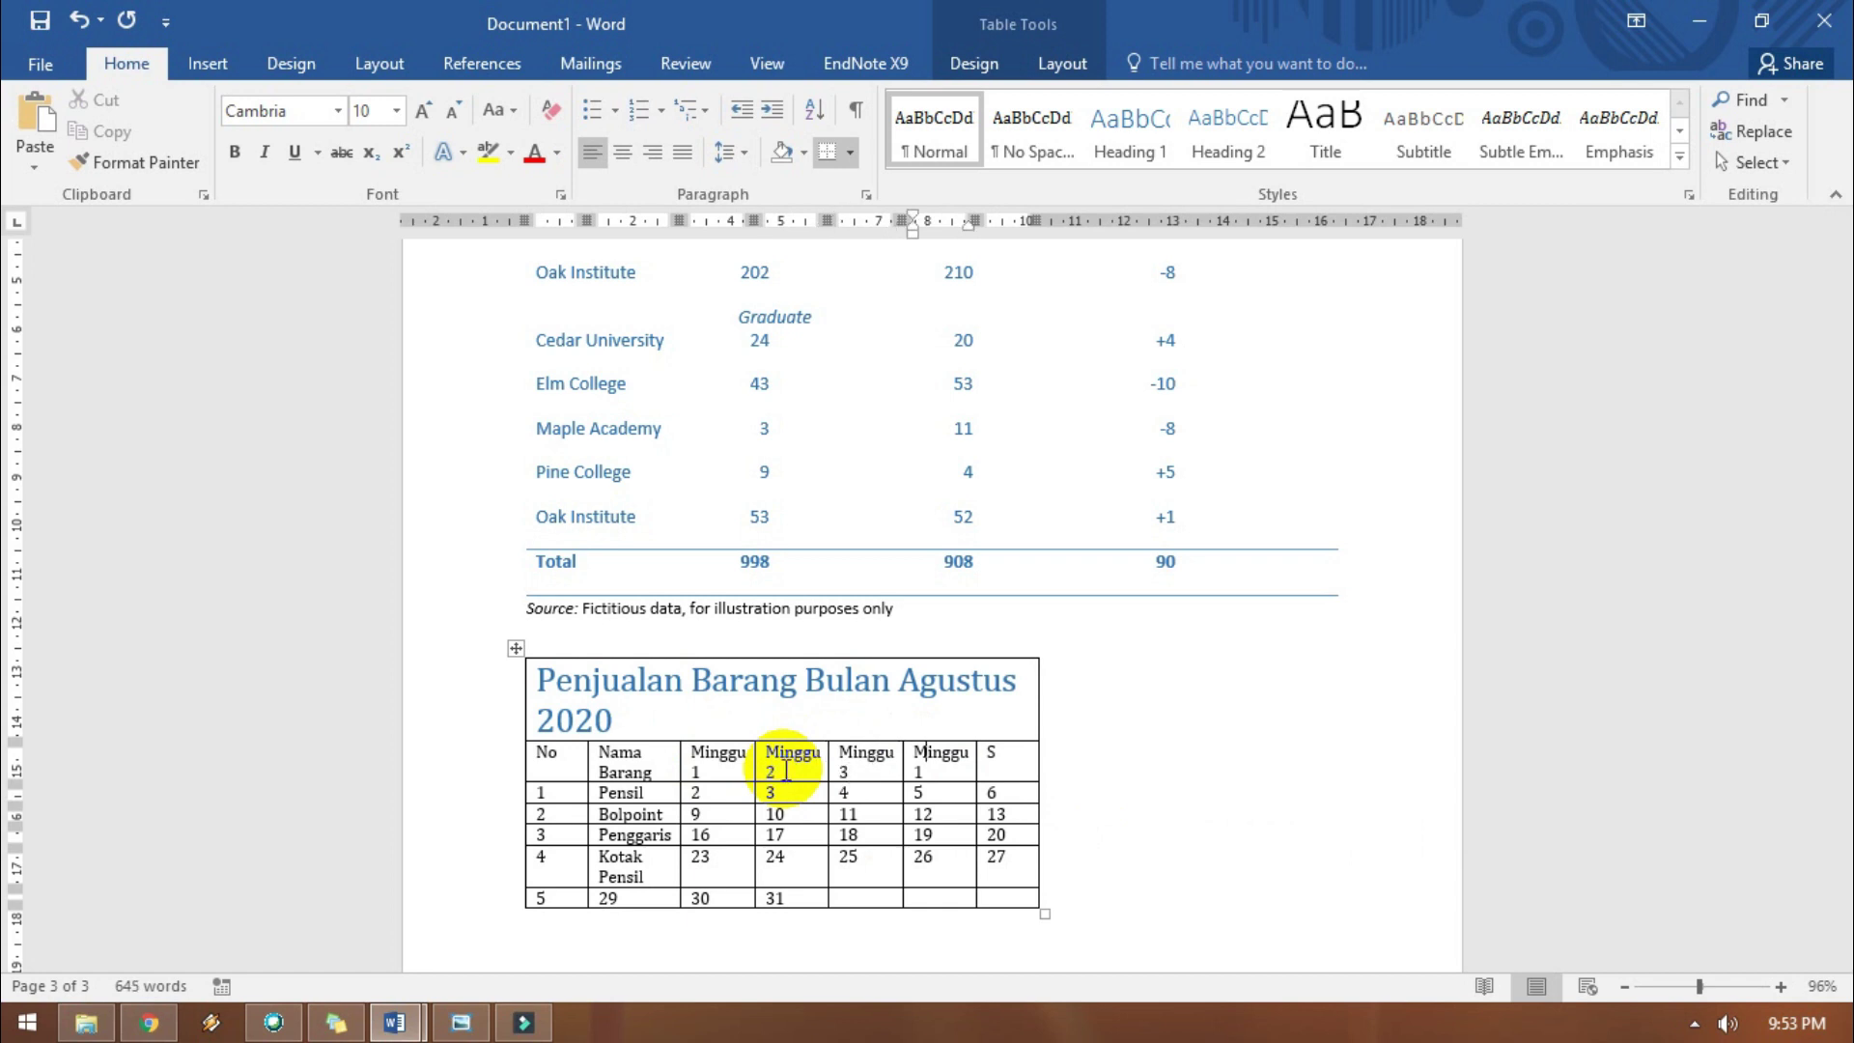
text(4)
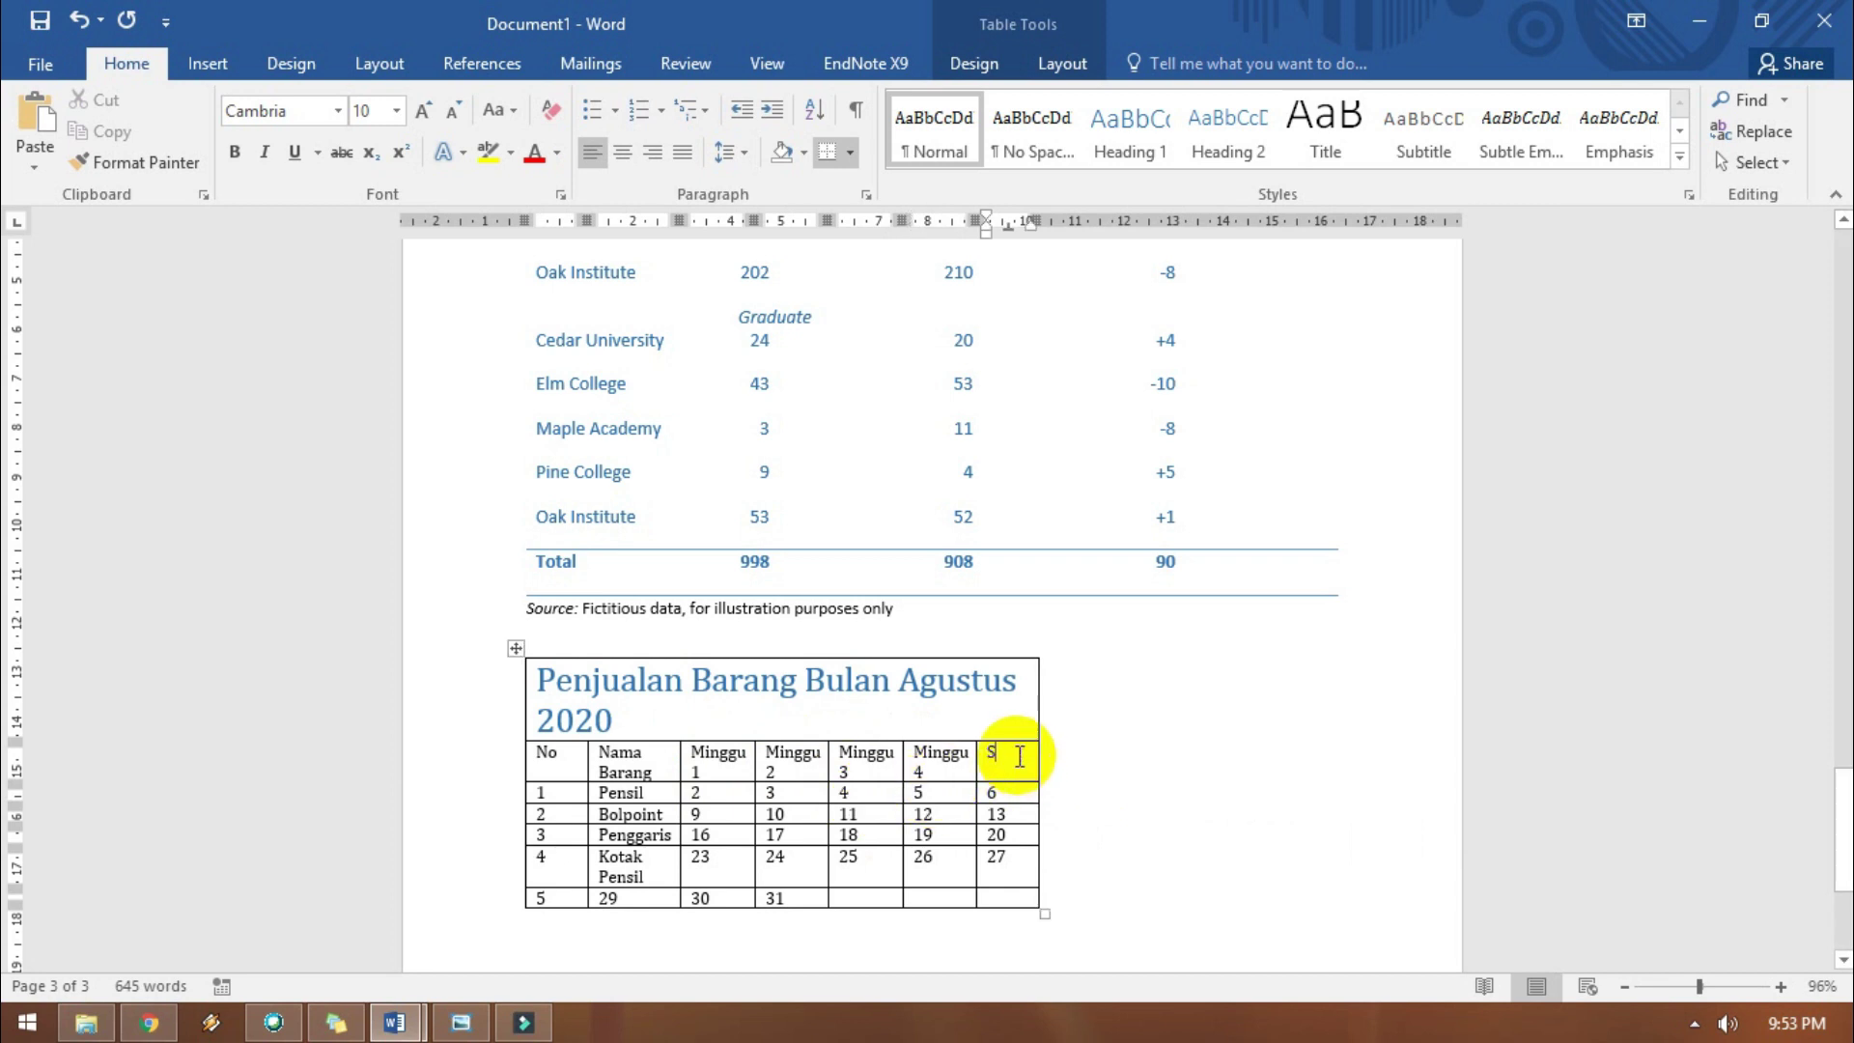
key(BackSpace)
text(Total Penj)
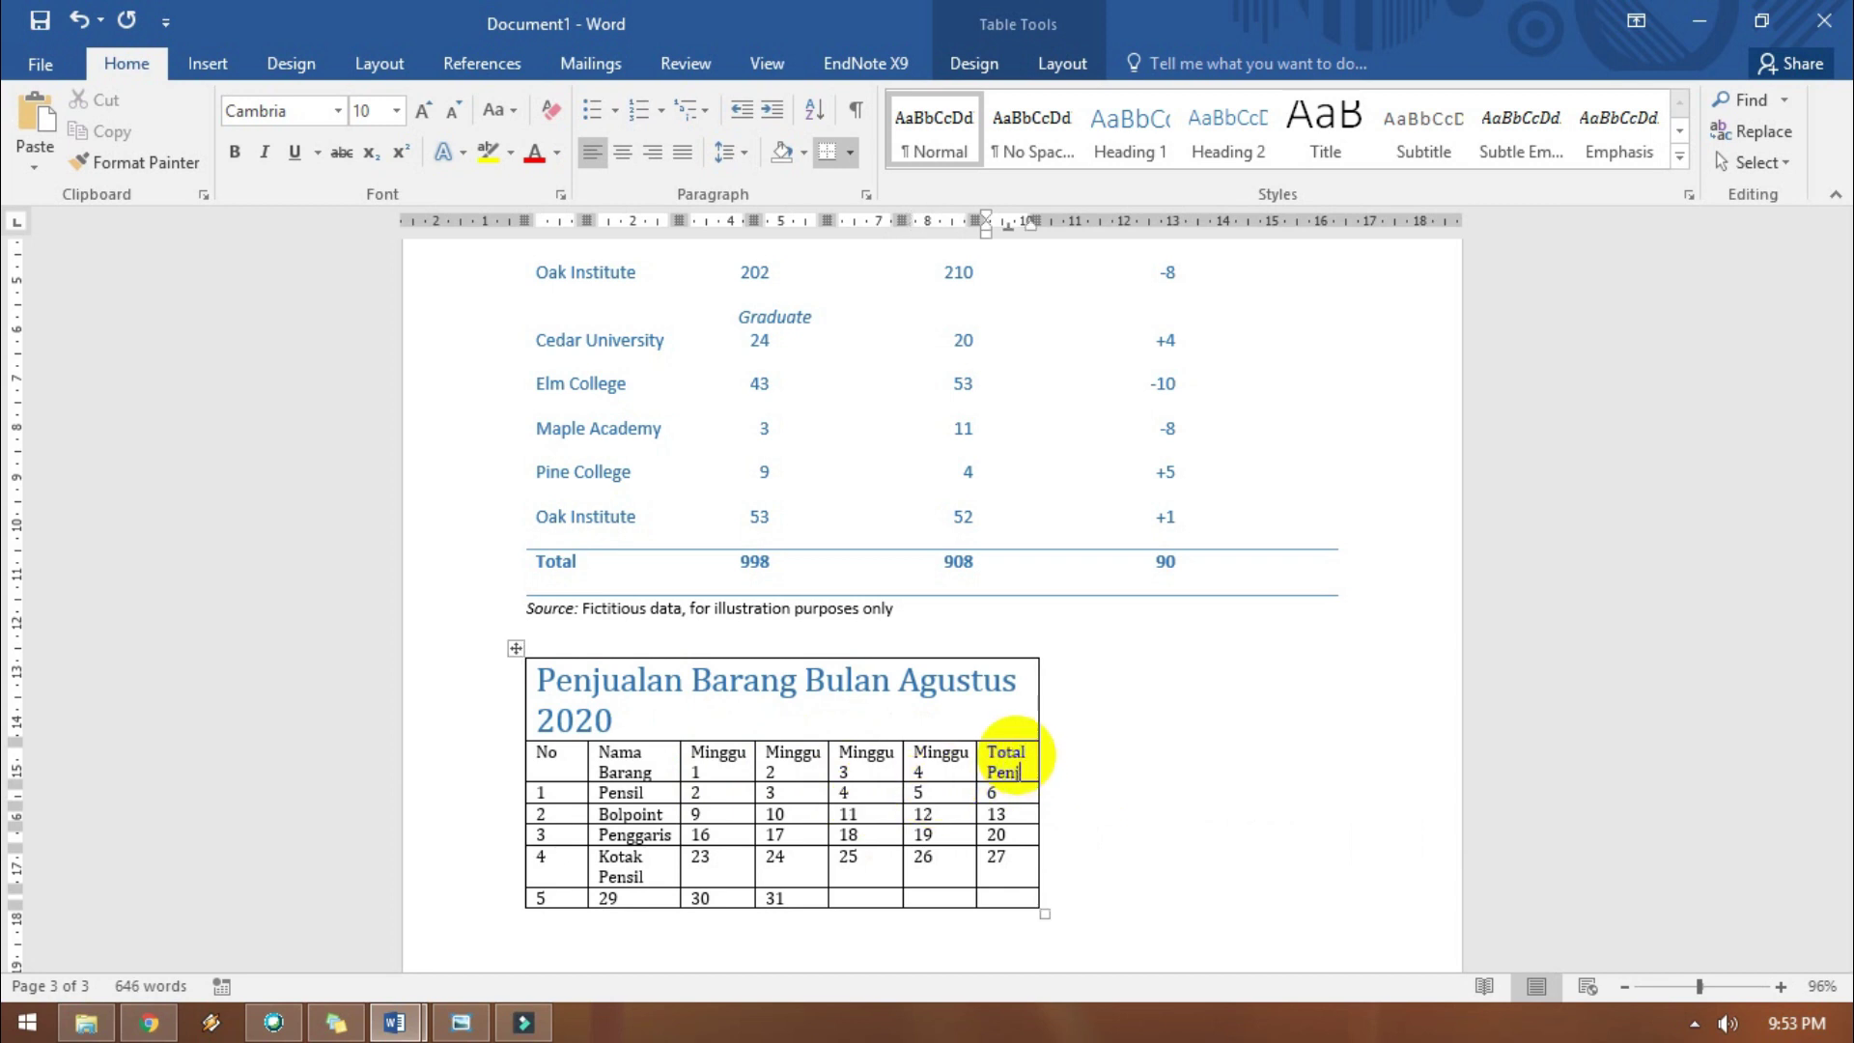
text(ualan)
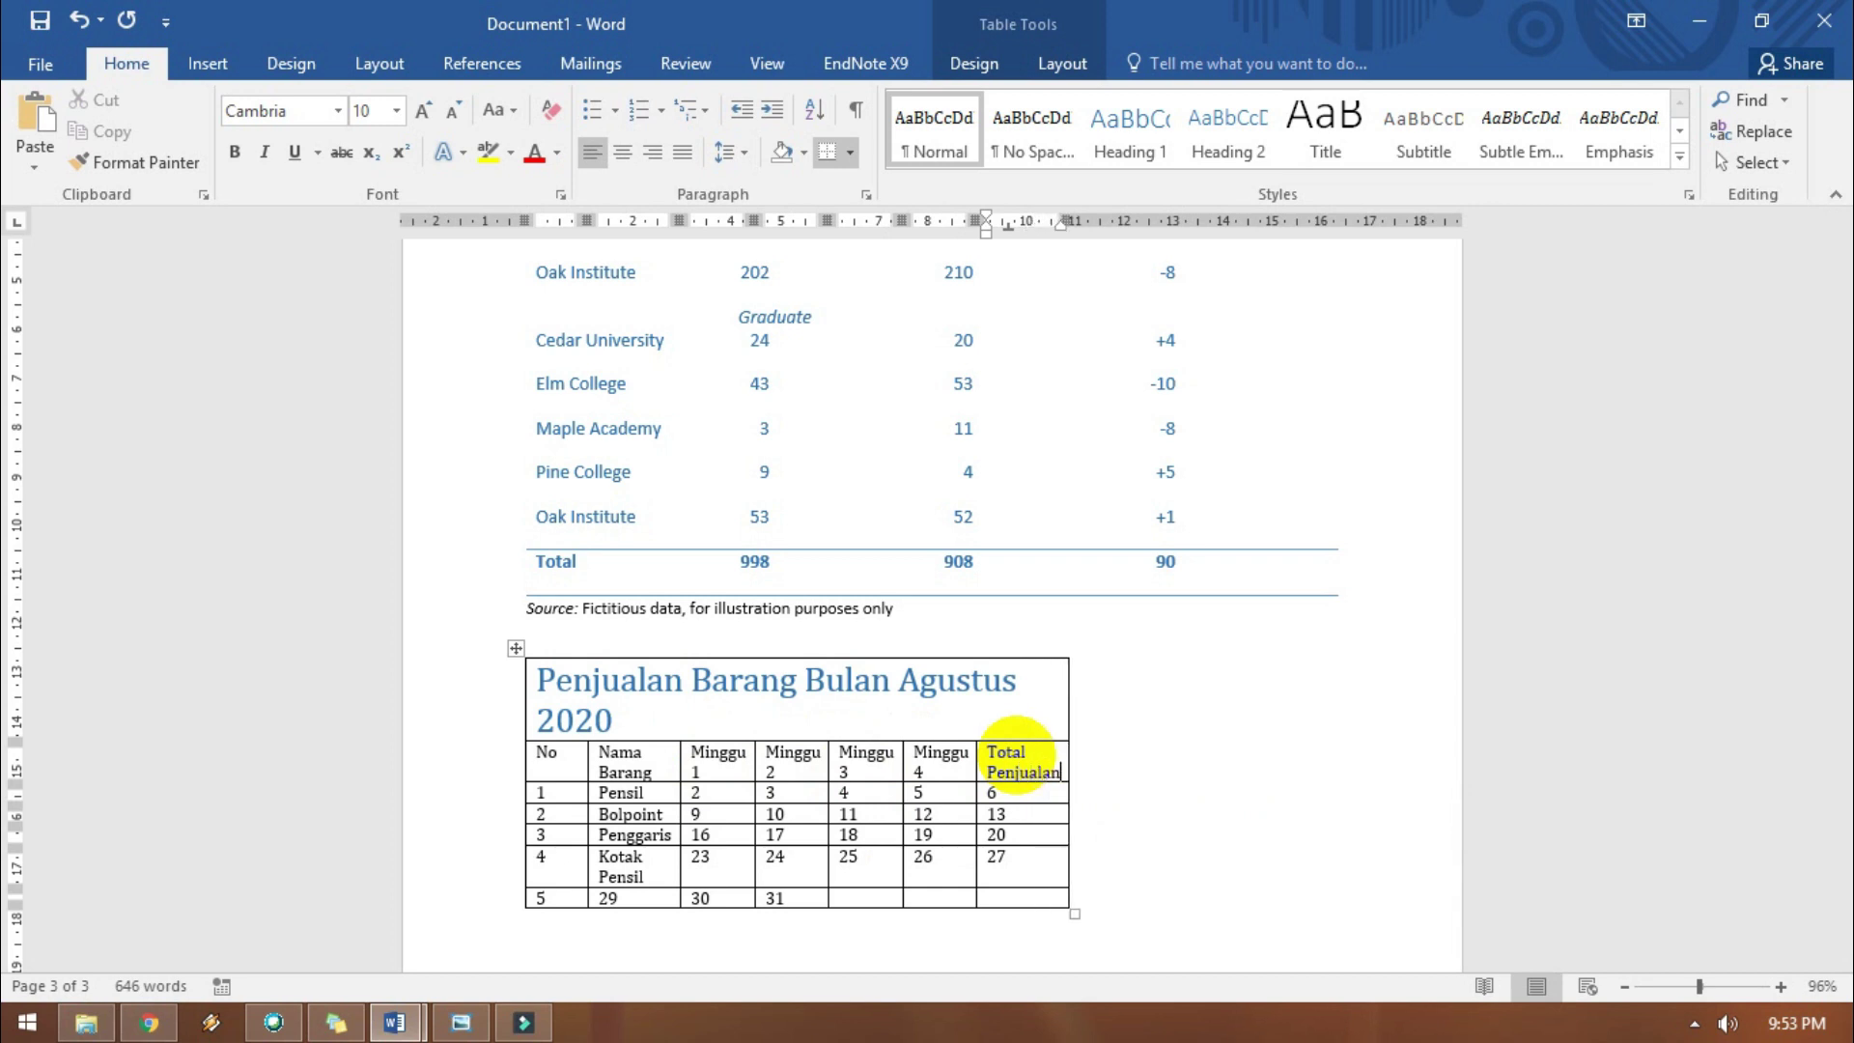
Clear the old numbers from the Total Penjualan column.
click(1007, 835)
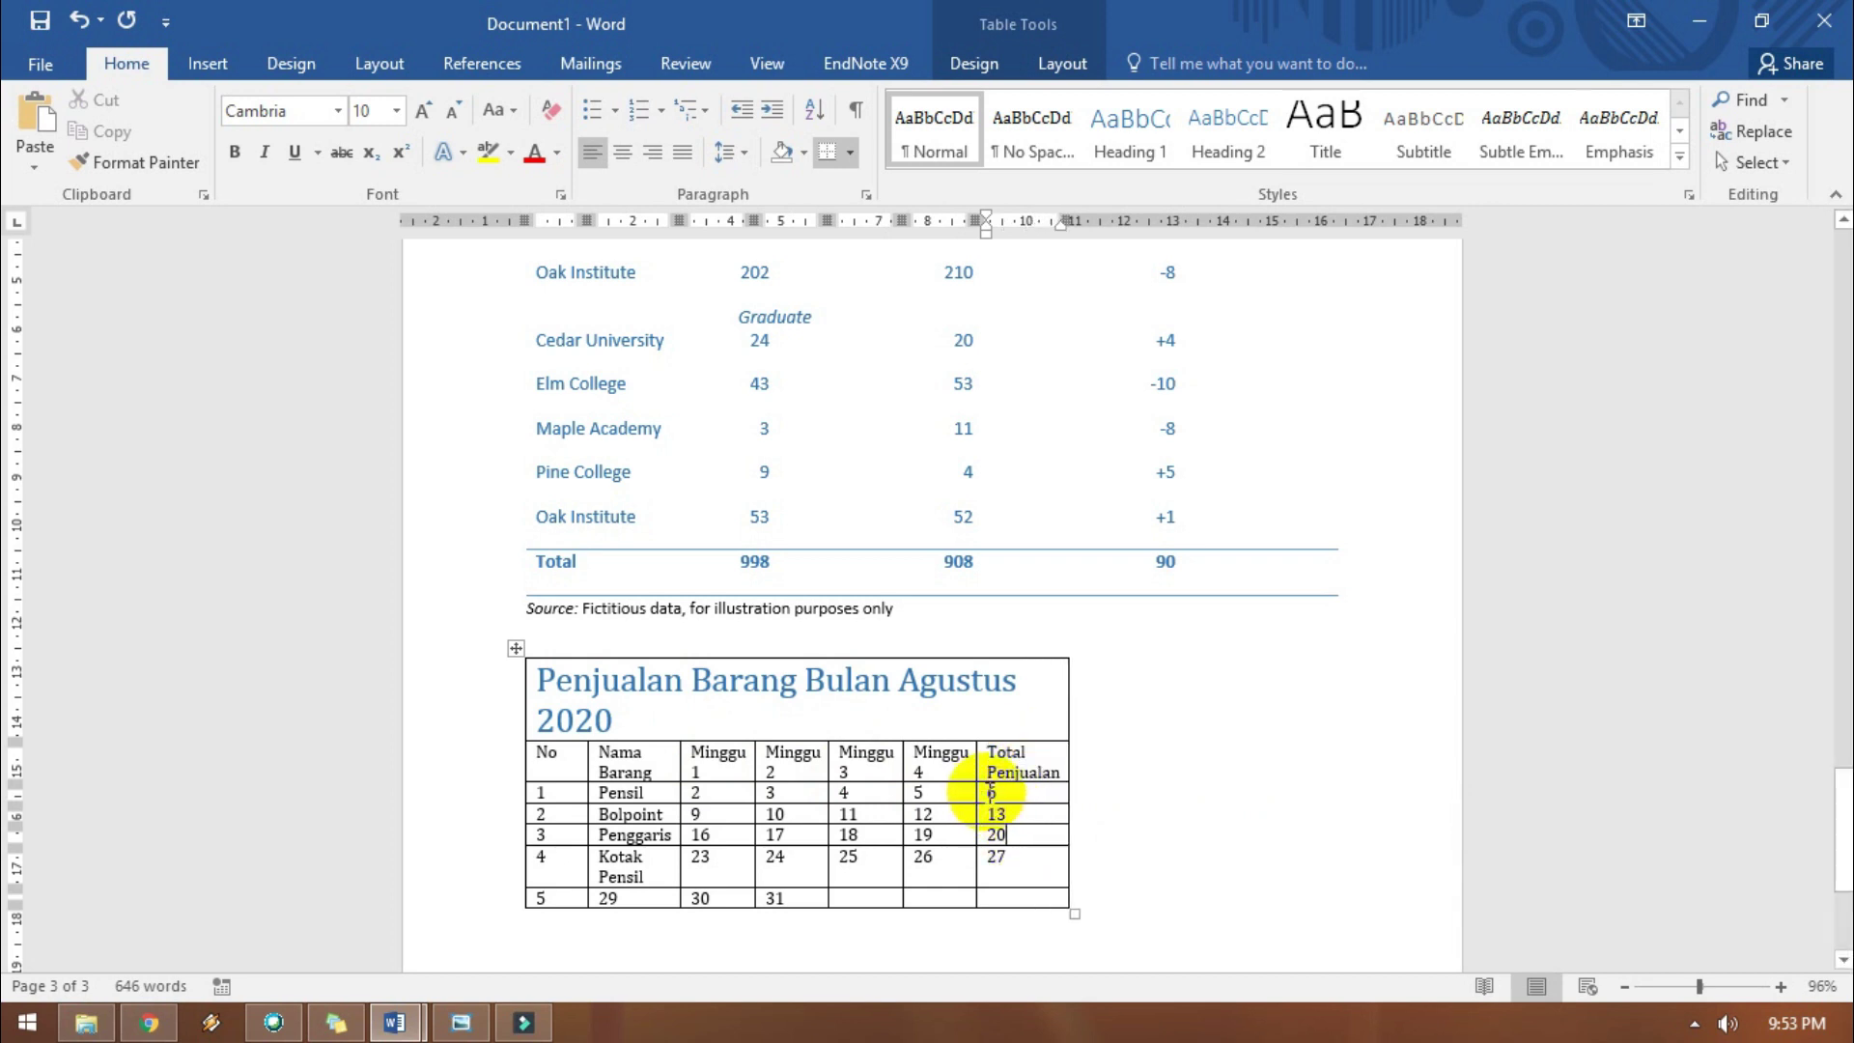
drag(985, 790, 1014, 870)
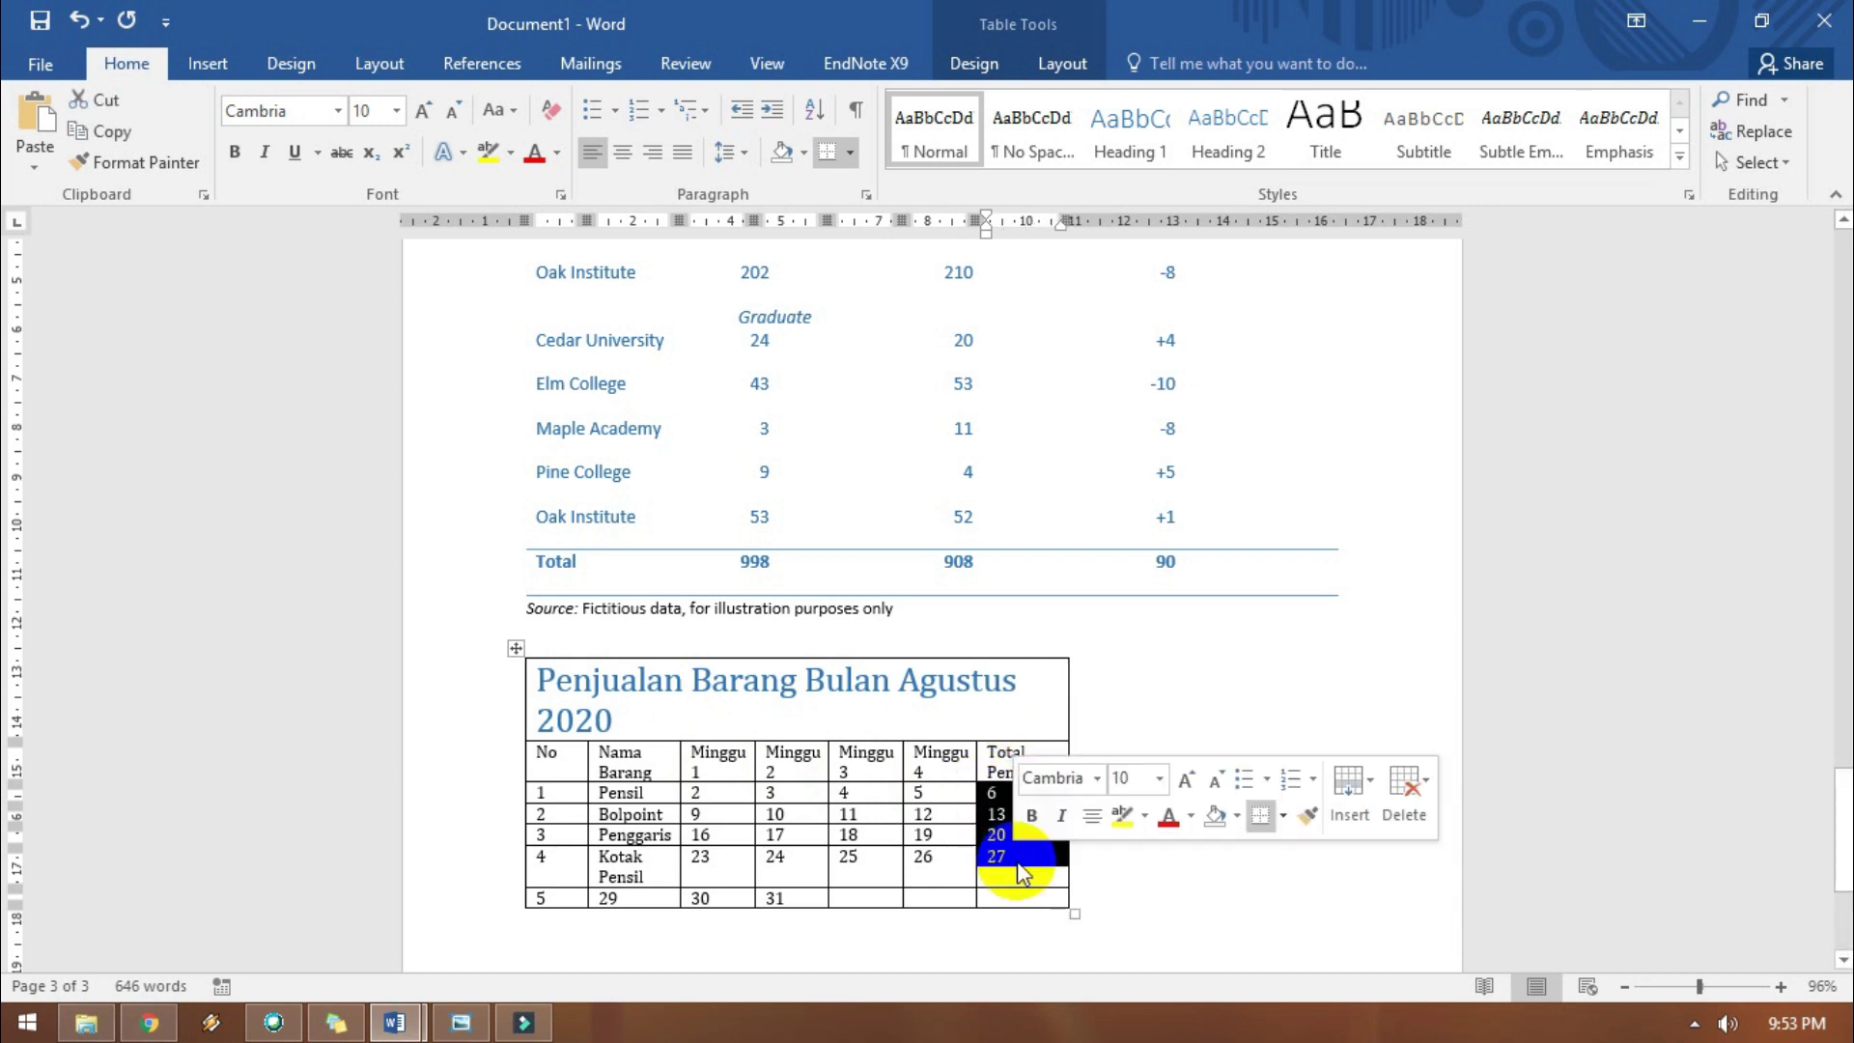
key(Delete)
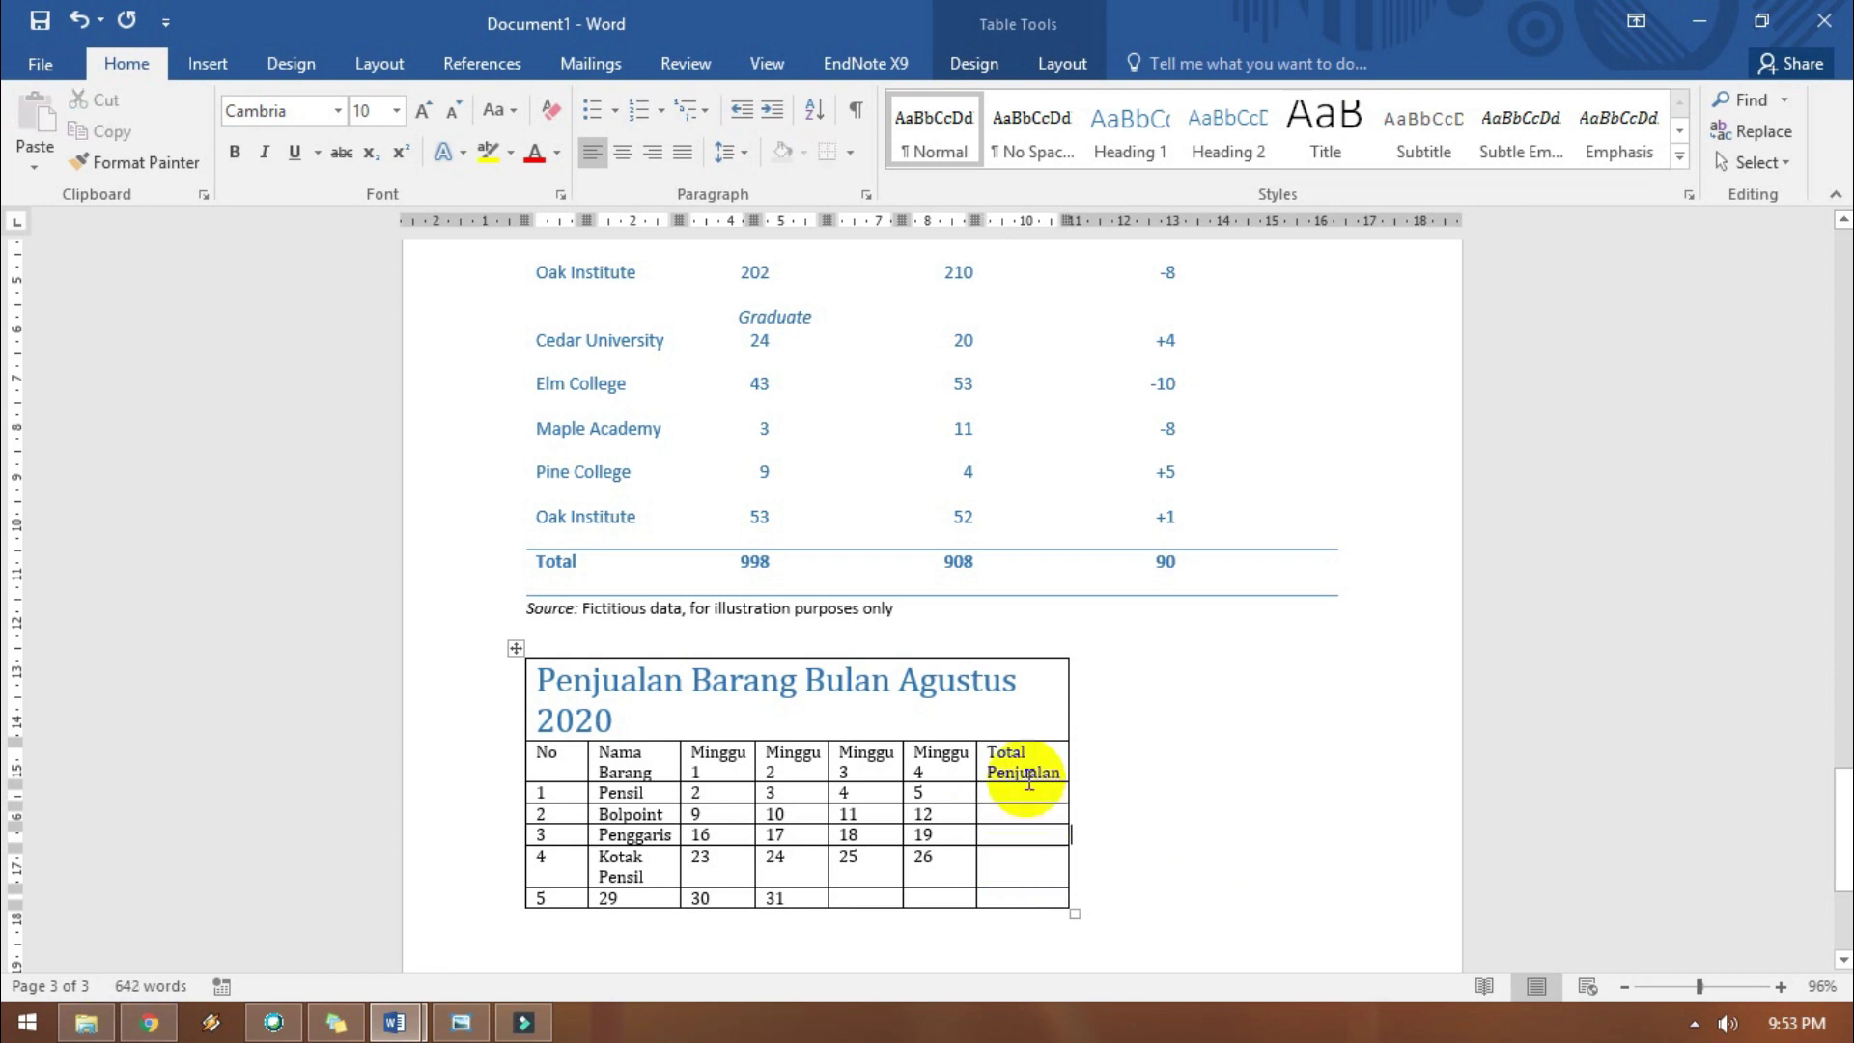
Edit row 5 to read Lem with week values 10 and 11.
click(858, 898)
text(10)
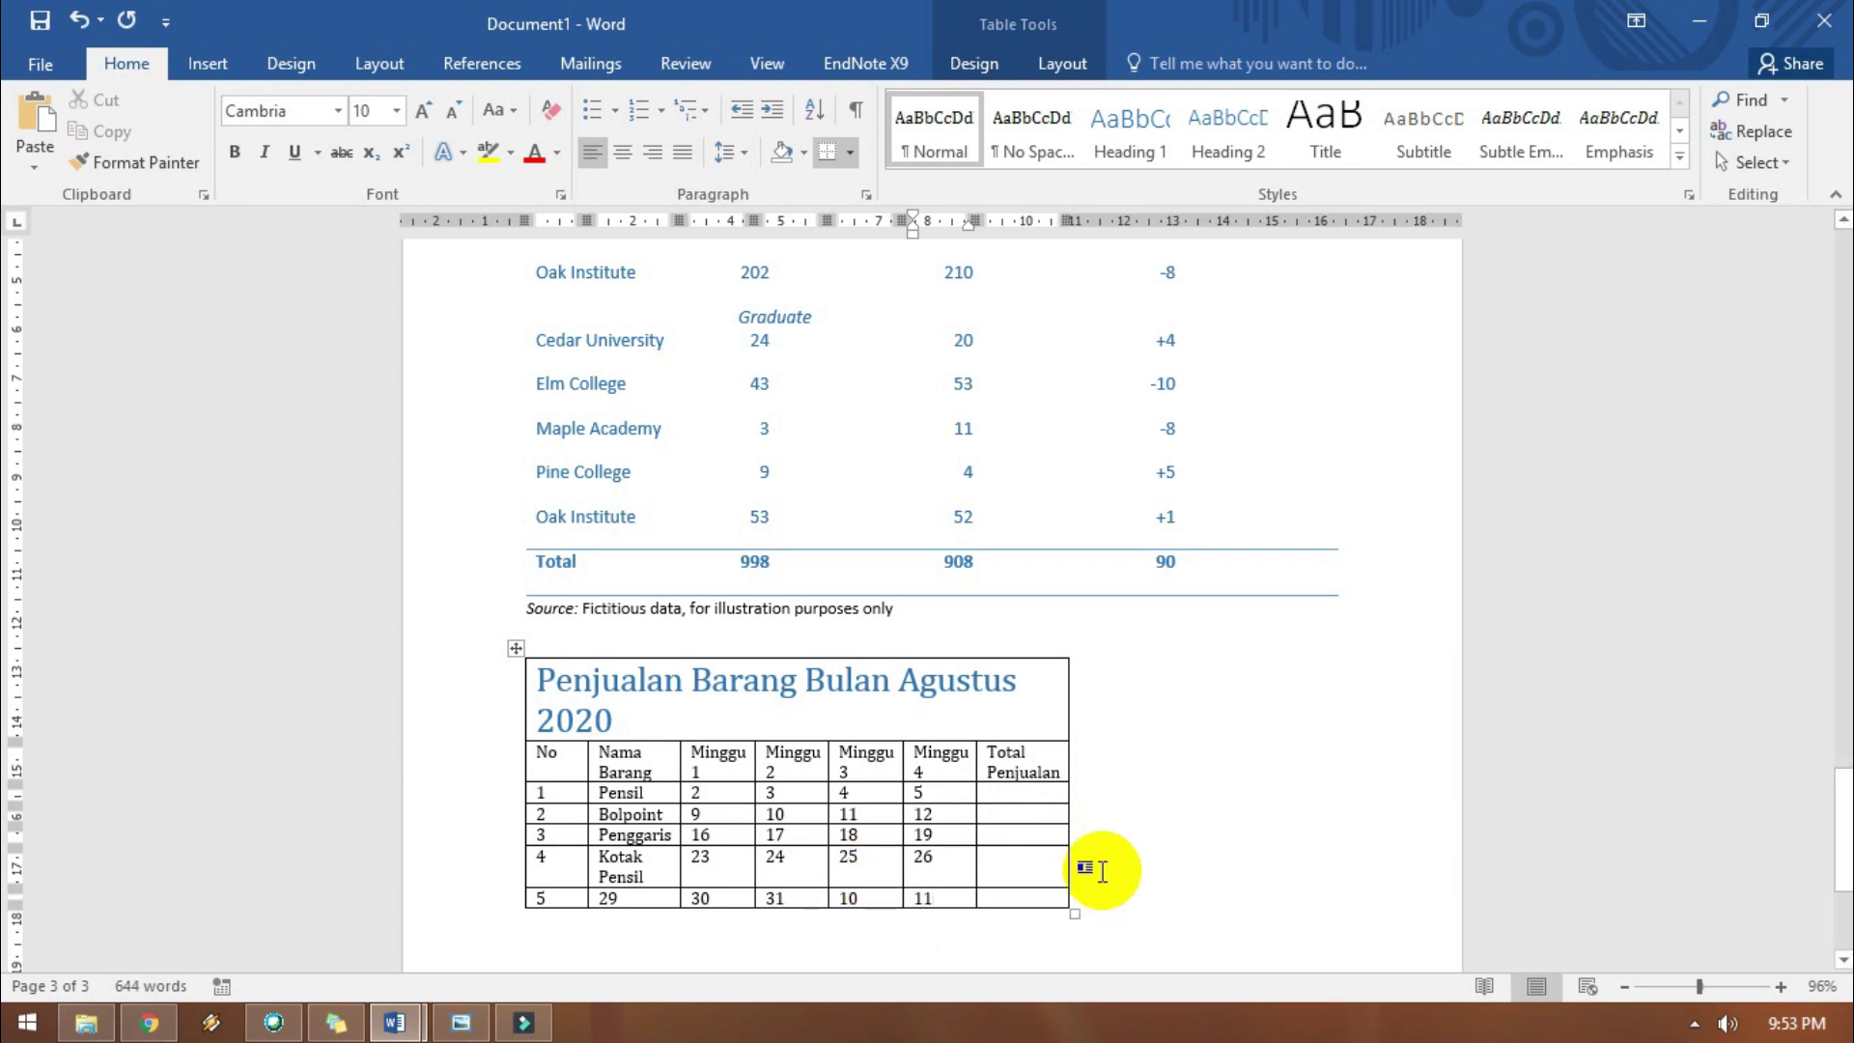
click(662, 905)
key(BackSpace)
key(BackSpace)
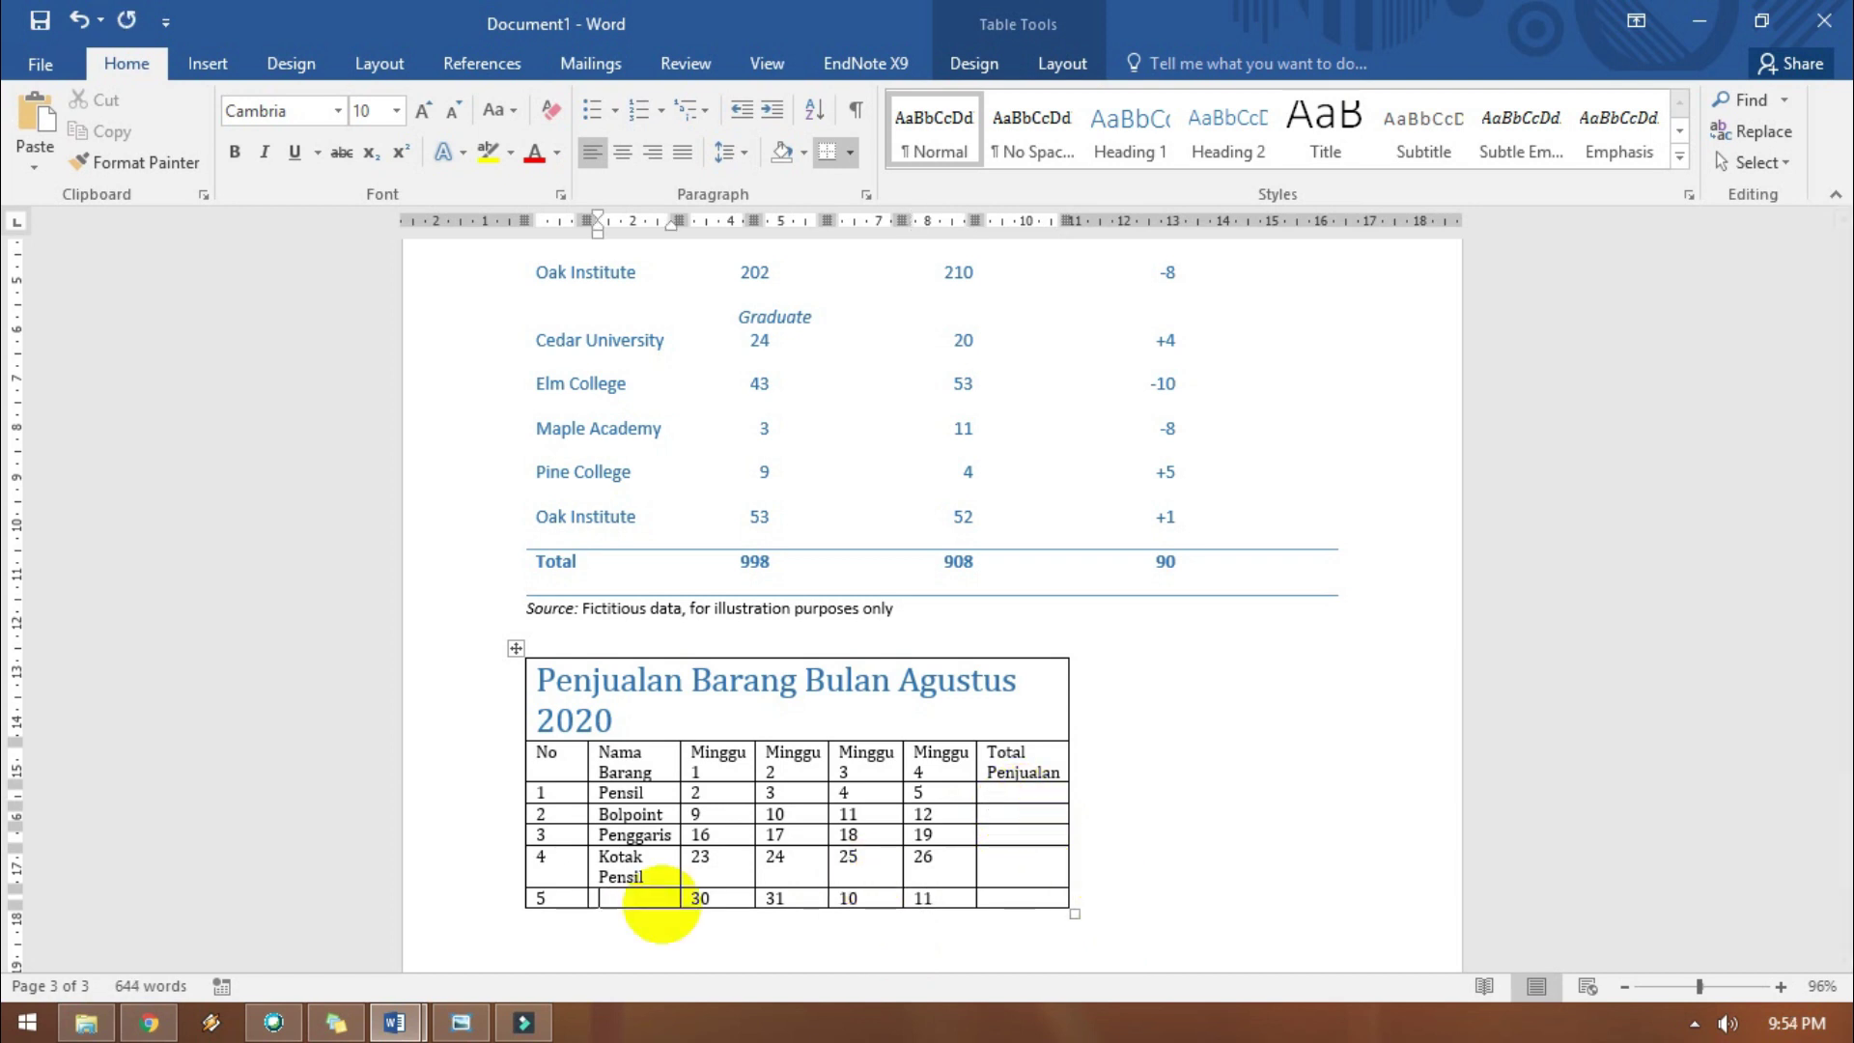
text(Lem)
click(1047, 794)
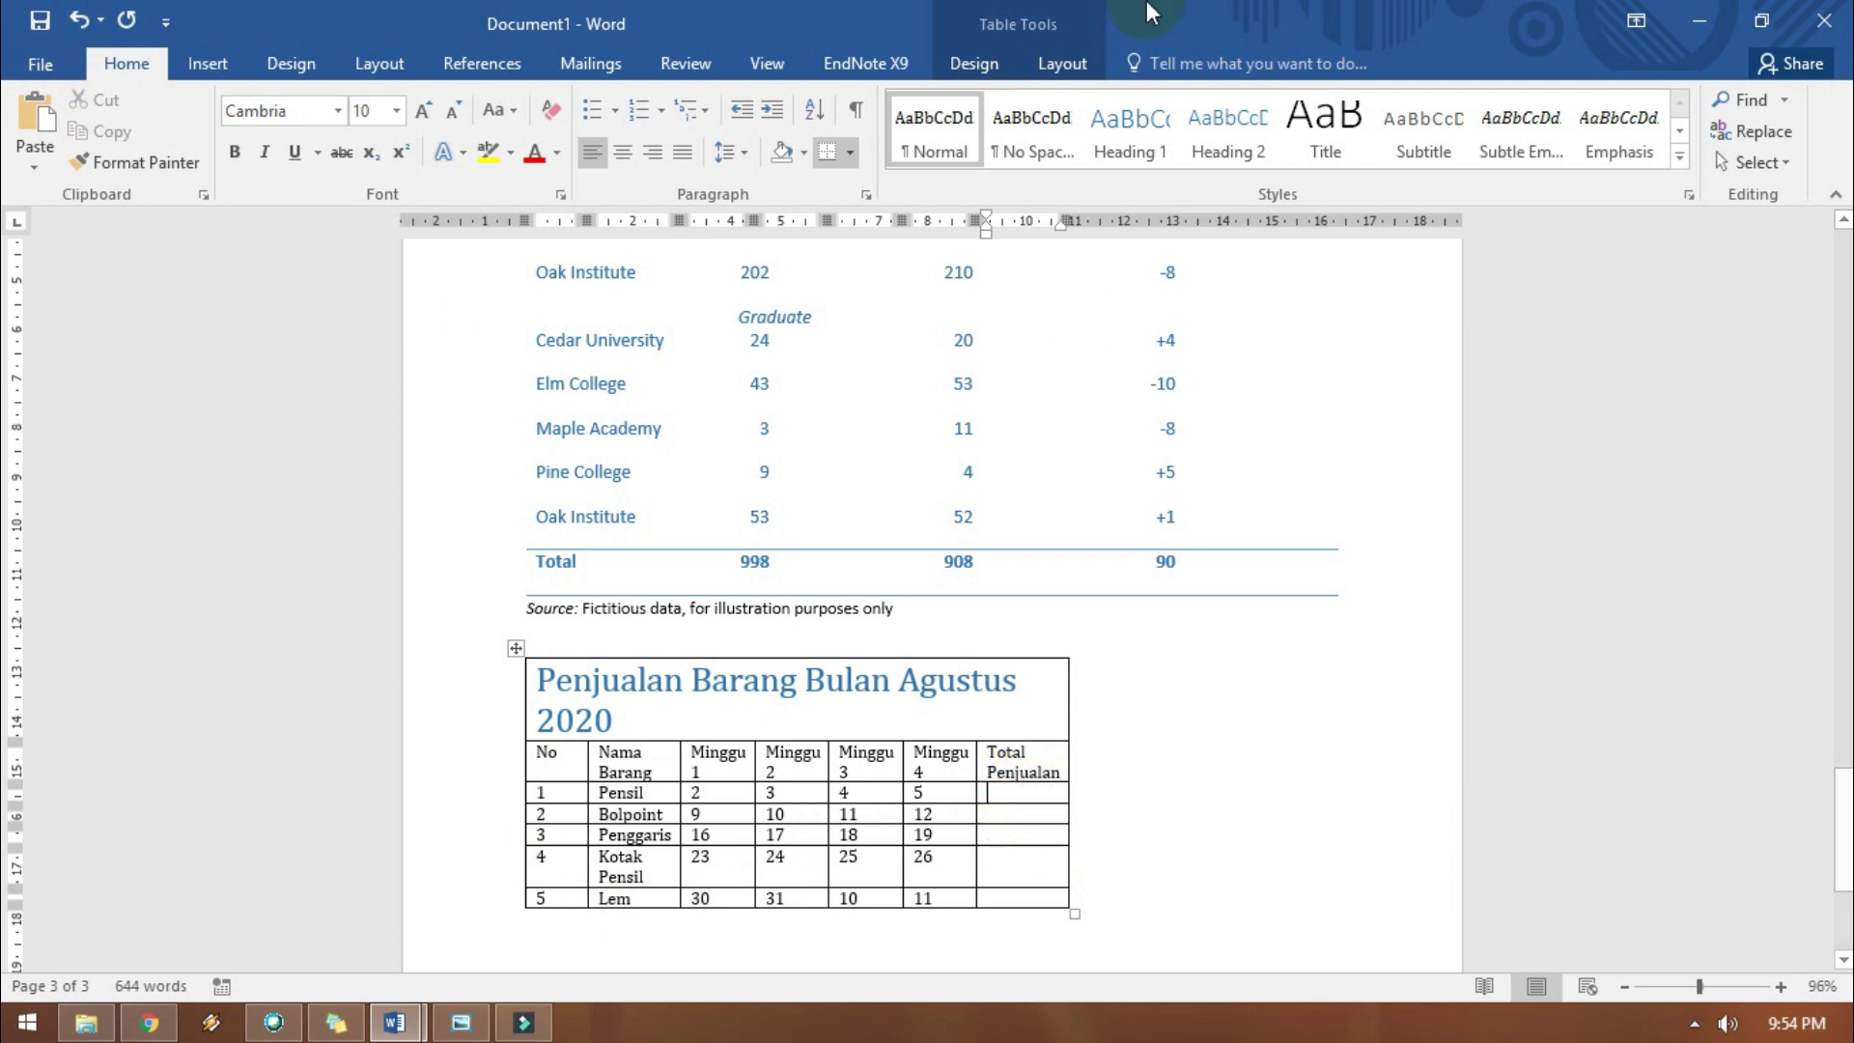
Insert a sum formula in Pensil's Total Penjualan cell, giving 14.
click(1062, 63)
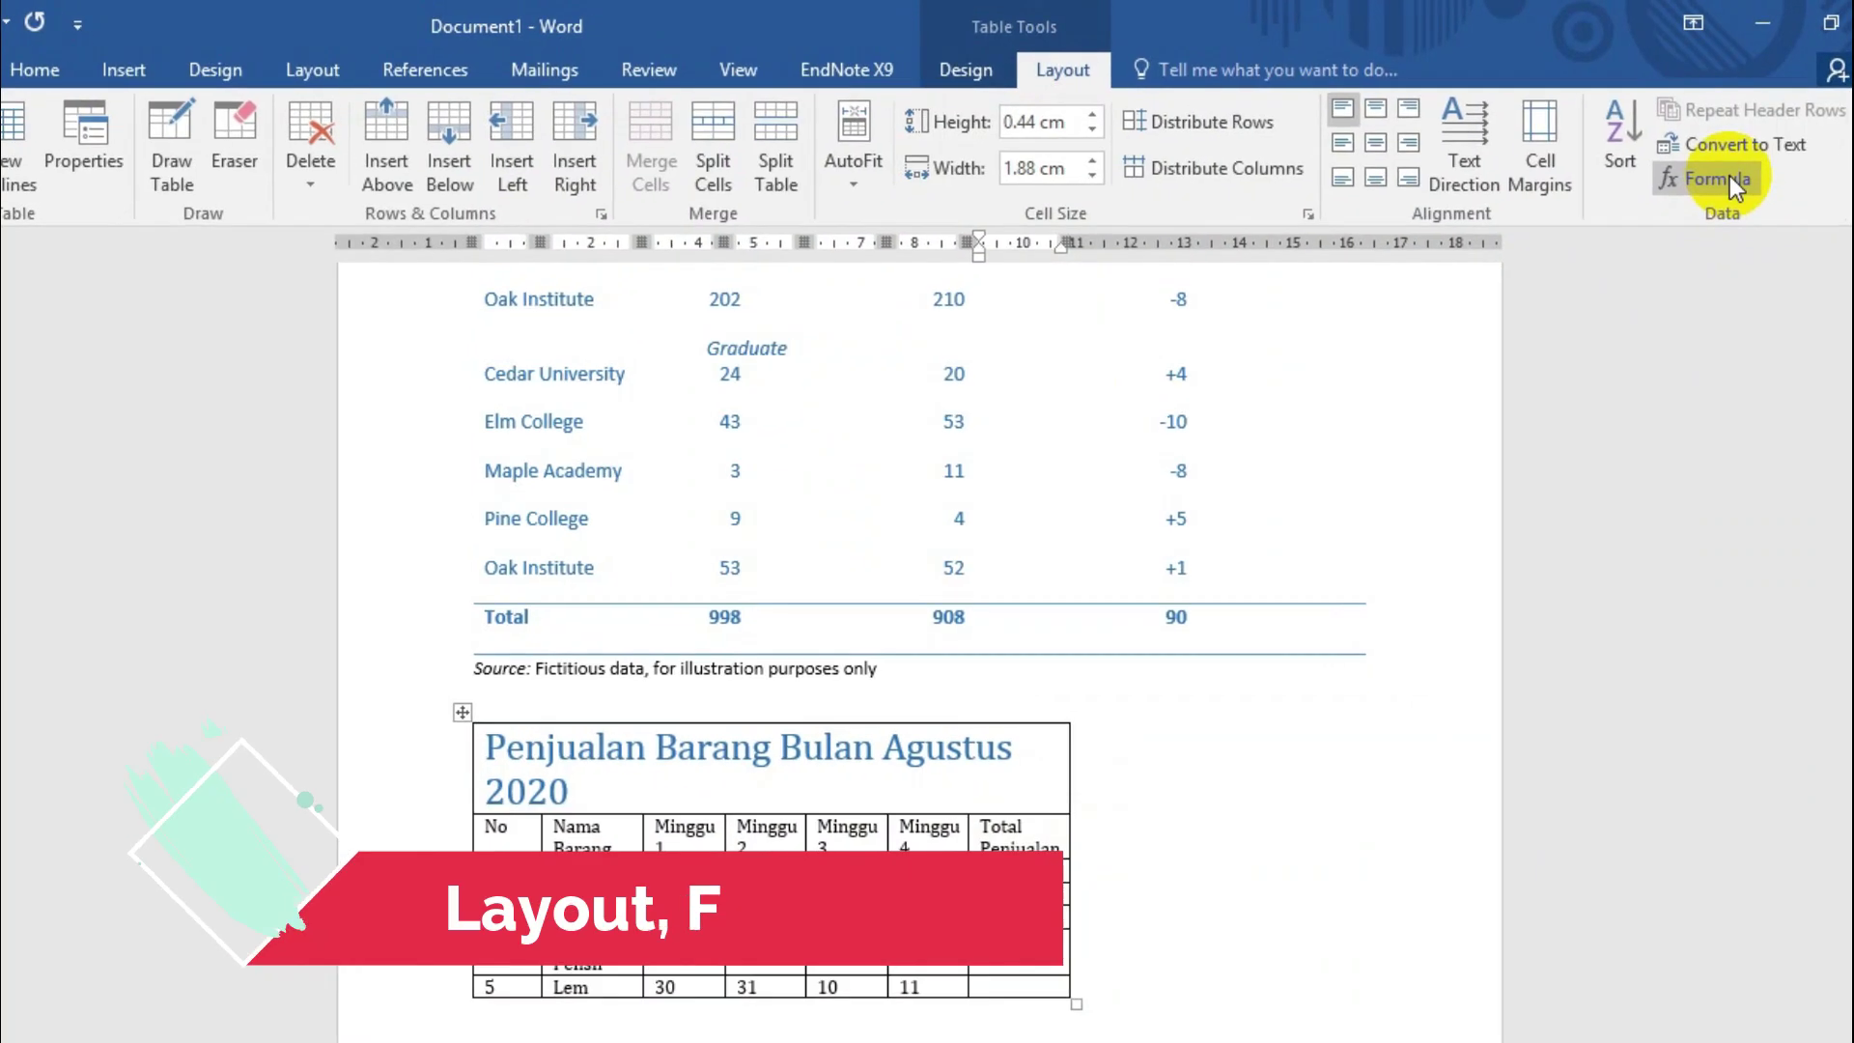
click(1711, 176)
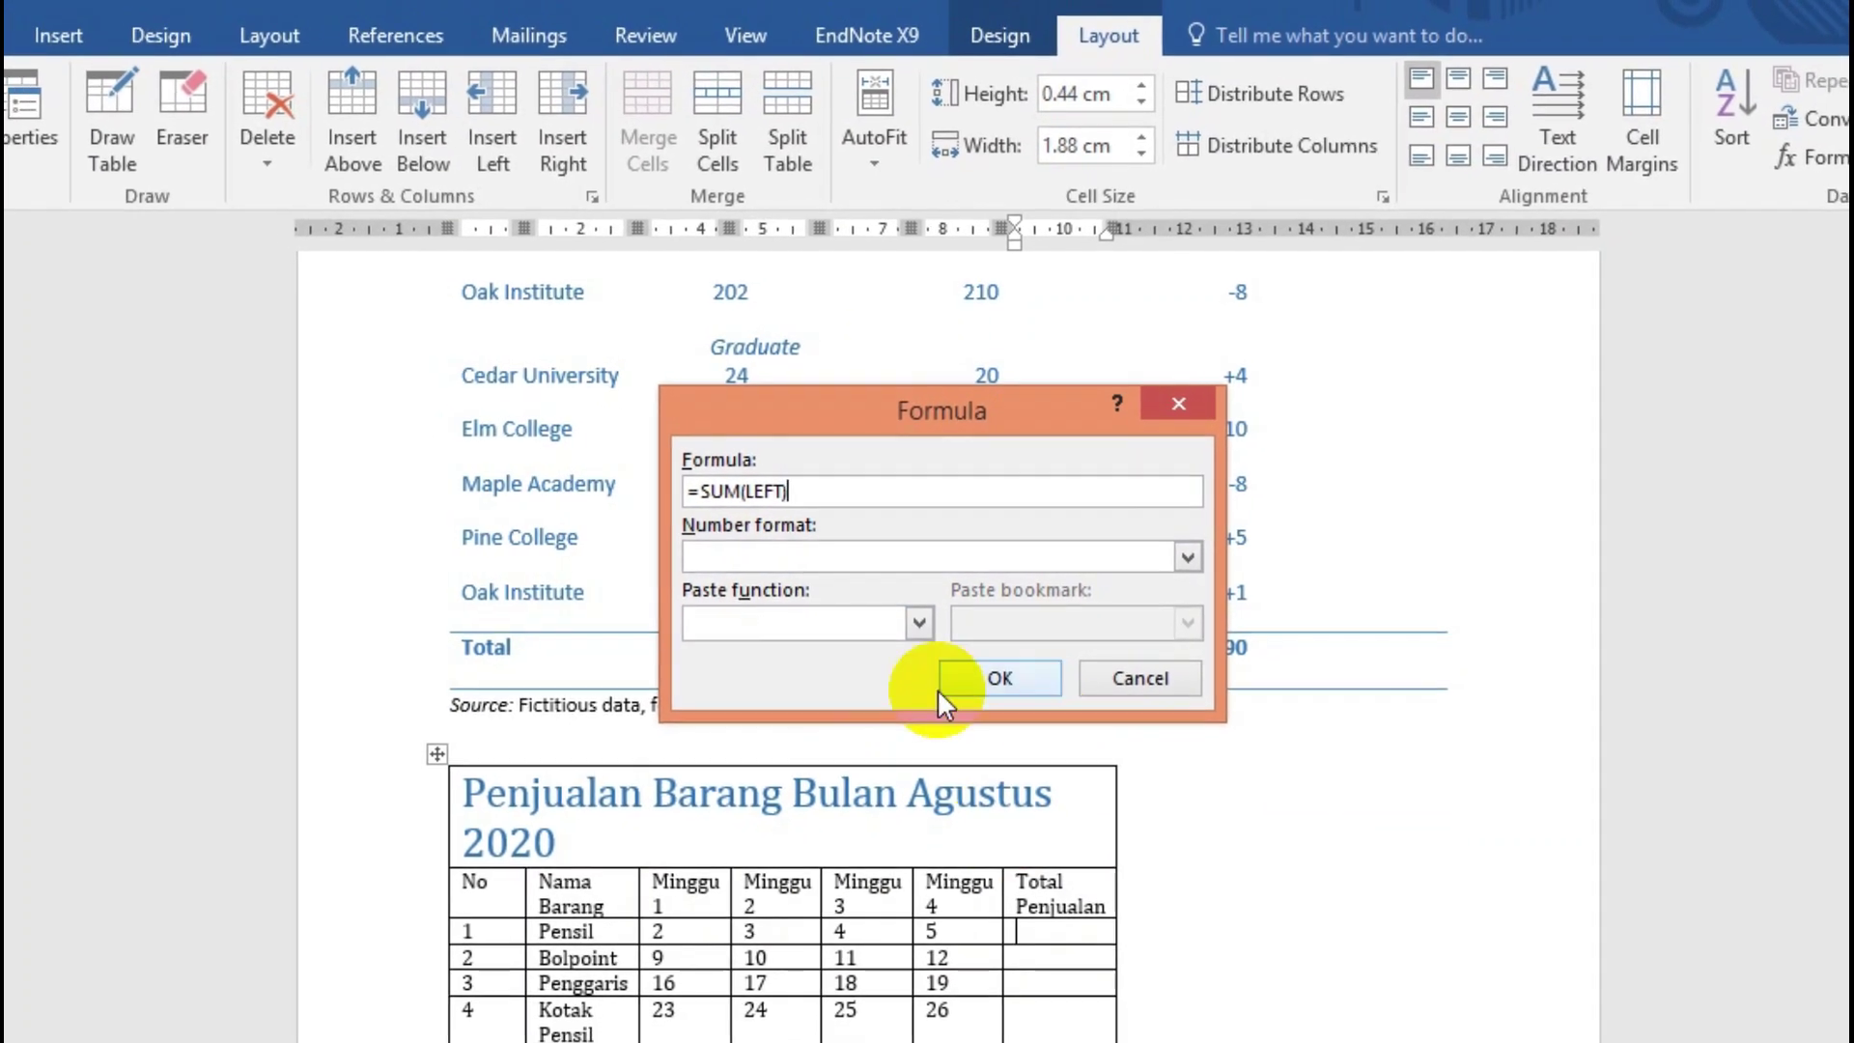
click(1000, 682)
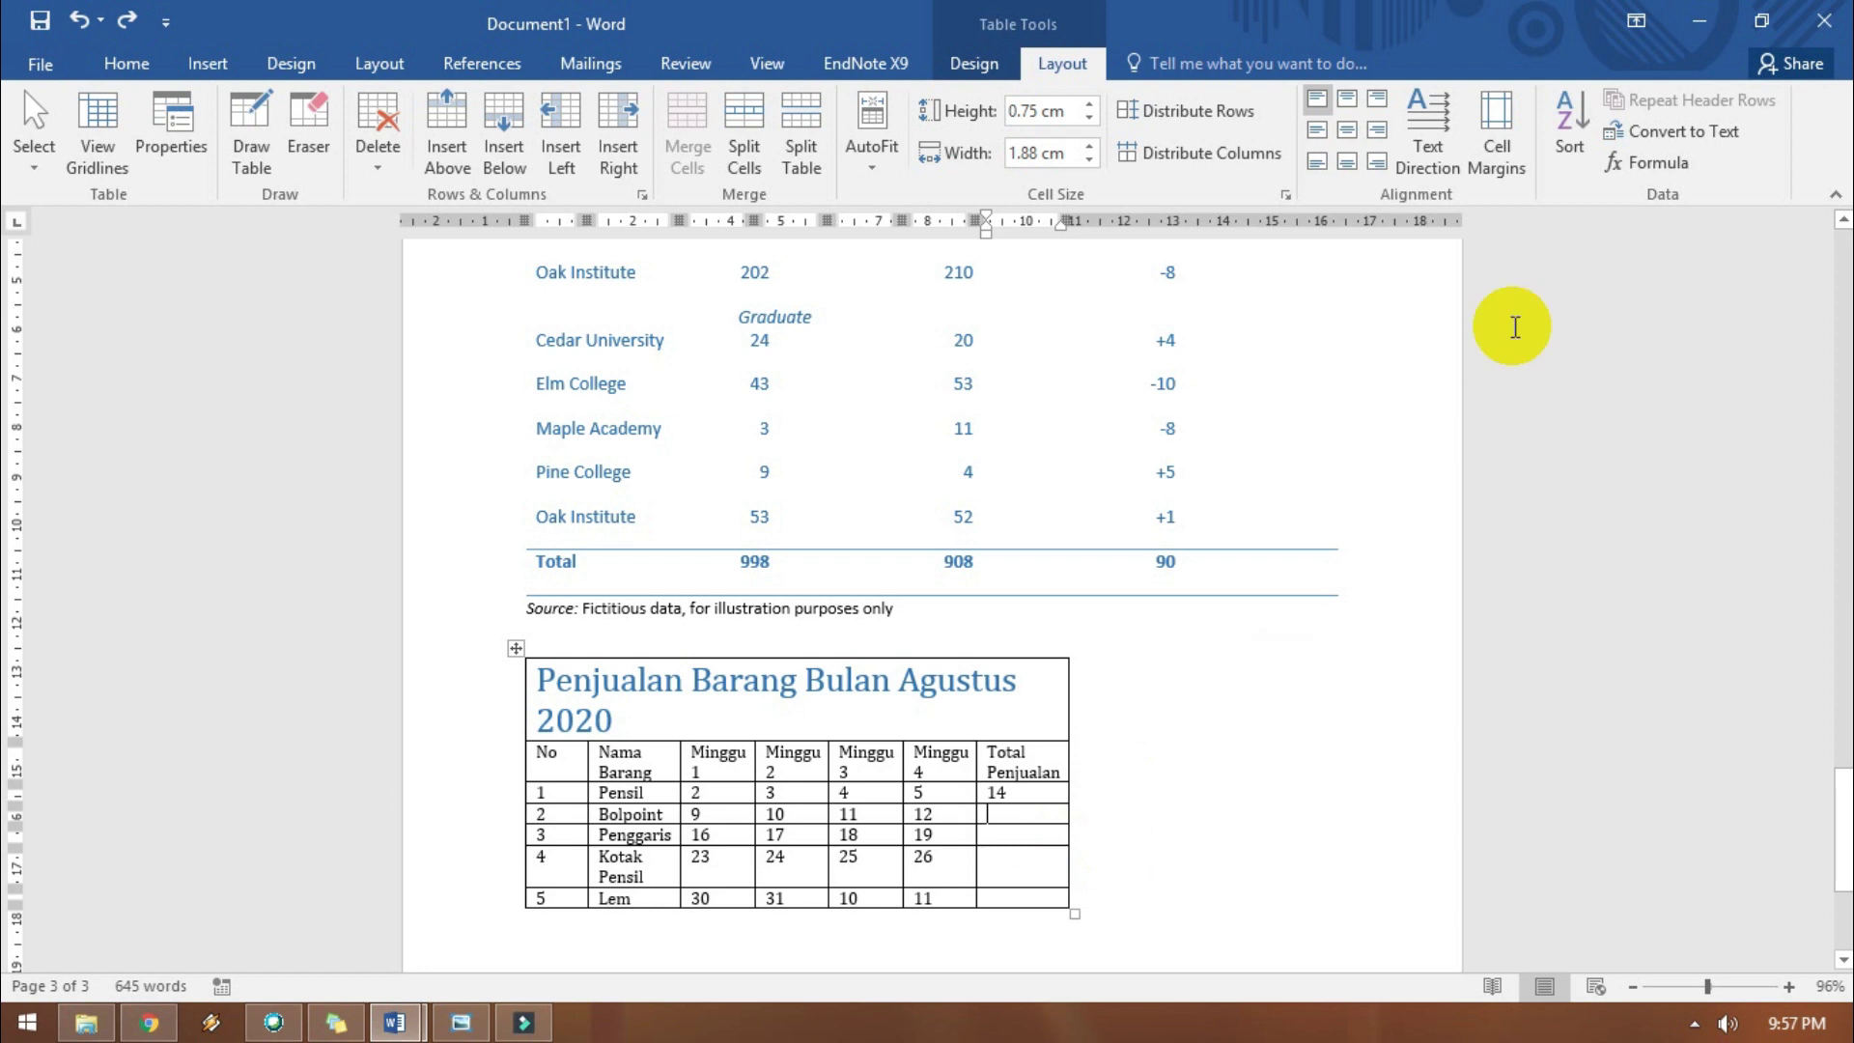
Give Bolpoint's total the formula =SUM(LEFT) to add its weekly figures.
click(1635, 172)
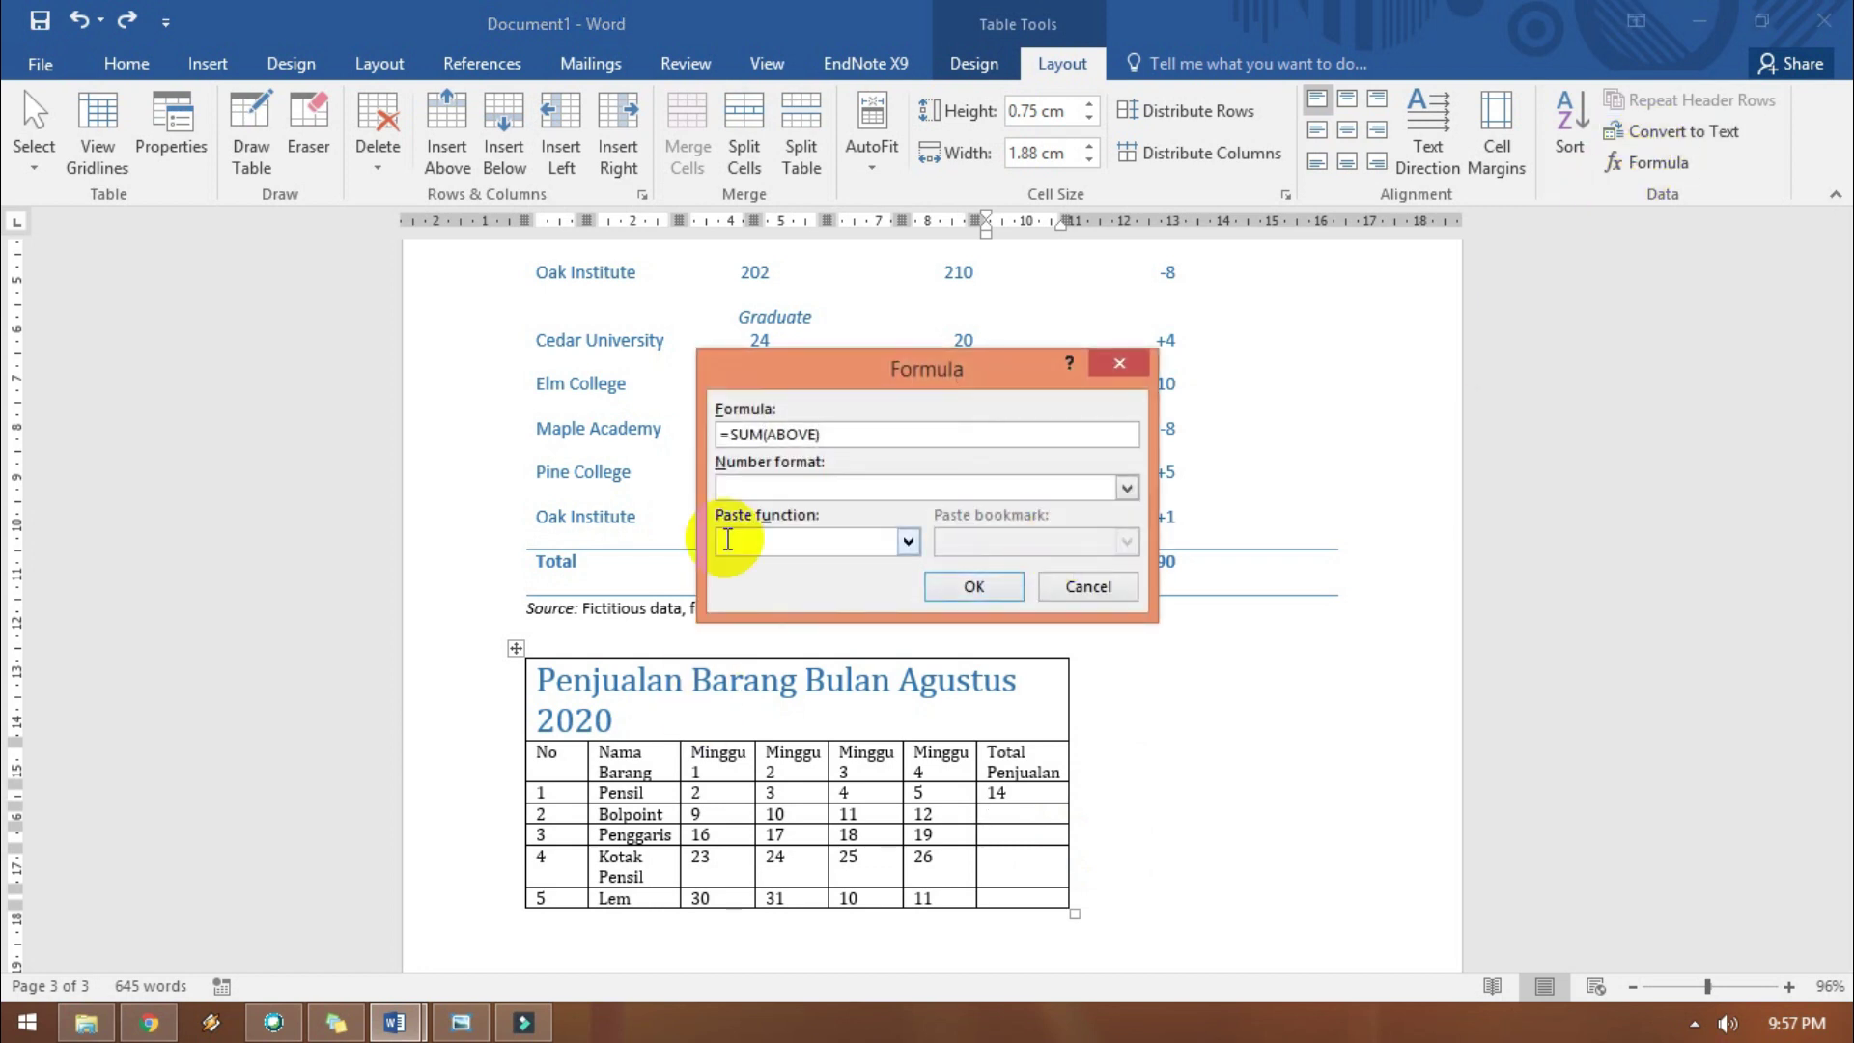
click(811, 434)
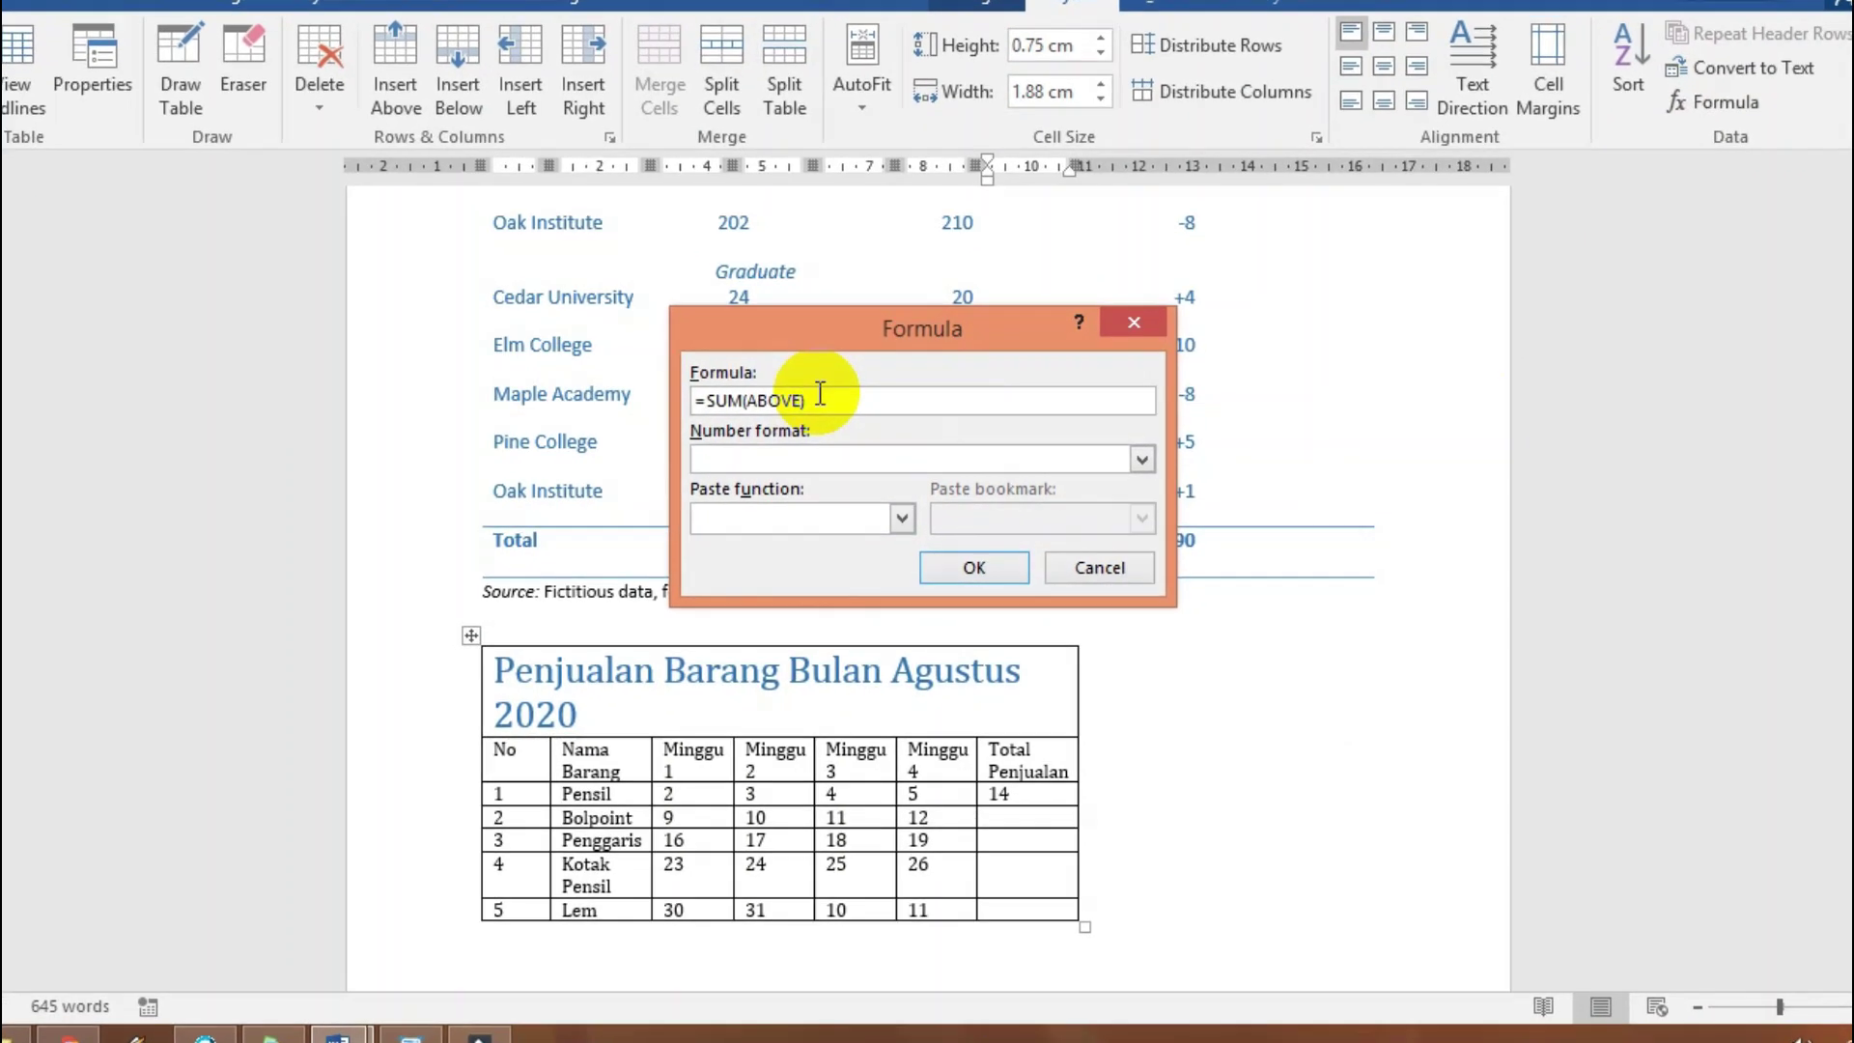
key(BackSpace)
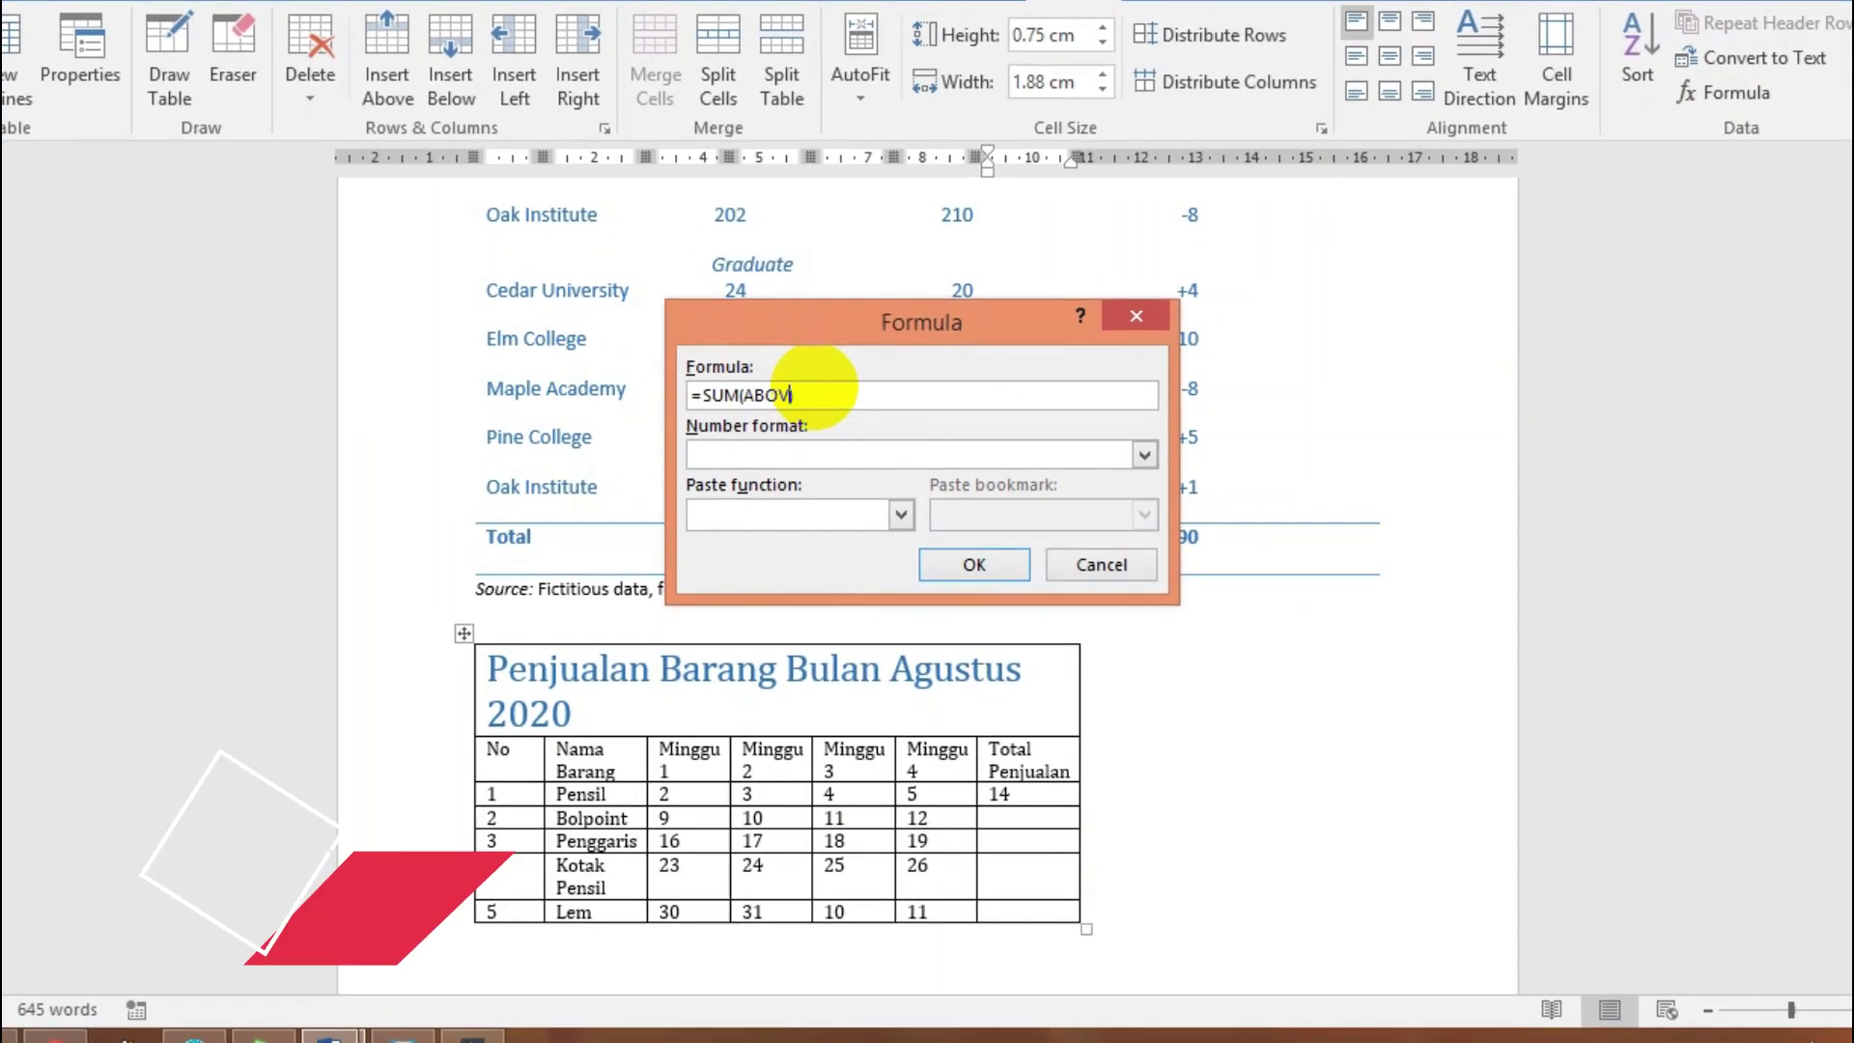
key(BackSpace)
key(BackSpace)
key(BackSpace)
key(BackSpace)
key(BackSpace)
text(LEFT)
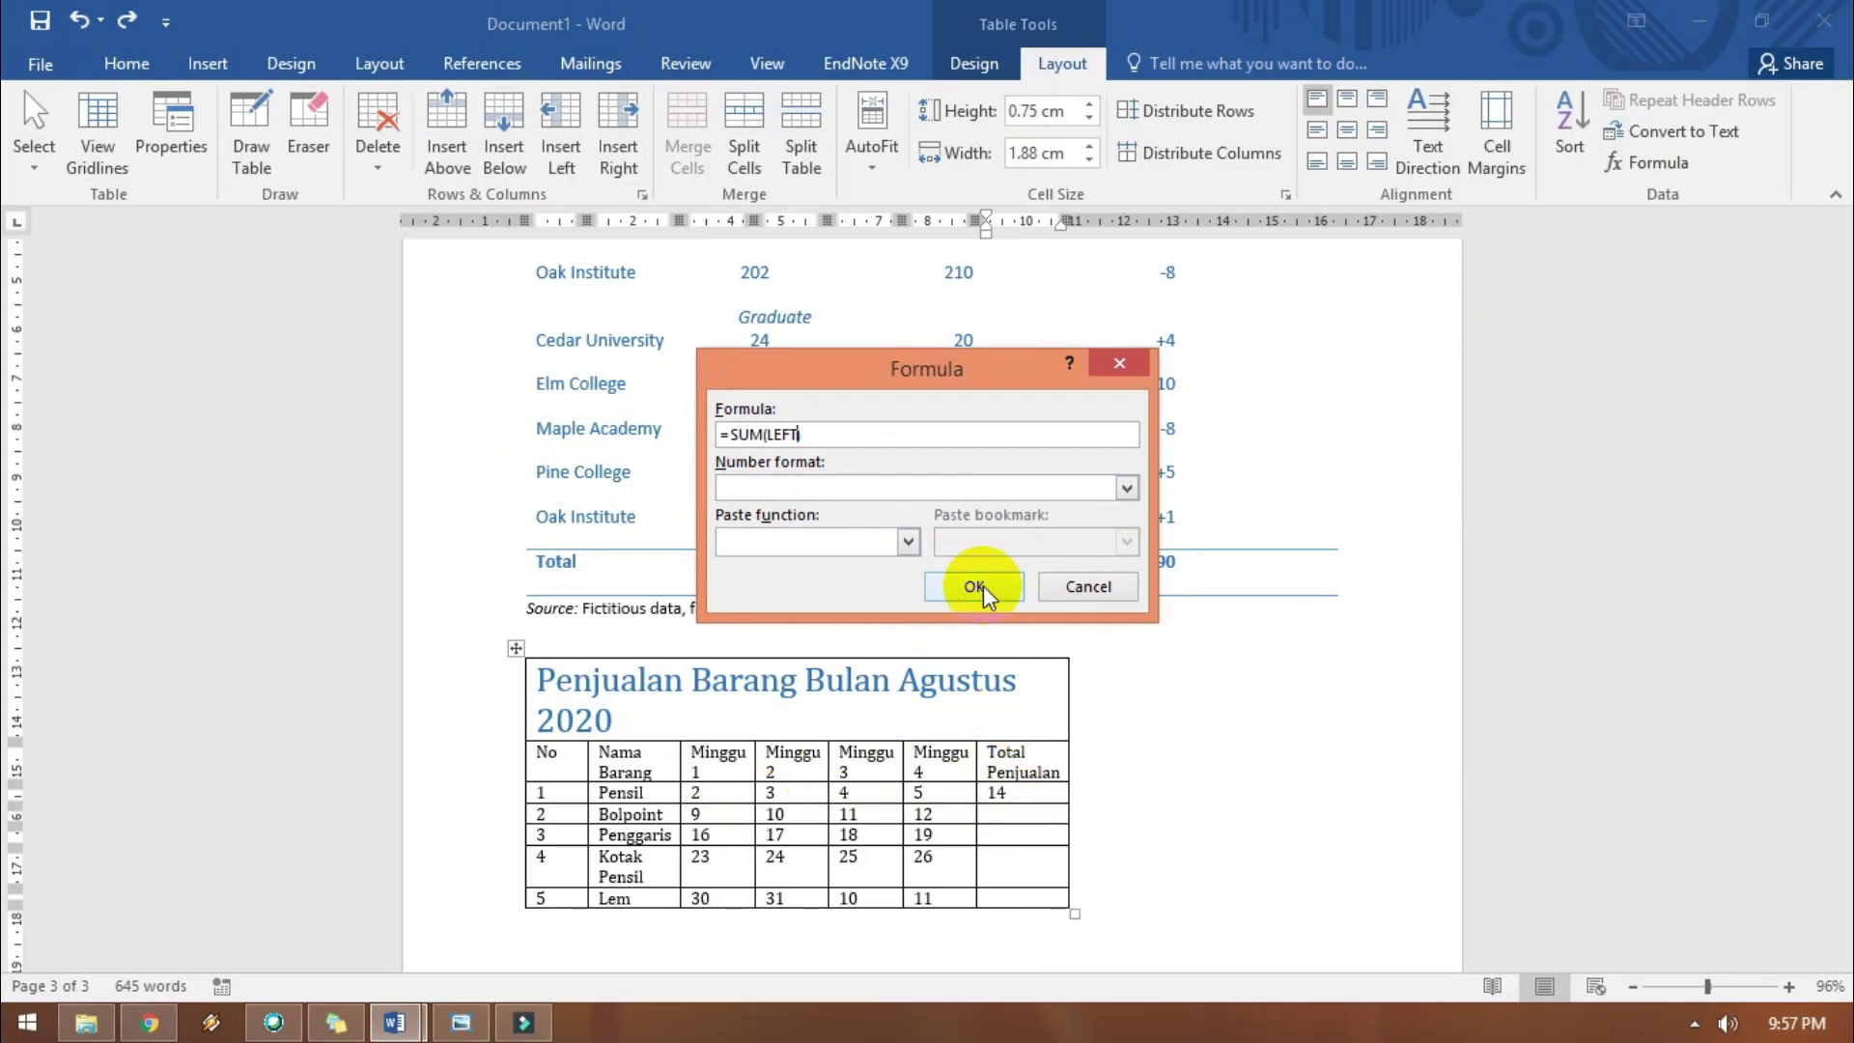
click(976, 586)
scroll(1015, 666, down, 3)
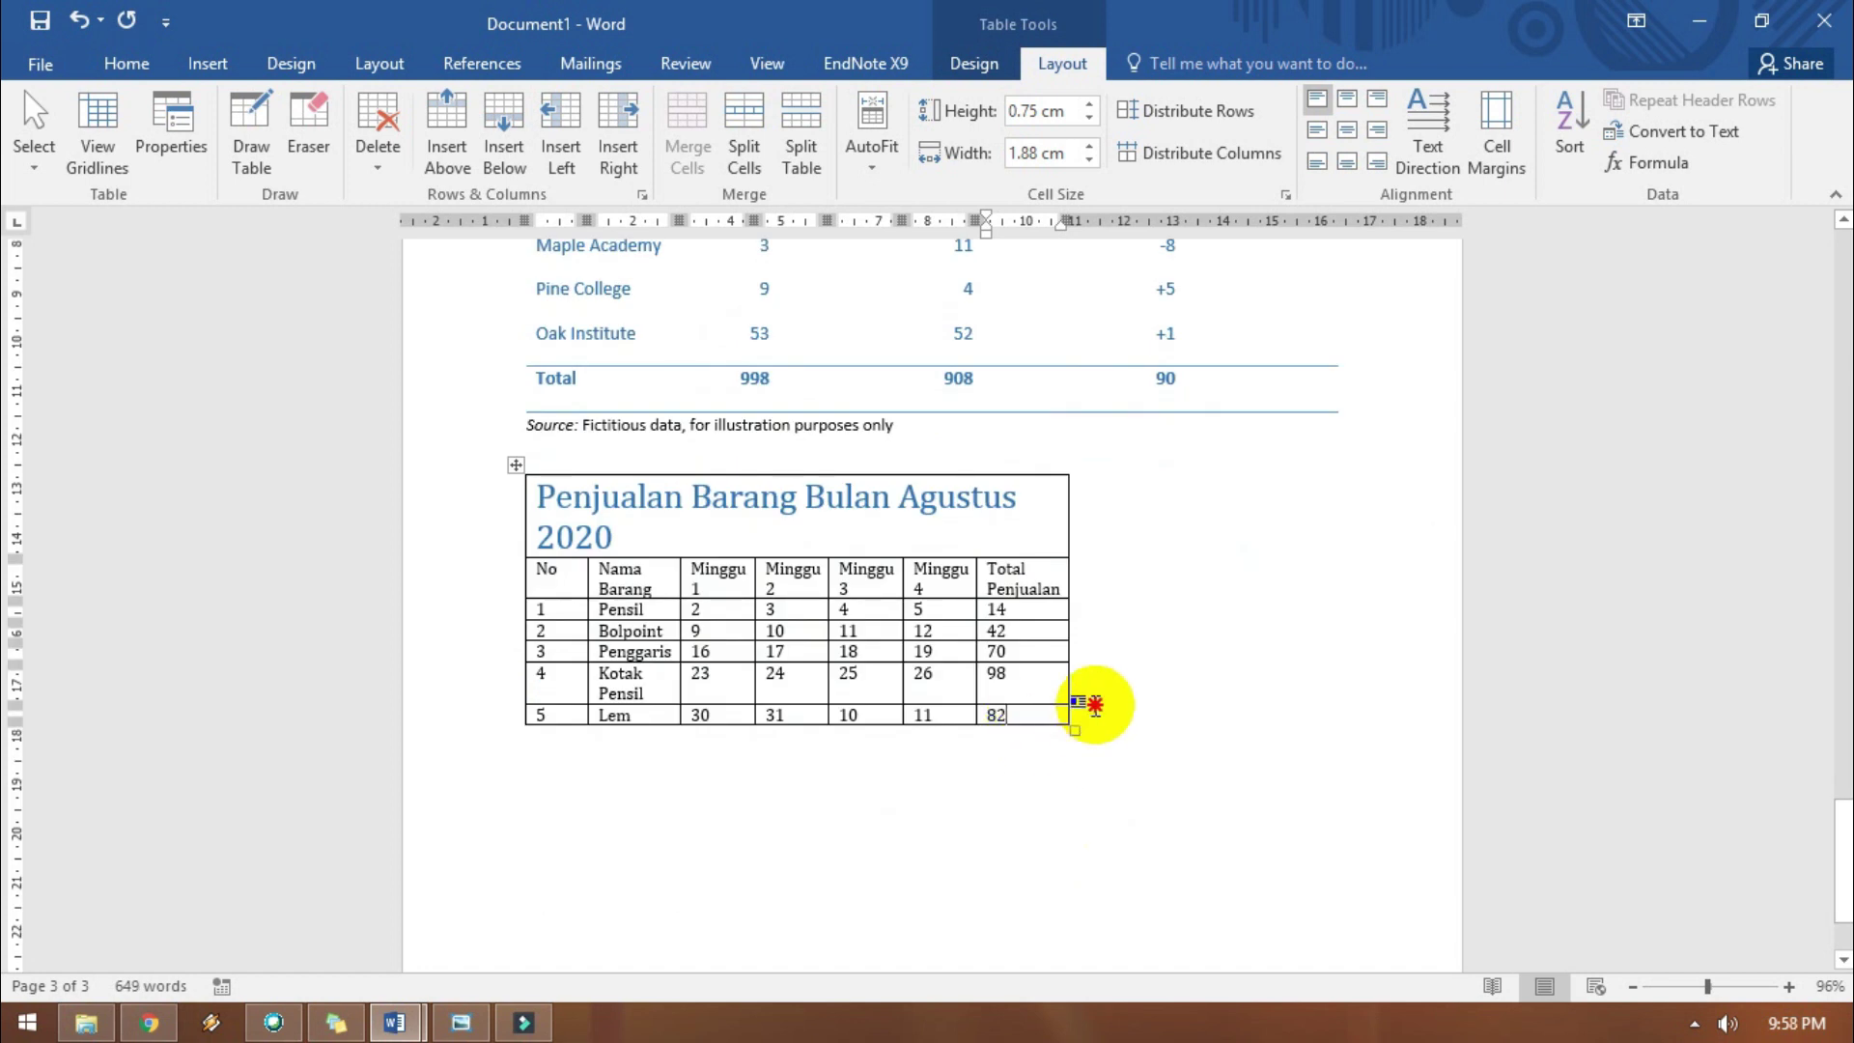
Add a Total row below row 5 and merge its first two cells.
click(1094, 706)
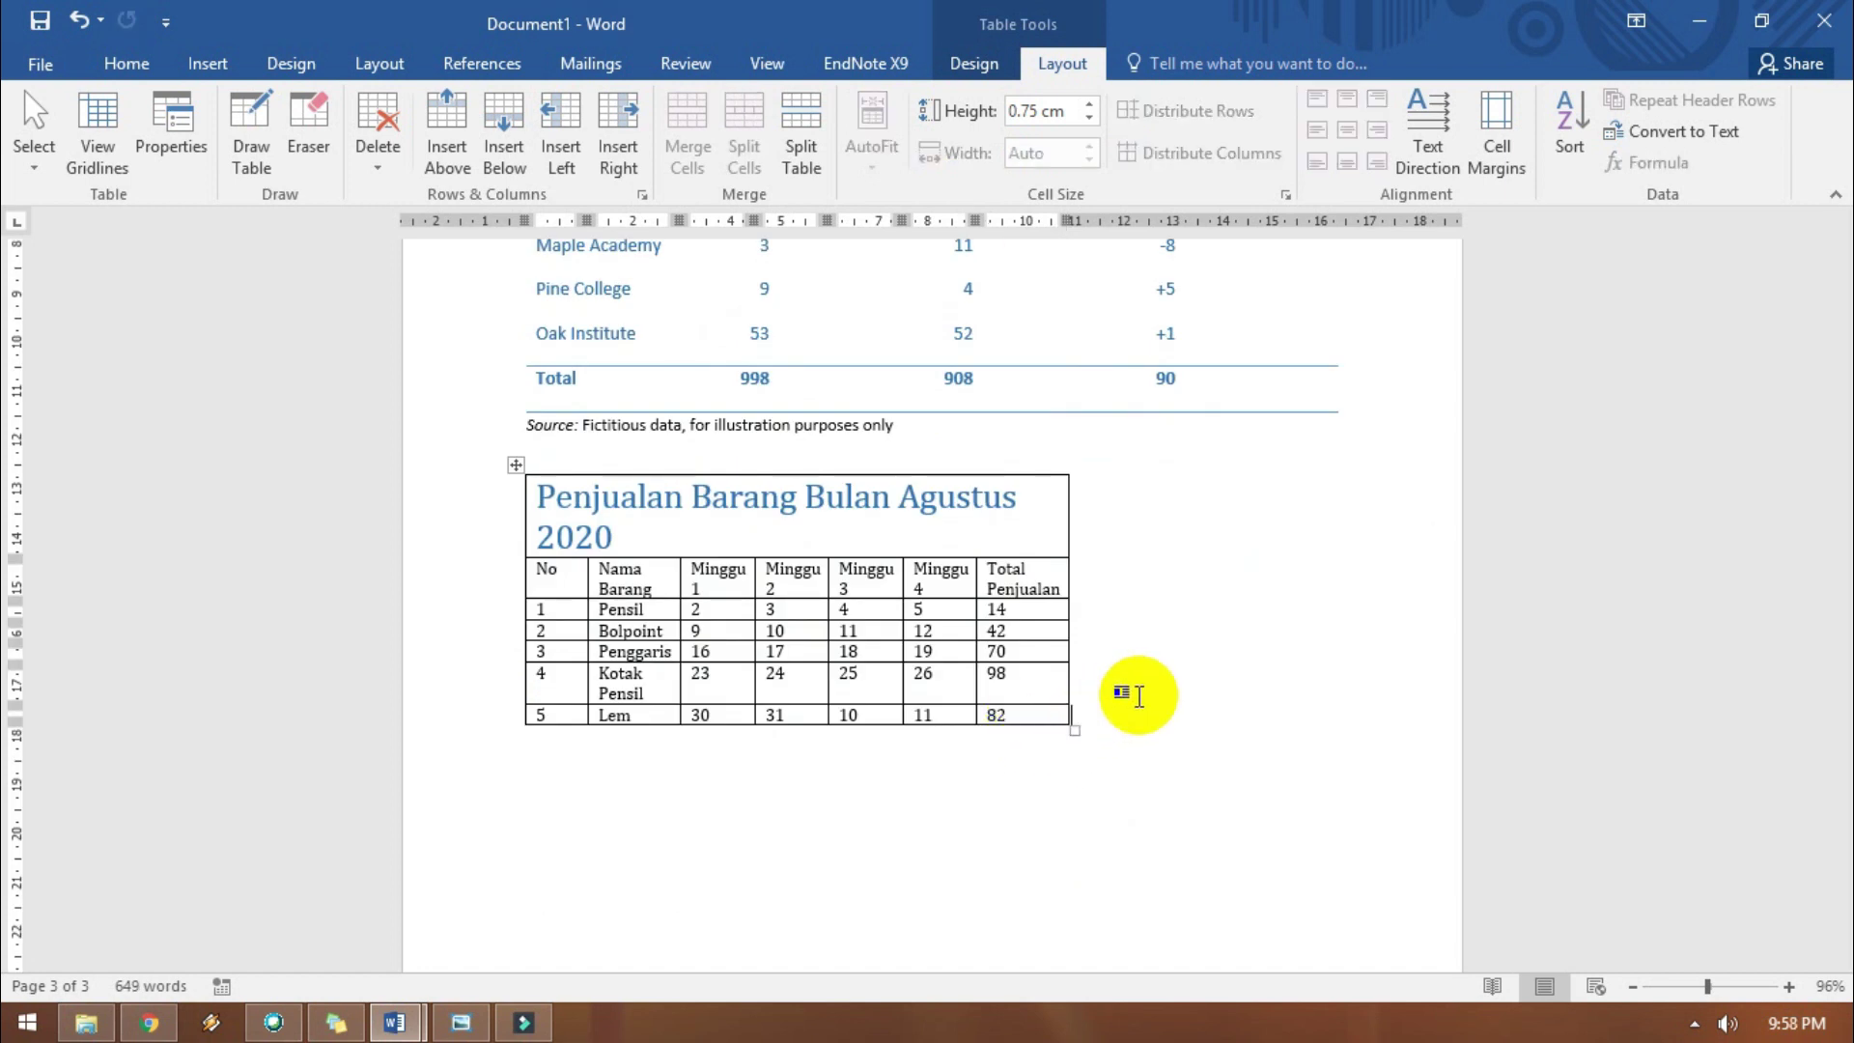
key(Return)
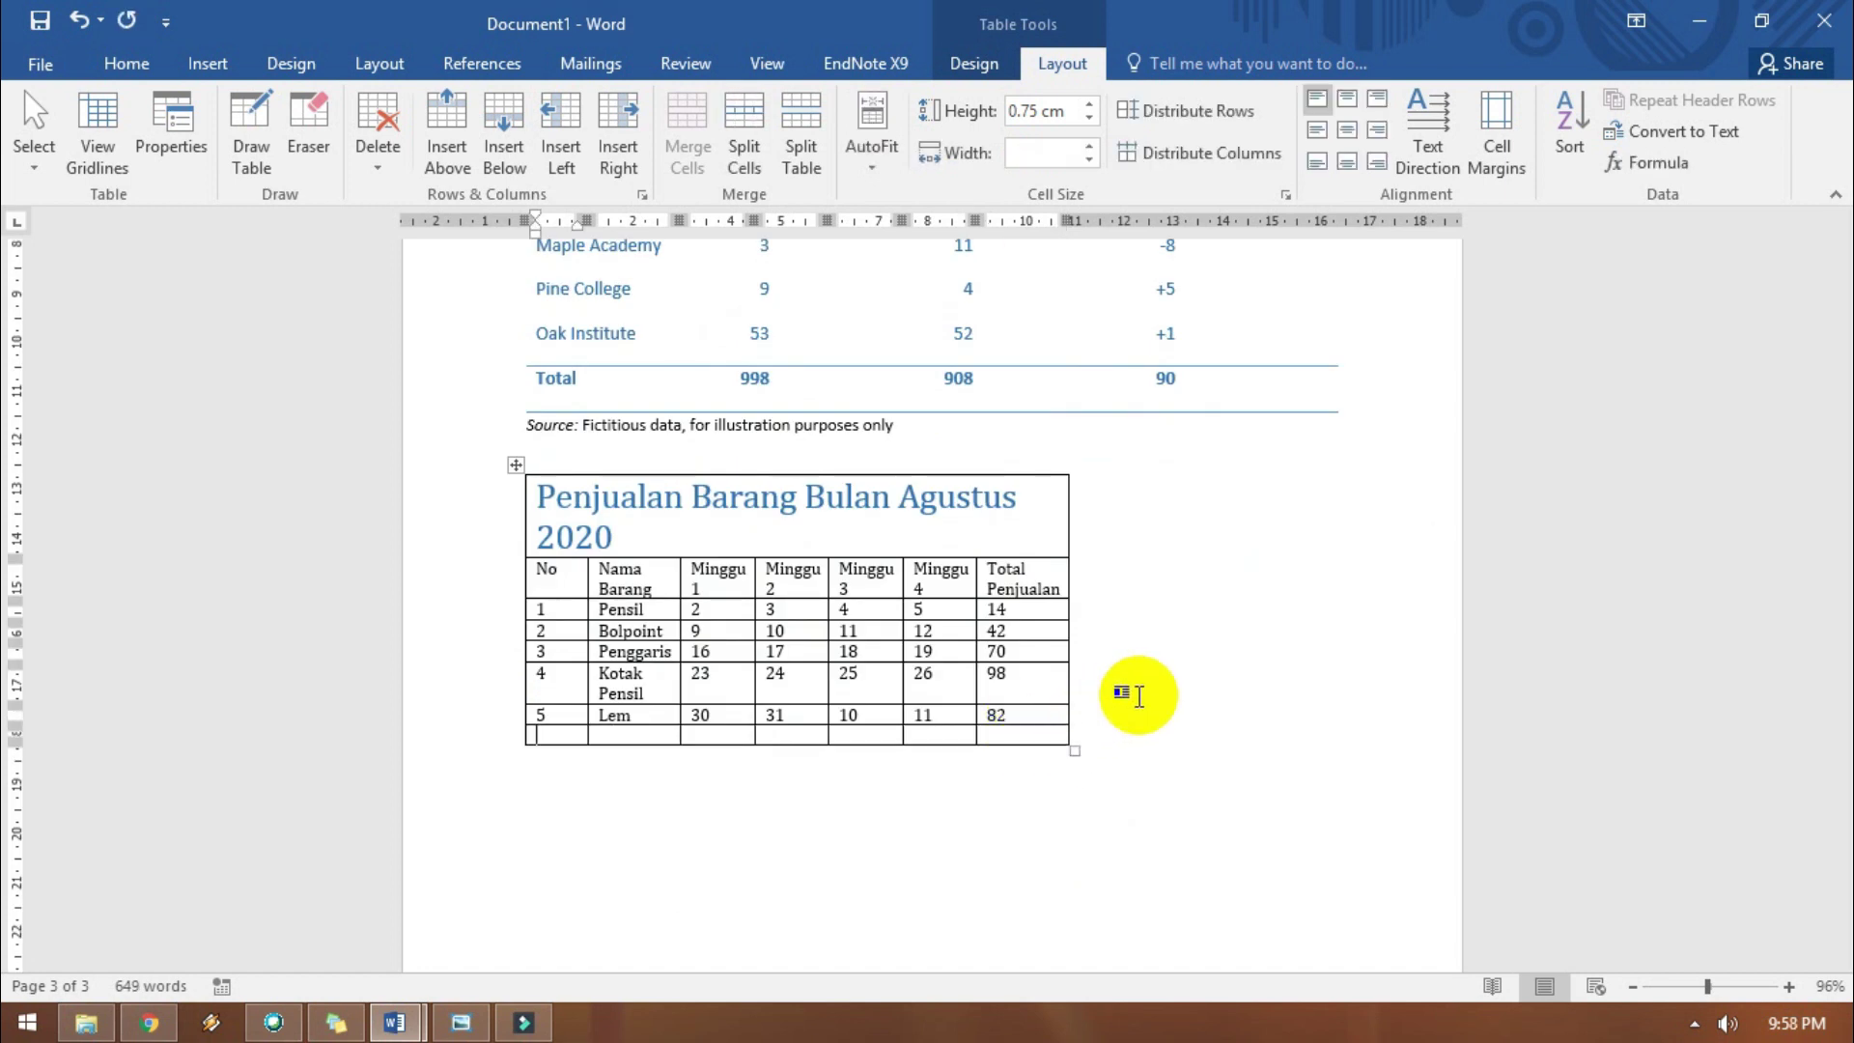
text(Total)
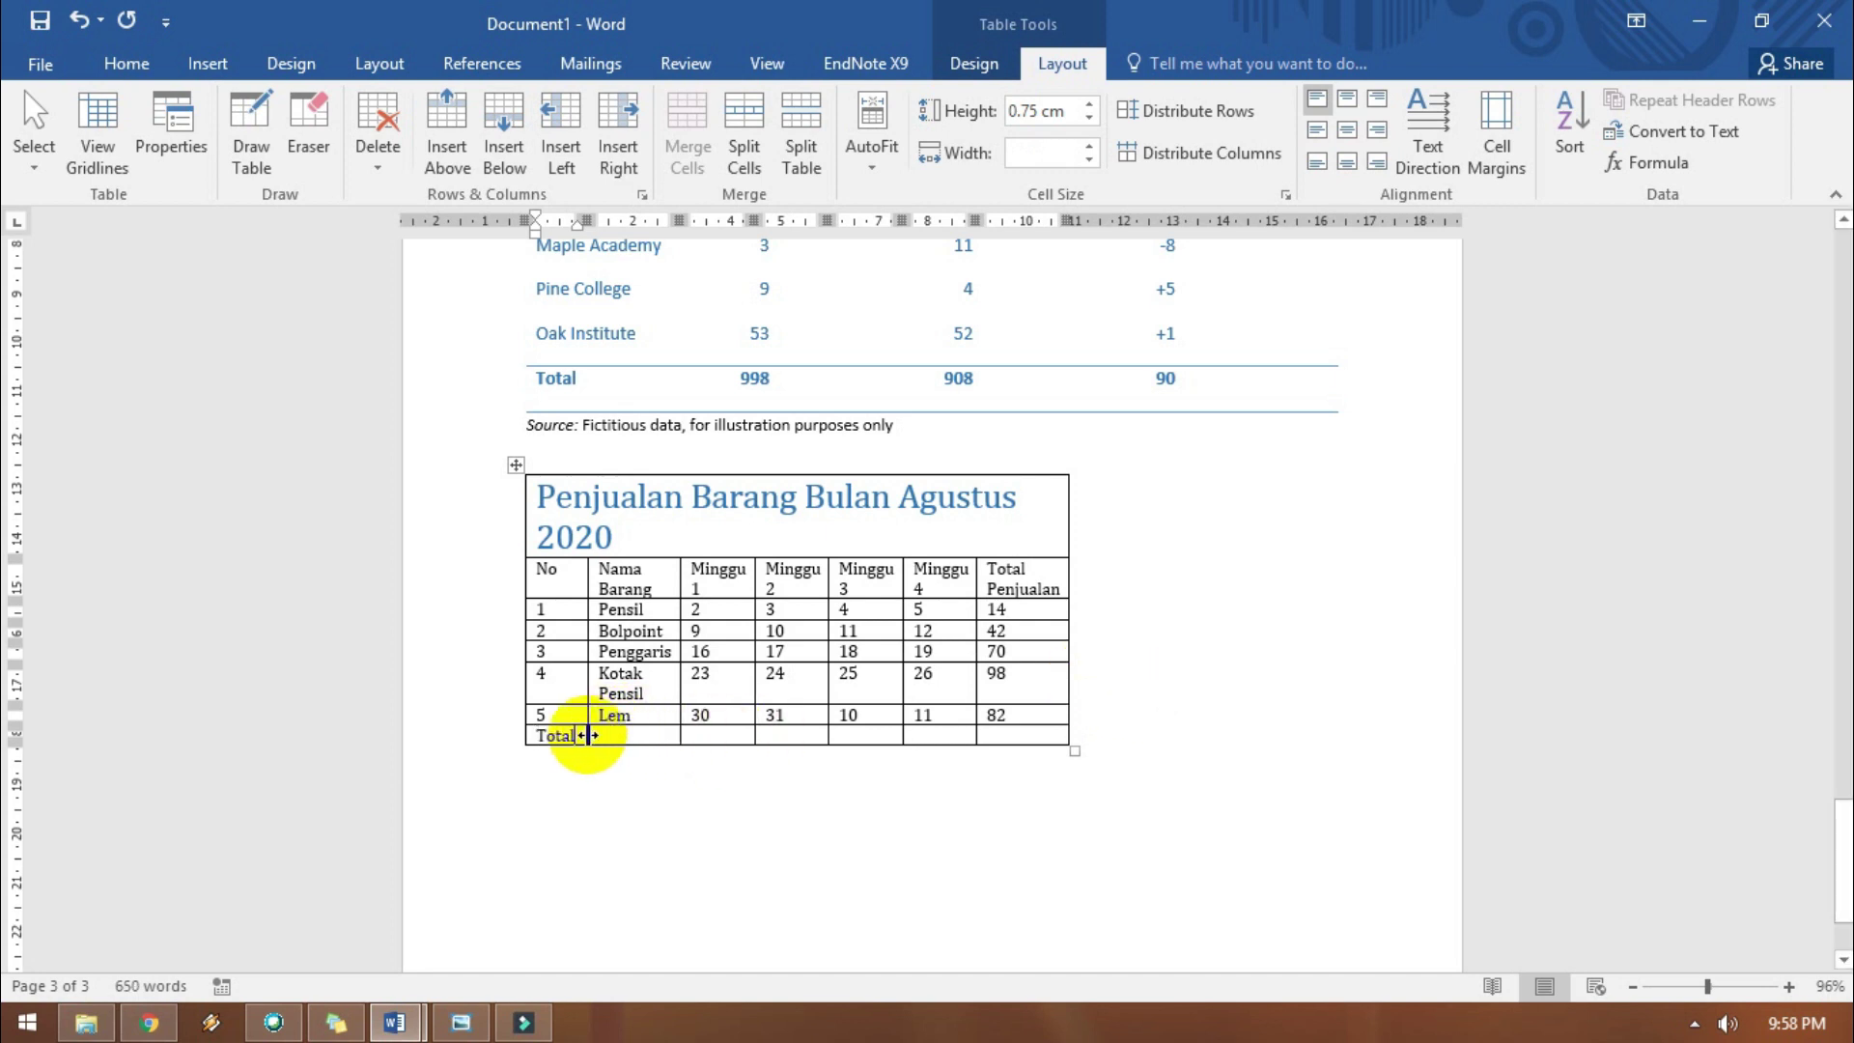
drag(588, 736, 601, 744)
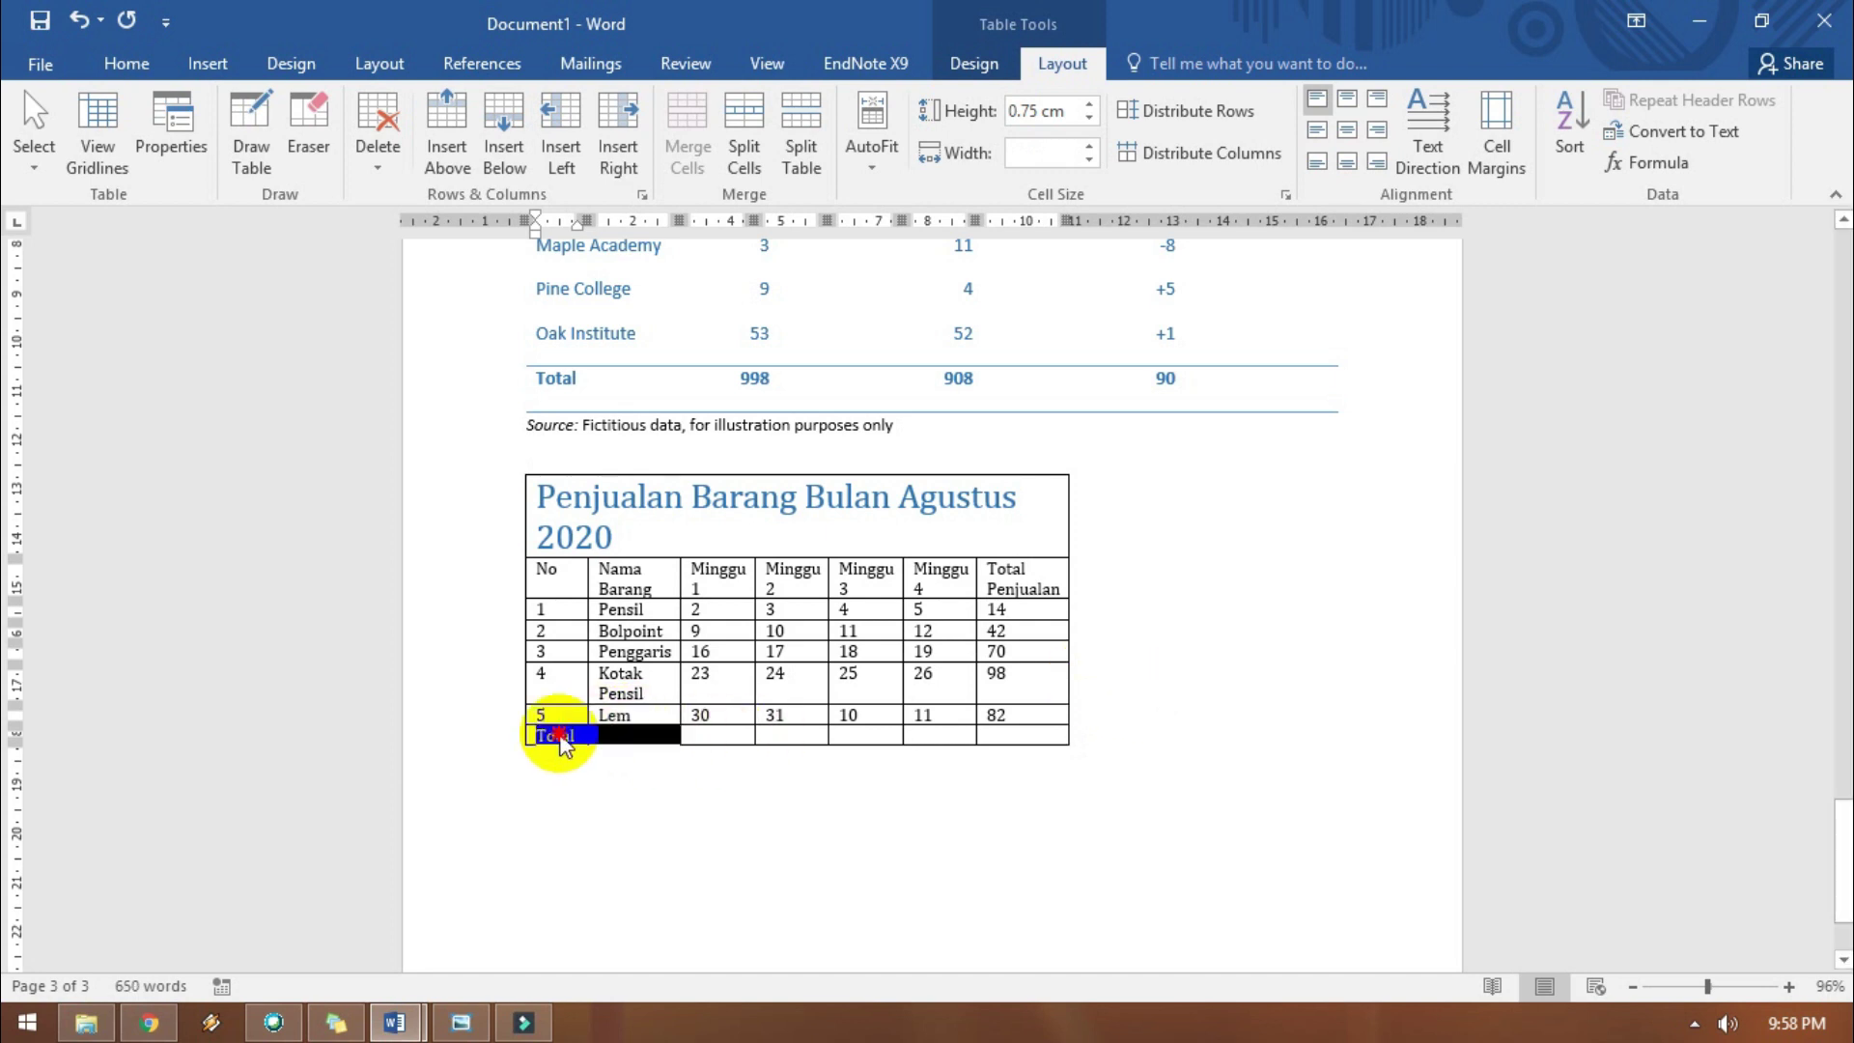
right_click(600, 743)
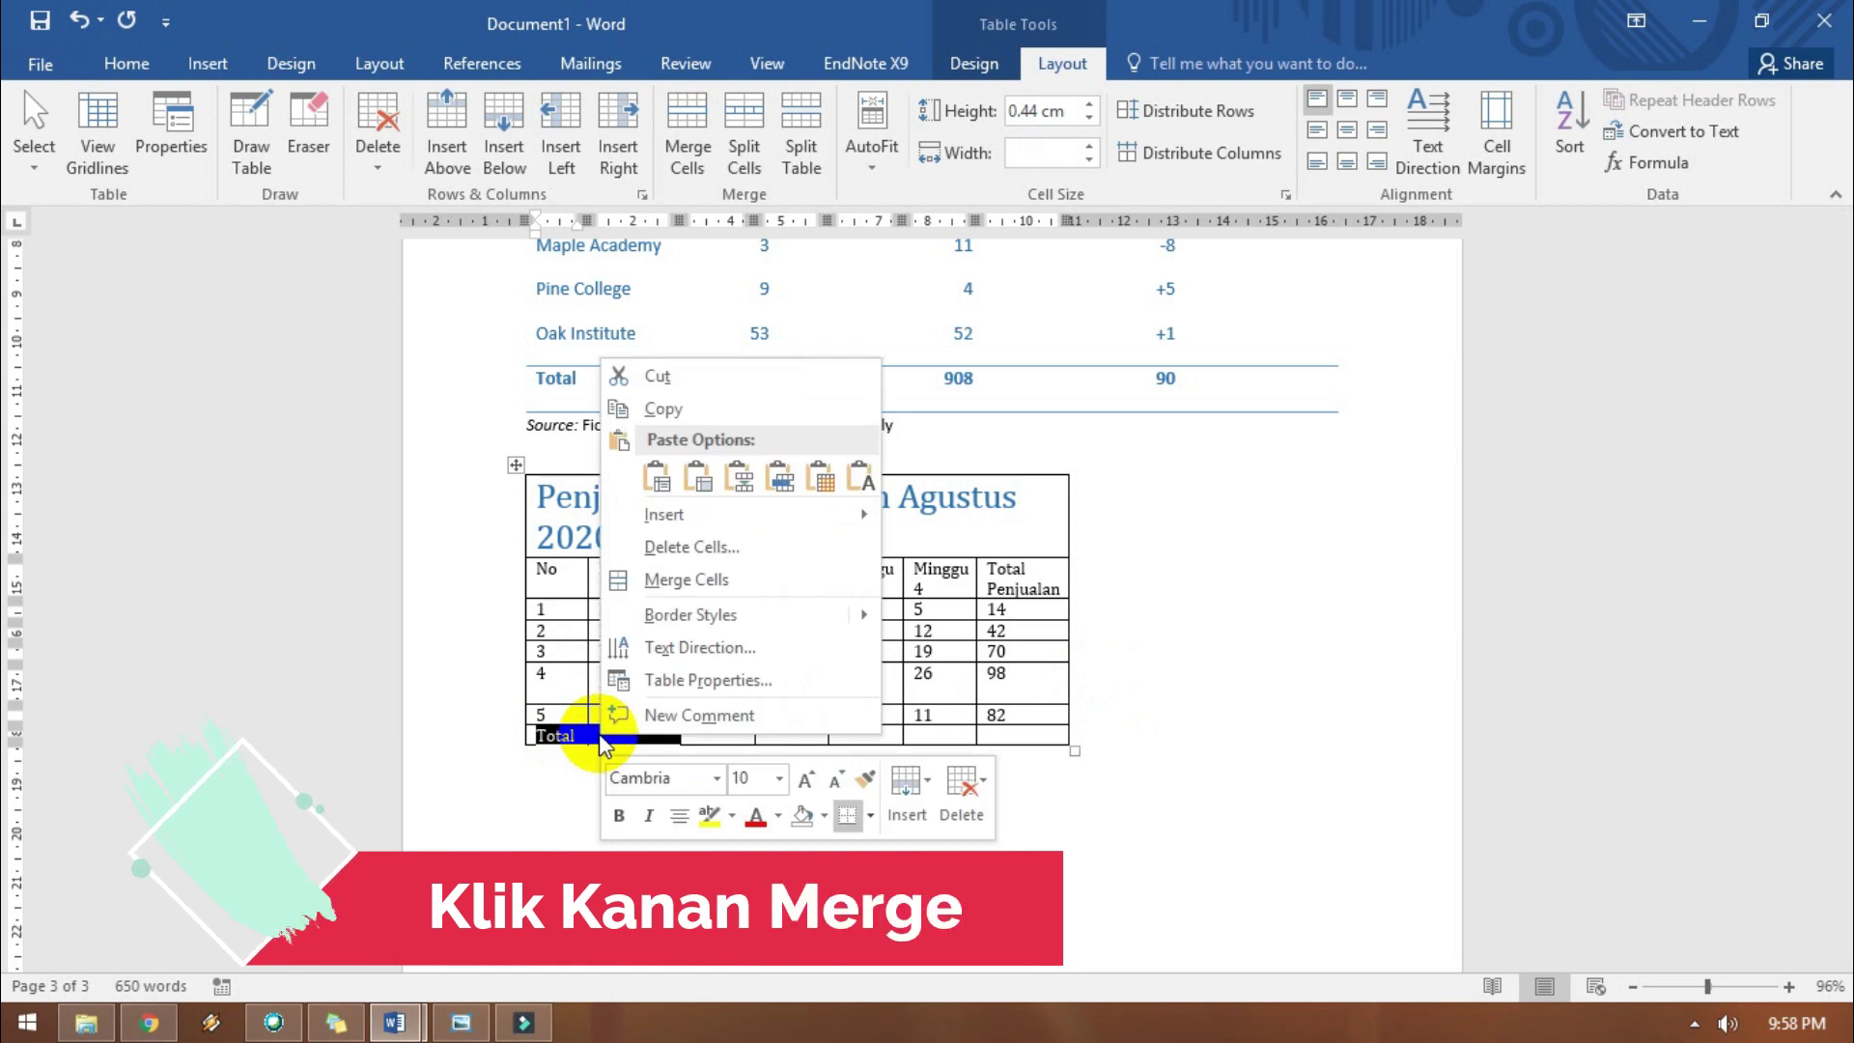
click(663, 579)
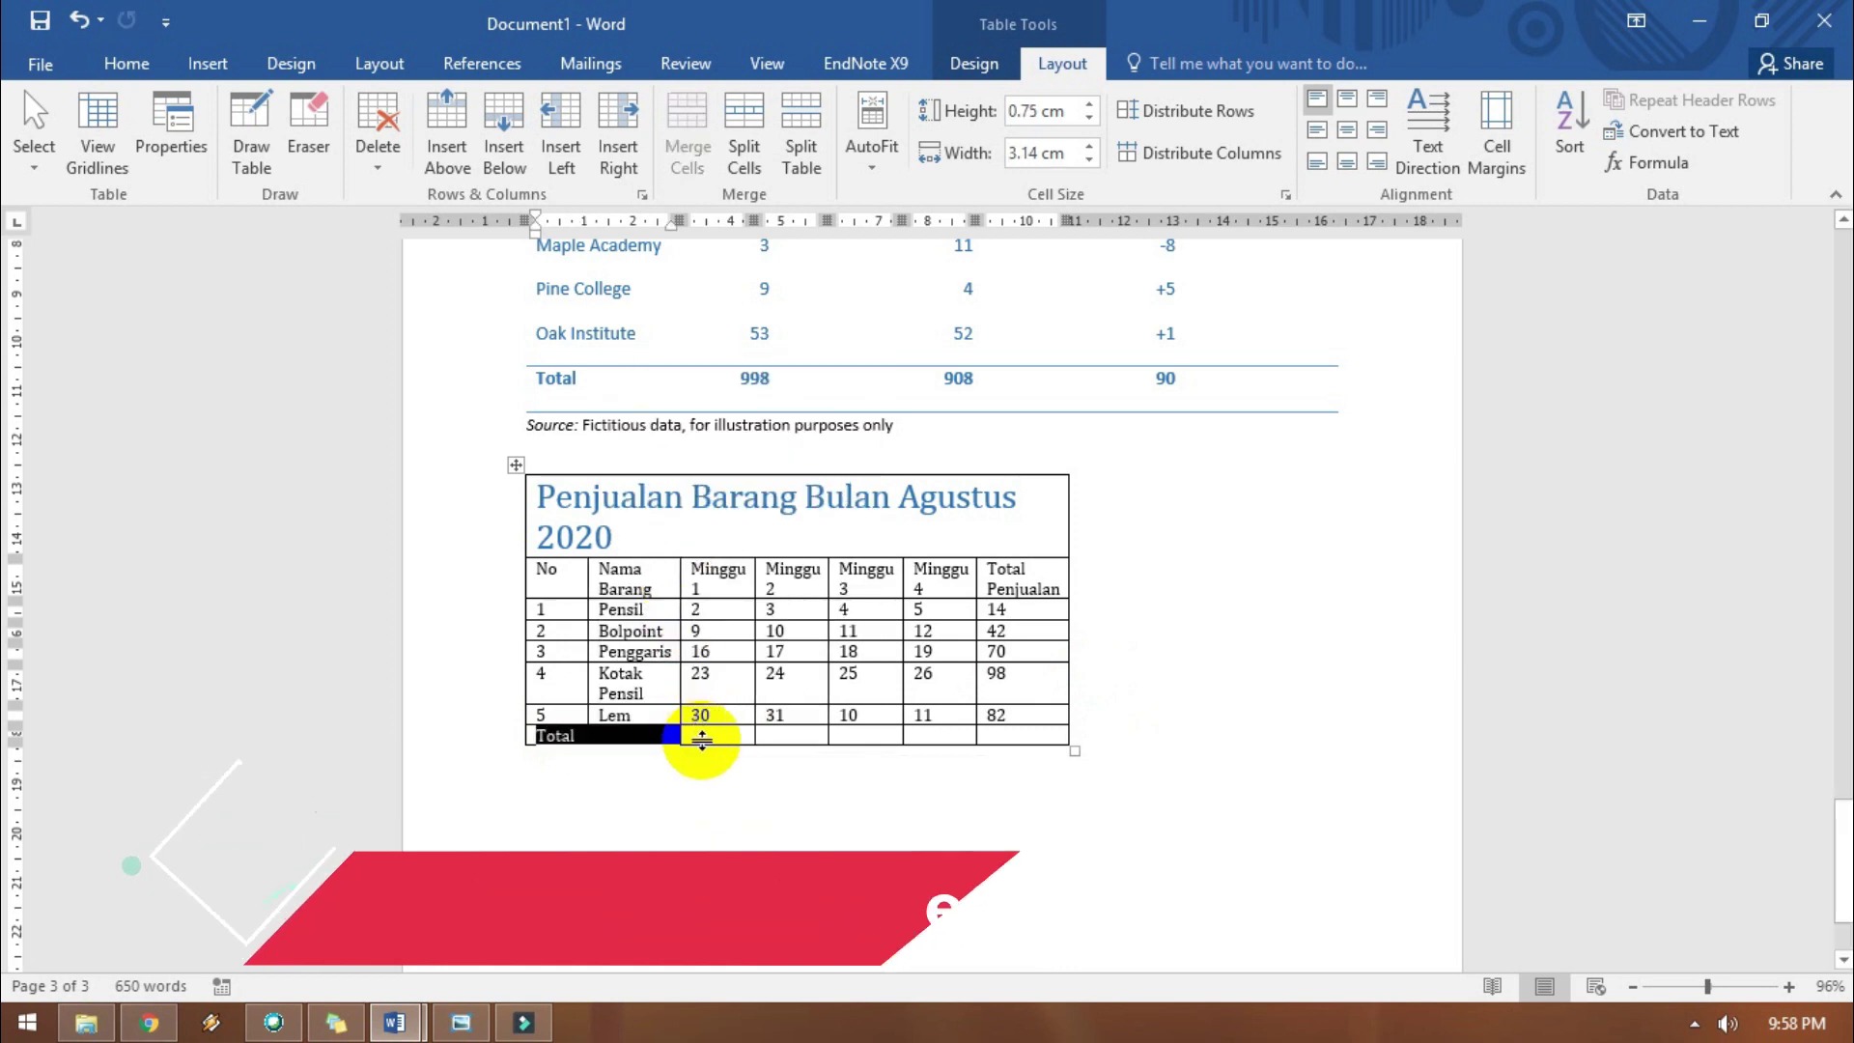
Insert =SUM(ABOVE) totals for Minggu 1 and Minggu 2 (80 and 85).
click(695, 736)
click(1686, 164)
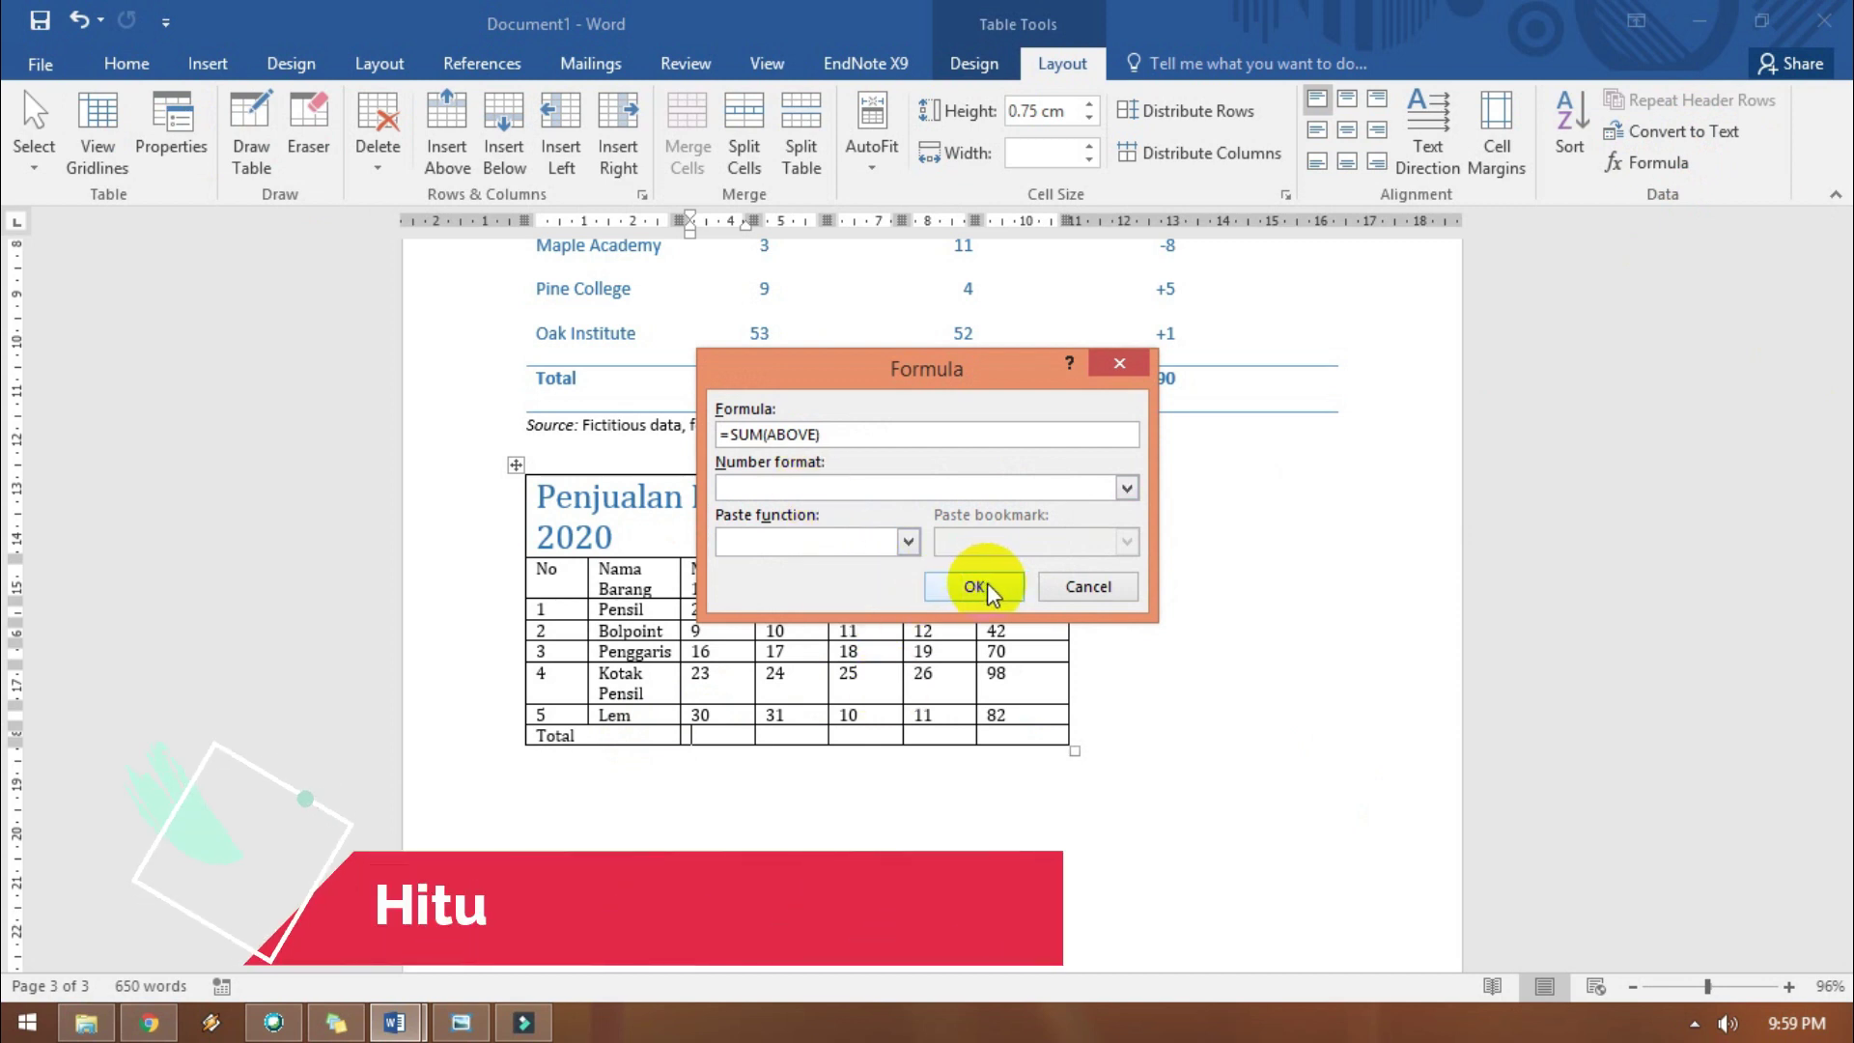
click(974, 586)
click(803, 740)
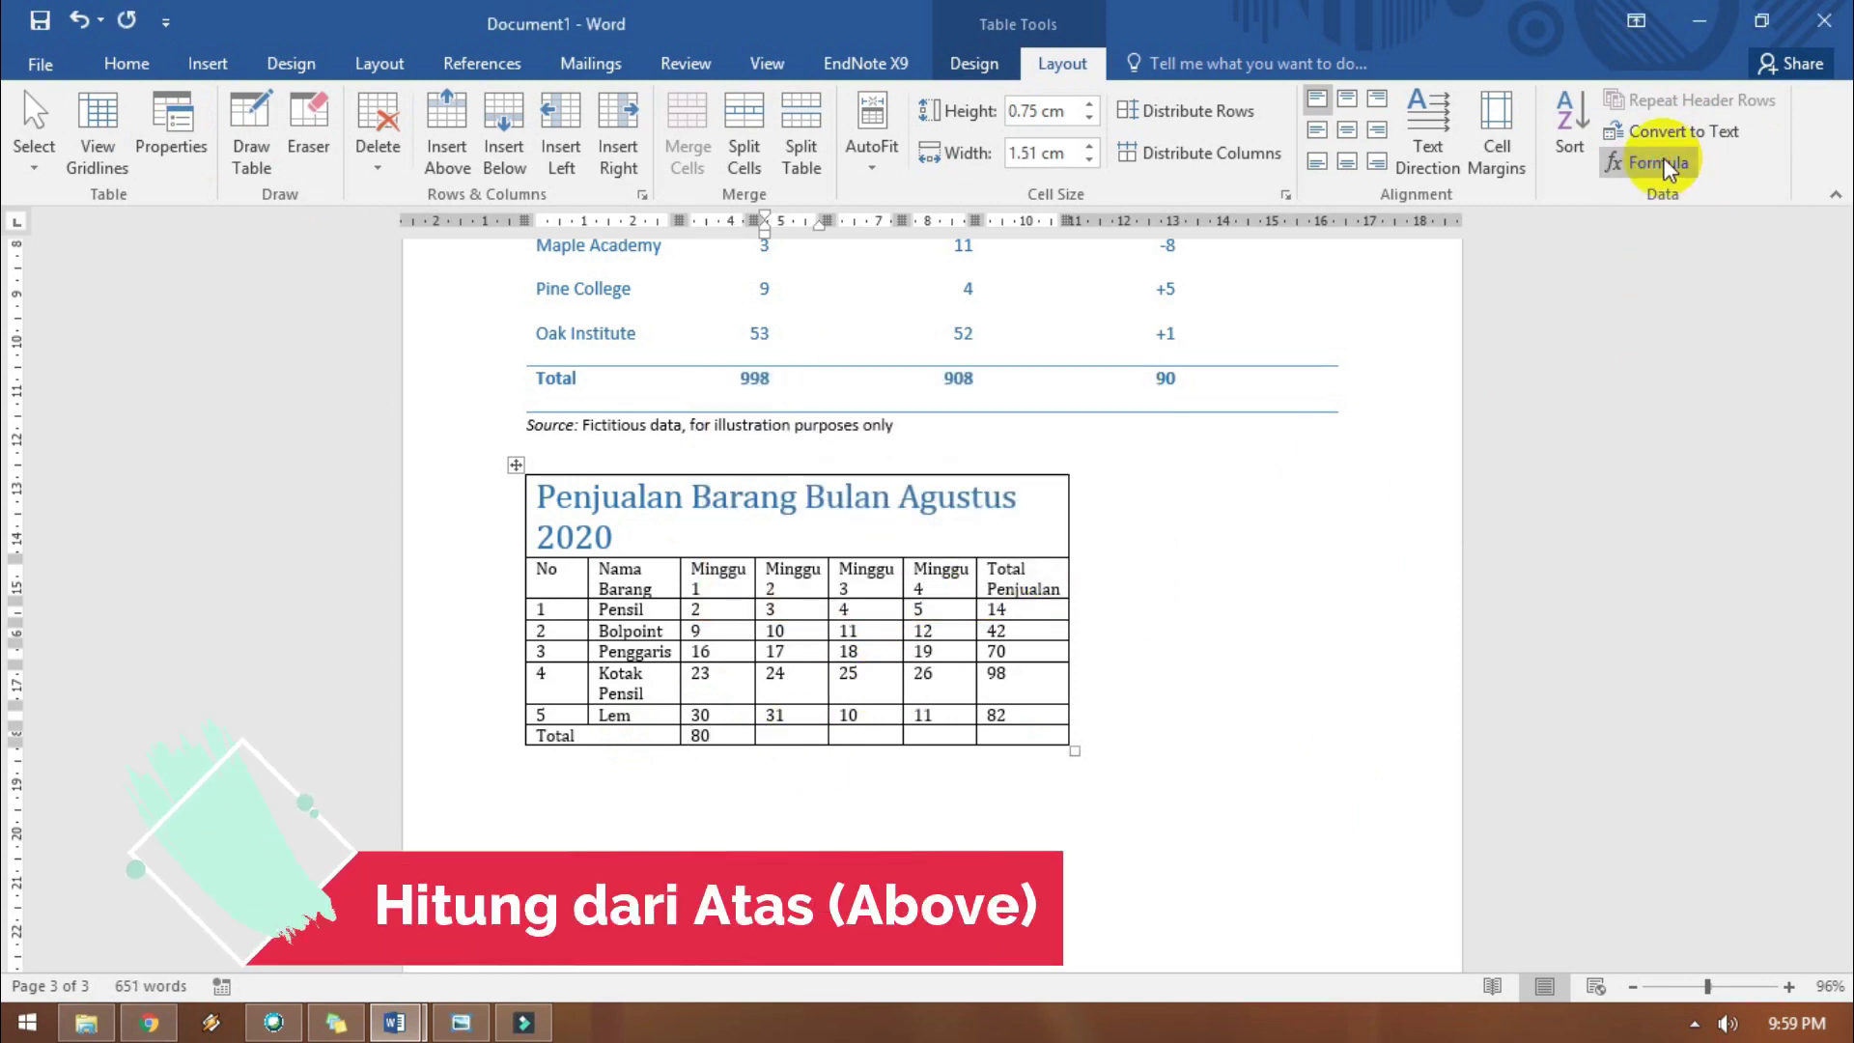
click(1656, 162)
click(951, 584)
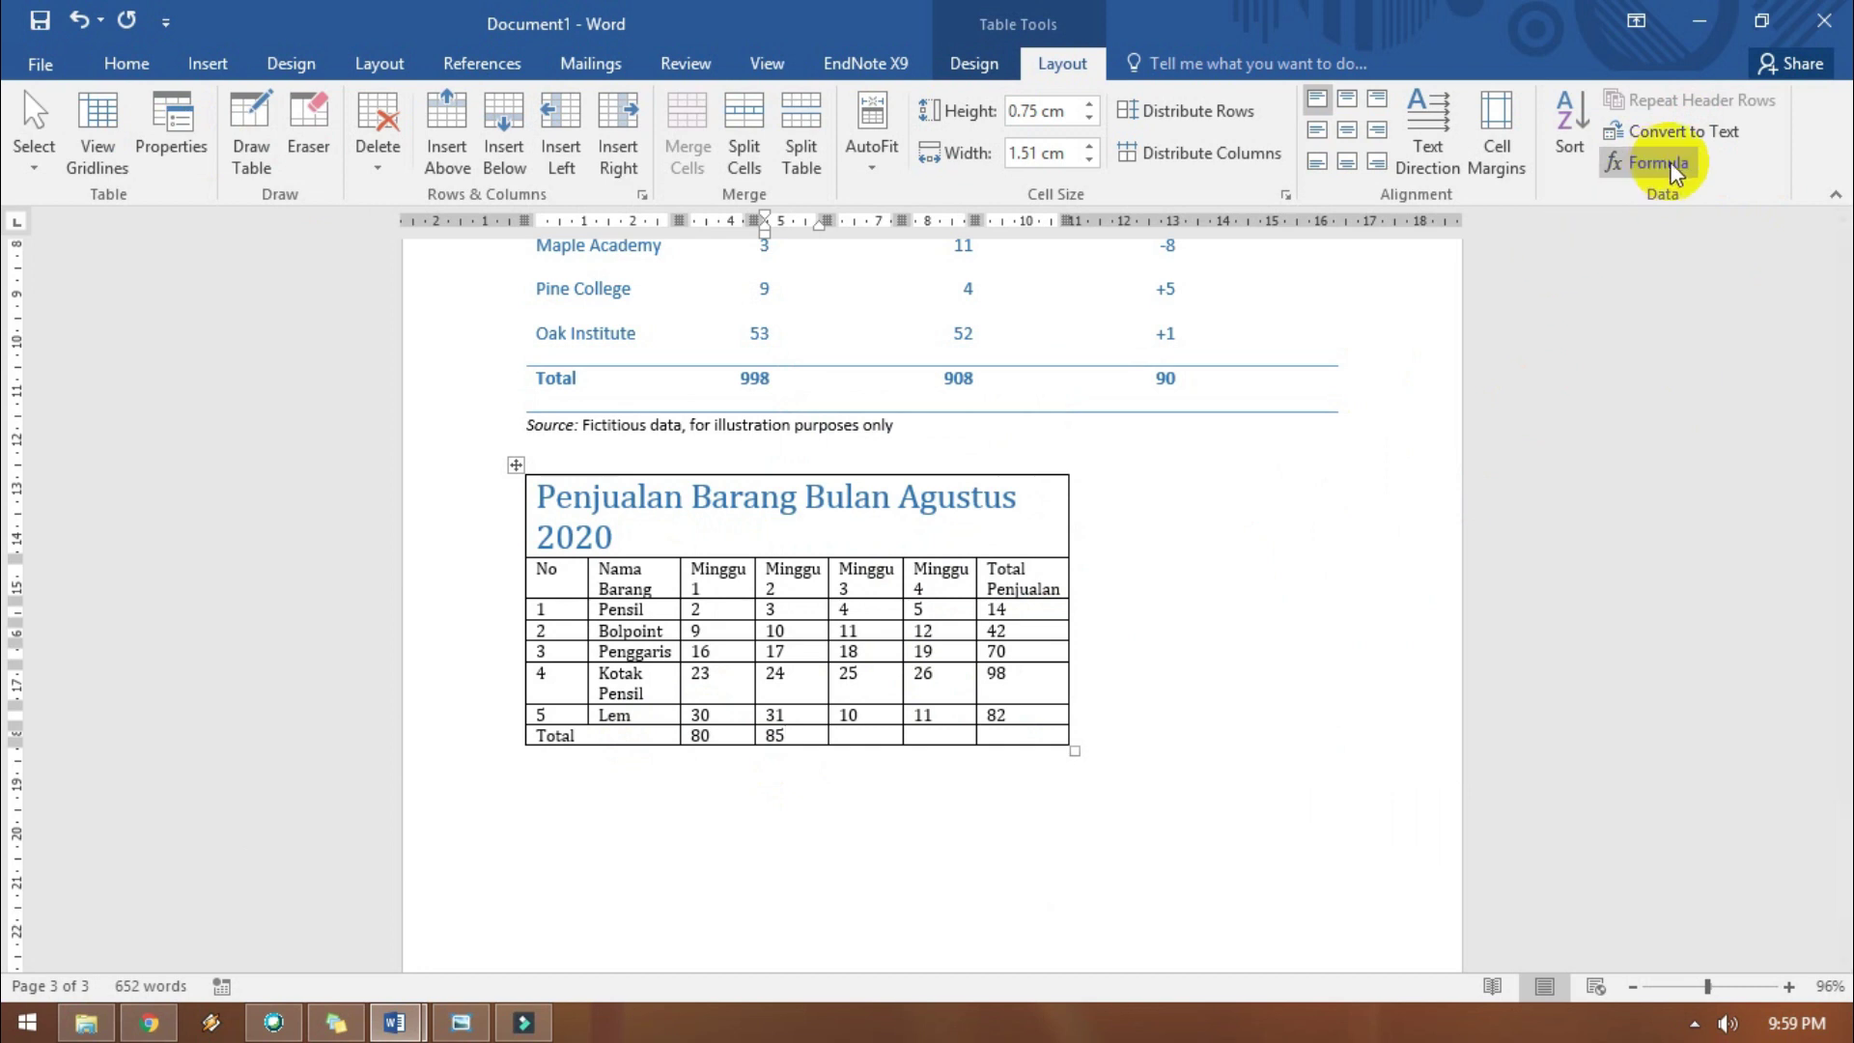
Insert =SUM(ABOVE) totals for Minggu 3, Minggu 4 and the grand total (68, 73, 306).
click(853, 738)
click(1657, 162)
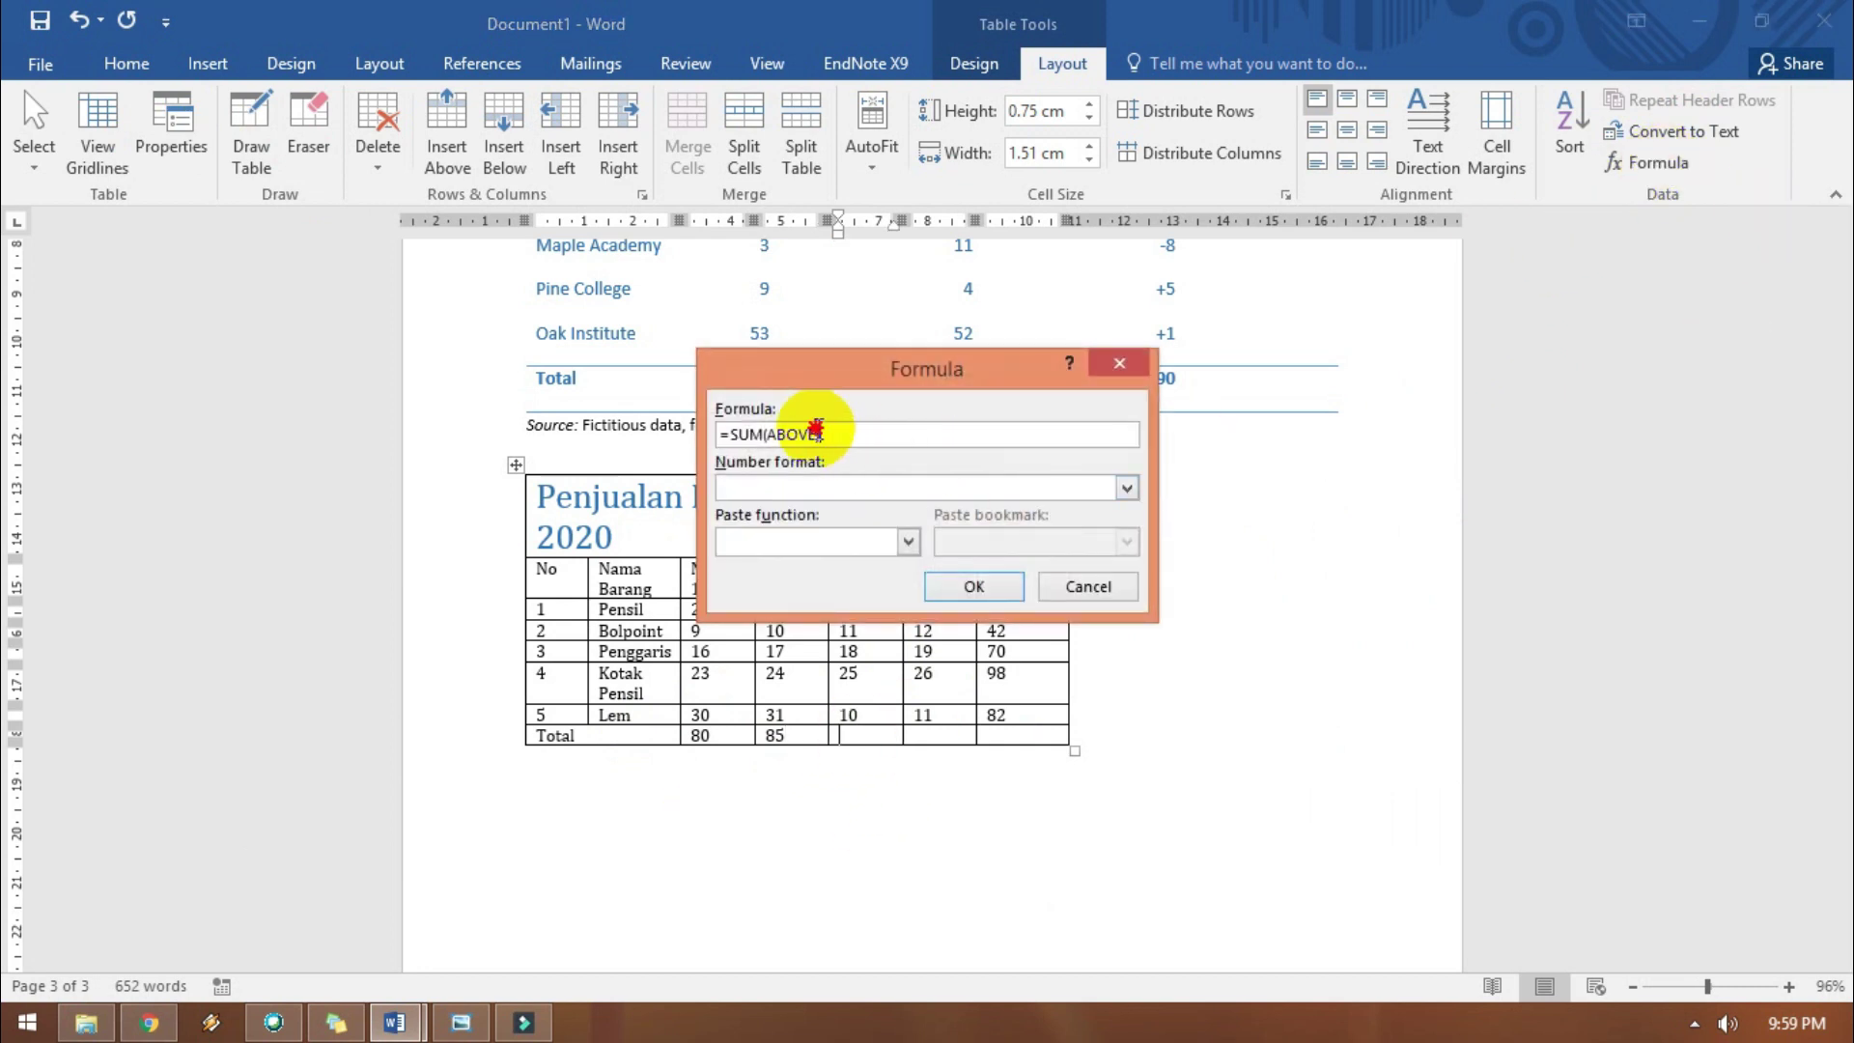
click(1004, 591)
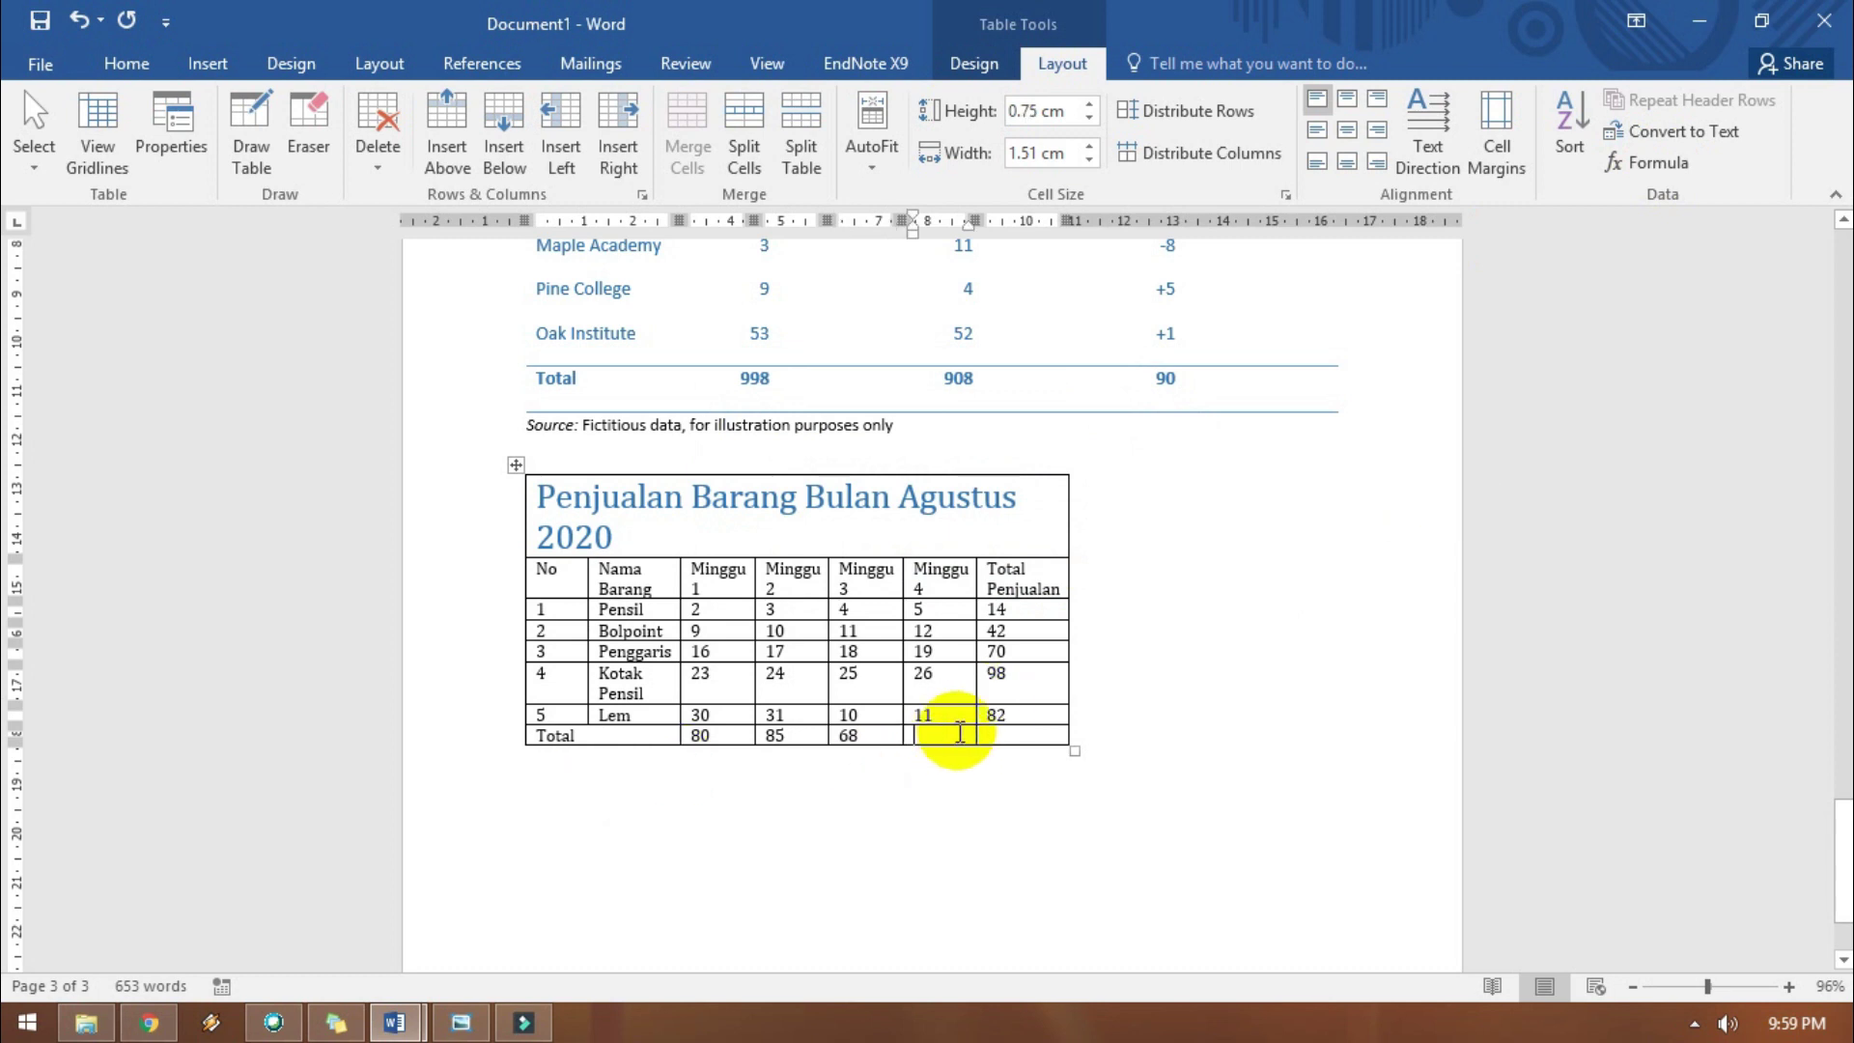
click(1656, 163)
click(965, 584)
click(1657, 163)
click(1086, 586)
click(1024, 735)
click(1656, 162)
click(975, 585)
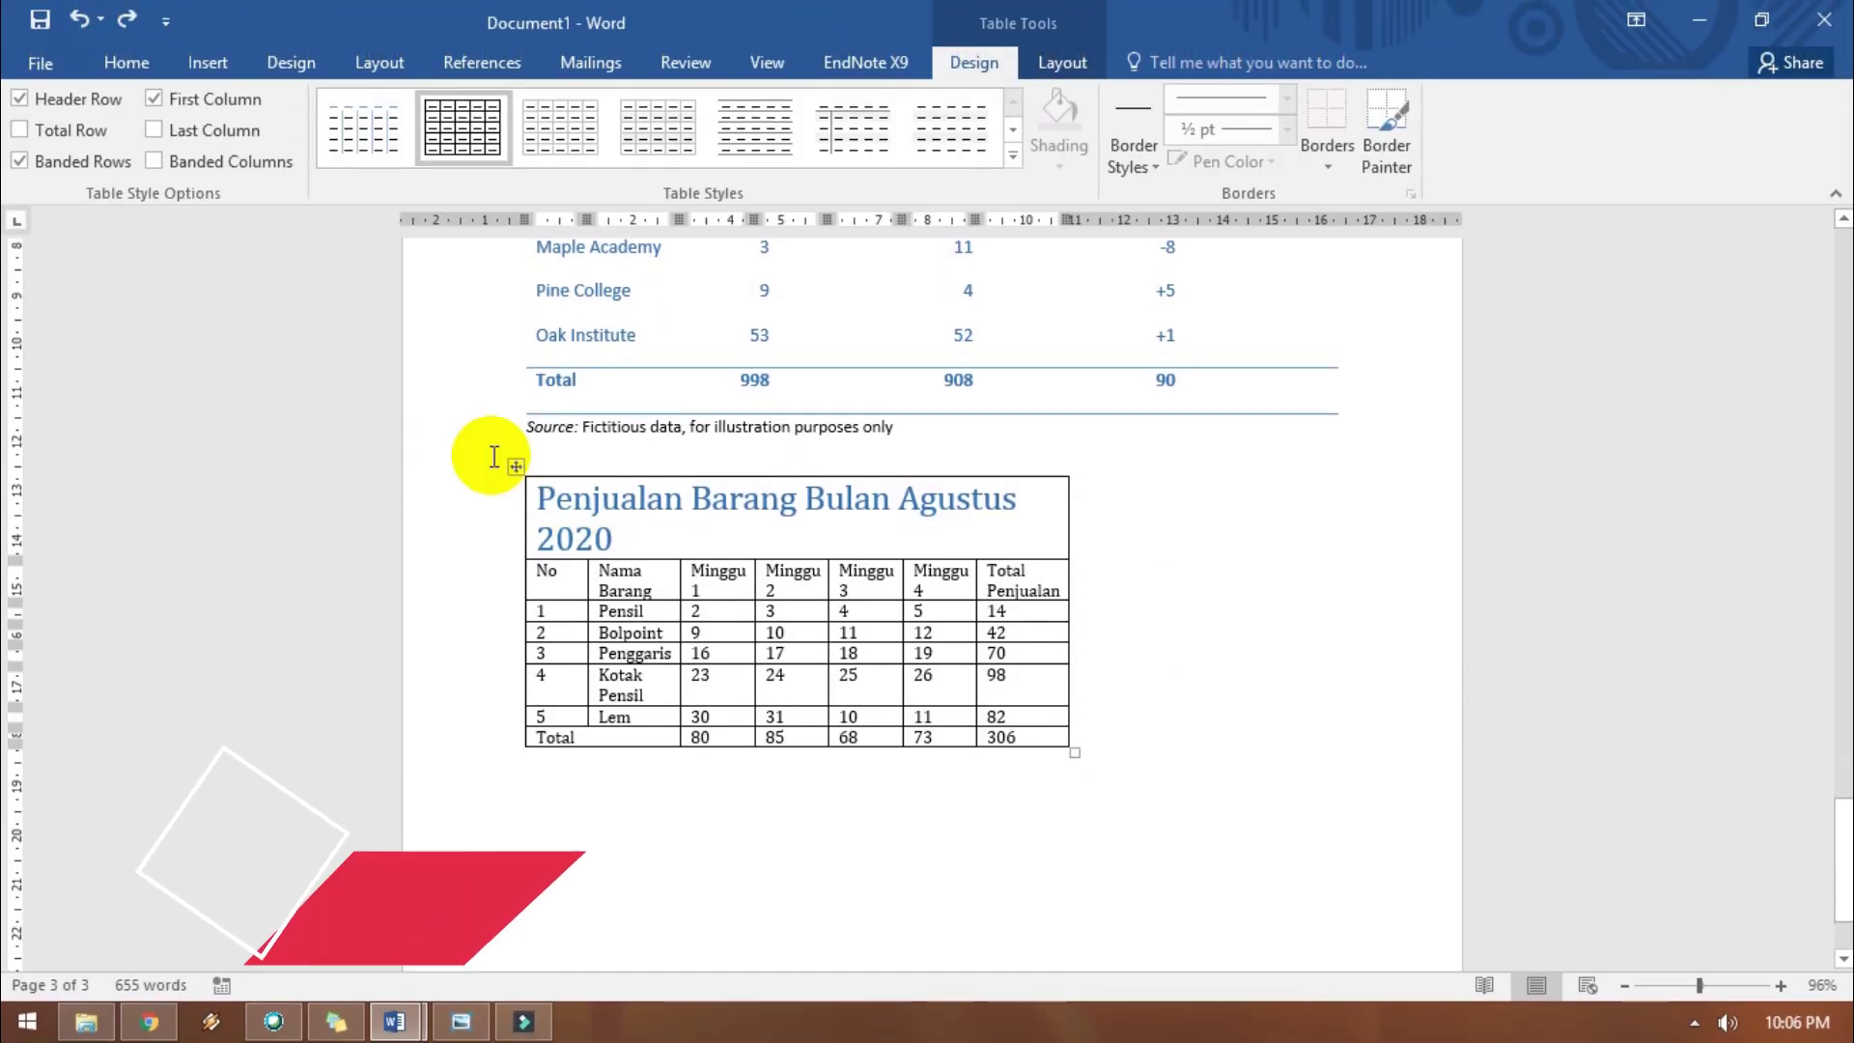
Apply the light-blue banded table style and widen the Nama Barang and week columns.
click(516, 467)
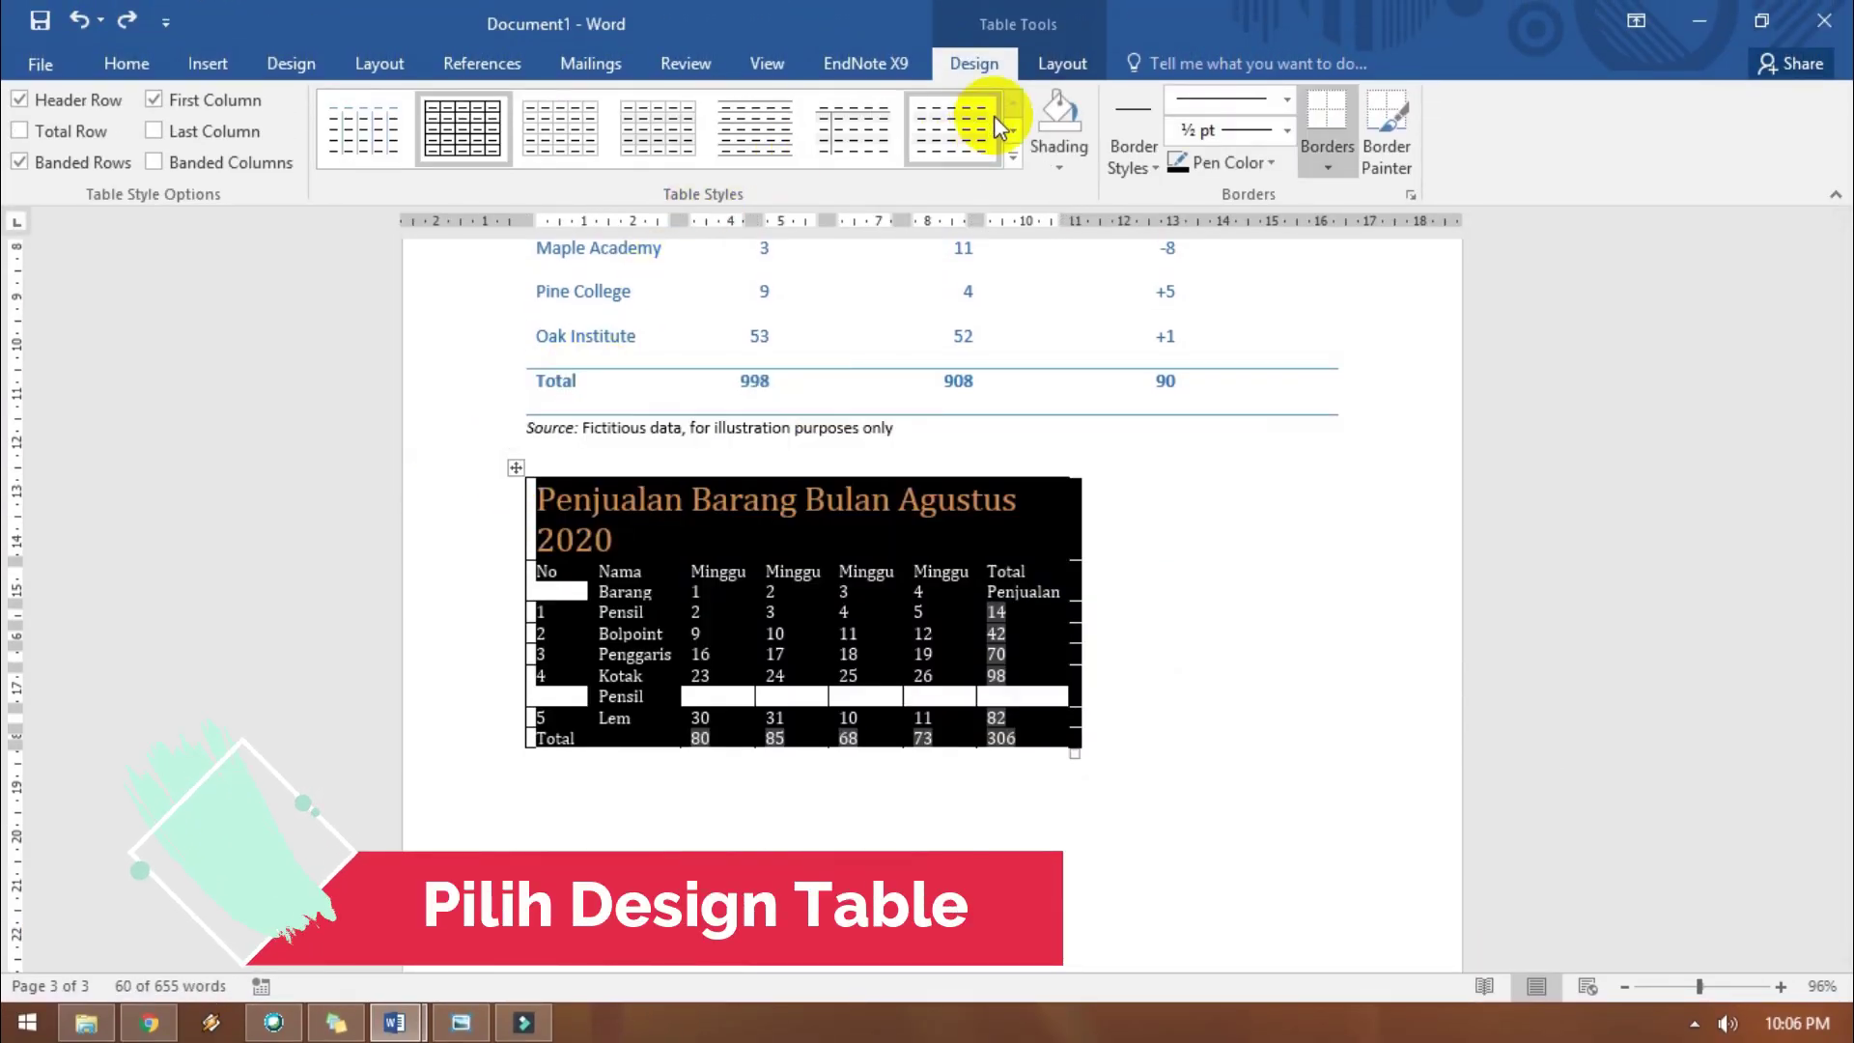
click(1014, 132)
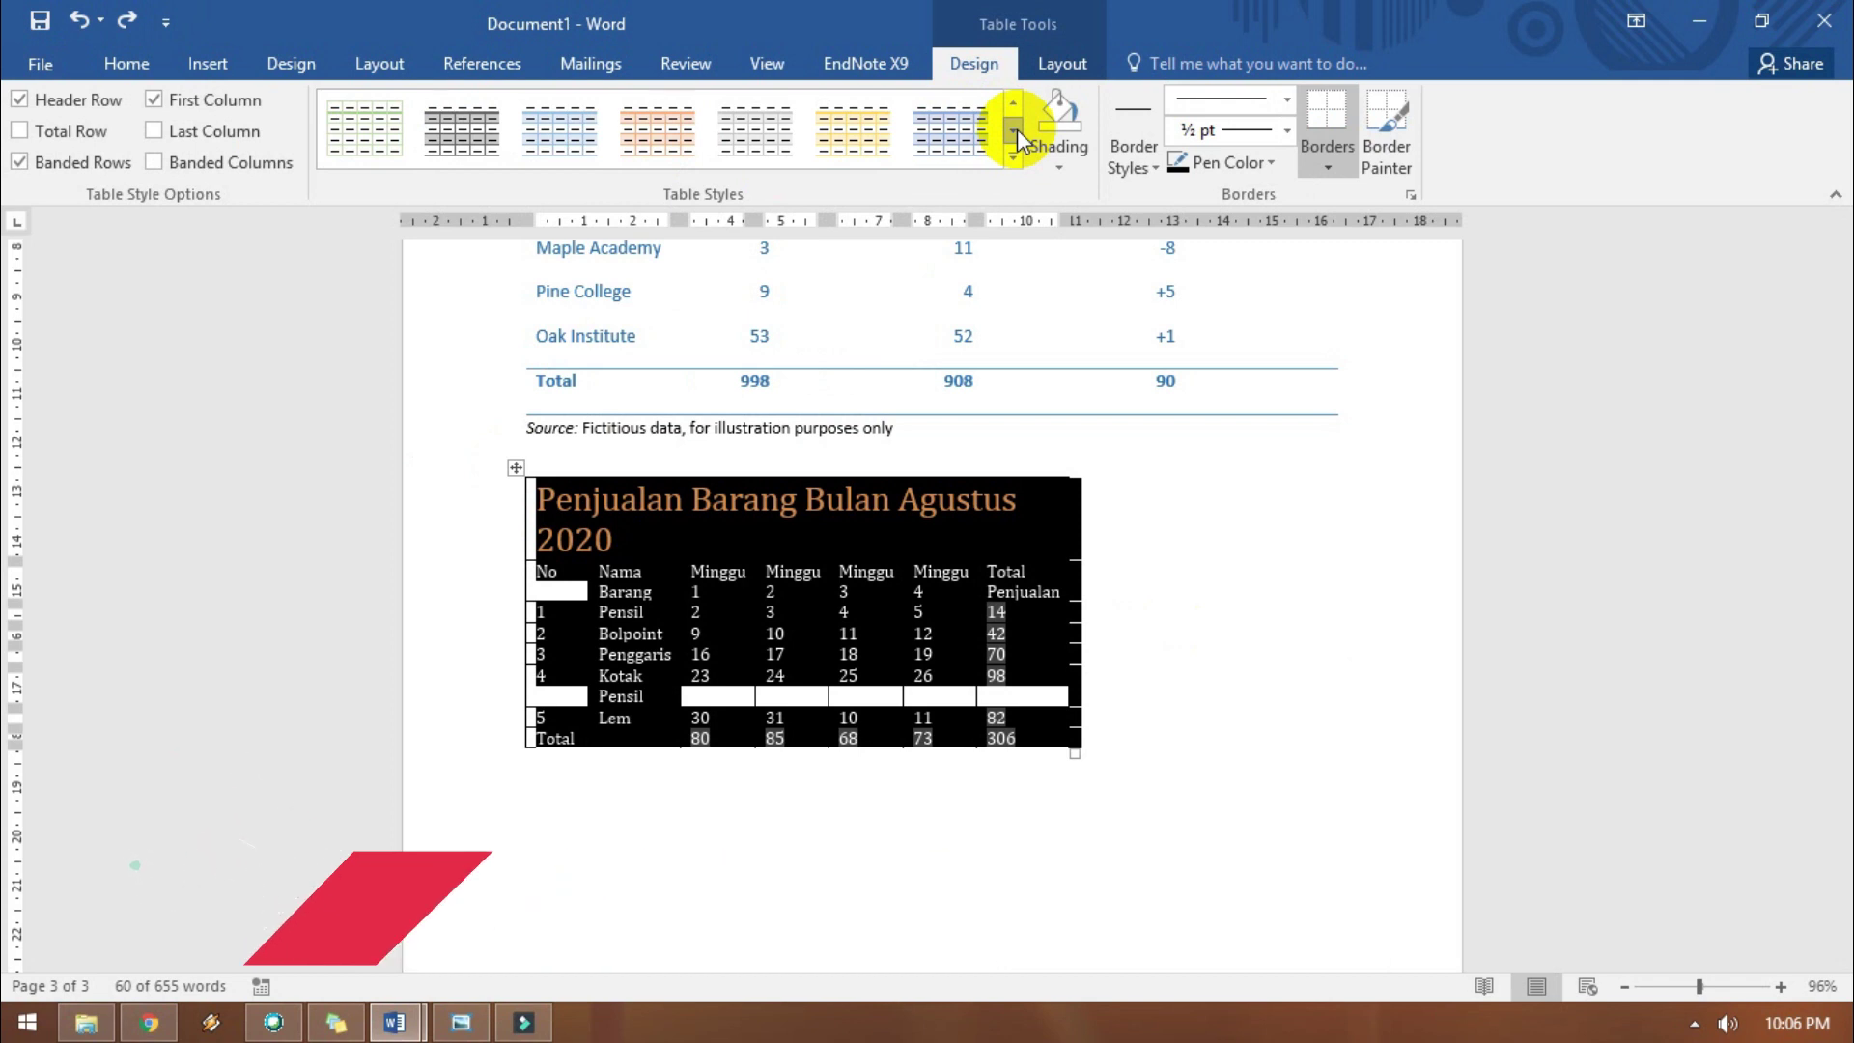
click(529, 144)
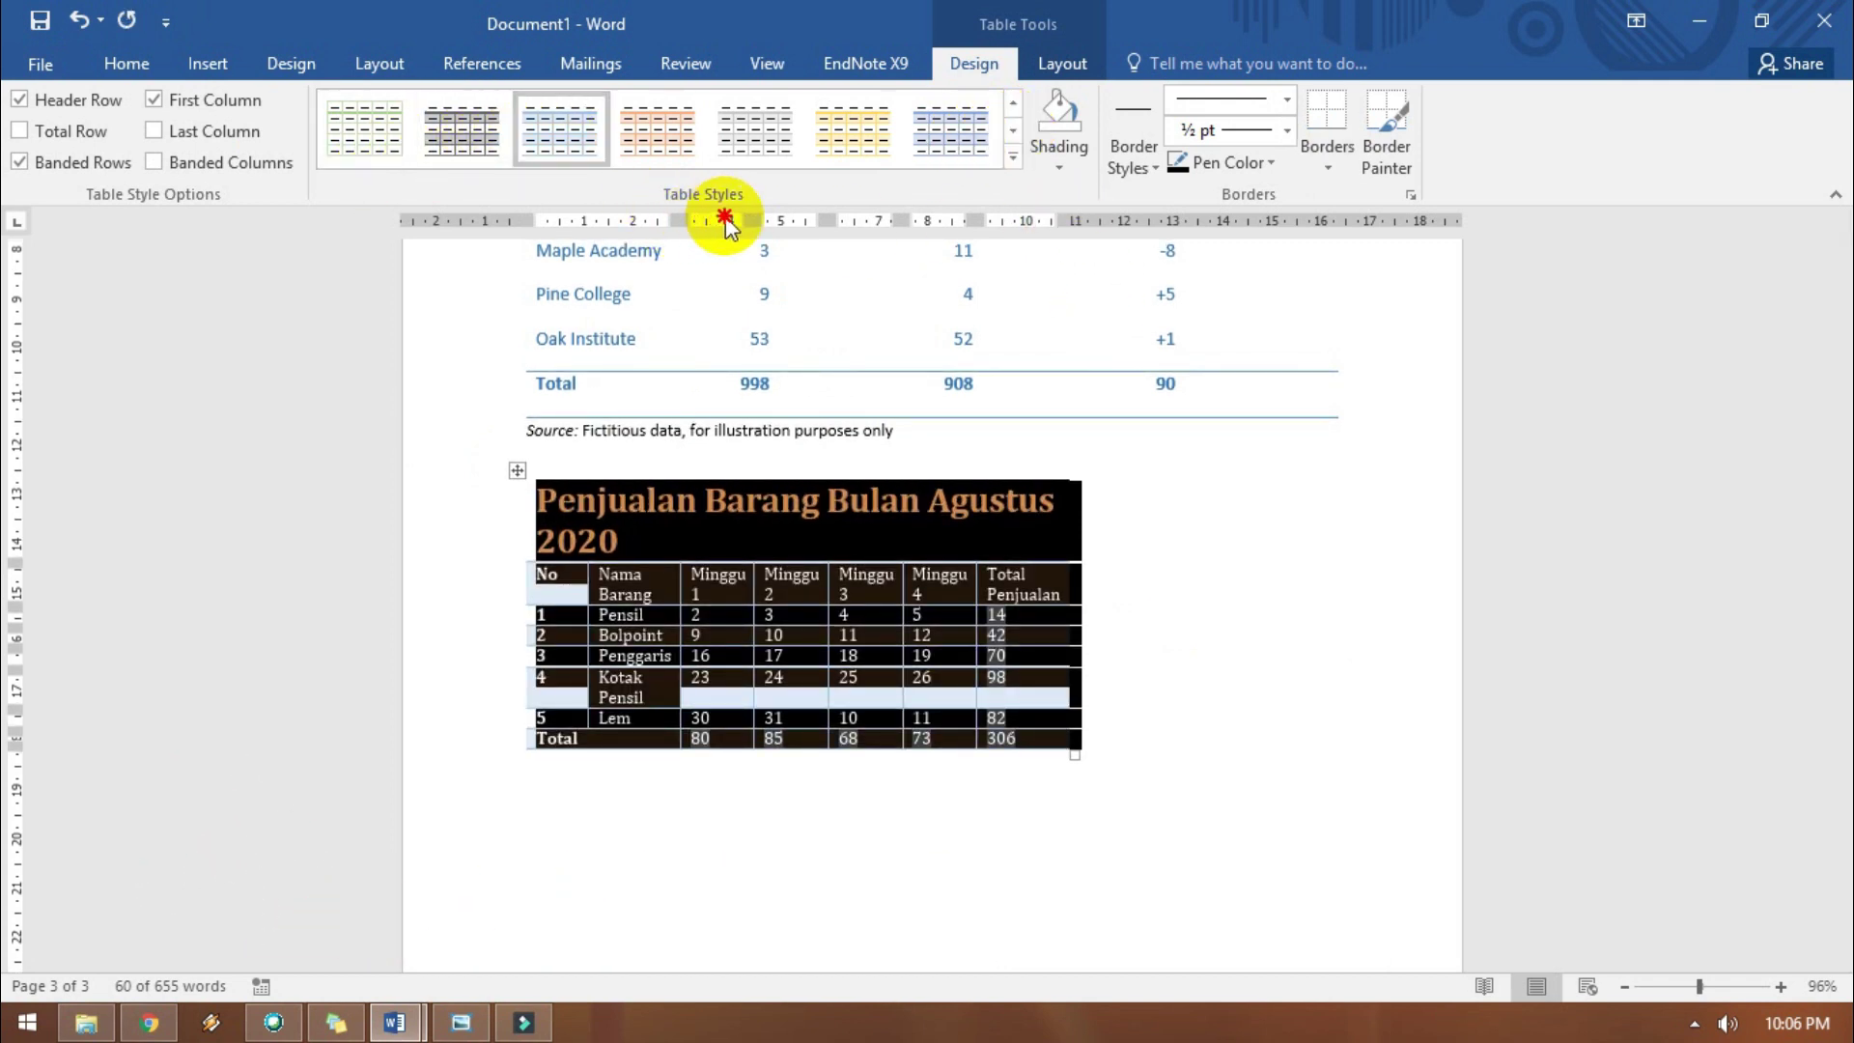
drag(681, 221, 784, 221)
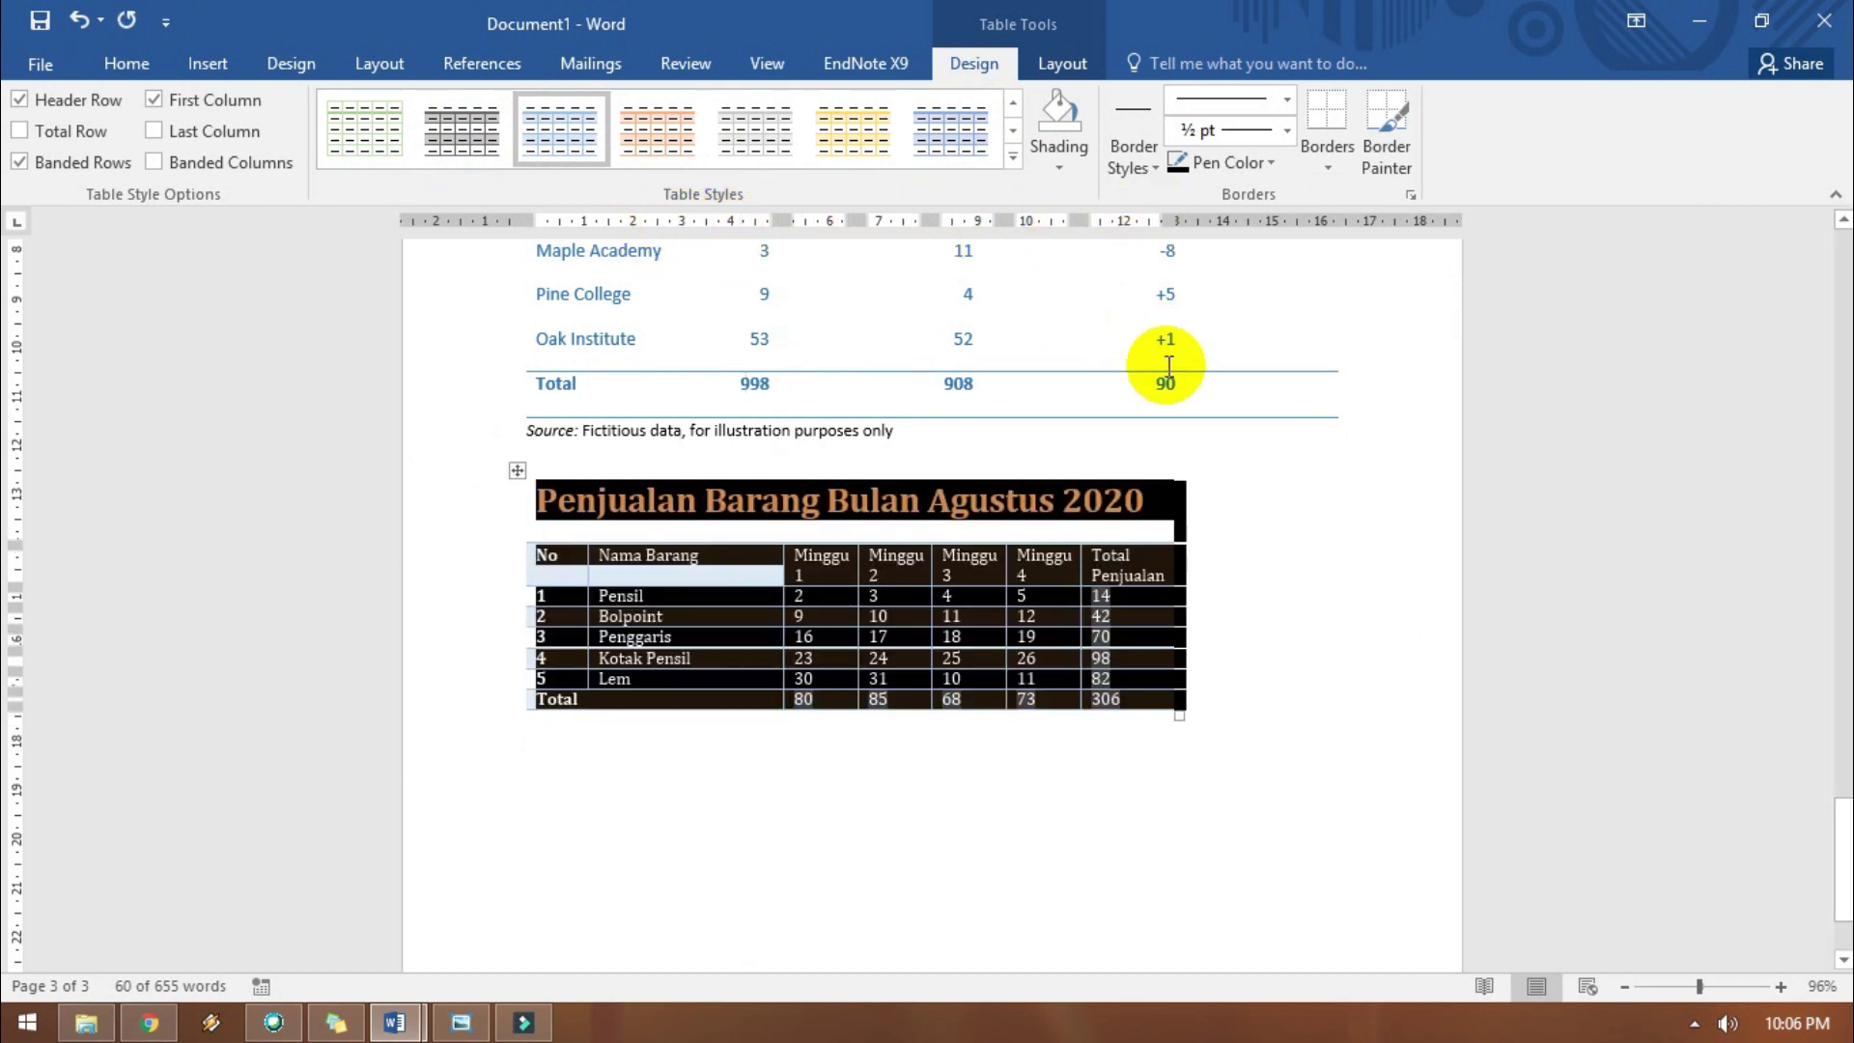
drag(854, 217, 1385, 221)
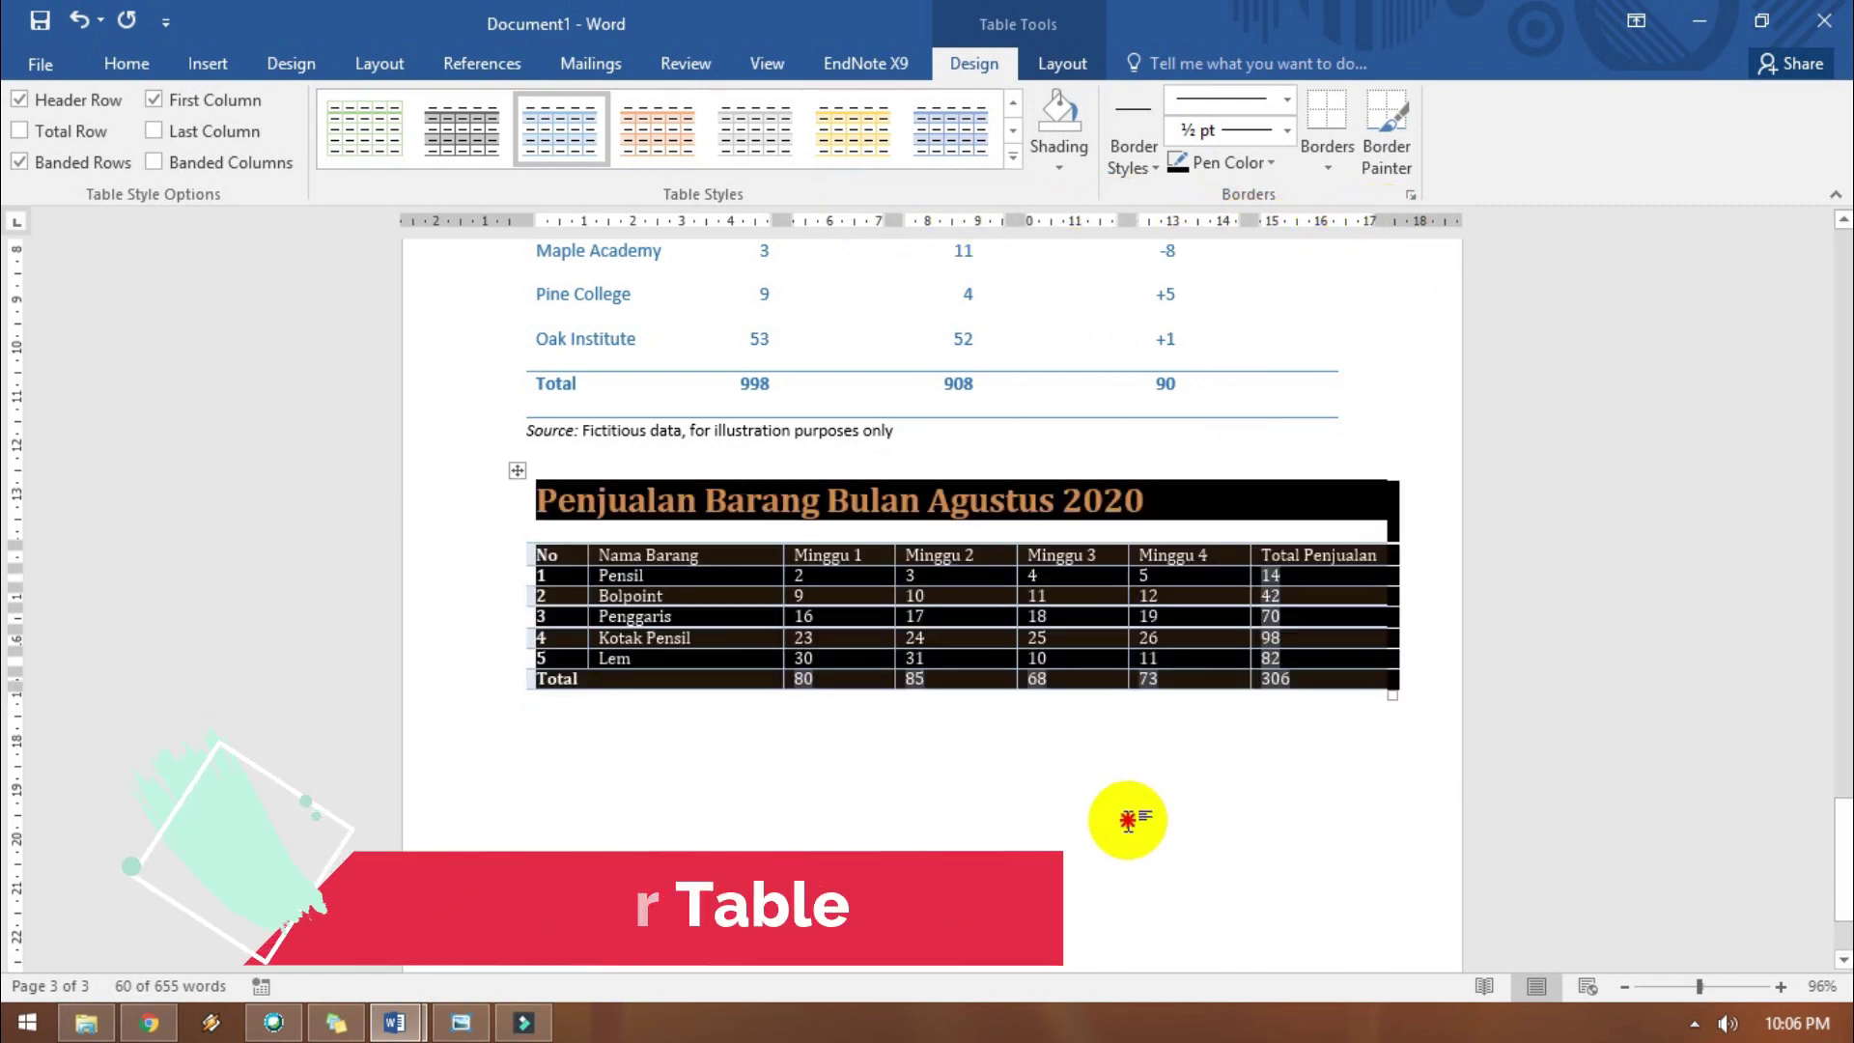
Centre the table title Penjualan Barang Bulan Agustus 2020.
click(1172, 501)
drag(1149, 500, 535, 500)
click(127, 63)
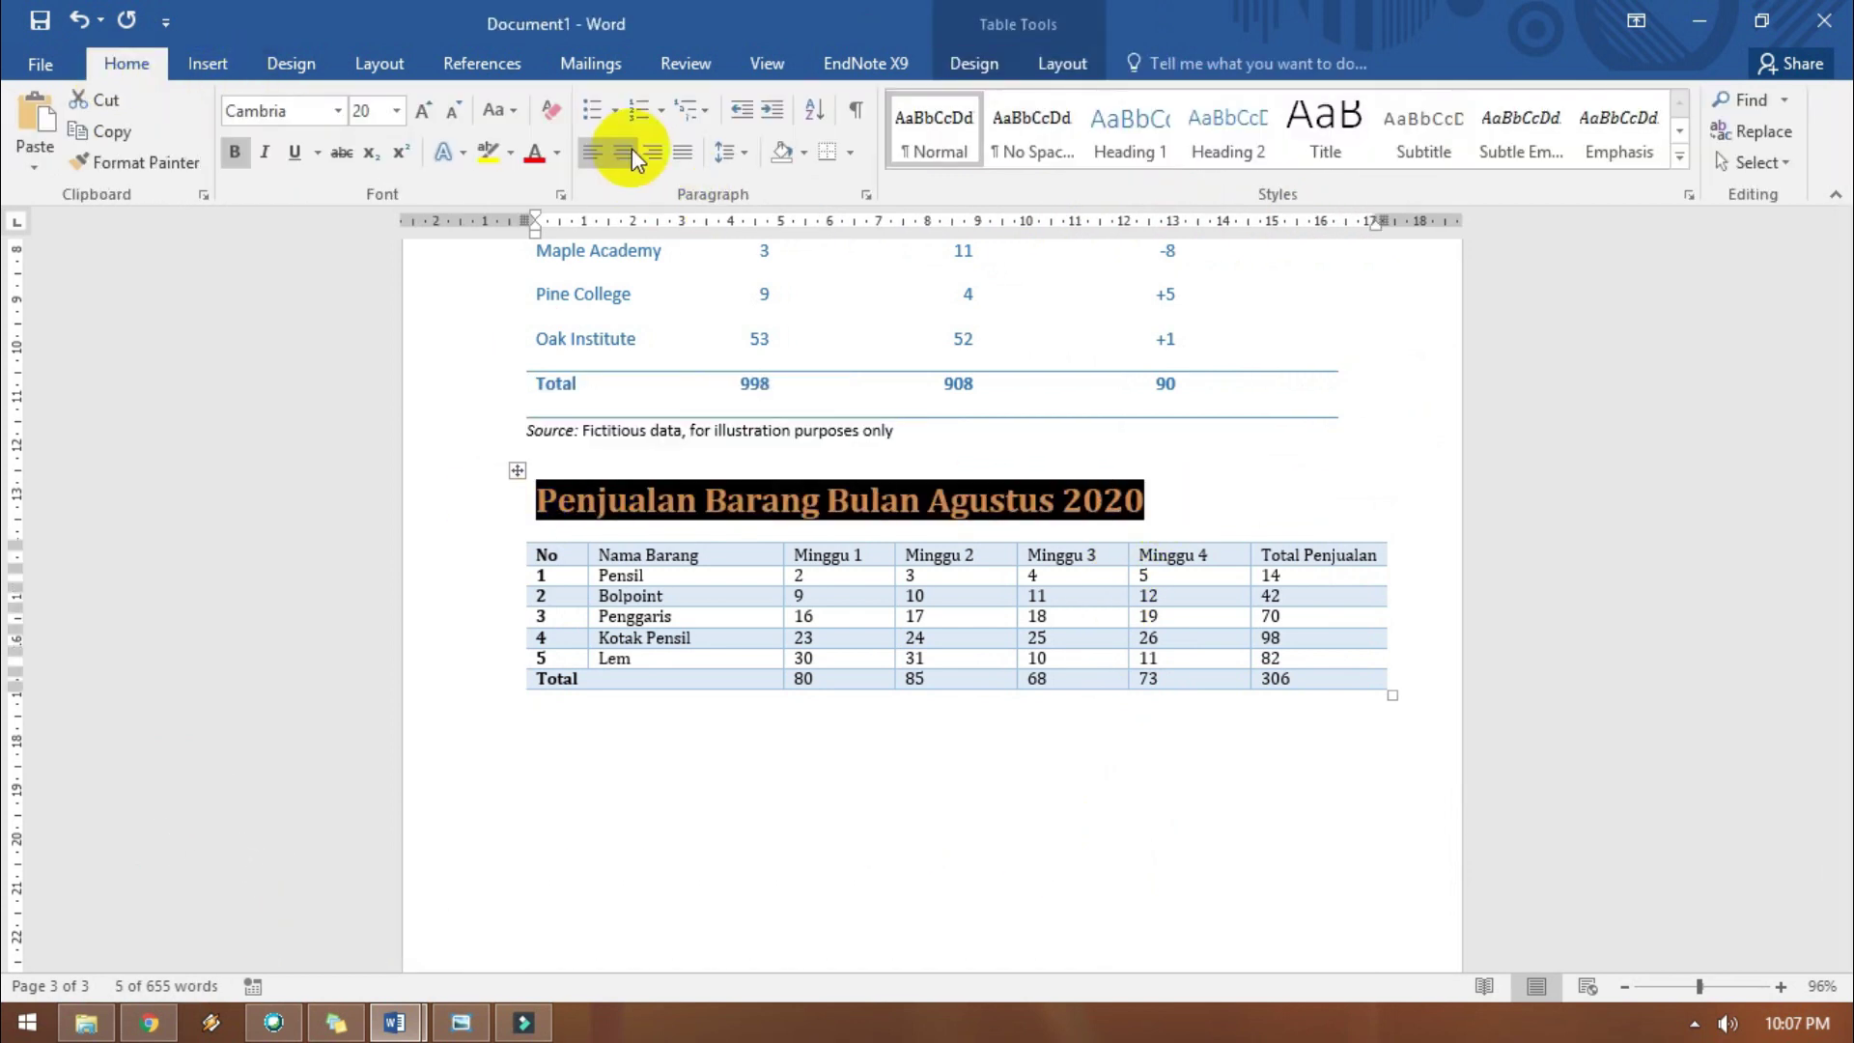
click(623, 152)
click(960, 766)
Centre the No column numbers, the weekly and total sales figures, and the Total label.
drag(519, 586, 538, 662)
click(623, 152)
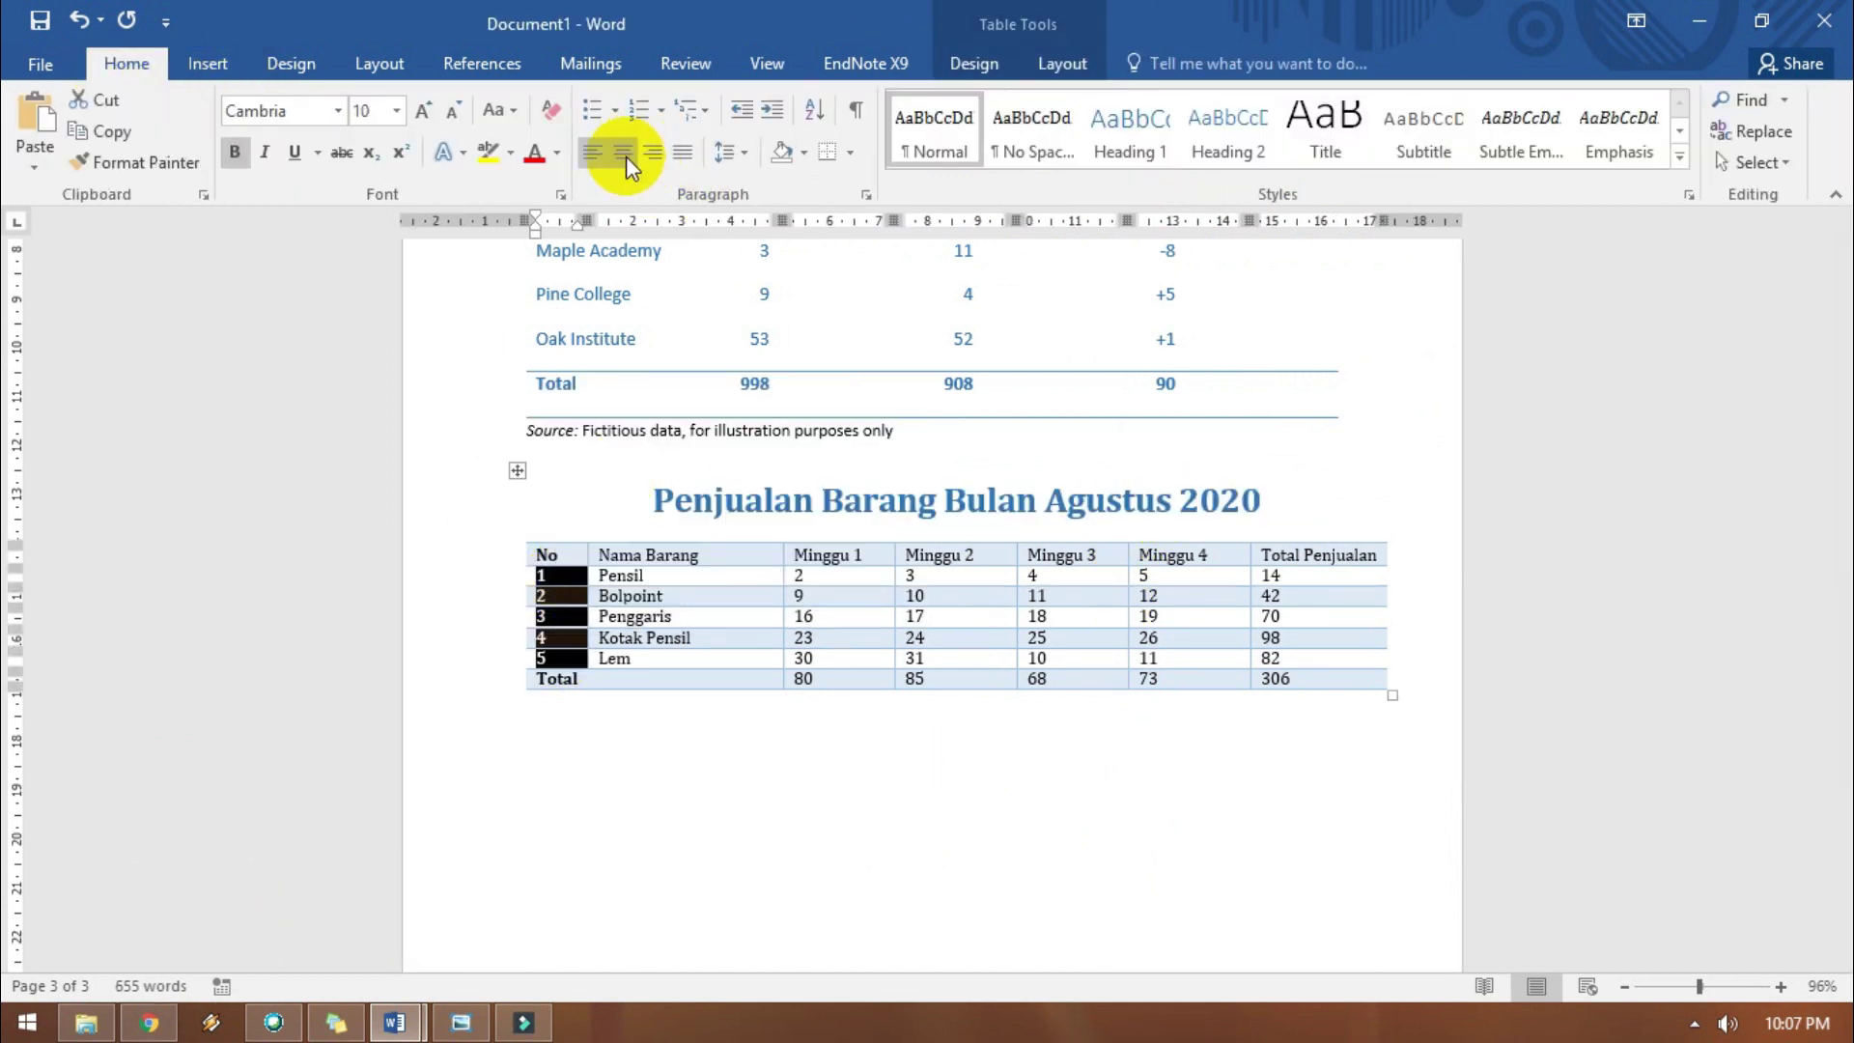
click(1284, 807)
drag(800, 575, 1367, 676)
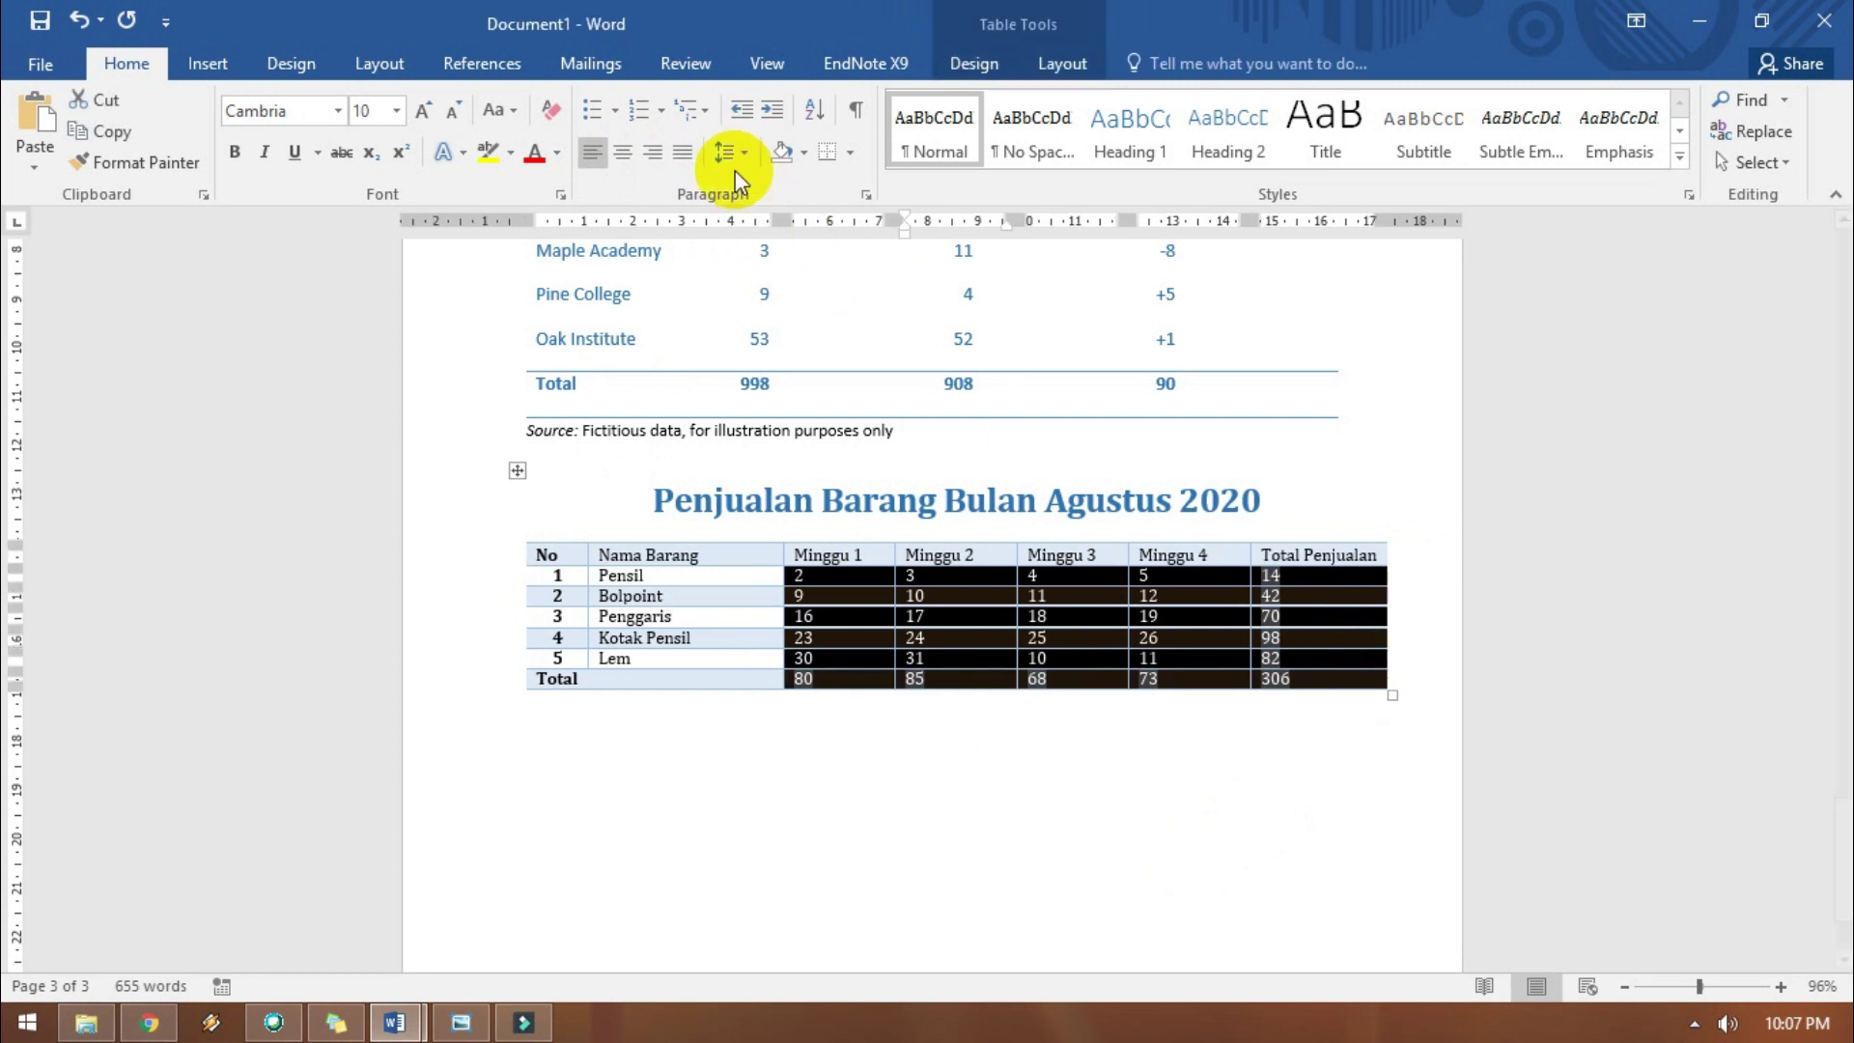
click(623, 151)
drag(632, 679, 549, 679)
click(622, 152)
click(1188, 744)
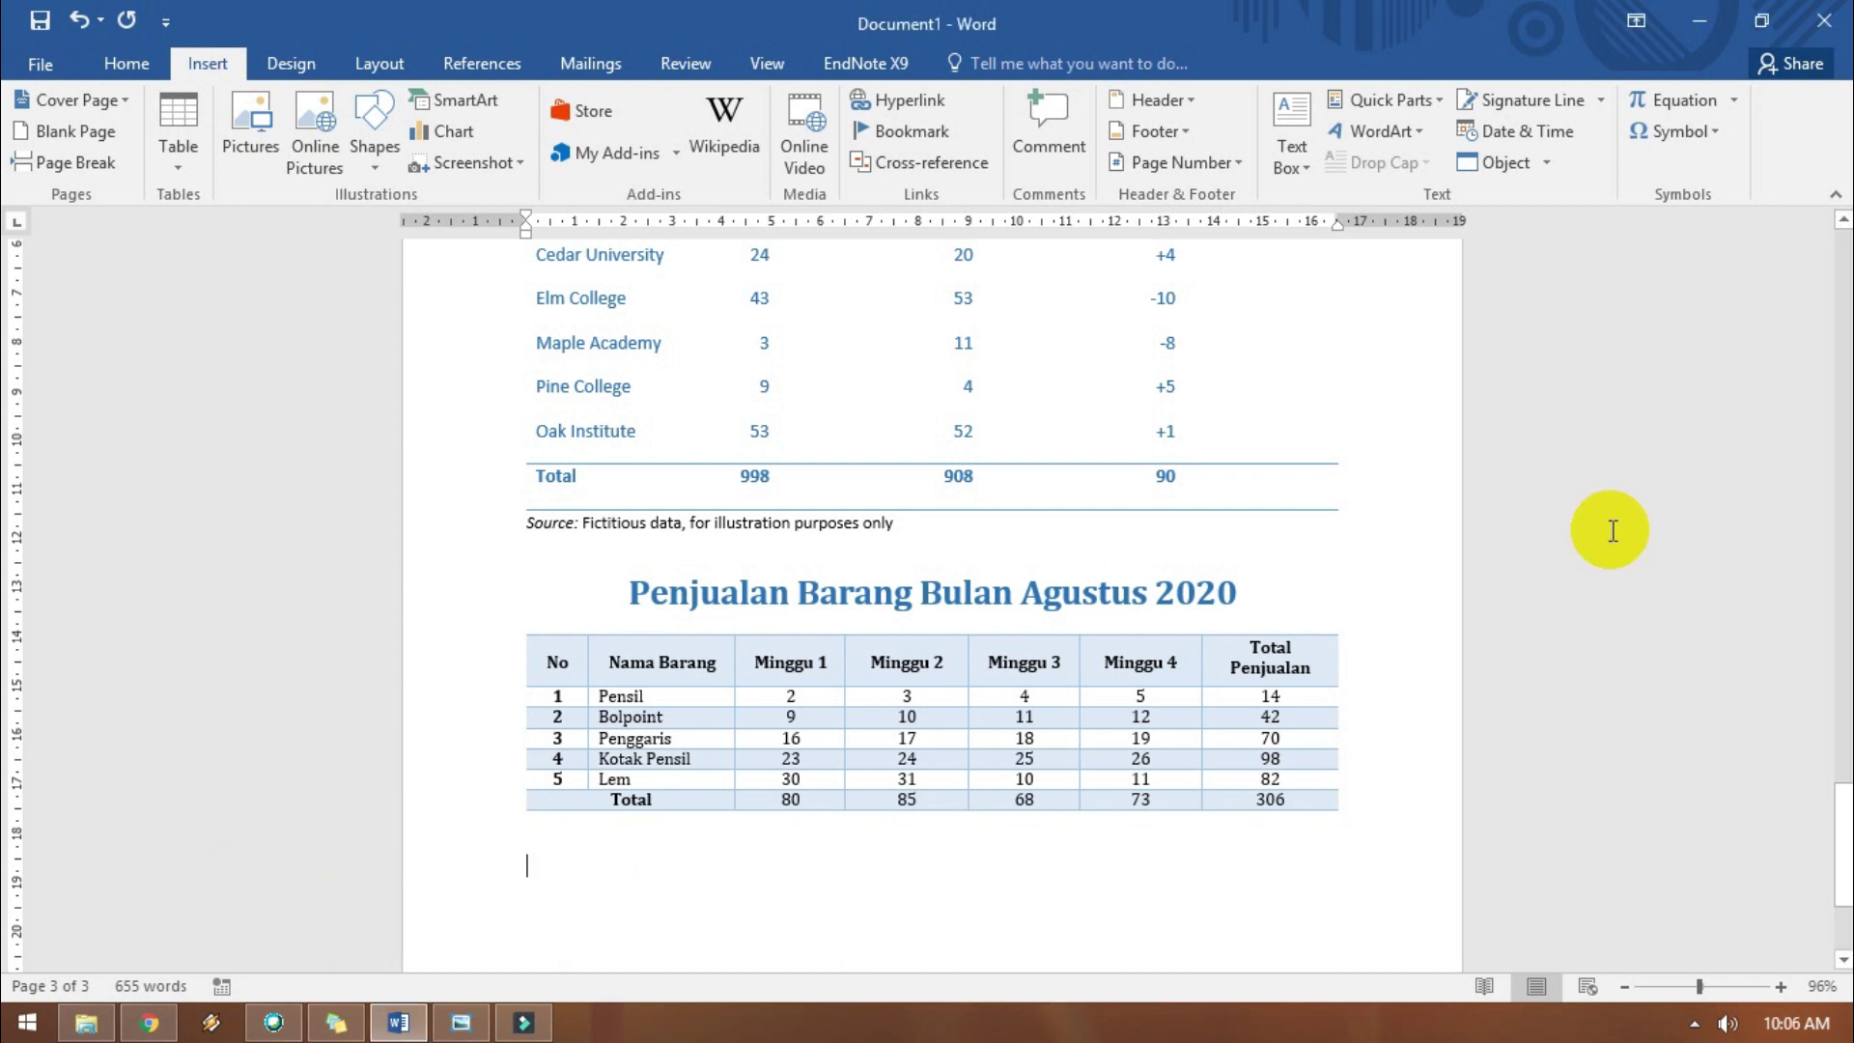
Create a new blank document.
click(44, 65)
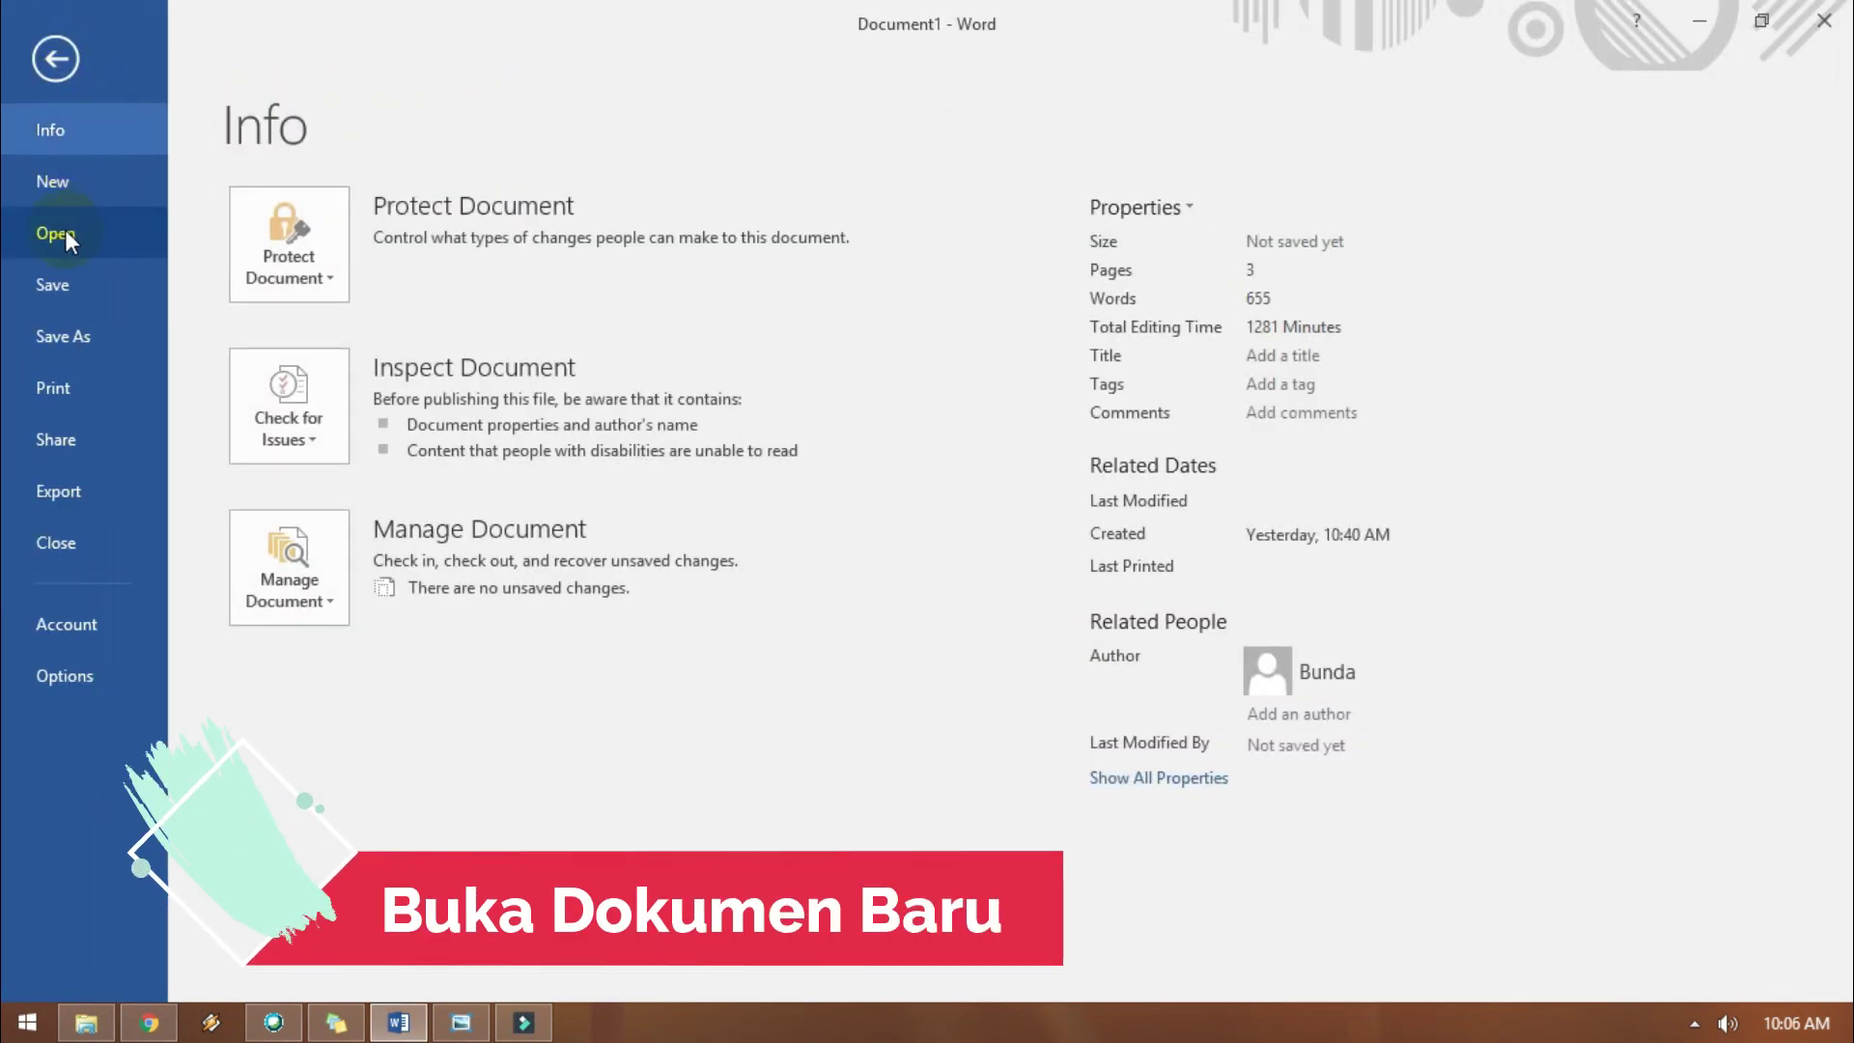
click(50, 184)
click(344, 425)
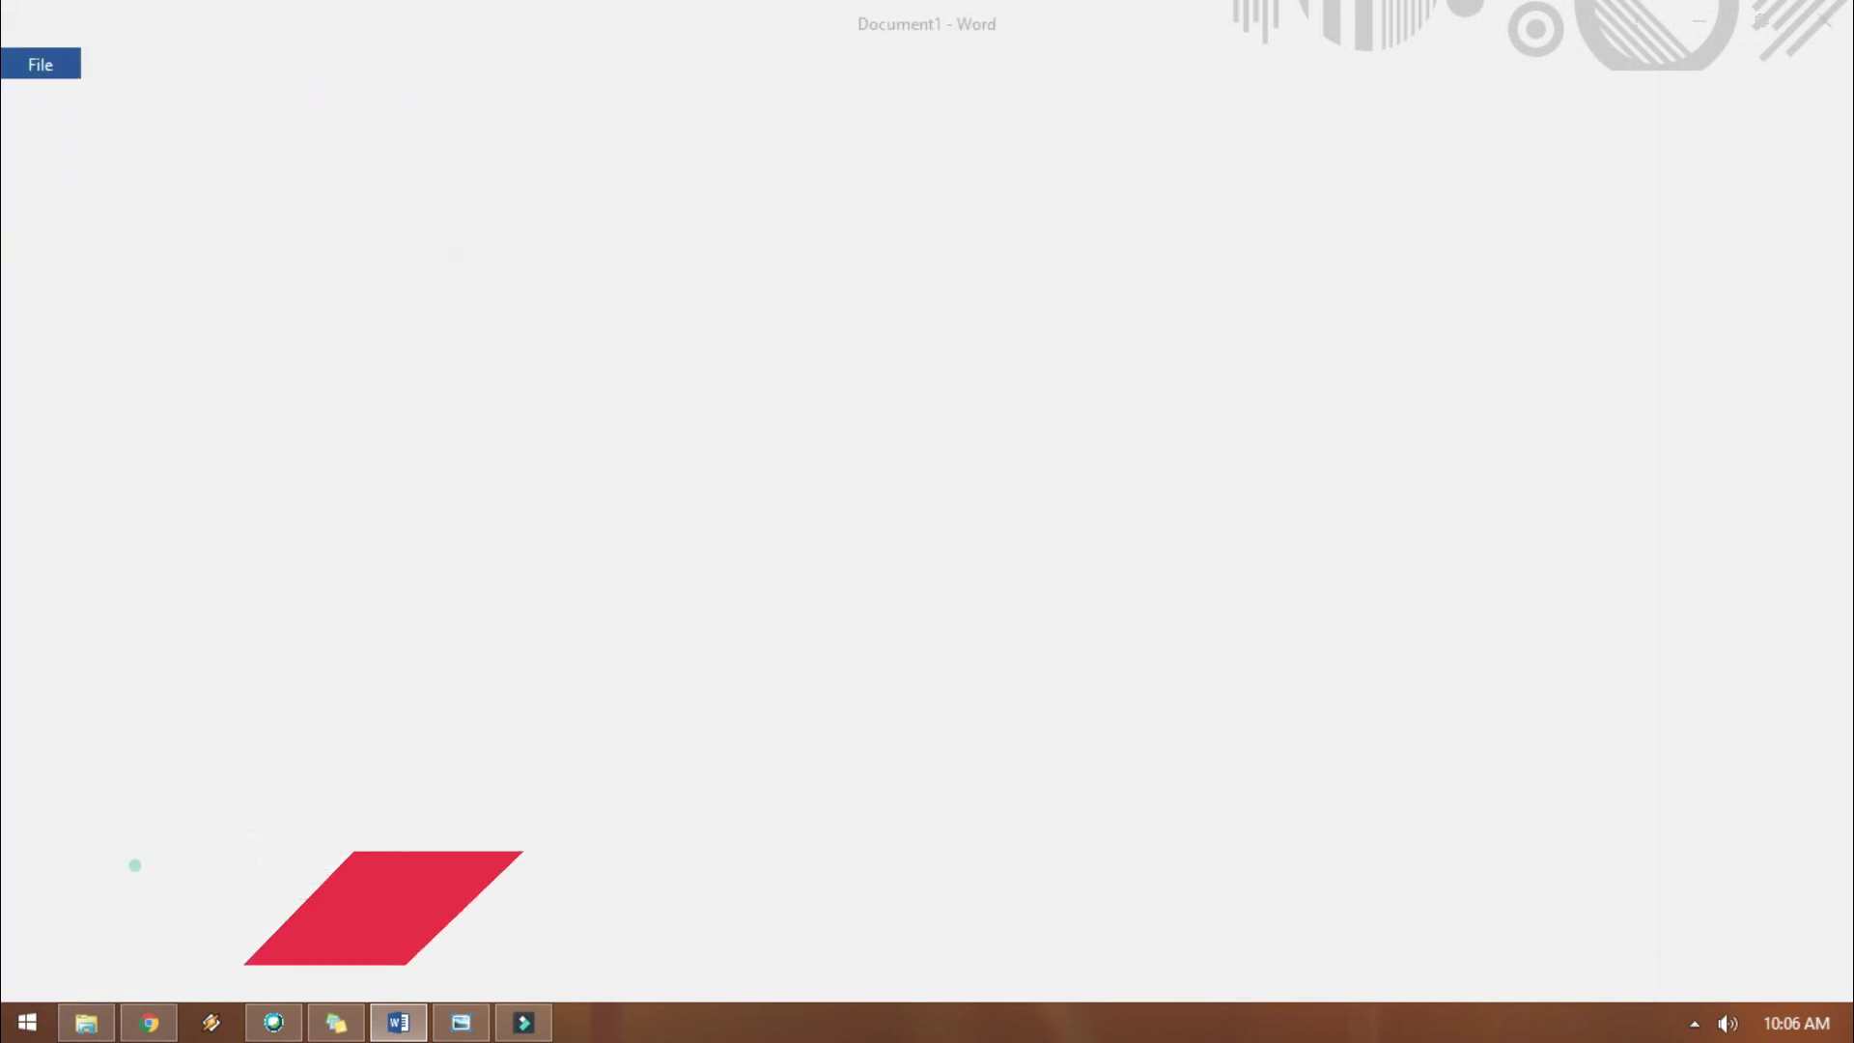
Insert a pie chart into the new document.
click(206, 65)
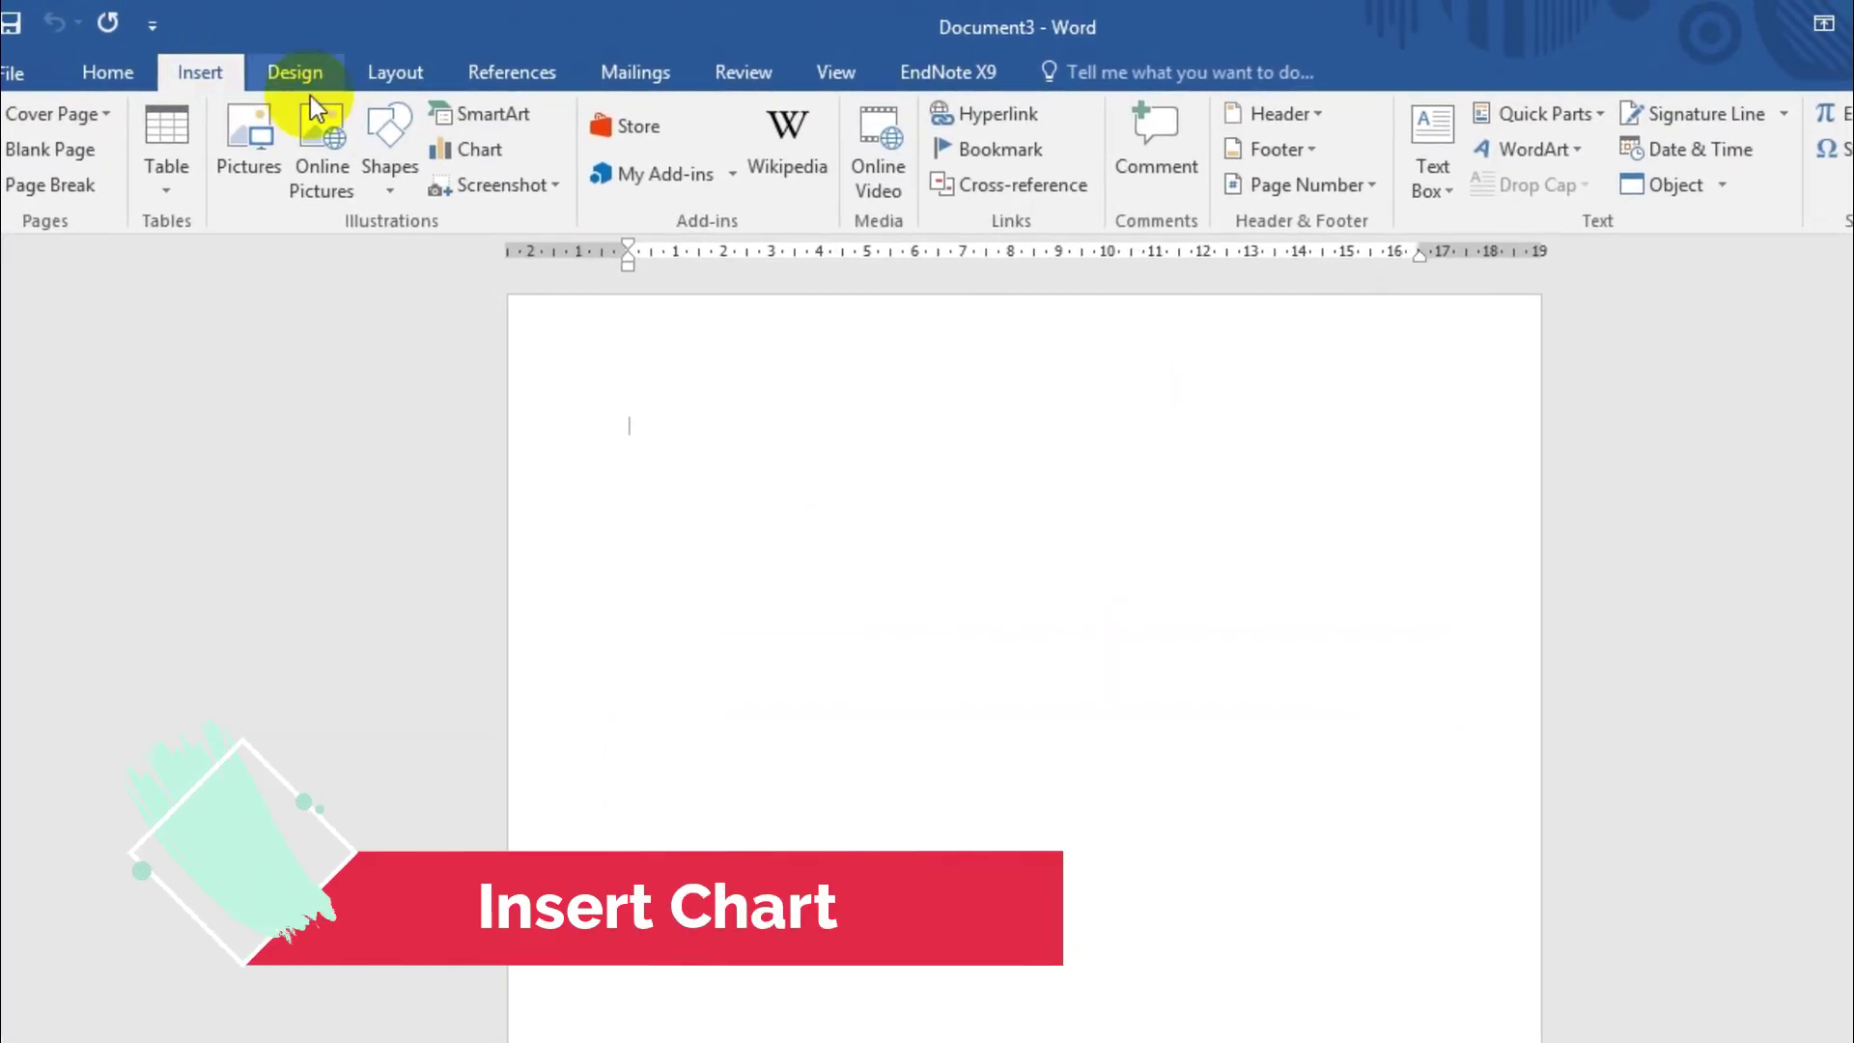
click(478, 153)
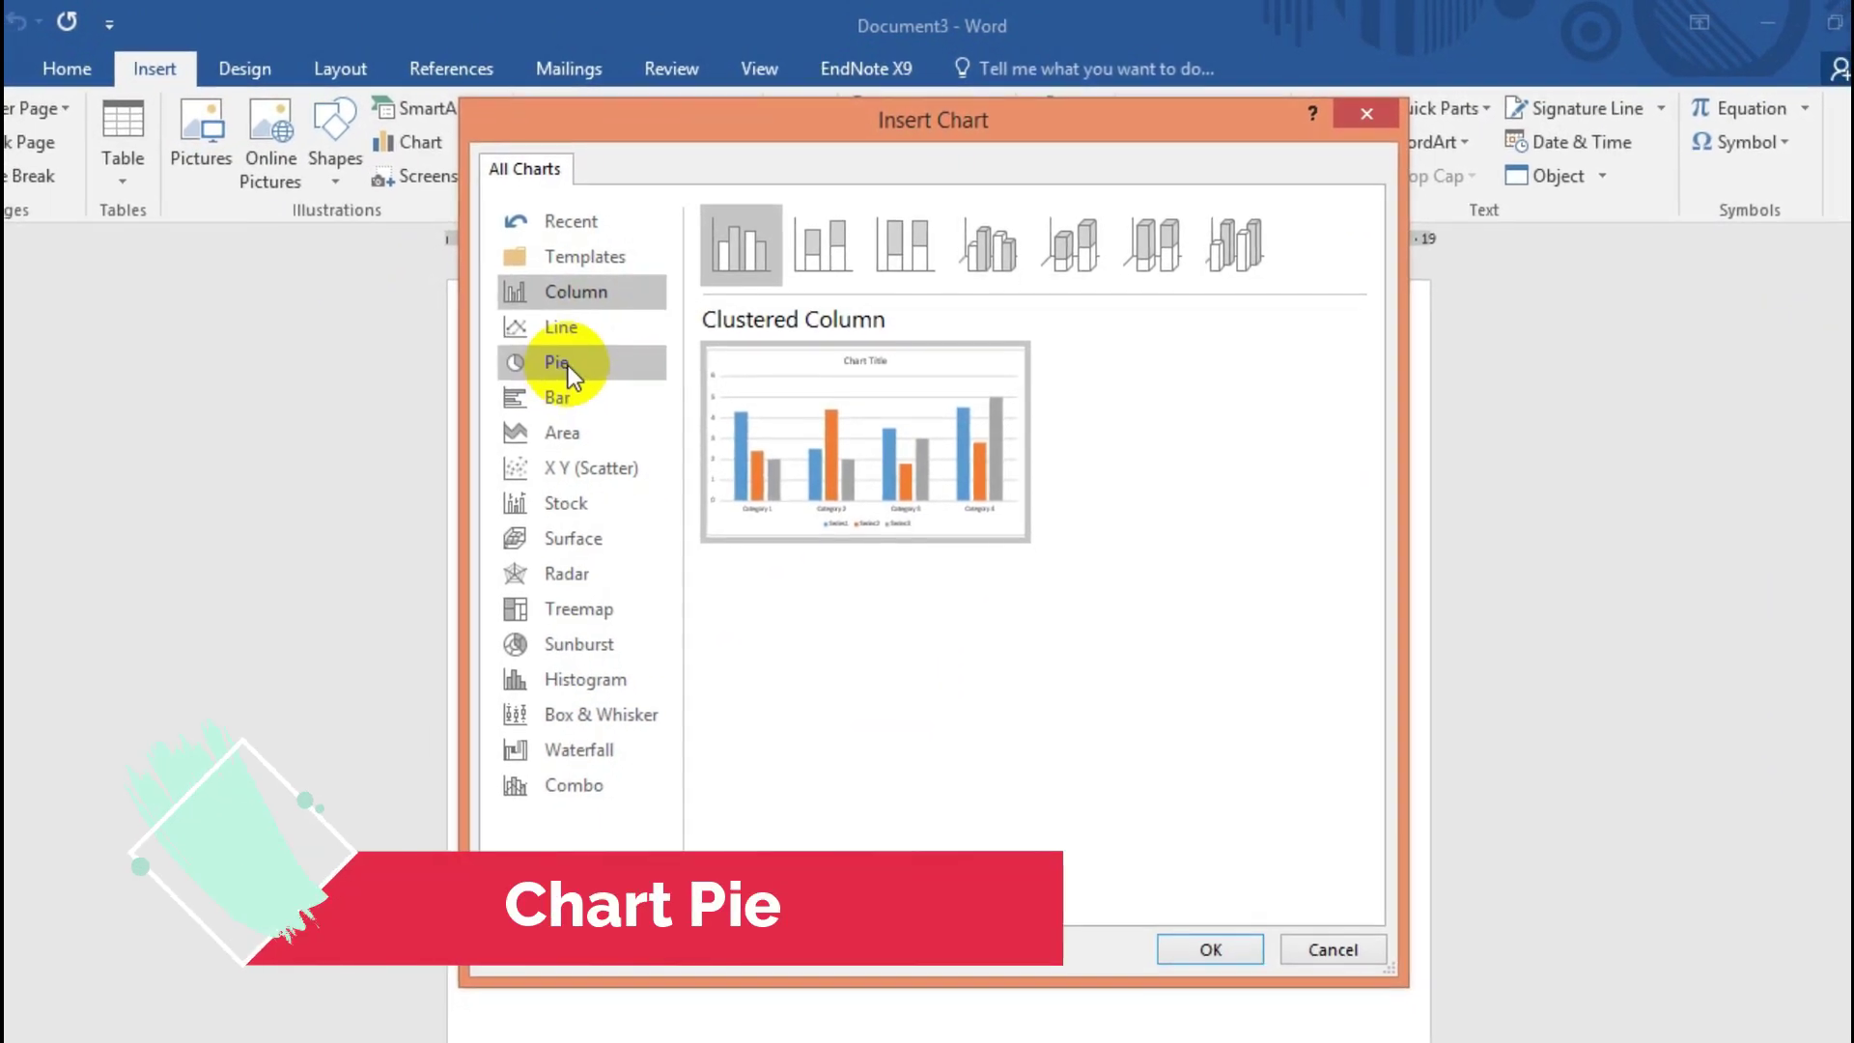
click(574, 353)
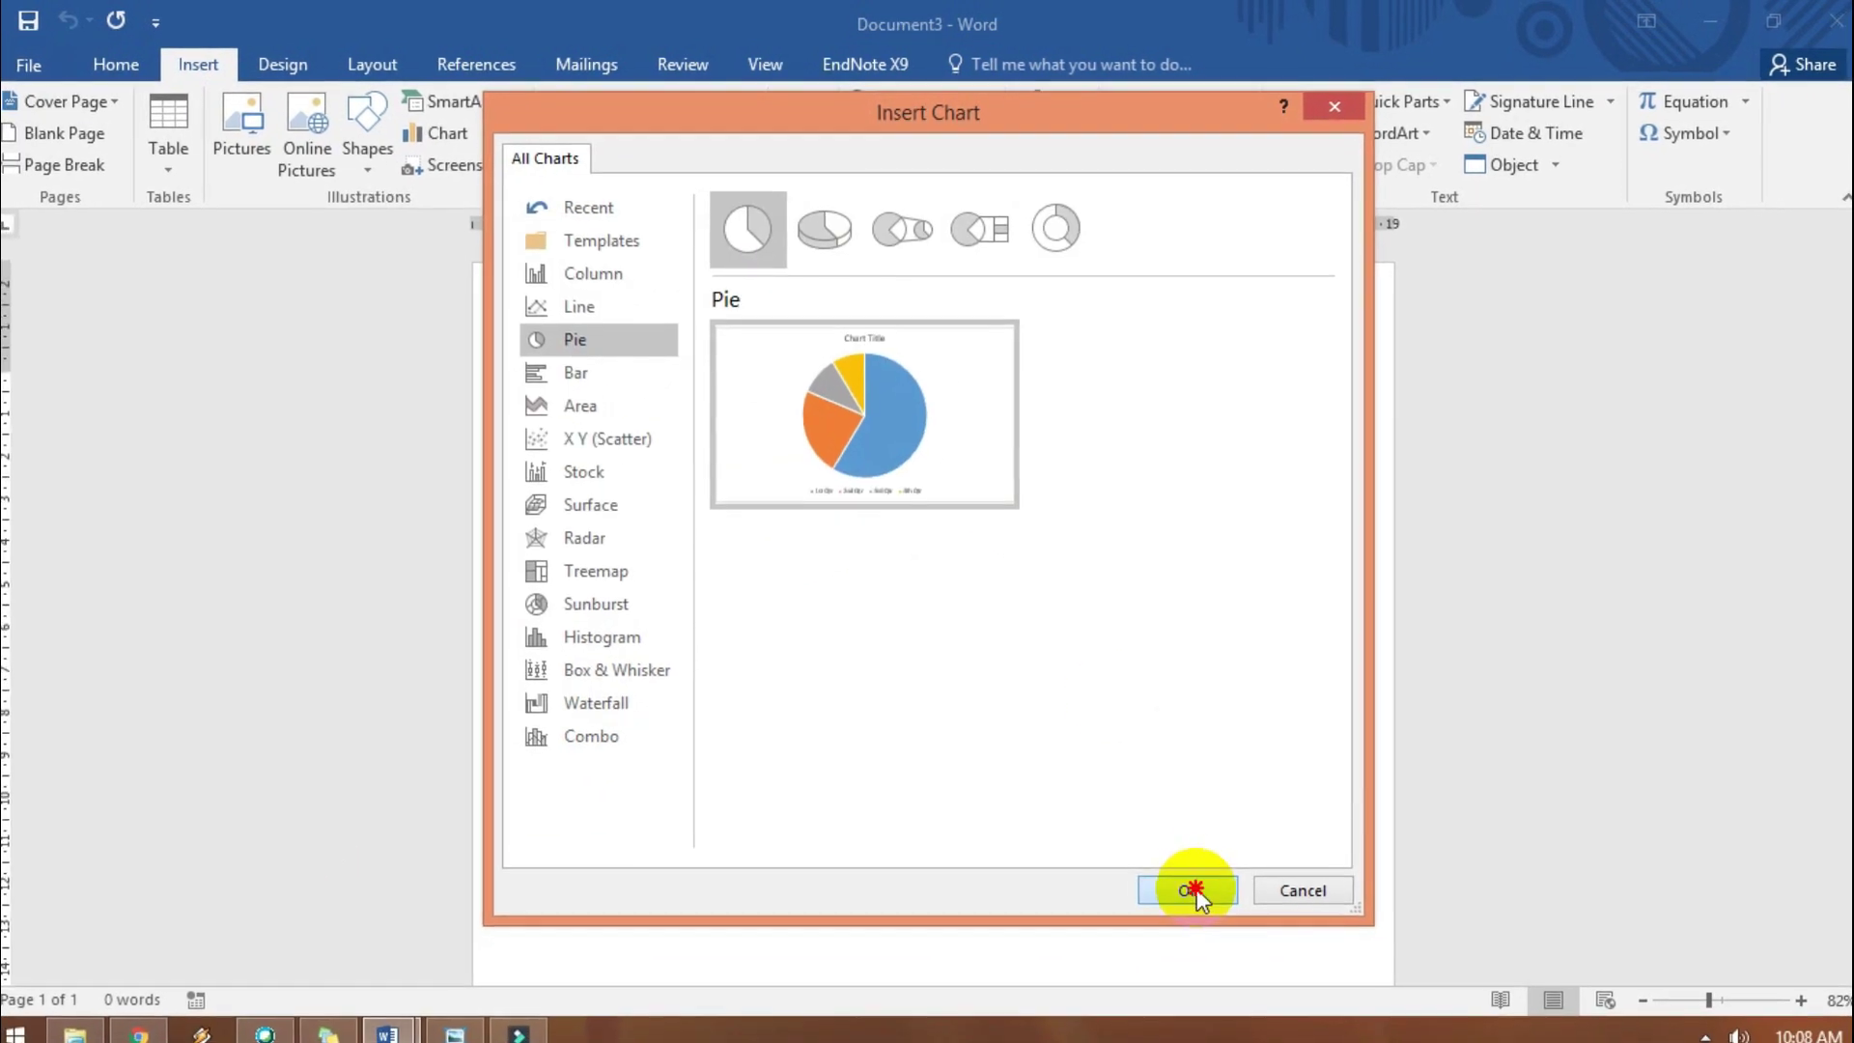
click(1195, 890)
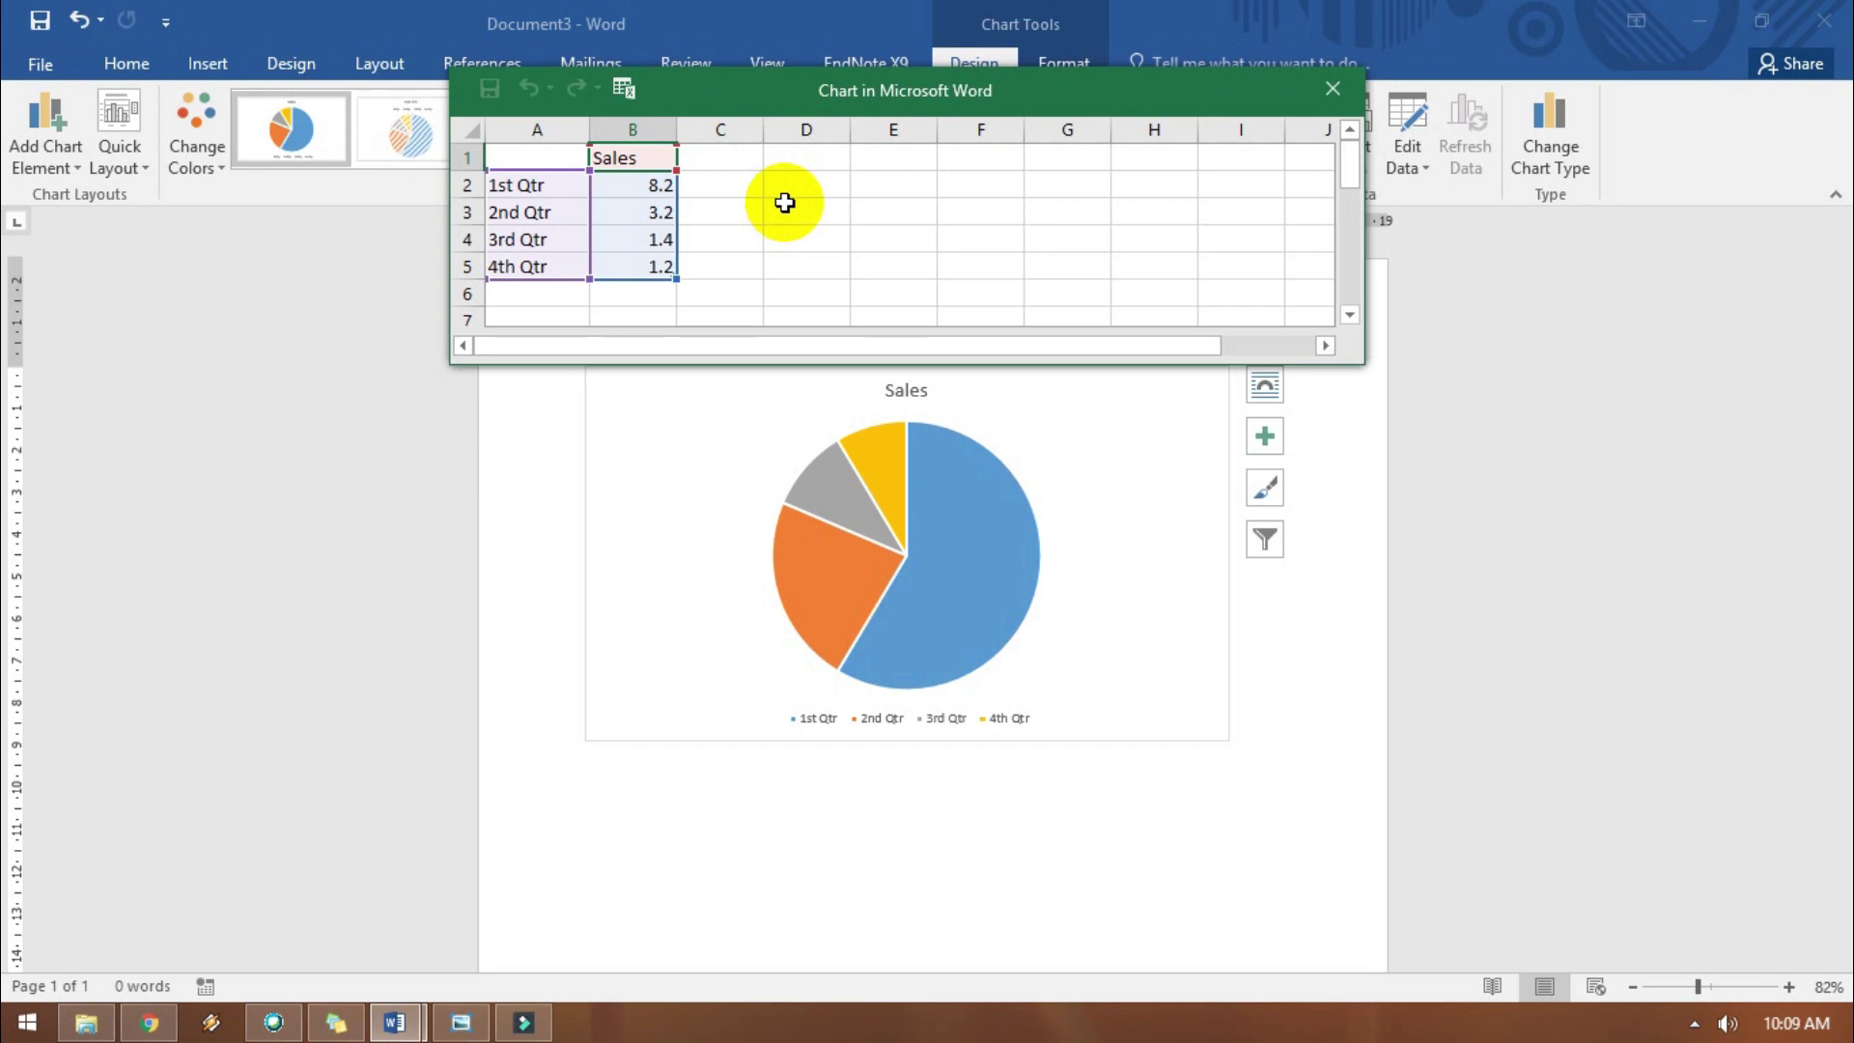
Copy the item names Pensil through Lem into the chart data's category cells.
key(alt+Tab)
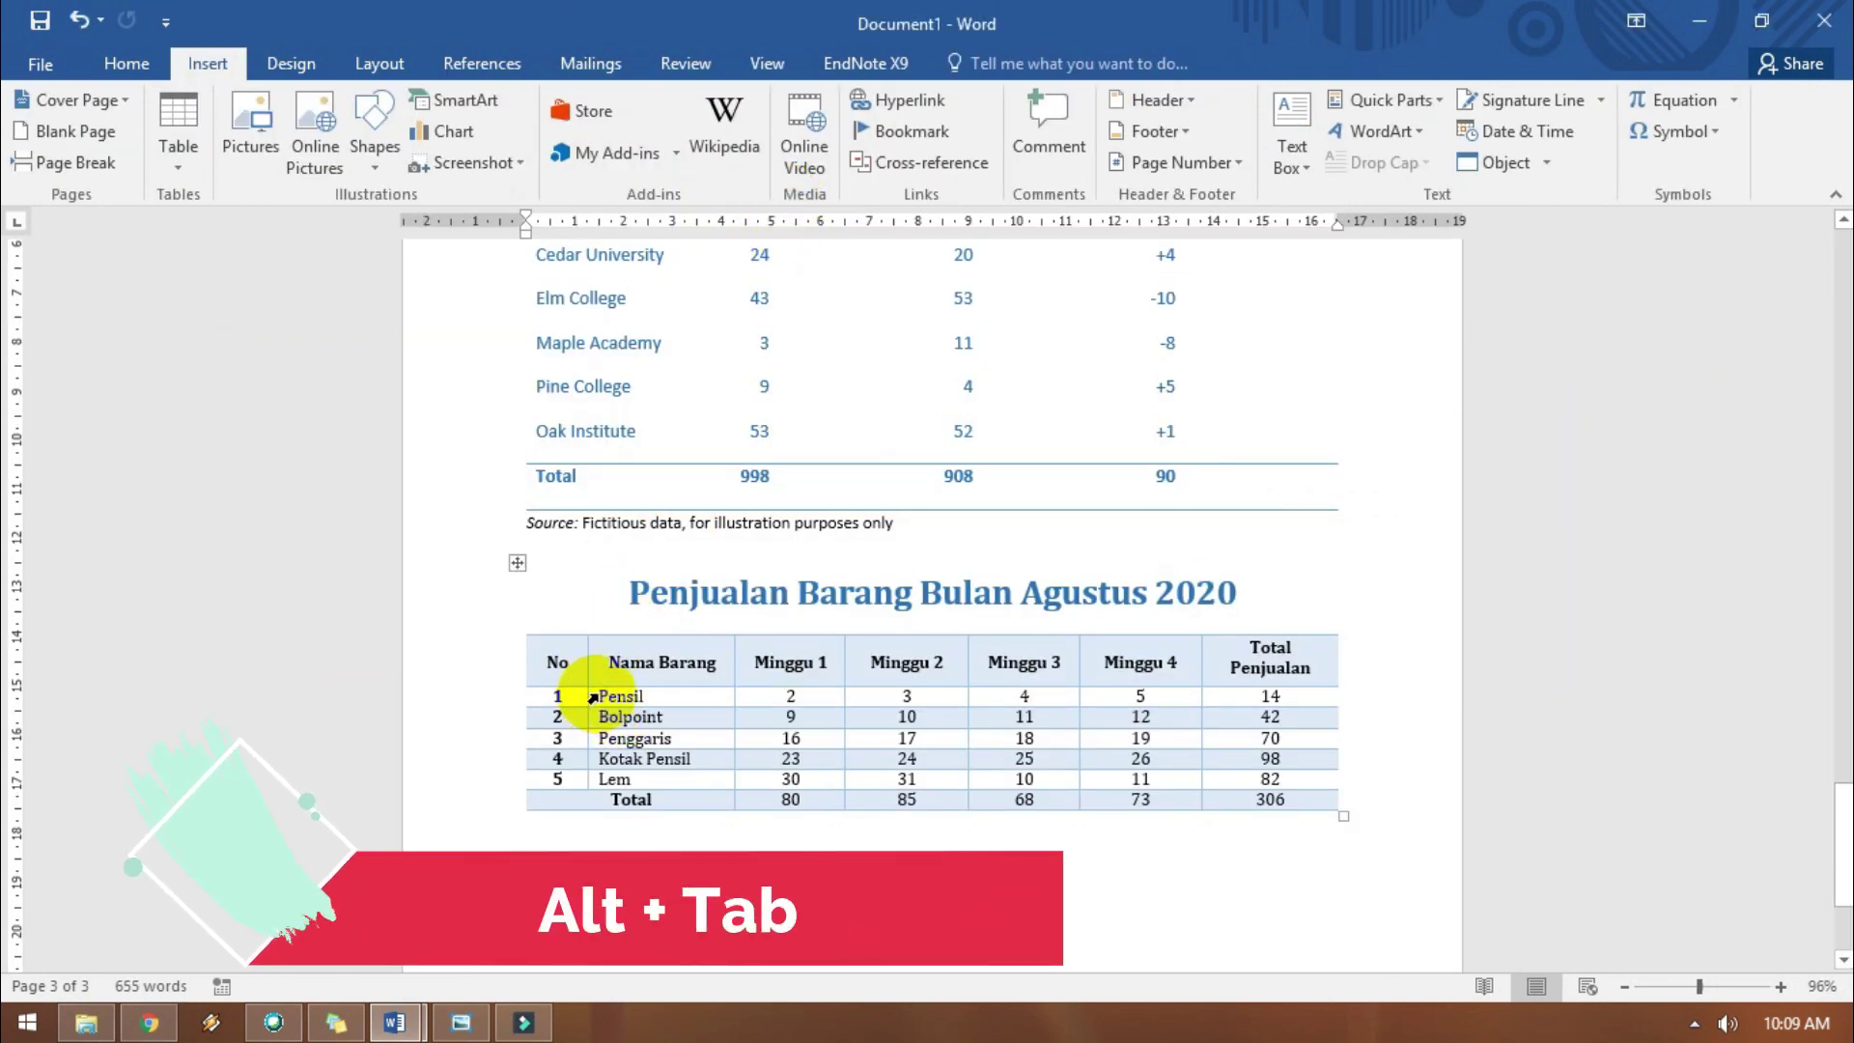
drag(599, 689, 621, 778)
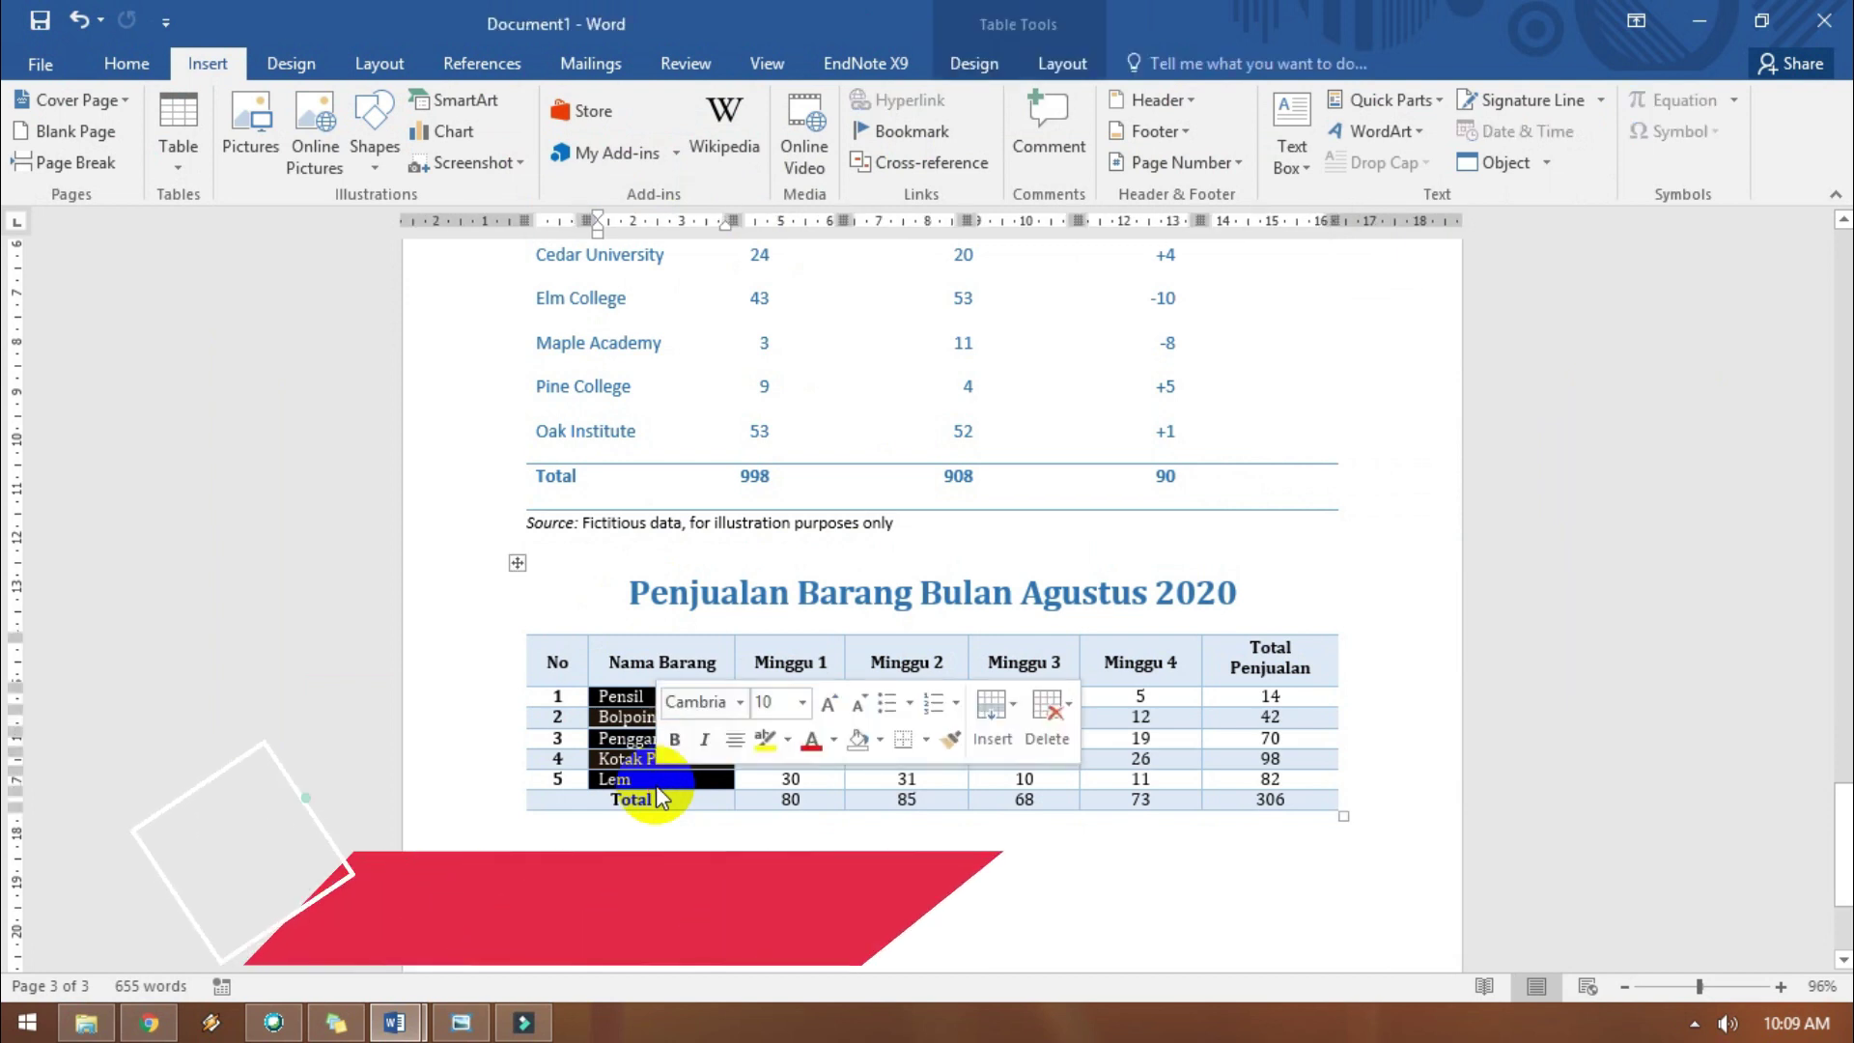
key(alt+Tab)
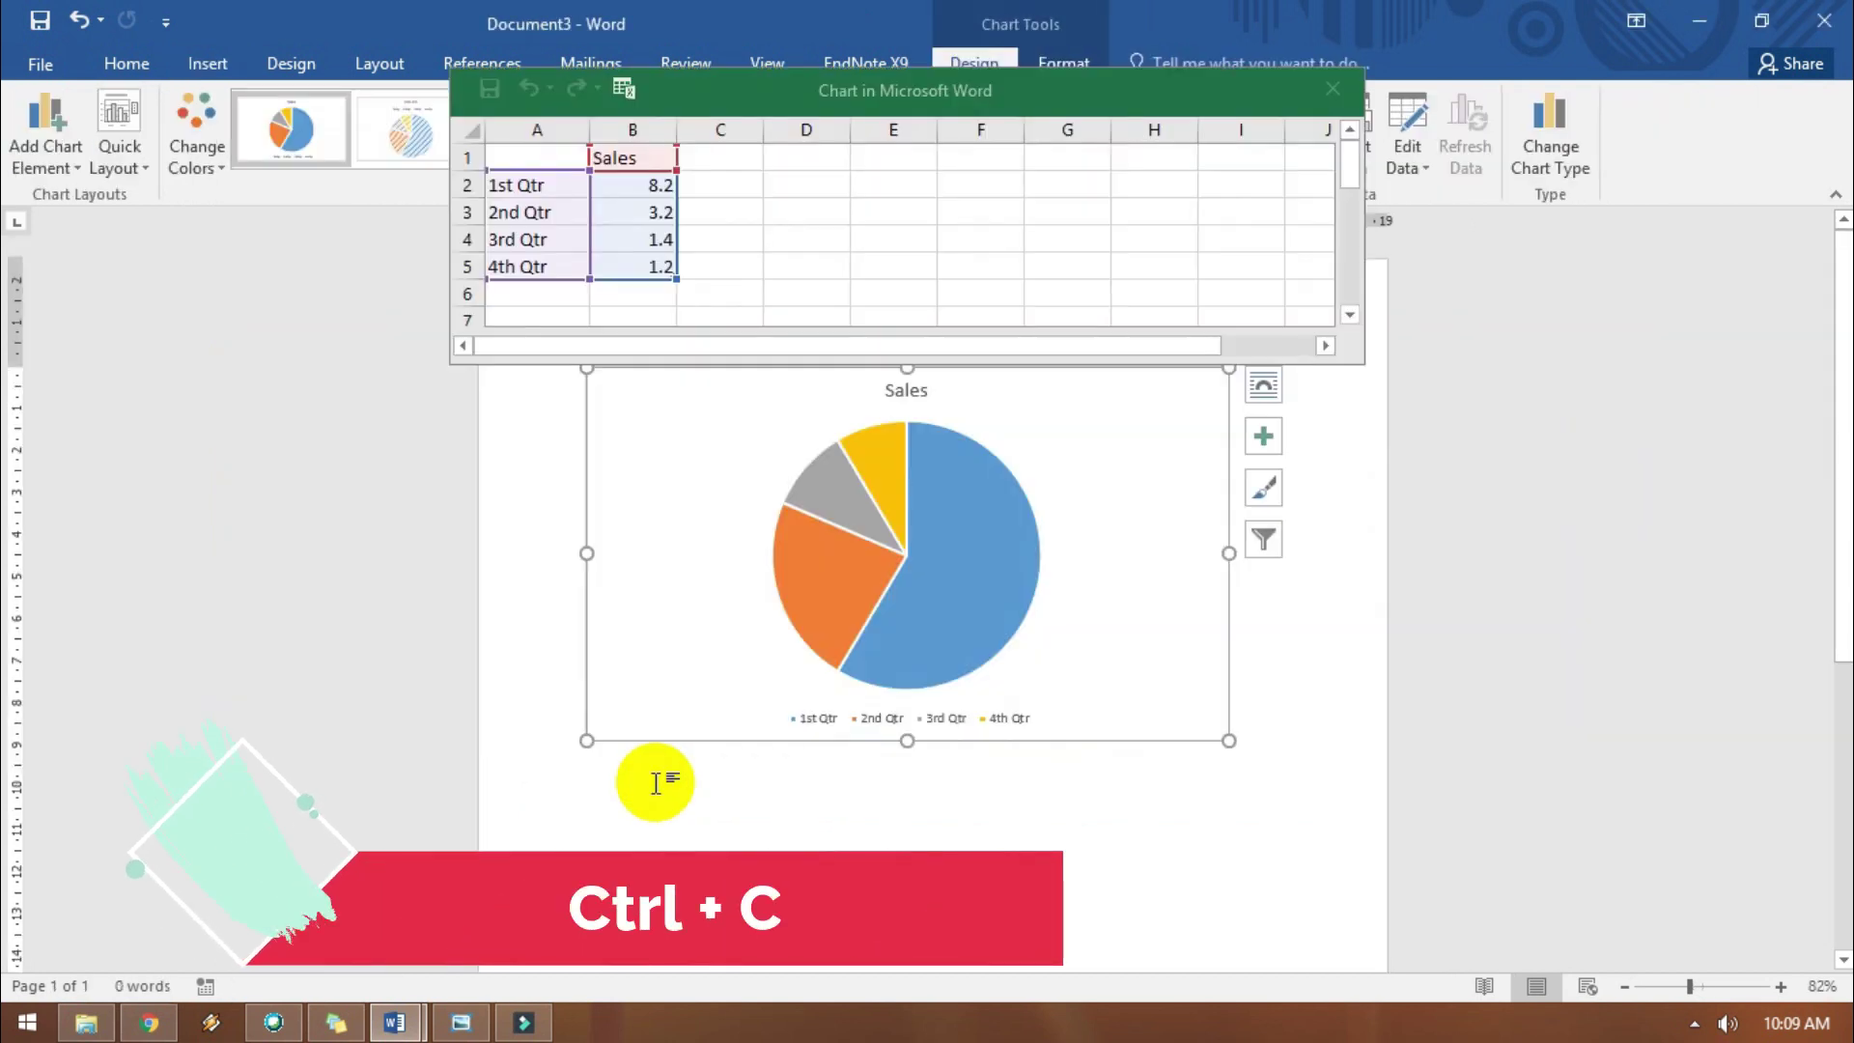
click(533, 182)
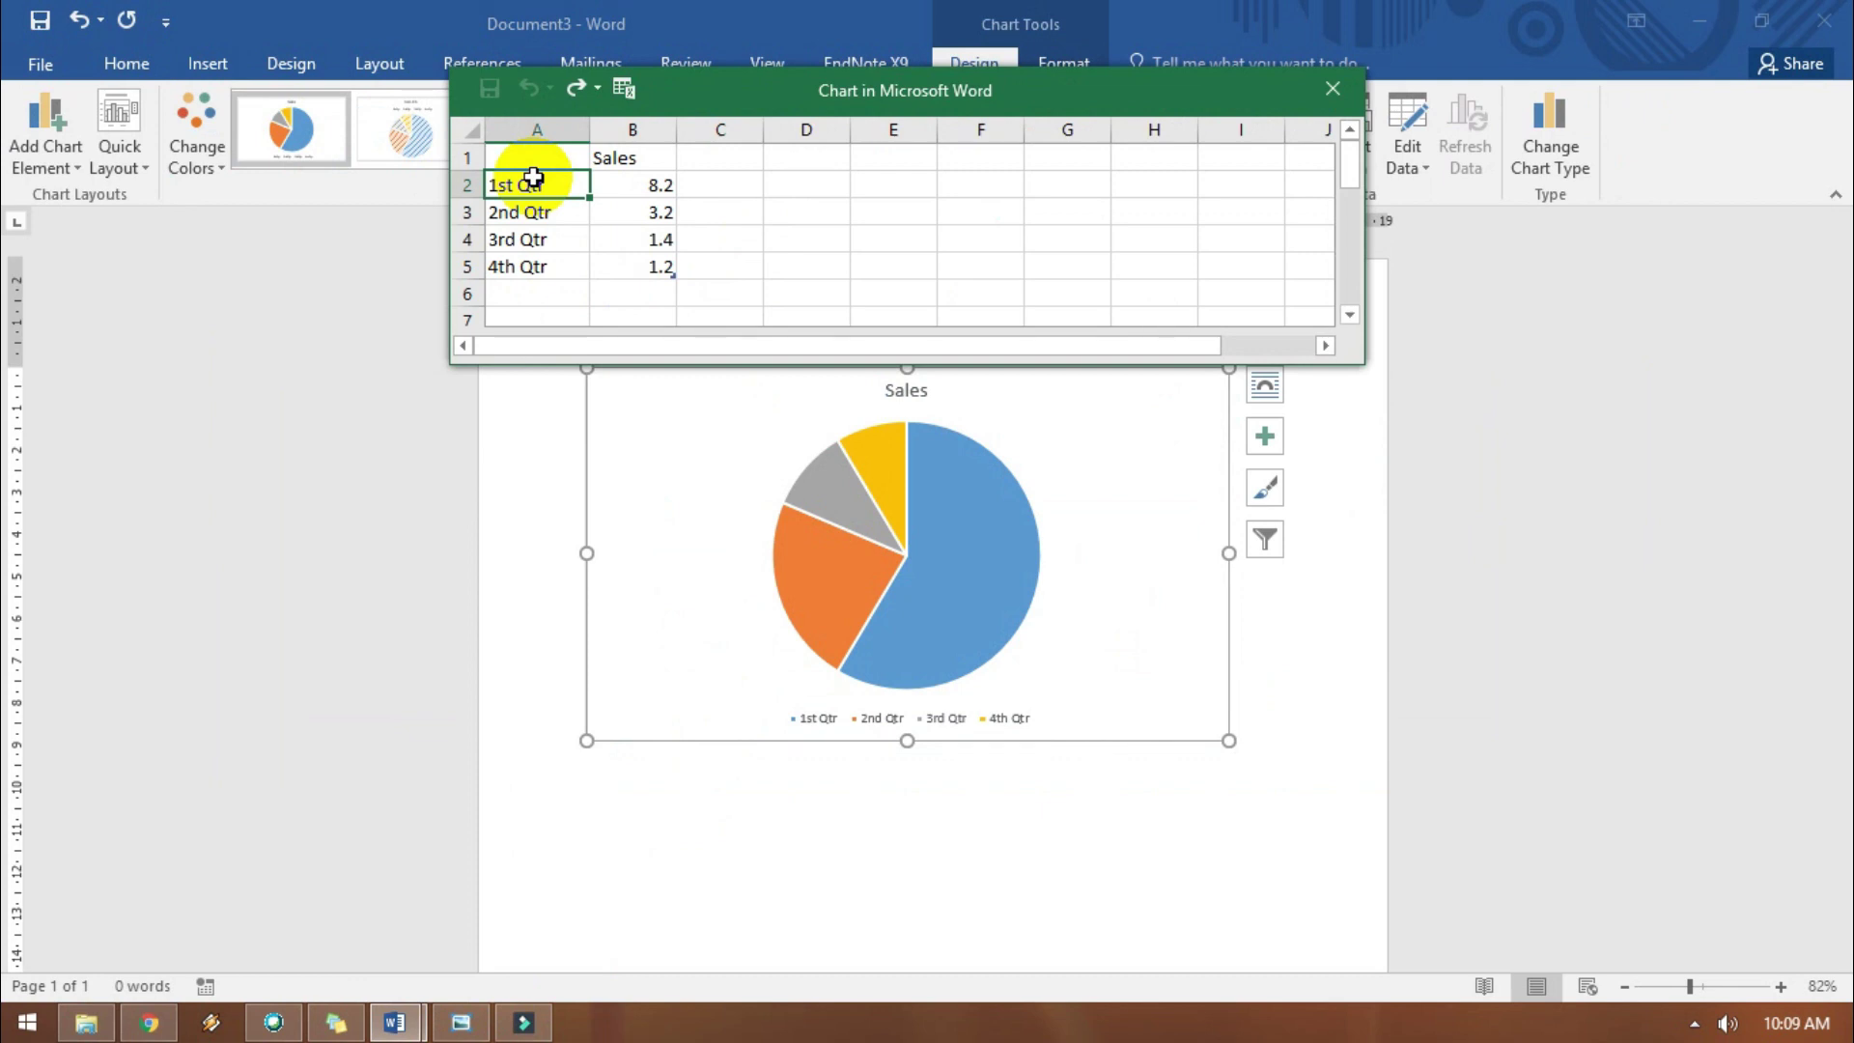
key(ctrl+v)
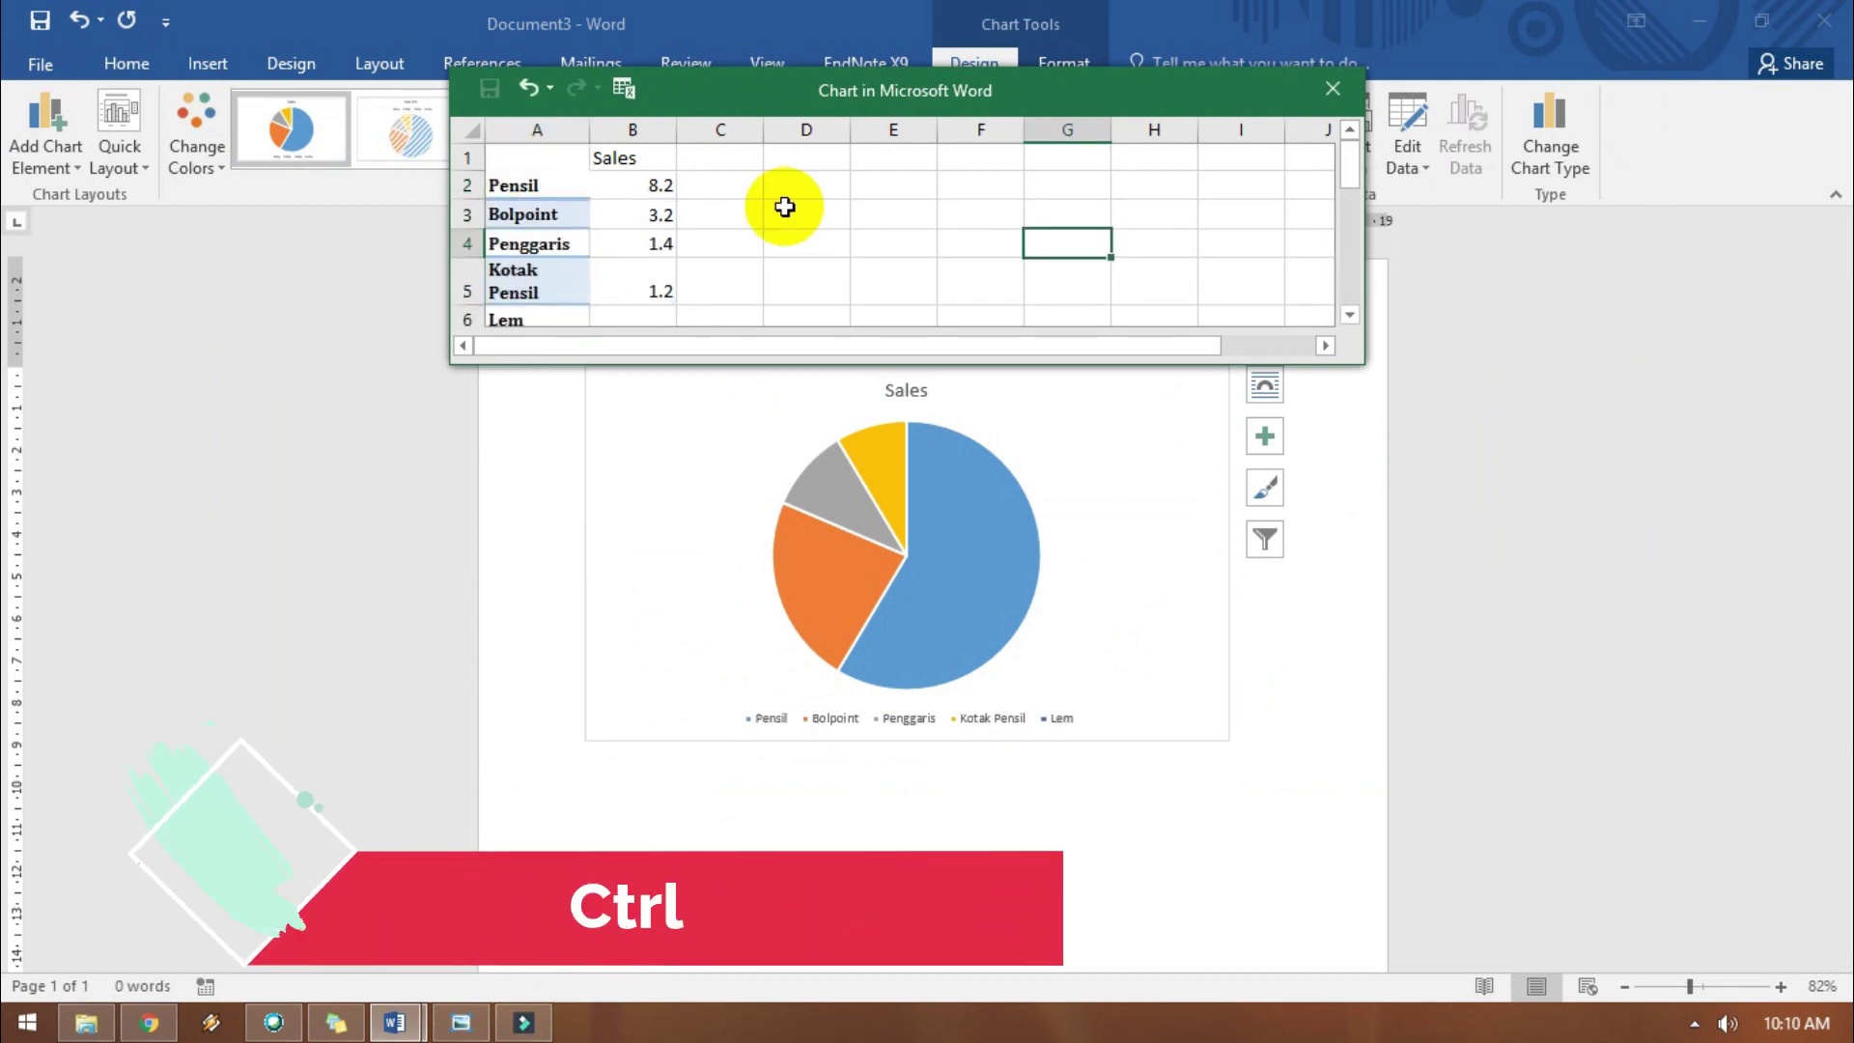
Paste the Total Penjualan figures 14 to 82 into cell B2 and close the data sheet.
key(alt+Tab)
click(1265, 696)
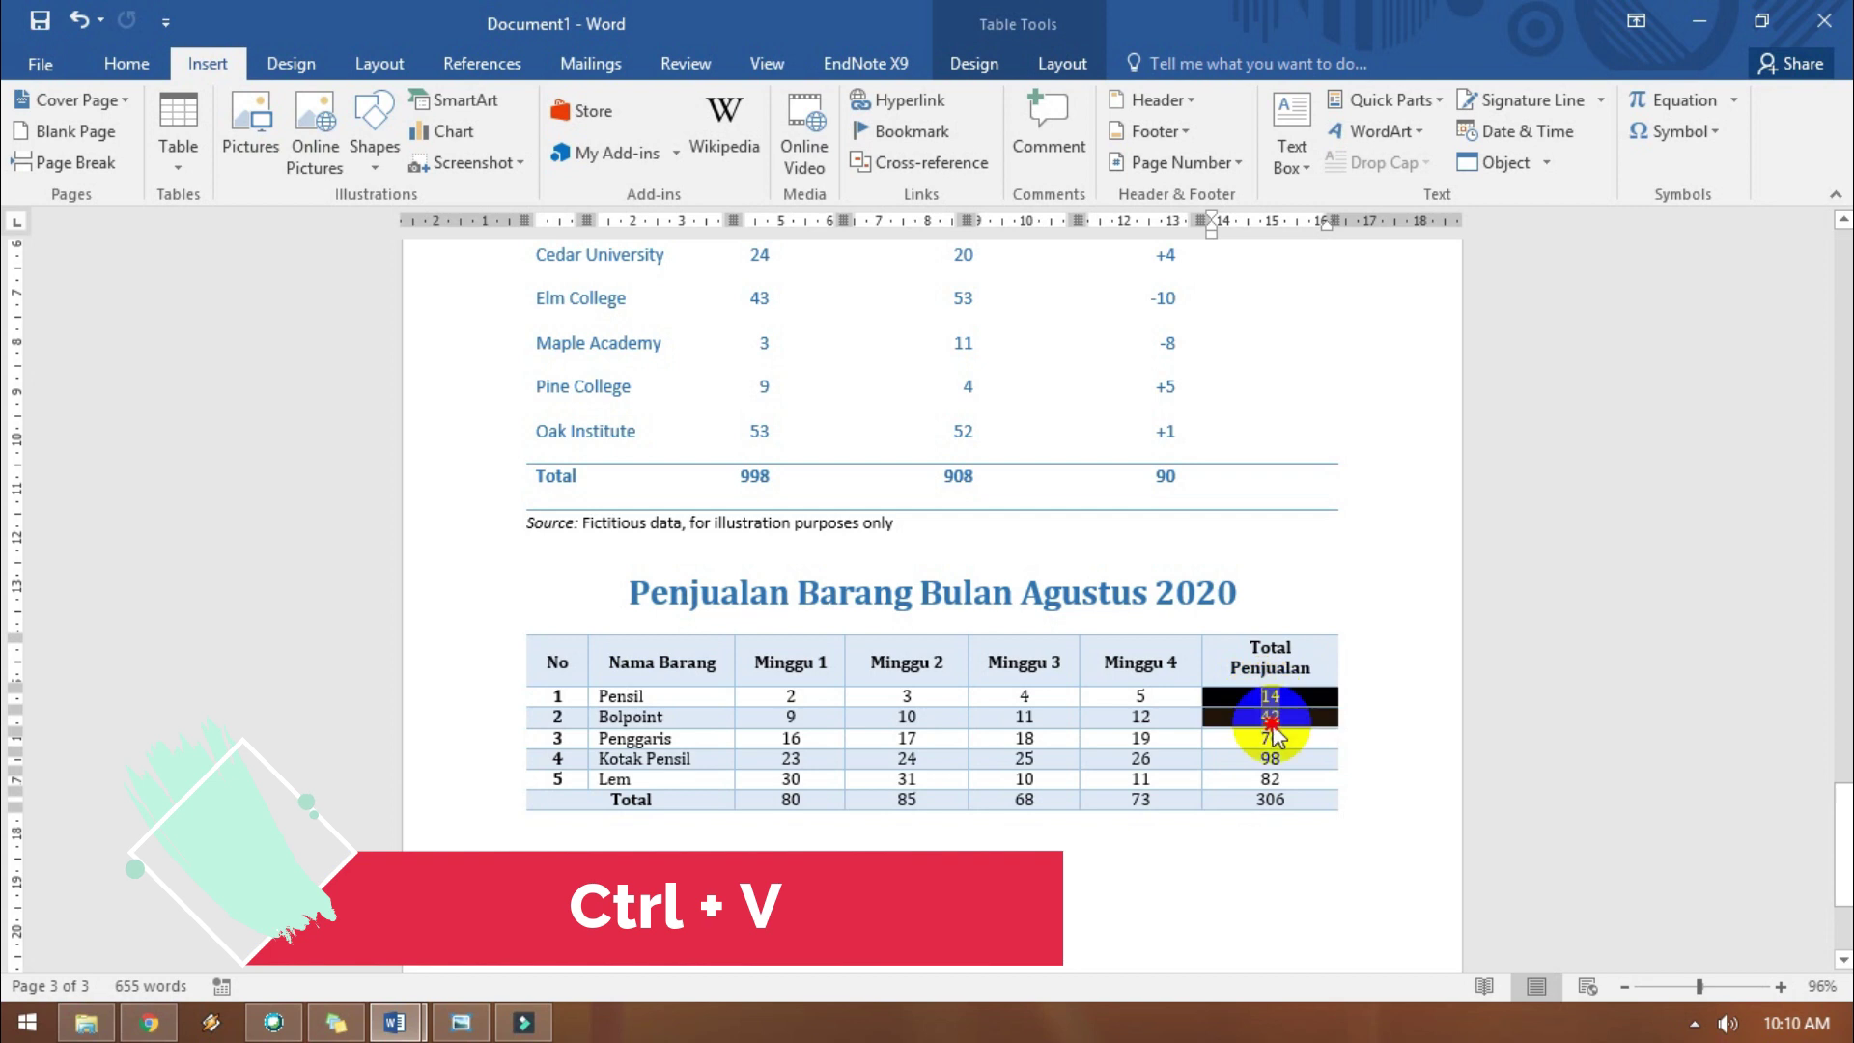
drag(1271, 725, 1280, 787)
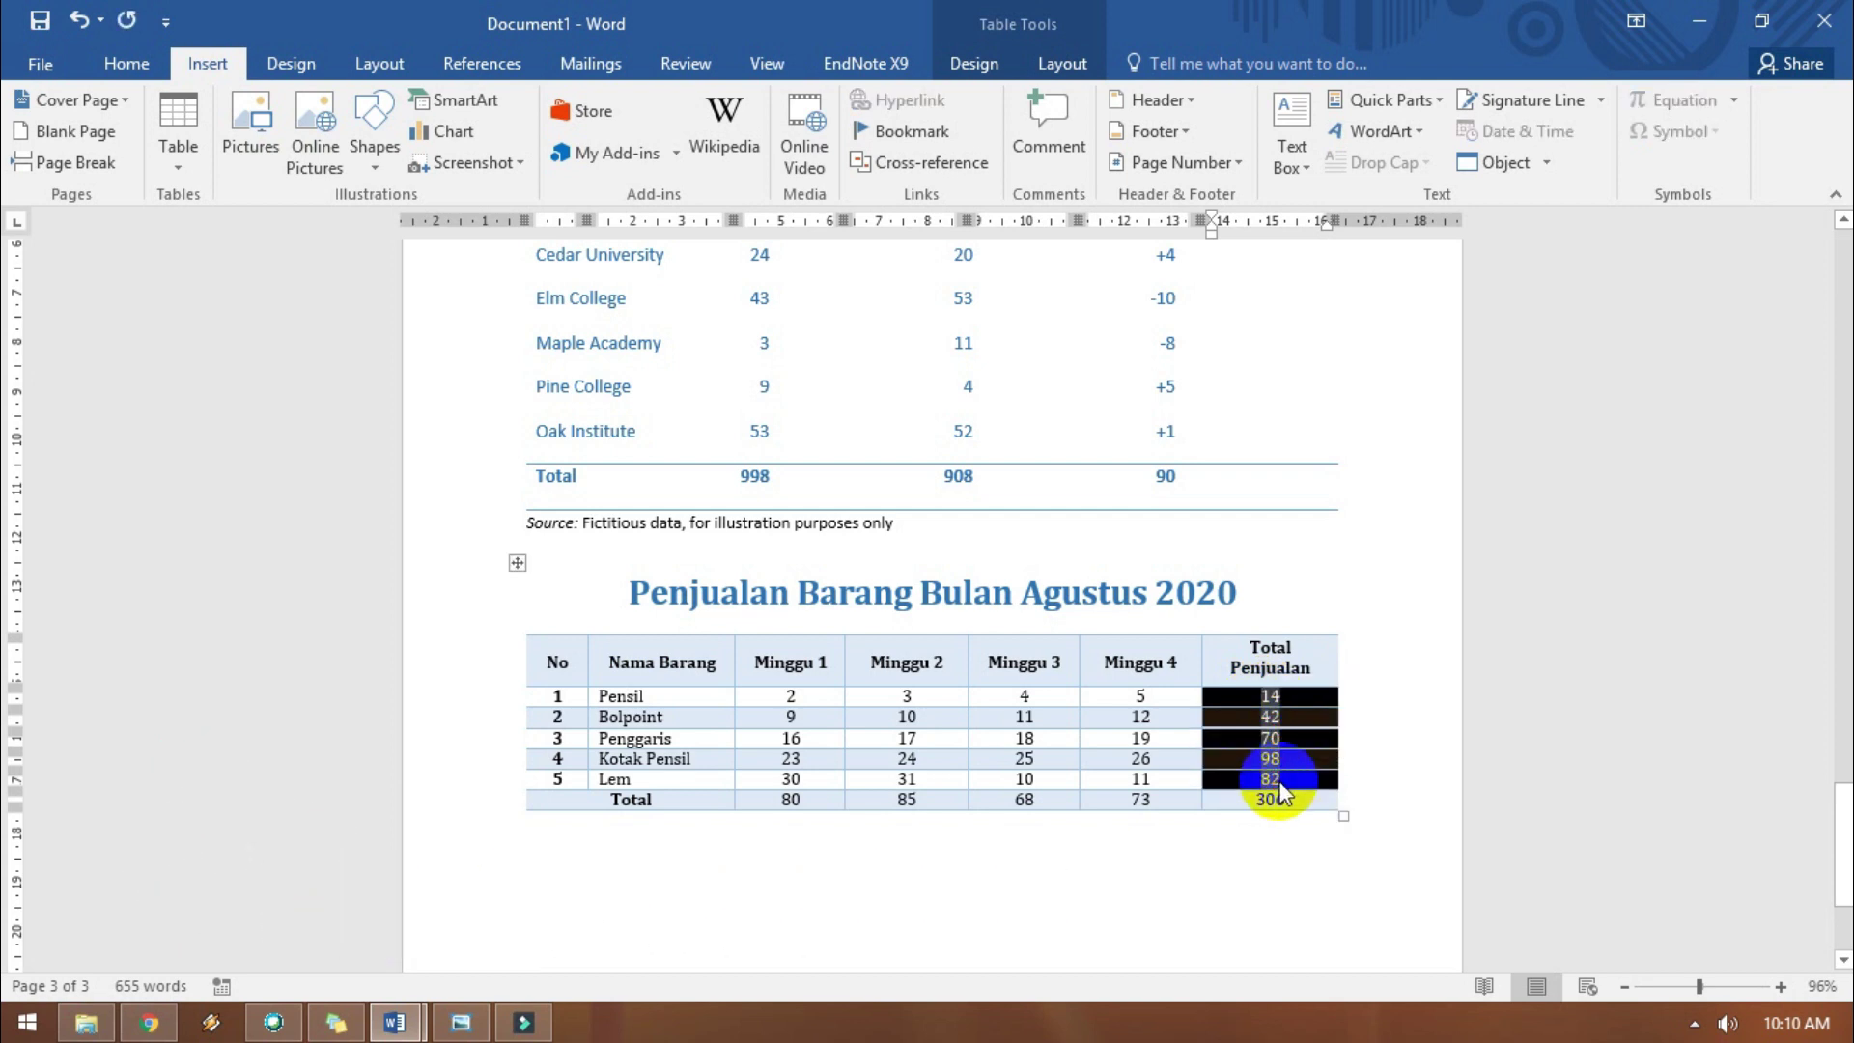
key(alt+Tab)
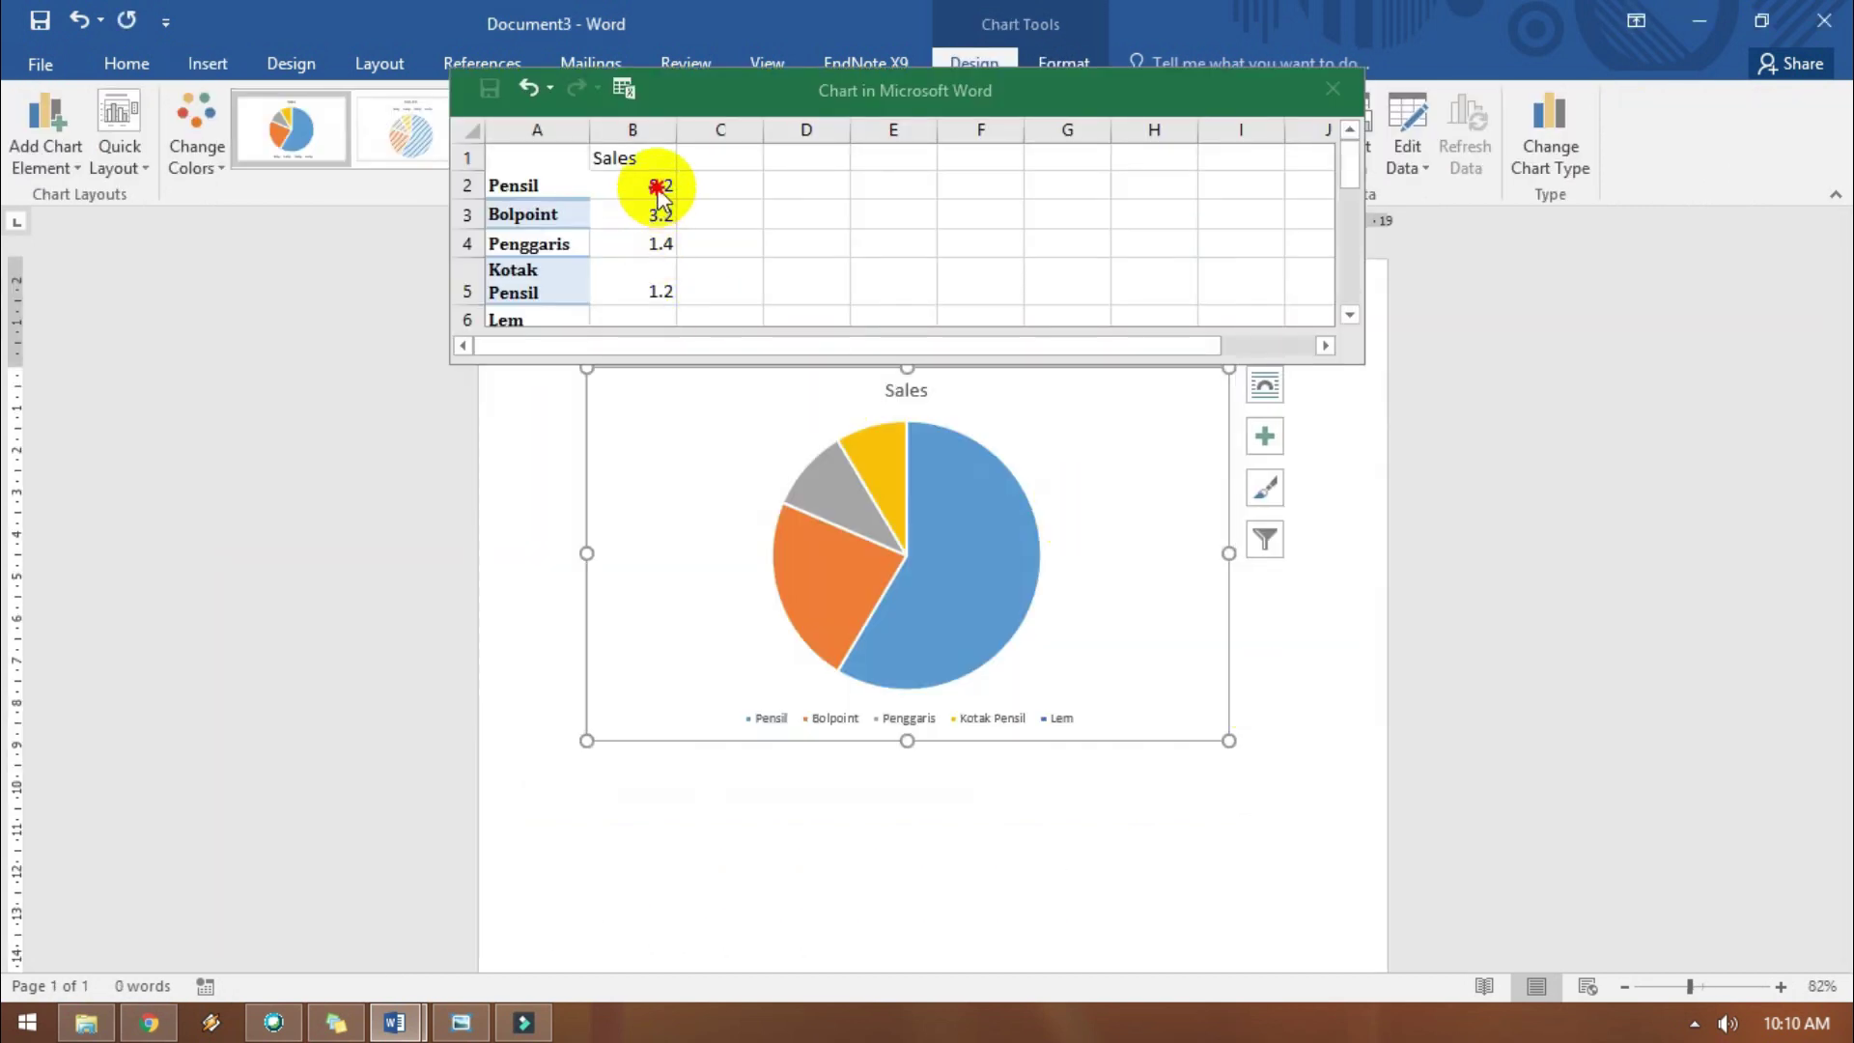
click(658, 187)
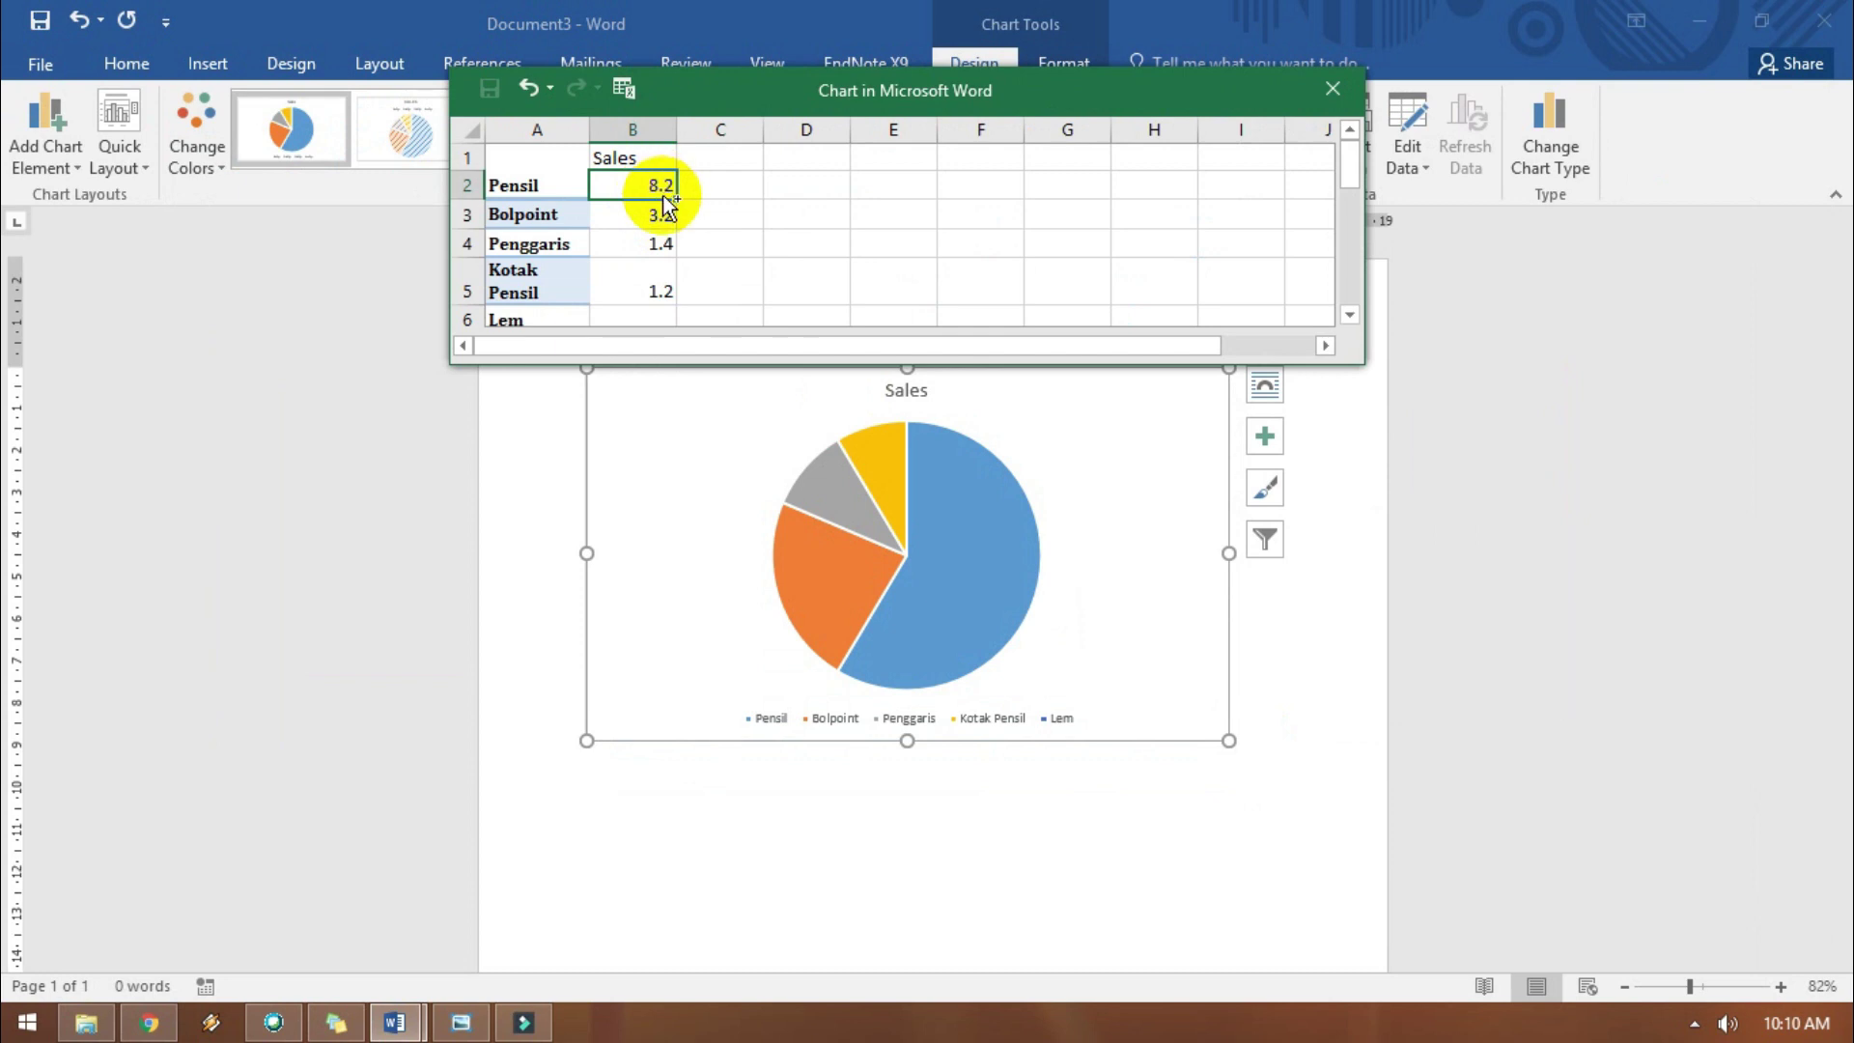
key(ctrl+v)
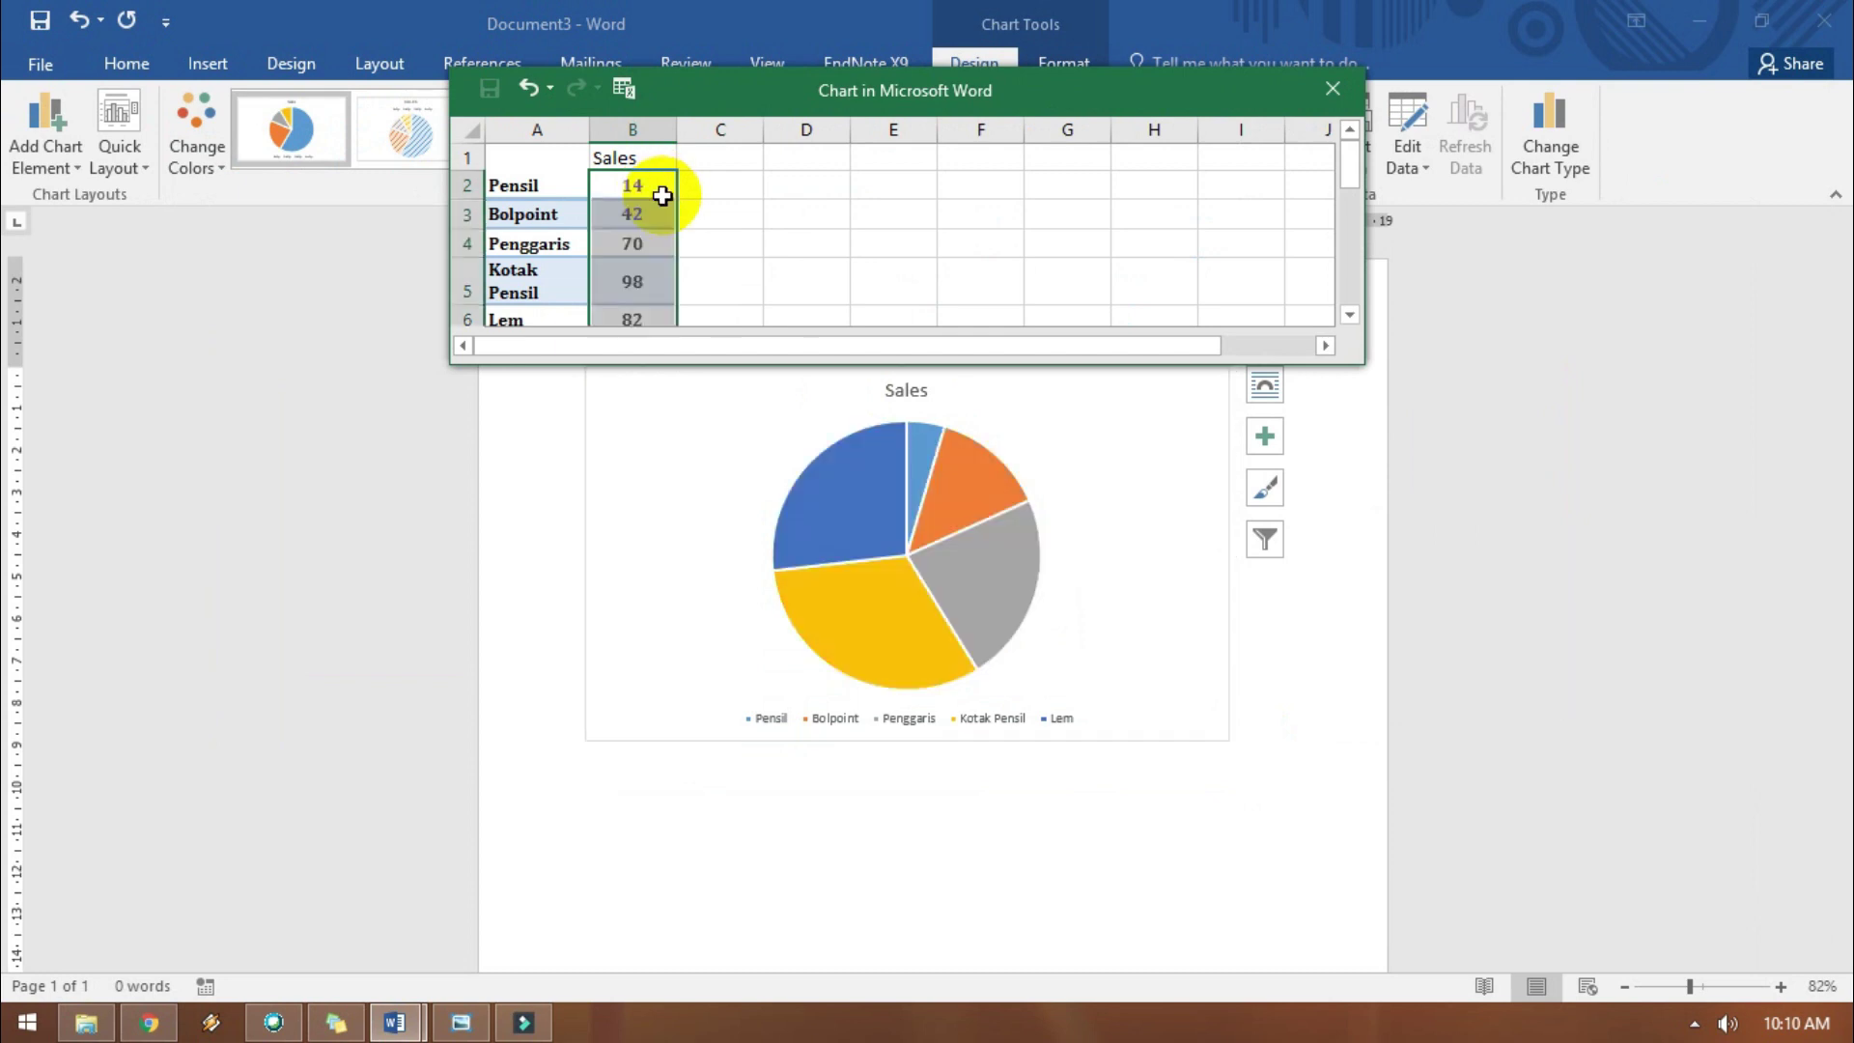
click(1067, 213)
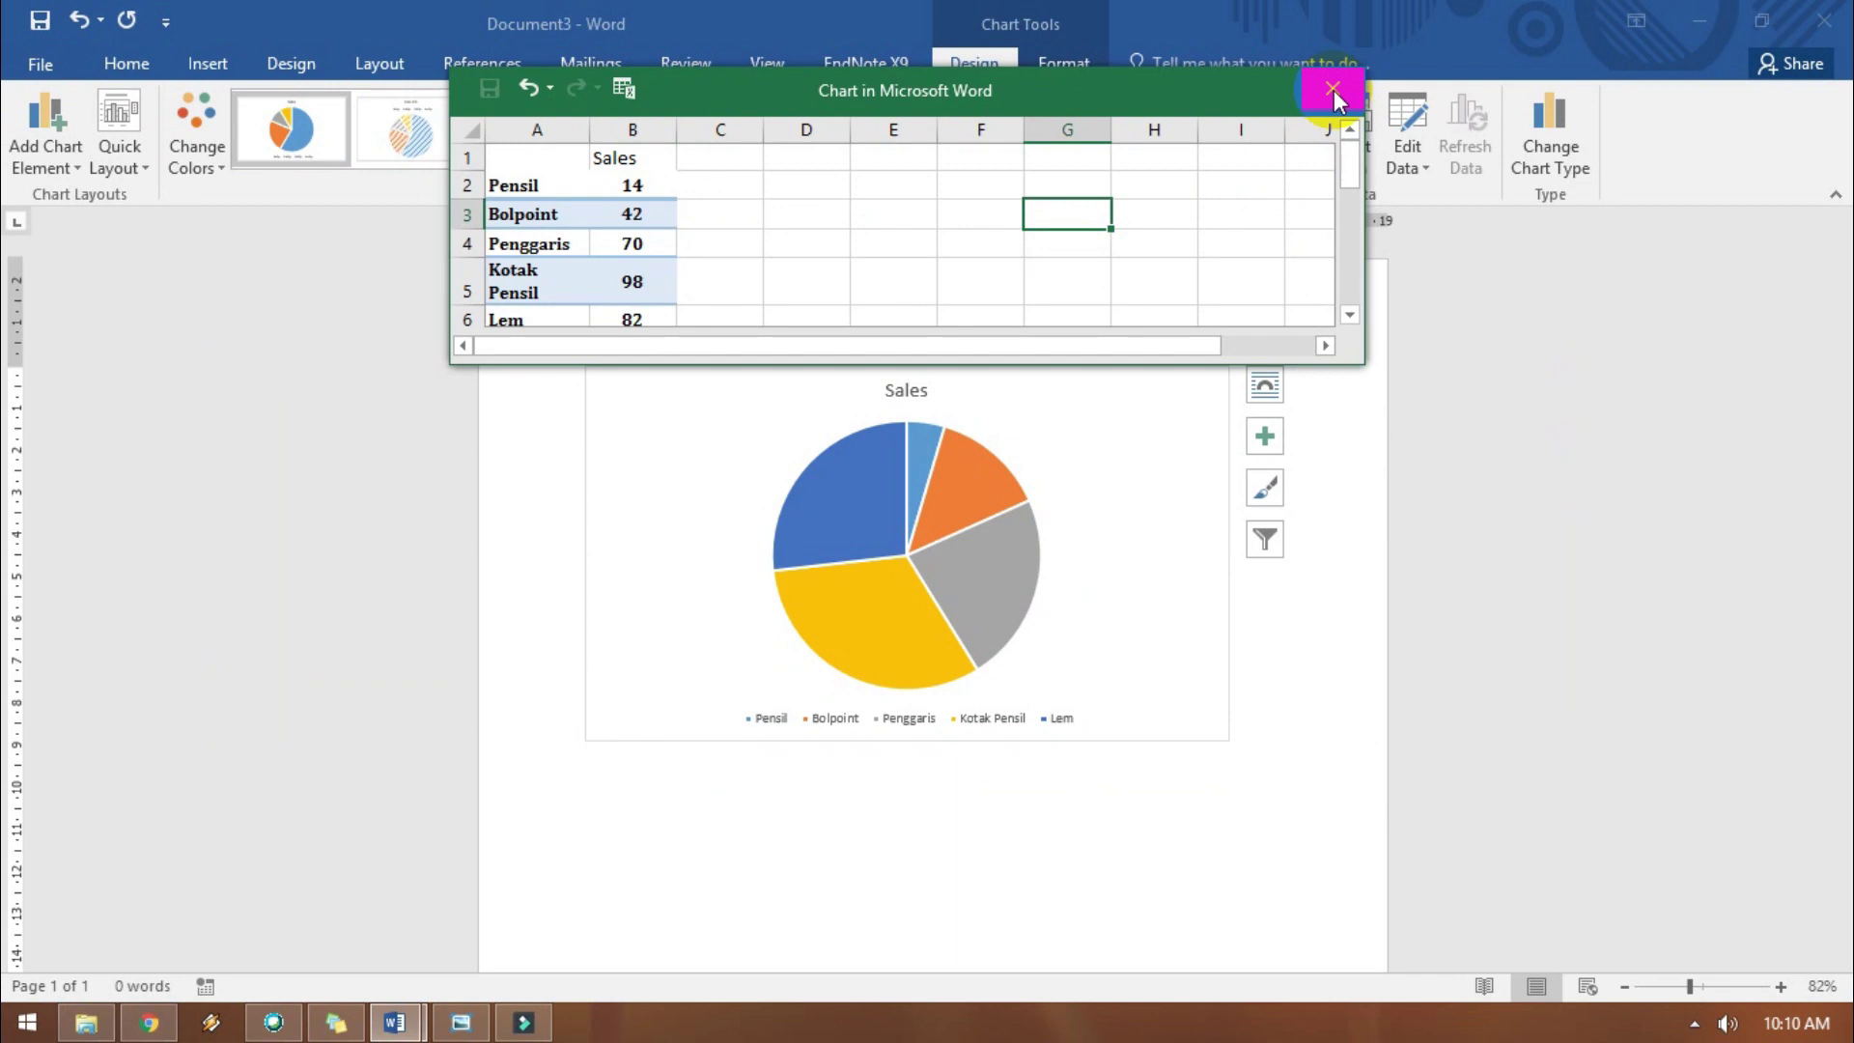
click(1333, 90)
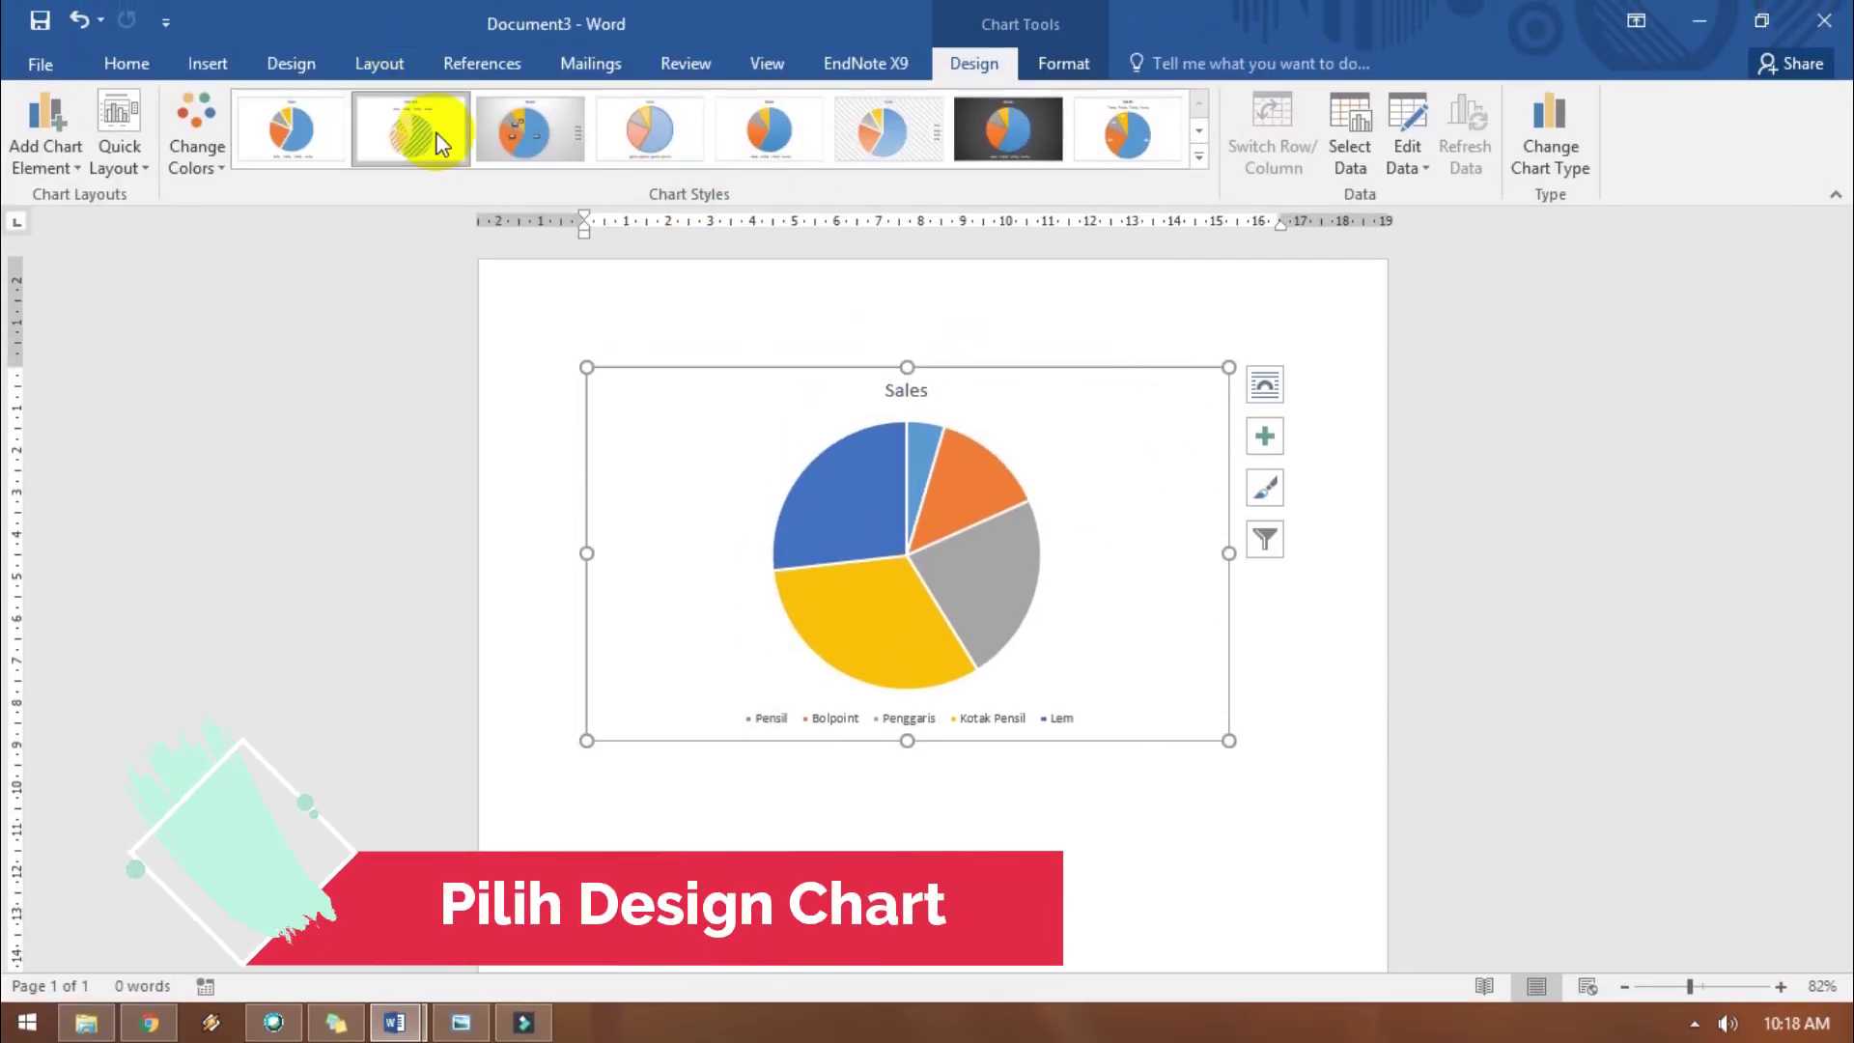
Apply the grey gradient chart style with percentage labels, keeping the Colorful palette after trying others.
click(524, 120)
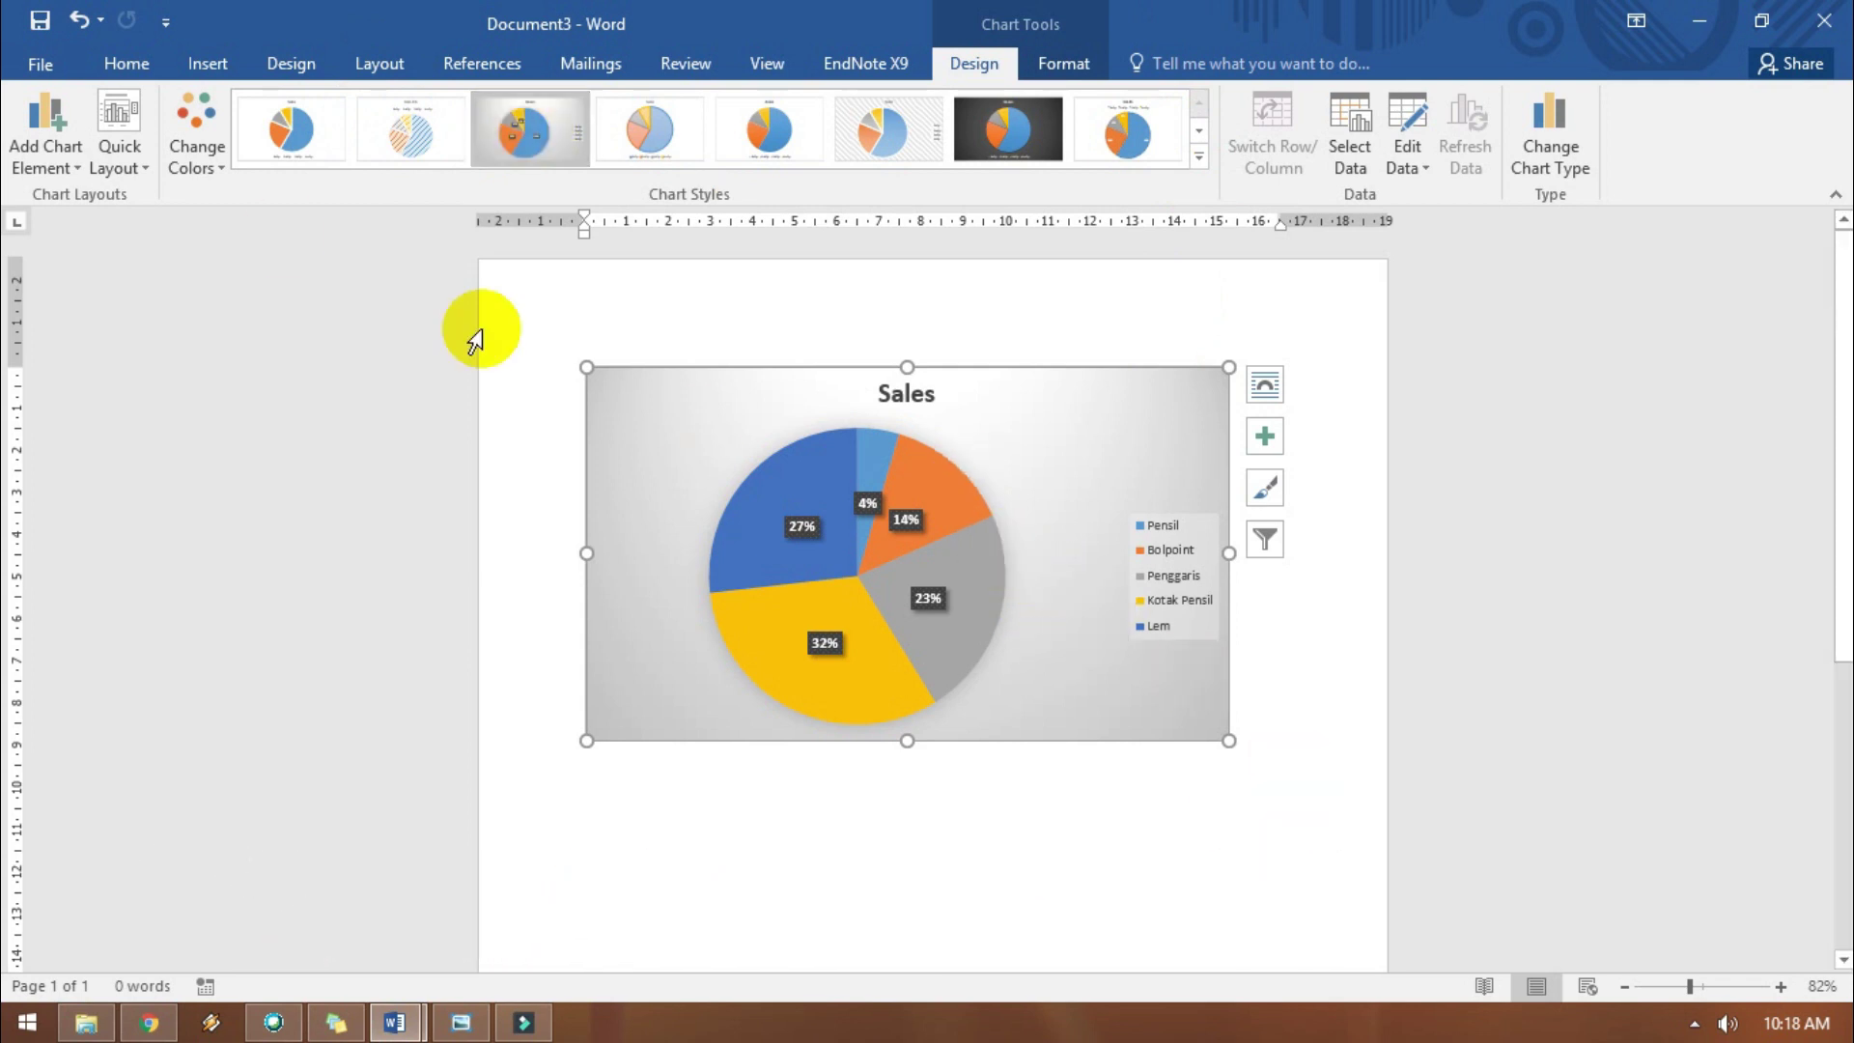
click(215, 156)
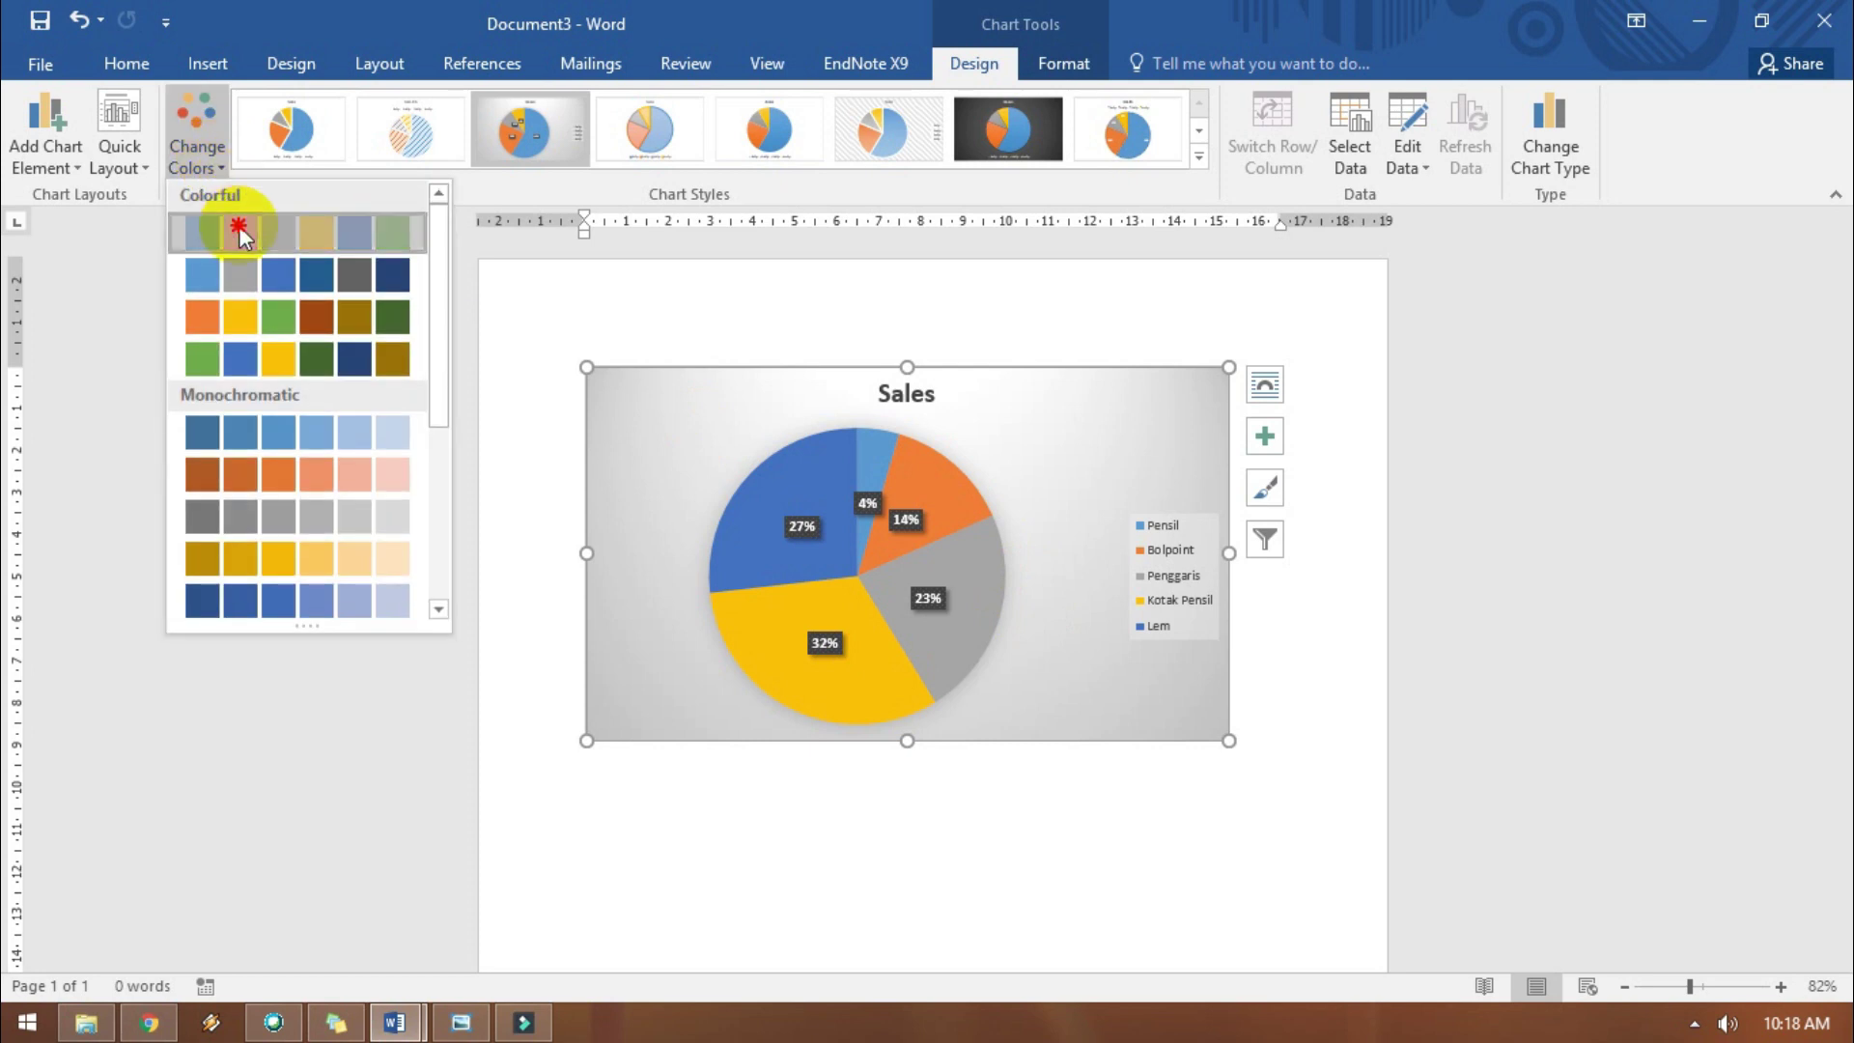
click(215, 121)
click(218, 158)
click(264, 278)
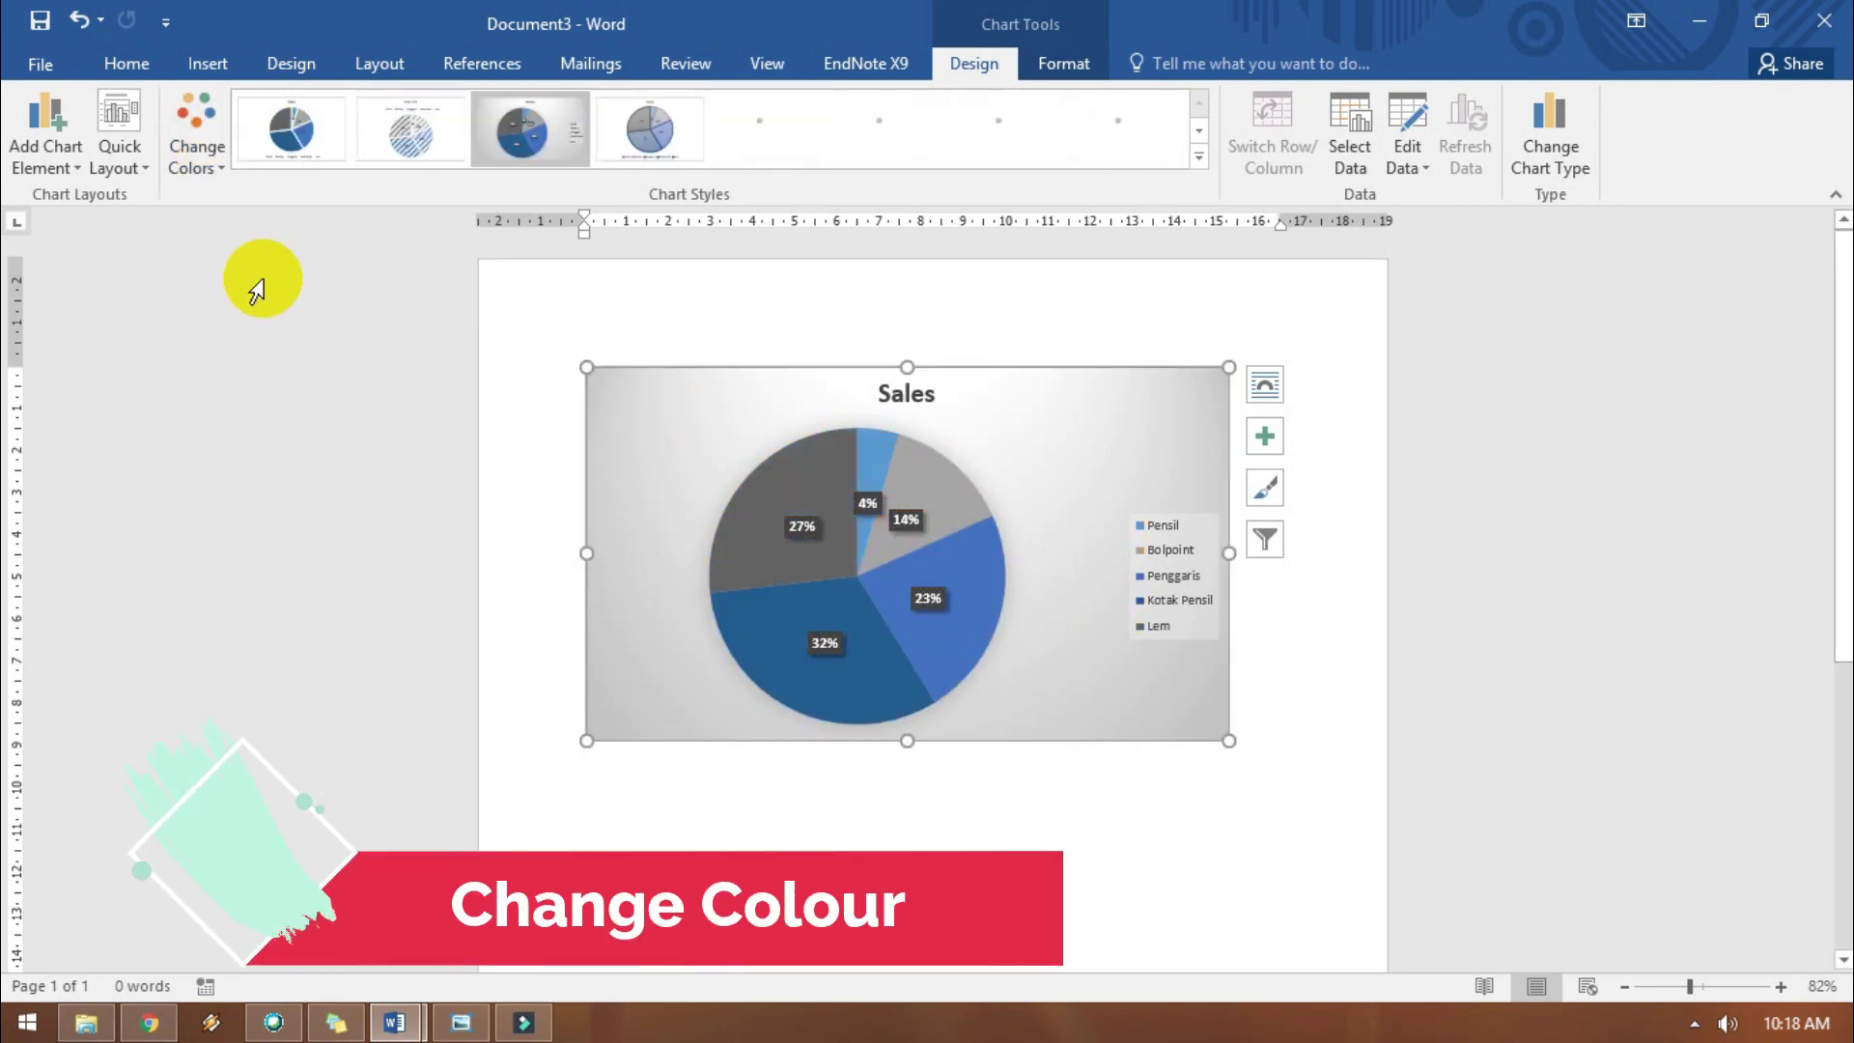
click(217, 145)
click(245, 224)
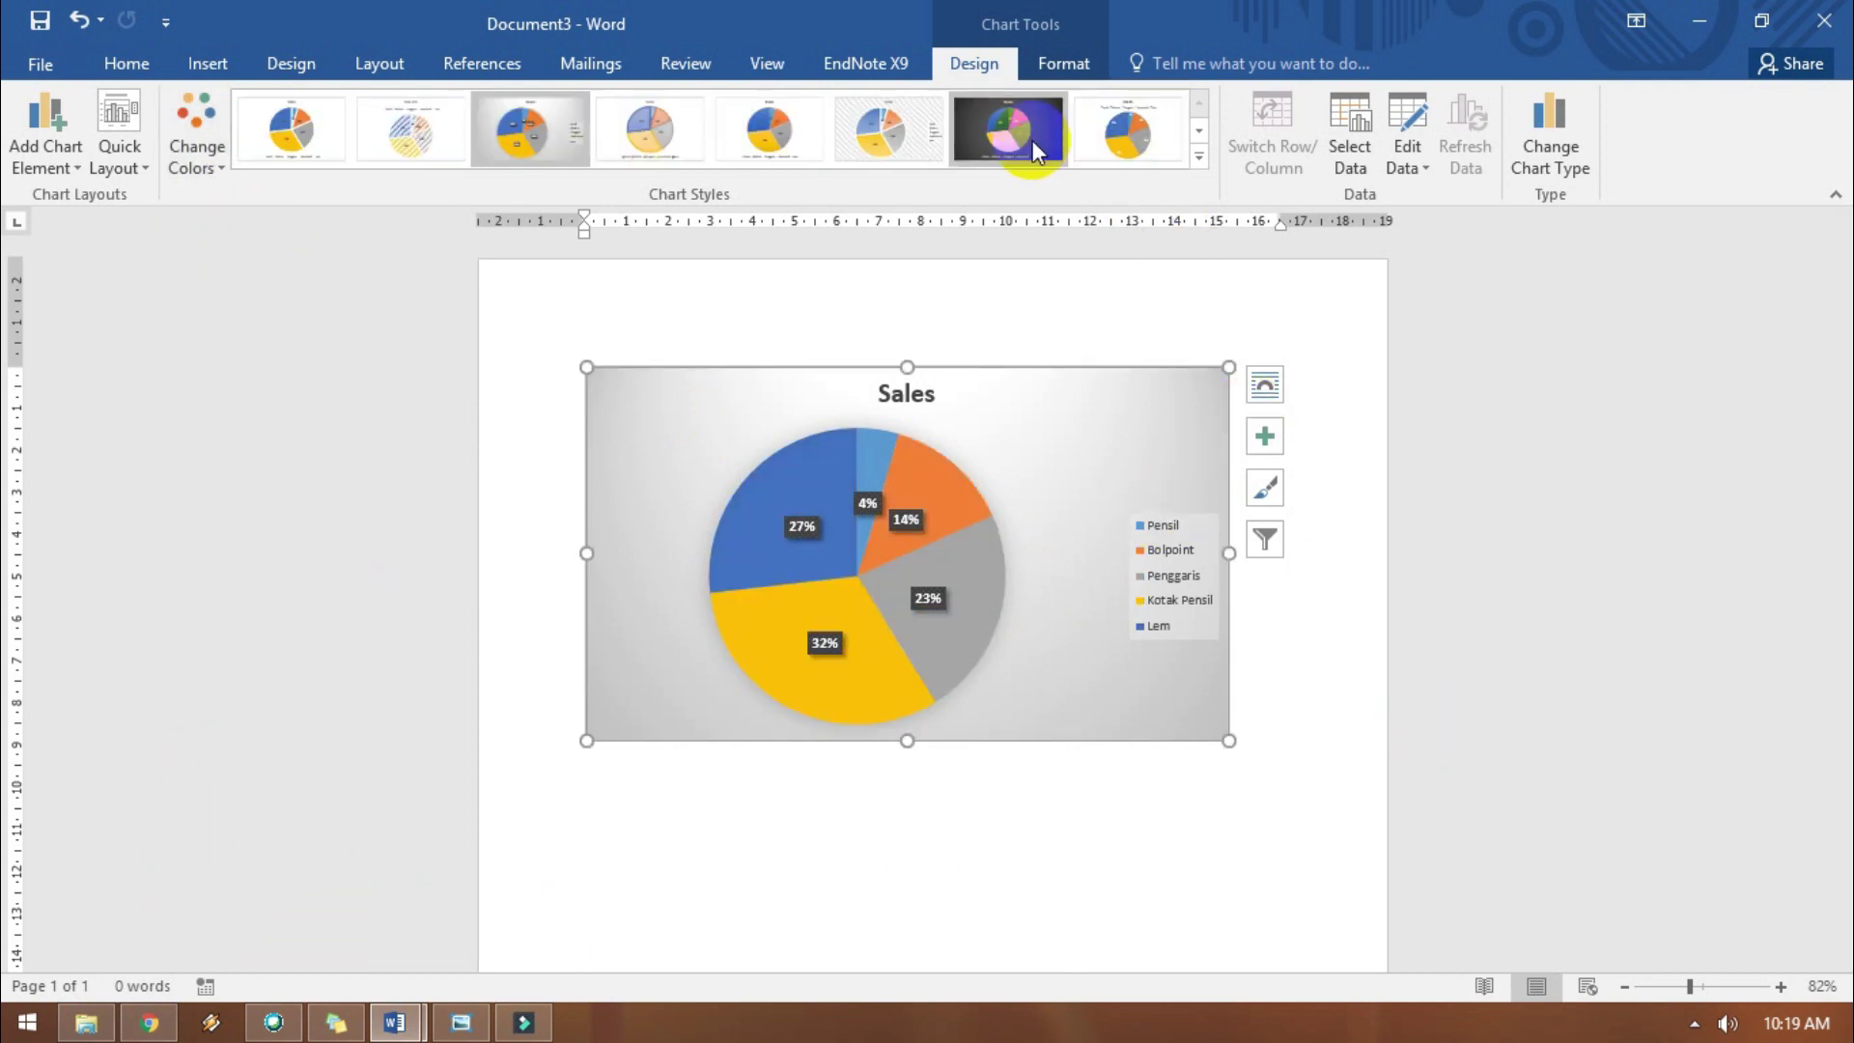
click(1034, 141)
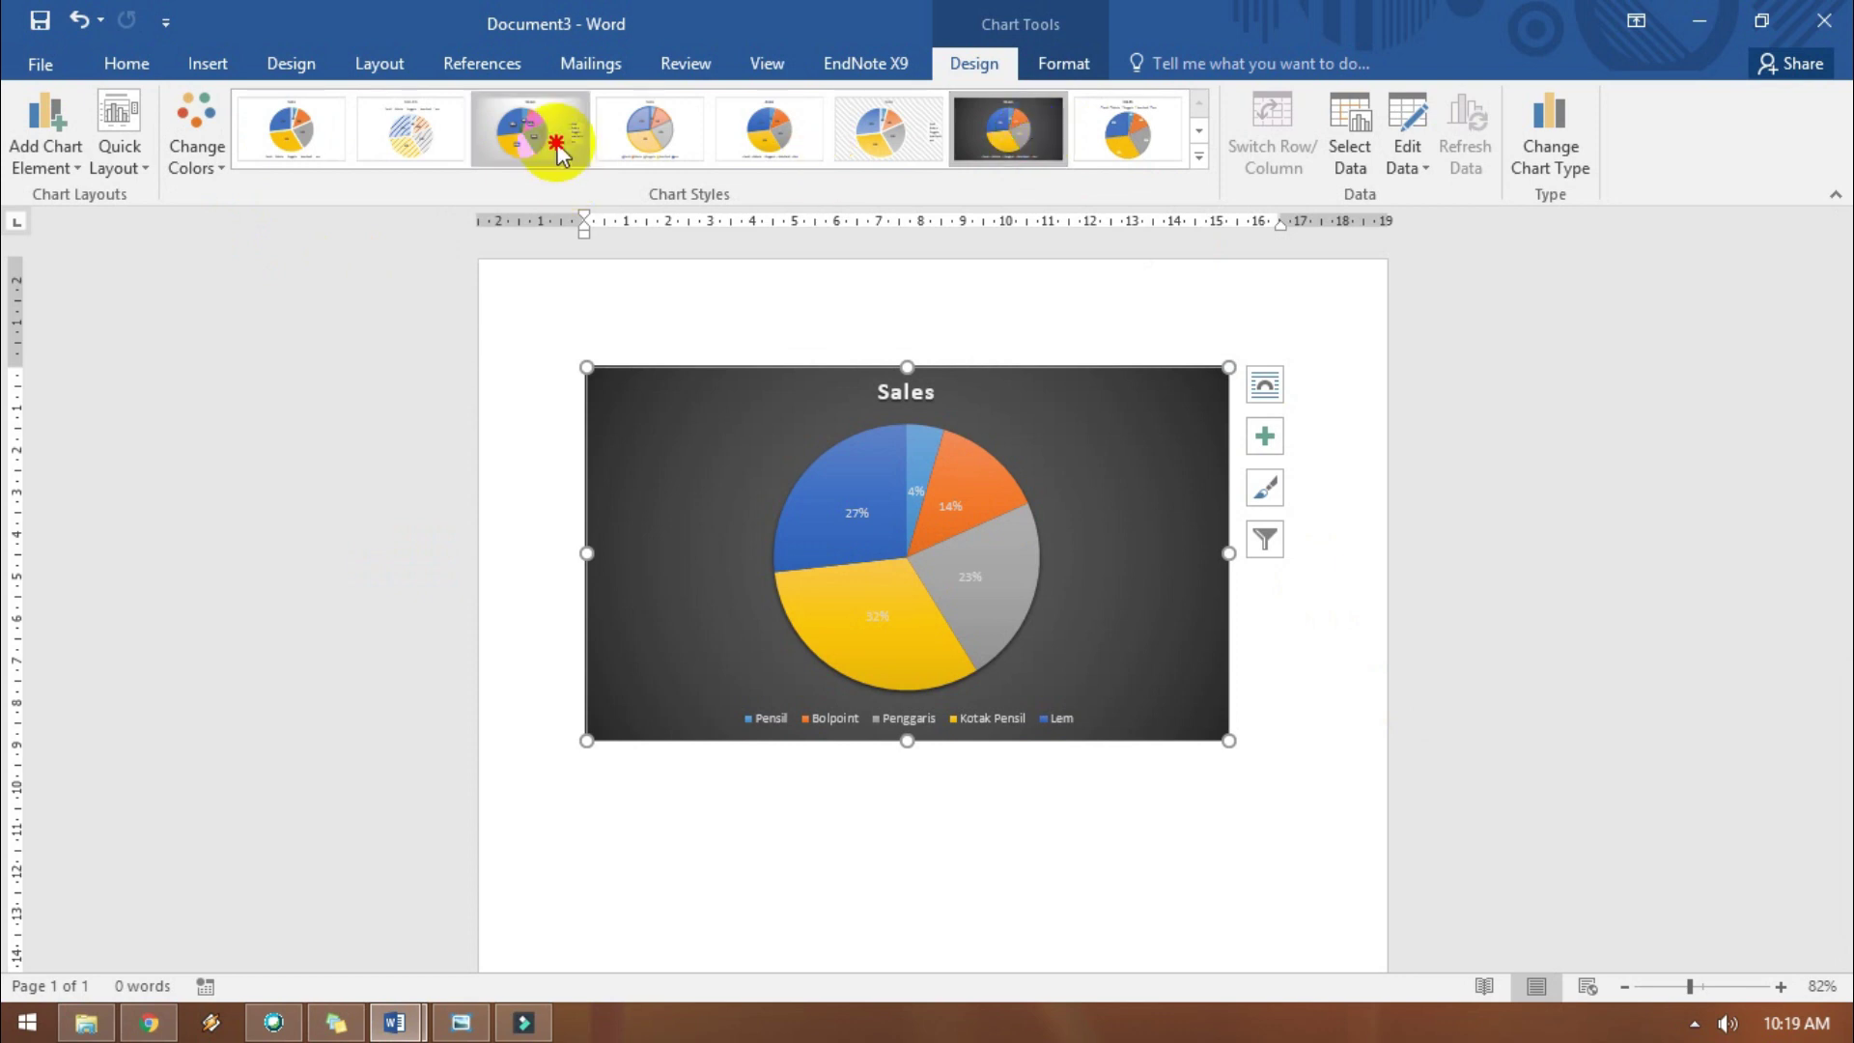
click(1299, 737)
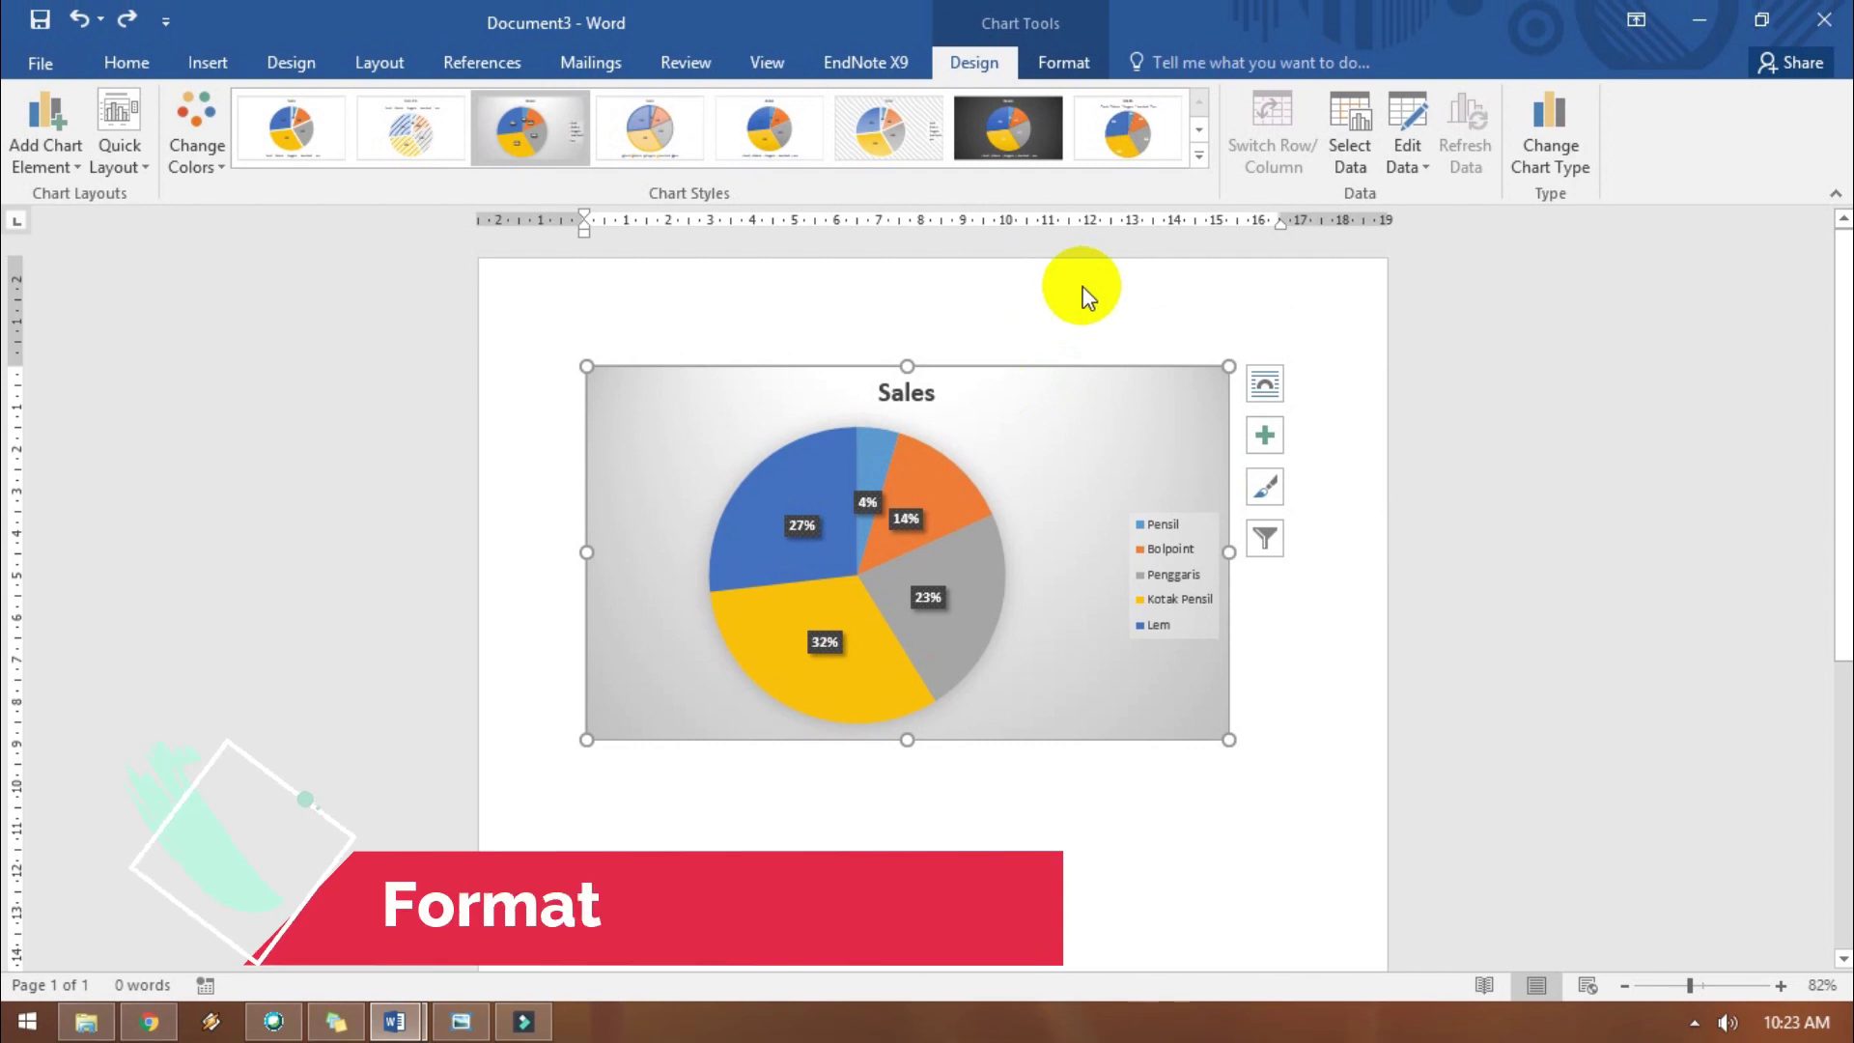
Give the pie chart area a raised 3-D preset shape effect.
click(1066, 64)
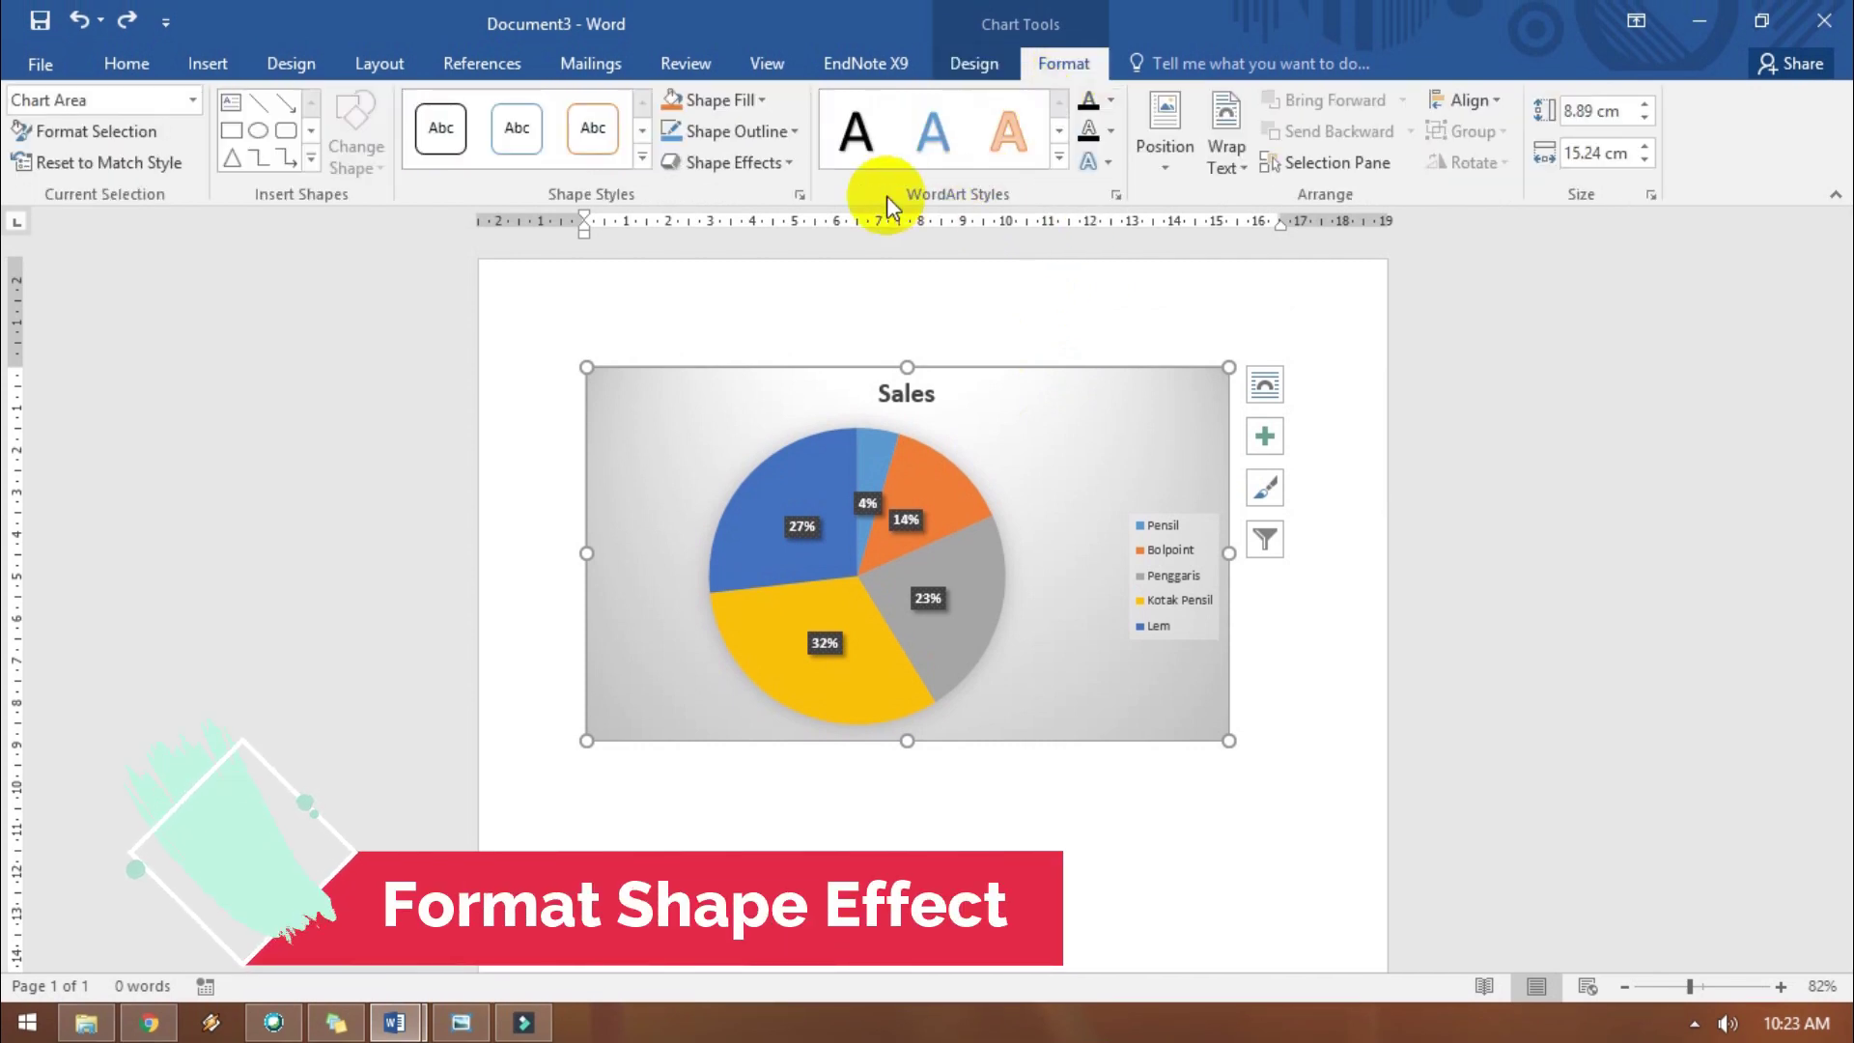
click(778, 167)
mouse_move(744, 211)
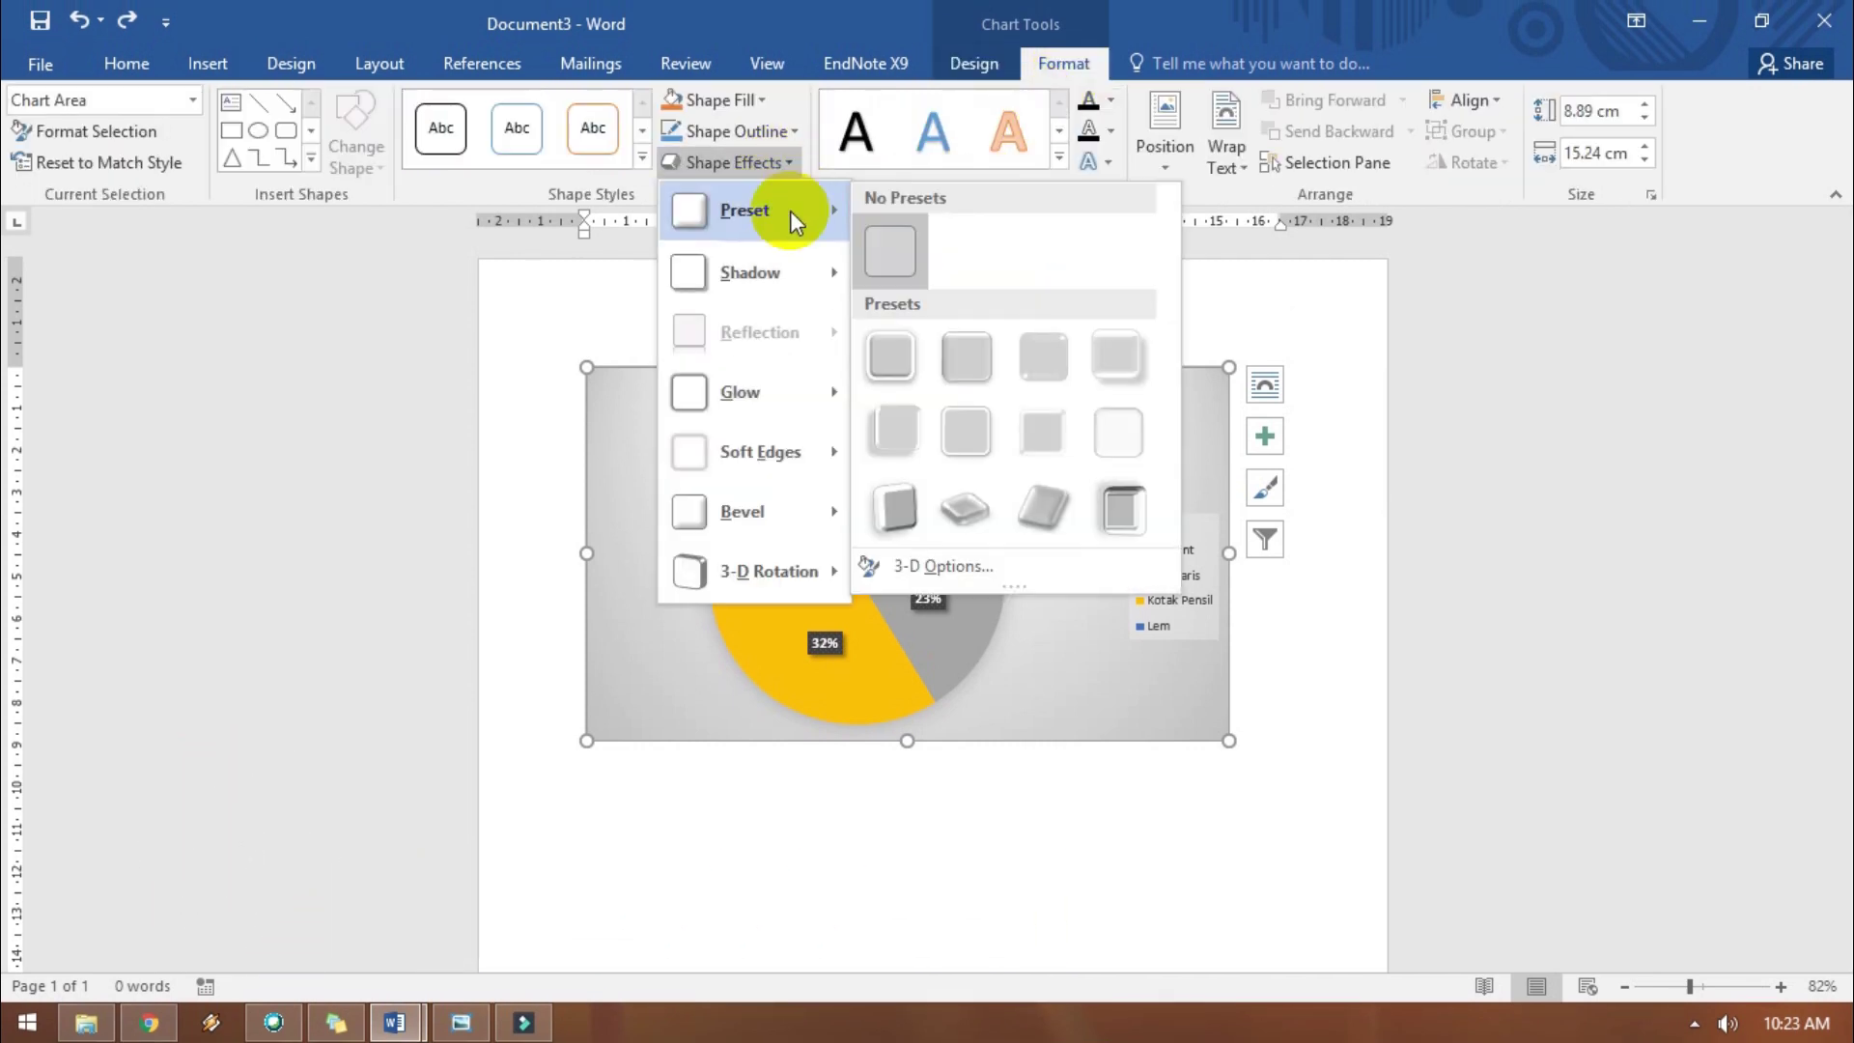
click(1118, 359)
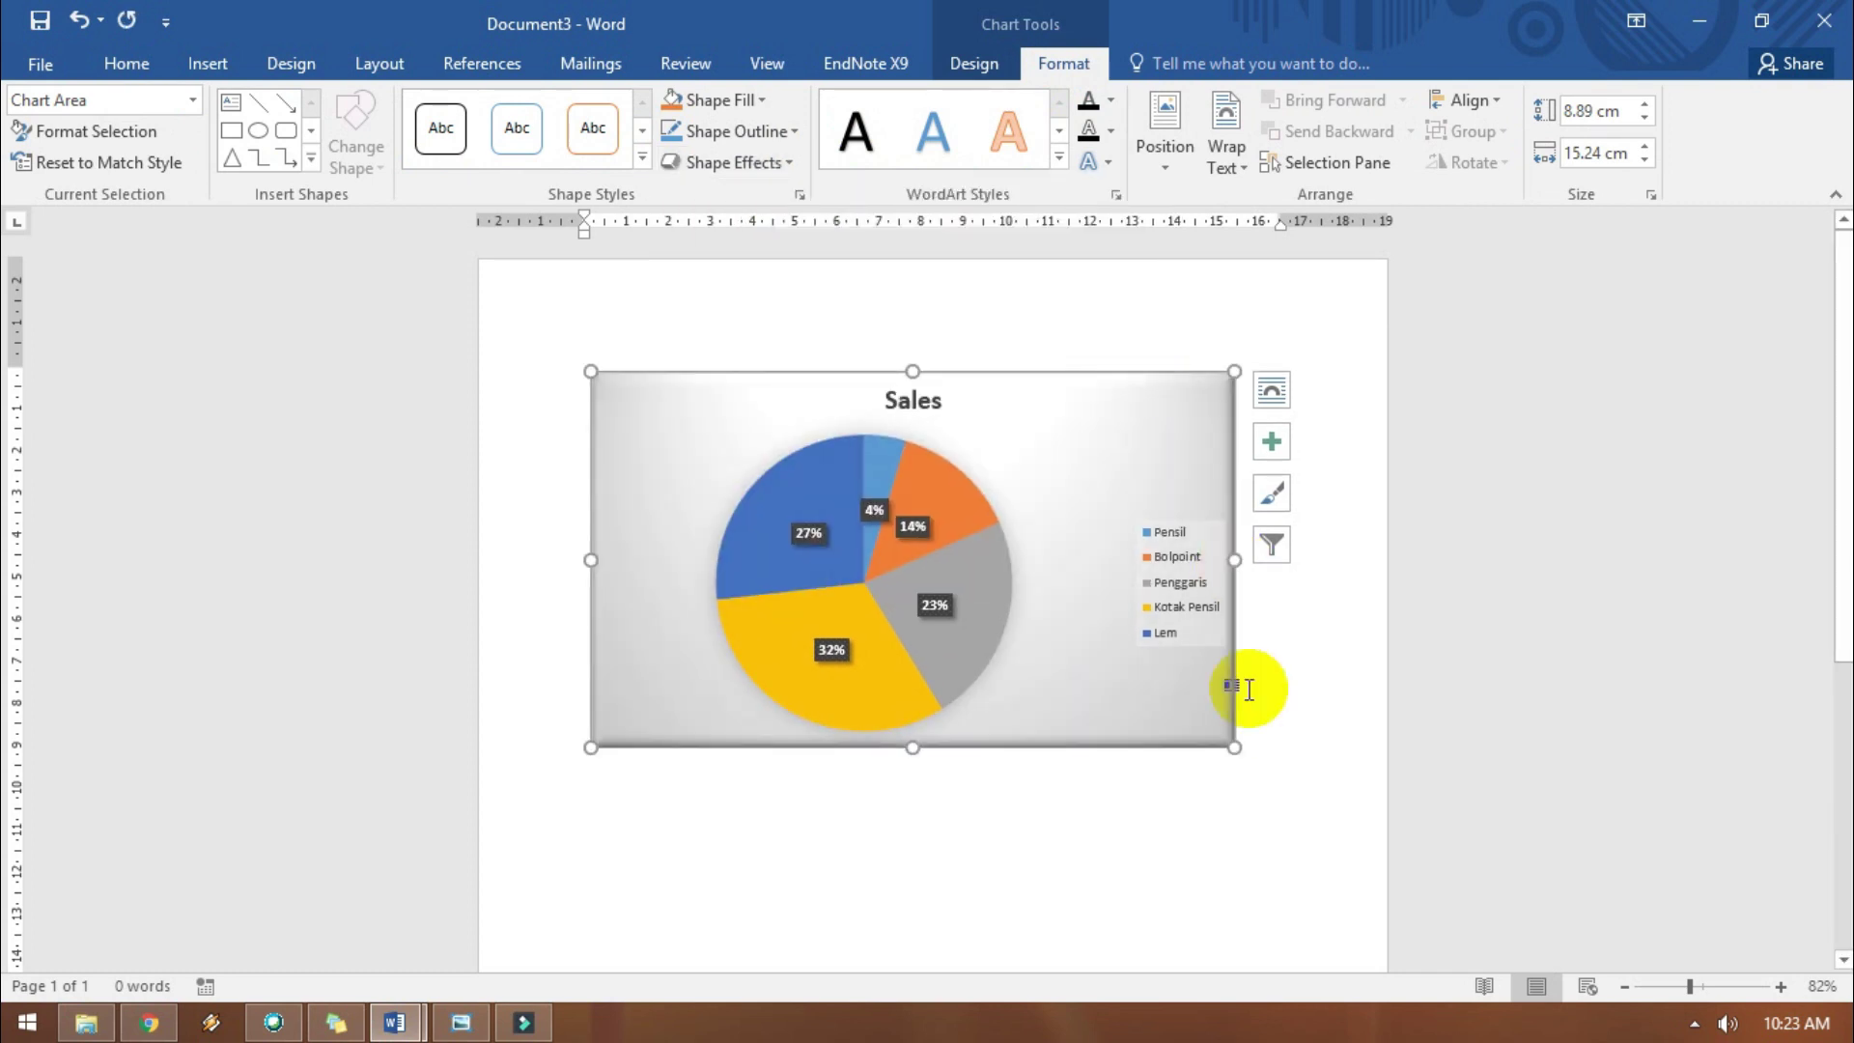
click(1273, 829)
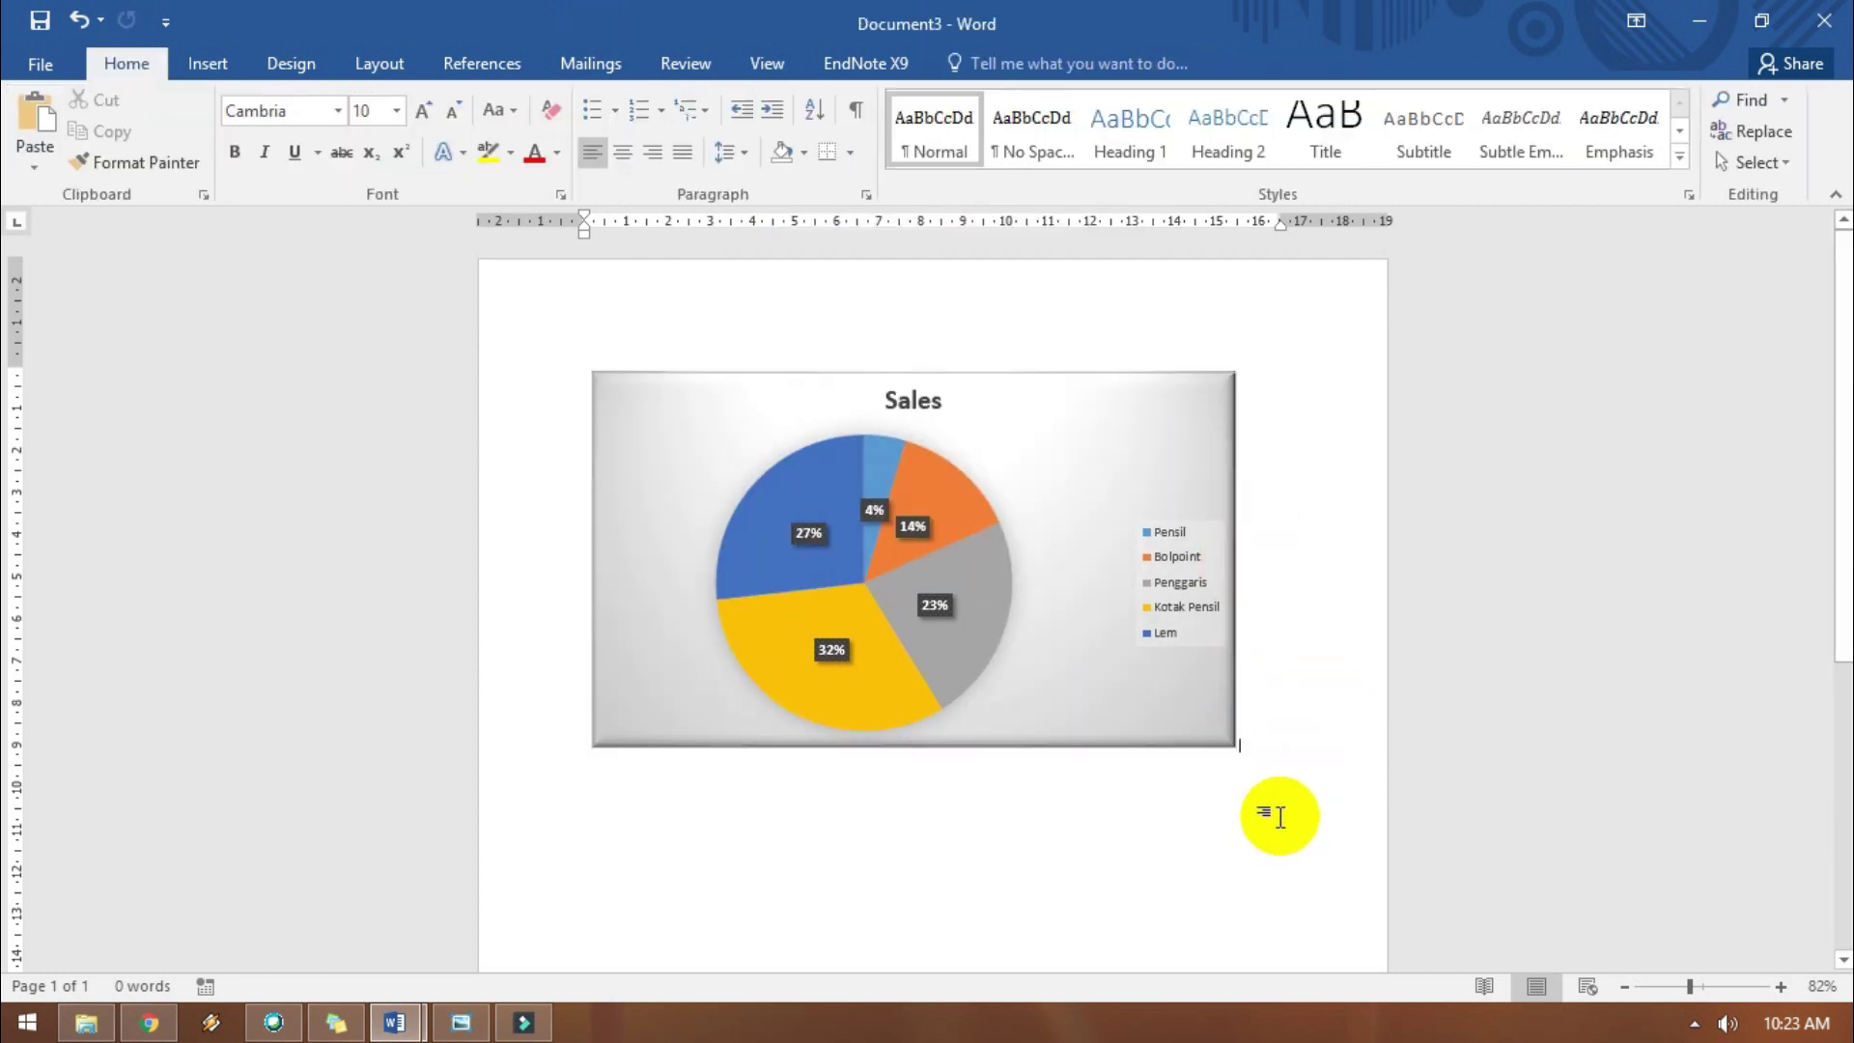
scroll(1271, 811, down, 3)
scroll(1252, 606, up, 3)
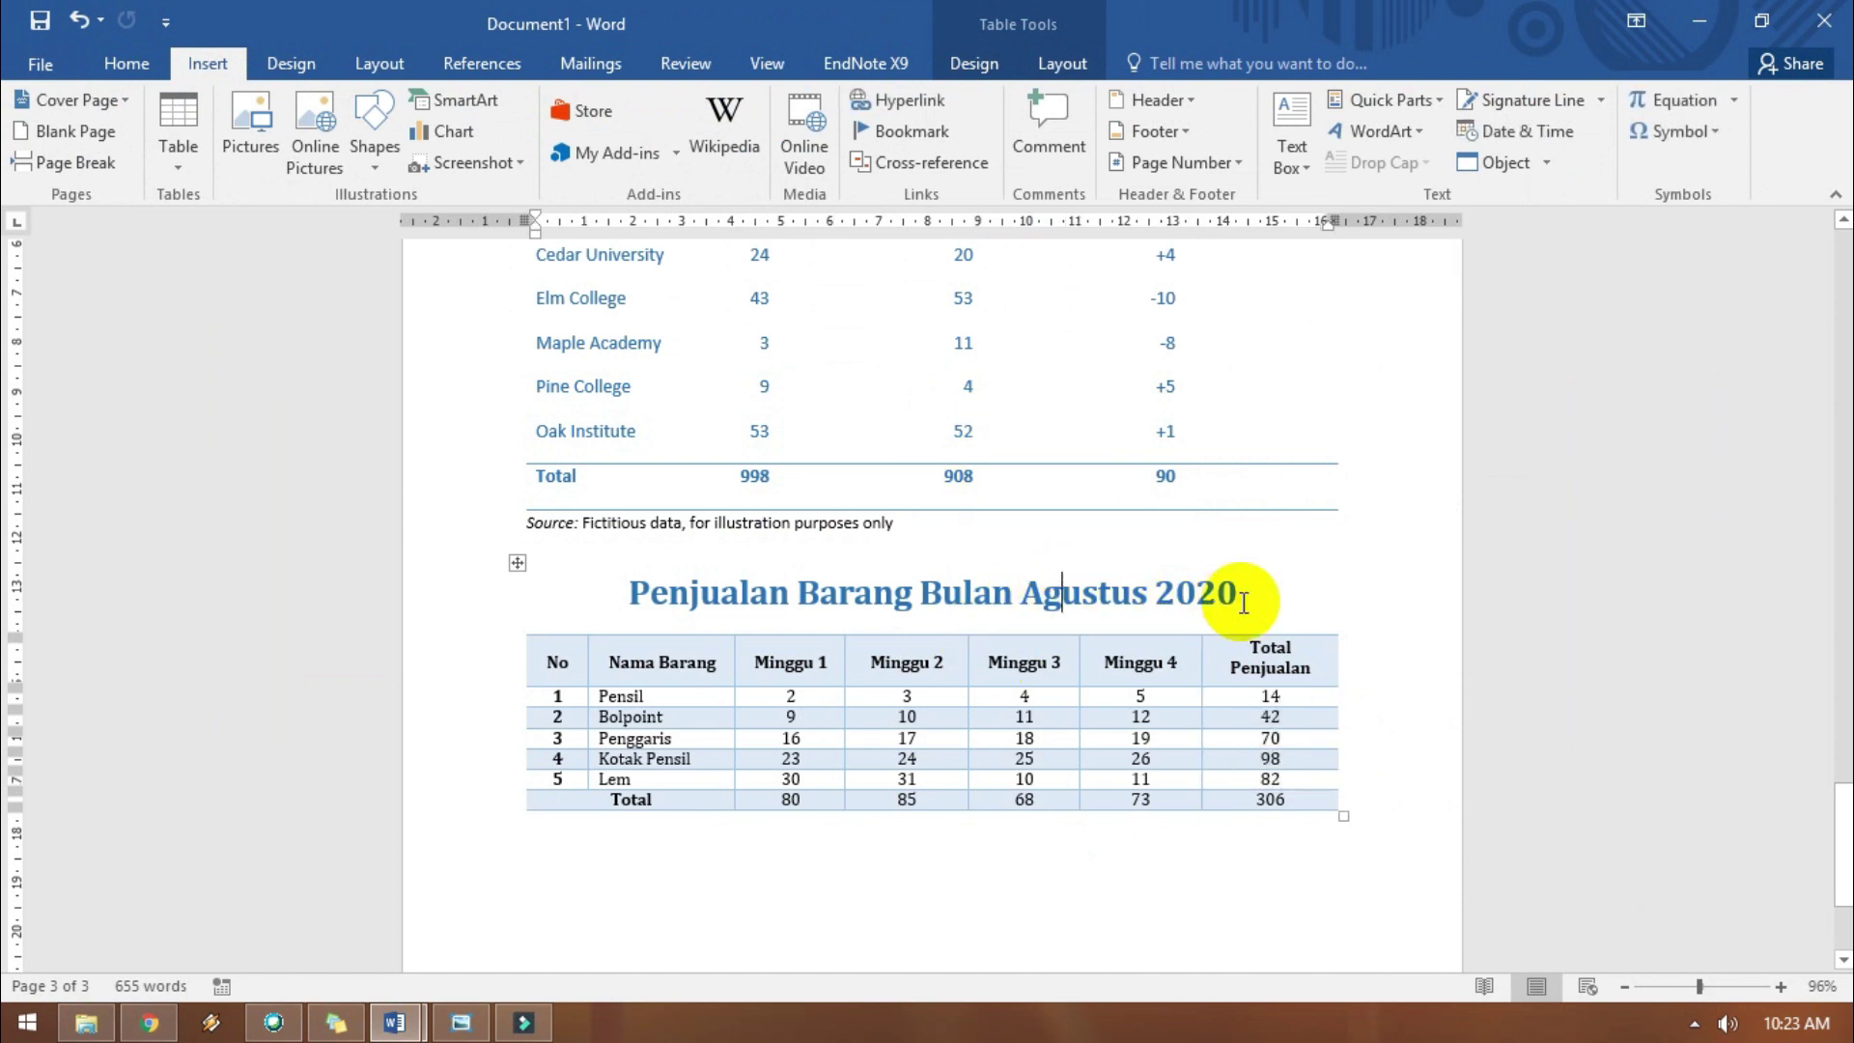
Retitle the pie chart 'Penjualan Barang Bulan Agustus 2020' using the copied table heading.
drag(1241, 592, 447, 609)
key(ctrl+c)
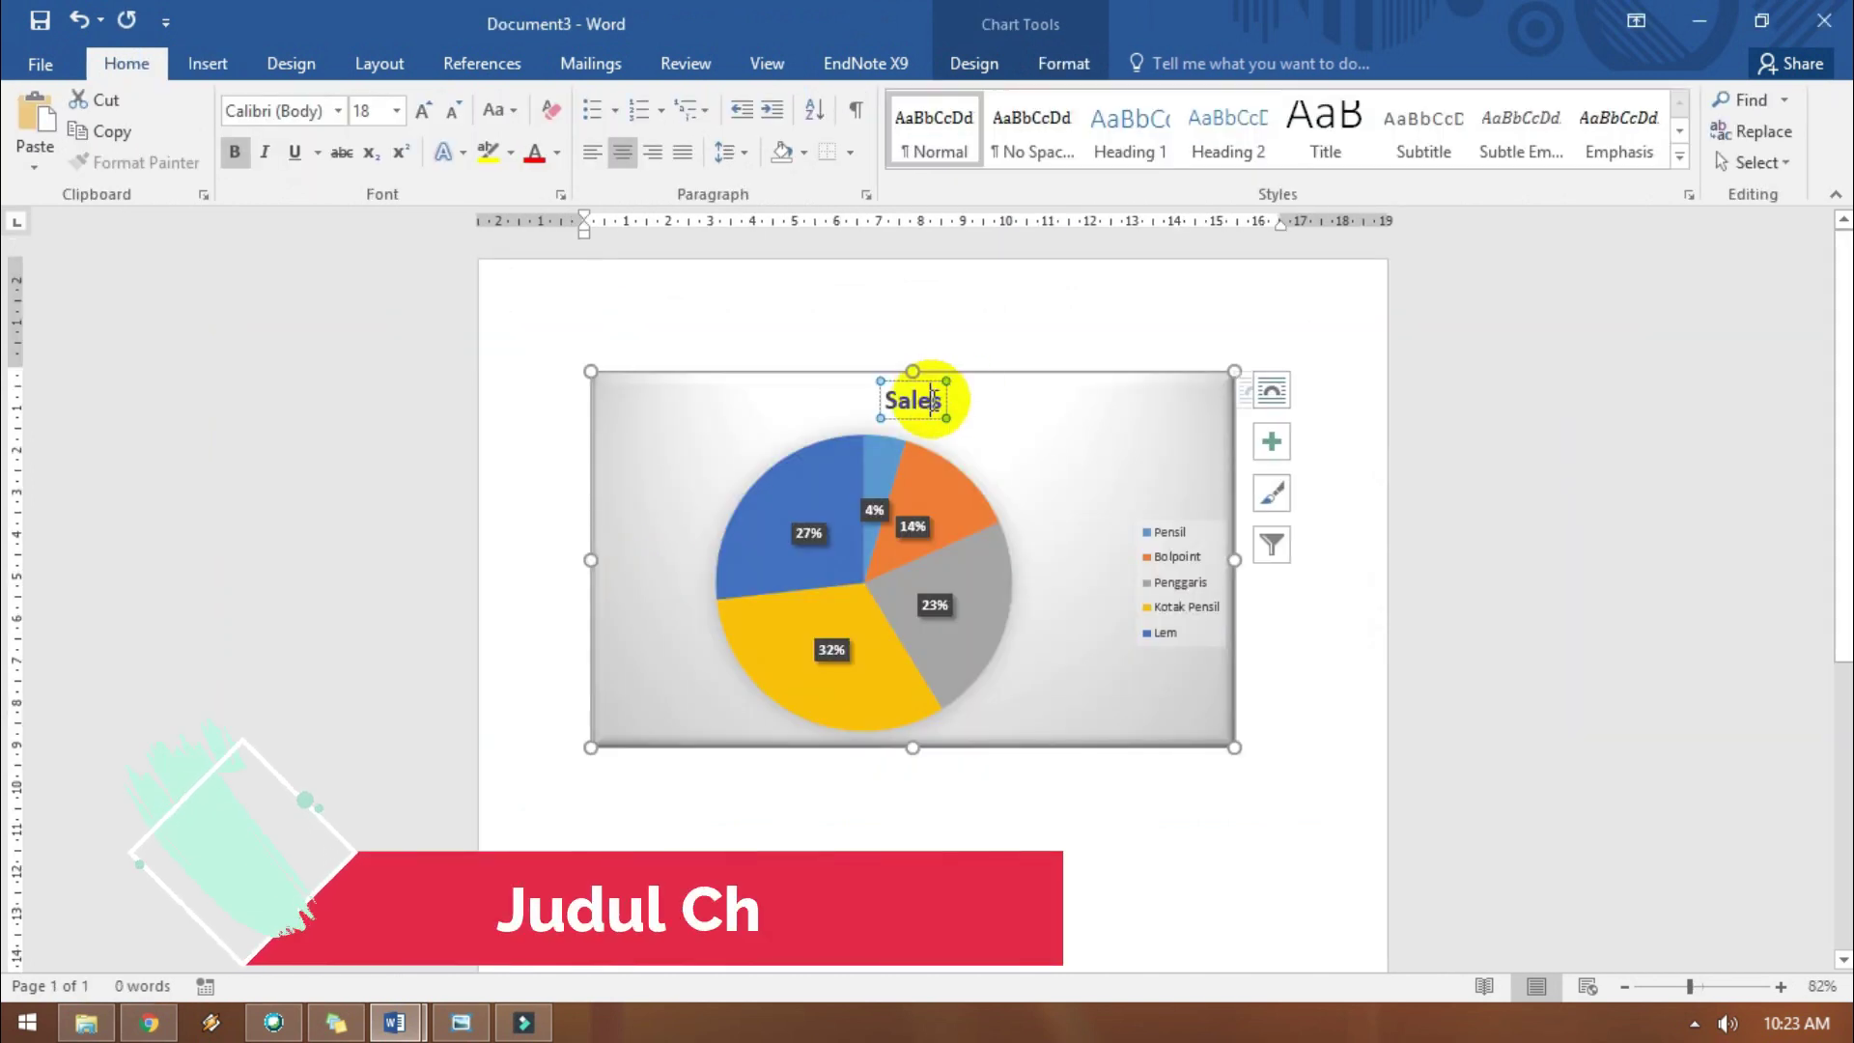
double_click(932, 398)
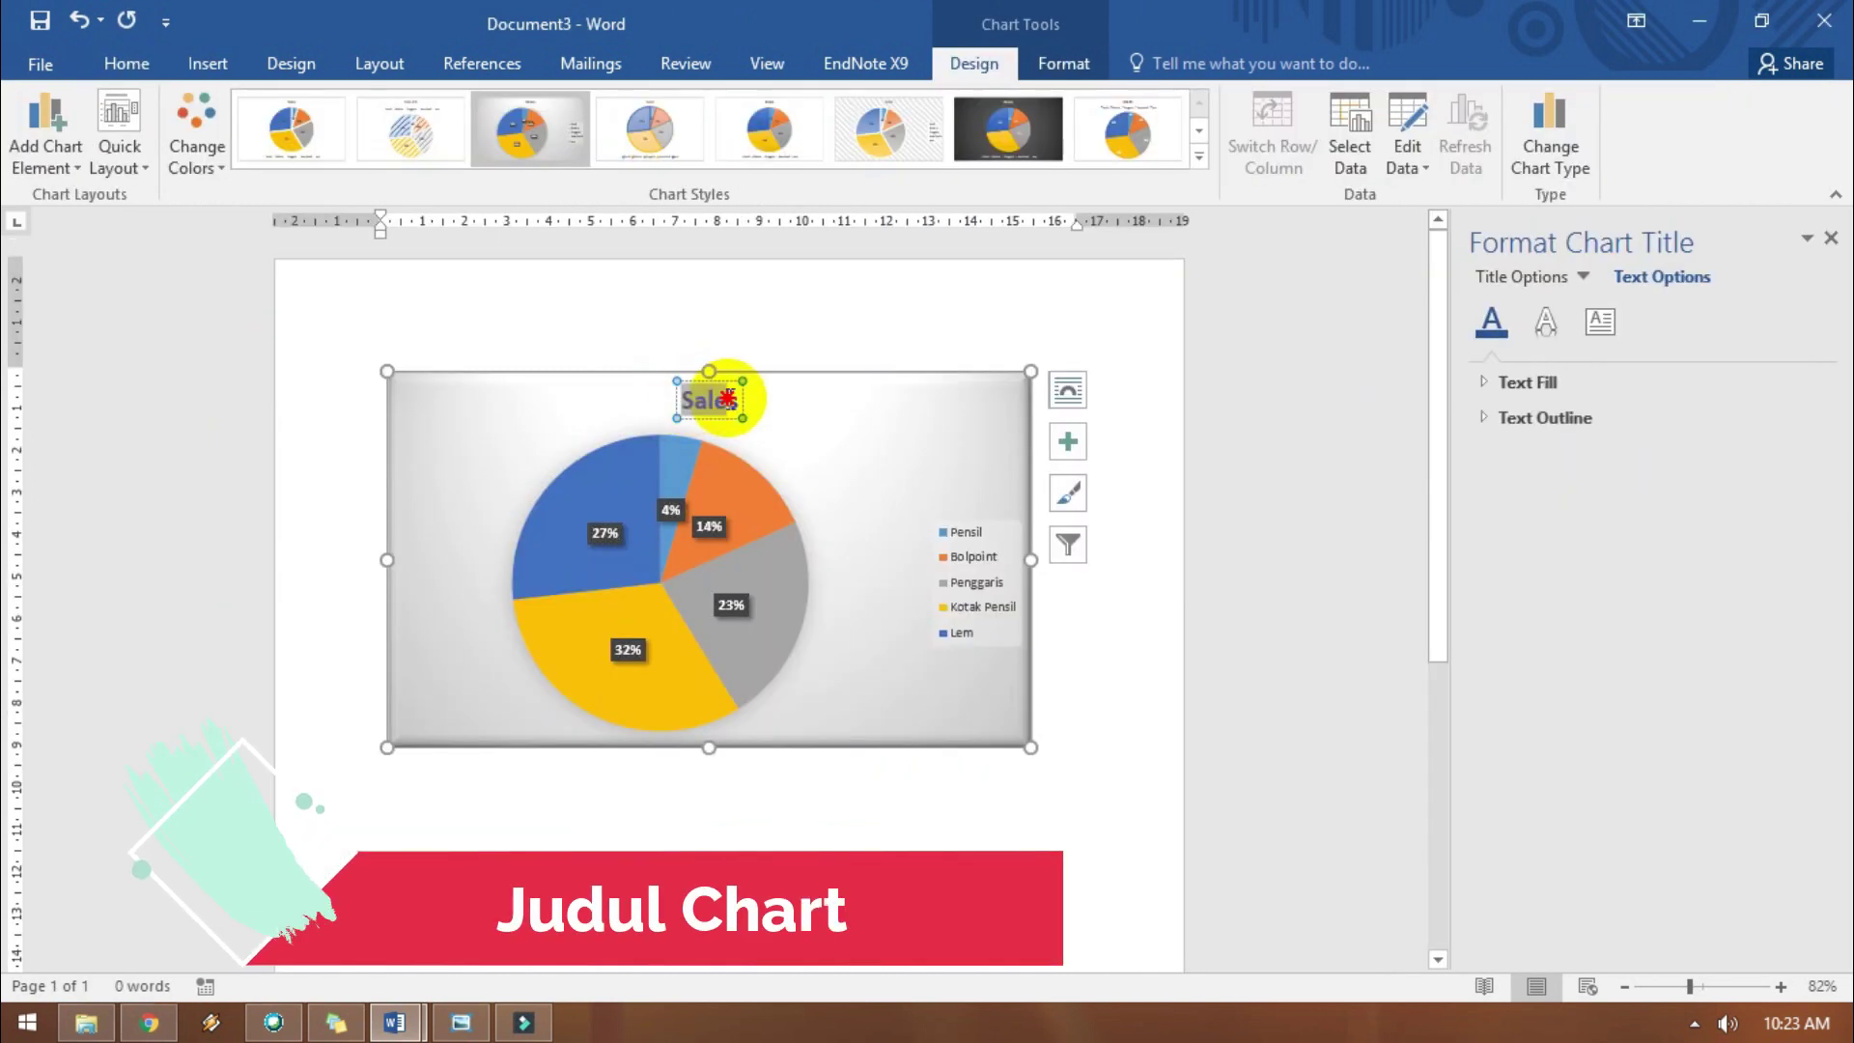
key(ctrl+v)
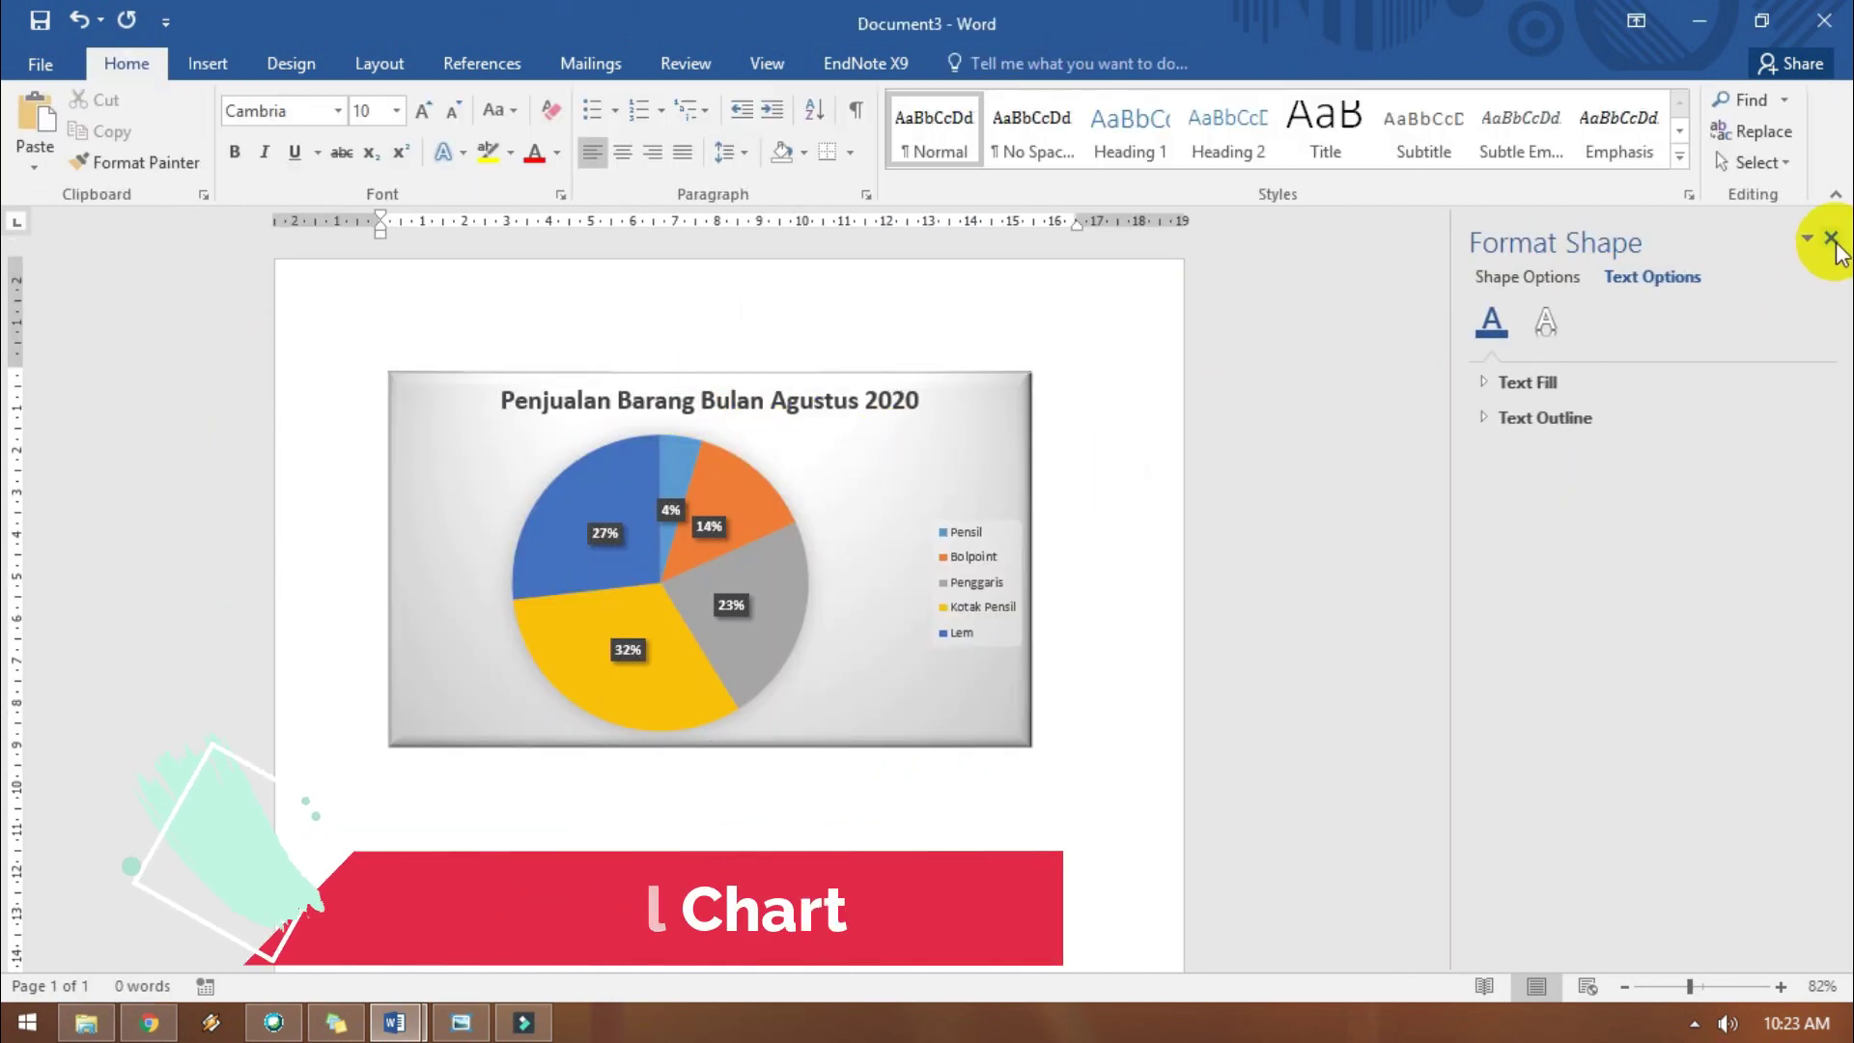
click(1830, 238)
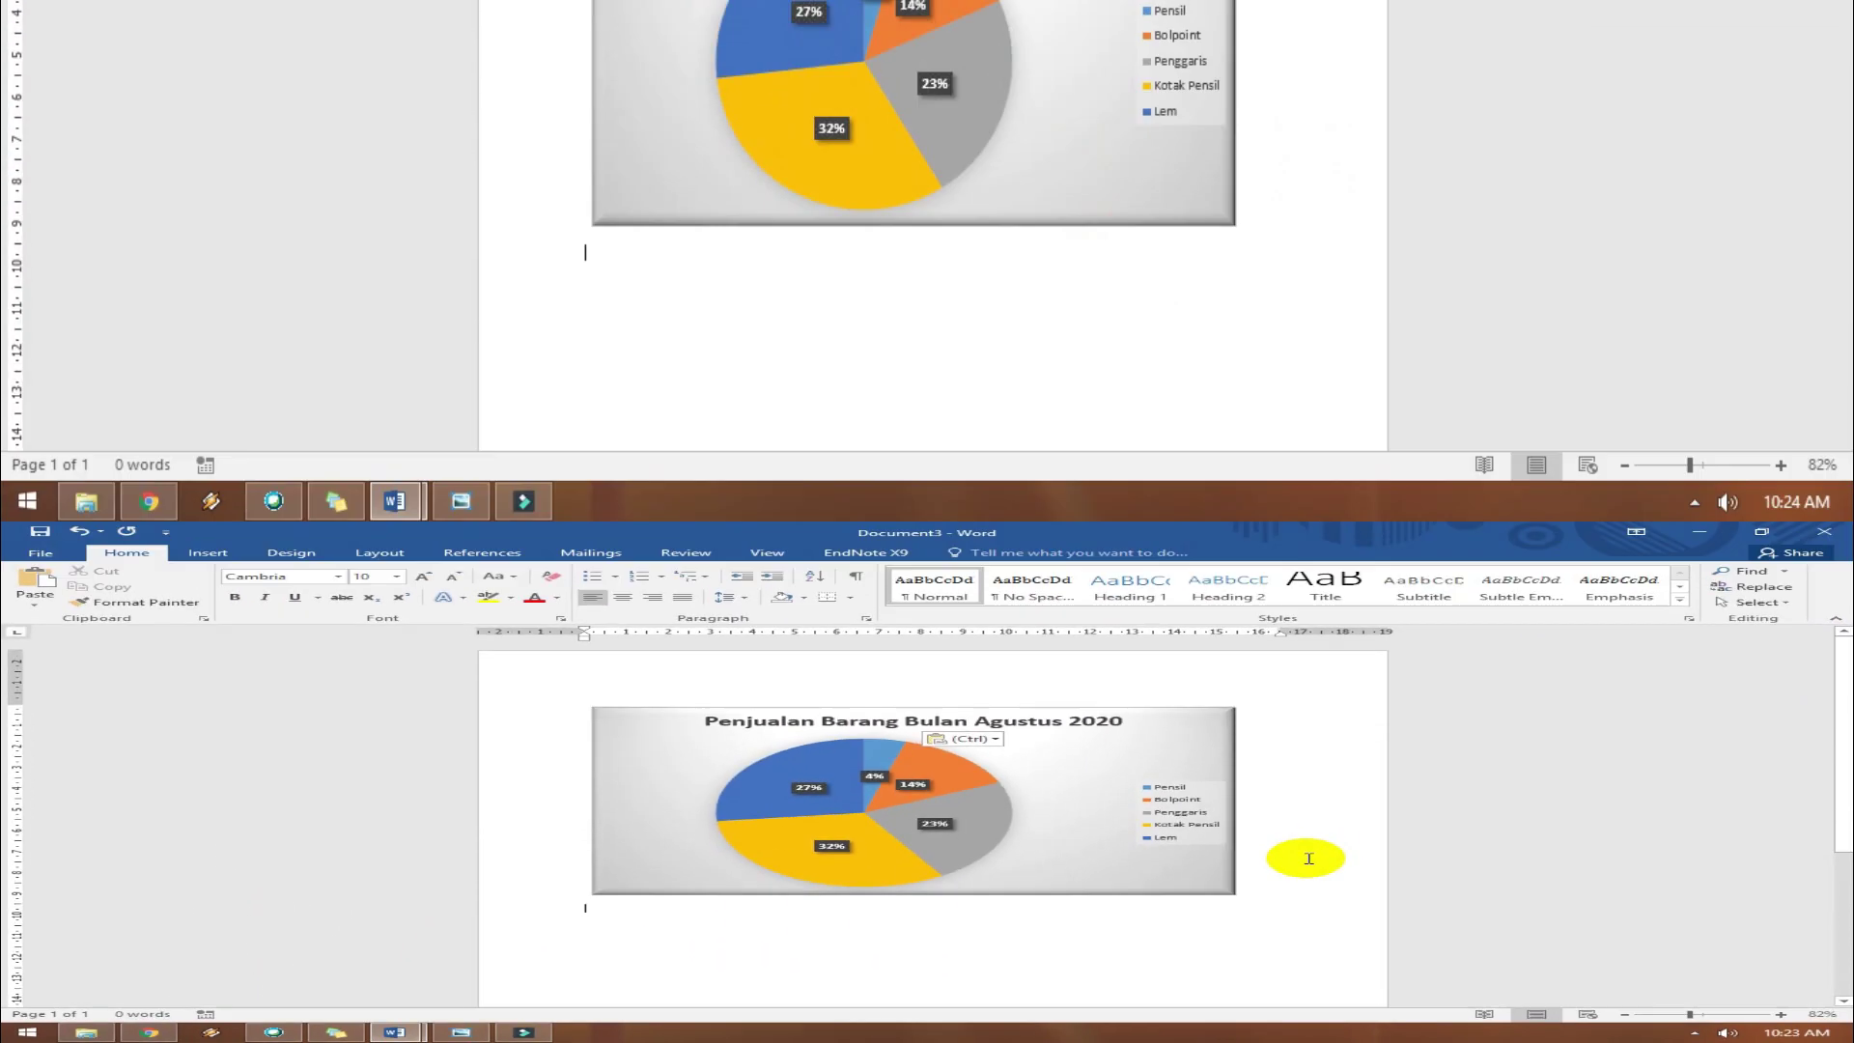
Insert a default clustered column chart.
click(208, 63)
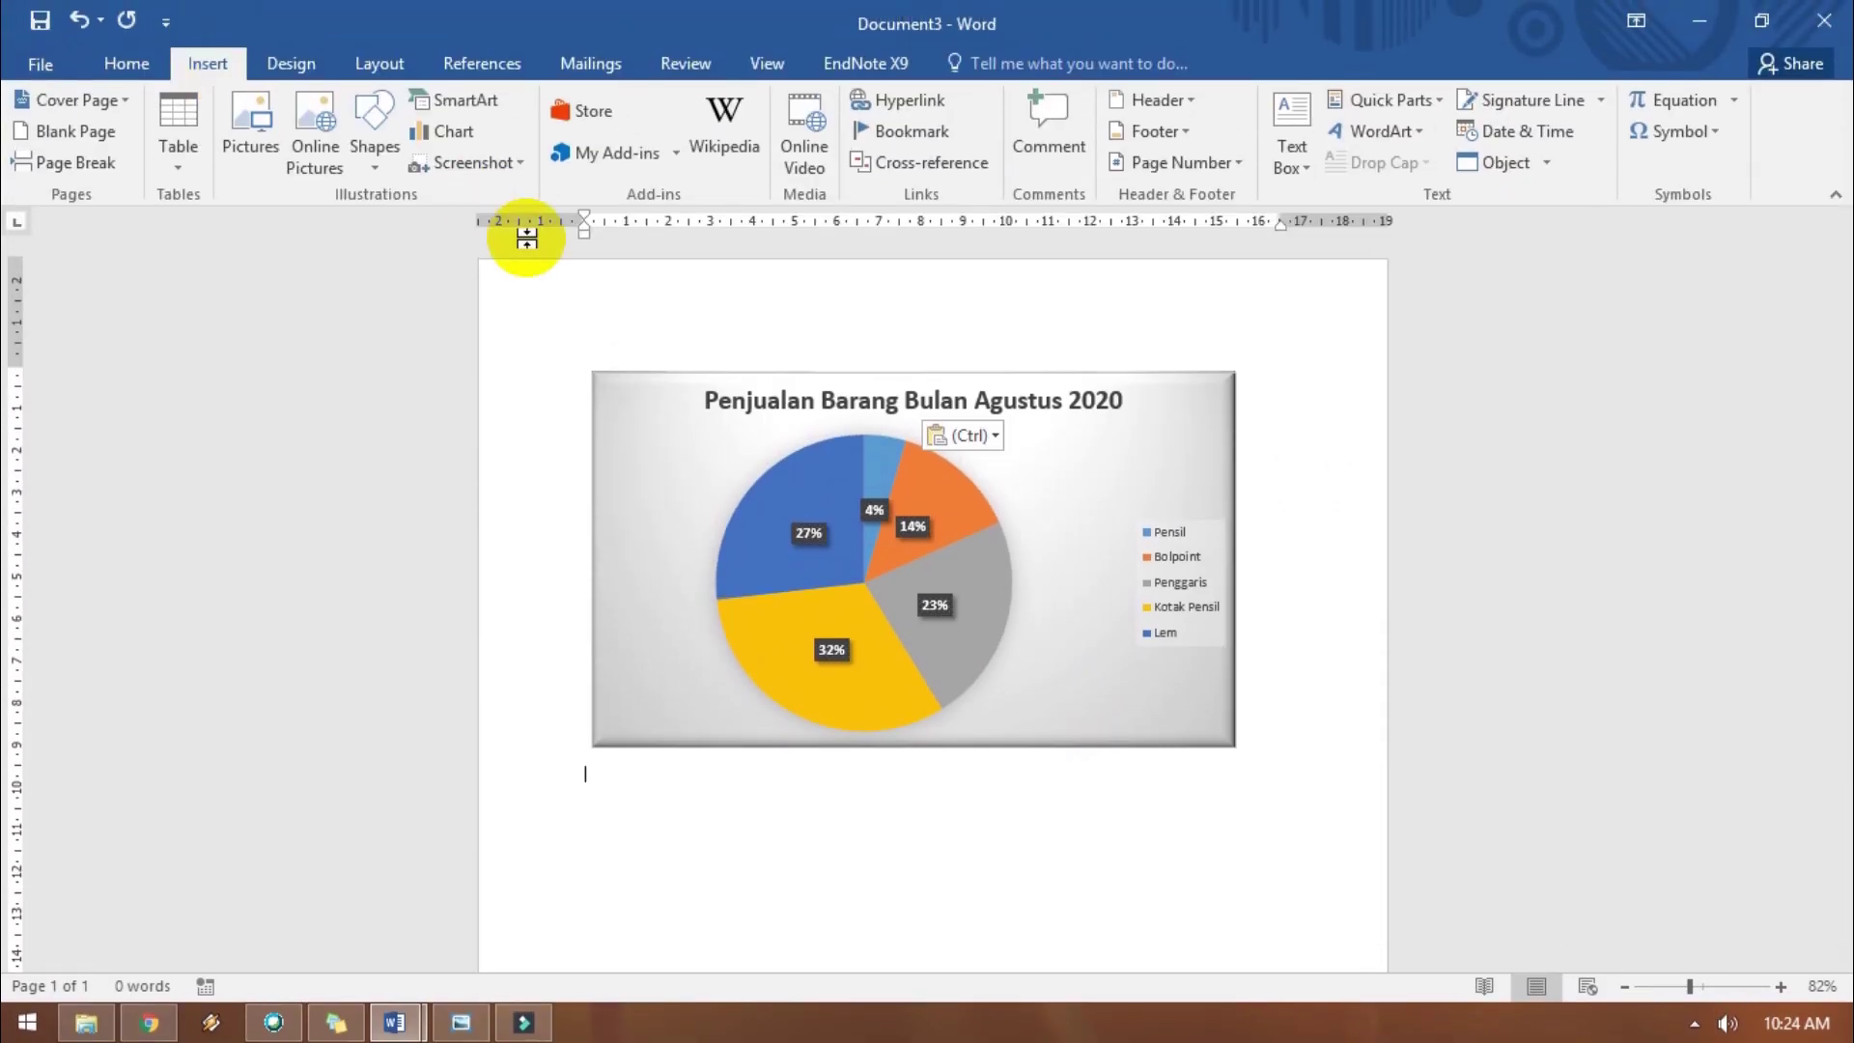
click(465, 135)
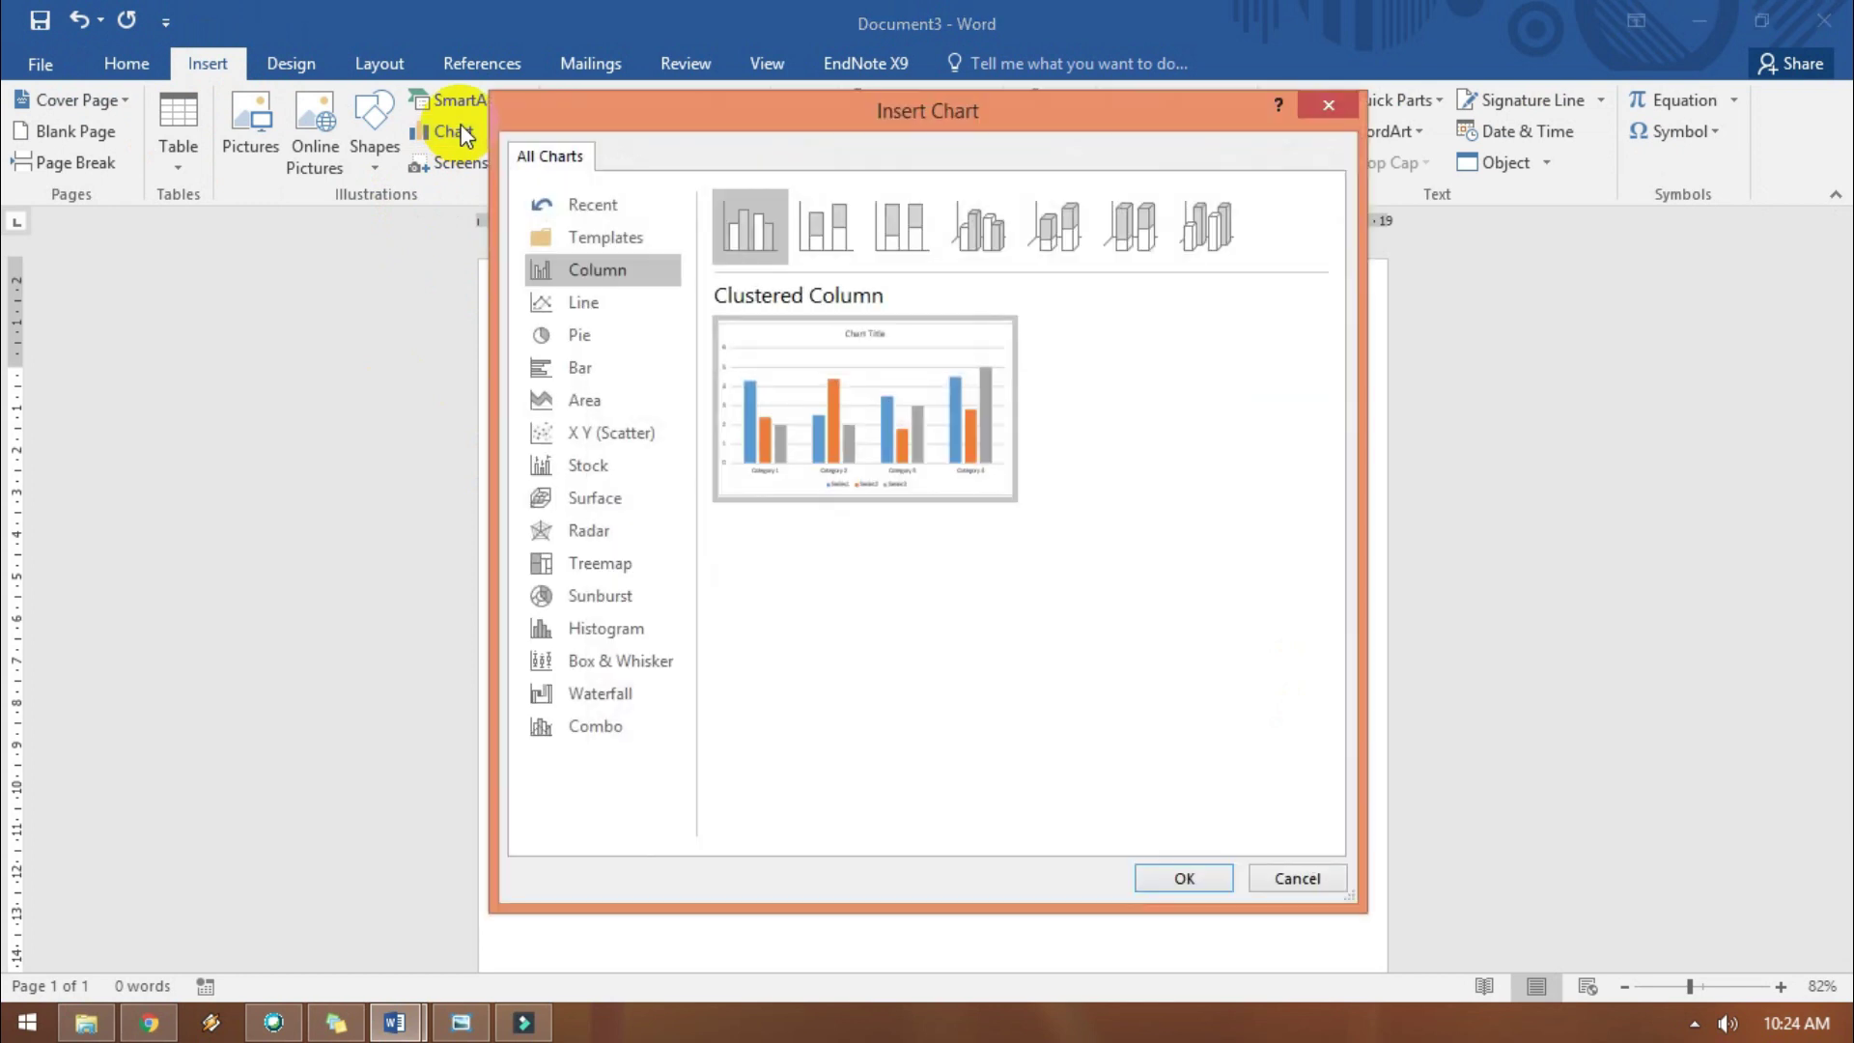
click(1201, 878)
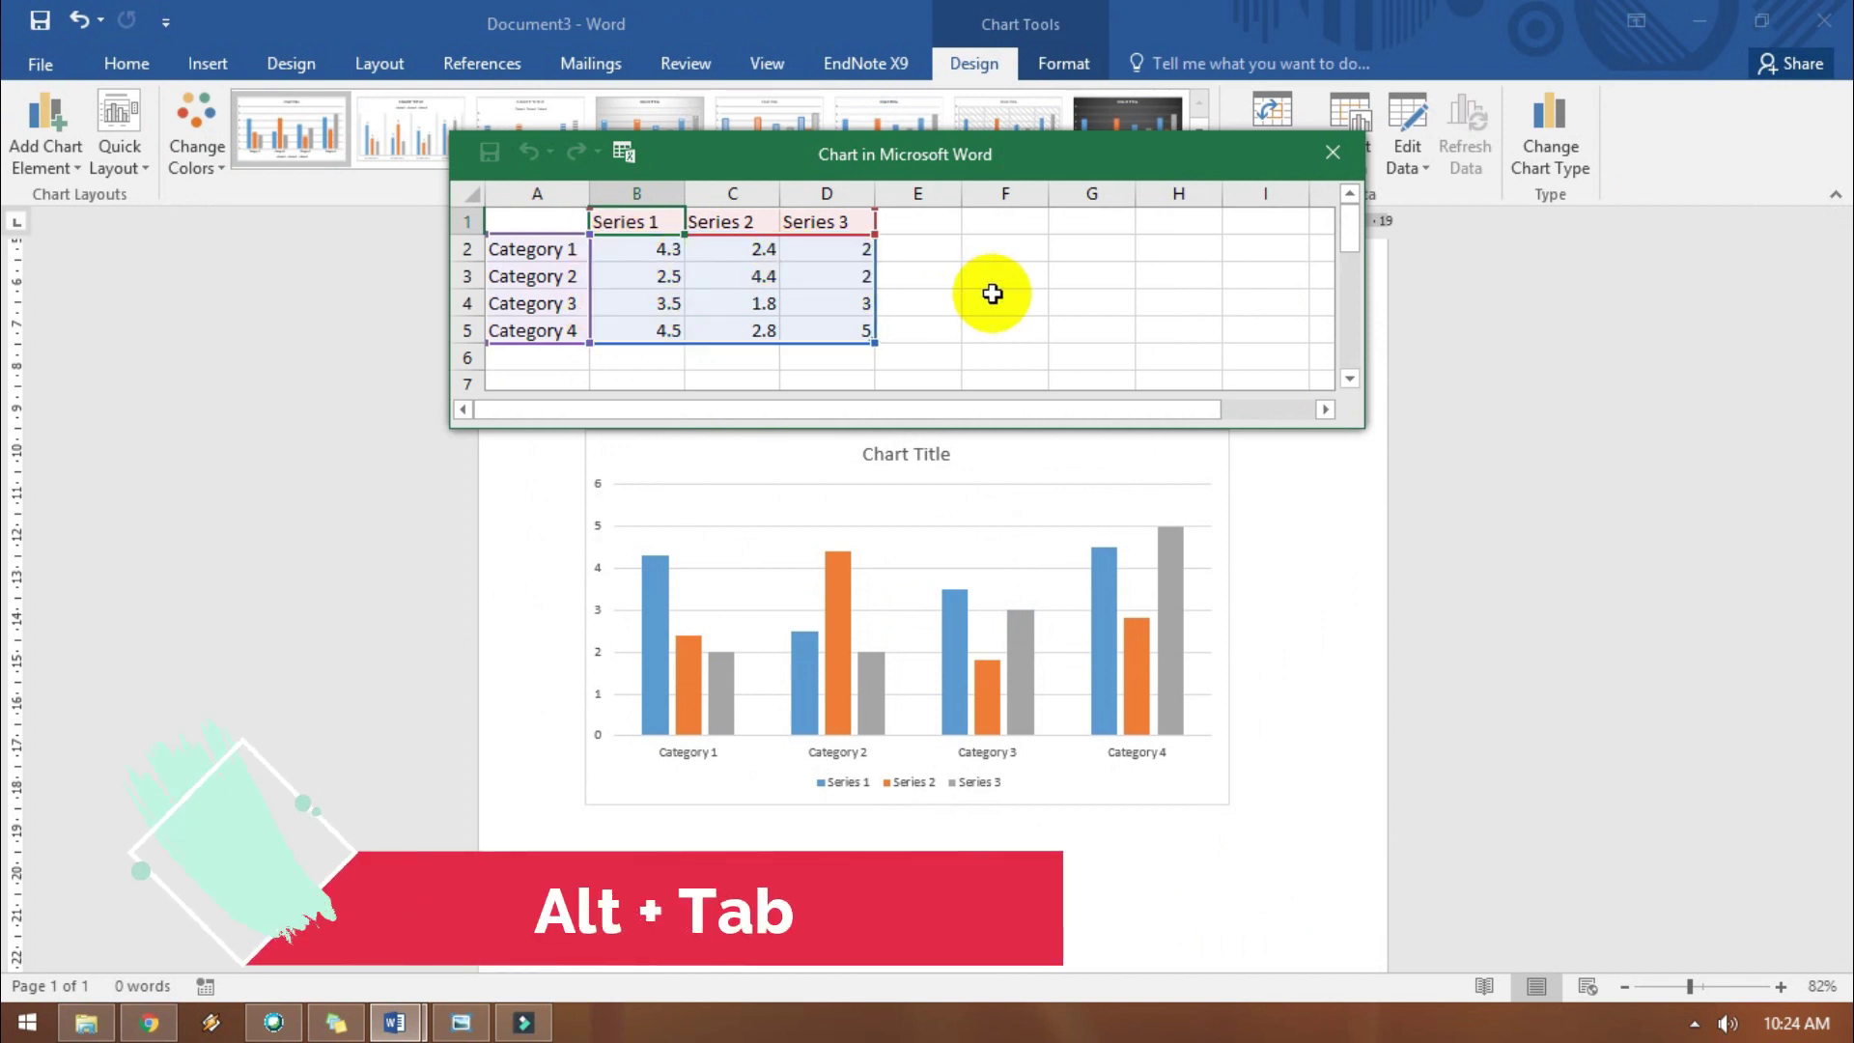
Paste the item names Pensil to Lem into the chart data starting at A2.
key(alt+Tab)
drag(580, 692, 744, 765)
key(ctrl+c)
key(alt+Tab)
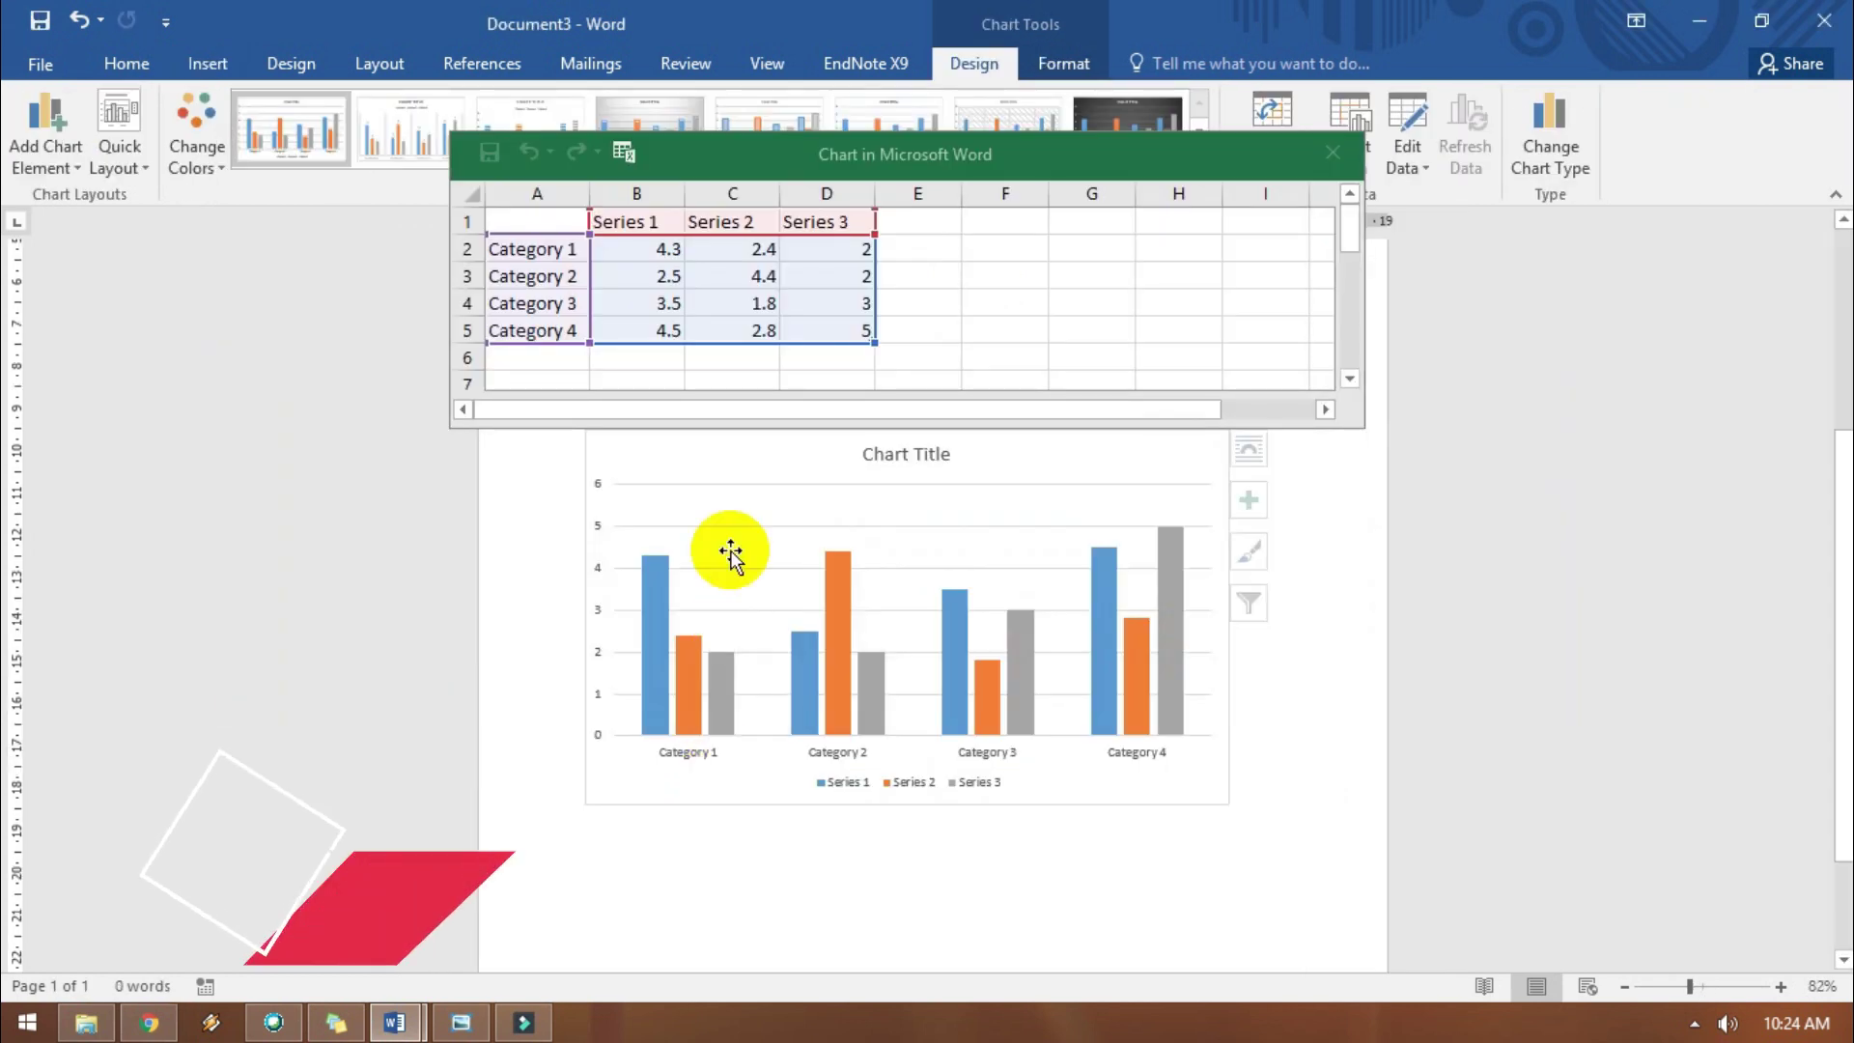
click(565, 248)
key(ctrl+v)
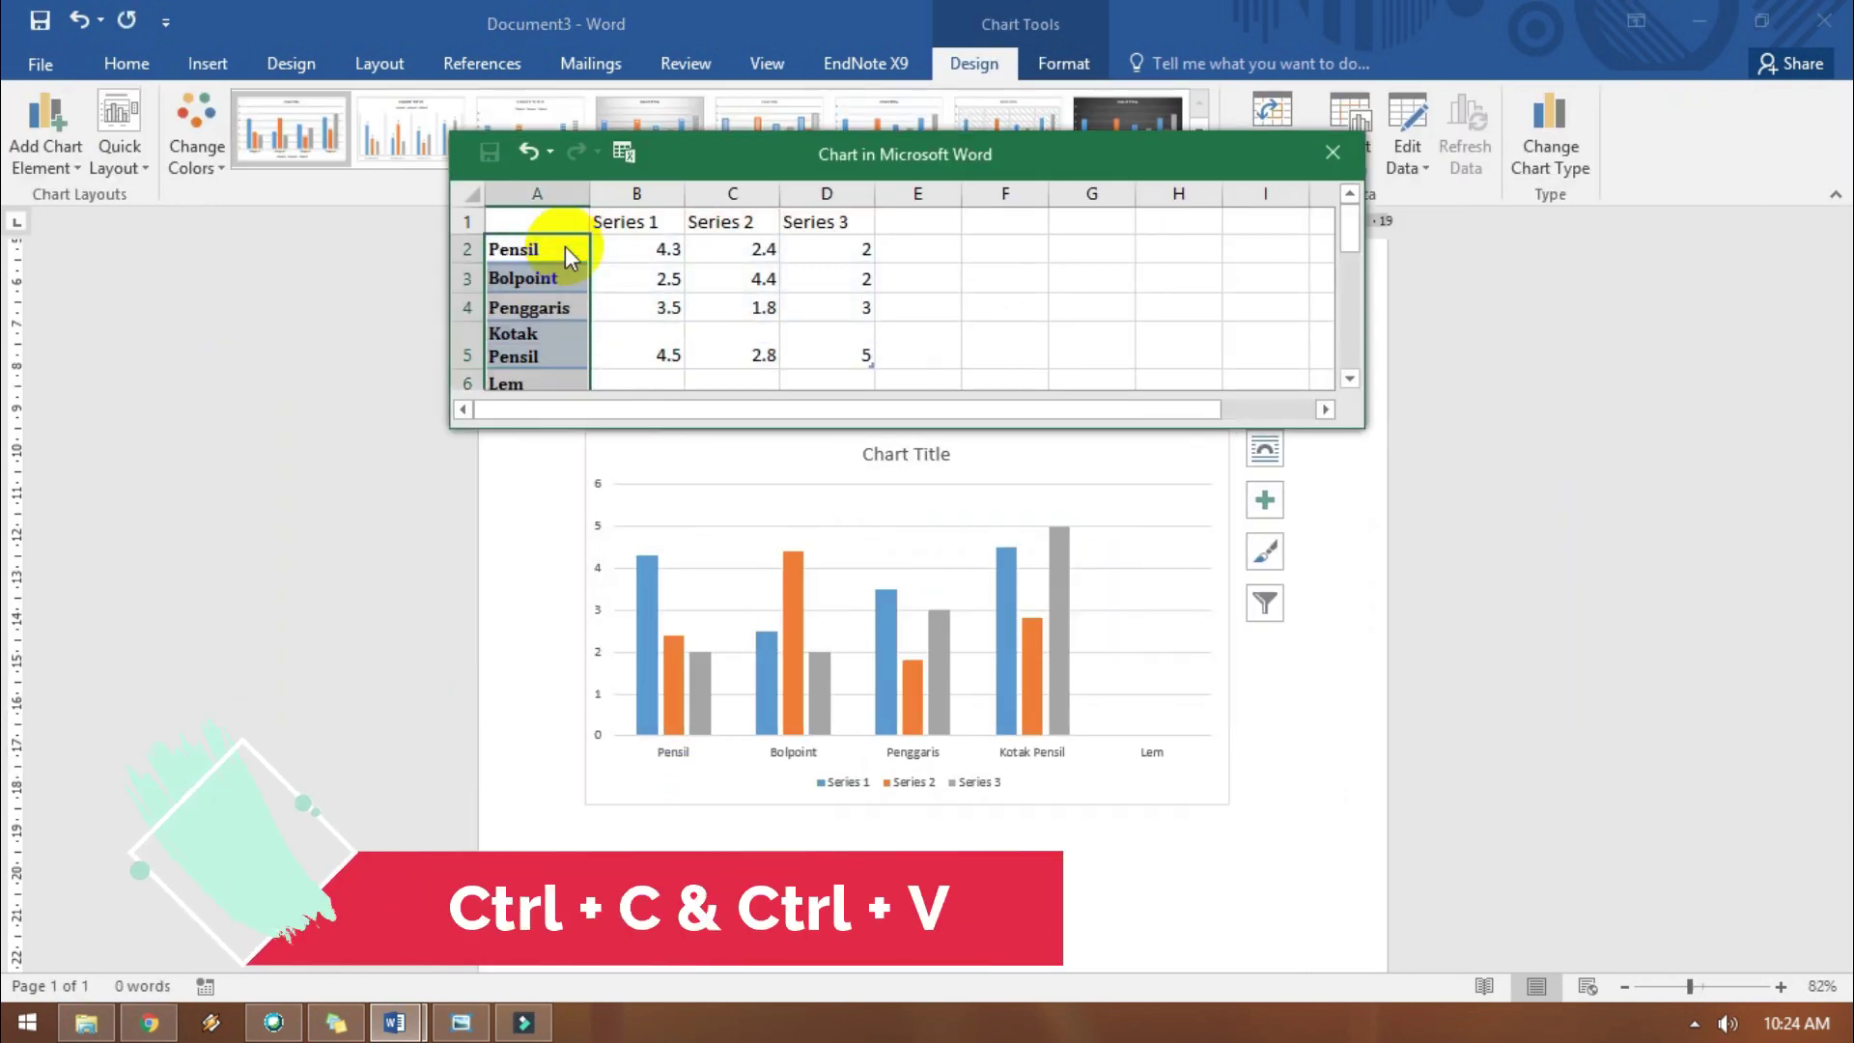
Copy the Minggu 1–4 headers into B1 and the weekly sales figures into B2.
key(alt+Tab)
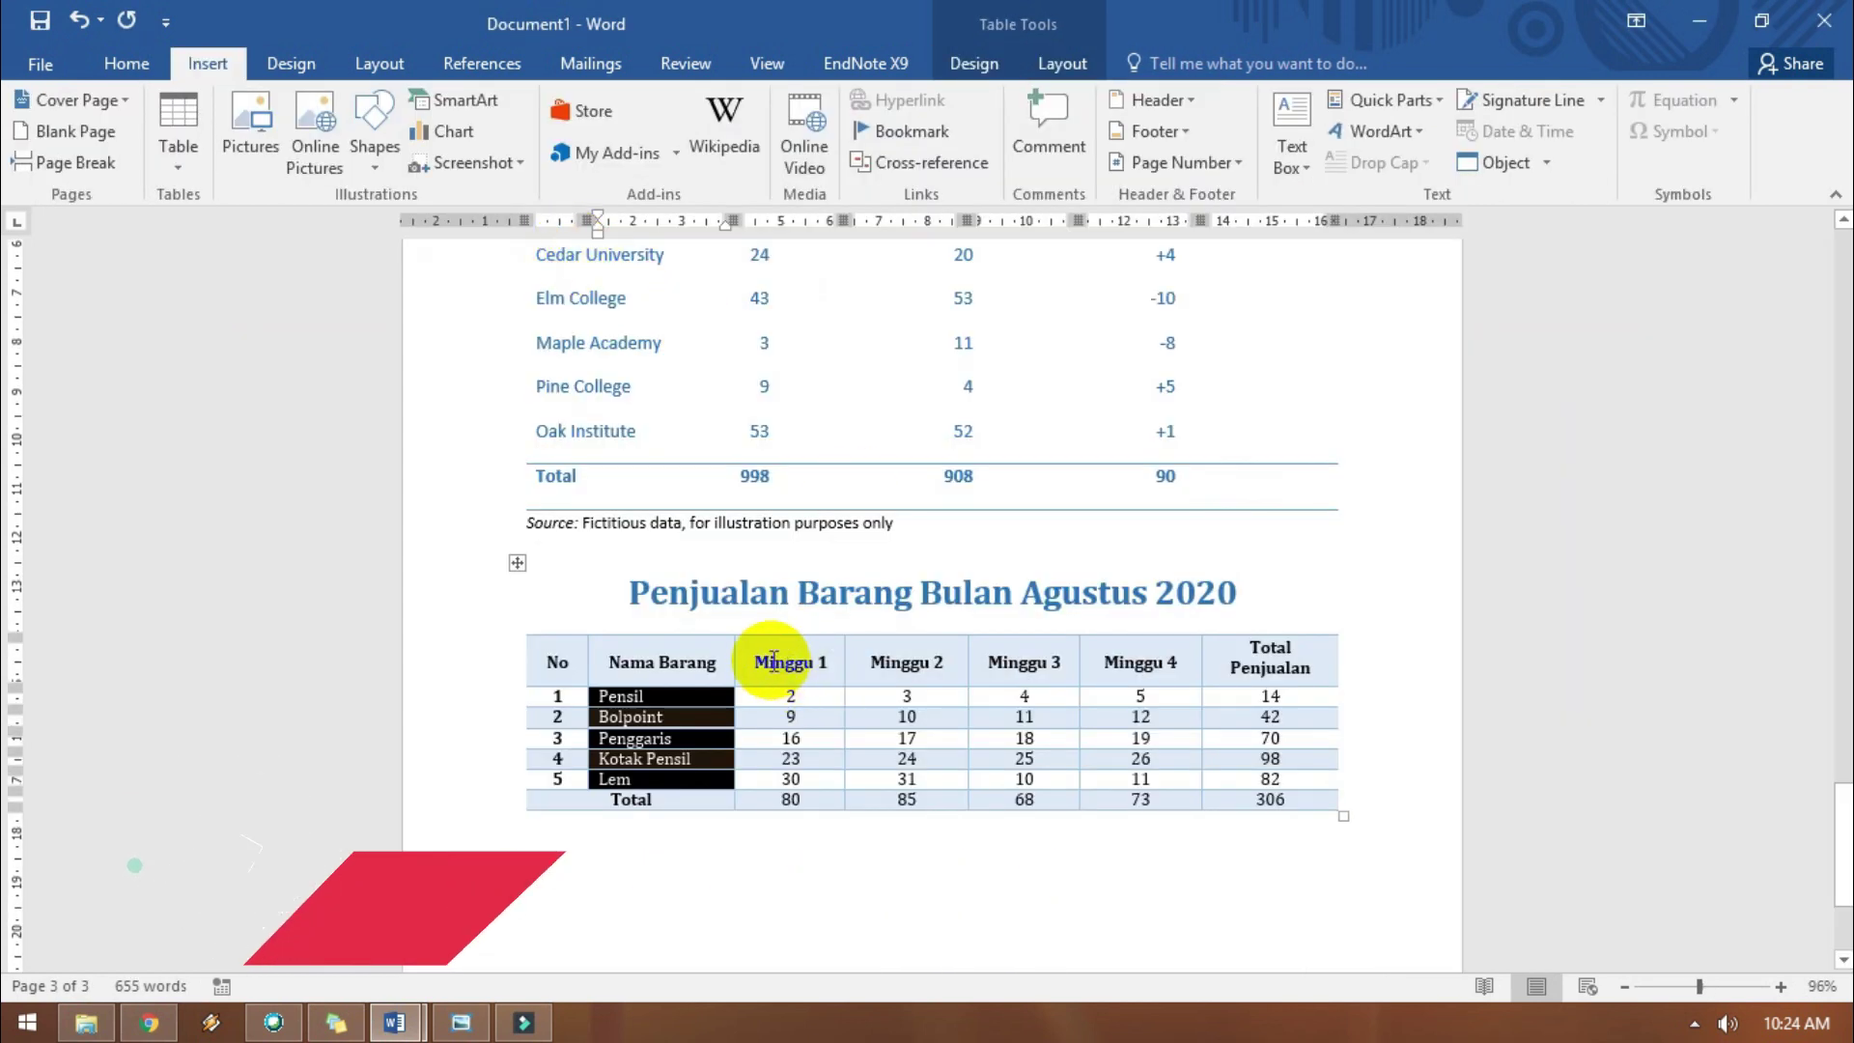
drag(770, 663, 1109, 660)
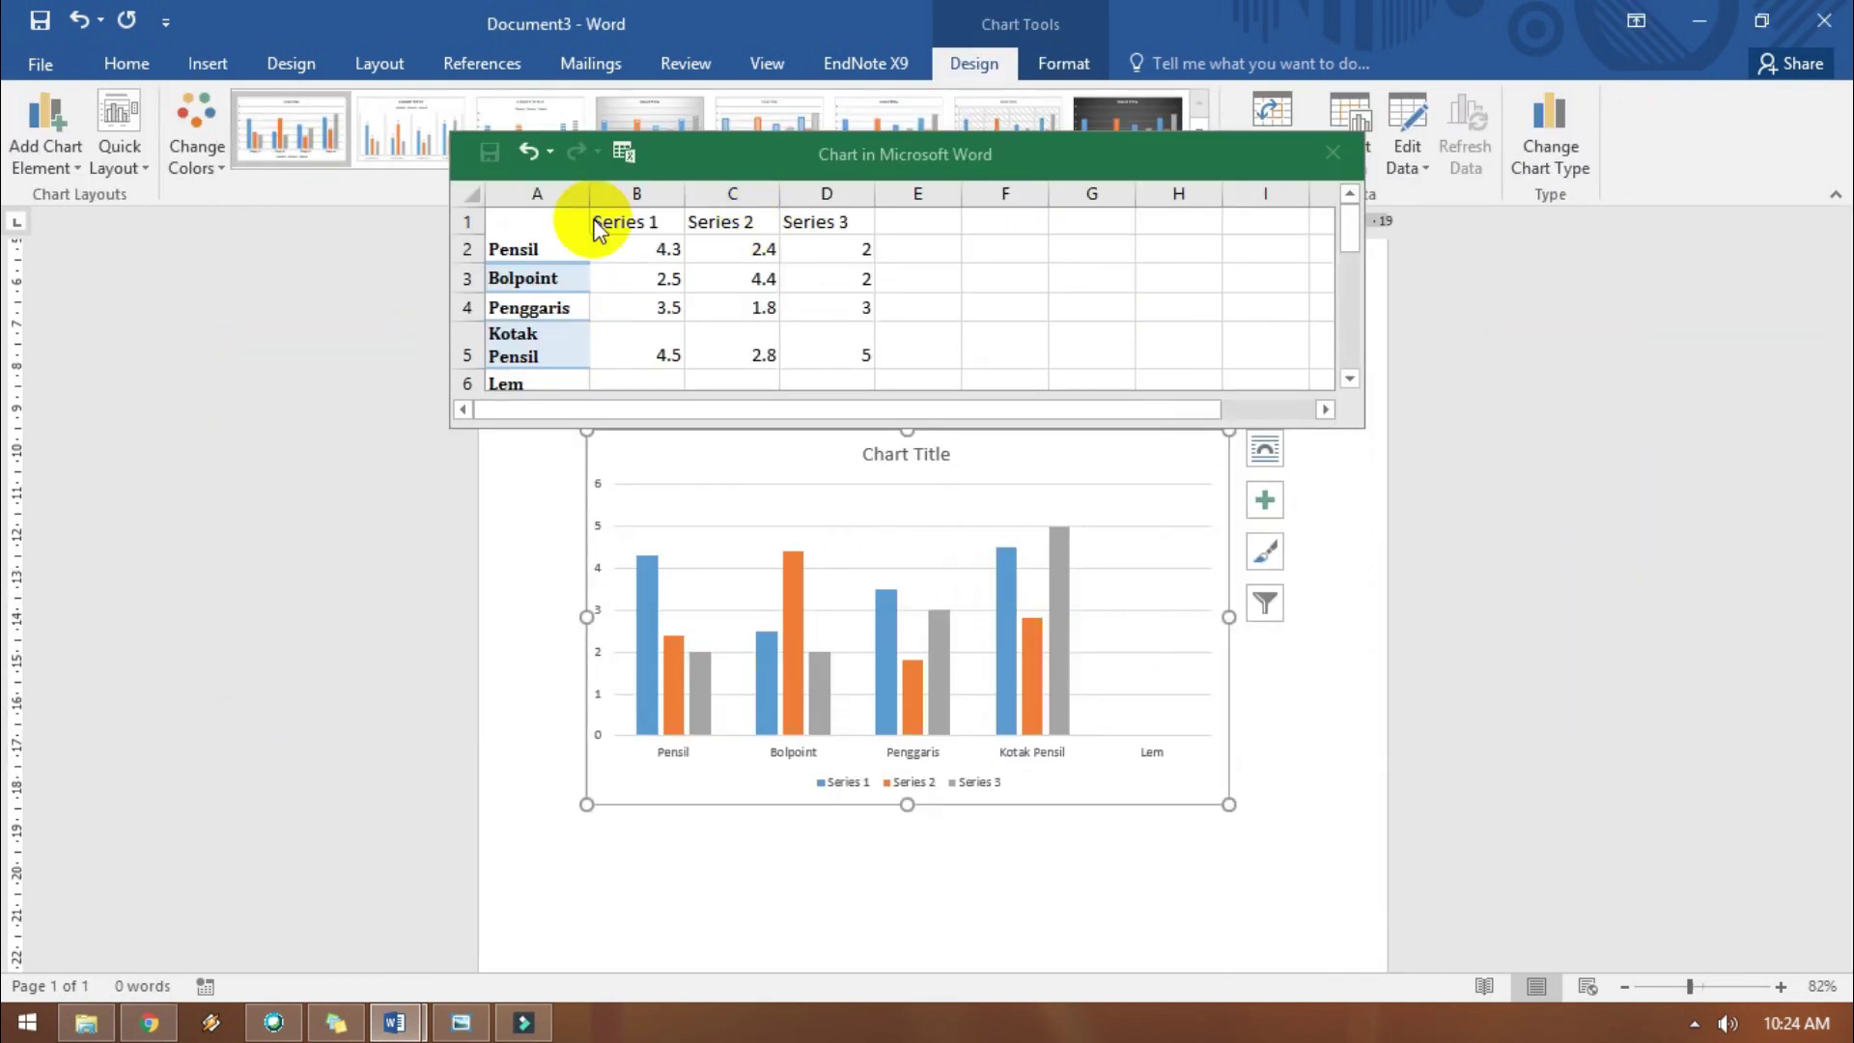
click(631, 220)
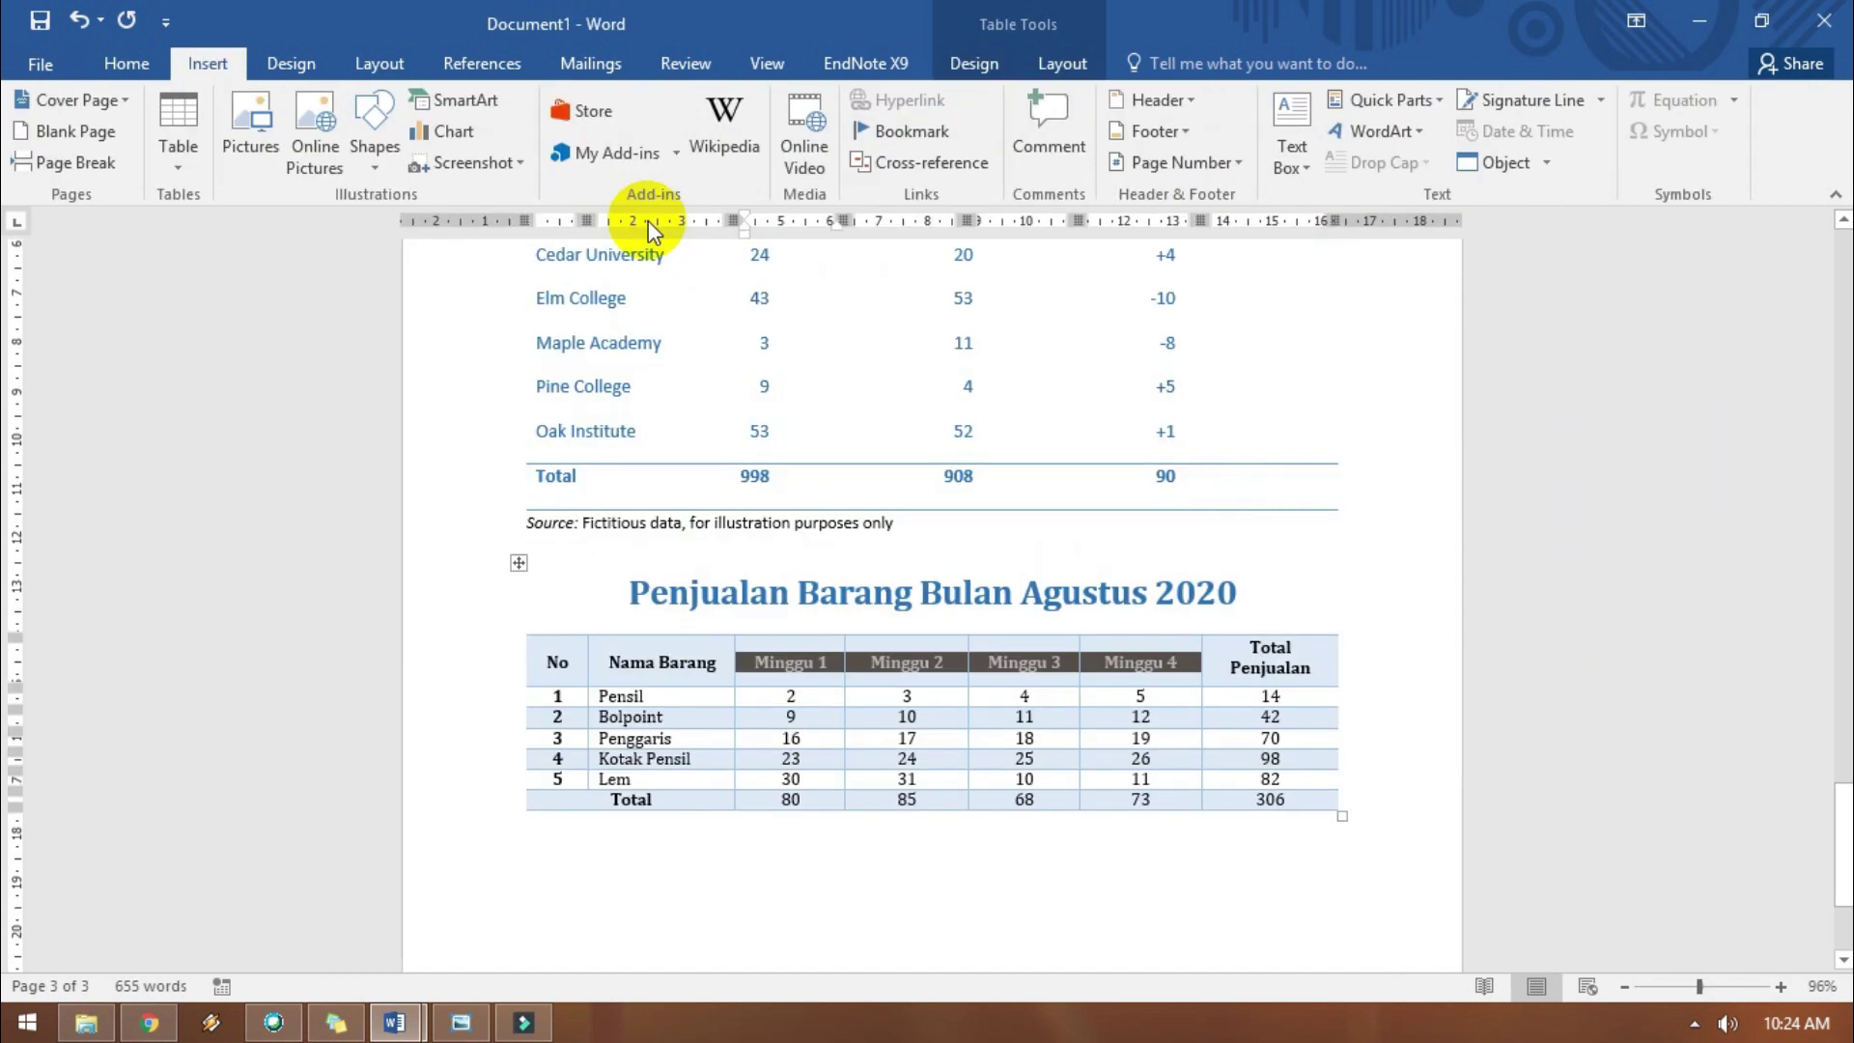
drag(738, 695, 1130, 768)
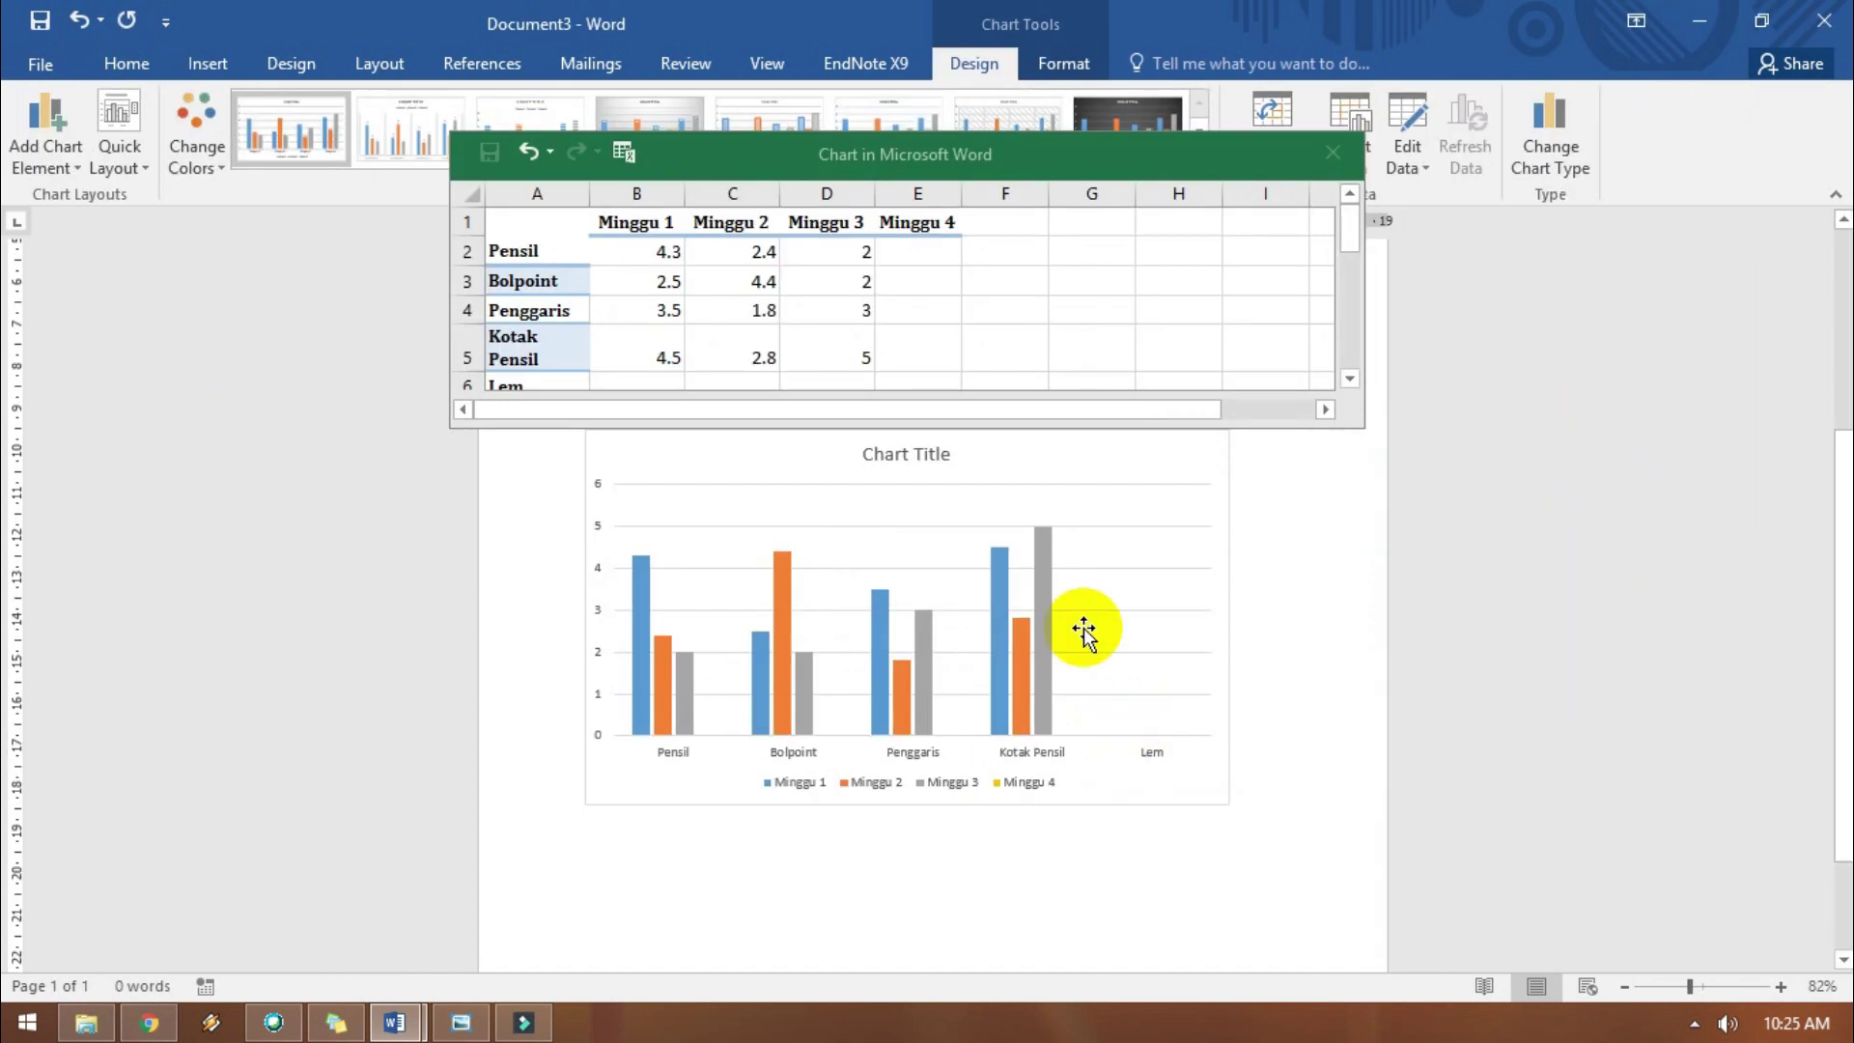
click(649, 253)
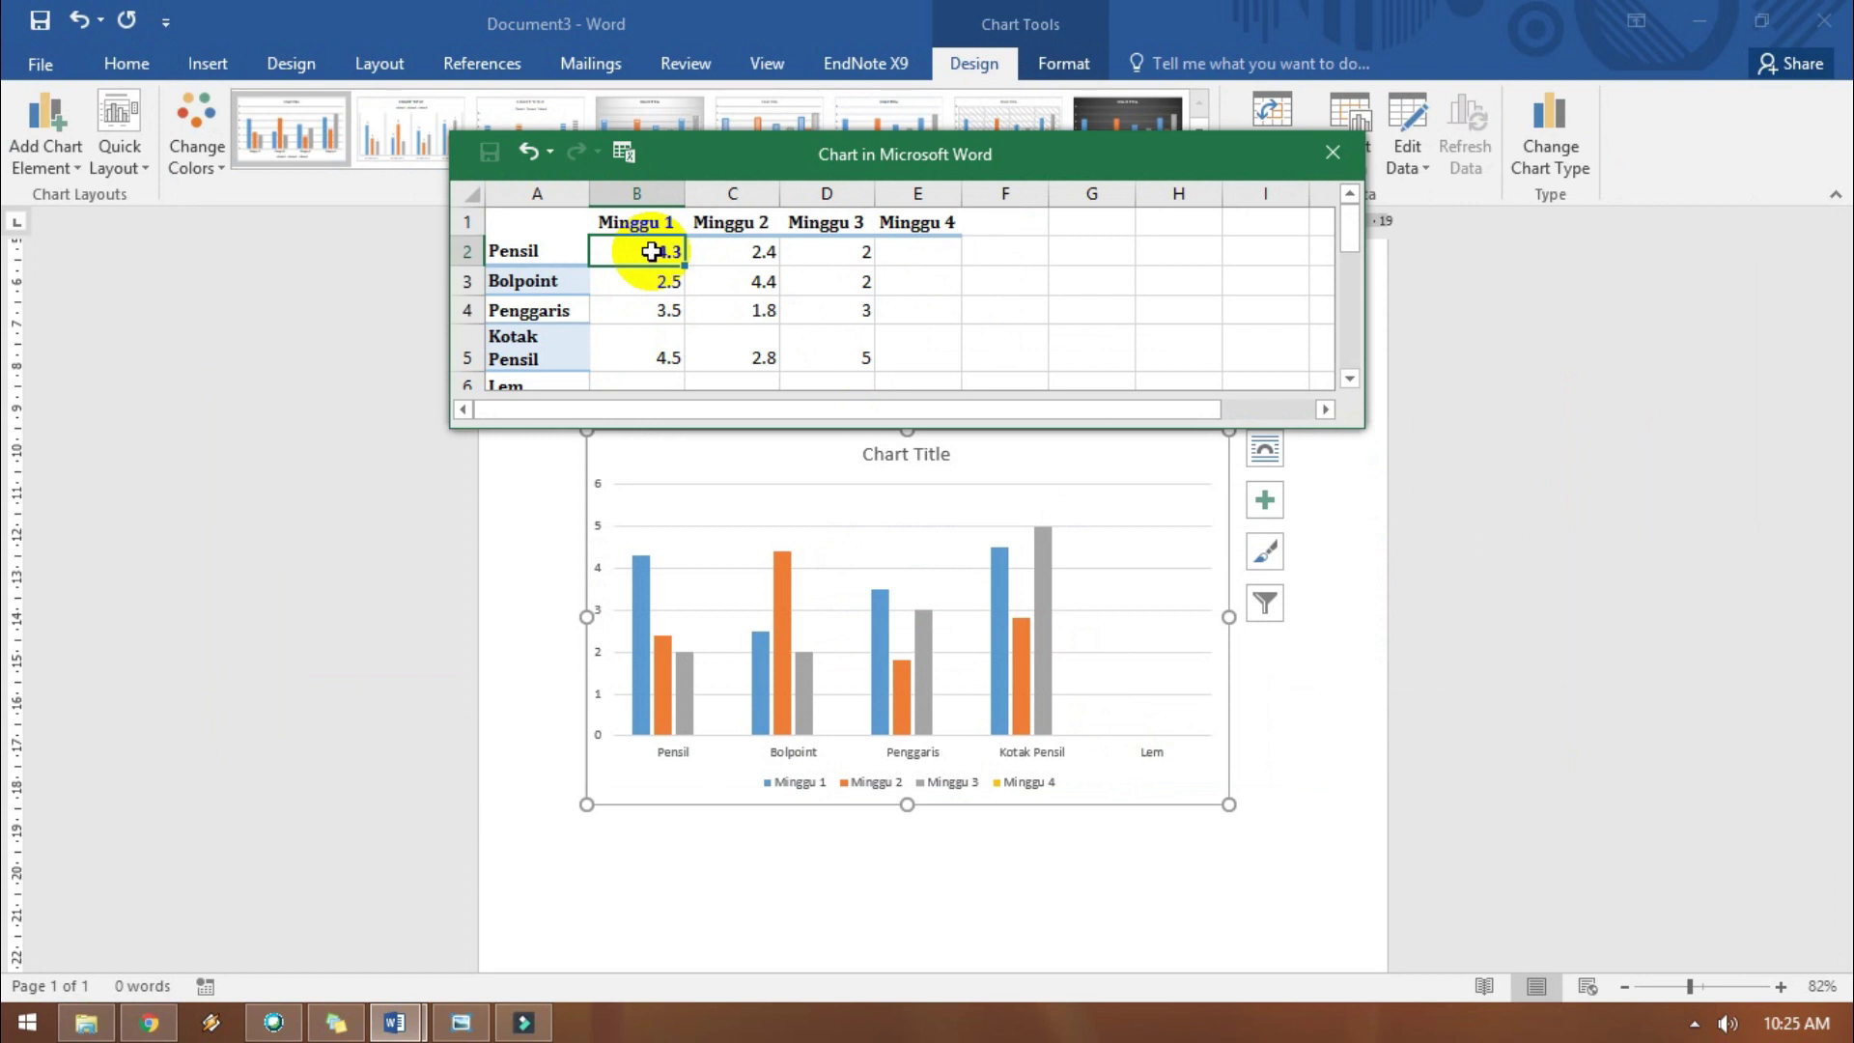
key(ctrl+v)
click(1144, 307)
scroll(1092, 378, down, 2)
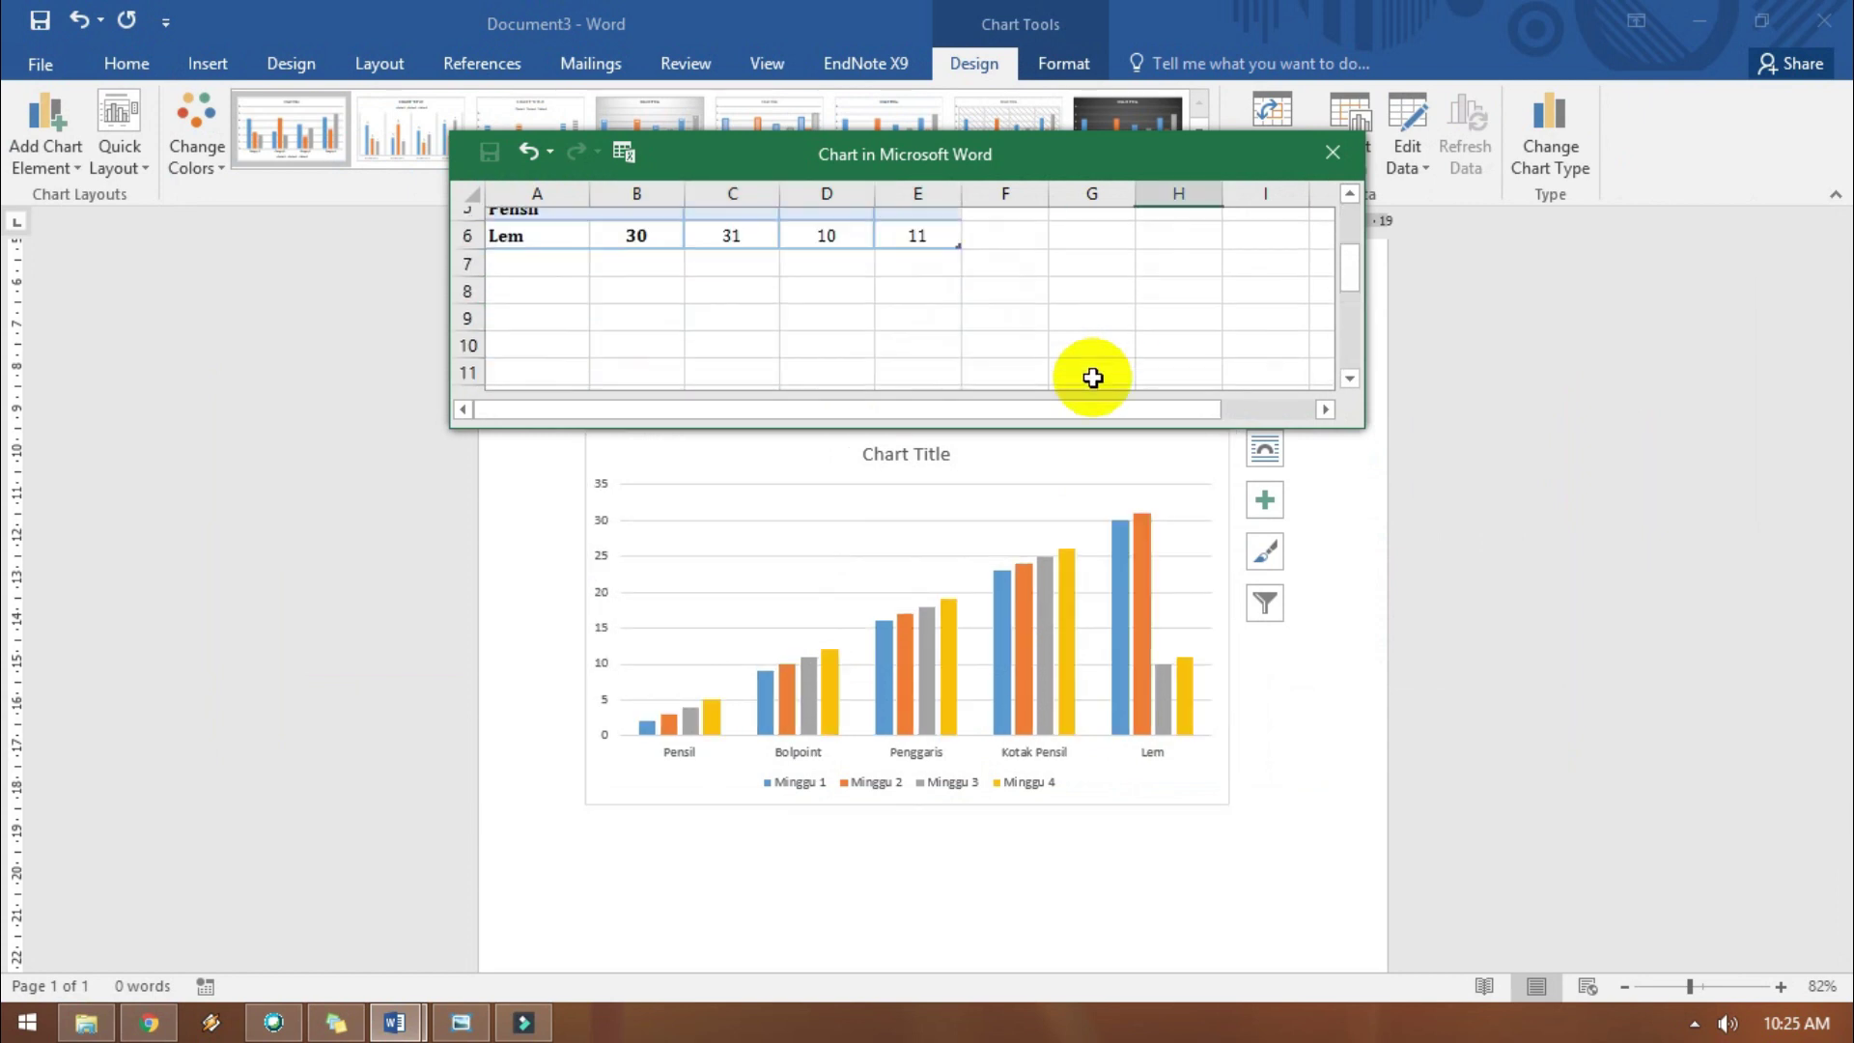
scroll(1092, 378, up, 2)
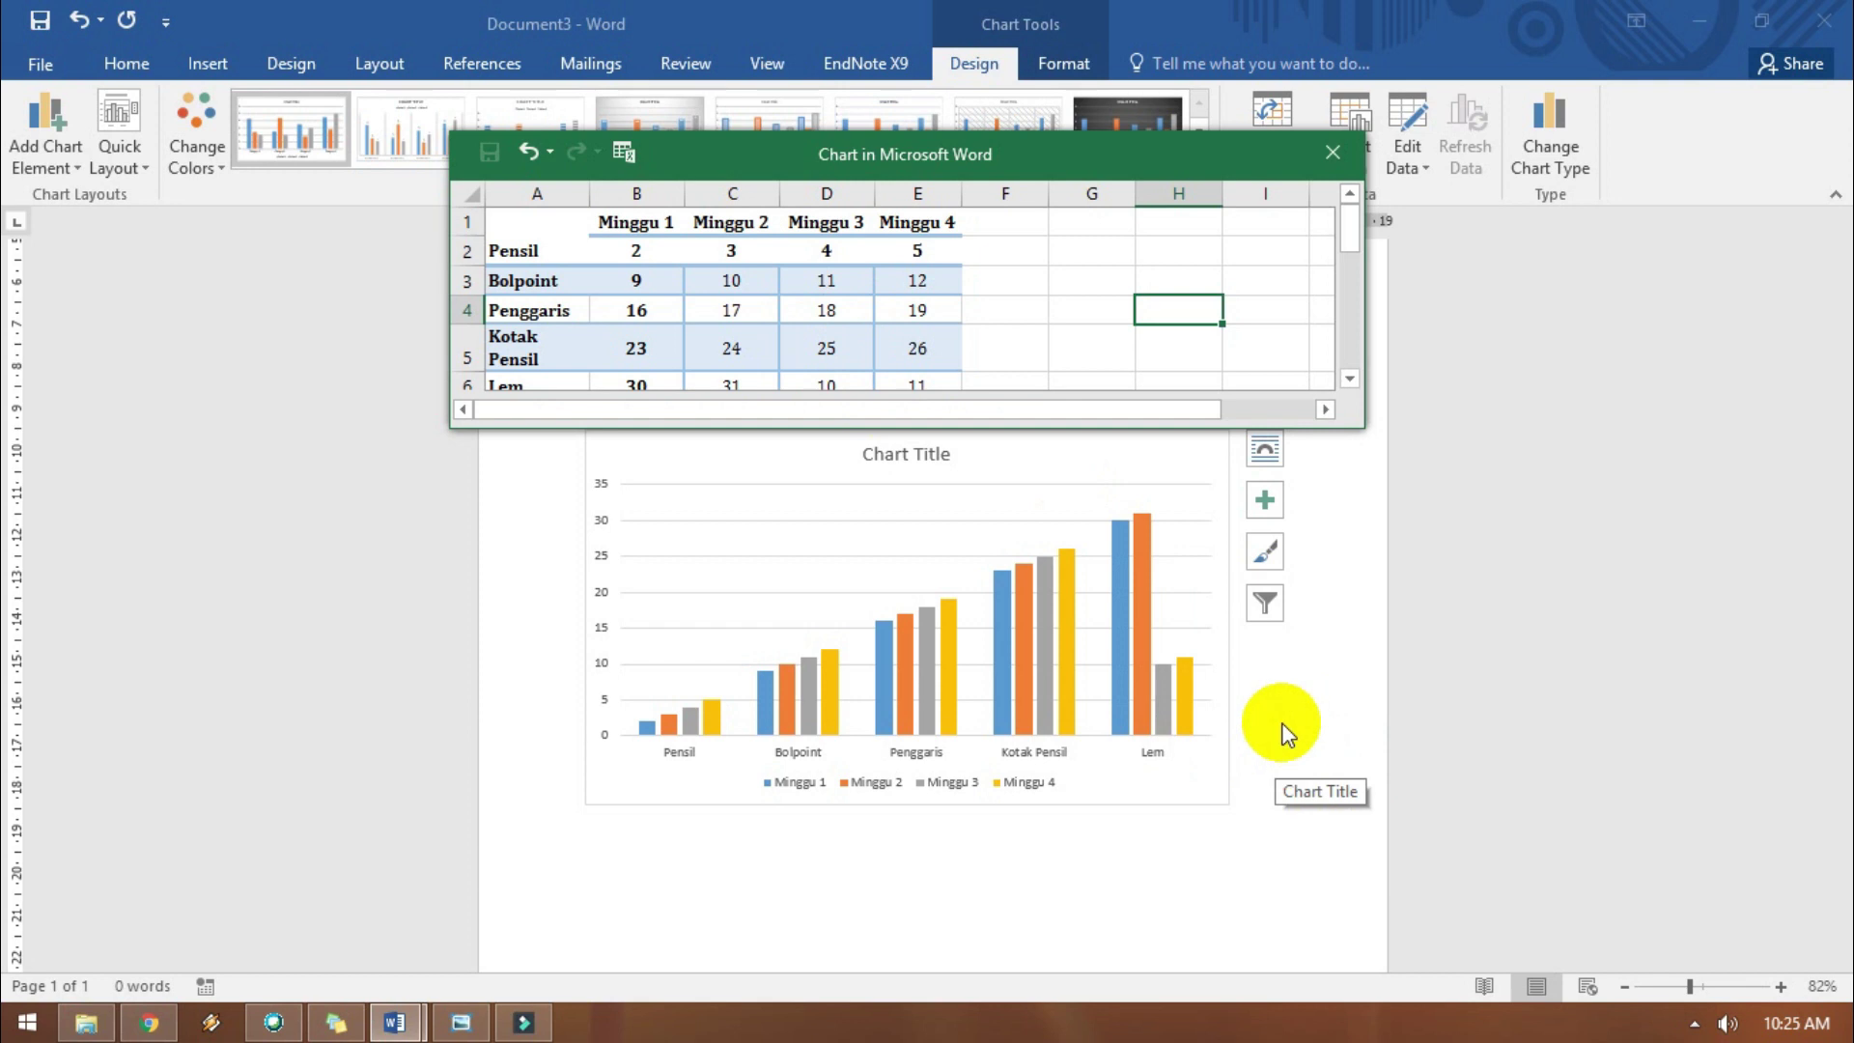
Close the data sheet and apply a dark chart style with filled bars.
click(1333, 152)
click(1333, 719)
click(1163, 695)
click(1200, 131)
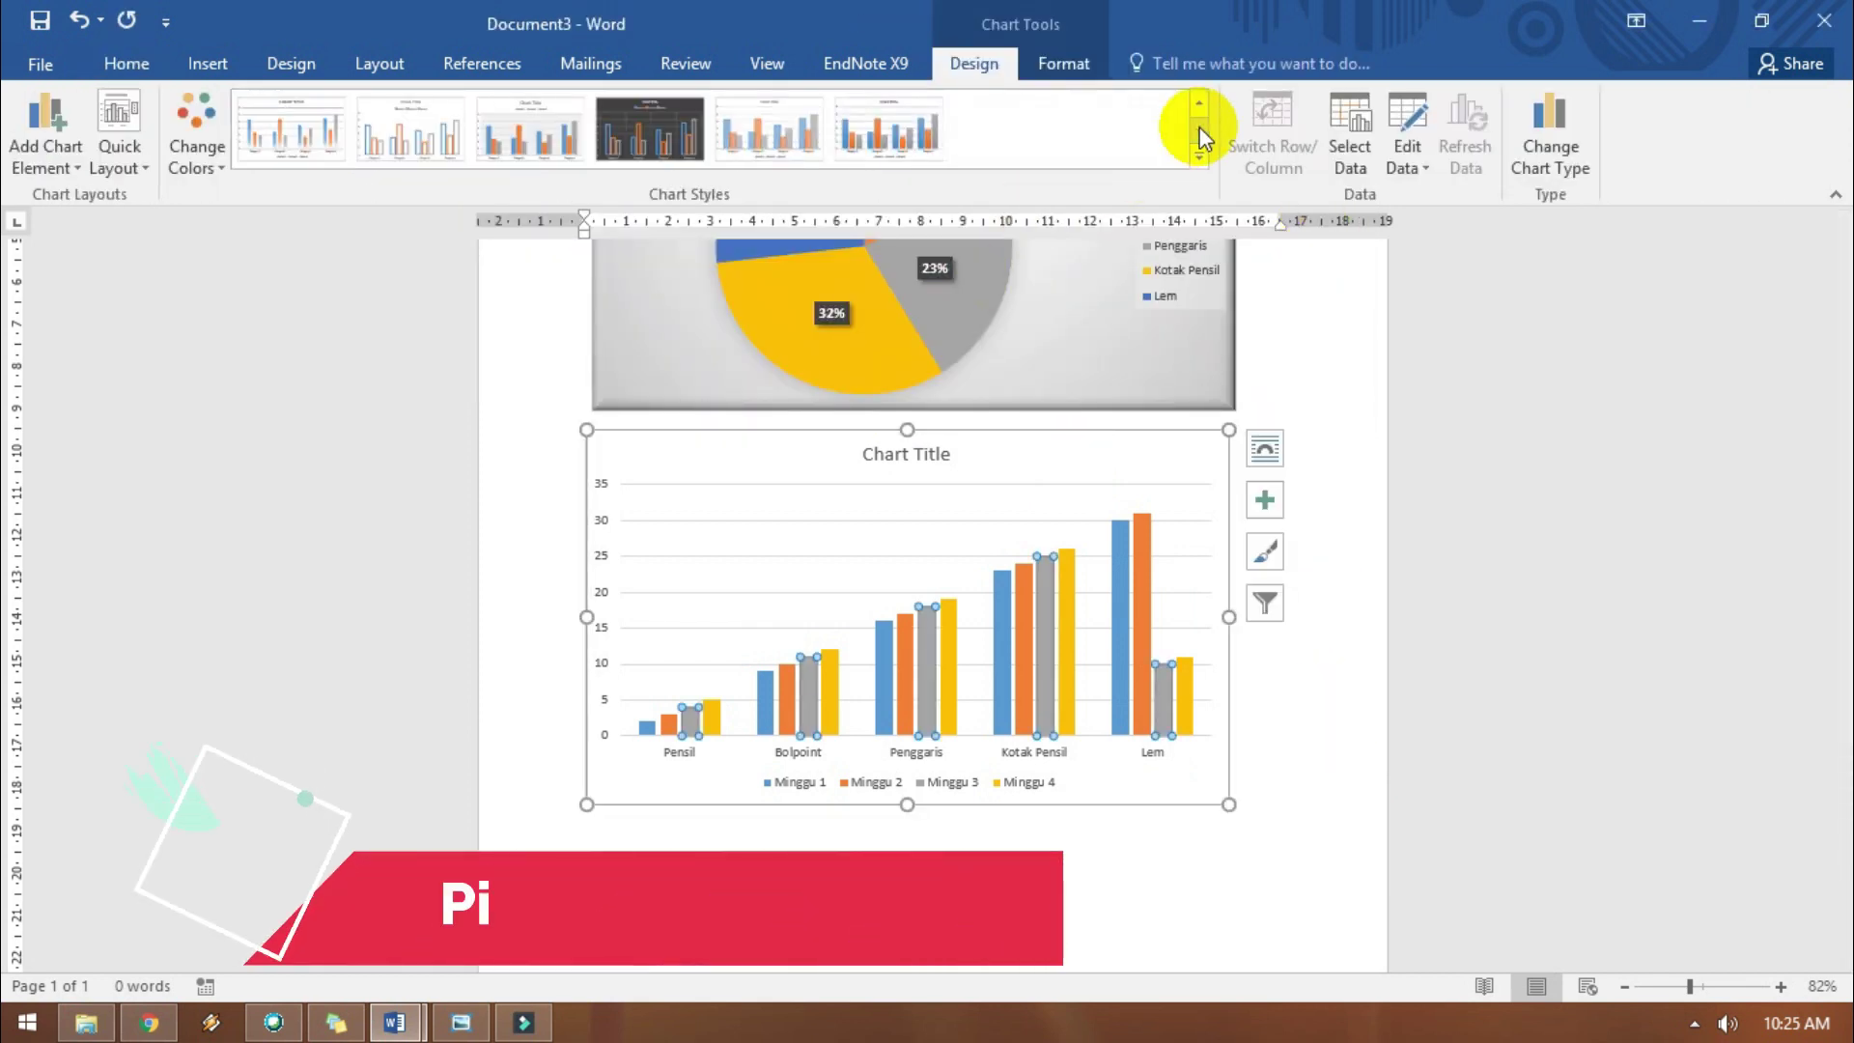
click(678, 129)
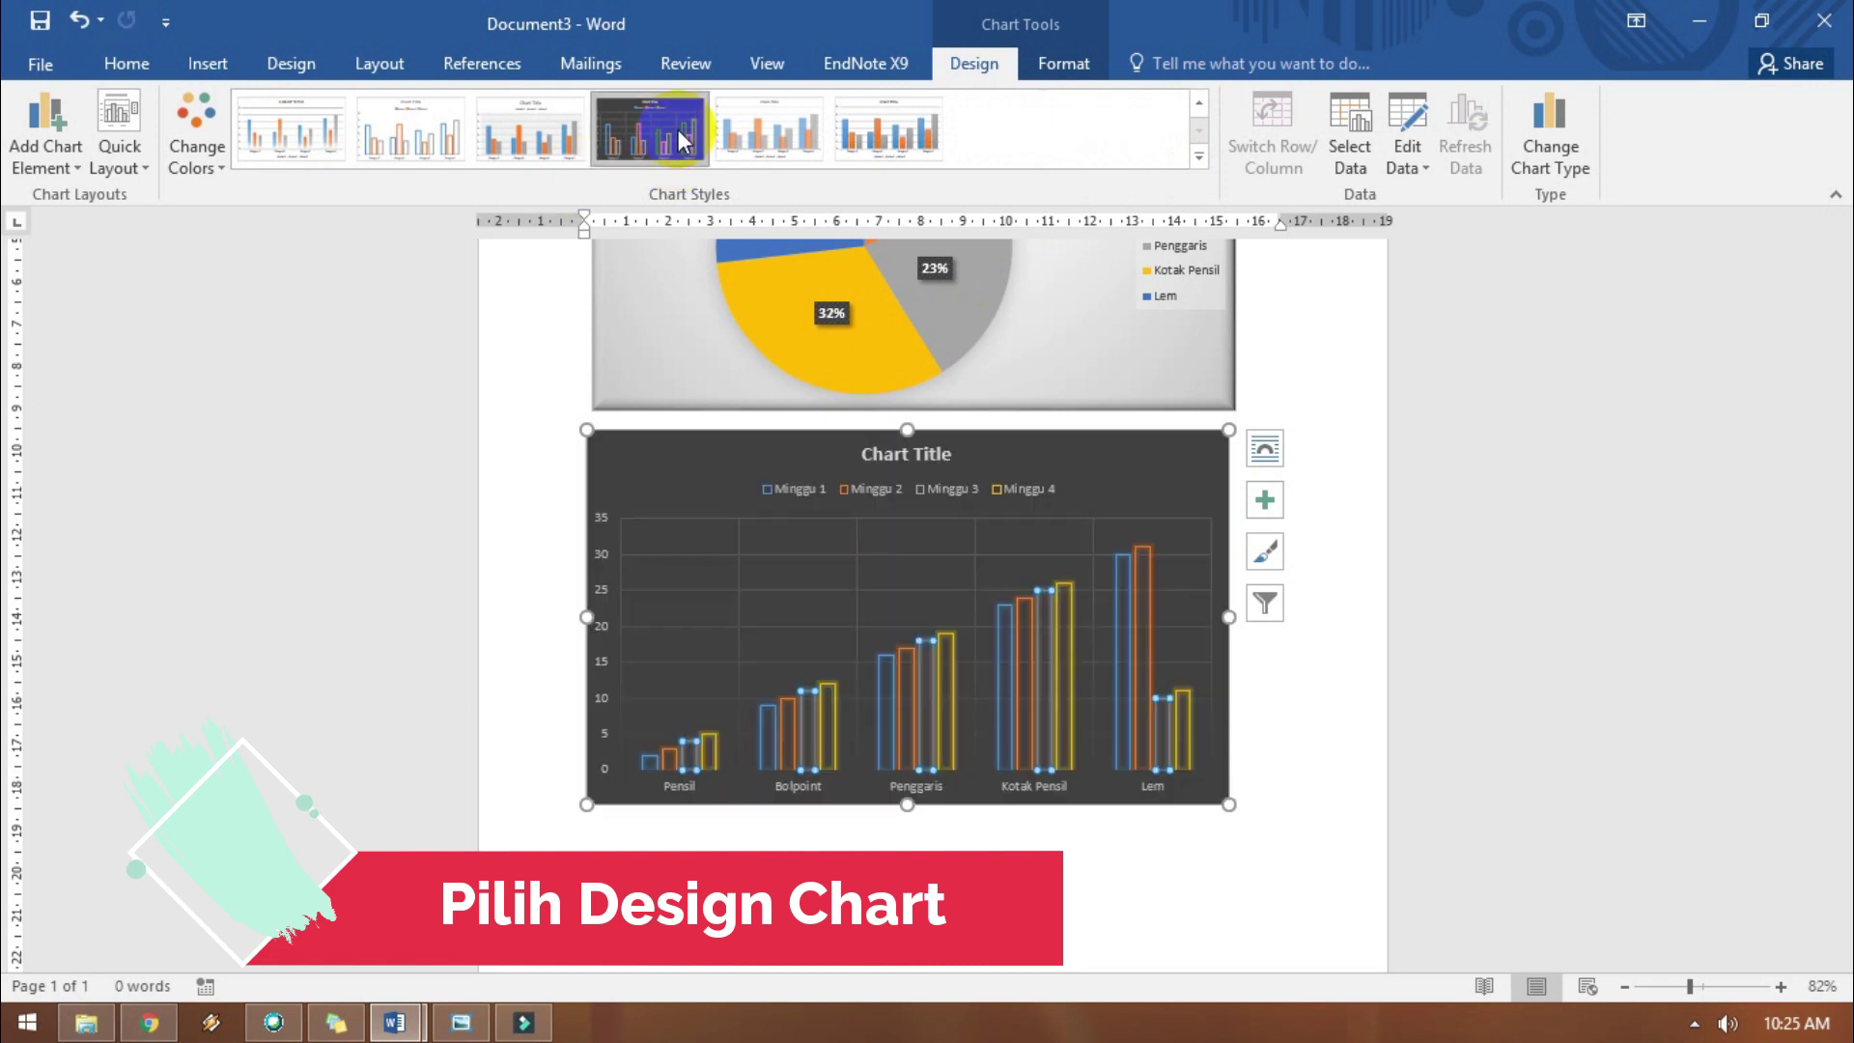
click(1201, 100)
click(1120, 128)
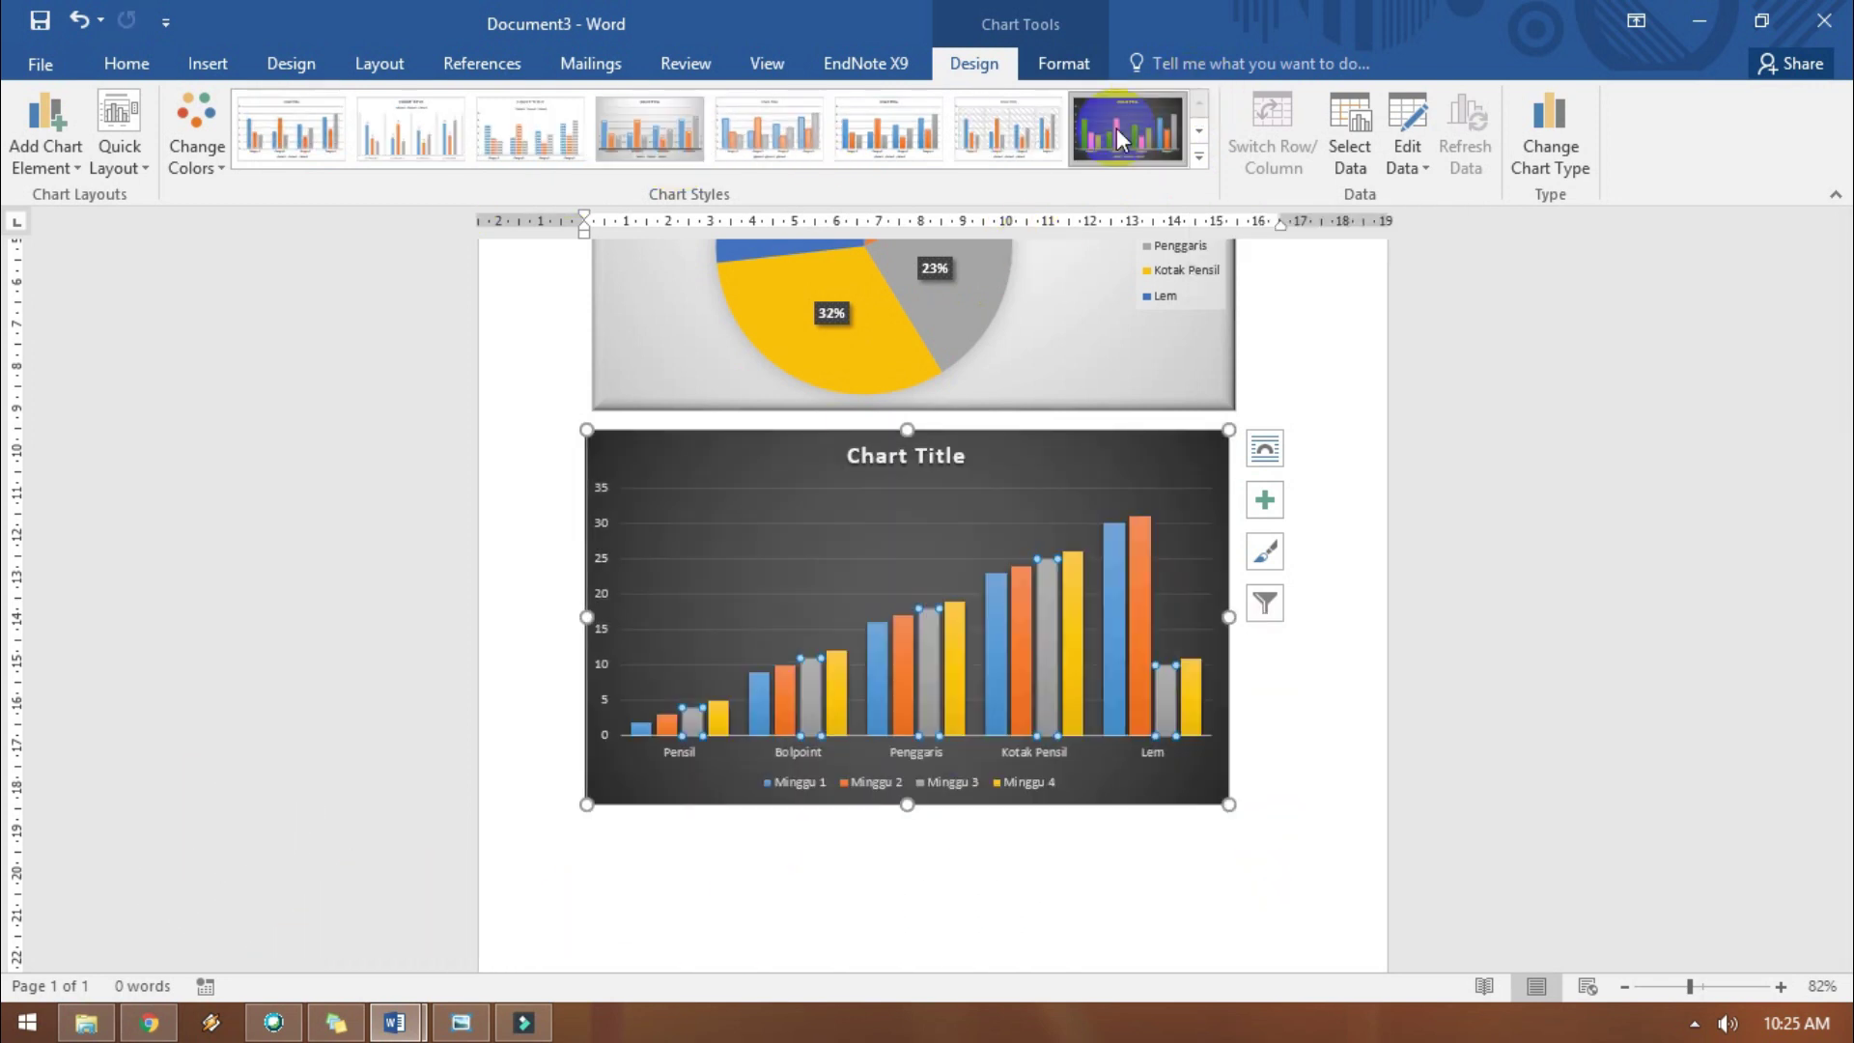
Give the Minggu 3 bars a bevel shape-effect preset, then select the chart title.
click(1063, 63)
click(779, 161)
mouse_move(746, 211)
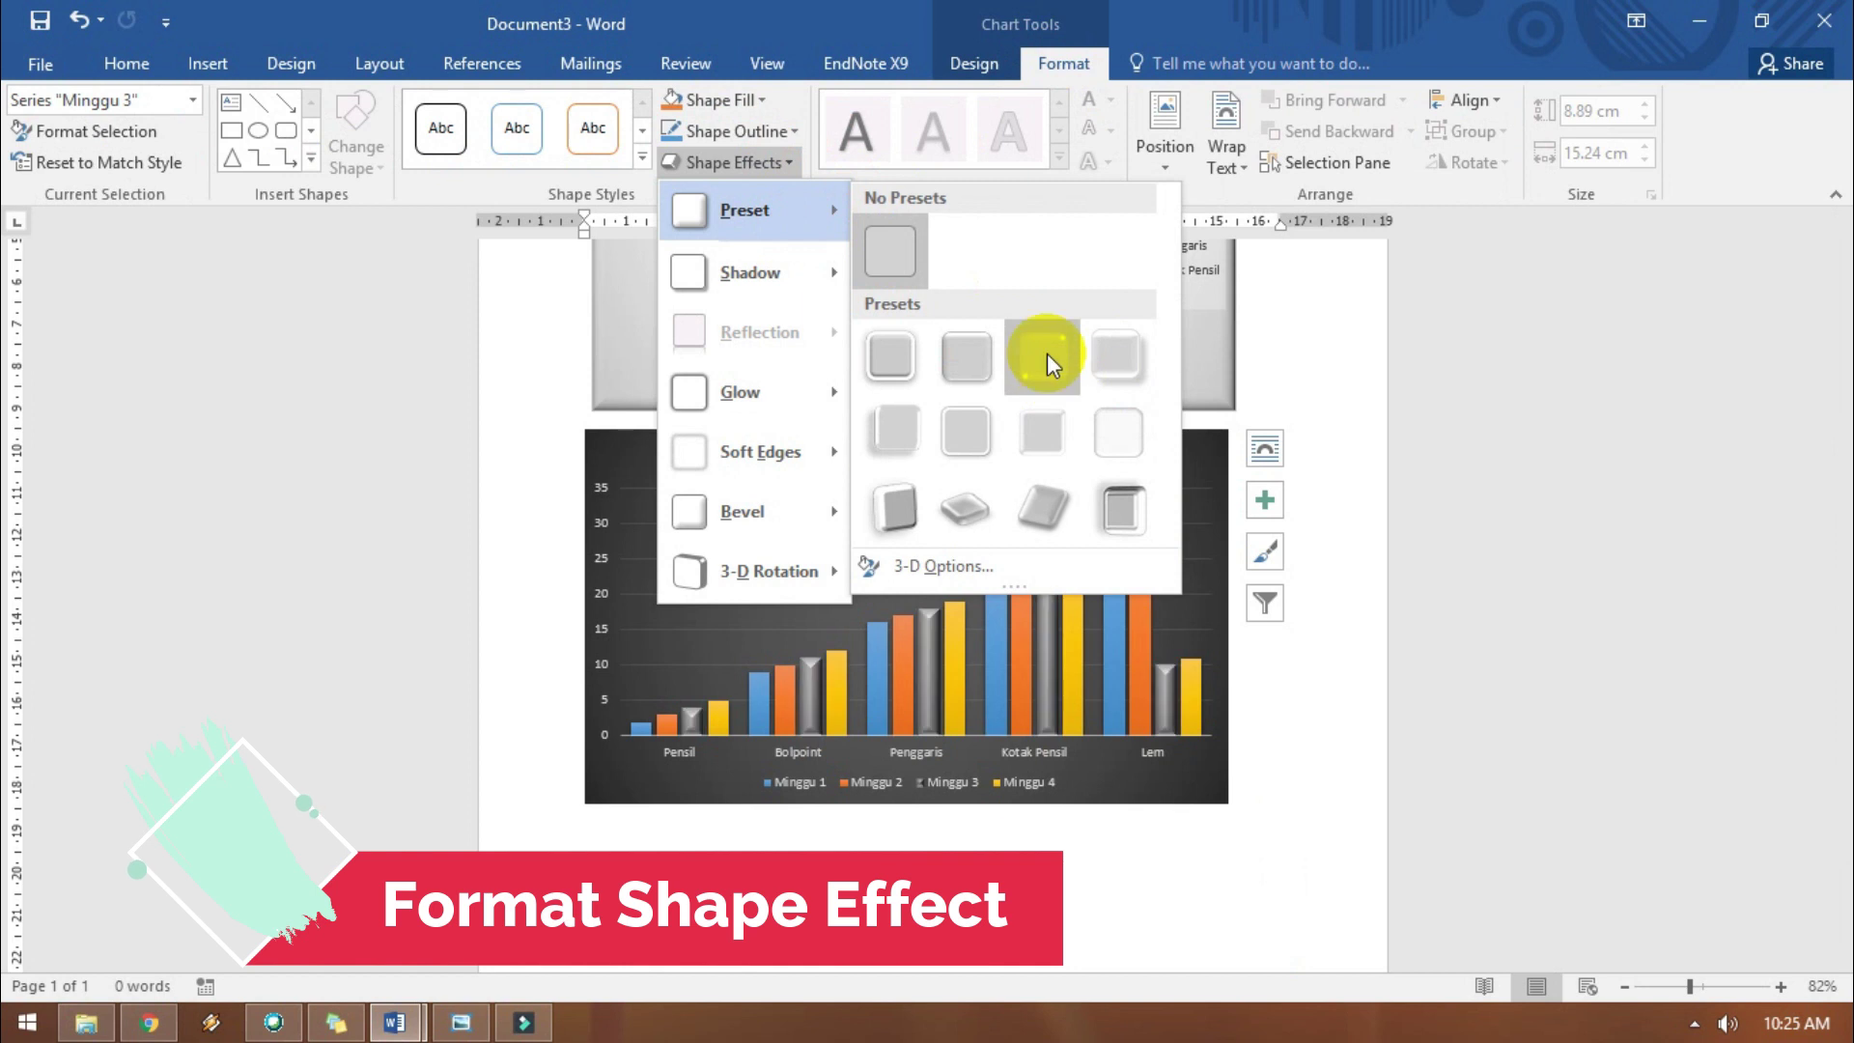
click(1142, 377)
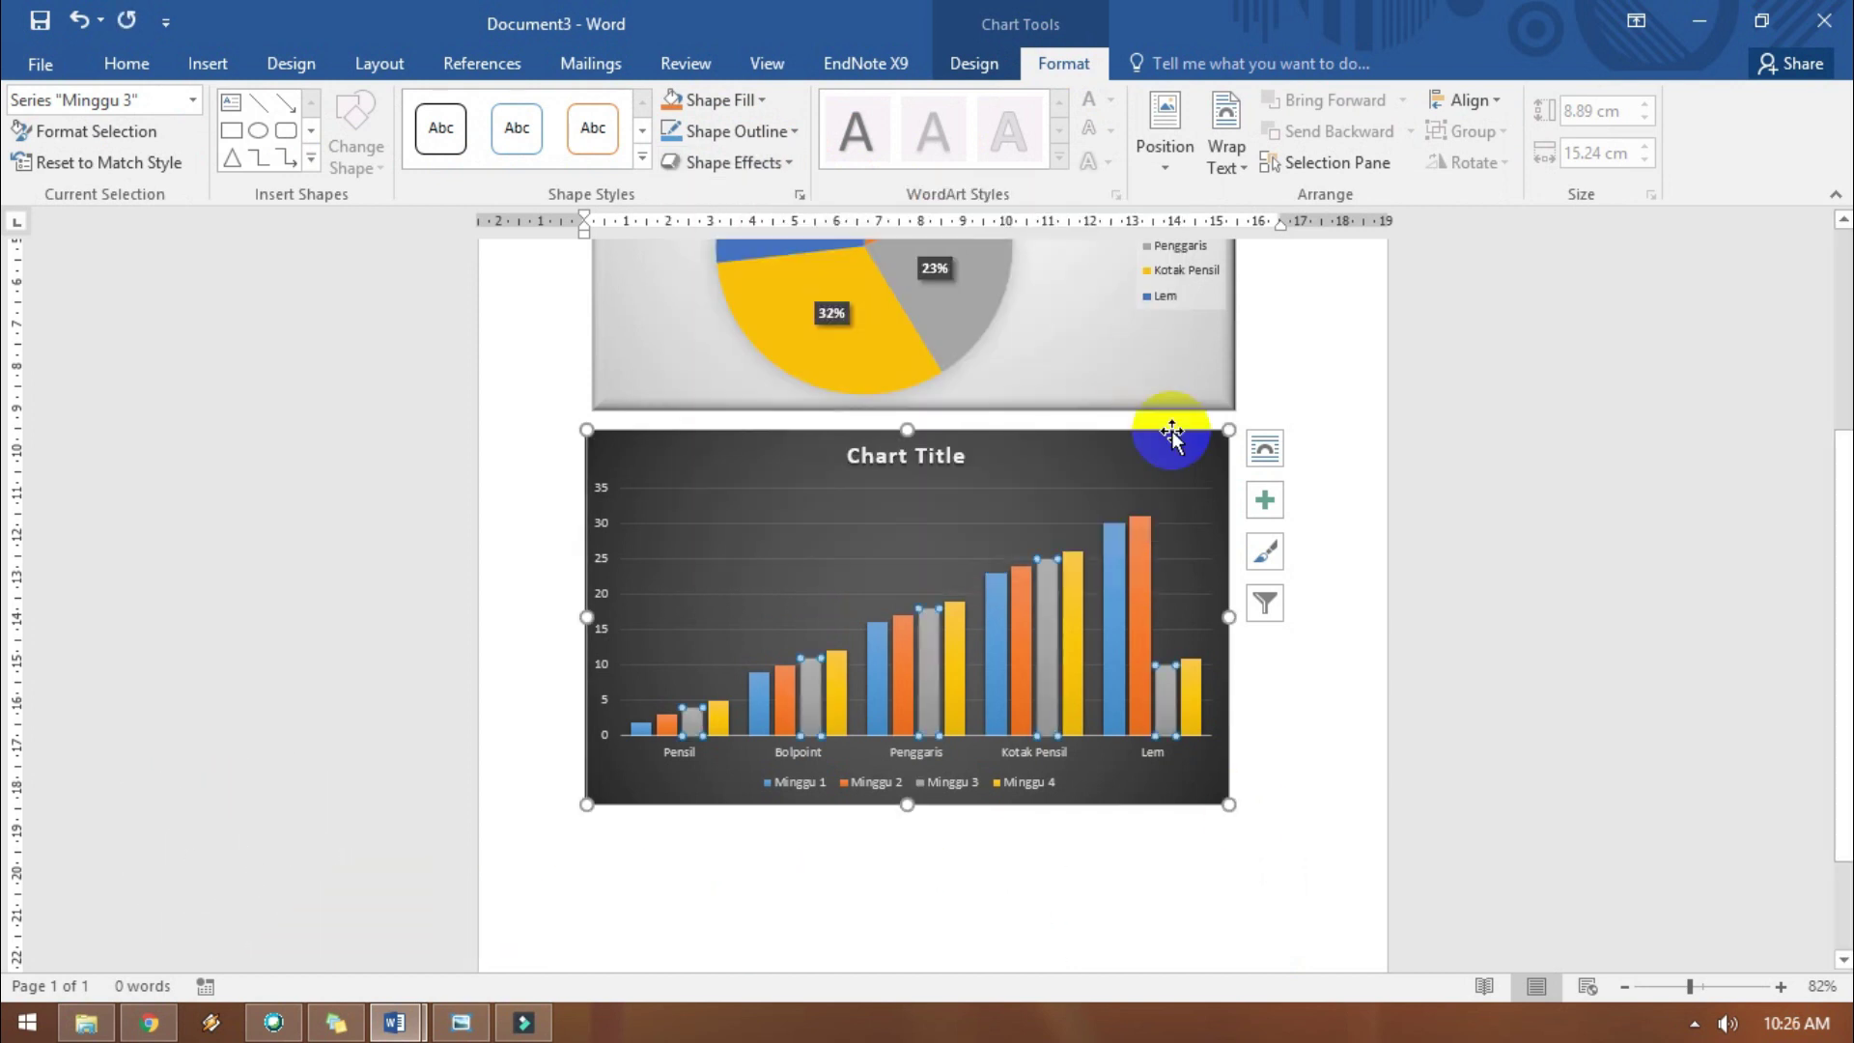
click(1126, 839)
click(940, 467)
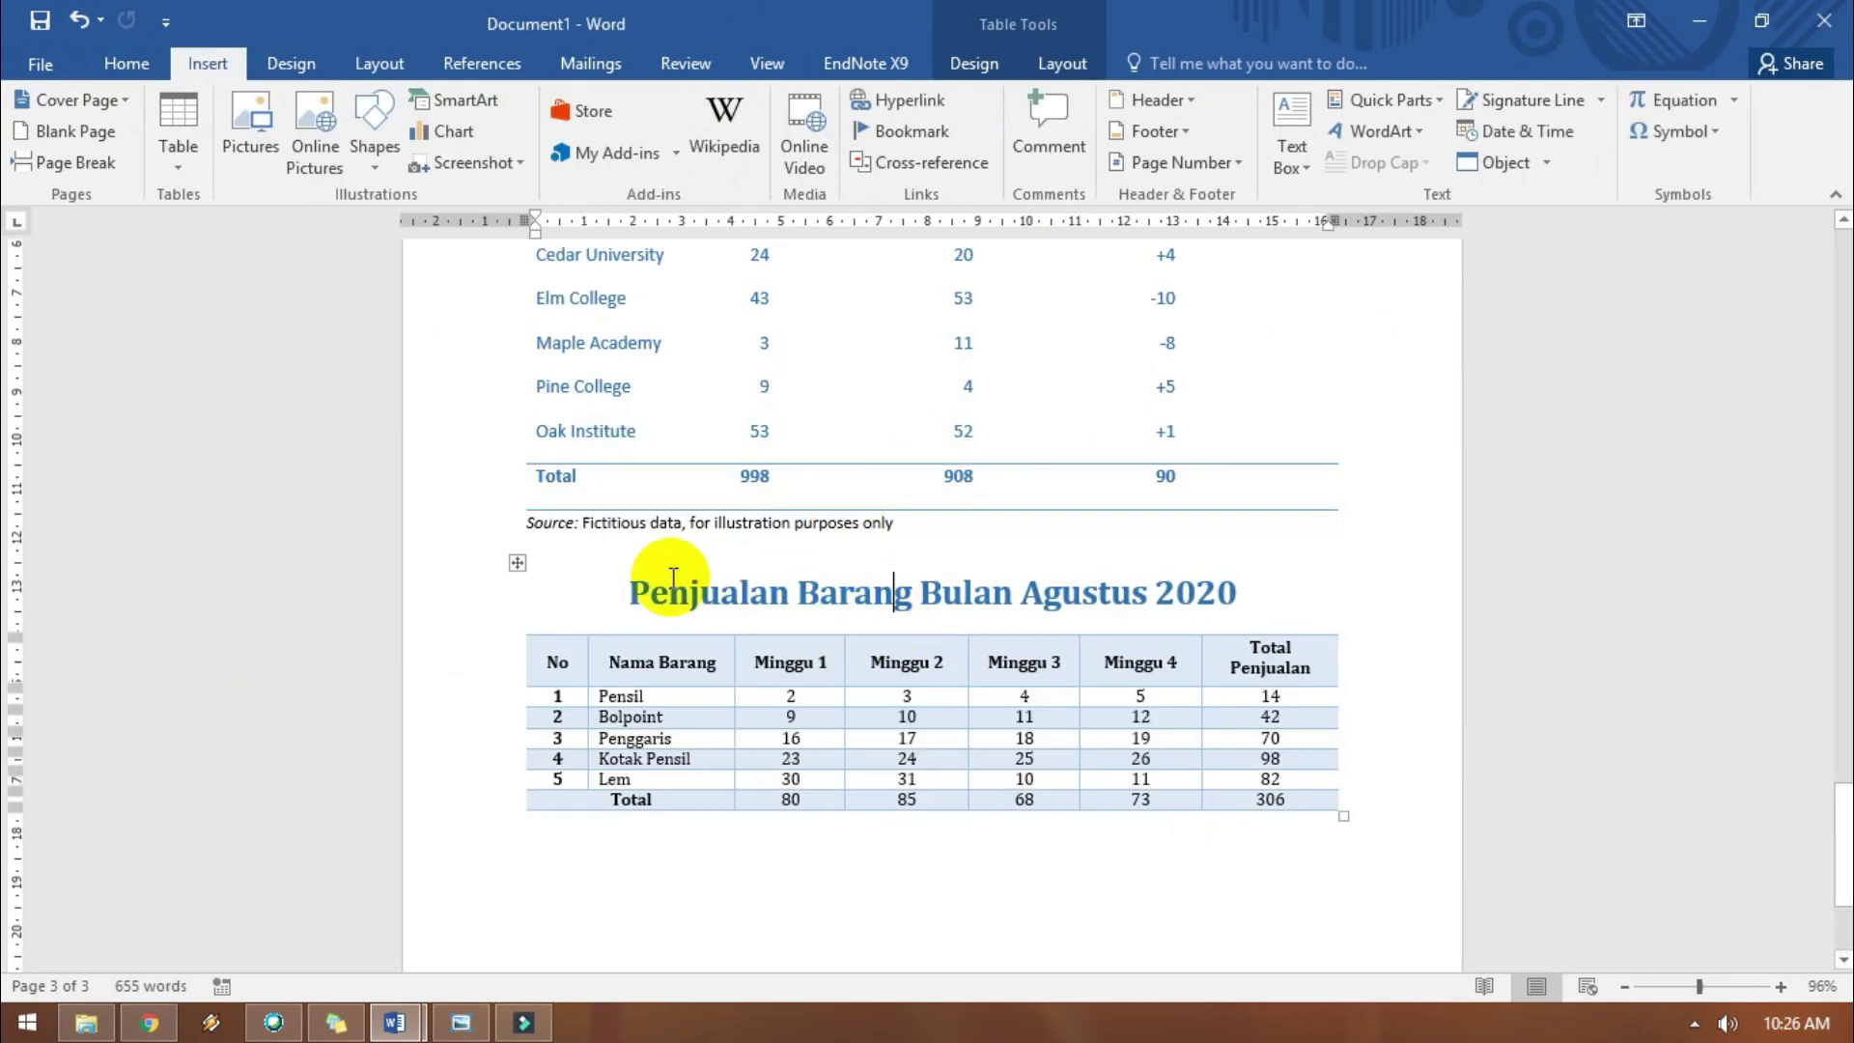
Copy 'Penjualan Barang Bulan Agustus 2020' from Document1 and paste it as the chart title.
drag(637, 598, 1289, 599)
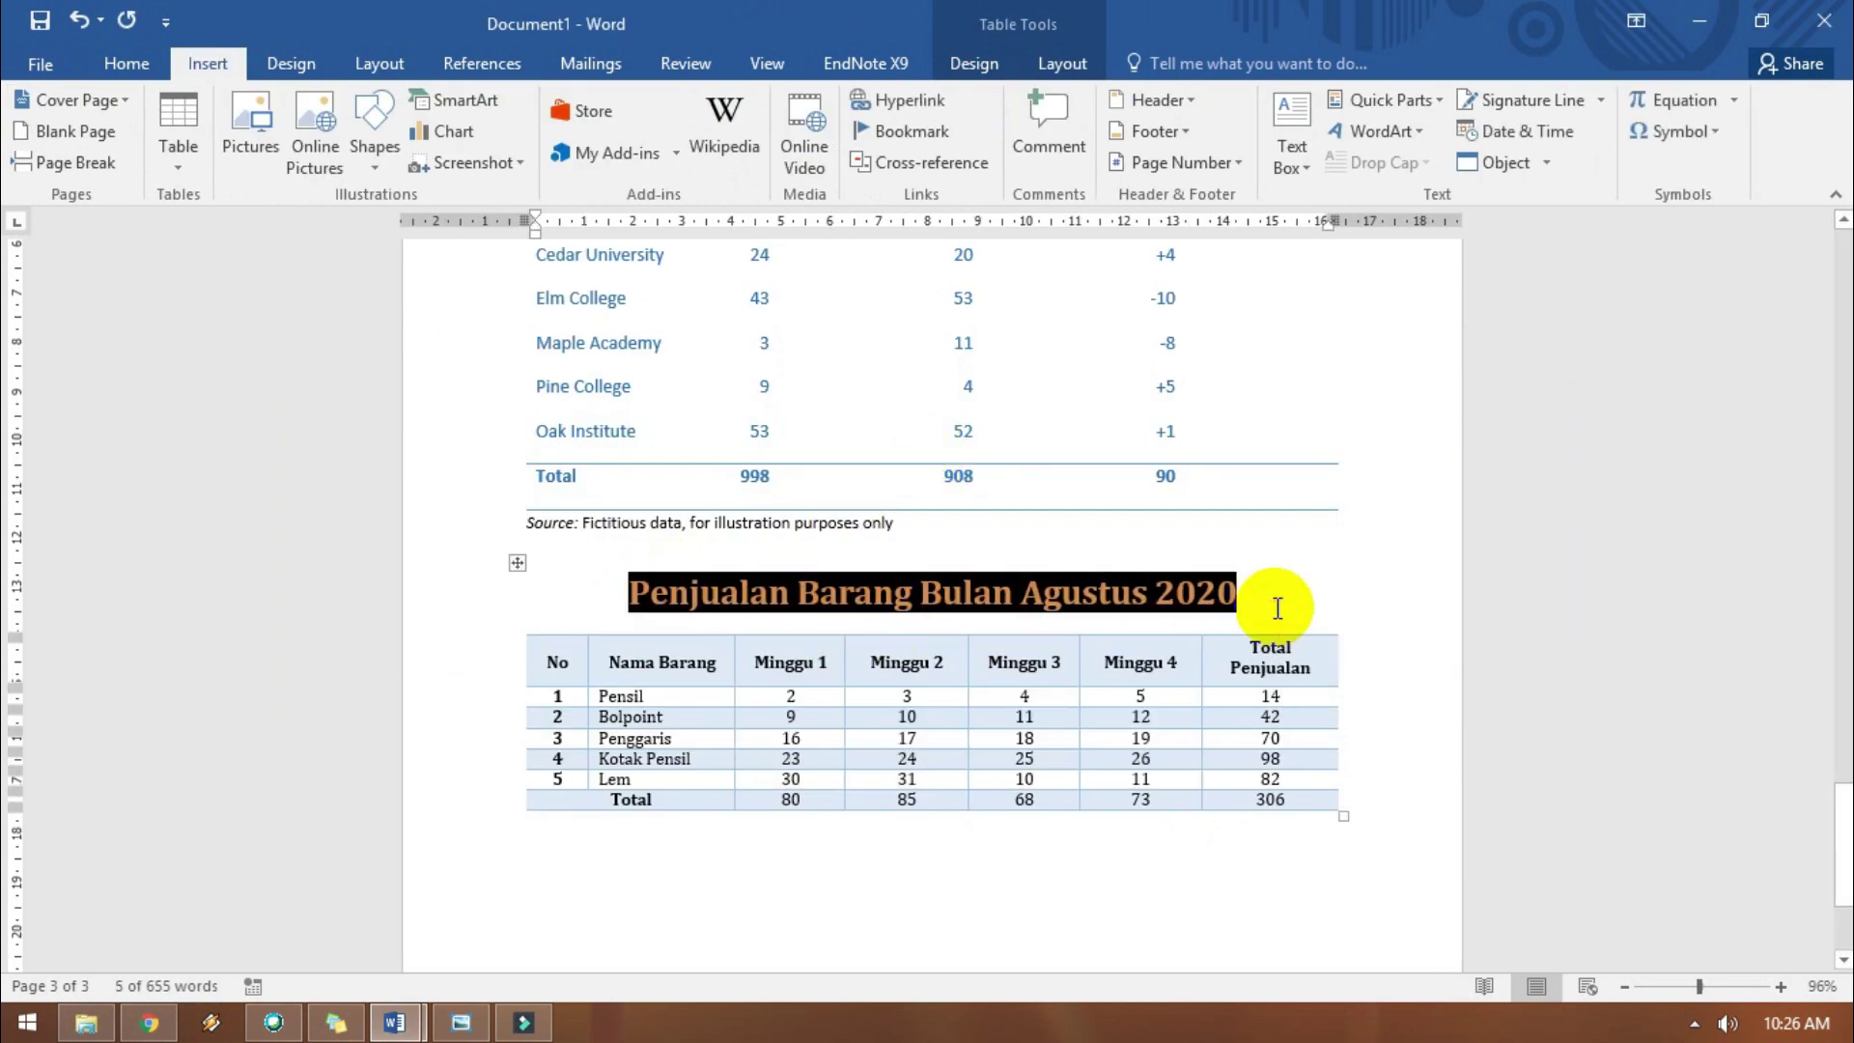
key(alt+Tab)
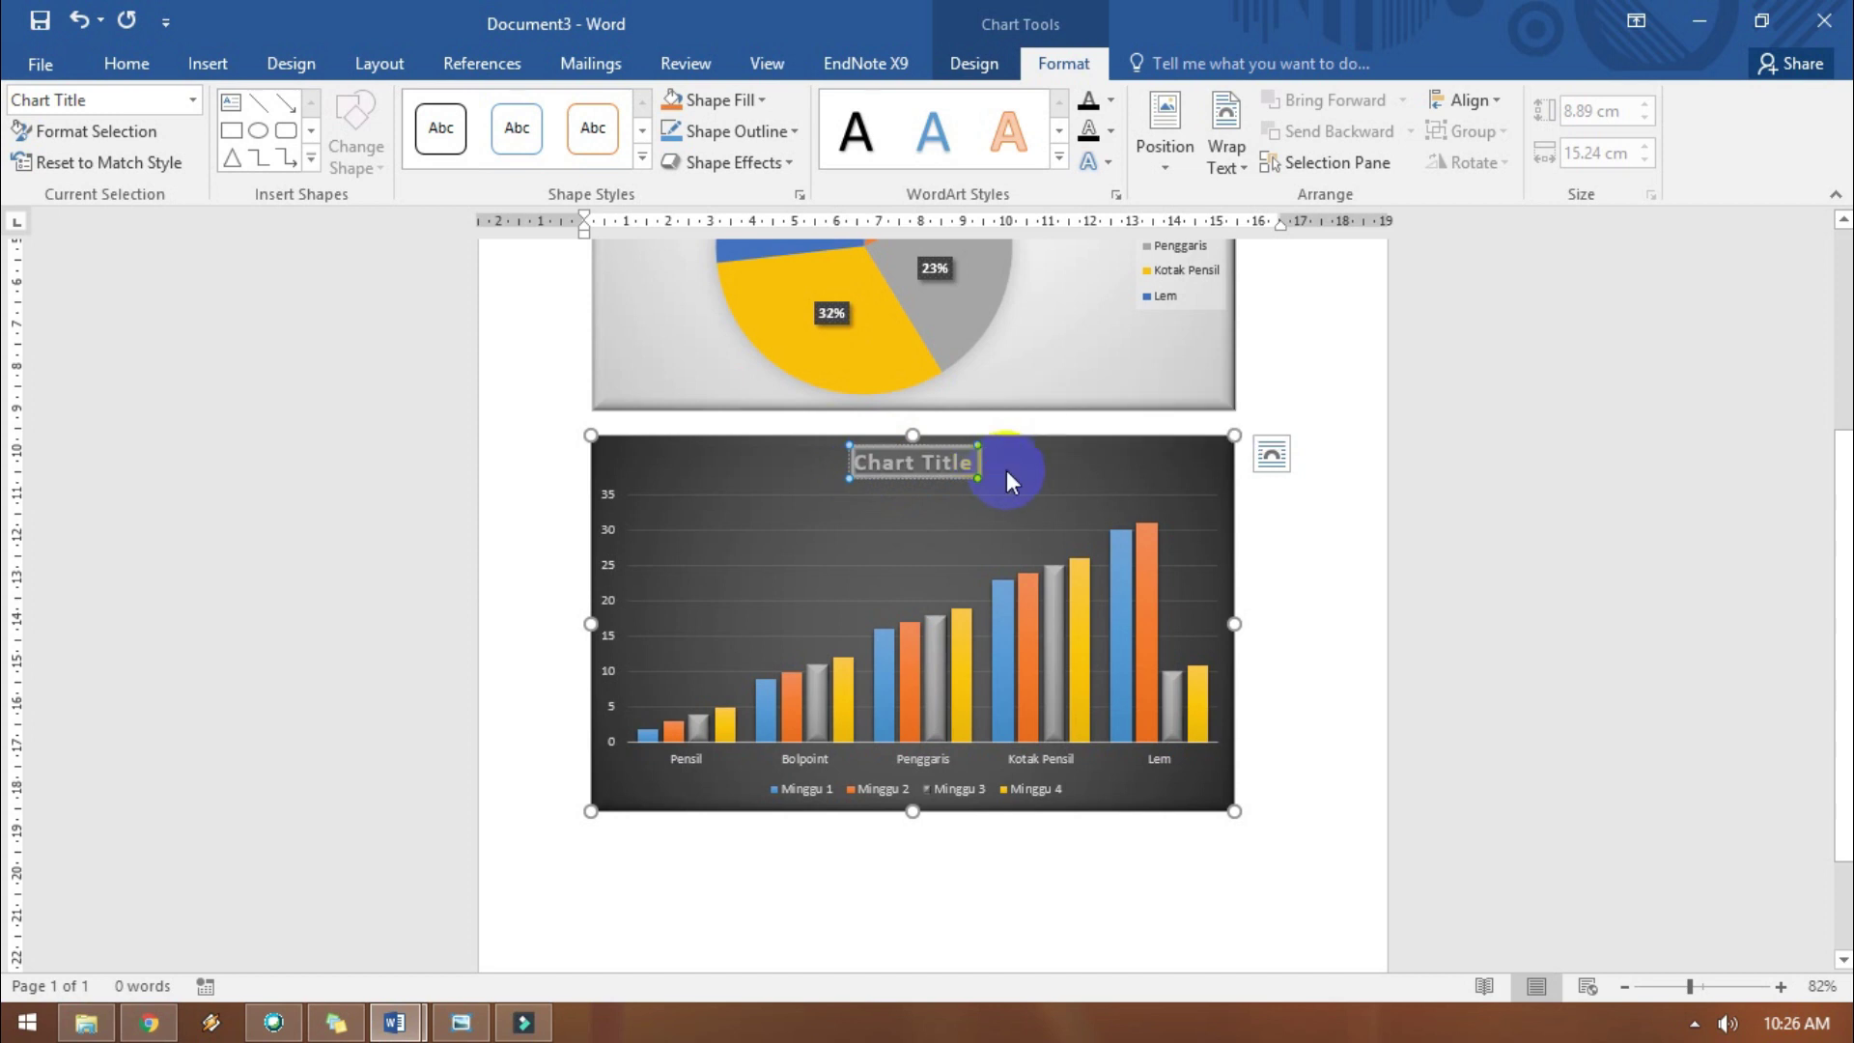
key(ctrl+v)
scroll(1536, 580, up, 3)
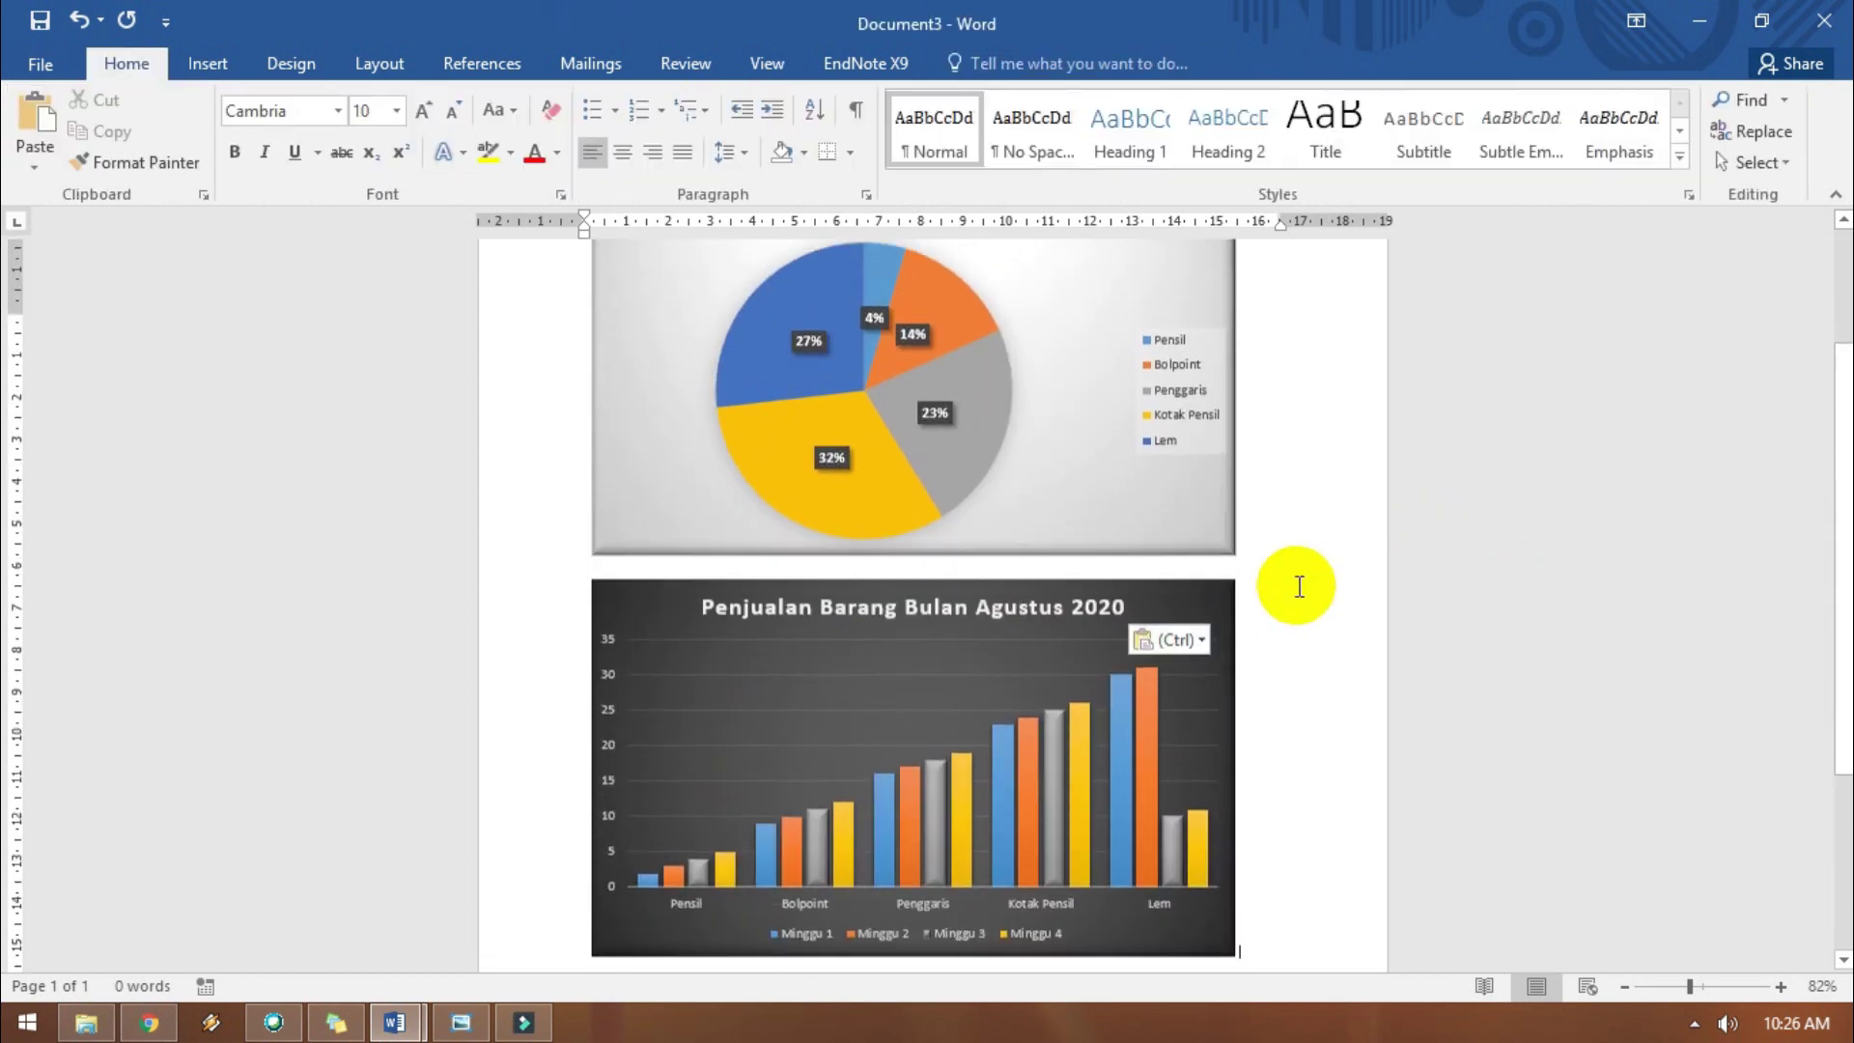
scroll(1295, 585, up, 3)
scroll(1313, 594, down, 3)
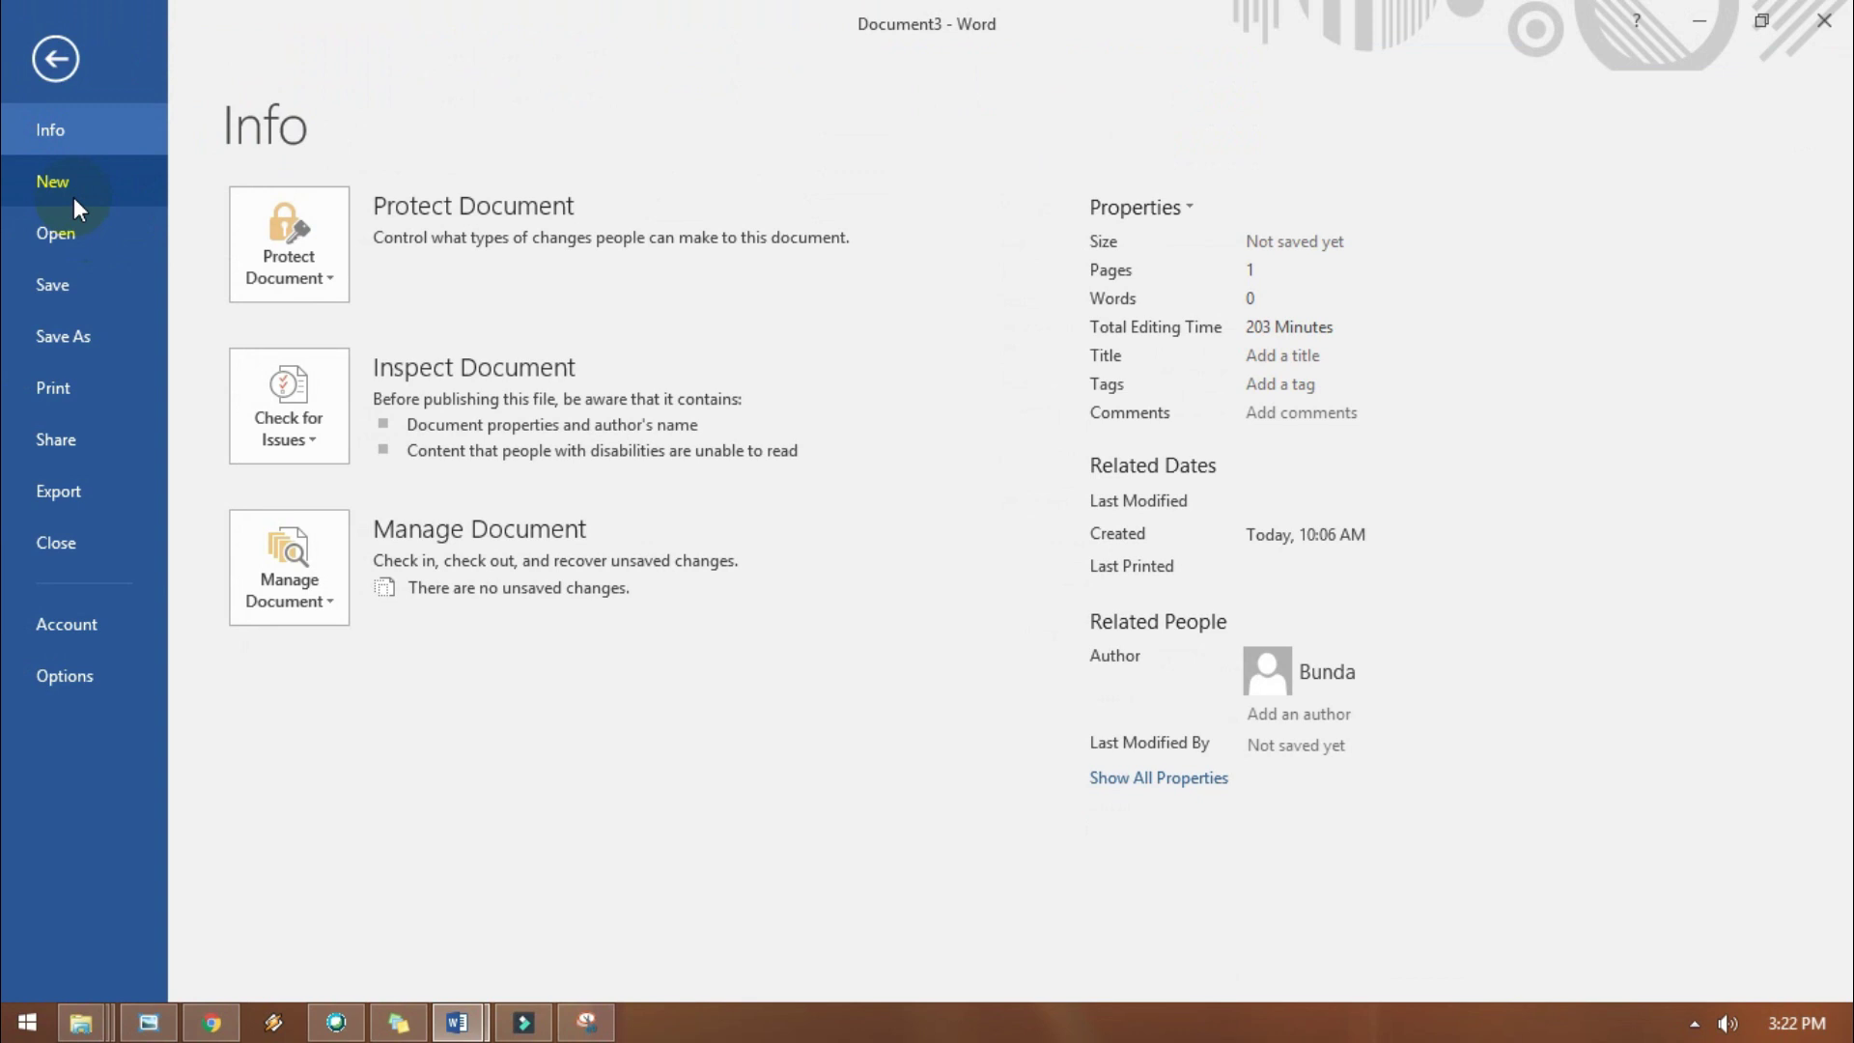
Open the surat undangan letter from the recent documents list.
click(55, 233)
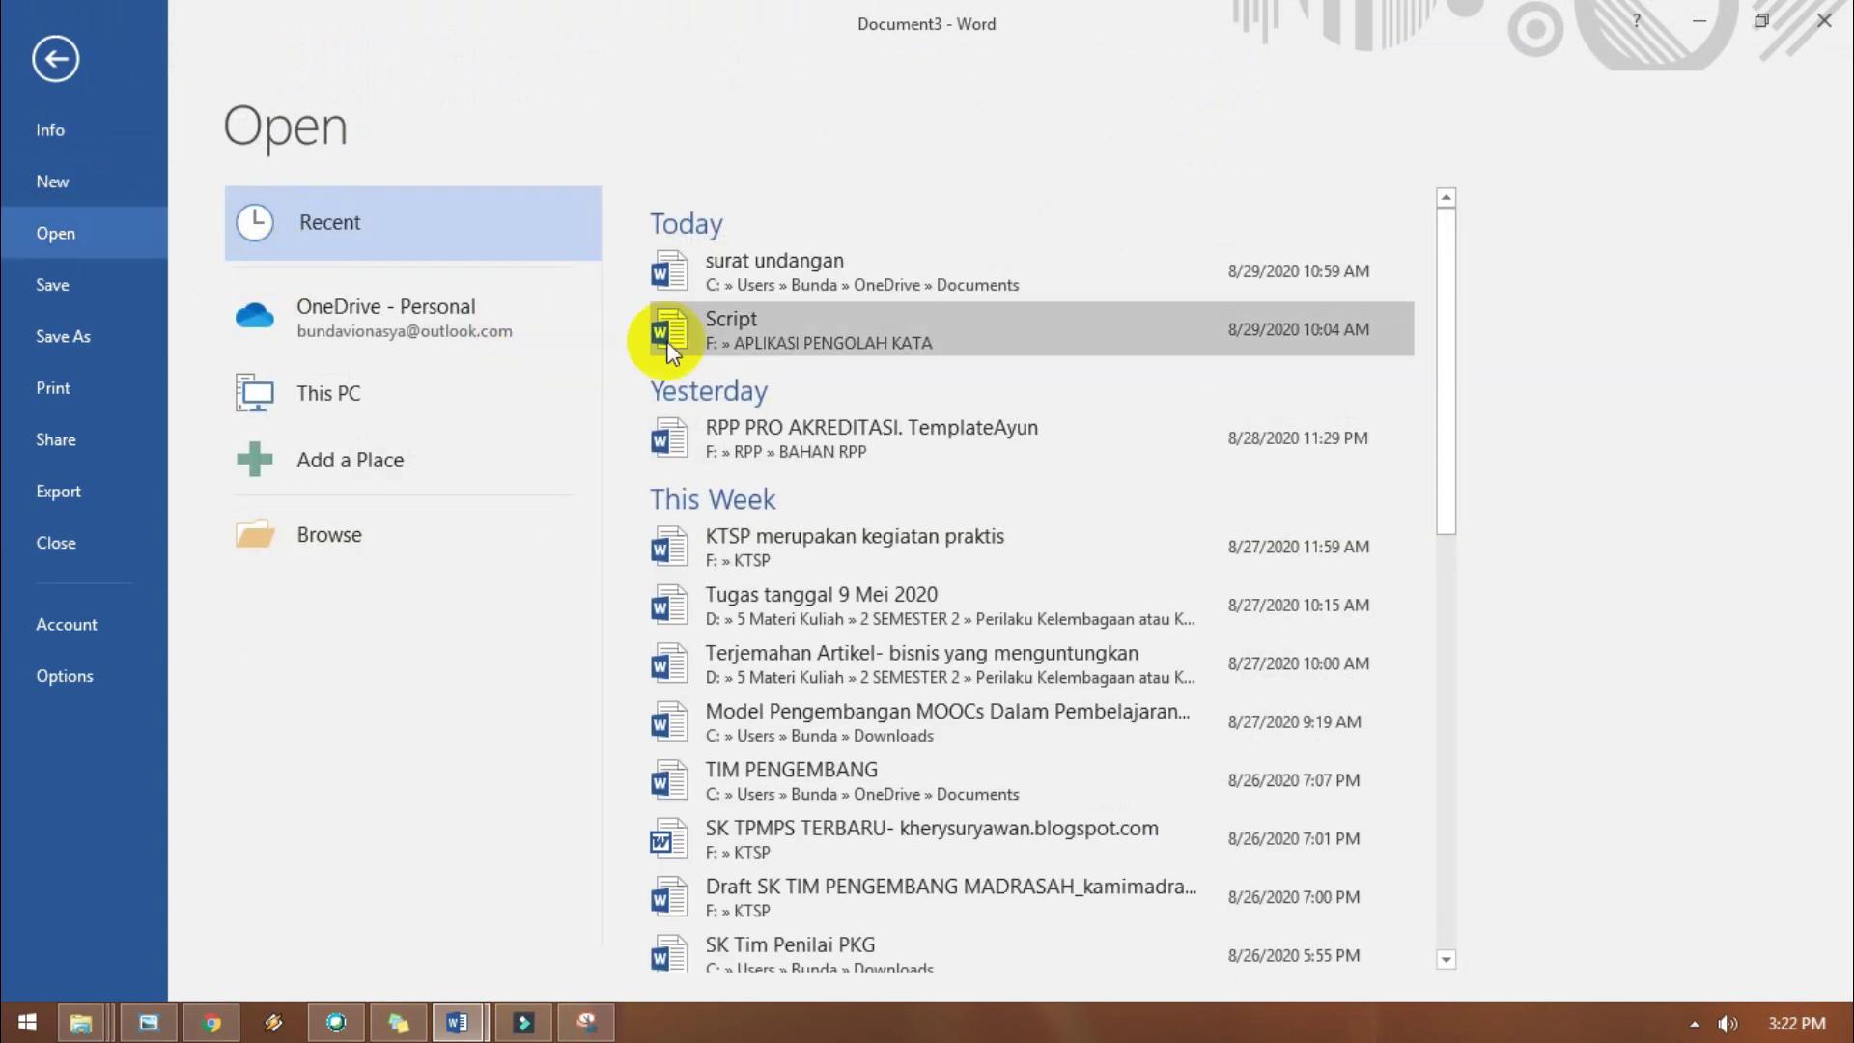
click(766, 299)
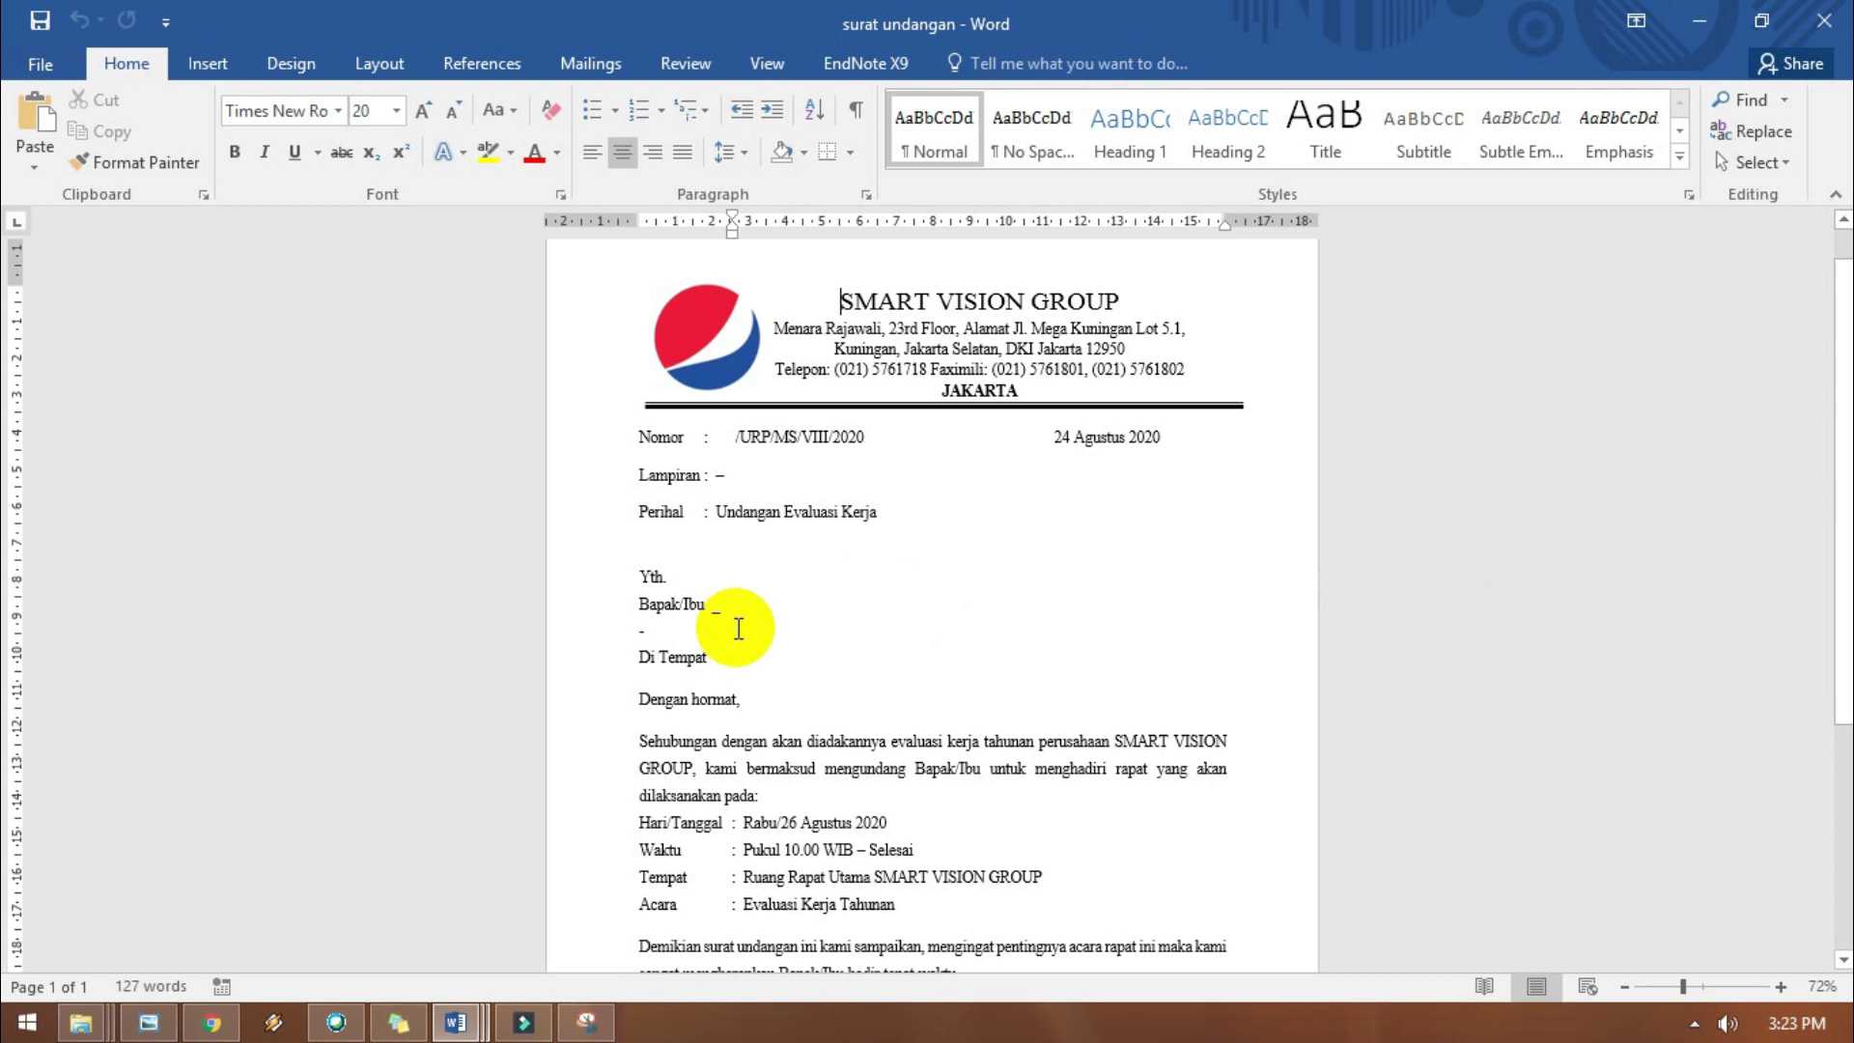
click(677, 631)
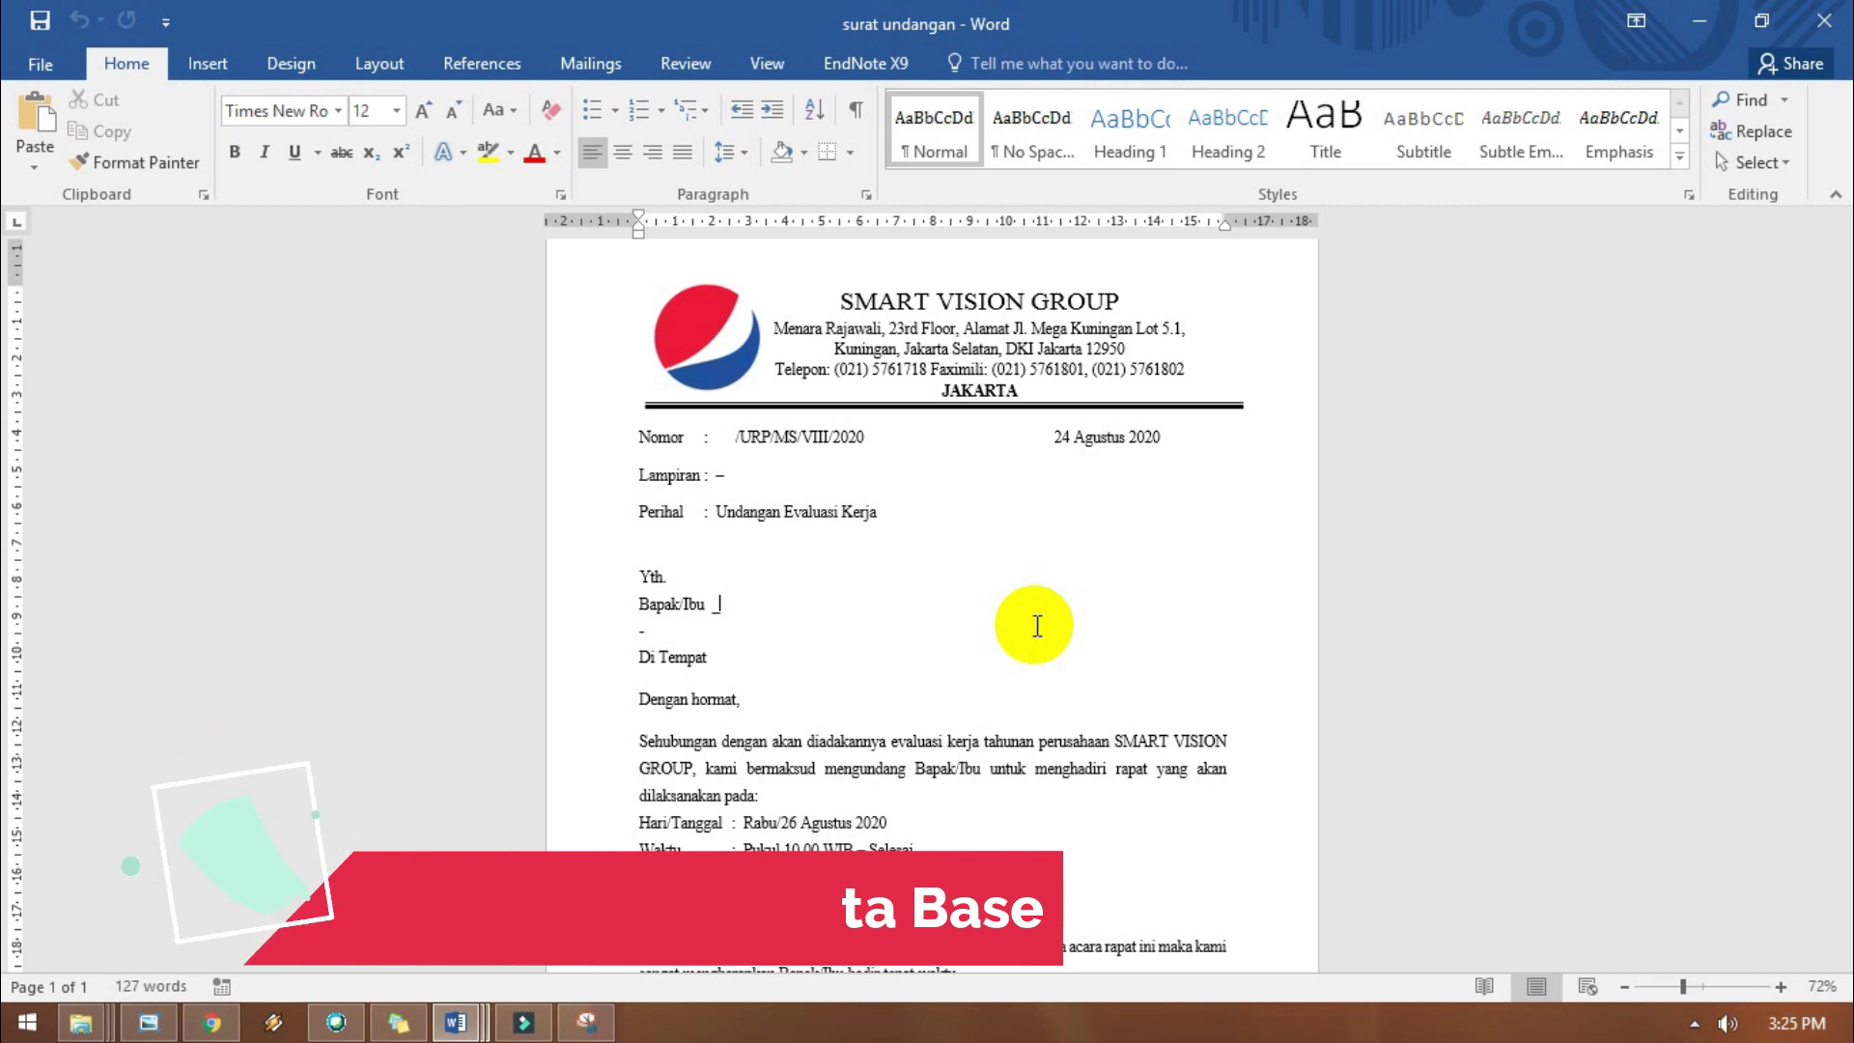
scroll(1418, 563, down, 1)
scroll(1418, 563, up, 1)
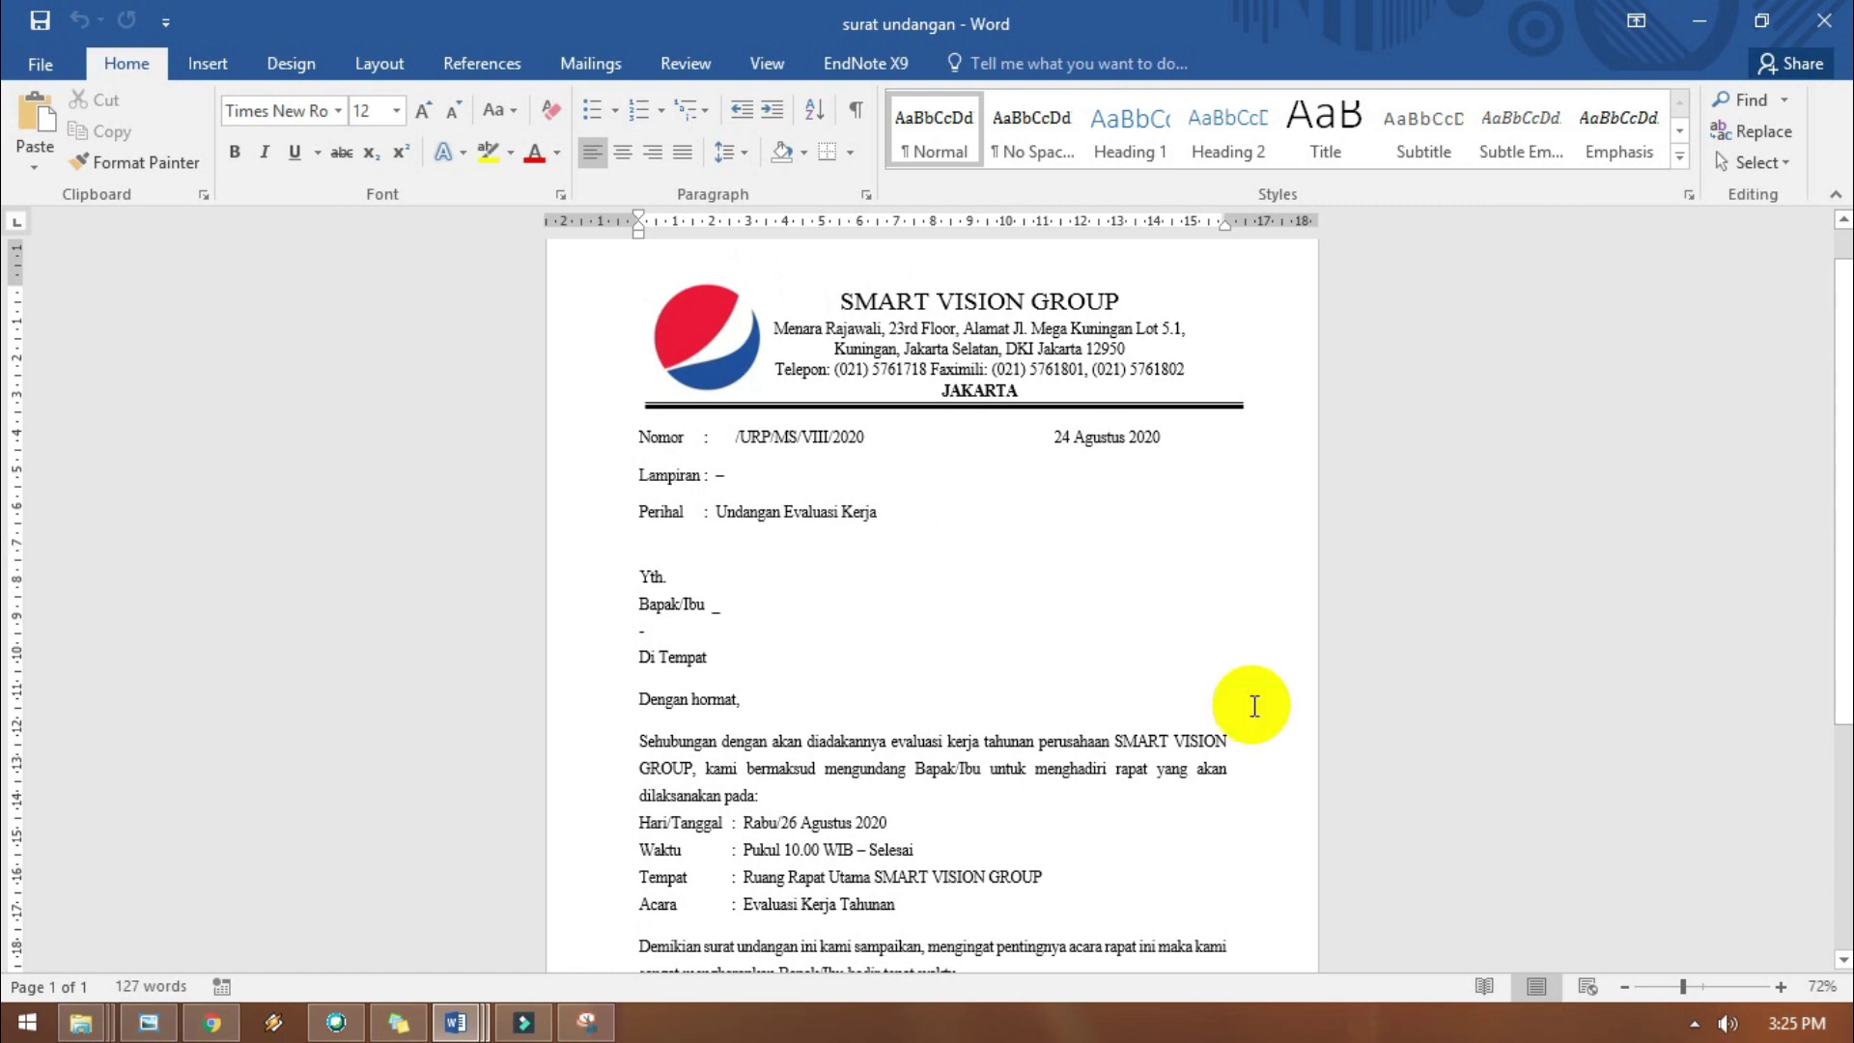
Launch Excel for the recipient list, then return to the line below Bapak/Ibu.
click(27, 1023)
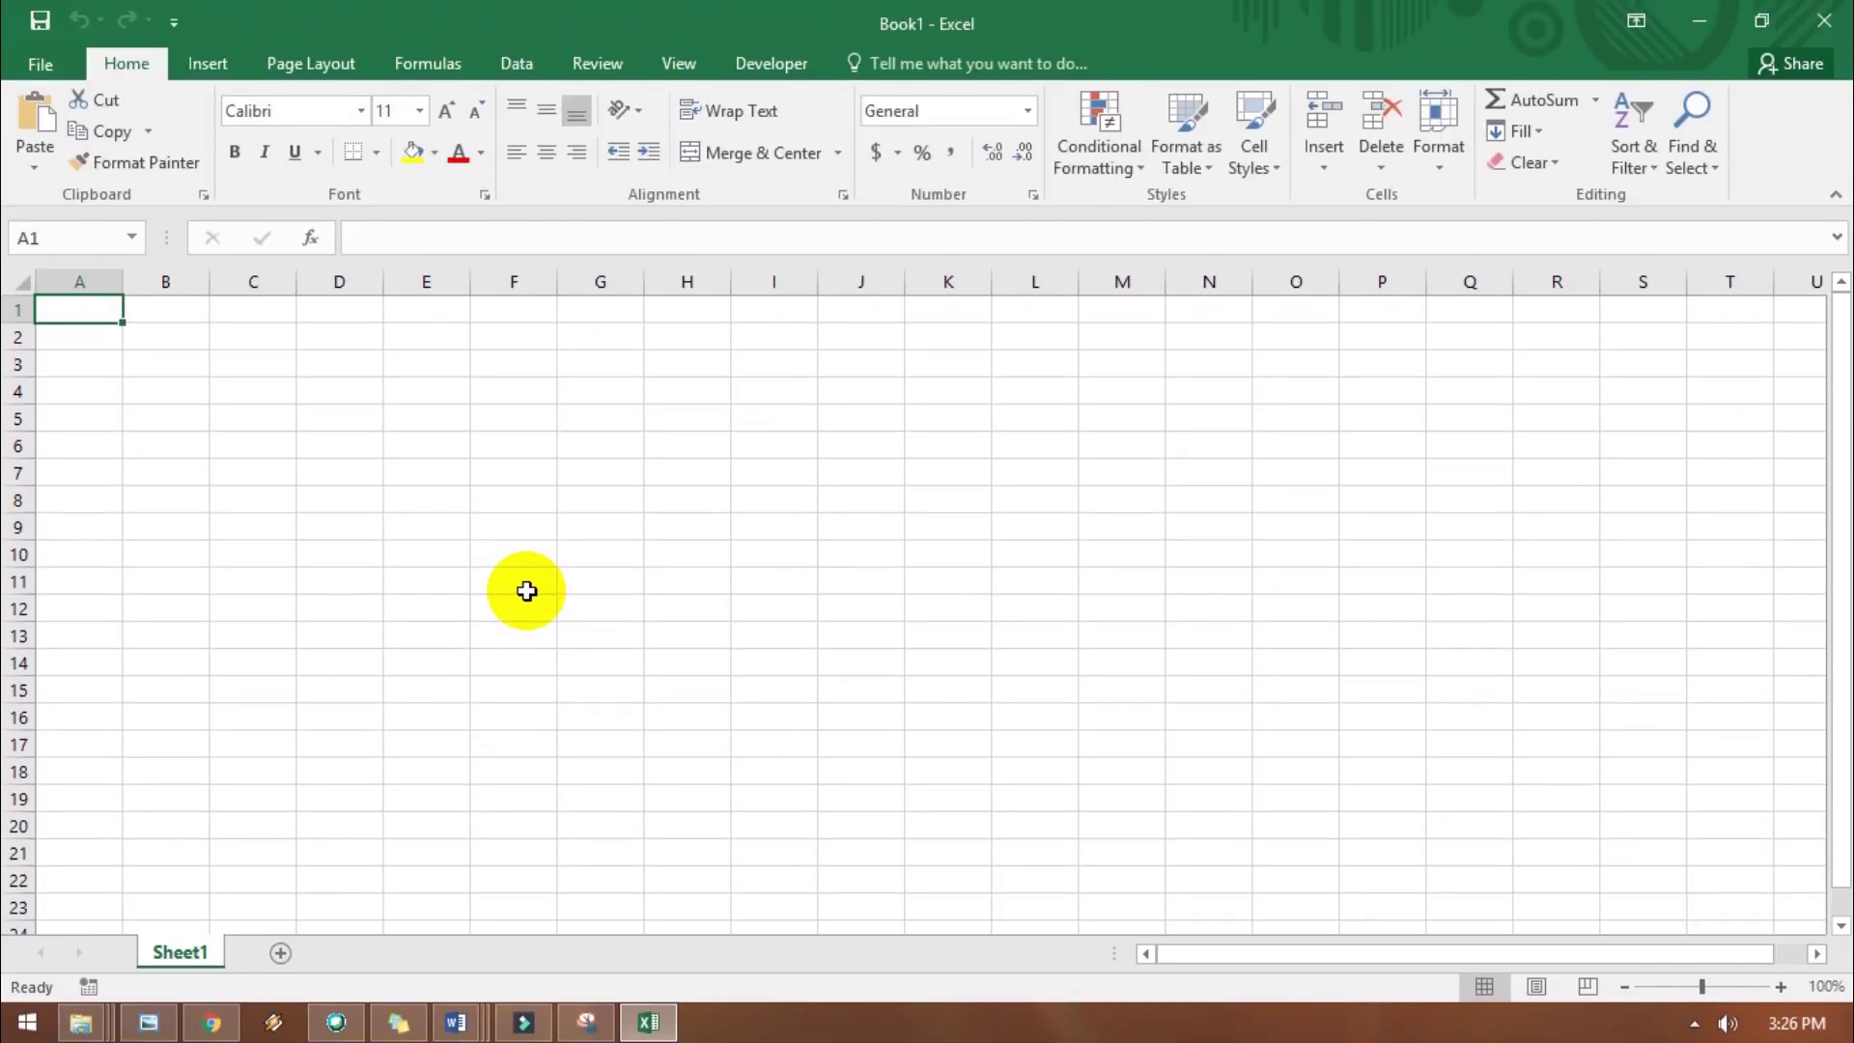
key(alt+Tab)
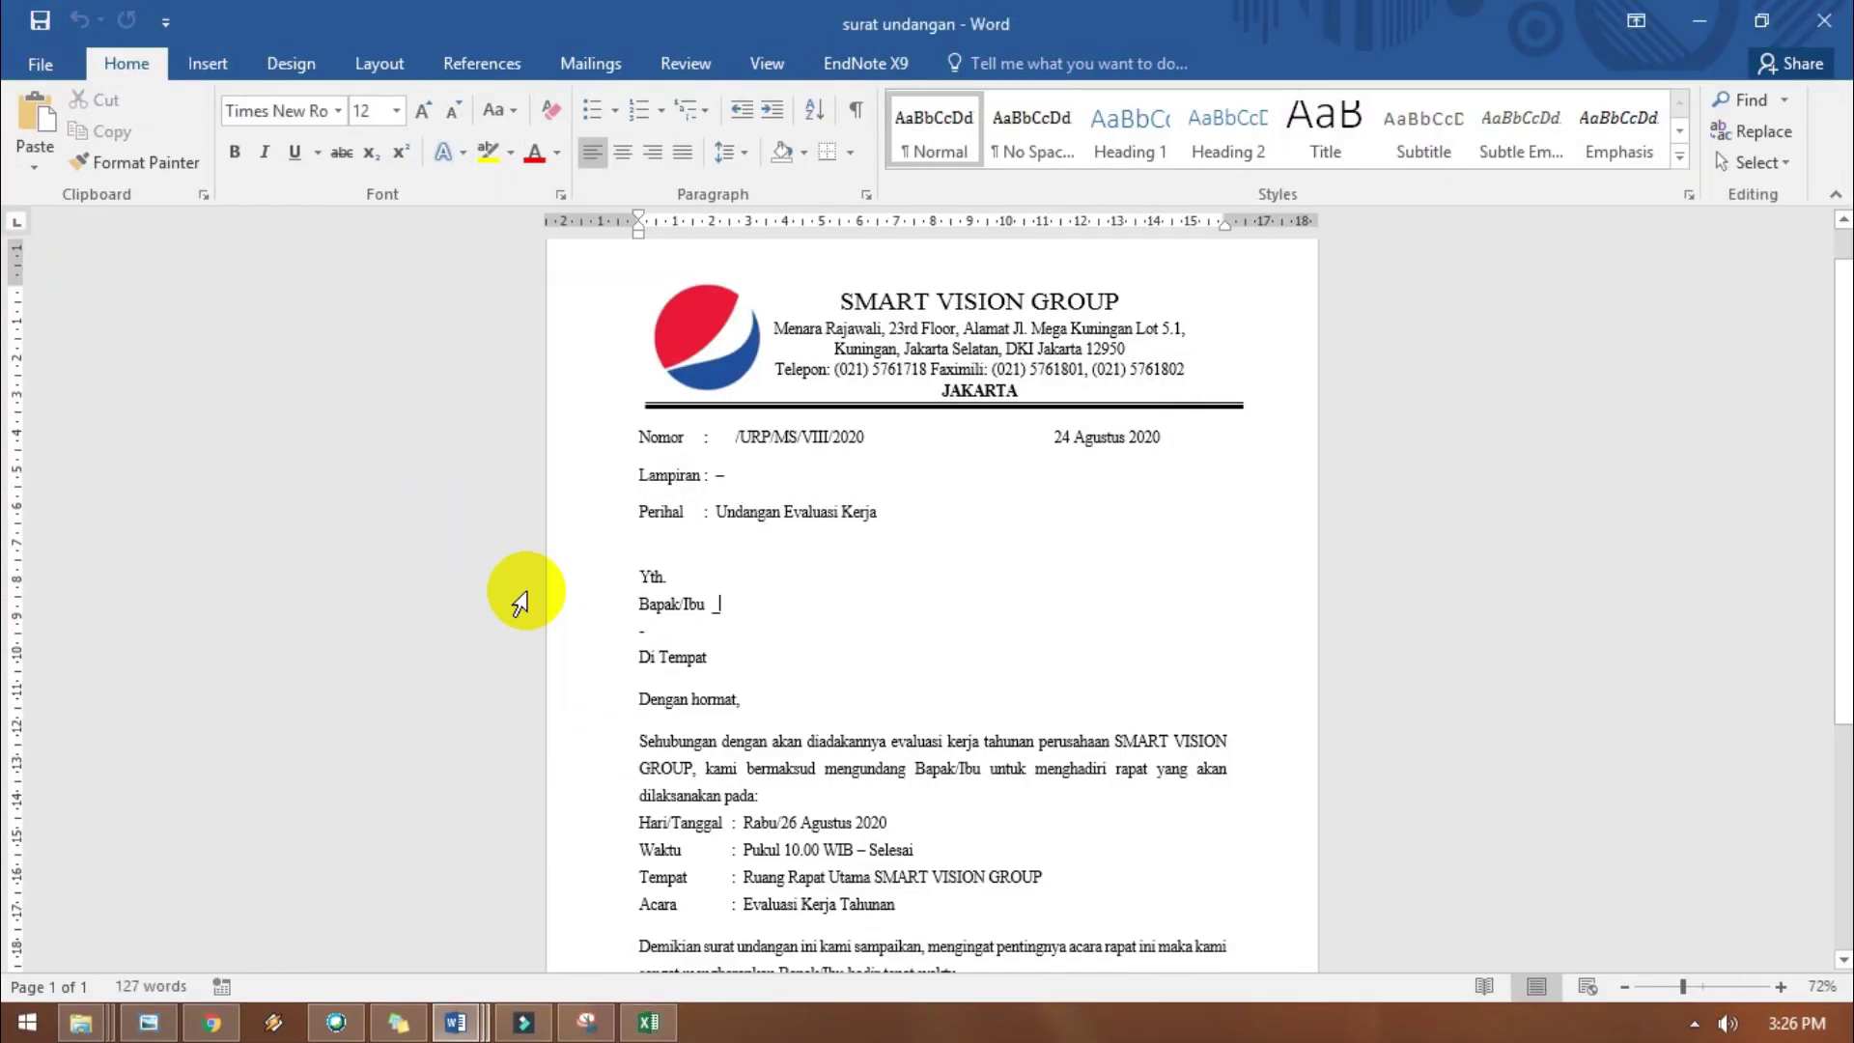
click(665, 630)
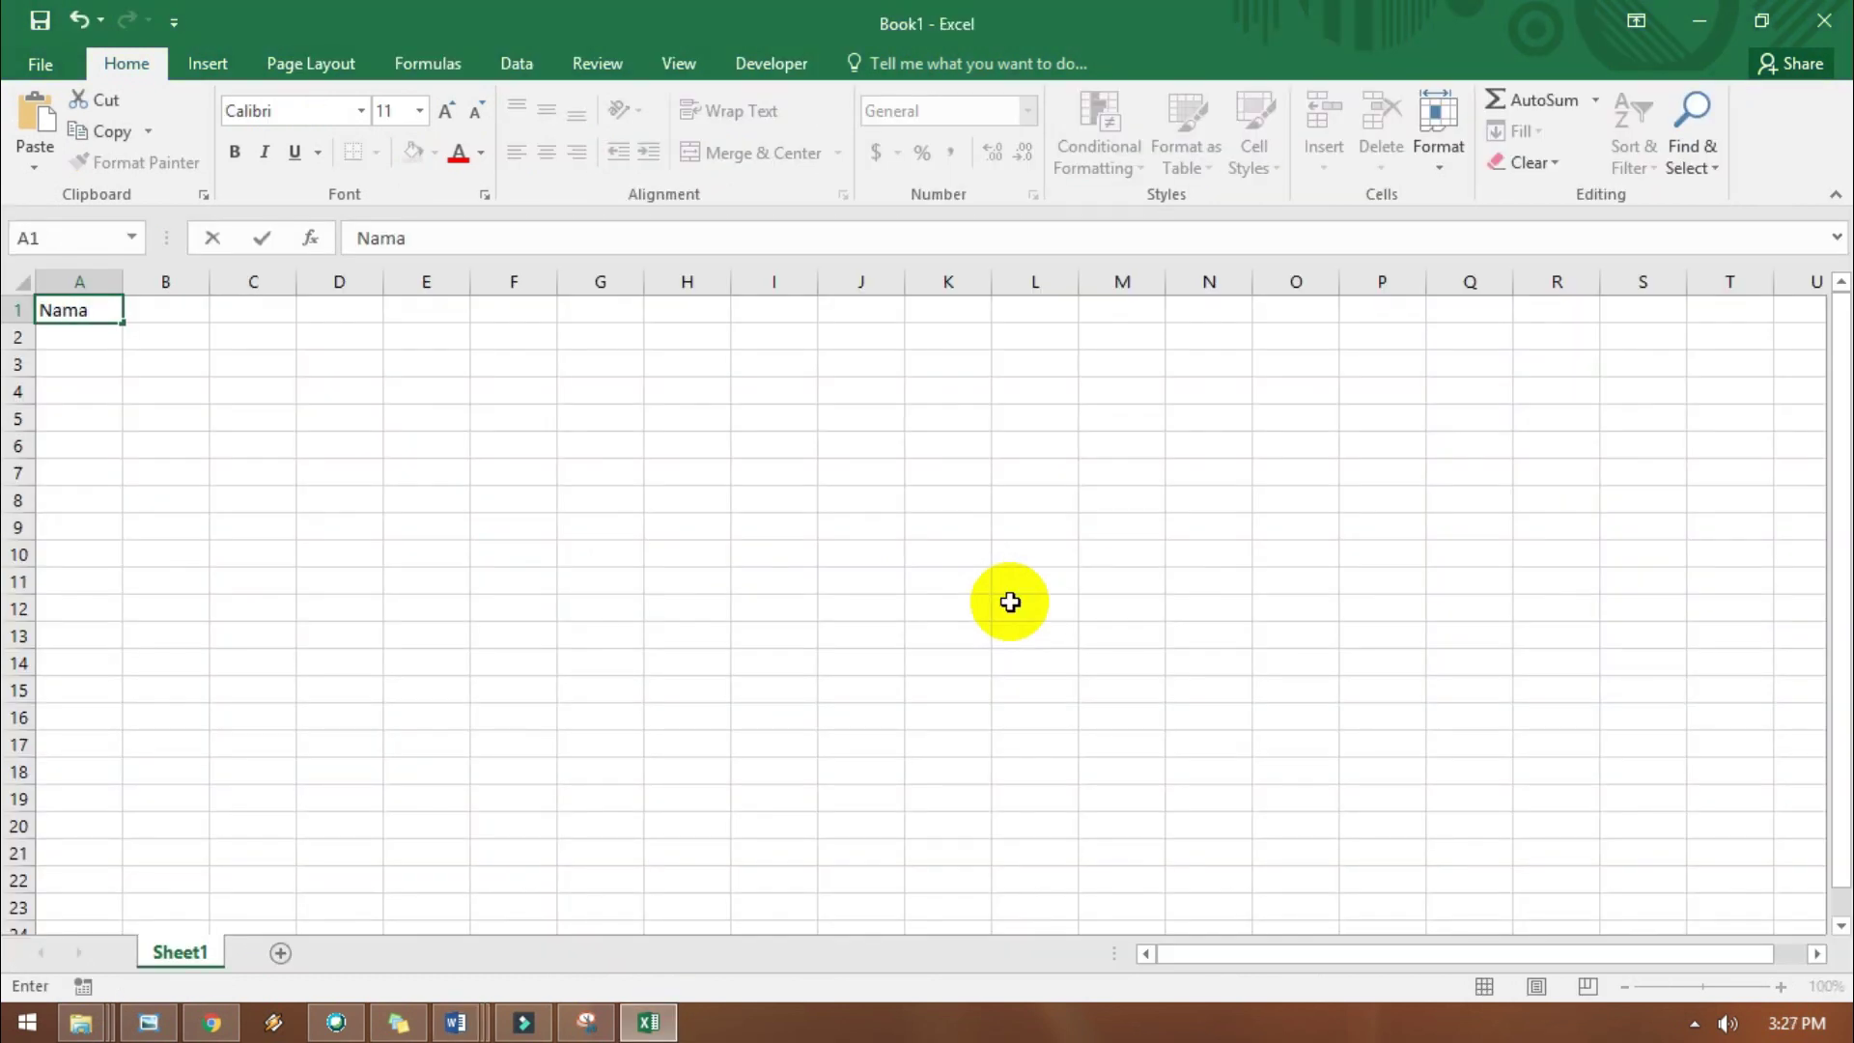
Enter the Nama and Bagian headers and the six recipient names in column A.
key(Tab)
text(Ba)
click(74, 337)
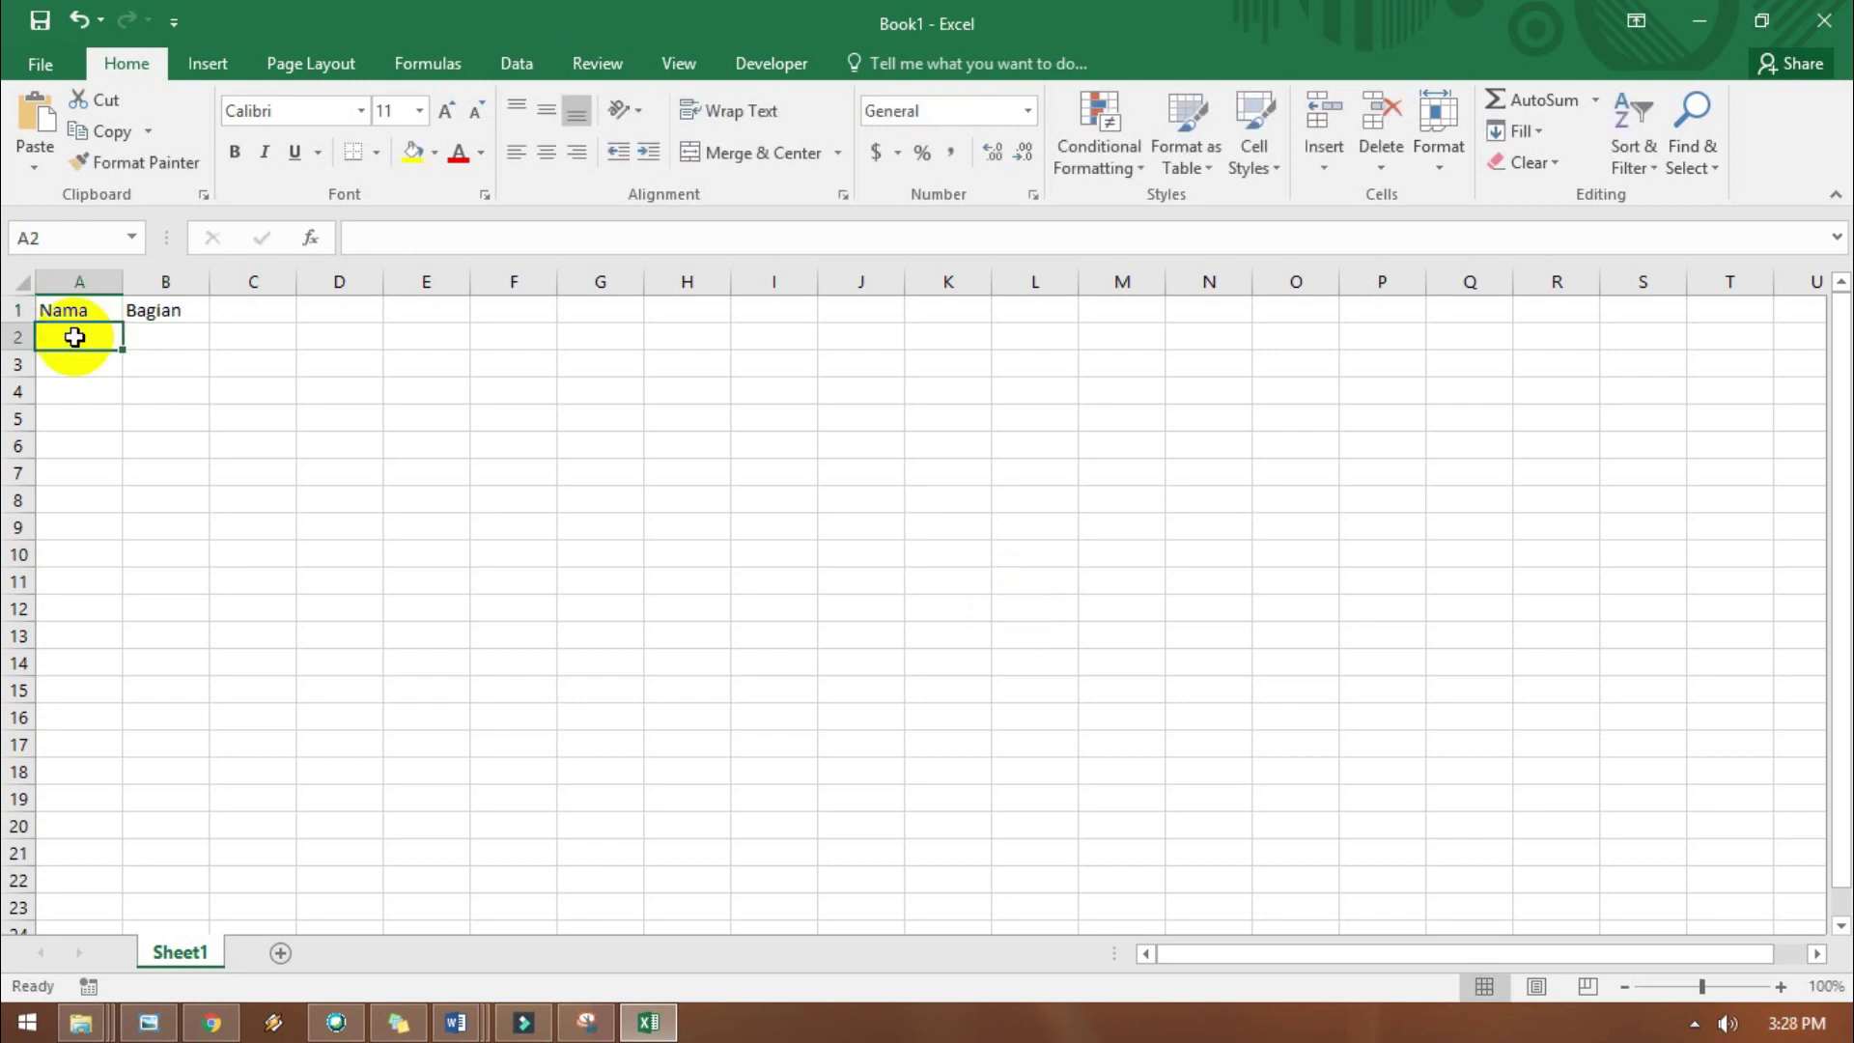
text(M. Rozil Ghufron)
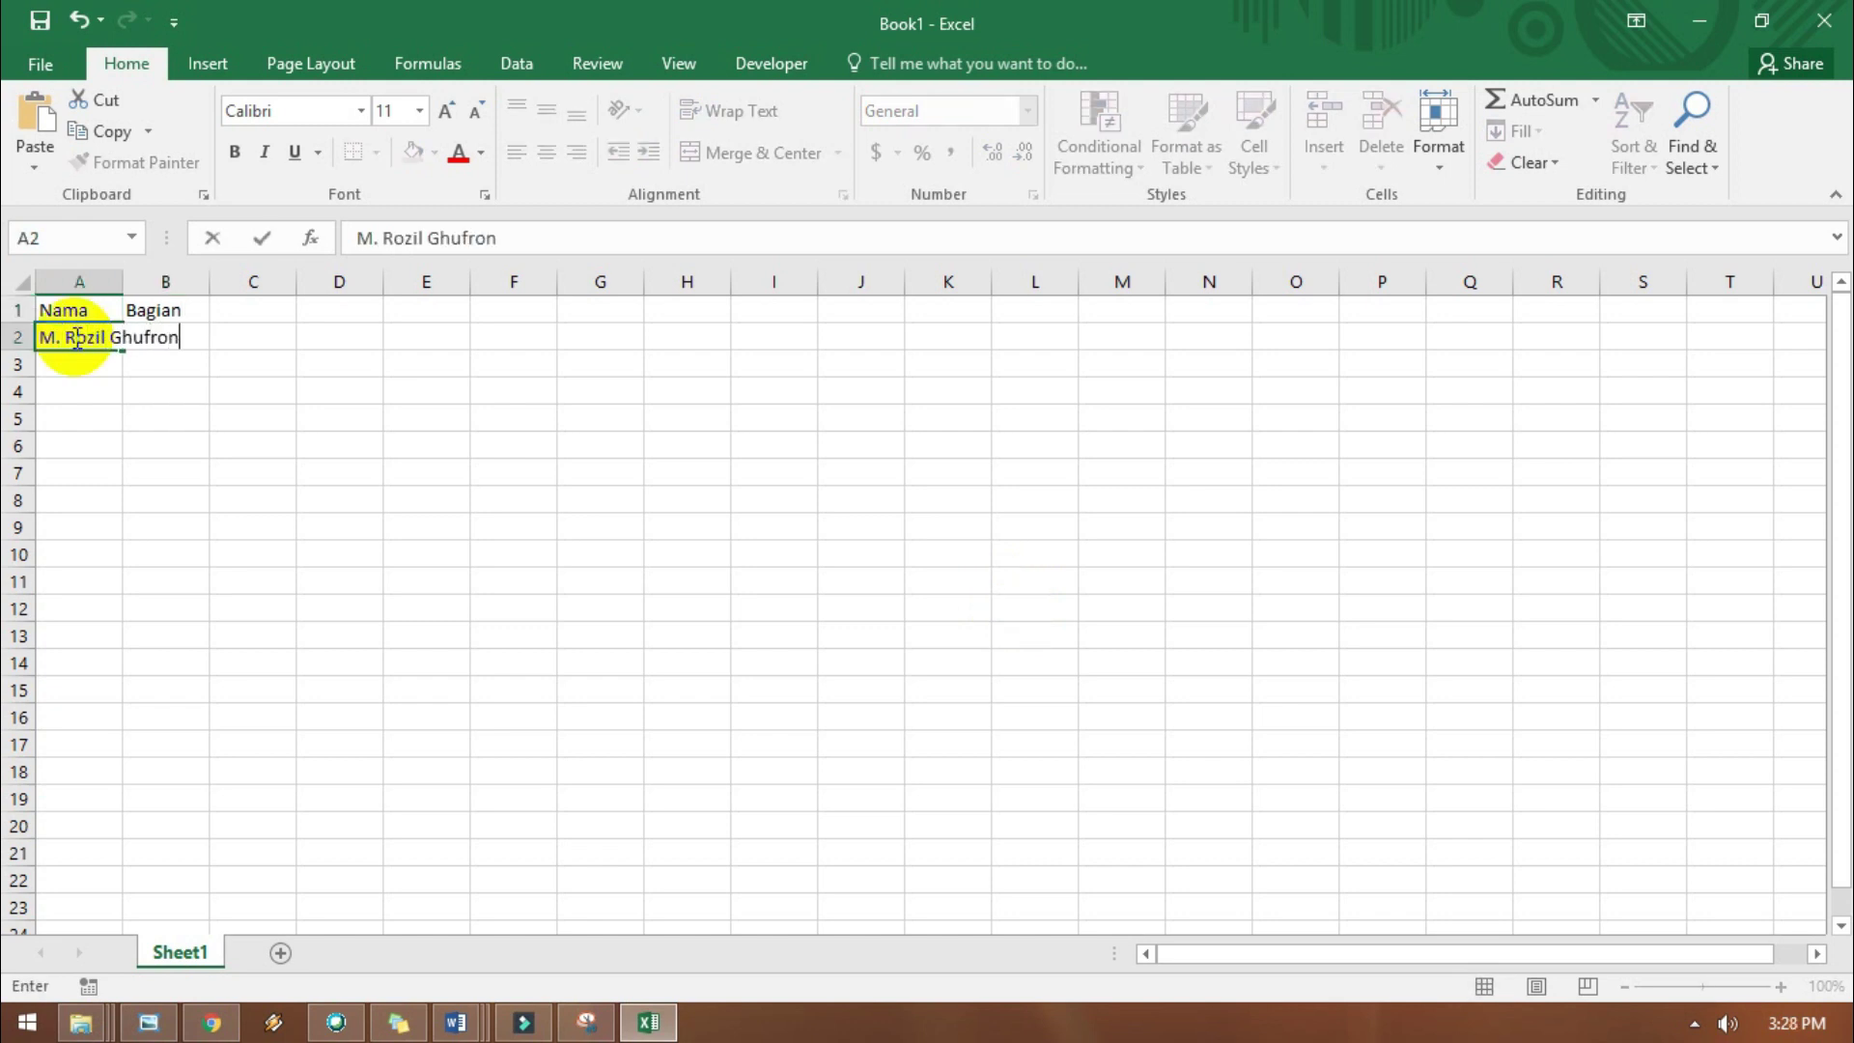
key(Return)
text(M.)
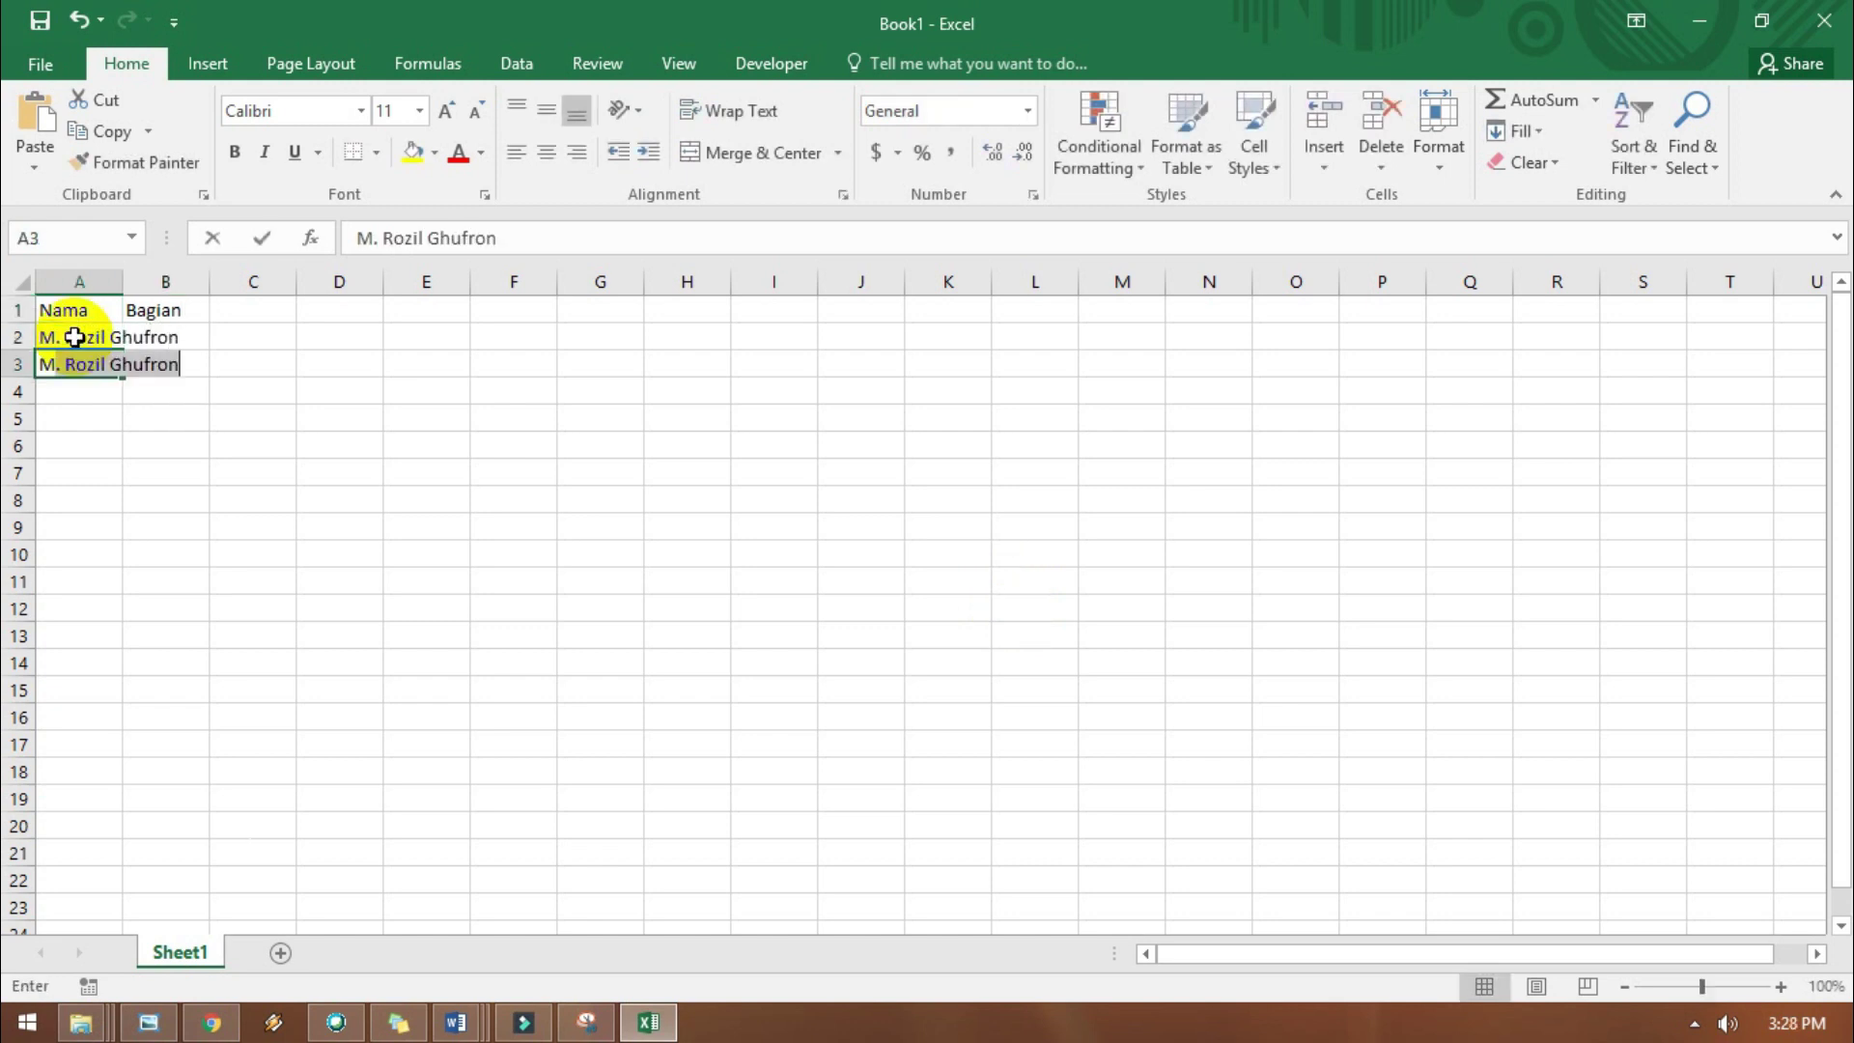
text( Danil Arifin)
key(Return)
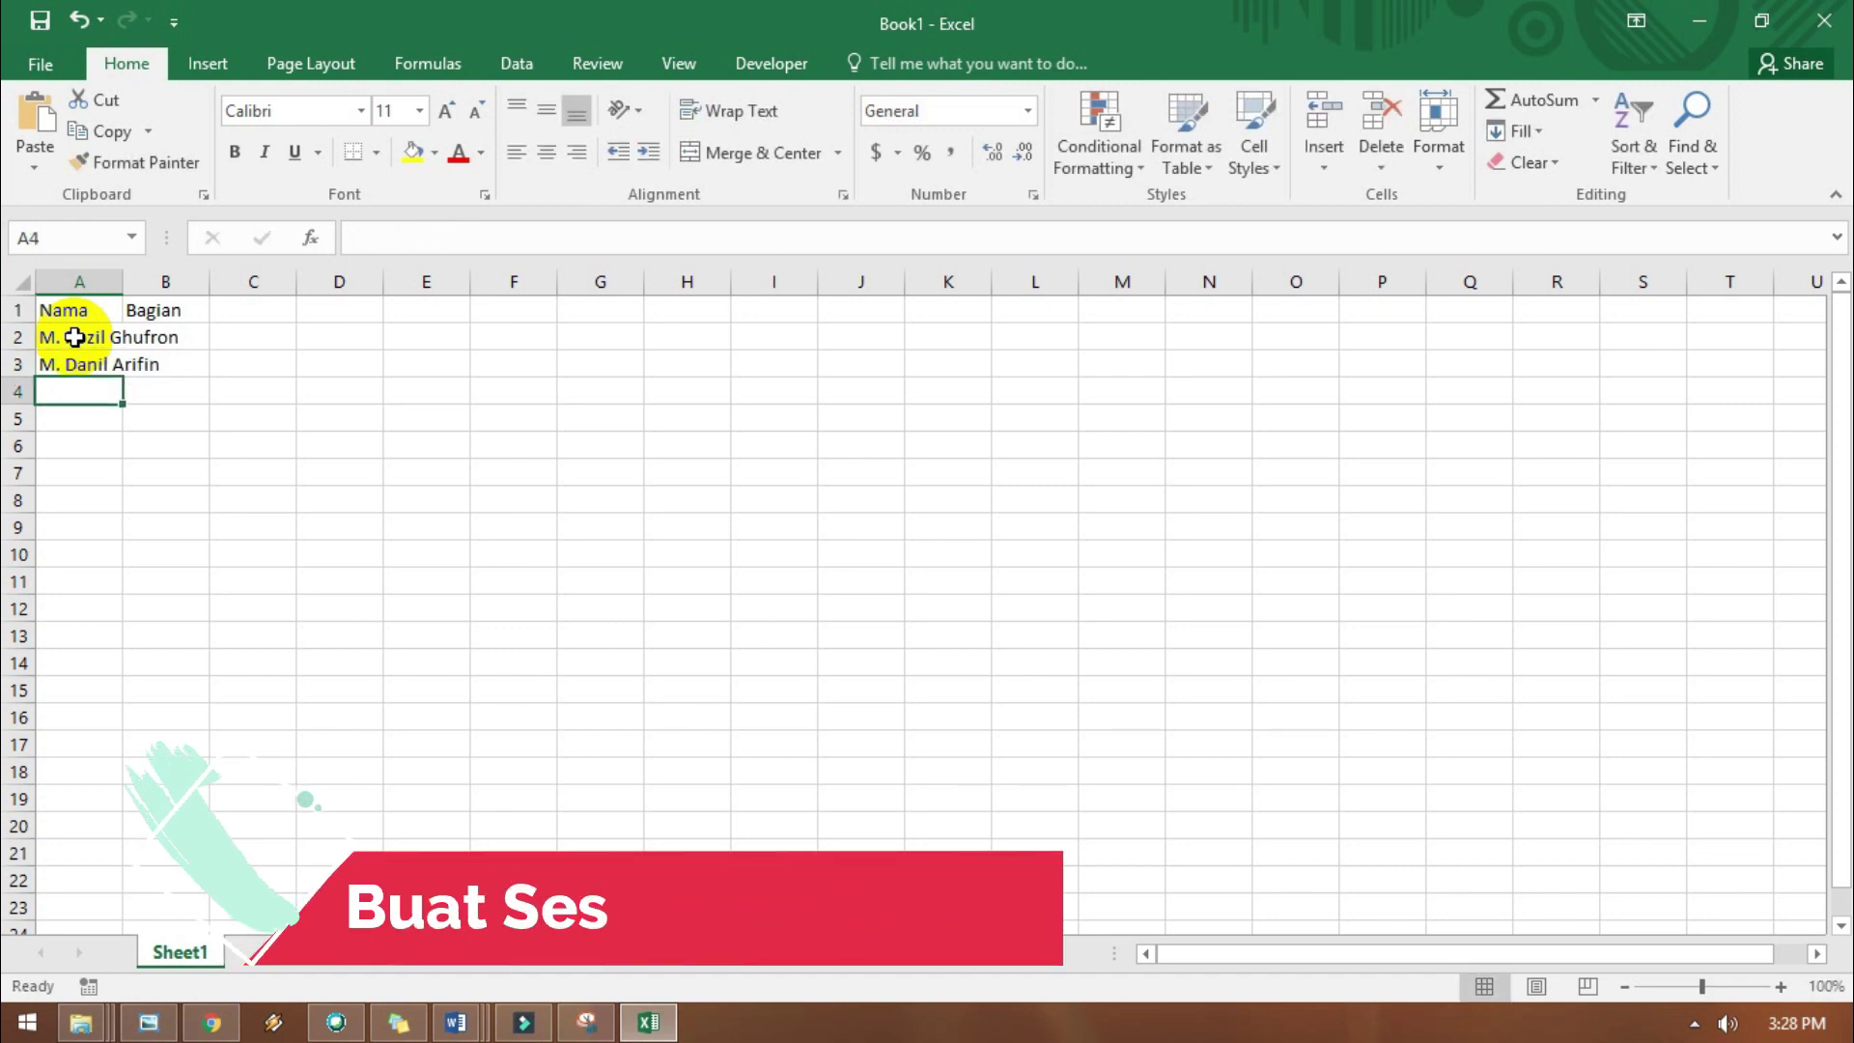
text(Frengki M. Felayati)
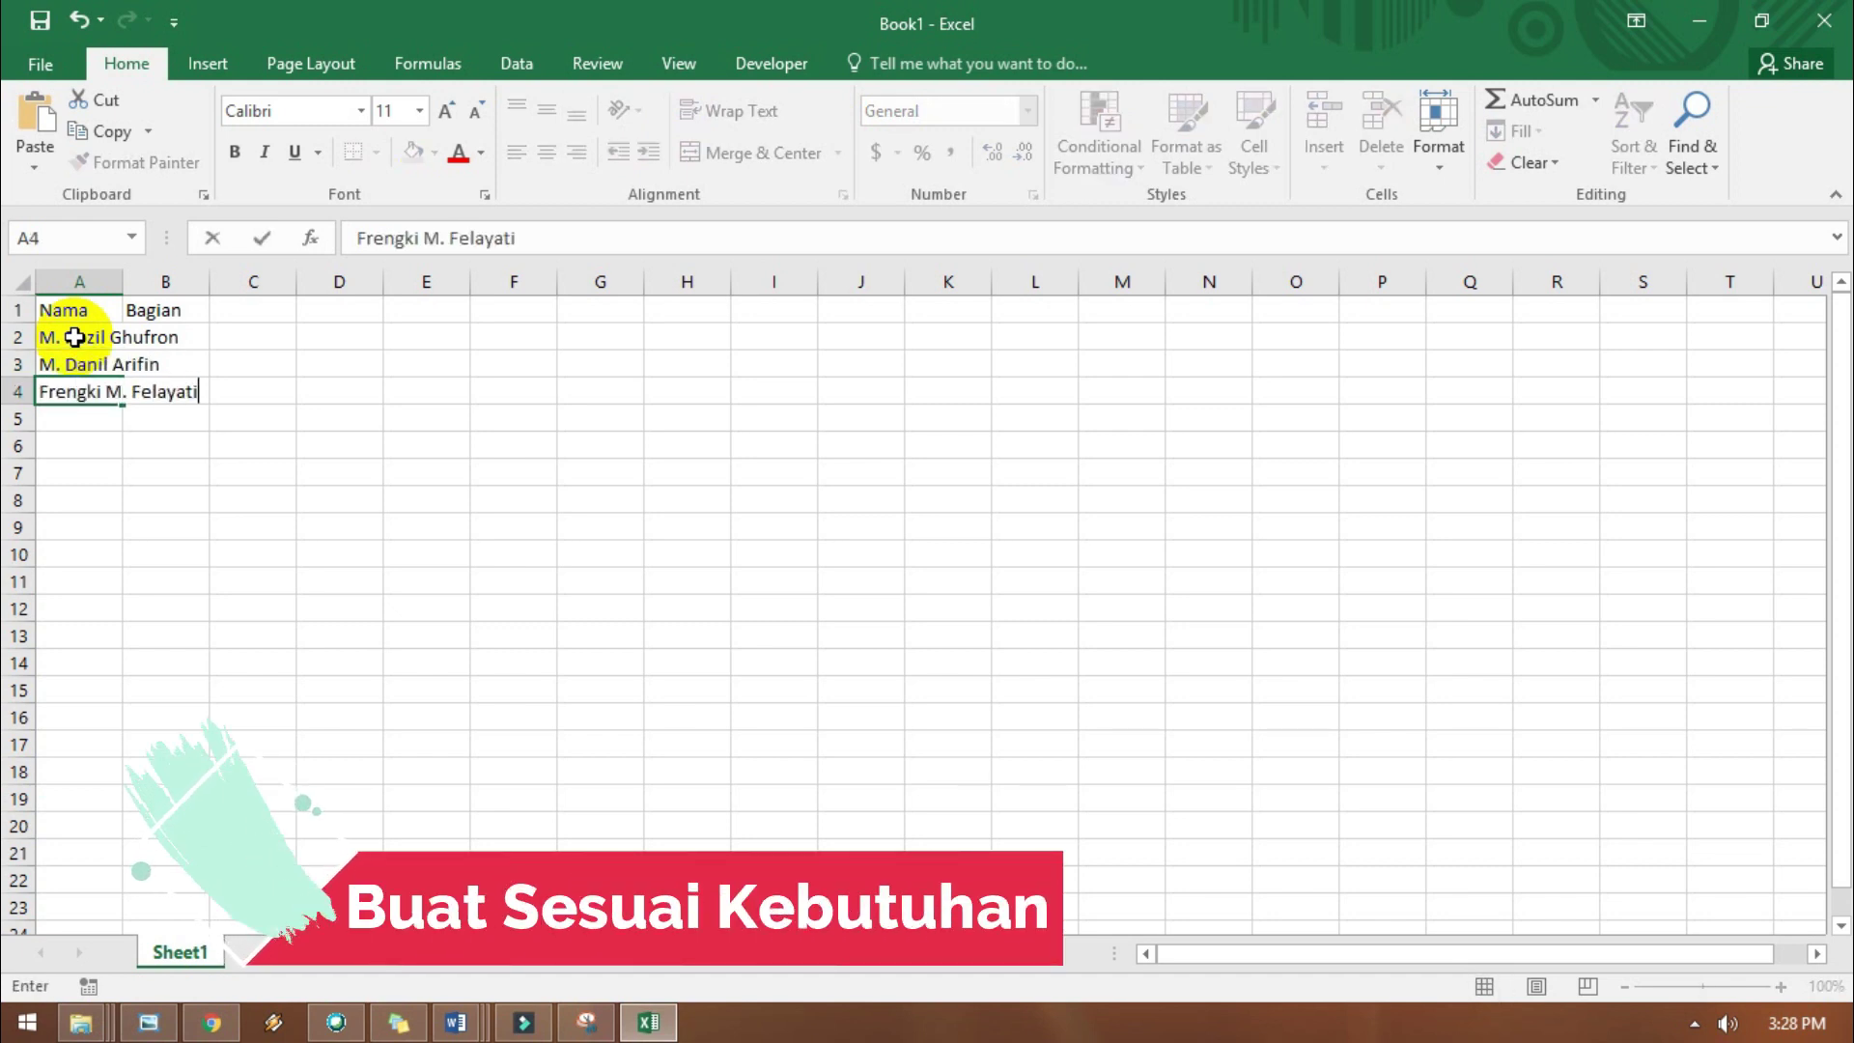
key(Return)
text(Khurr)
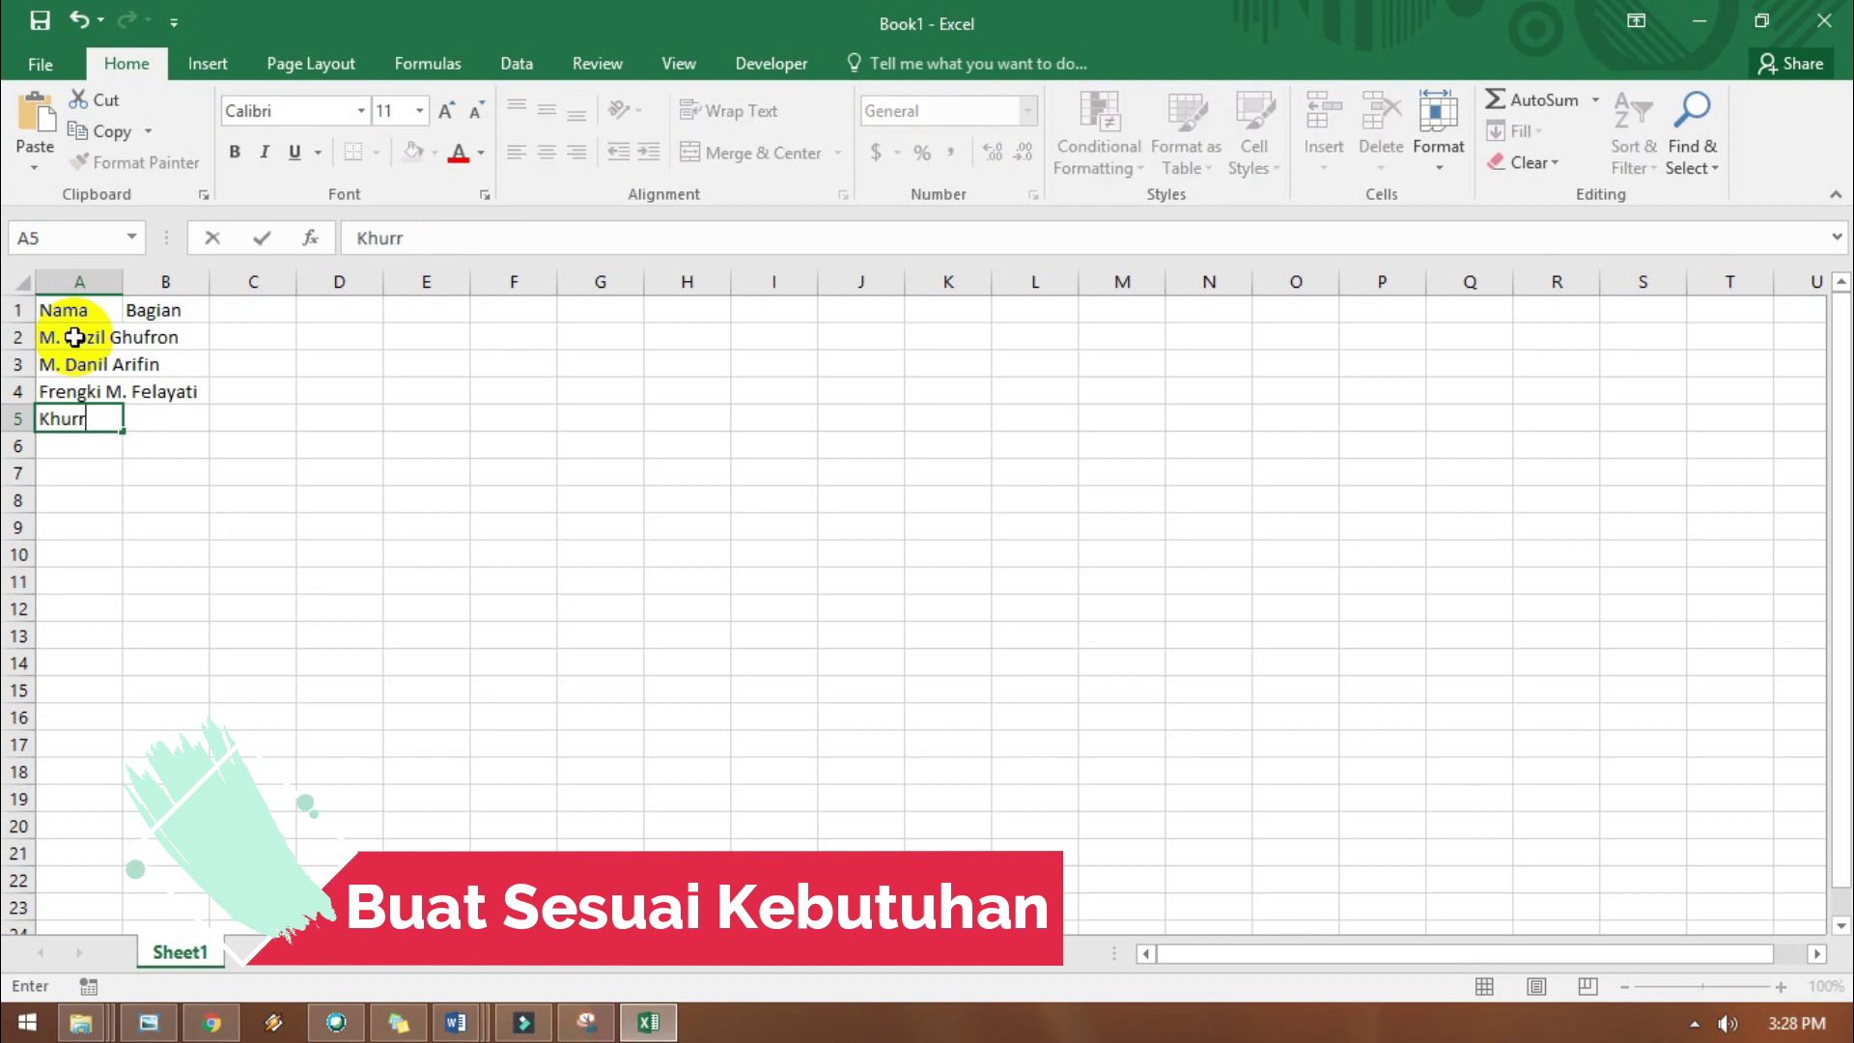
text('Yu)
key(BackSpace)
key(BackSpace)
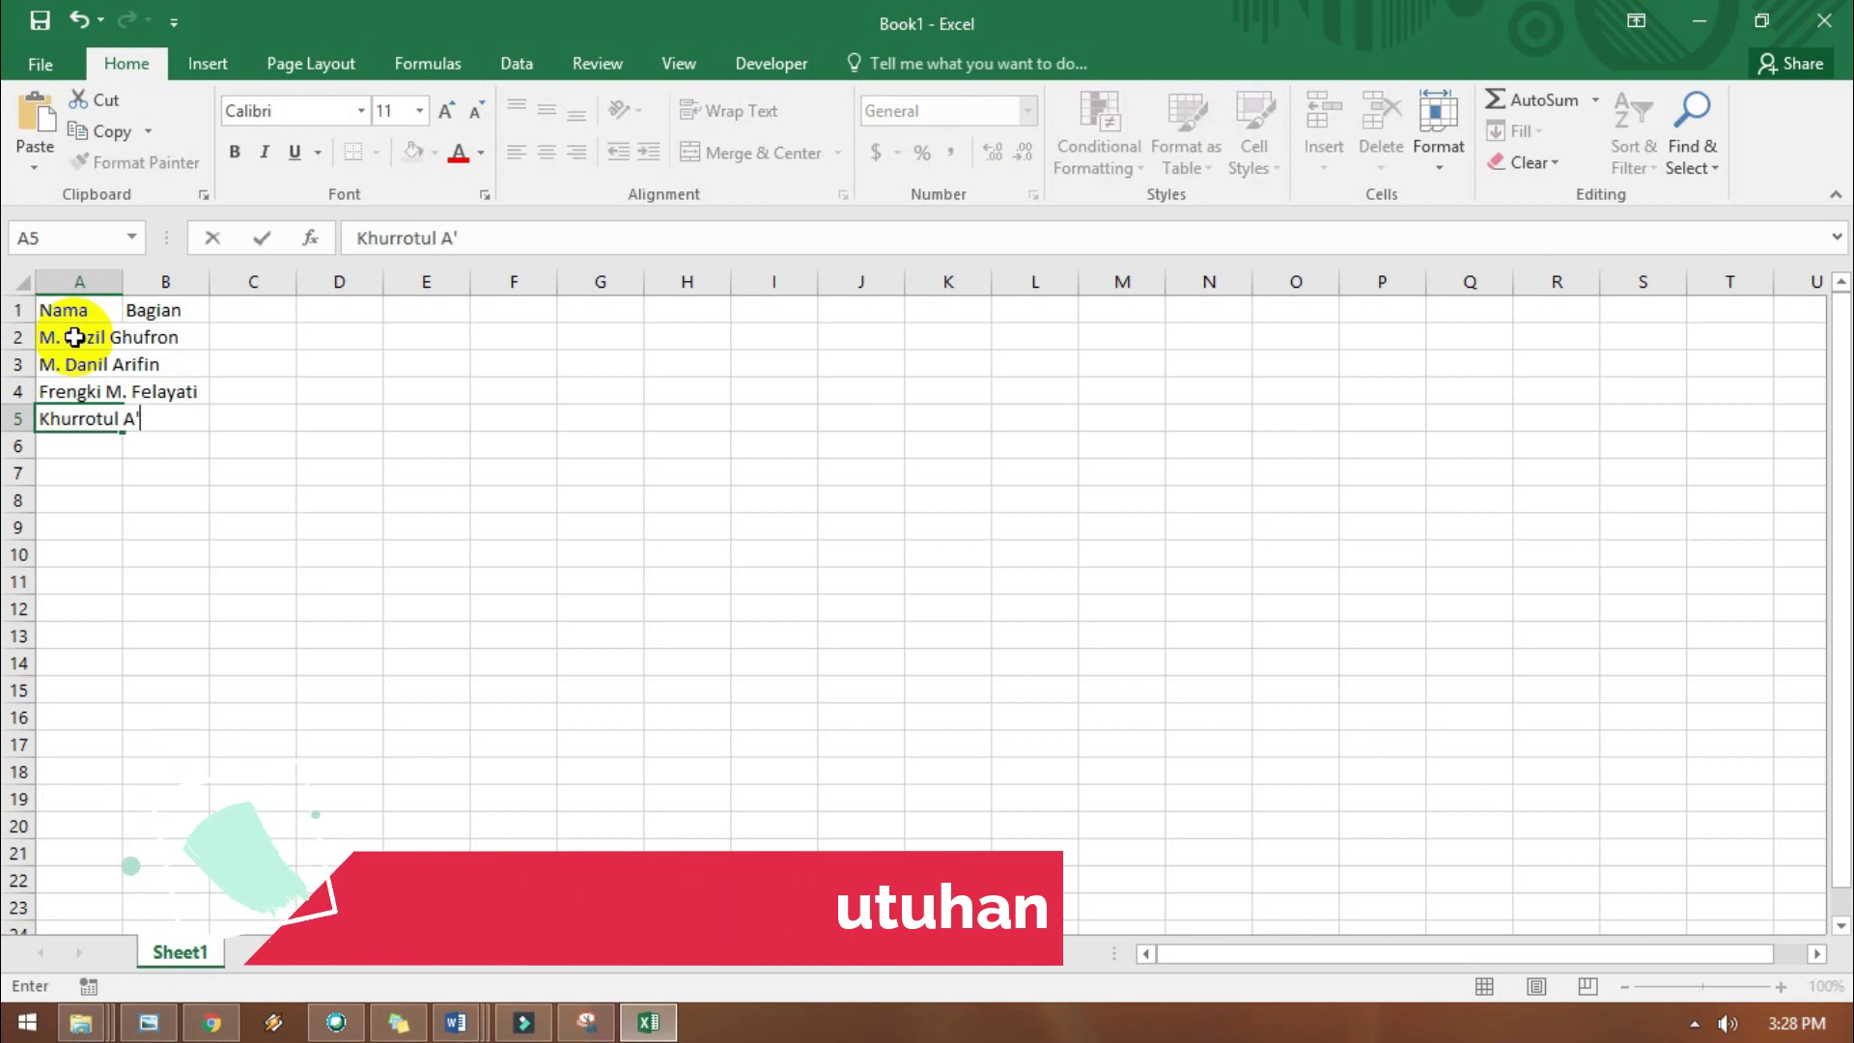
text(yun)
key(Return)
text(Viona Azza Zahira)
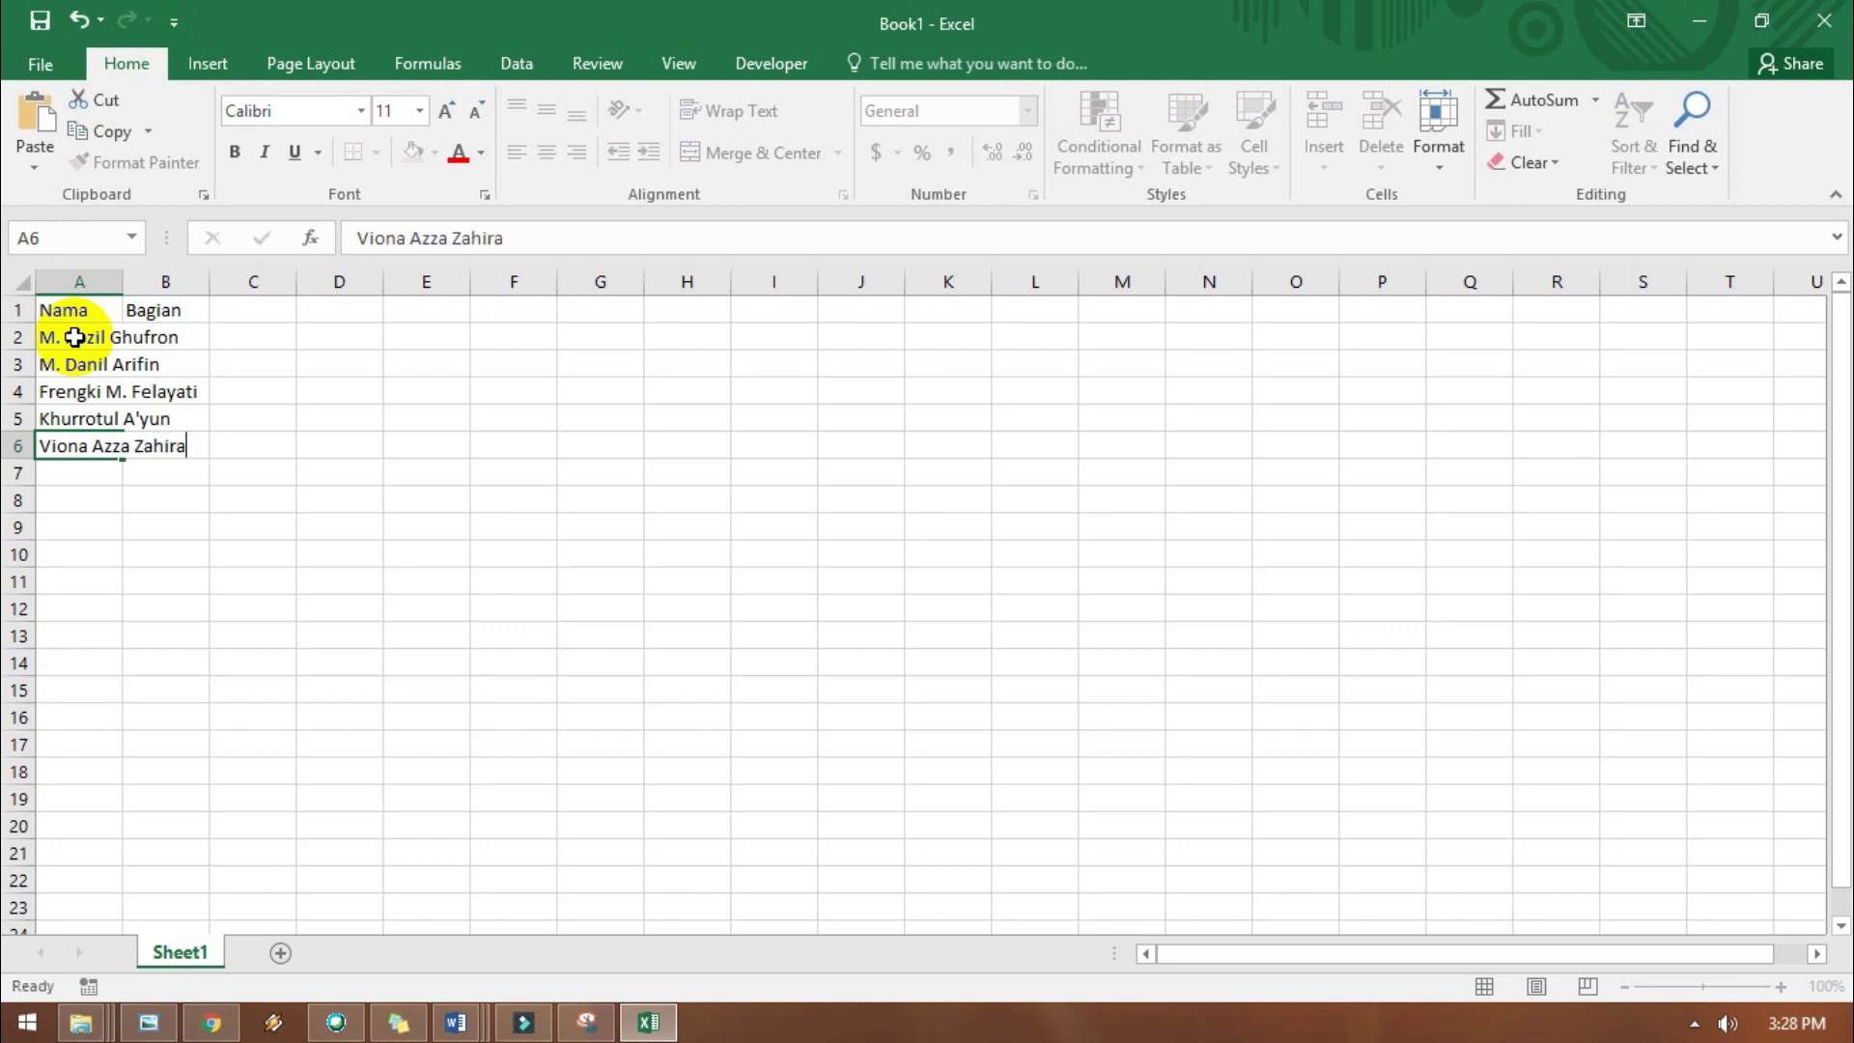
key(Return)
text(Natasya Alaya Fah)
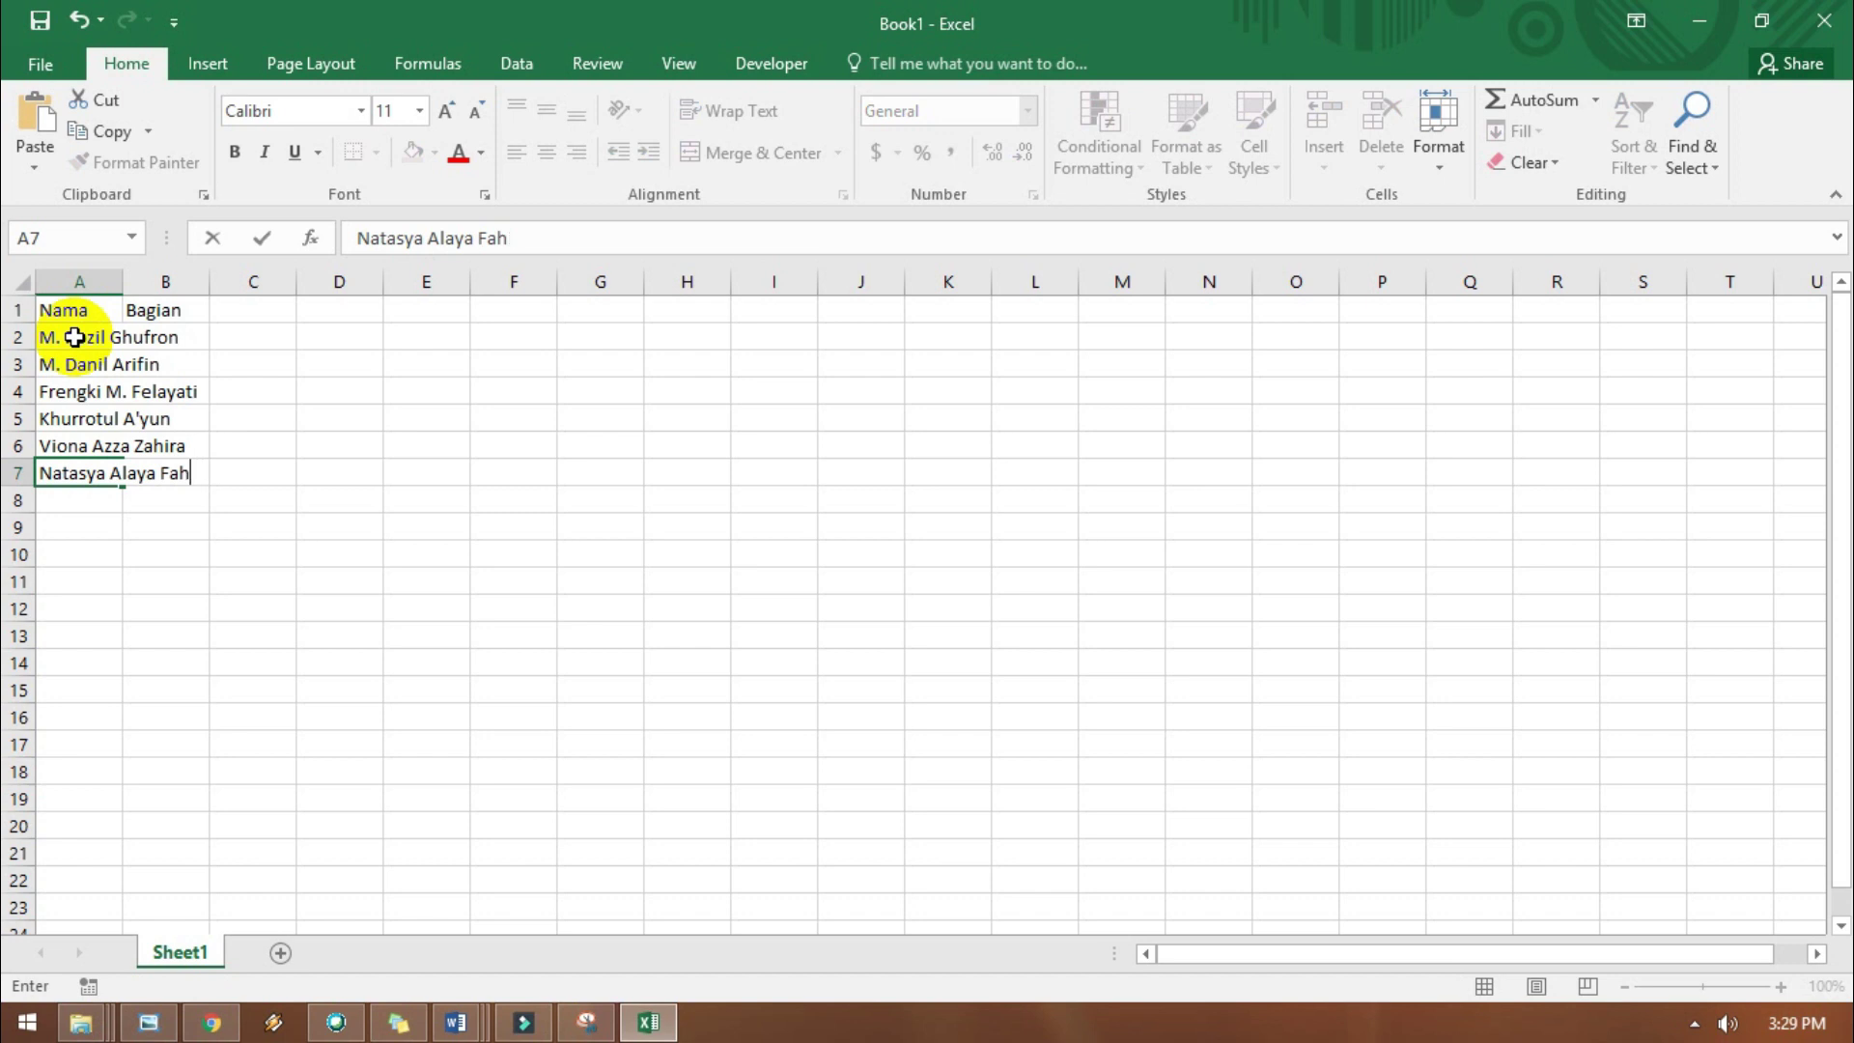
text(Pema)
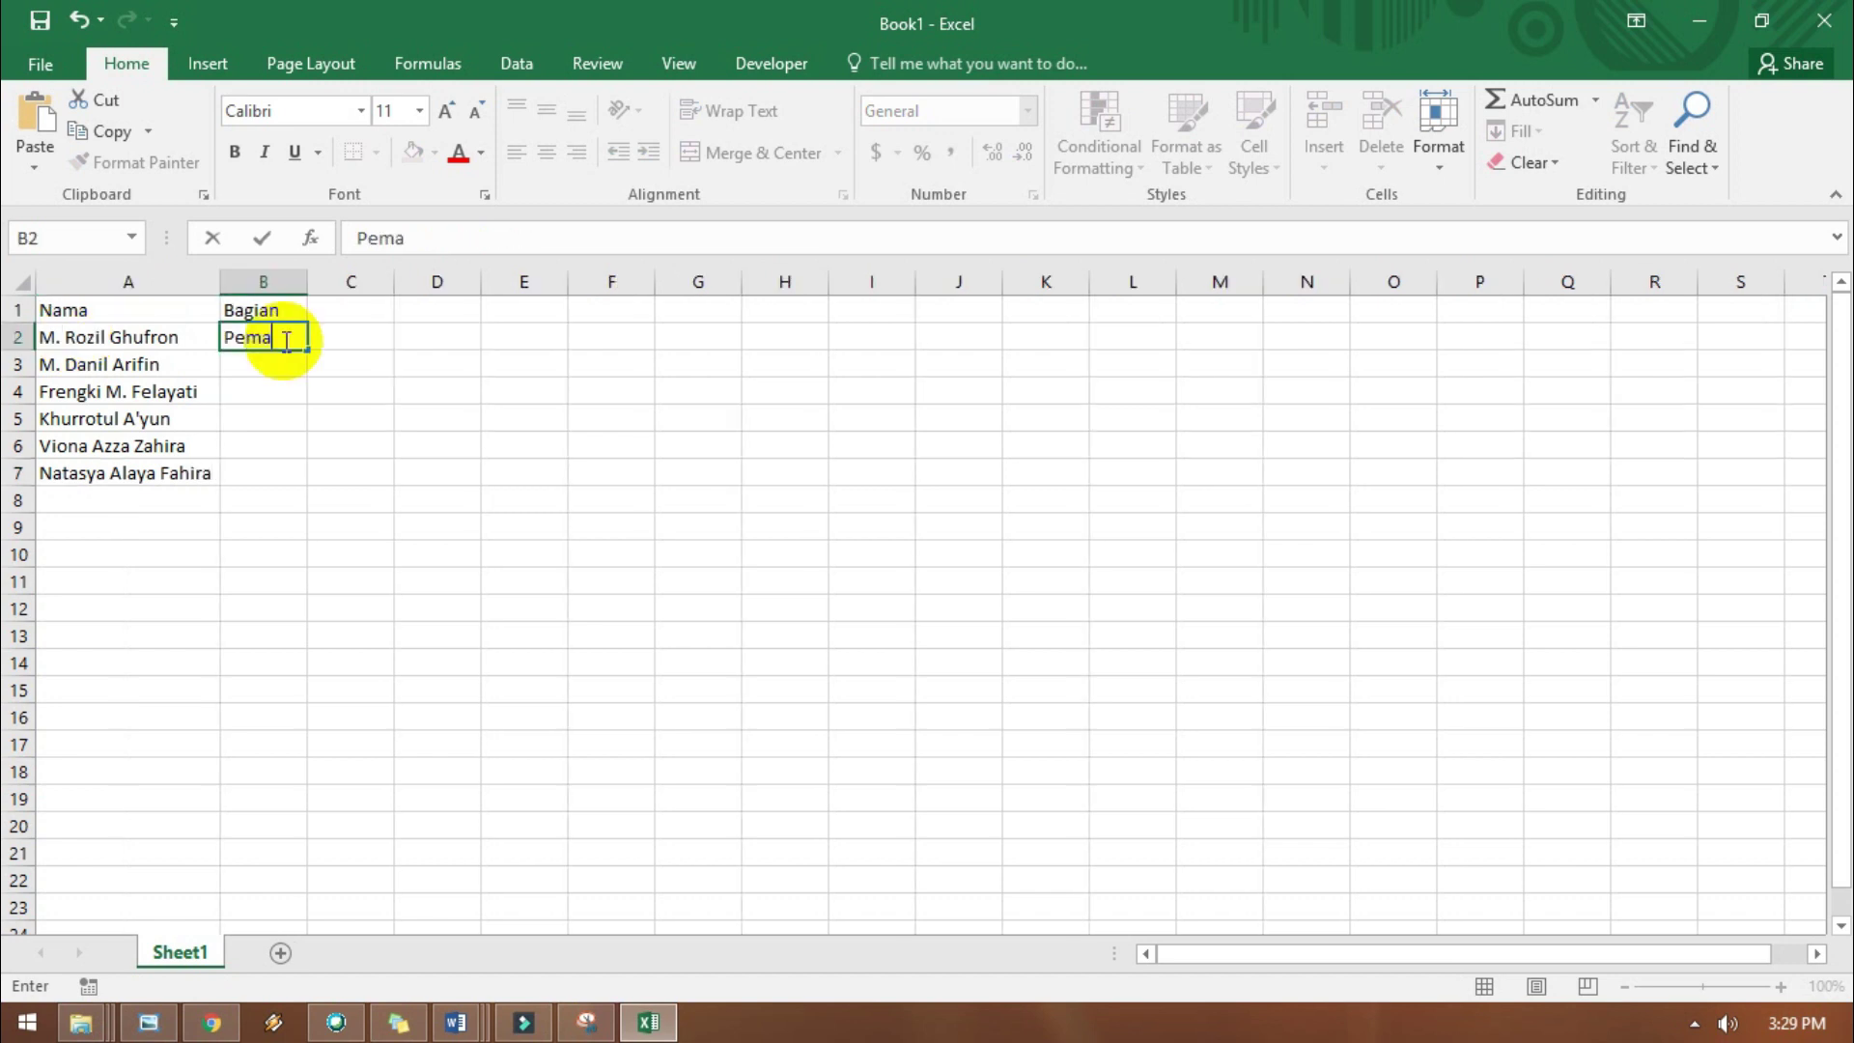
text(n)
Fill the Bagian column with Pemasaran, Humas, Logistik, Keuangan and Tata Usaha.
key(Return)
text(Humas)
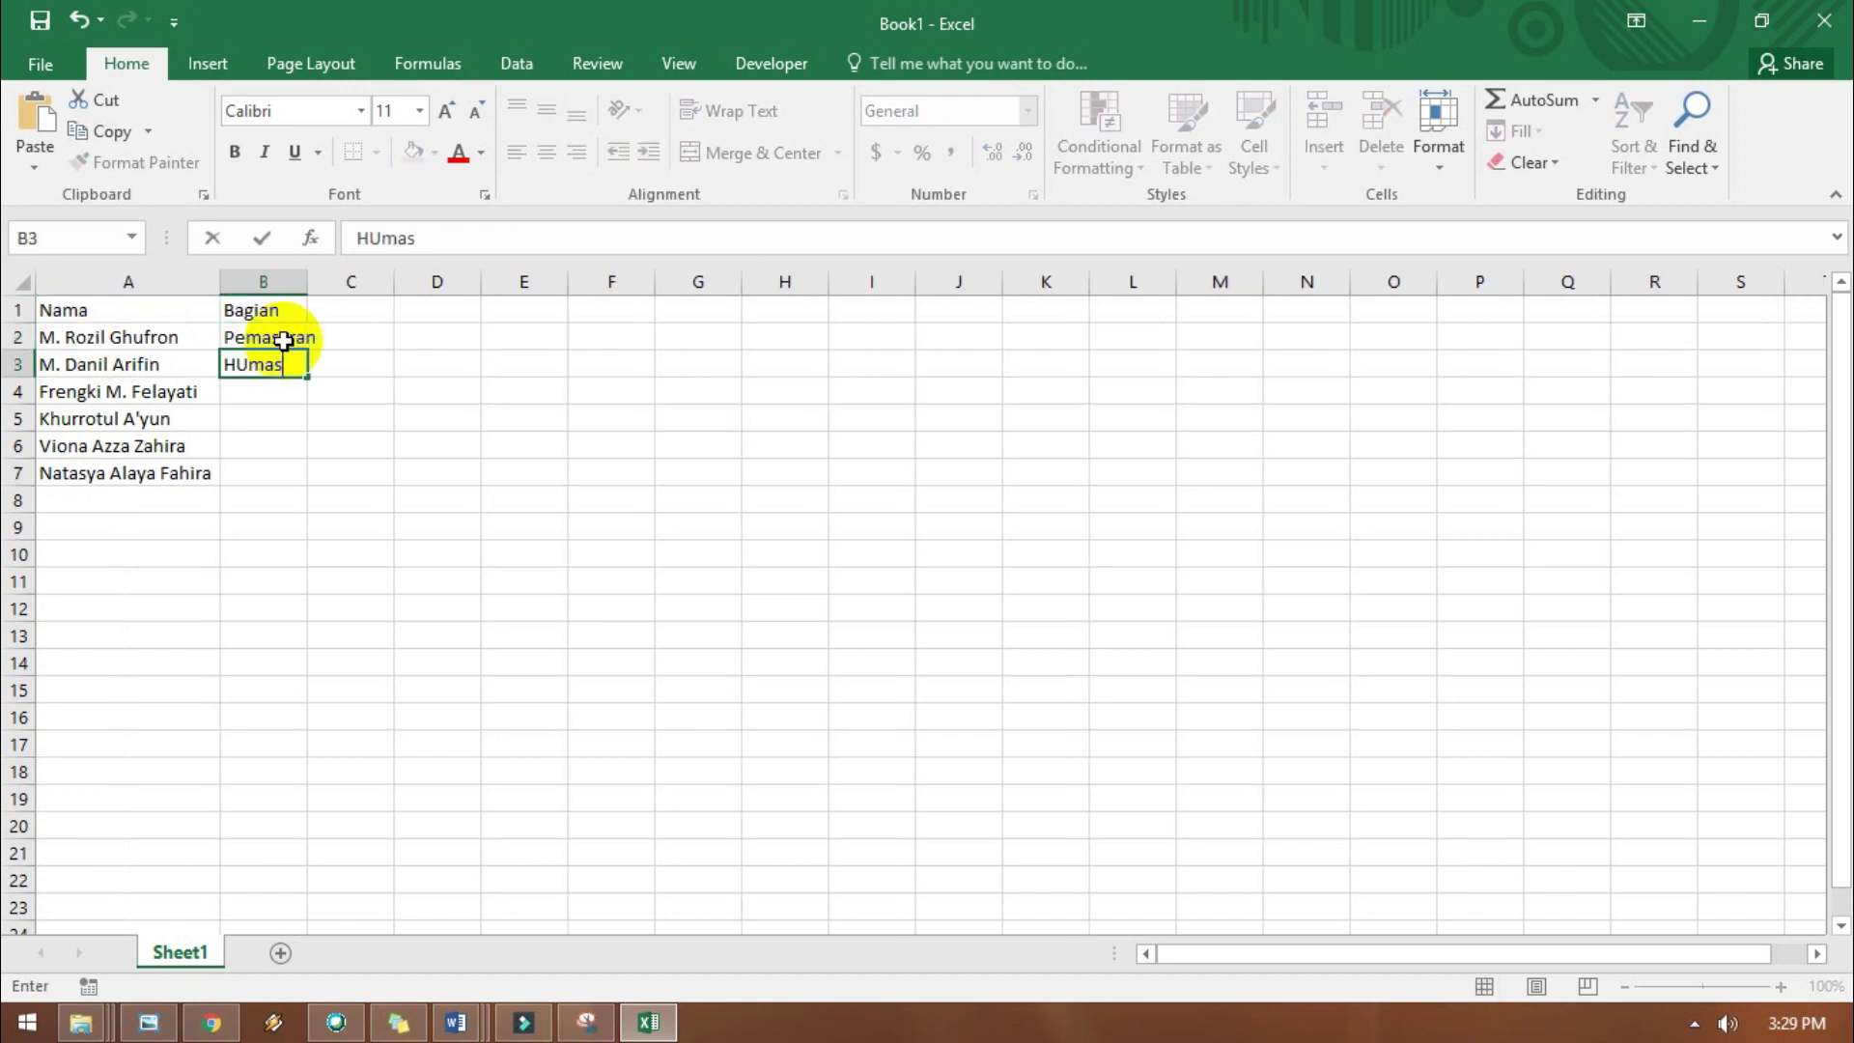
key(Return)
text(Ogisti)
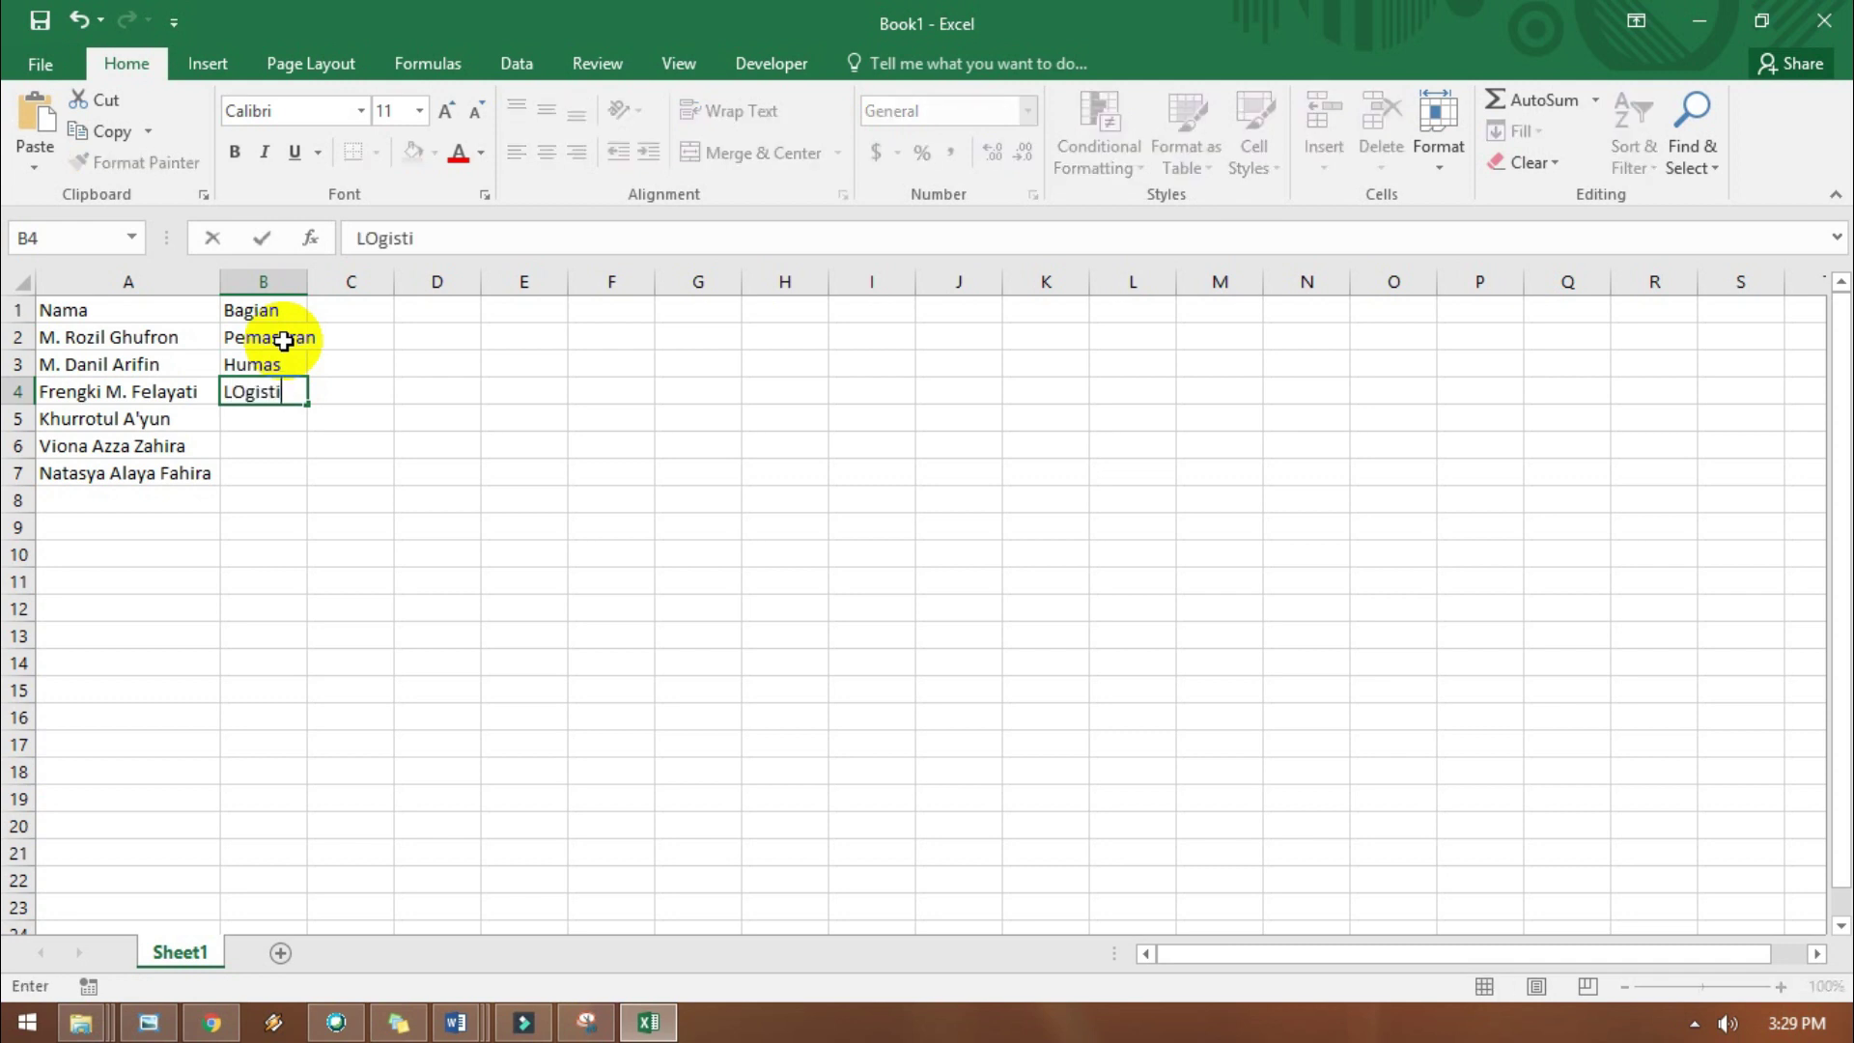
text(k)
key(Return)
text(Penju)
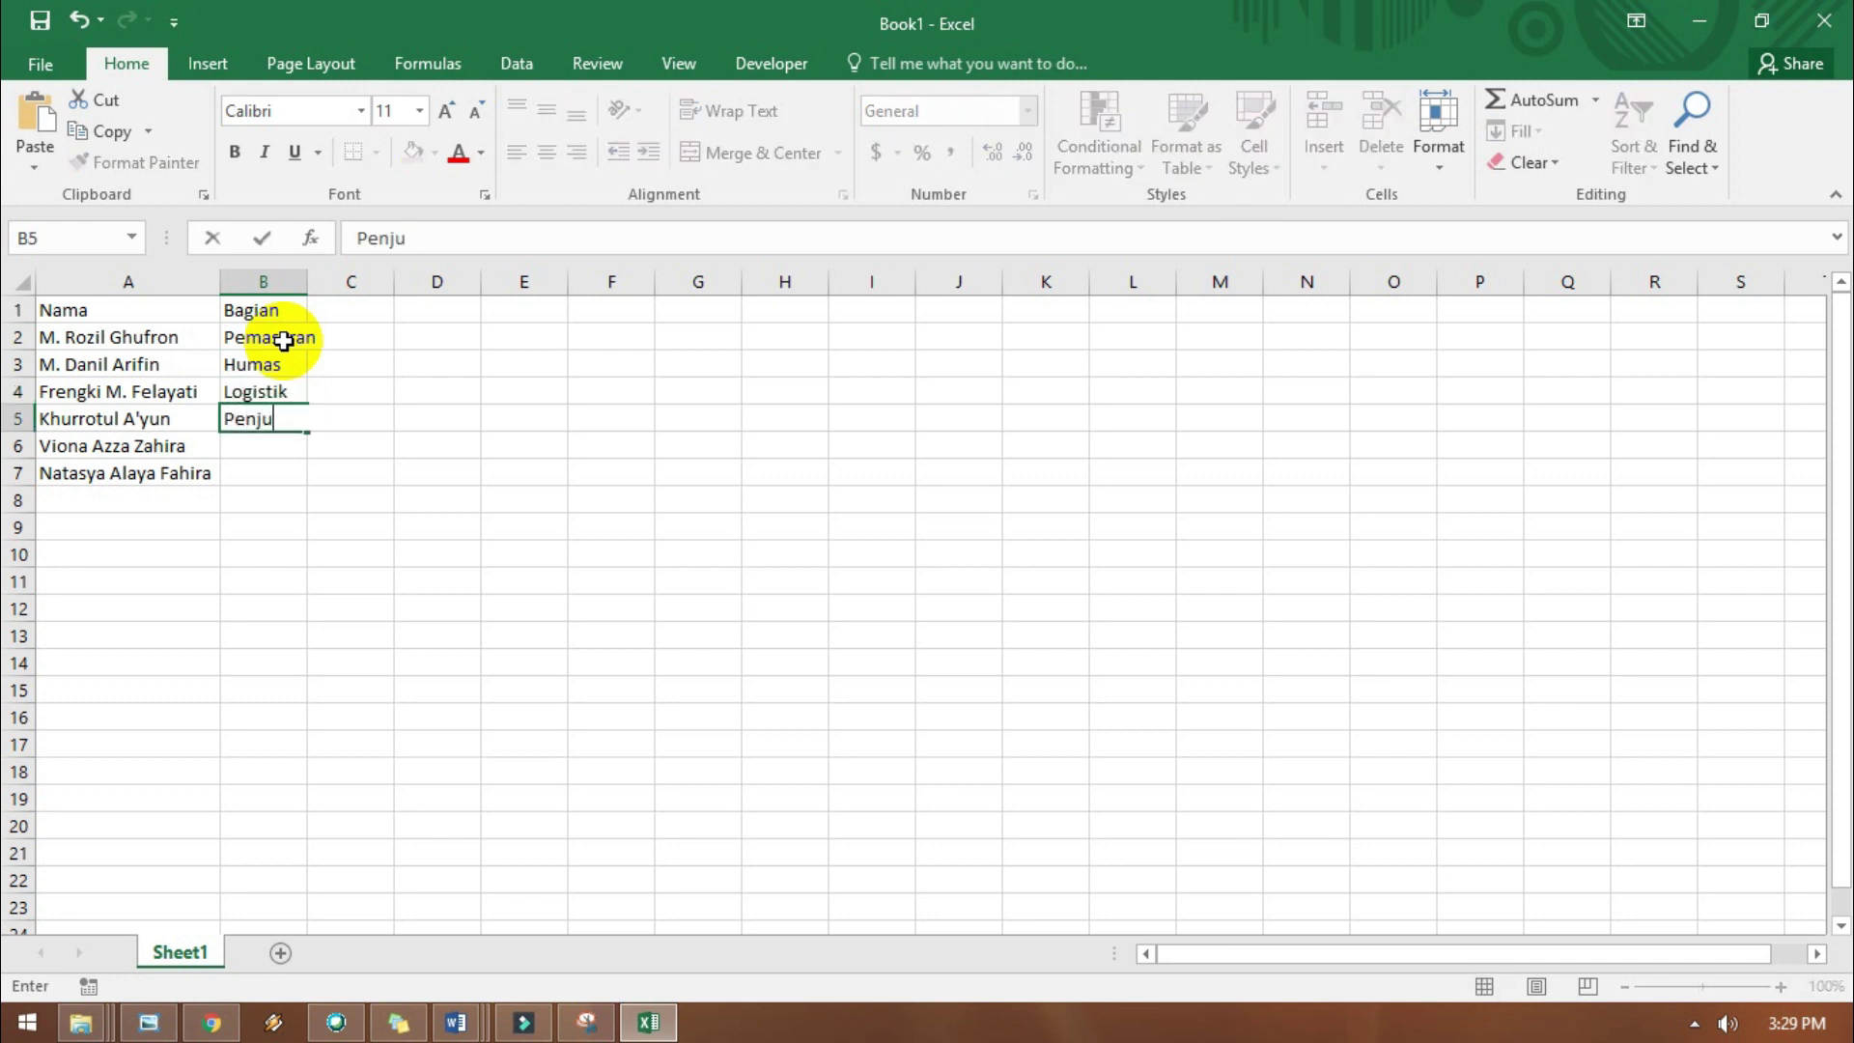
key(BackSpace)
key(BackSpace)
key(BackSpace)
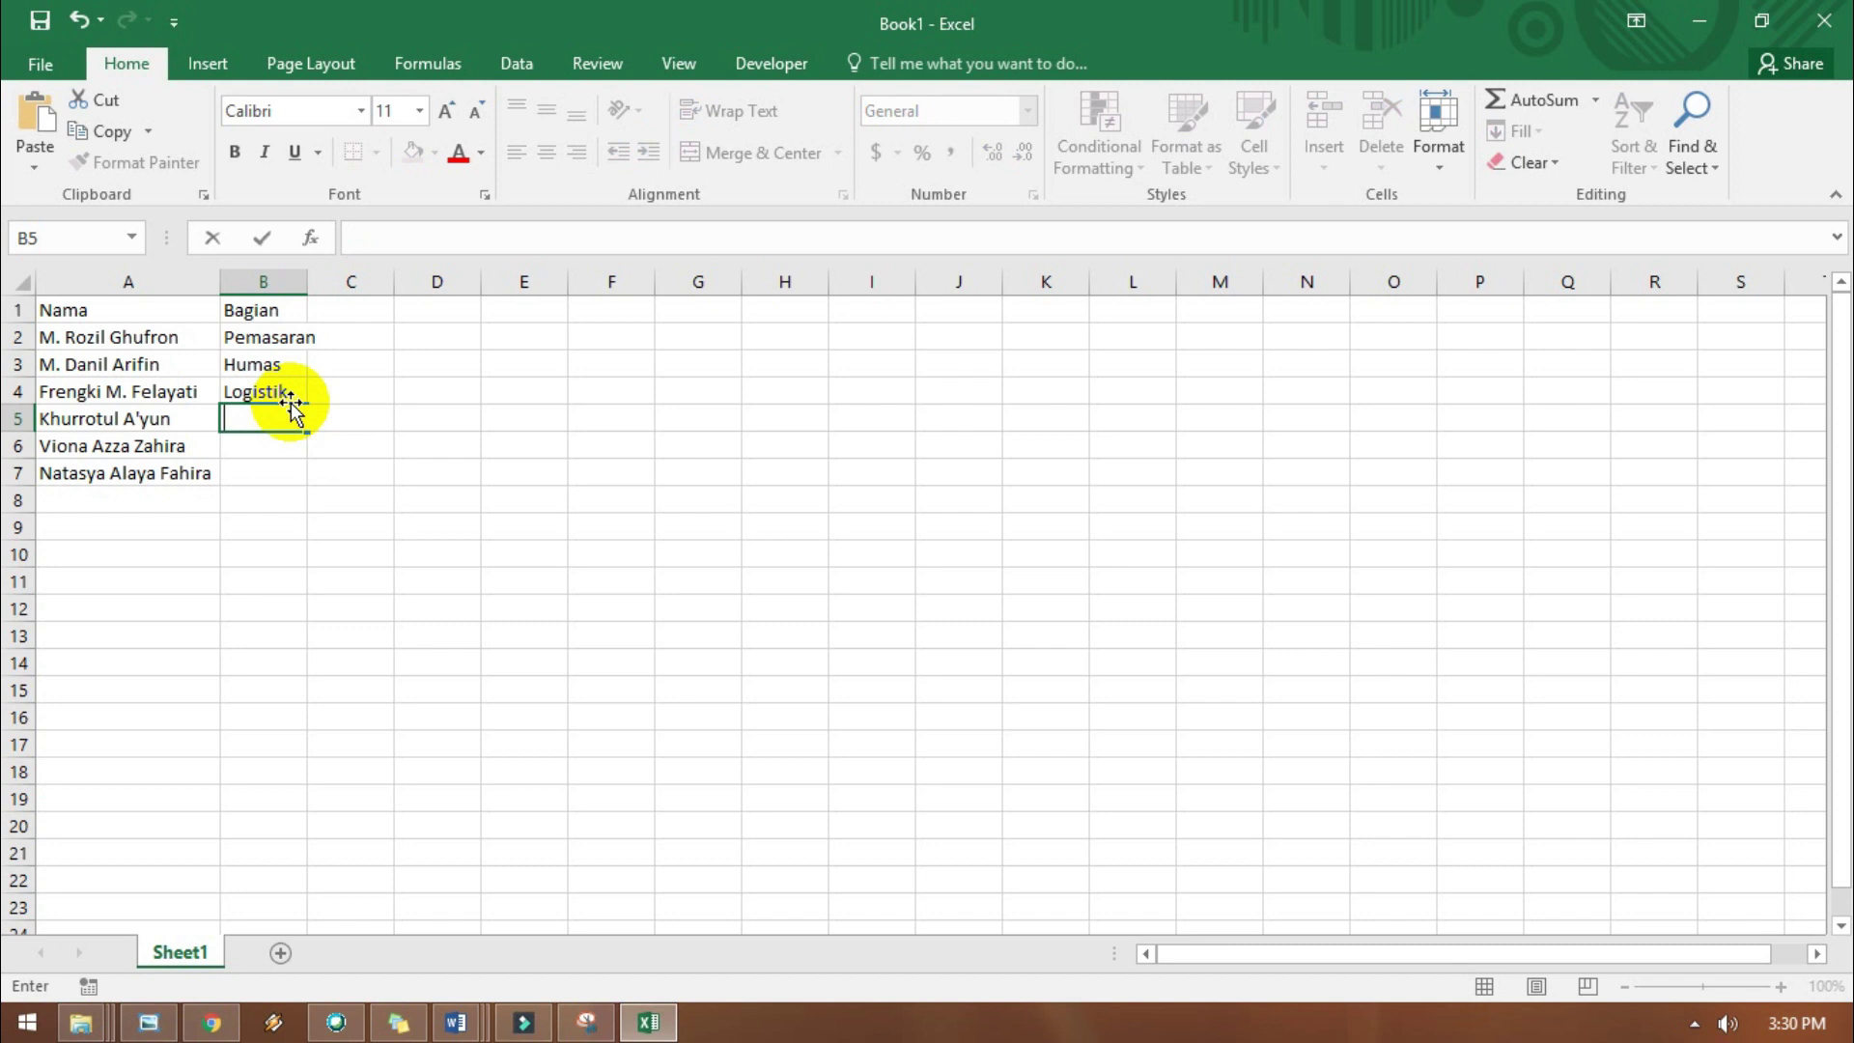
text(Keuangan)
key(Return)
text(Tata Usaha)
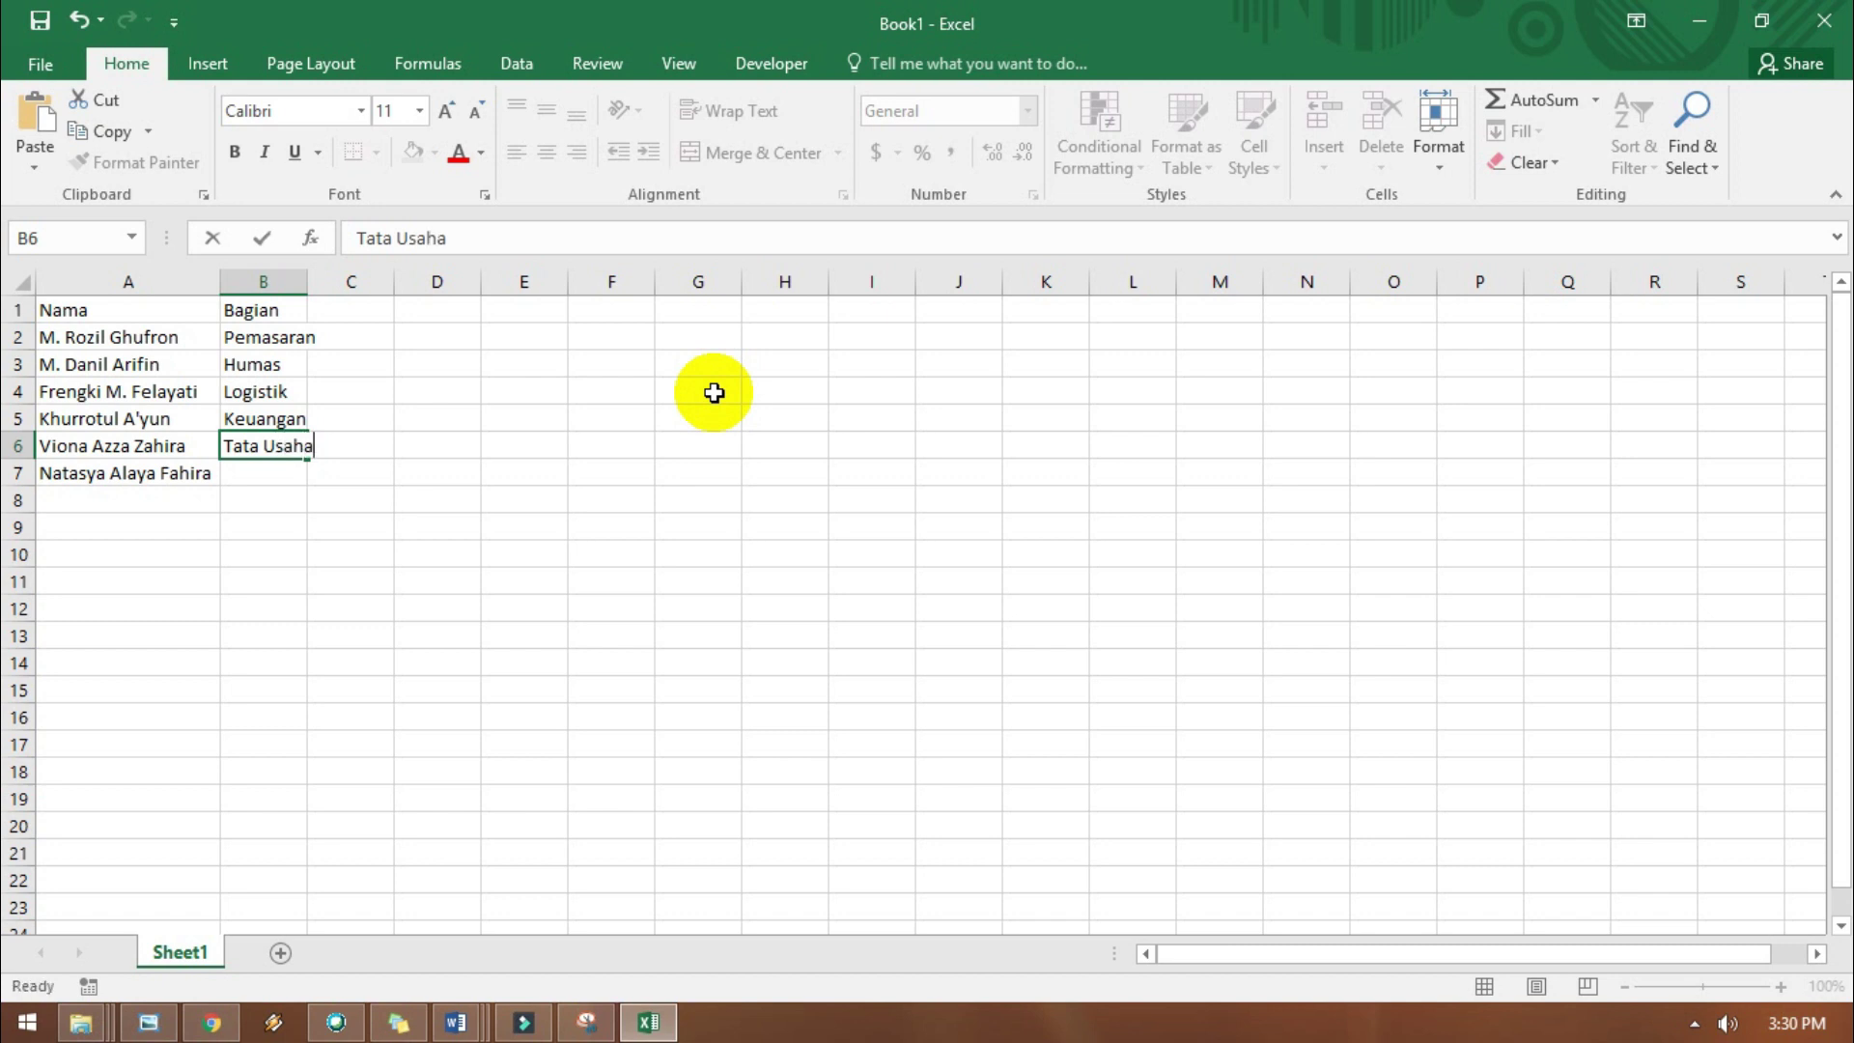
key(Return)
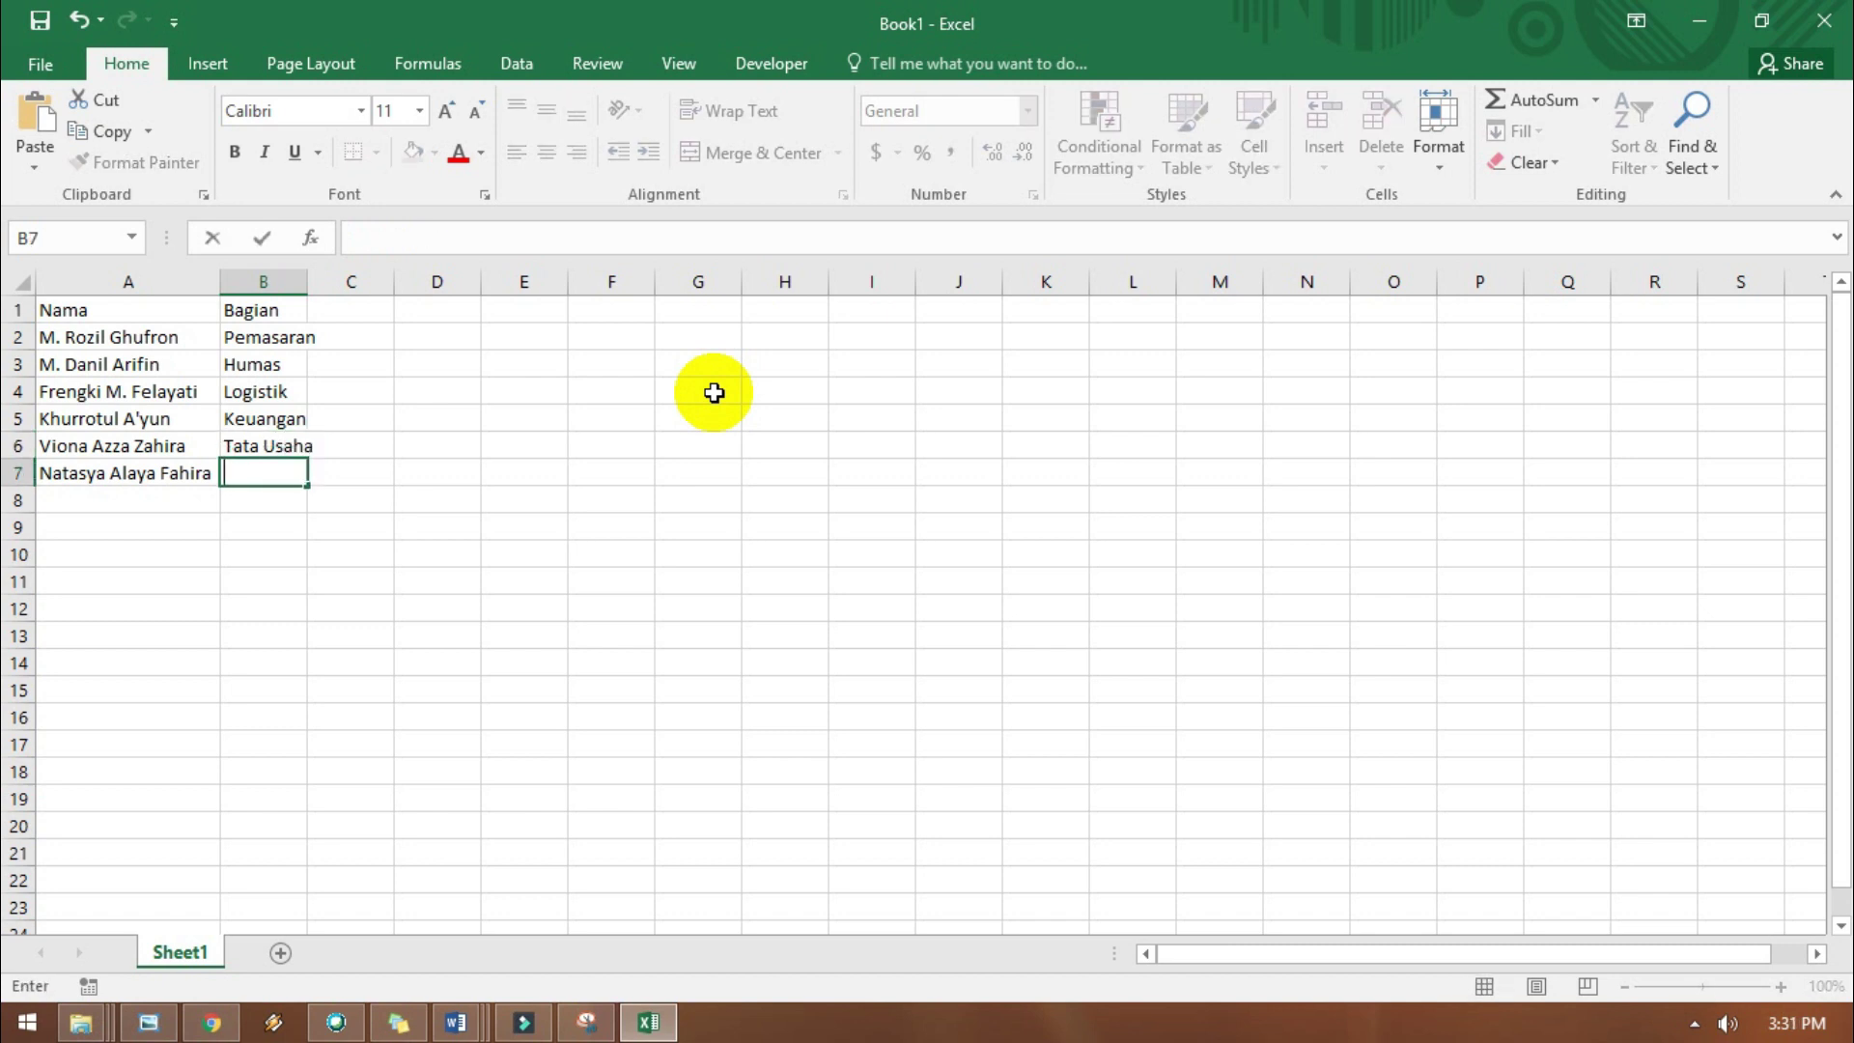
text(SDM)
Commit SDM in B7 and save the workbook as Data 1 on Local Disk (F:).
click(649, 391)
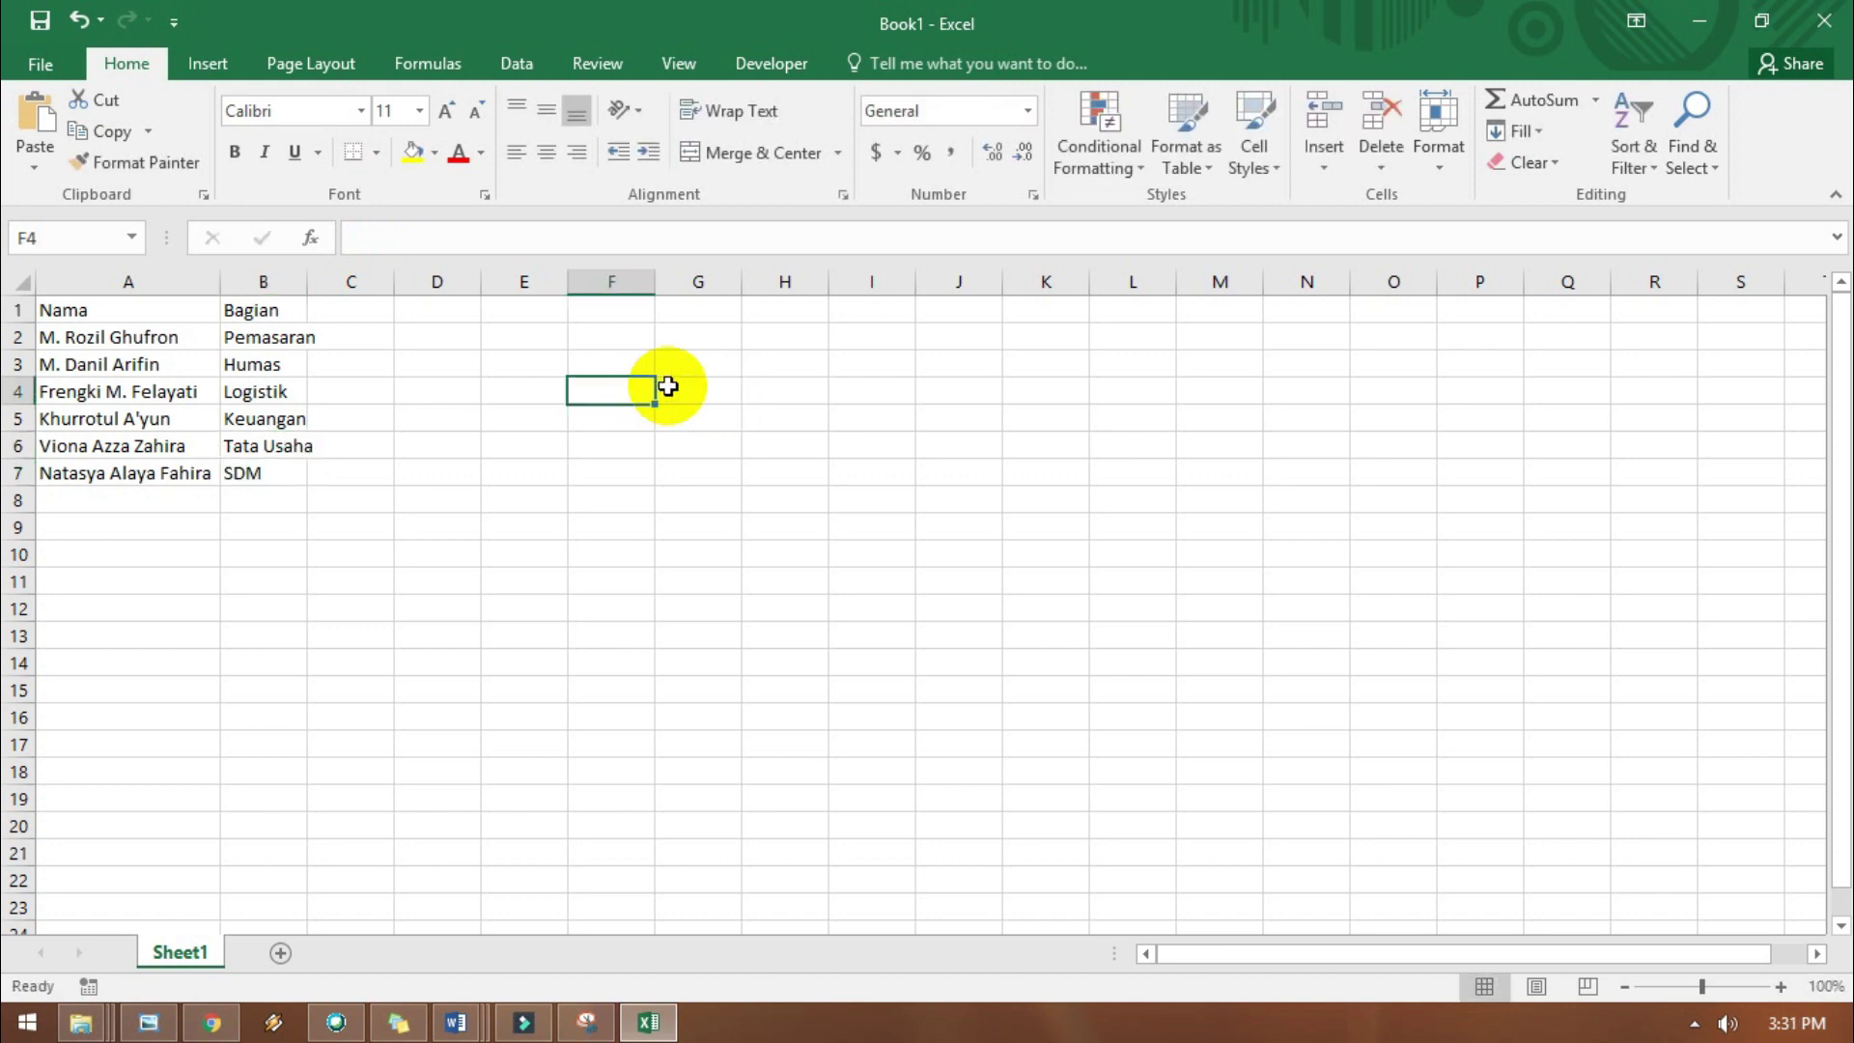
click(51, 77)
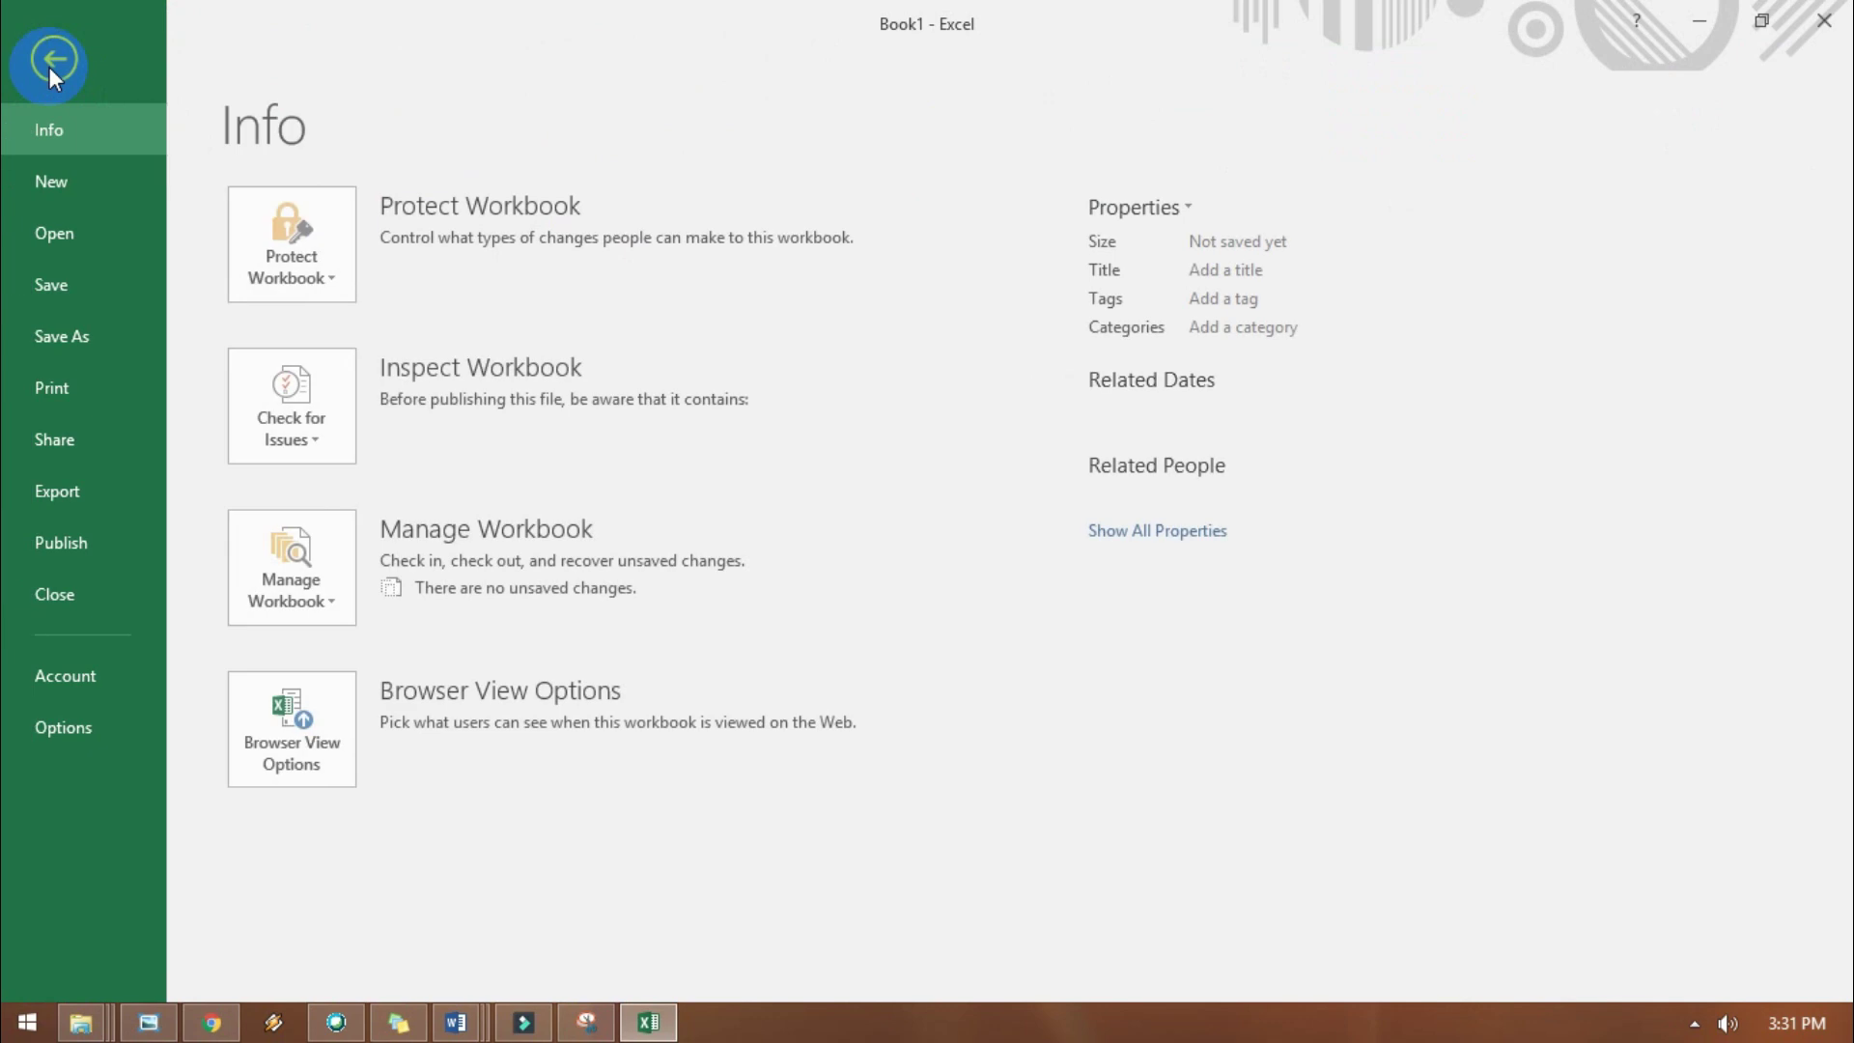
click(73, 288)
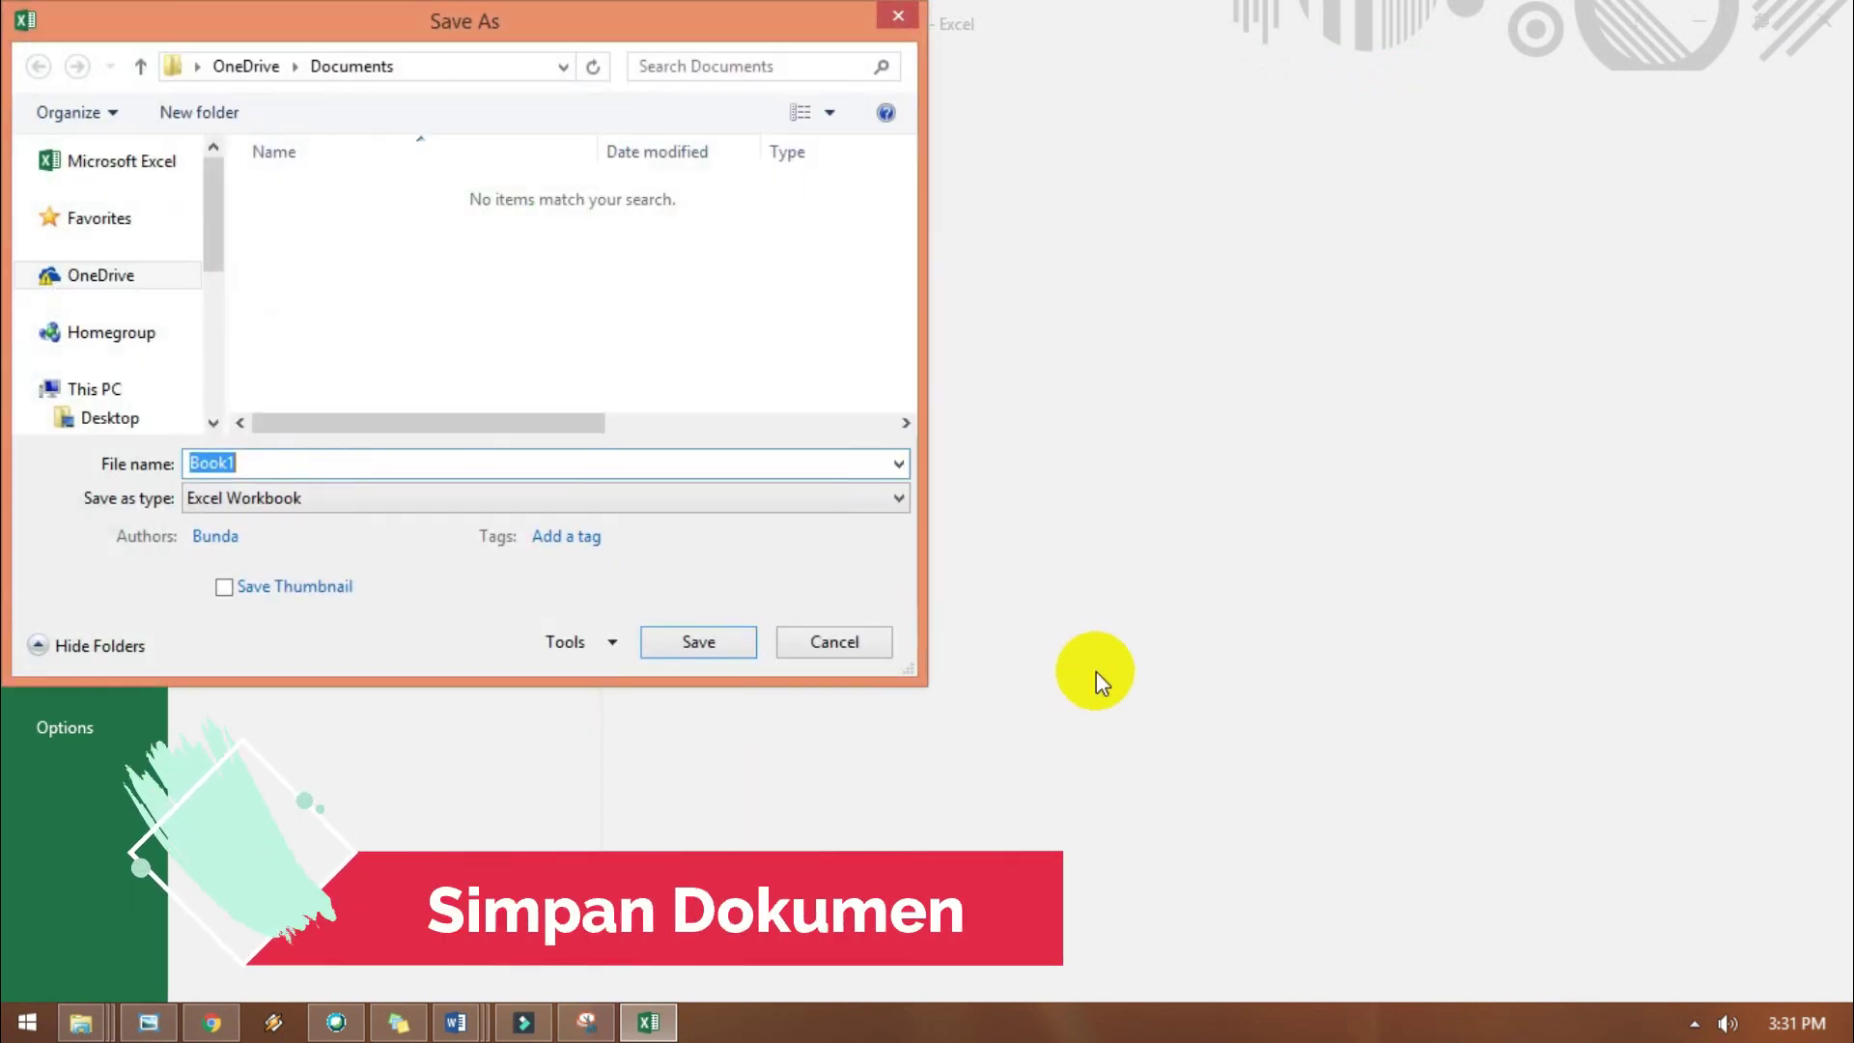
drag(208, 214, 214, 402)
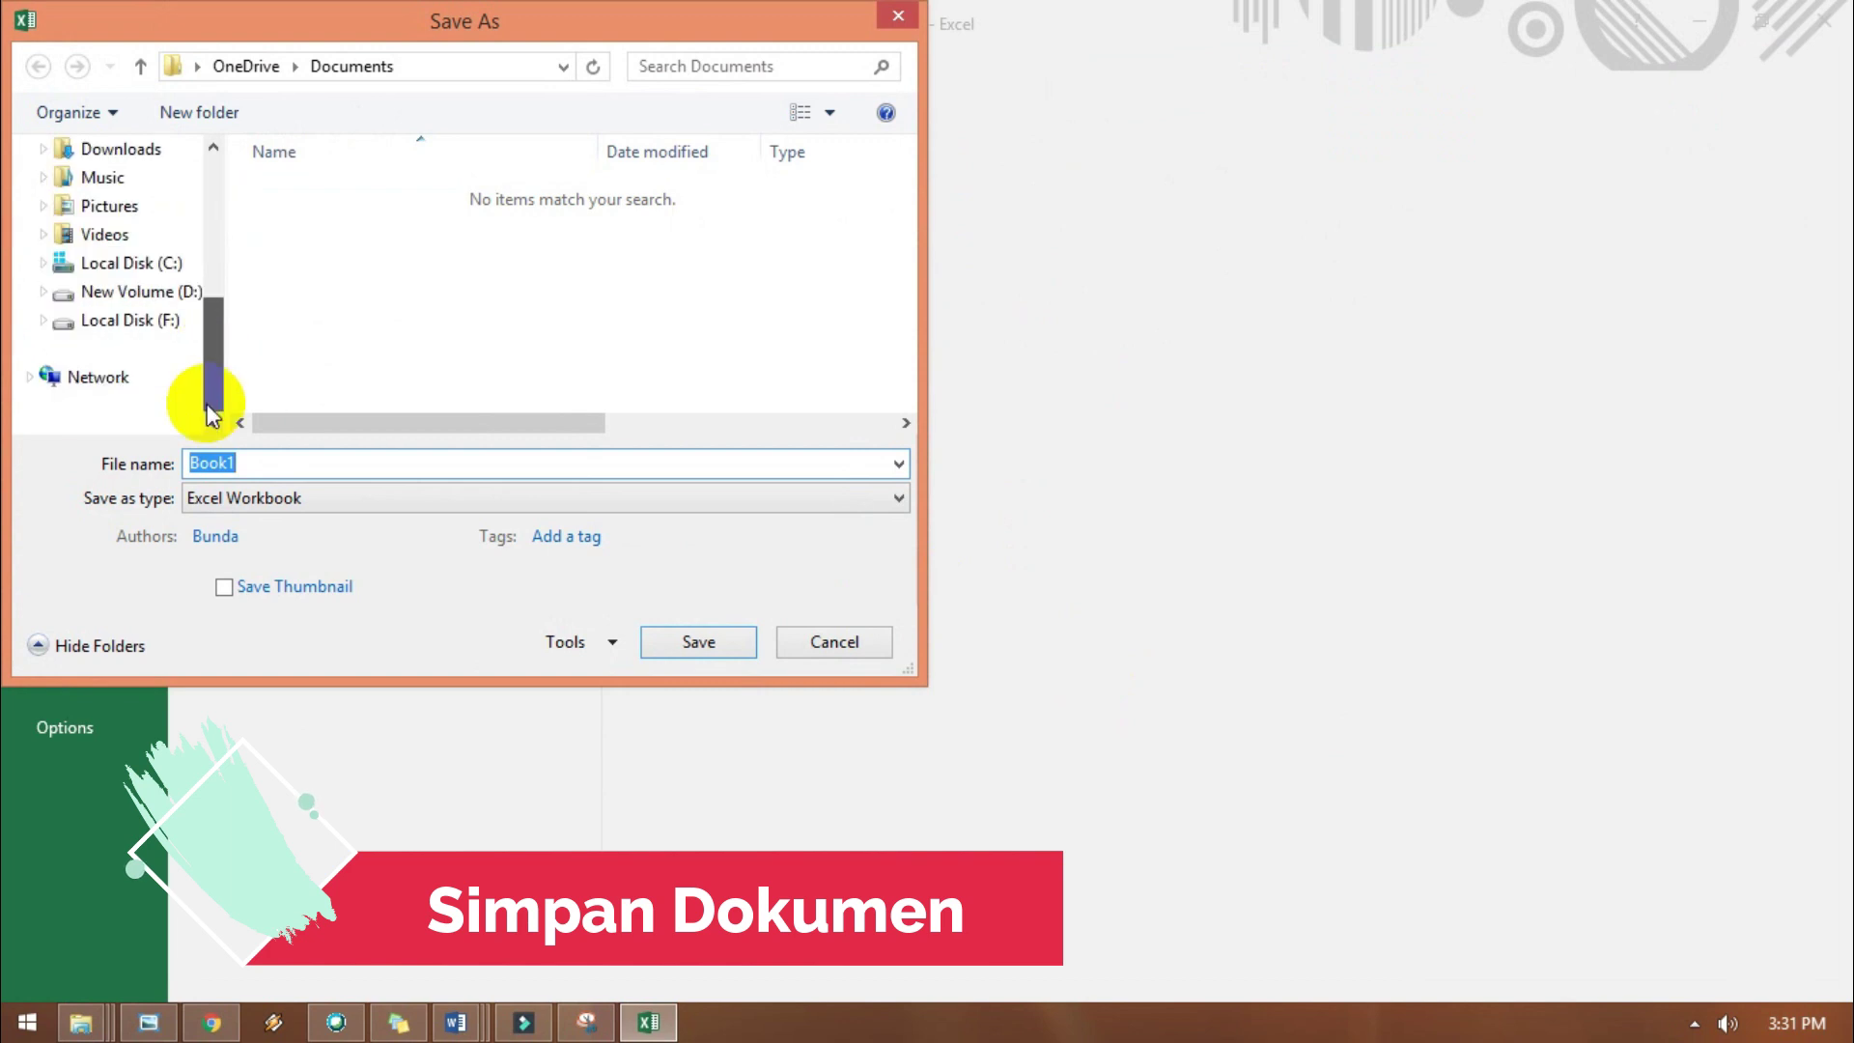
click(183, 319)
double_click(500, 465)
key(BackSpace)
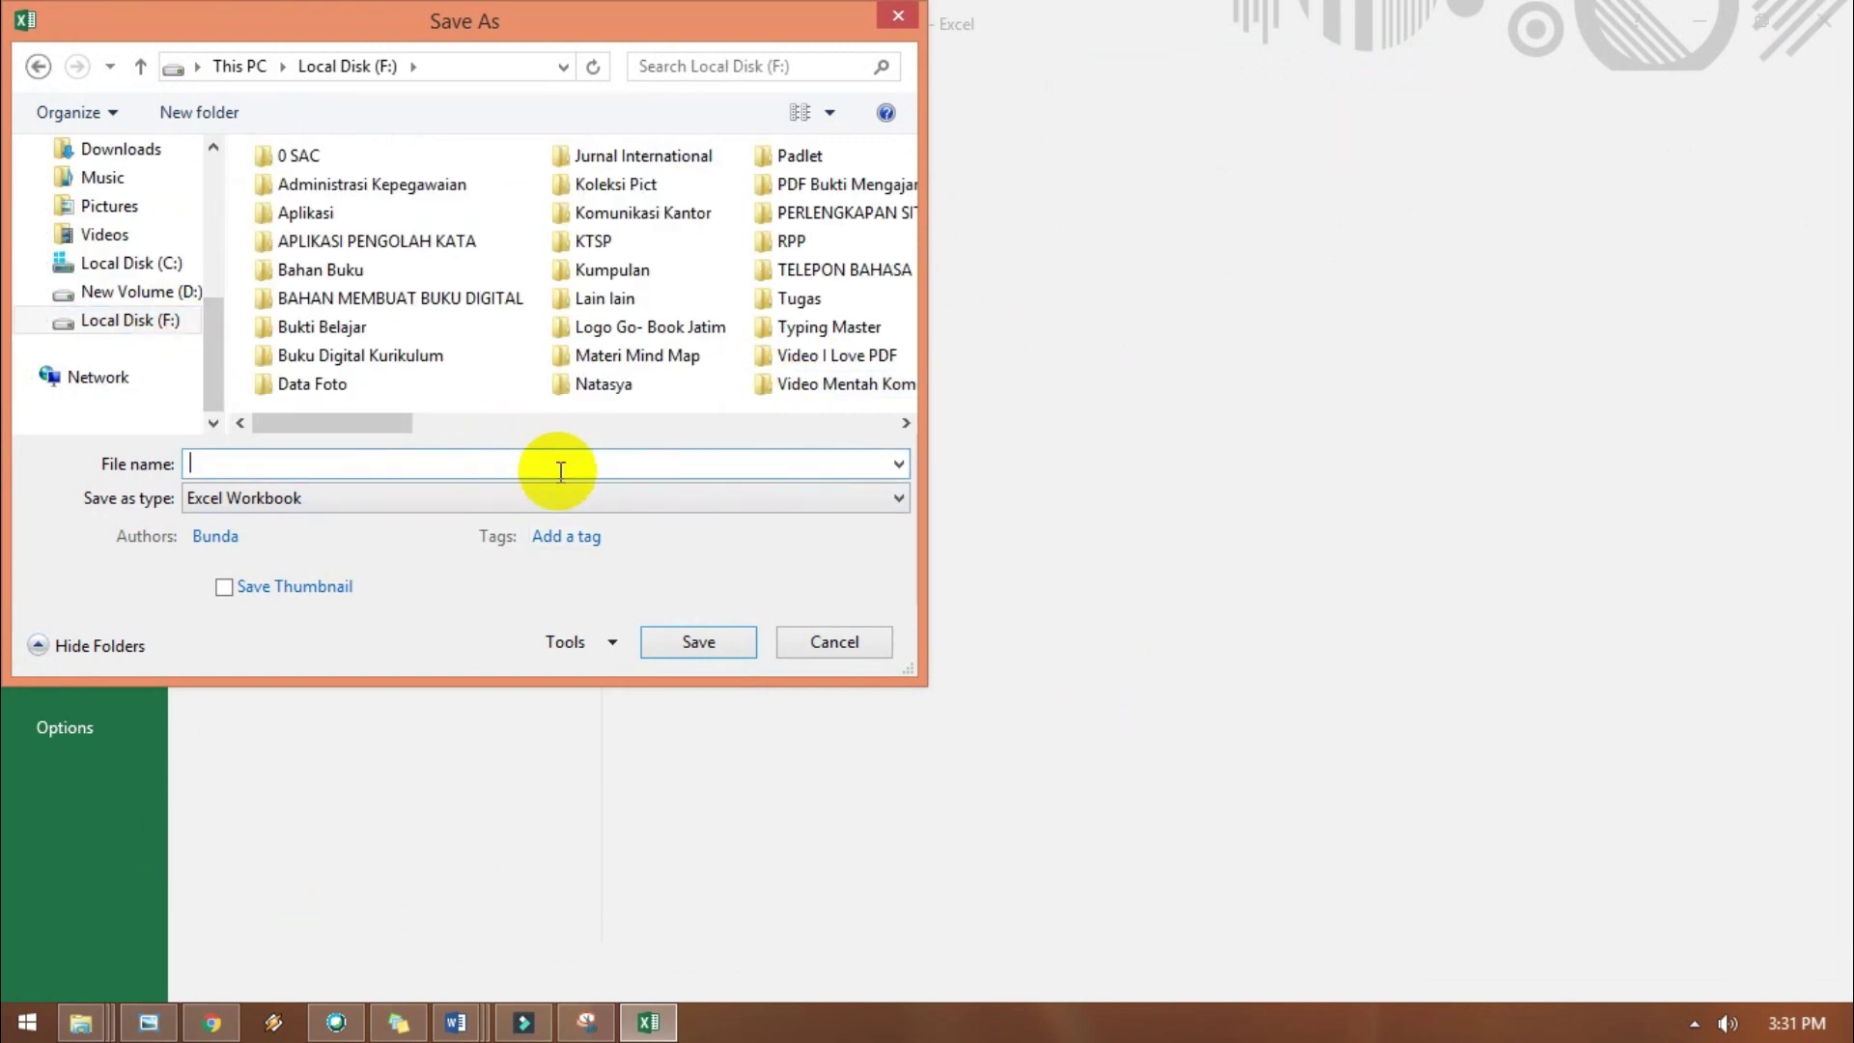
text(Data 1)
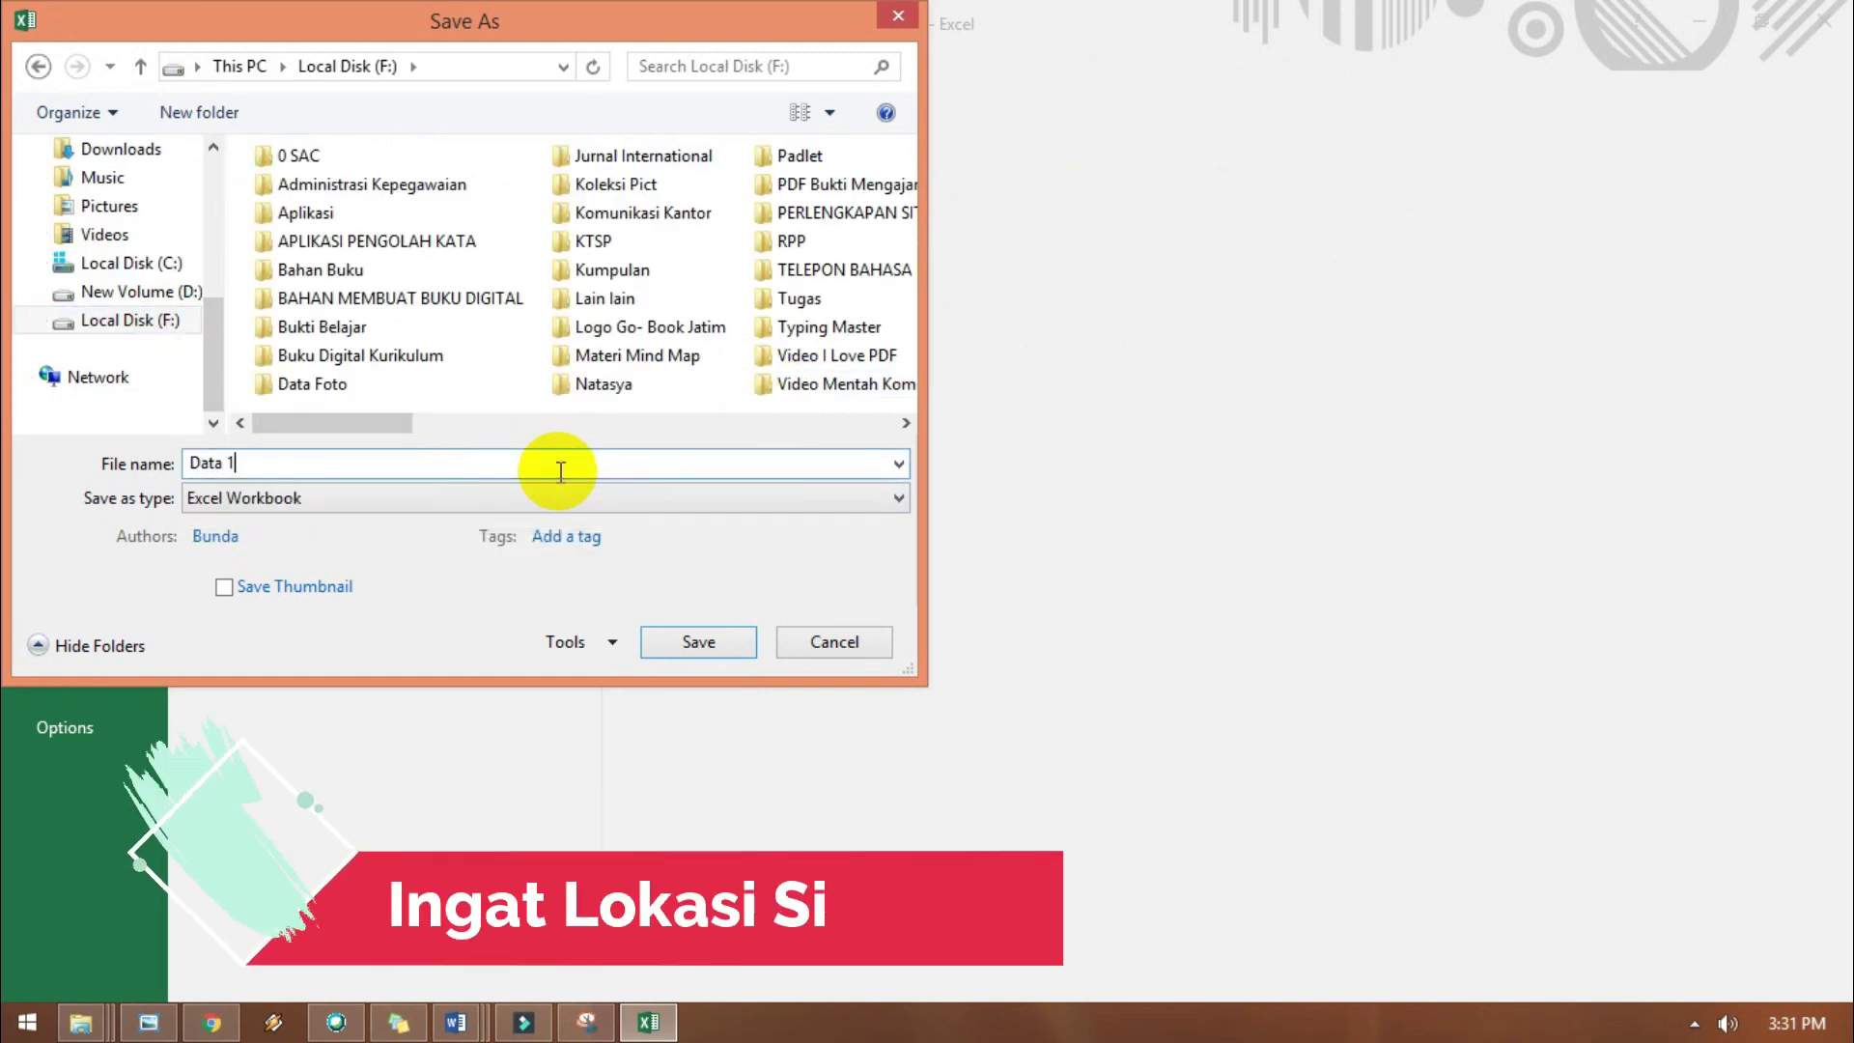
click(736, 647)
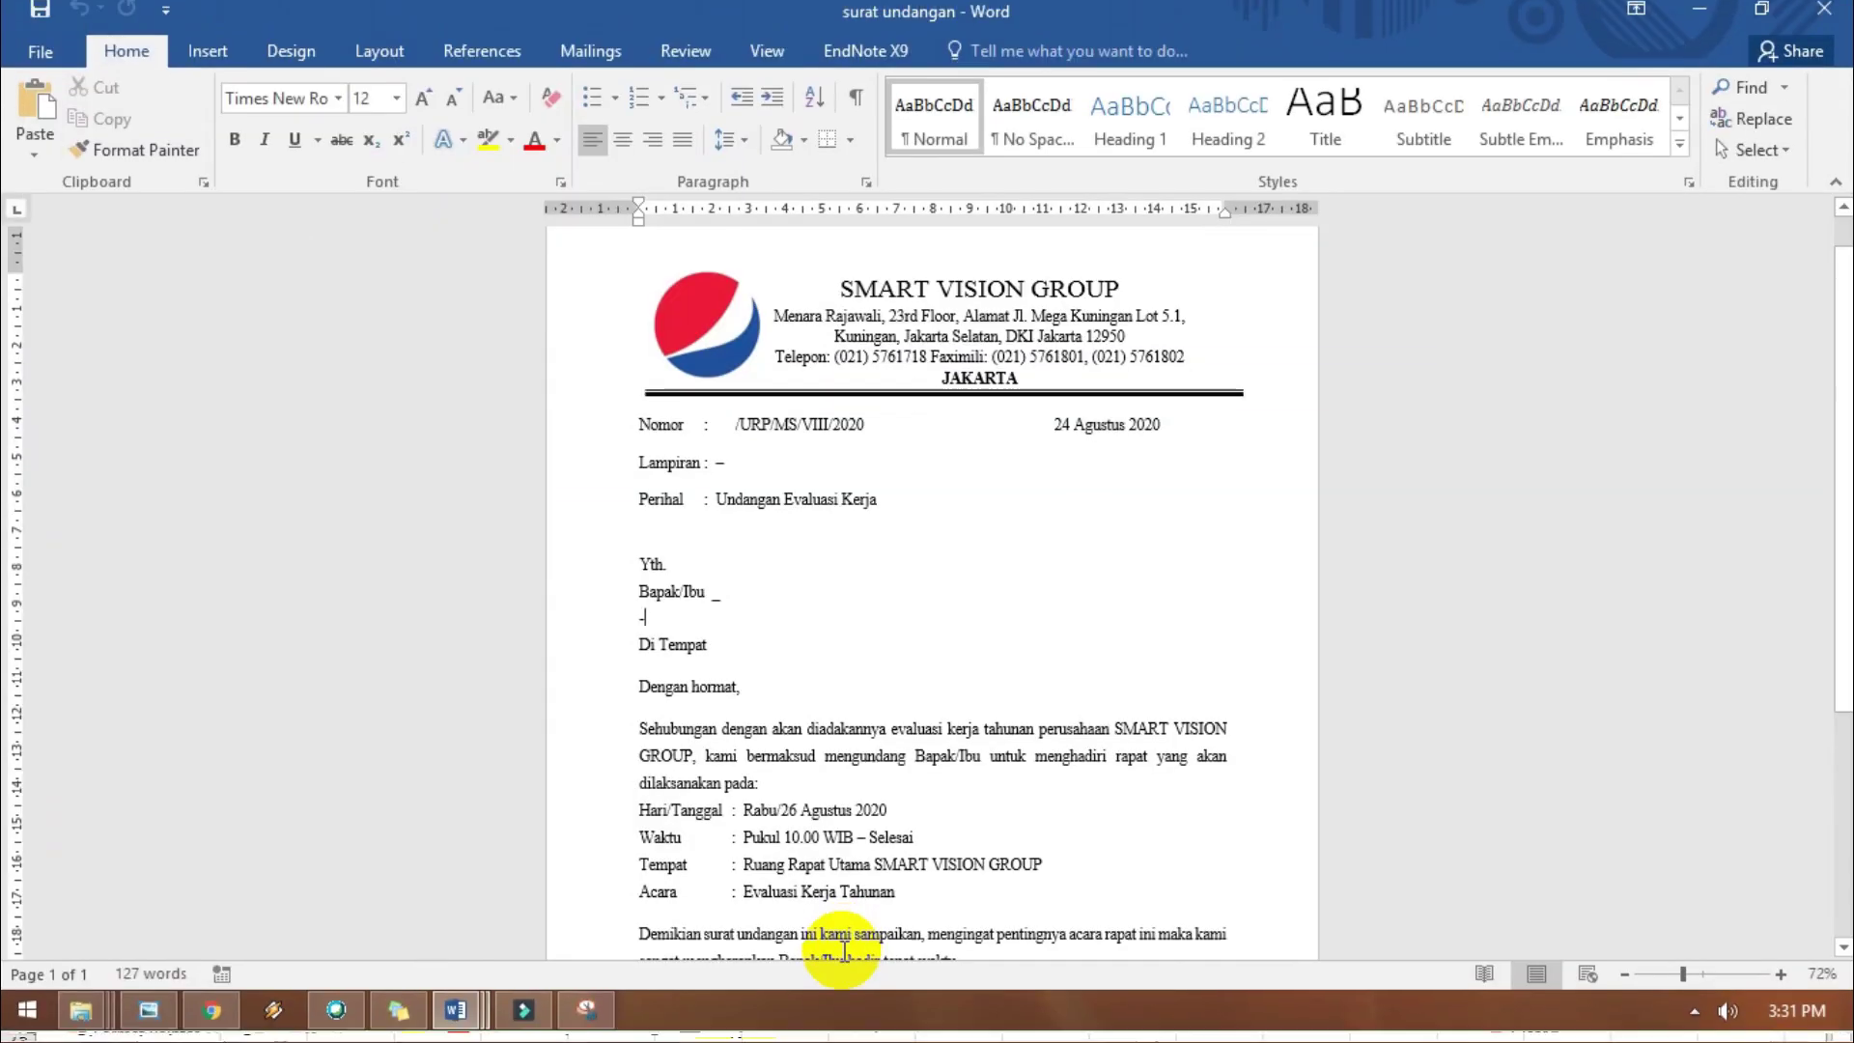
Type Bagian under Bapak/Ibu and start a mail merge for the letter.
text(Bagian)
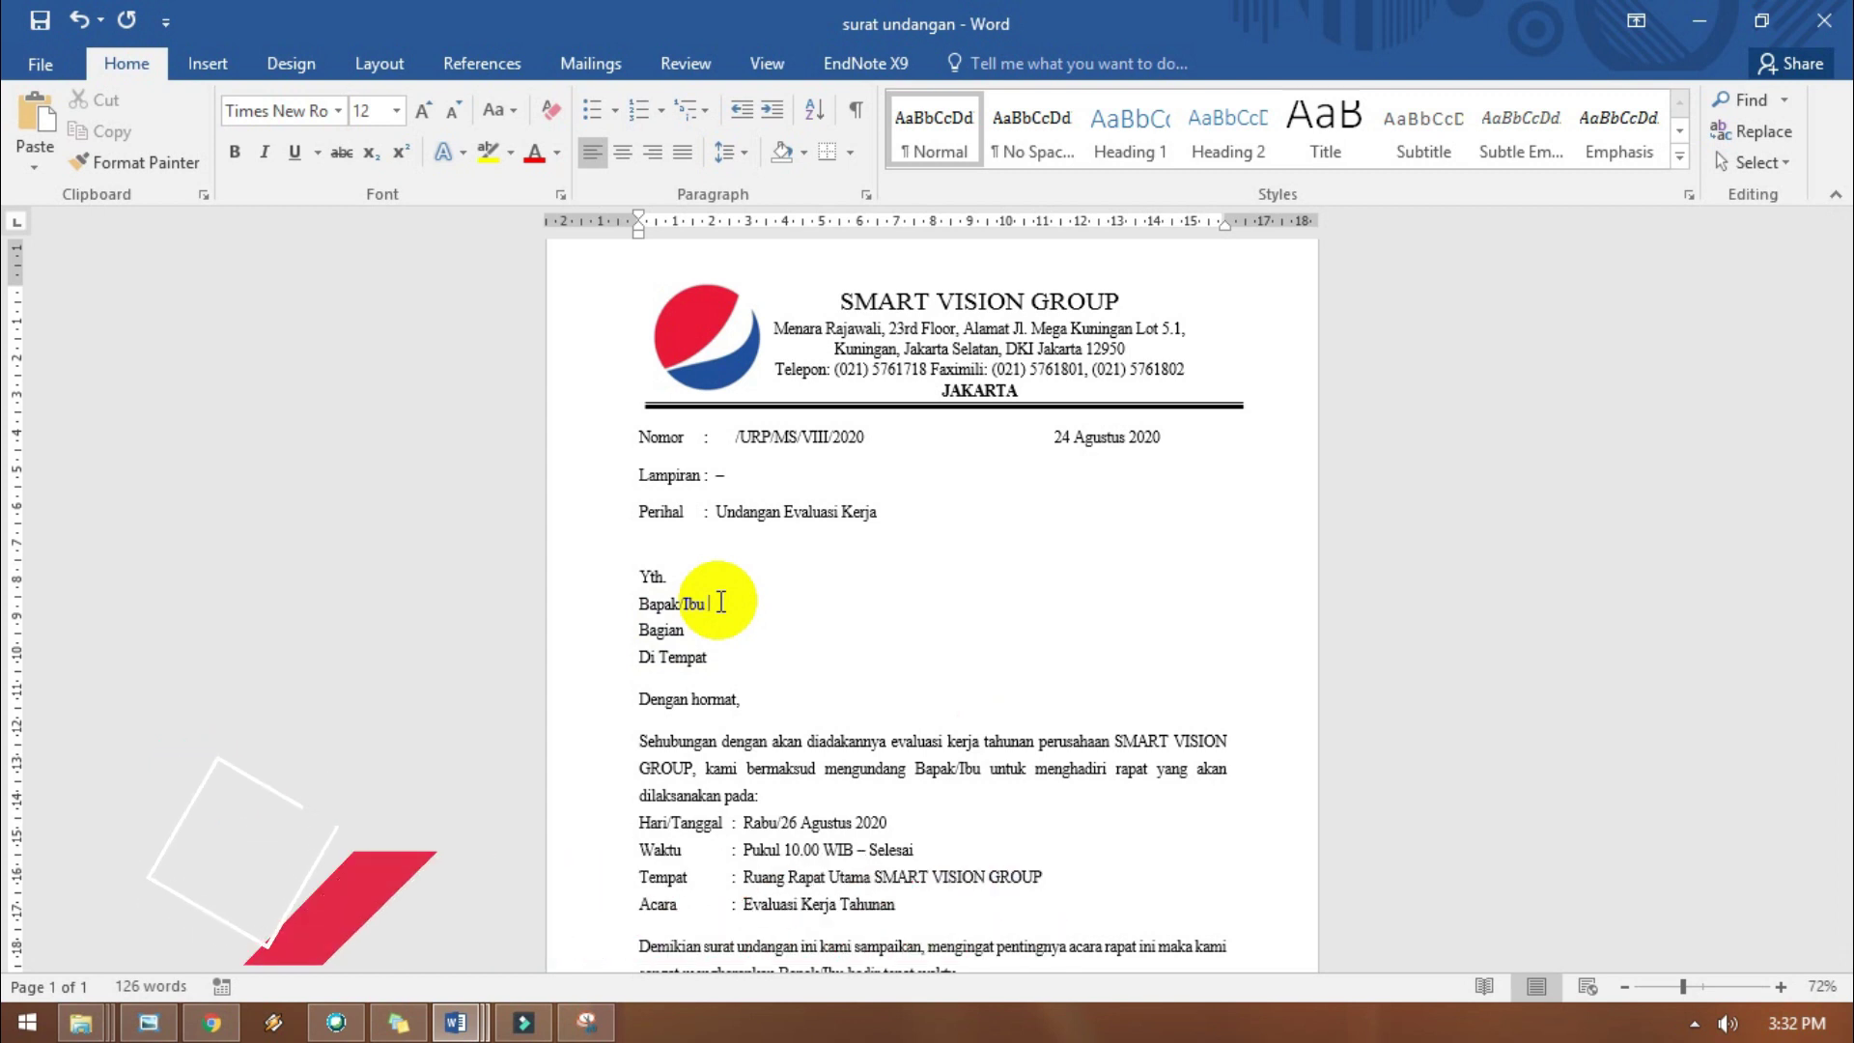
click(590, 64)
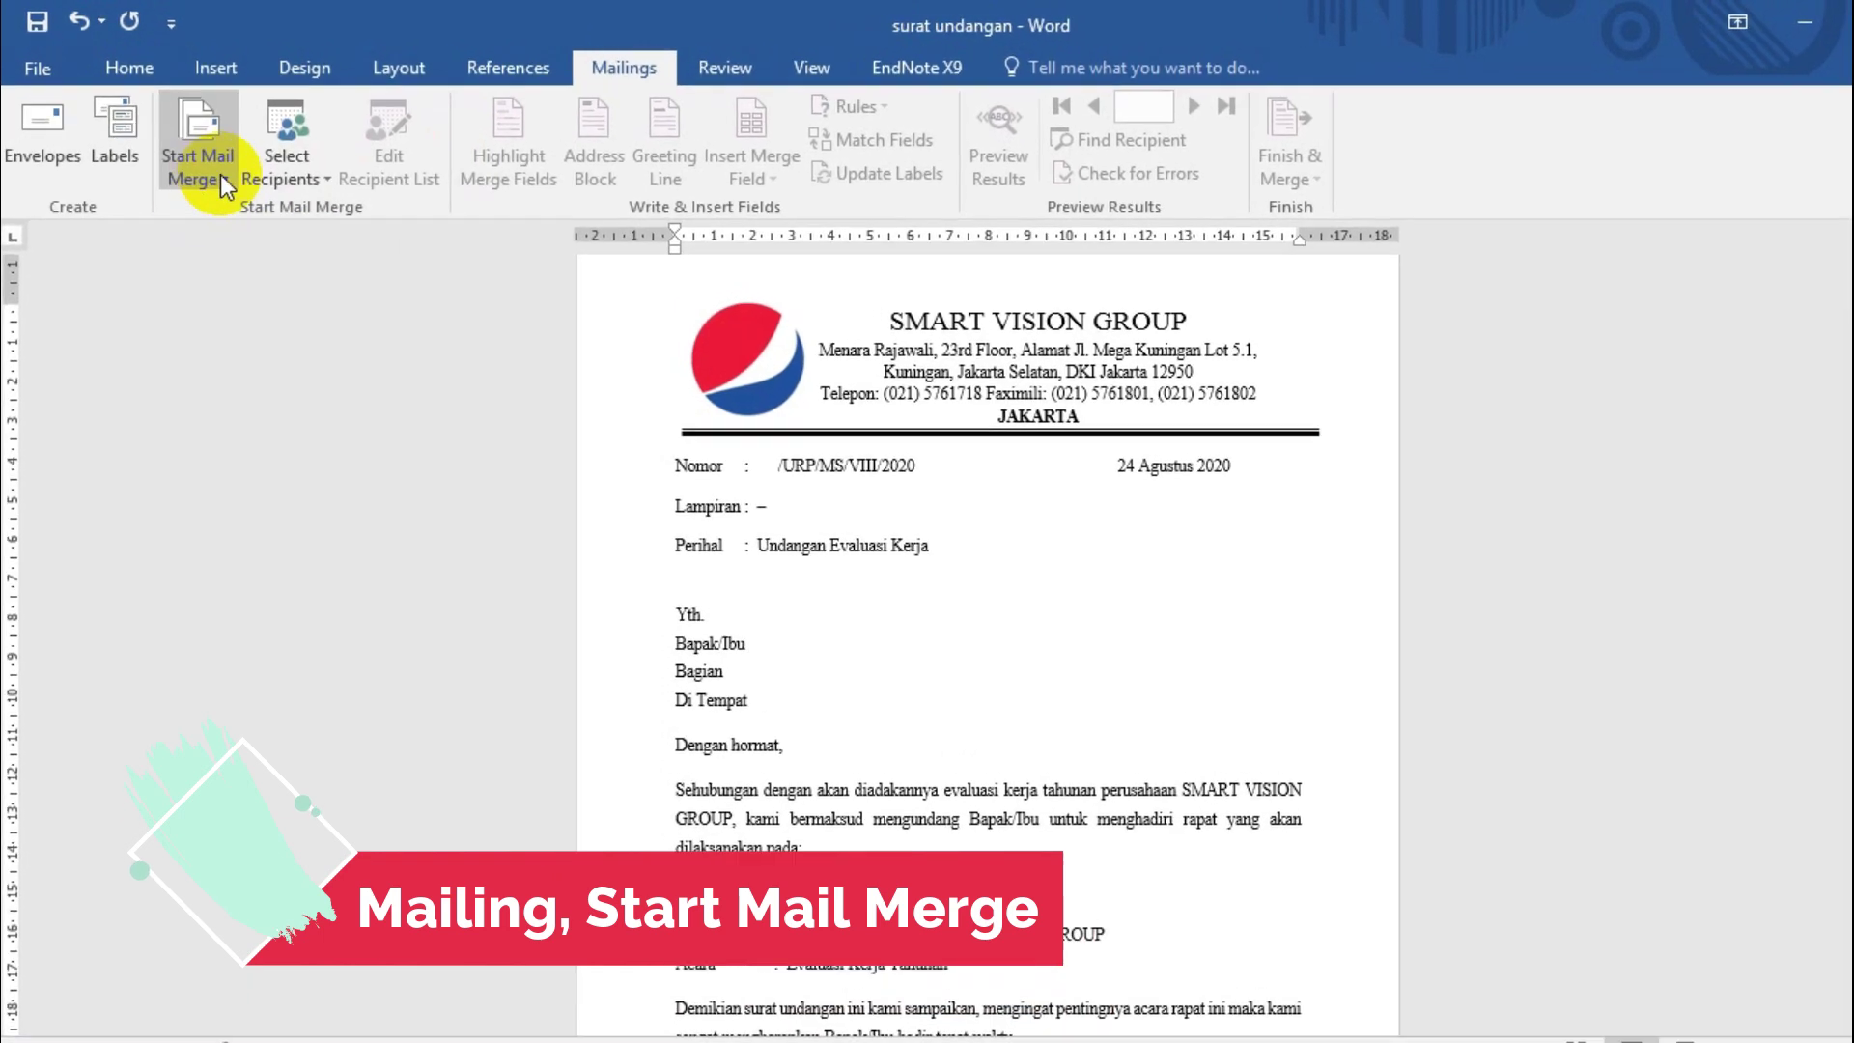
click(220, 174)
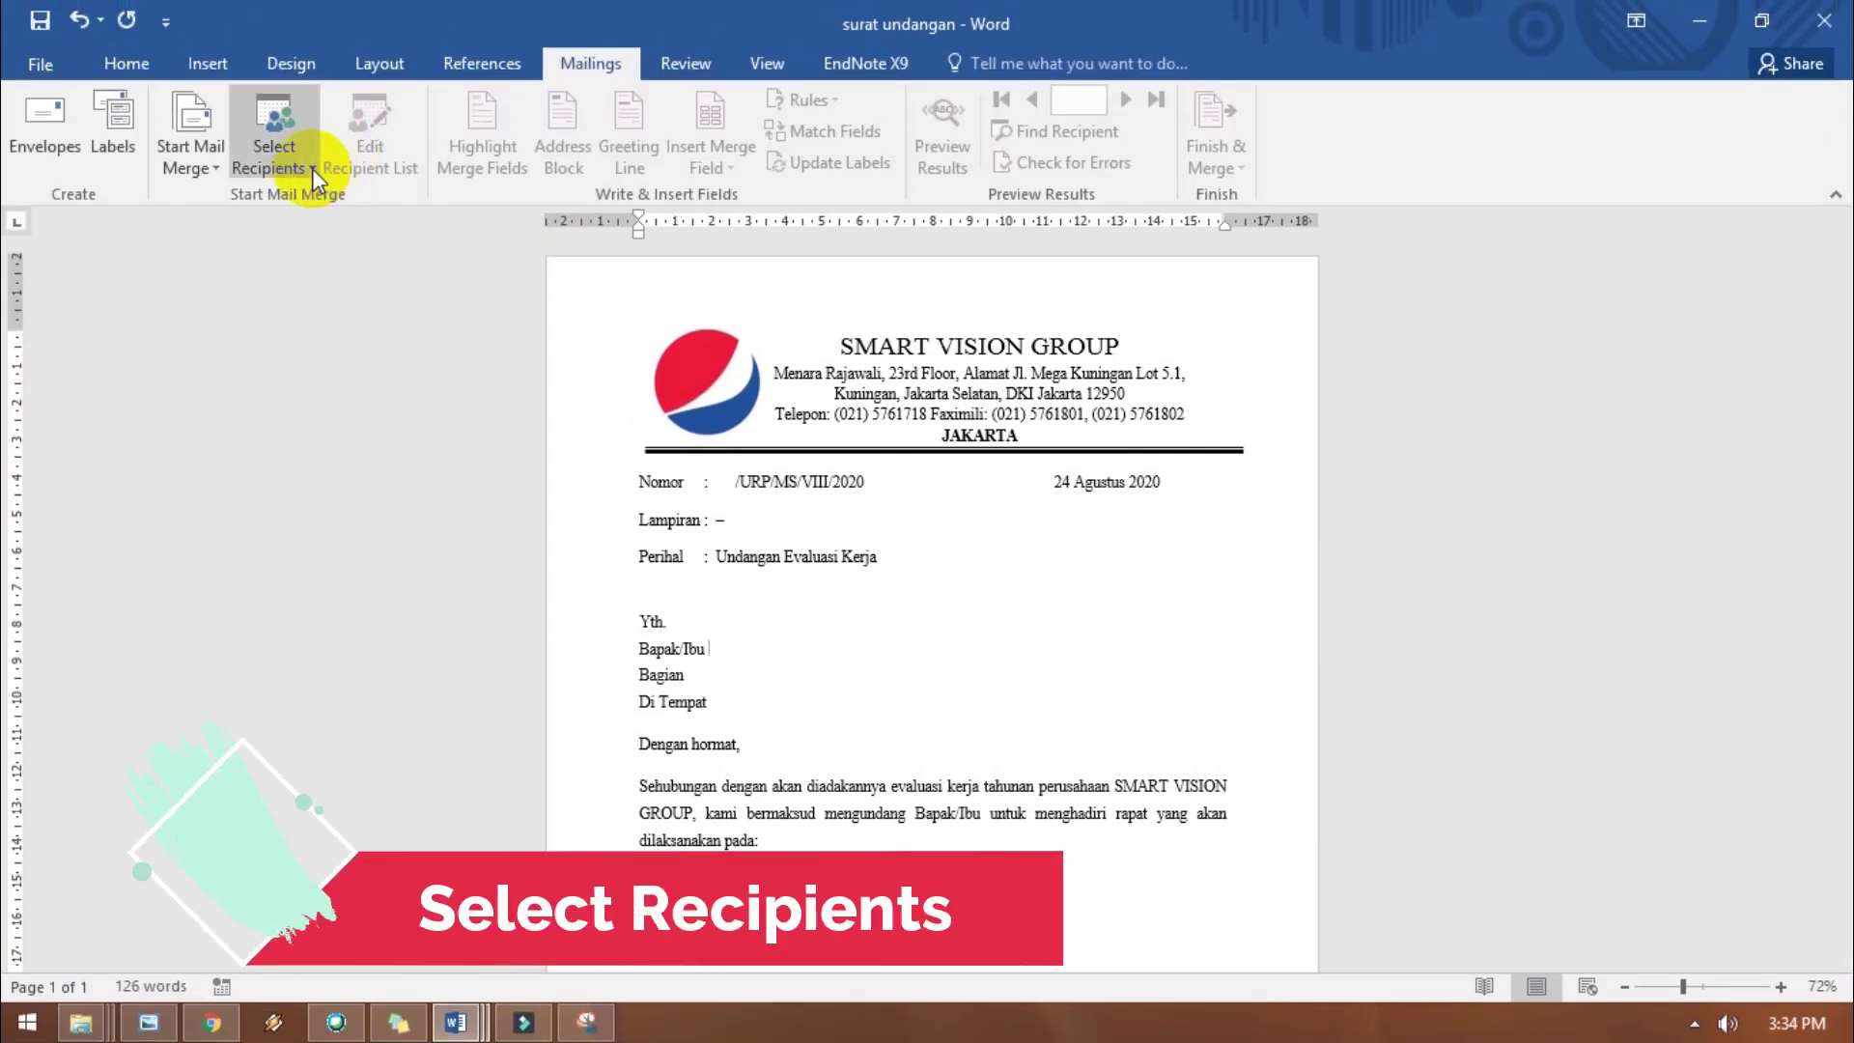
click(311, 168)
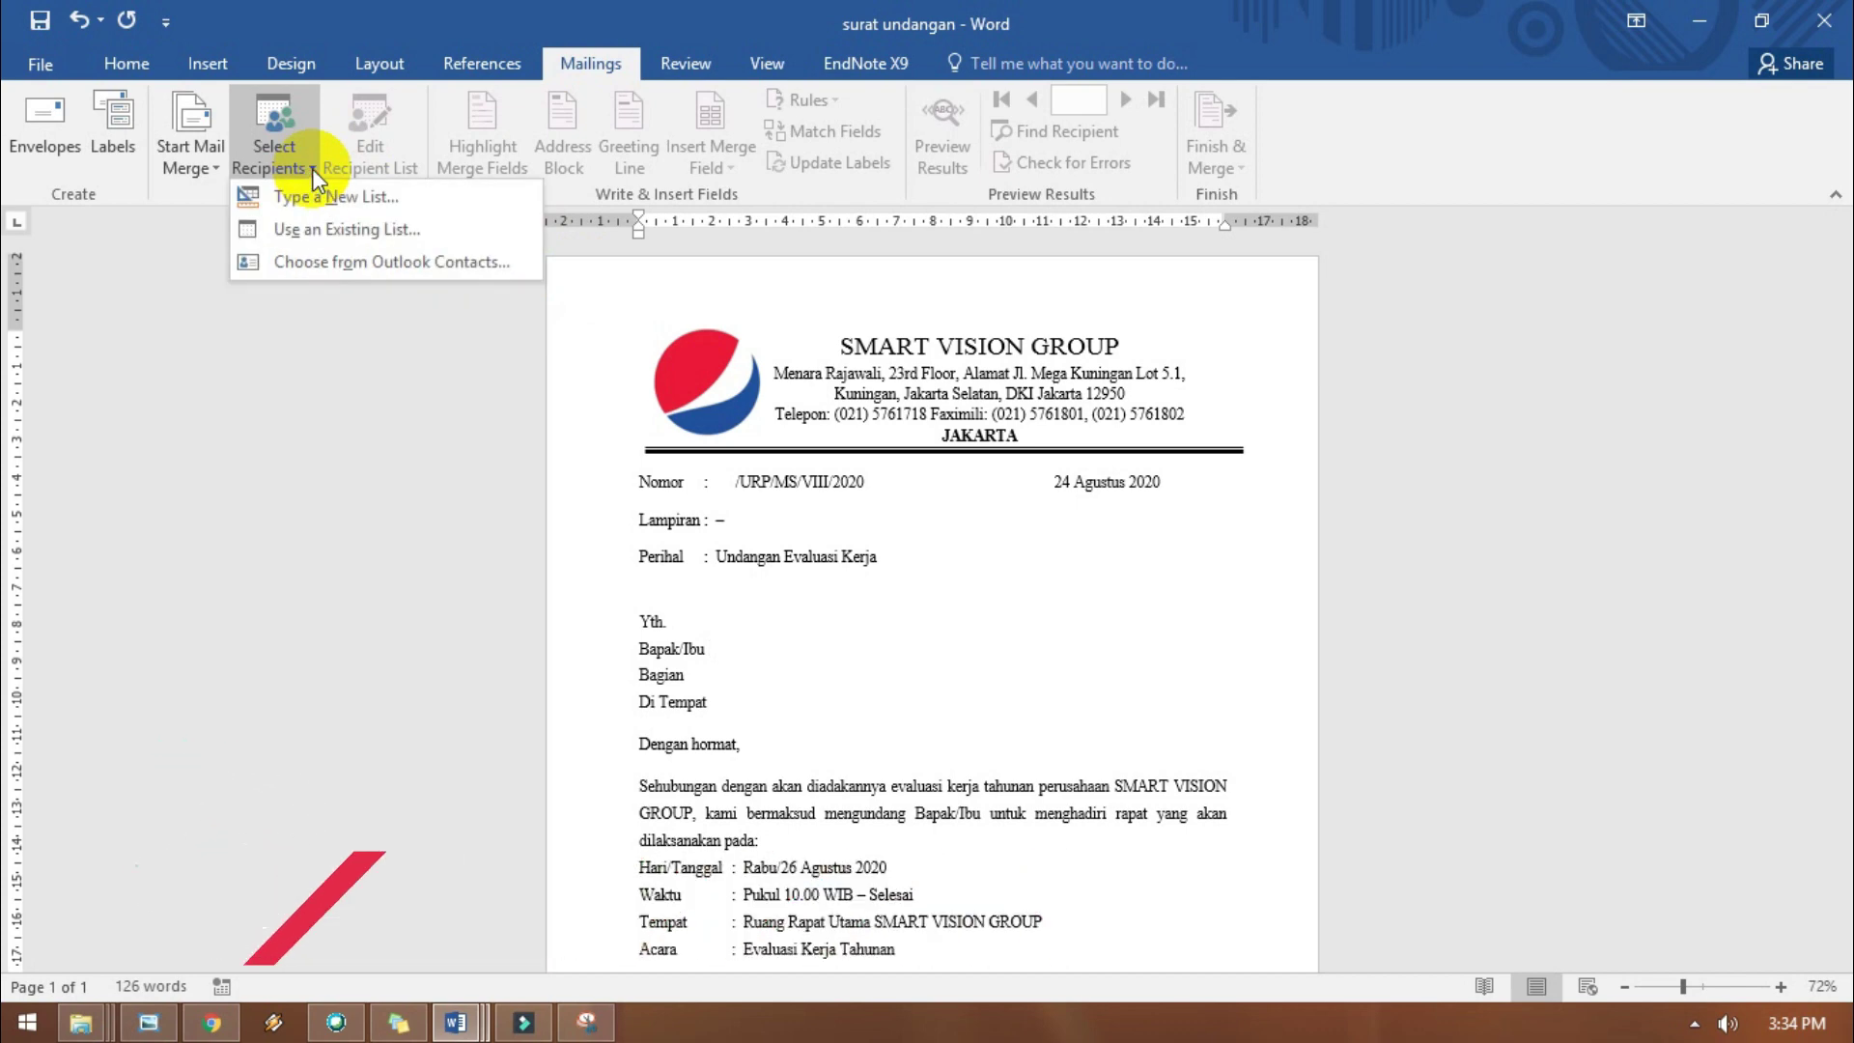
Use Sheet1$ of the Data 1 workbook on Local Disk (F:) as the recipient list.
click(329, 232)
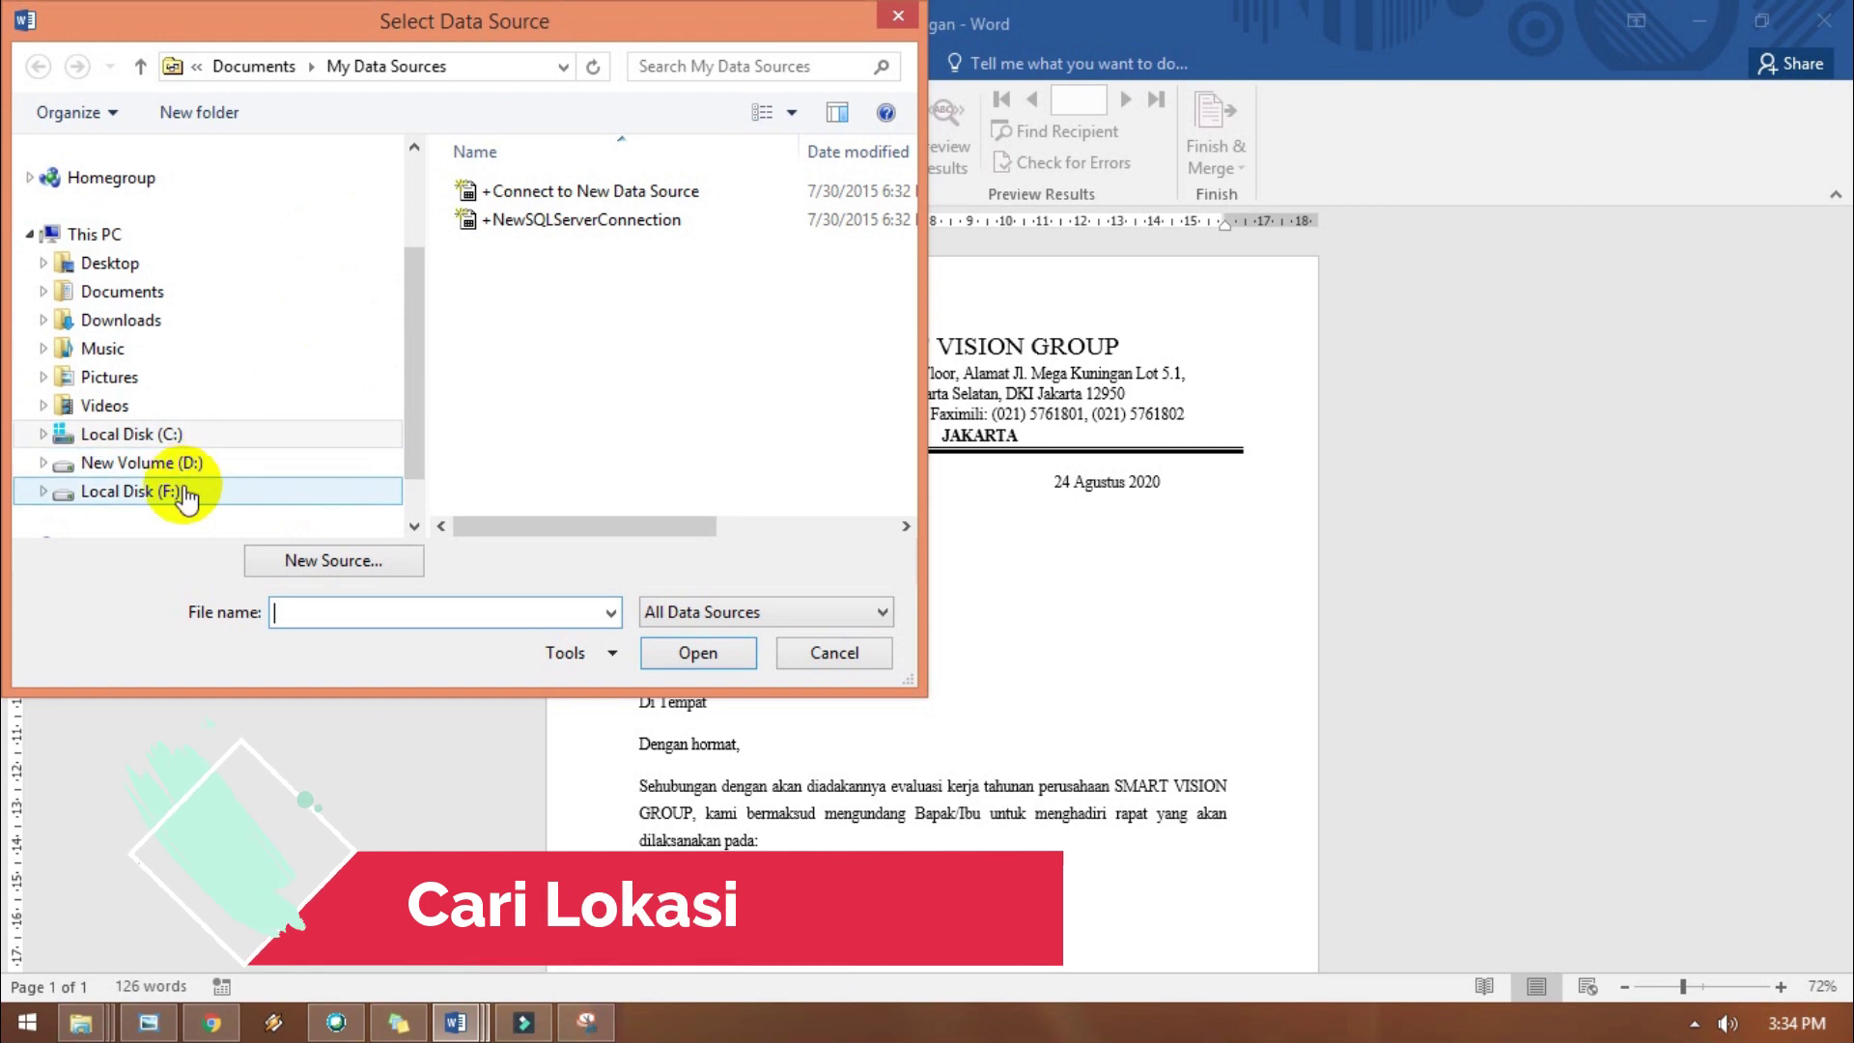
click(187, 494)
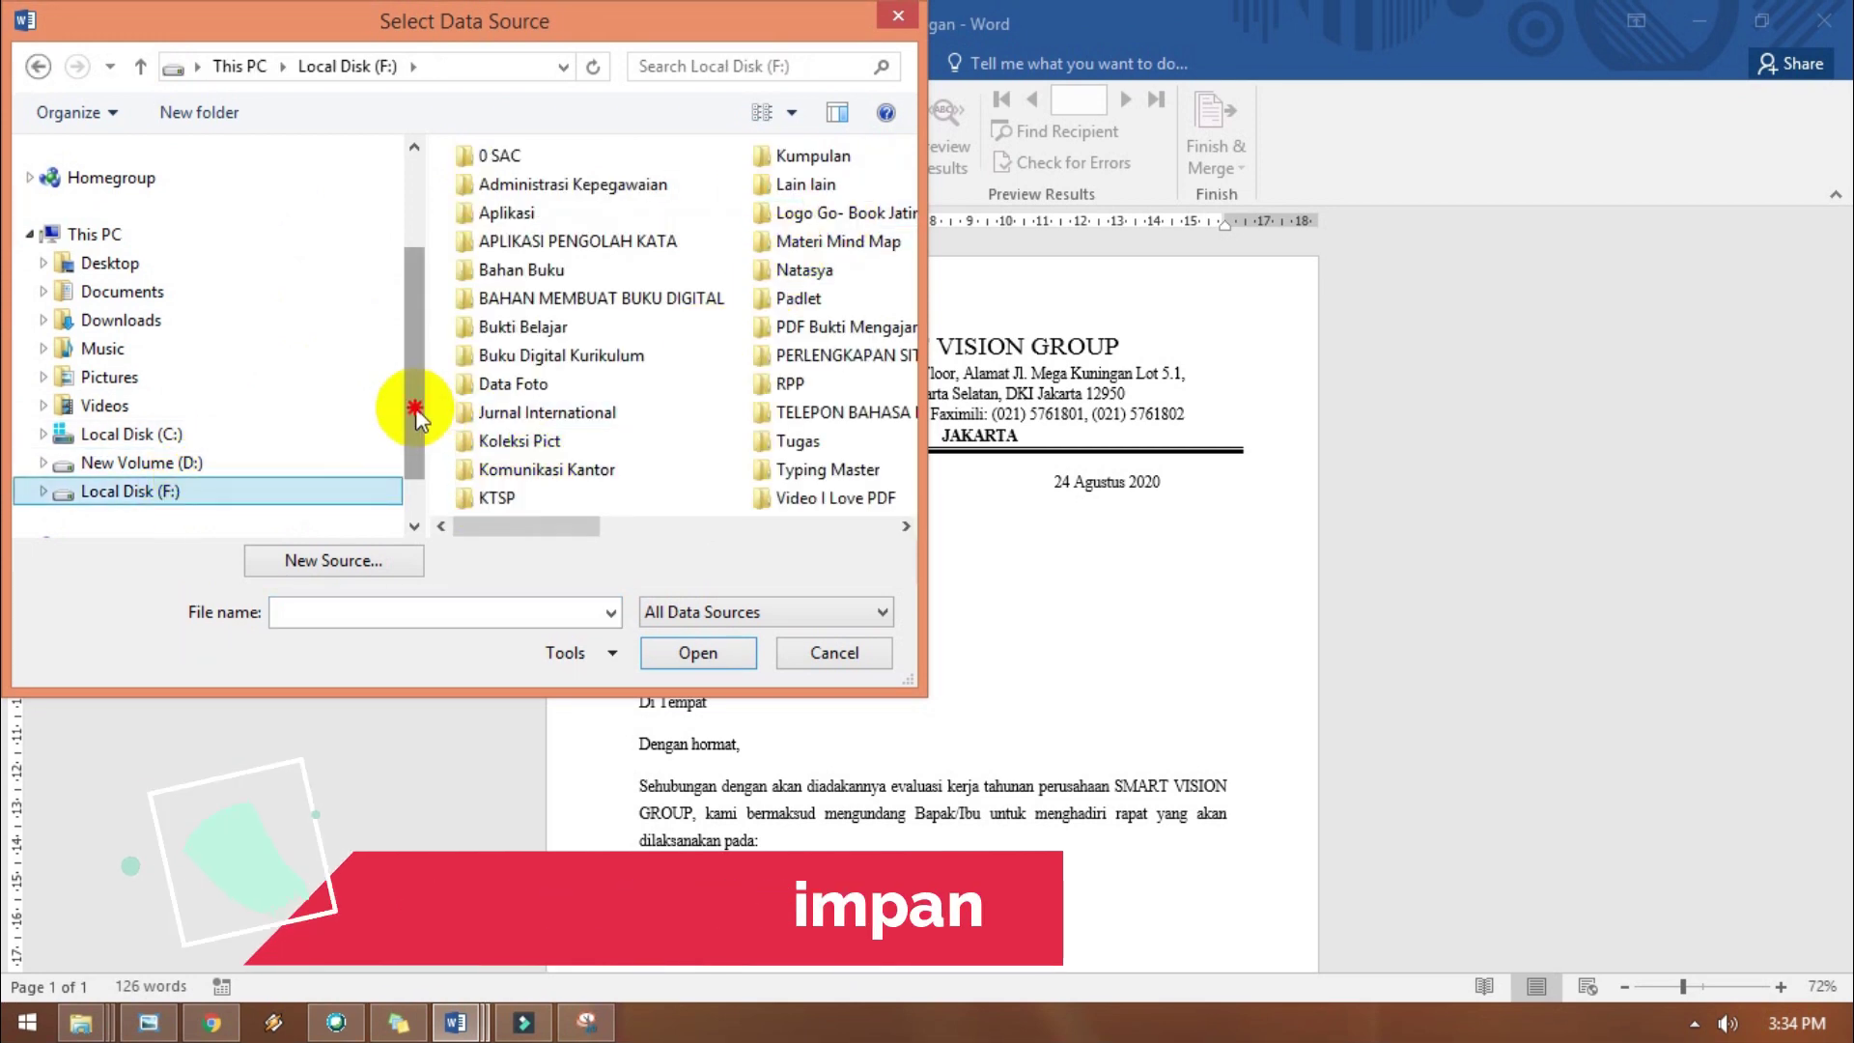
drag(415, 408, 415, 445)
scroll(539, 287, down, 5)
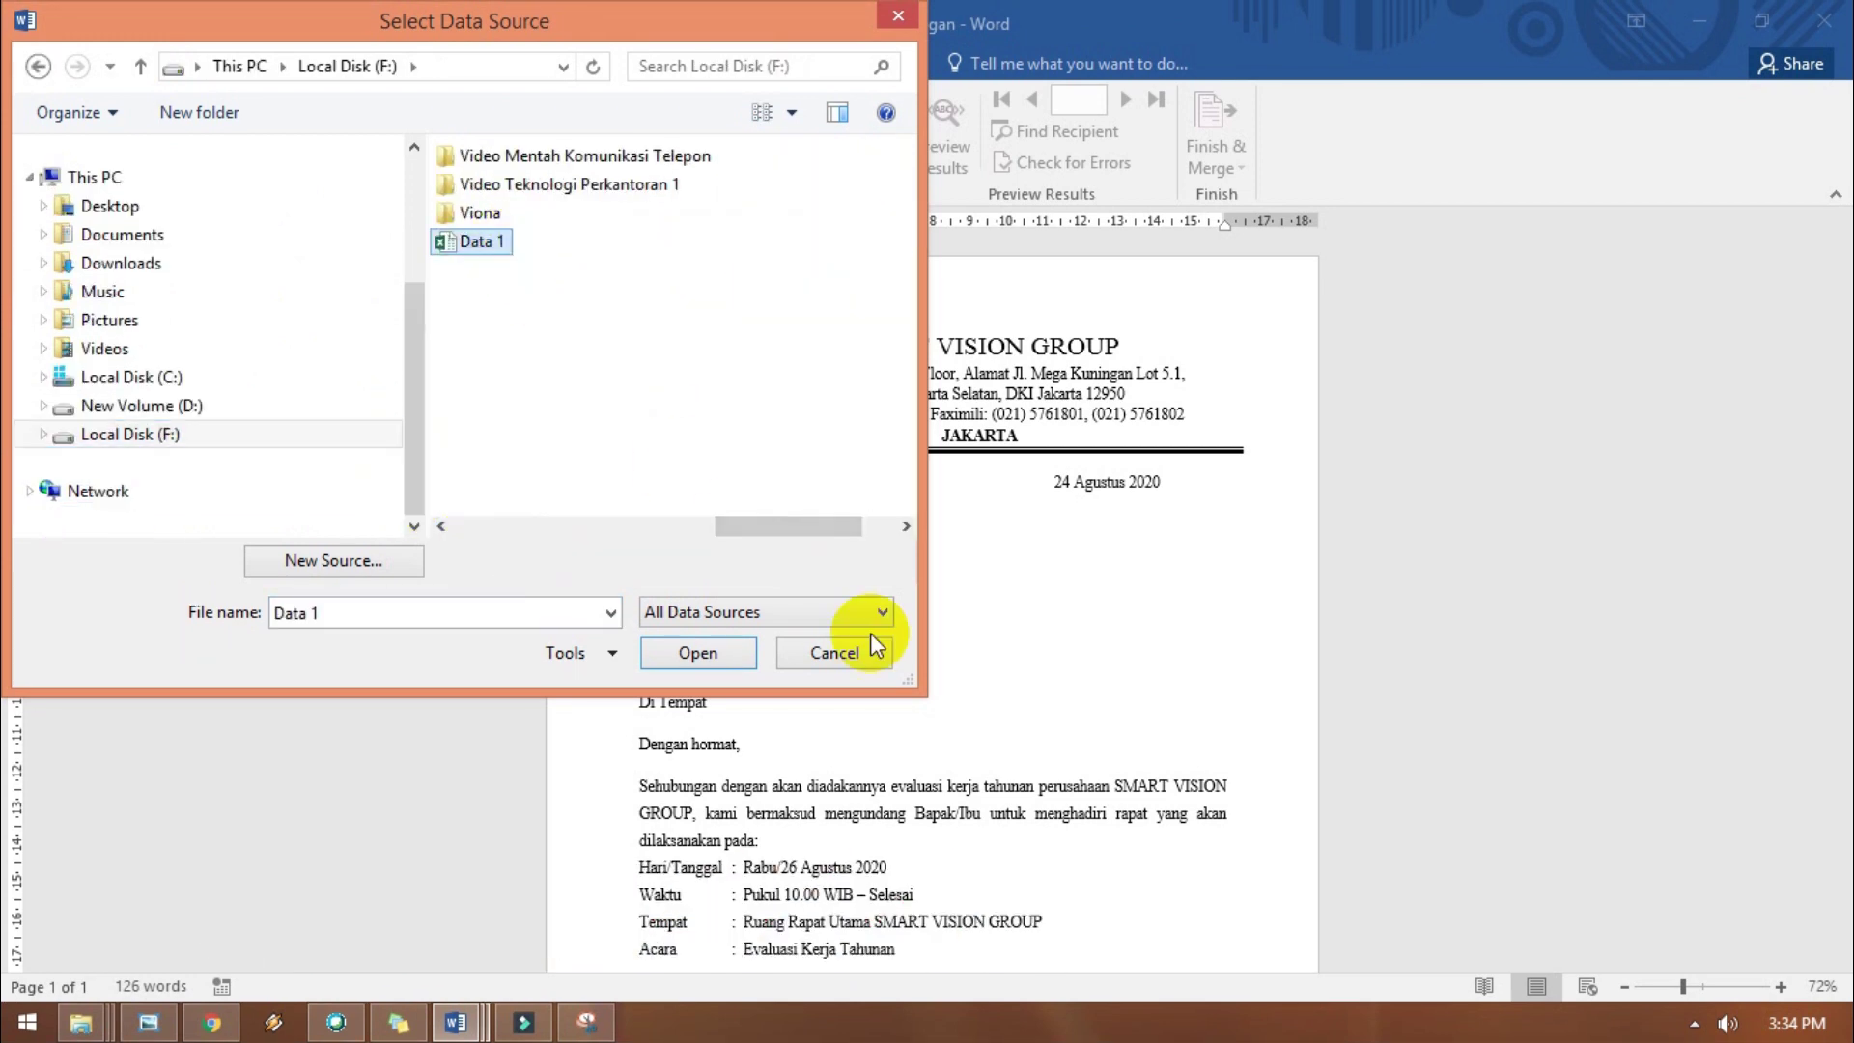
click(695, 652)
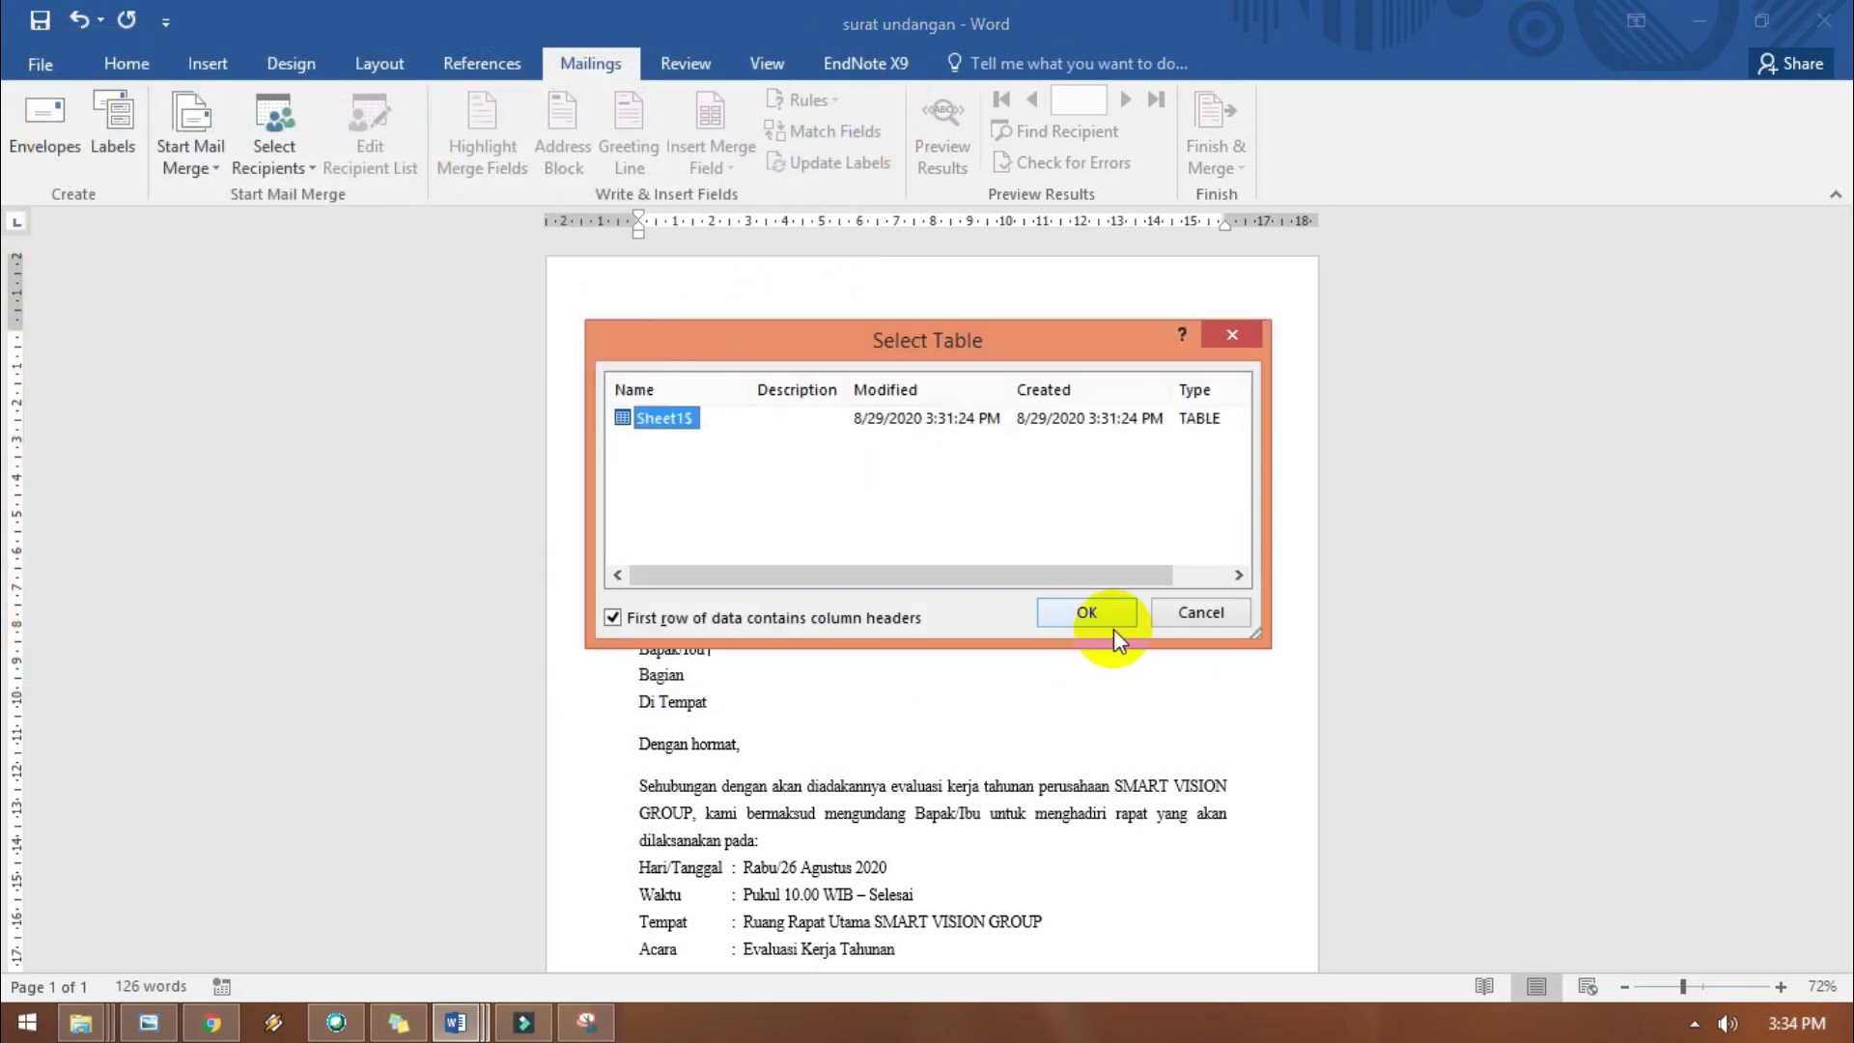
click(1117, 613)
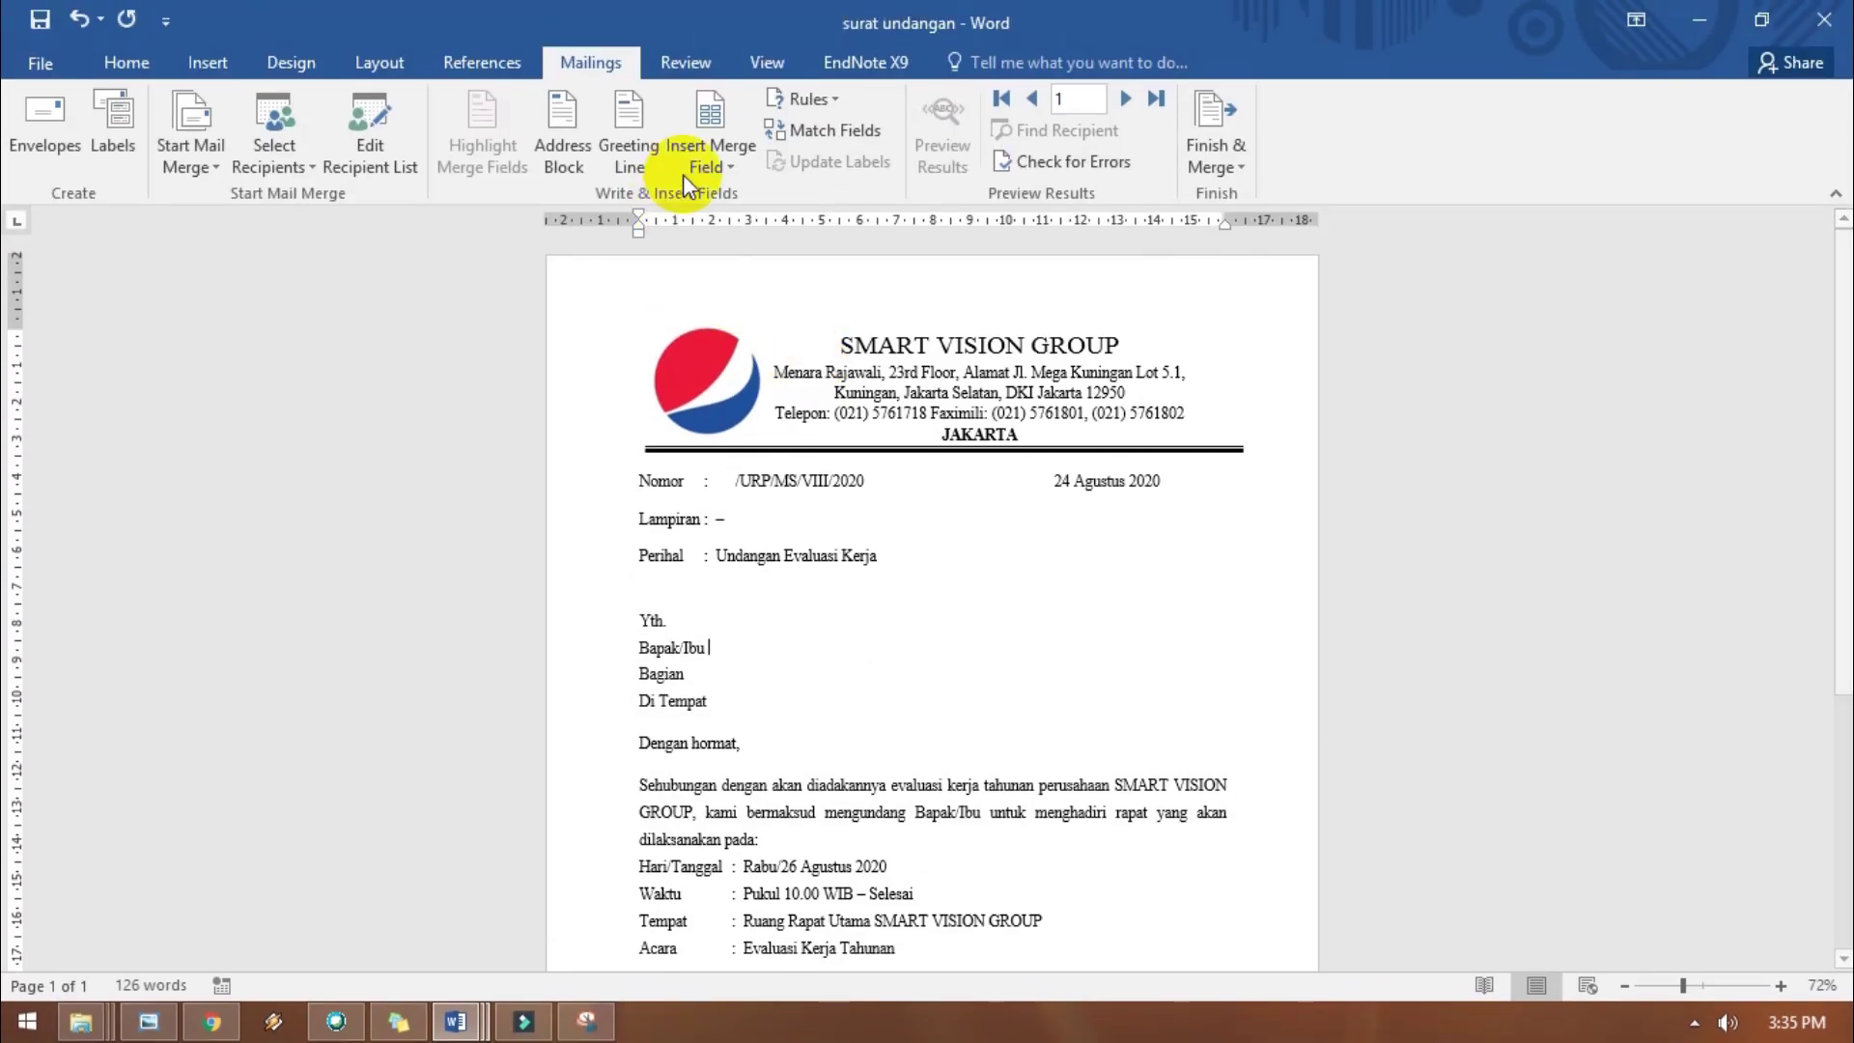
click(730, 170)
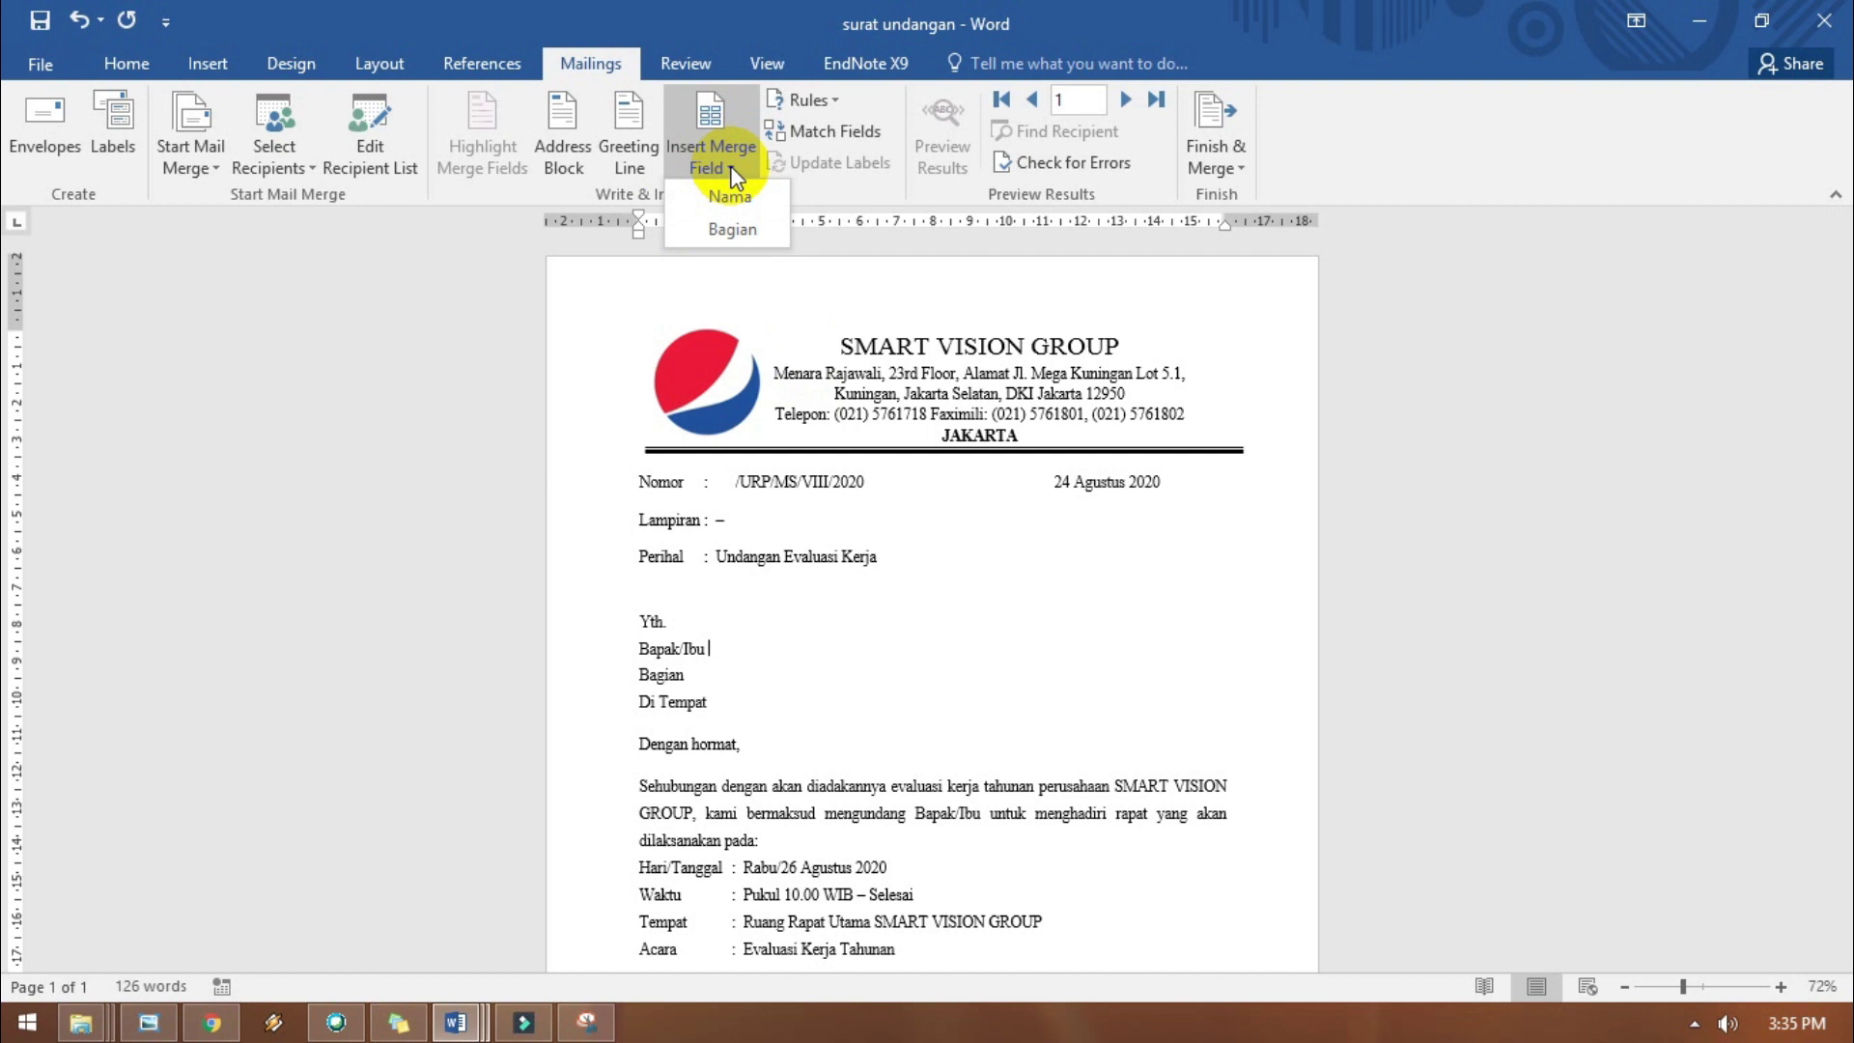
Insert the «Nama» field after Bapak/Ibu and the «Bagian» field after Bagian.
click(736, 642)
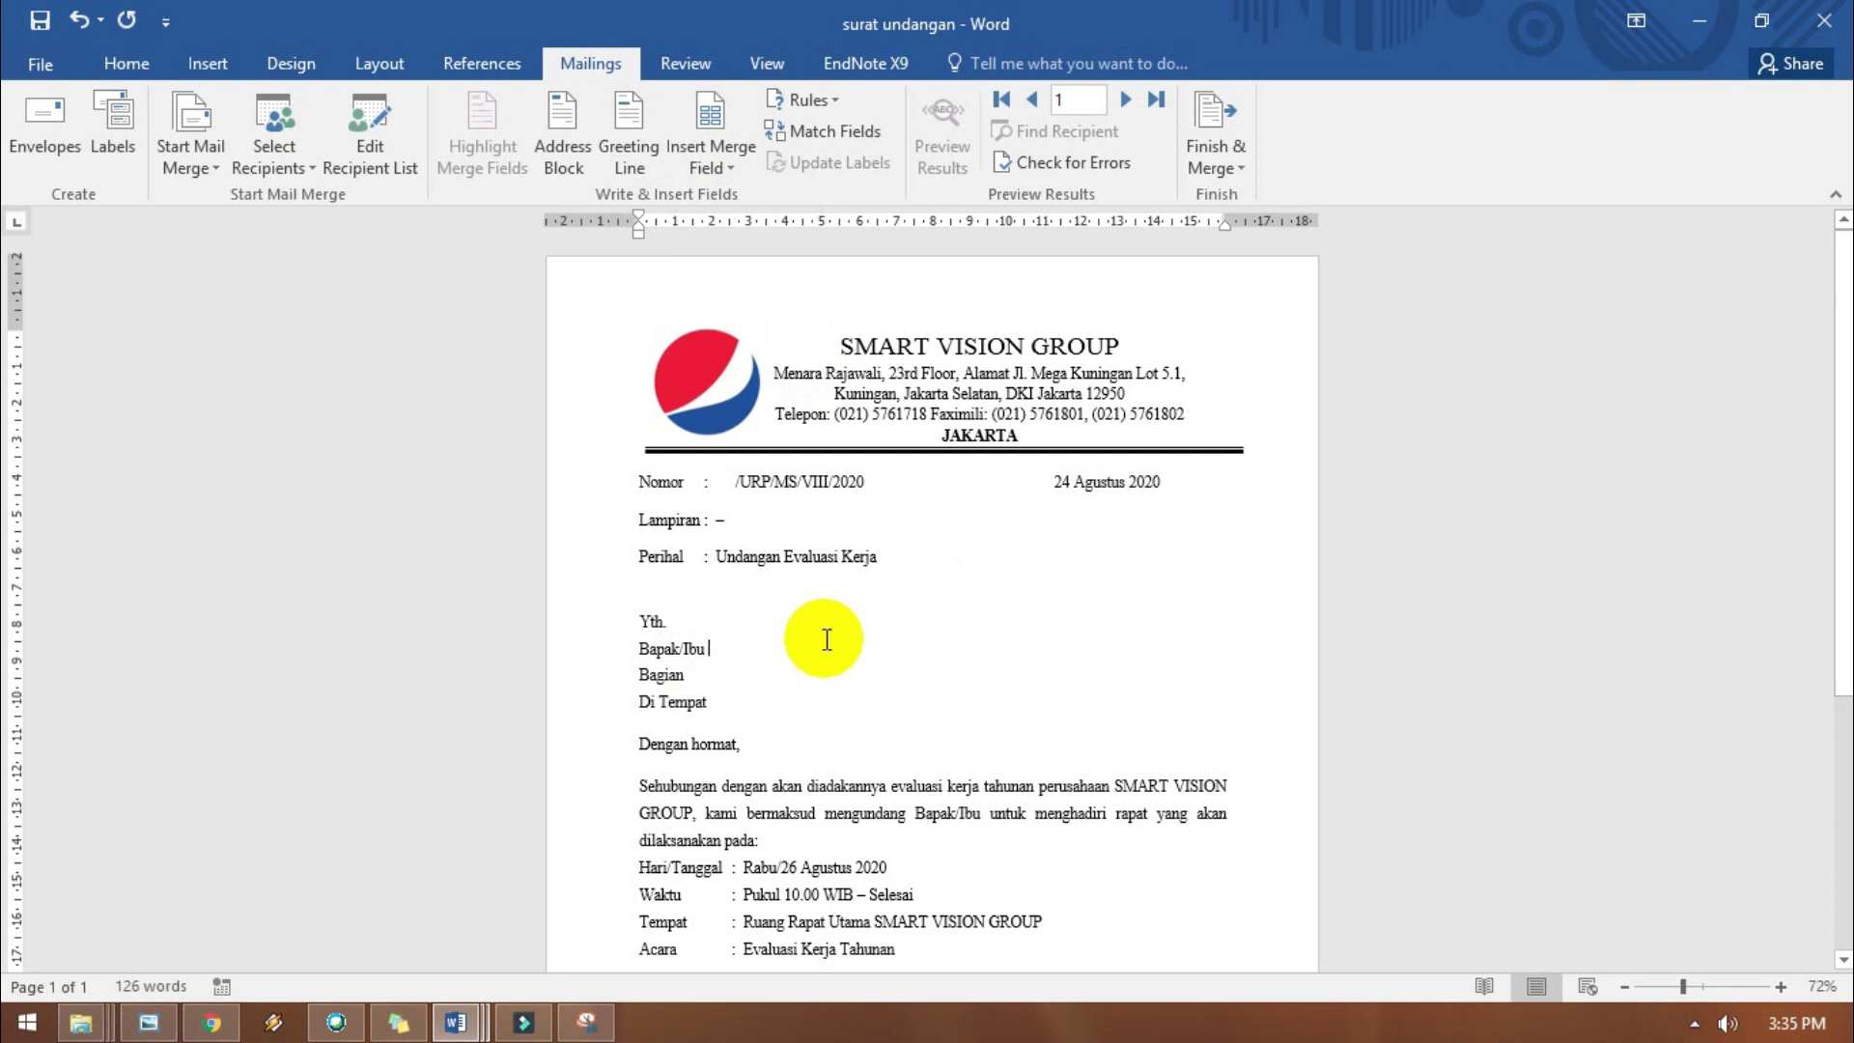
click(732, 166)
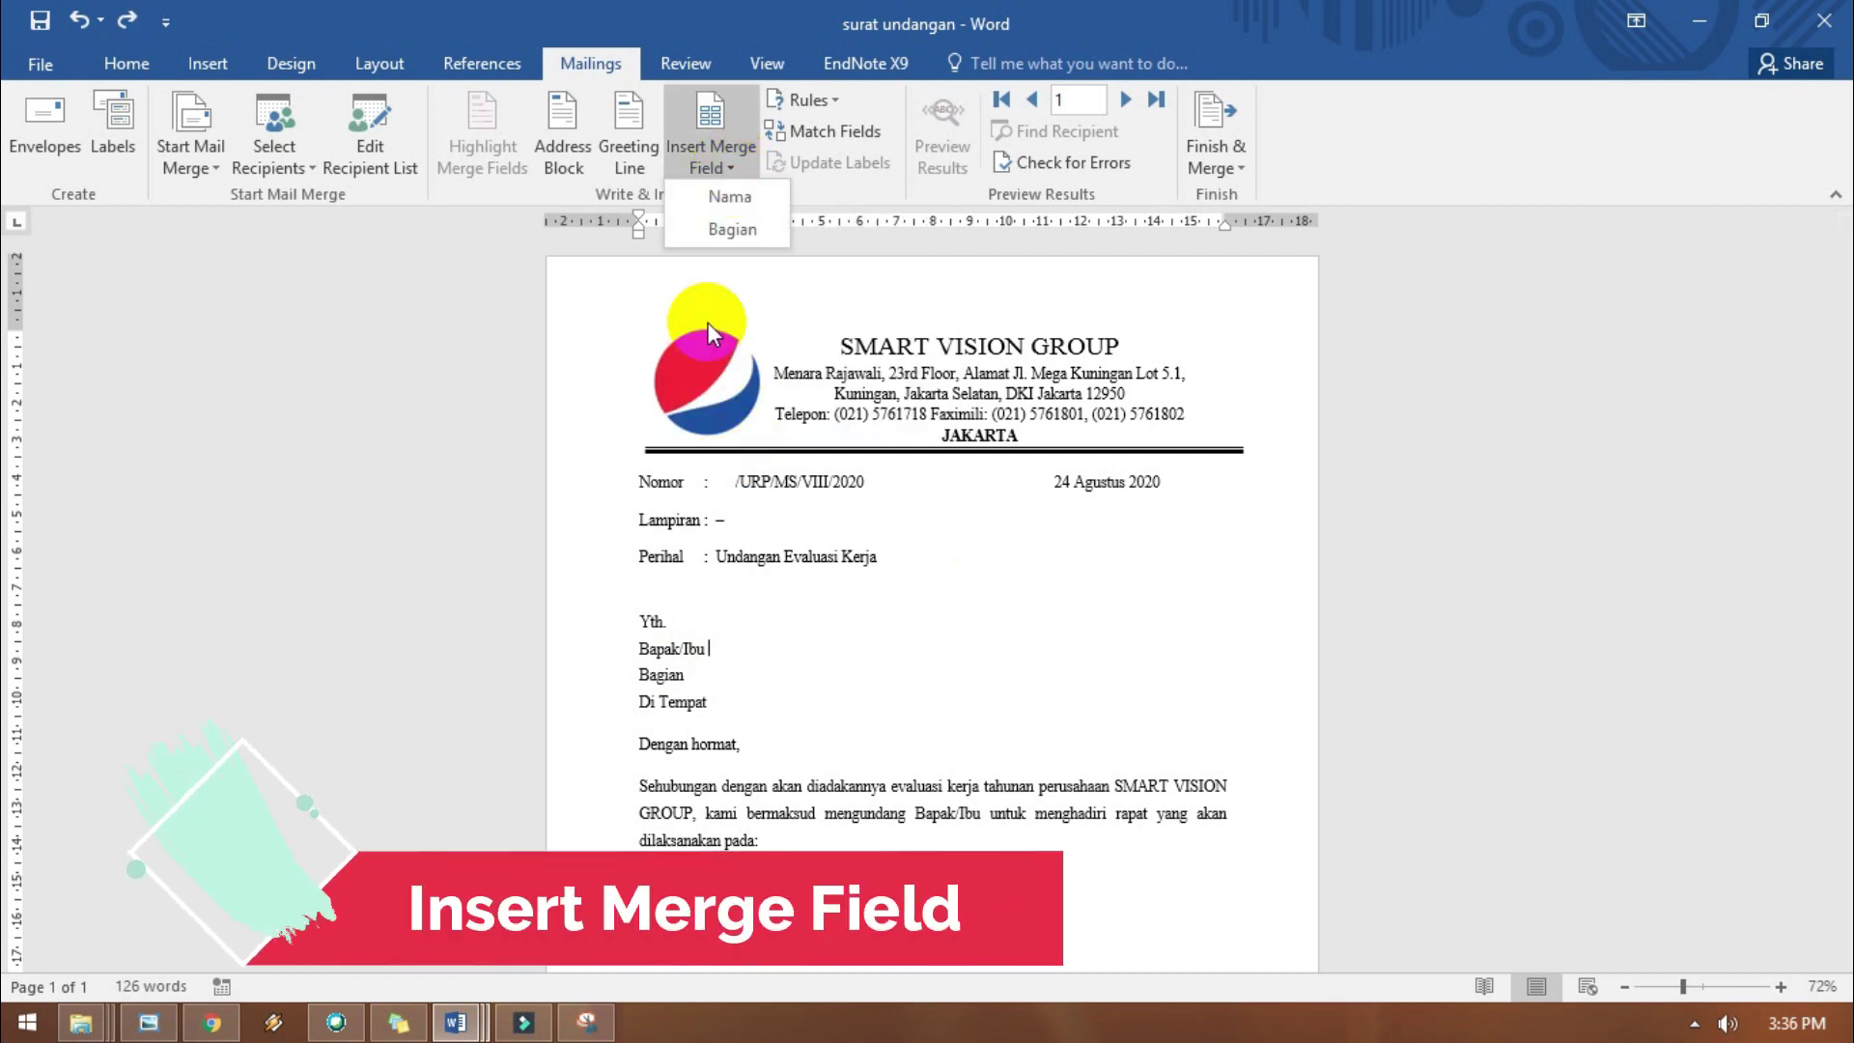
click(735, 199)
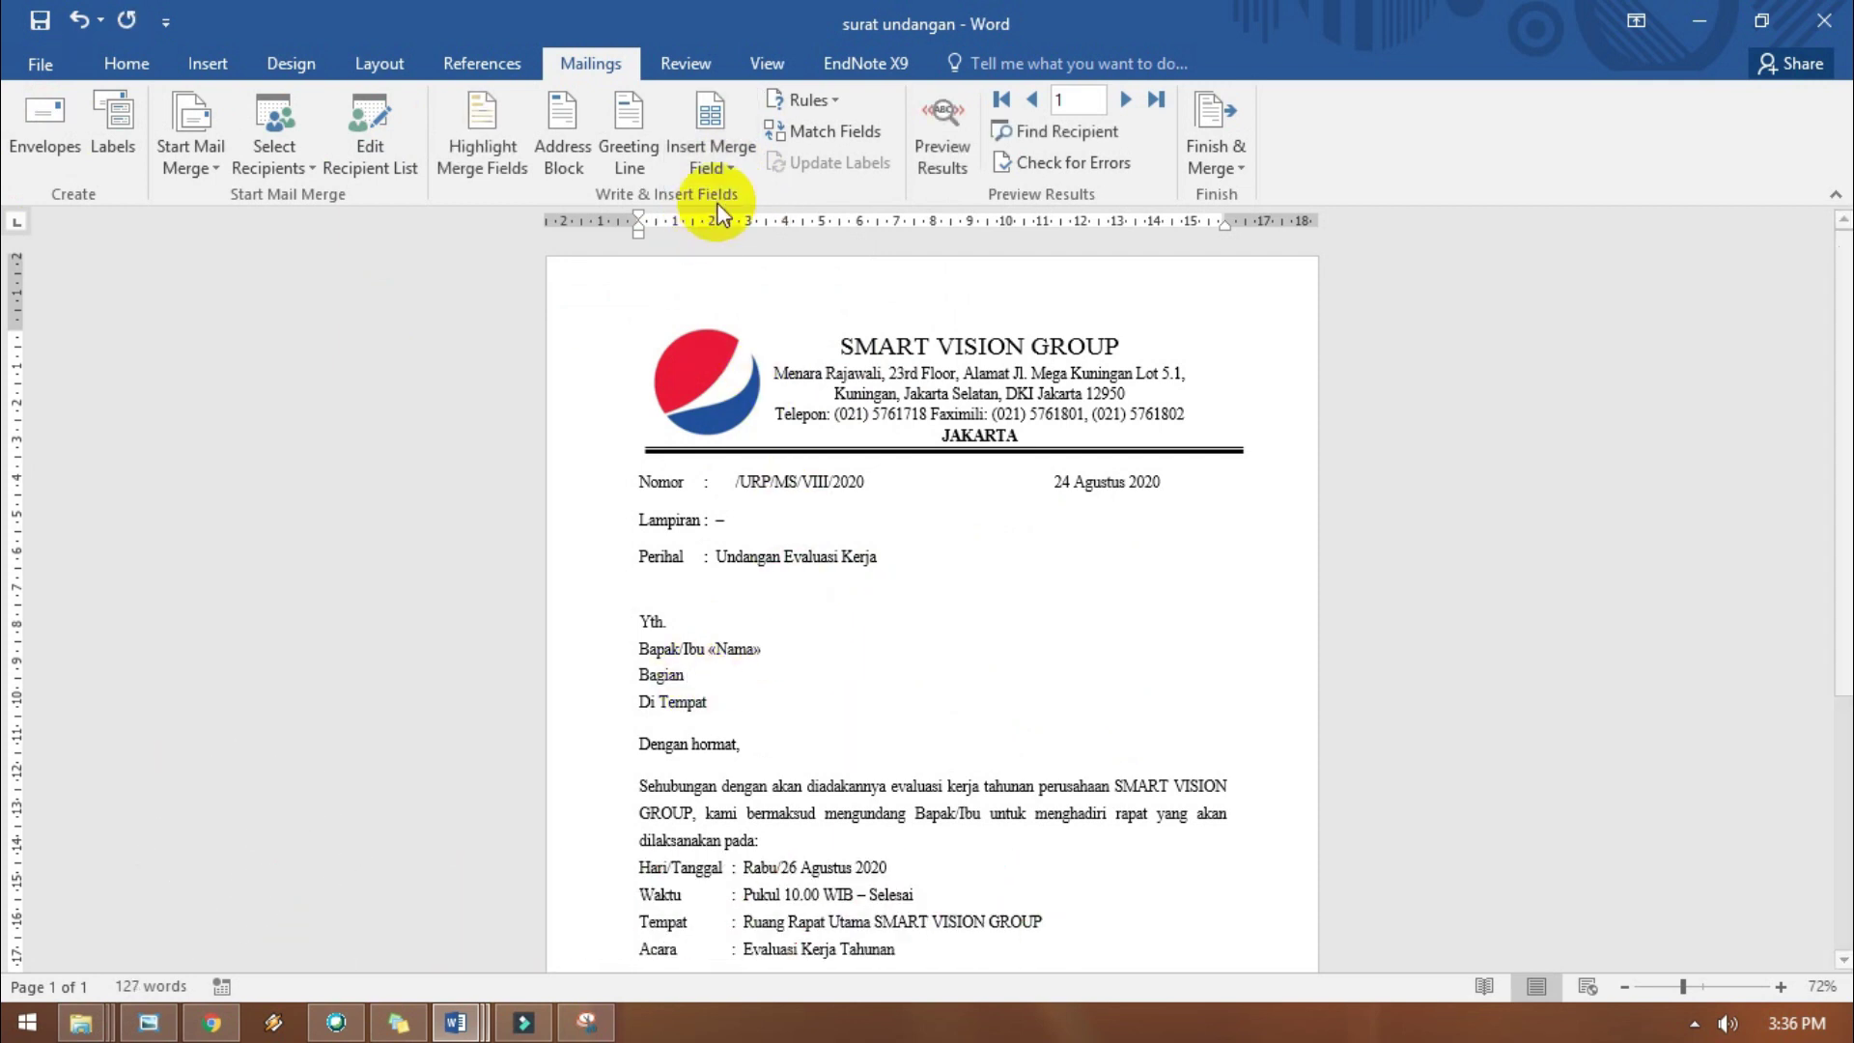
click(728, 166)
click(734, 229)
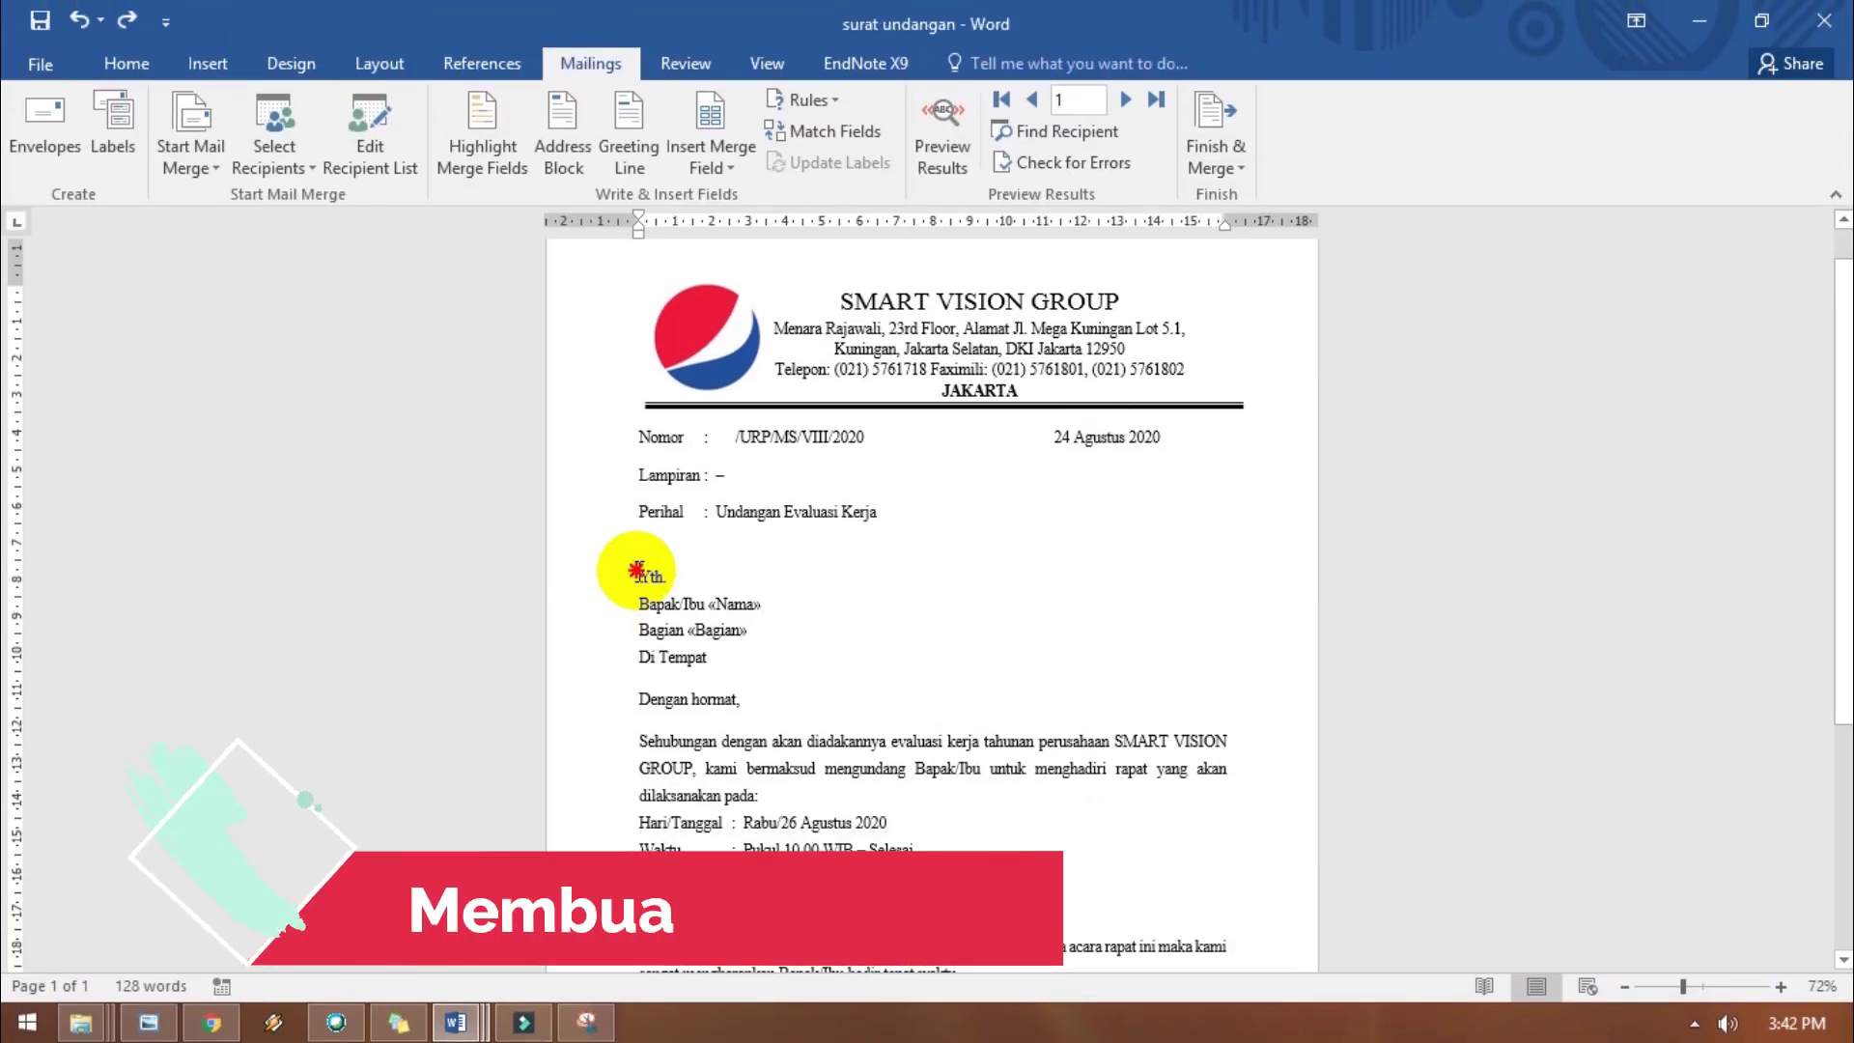
Add an envelope addressed with the Yth.–Di Tempat lines and no return address.
drag(637, 572, 777, 650)
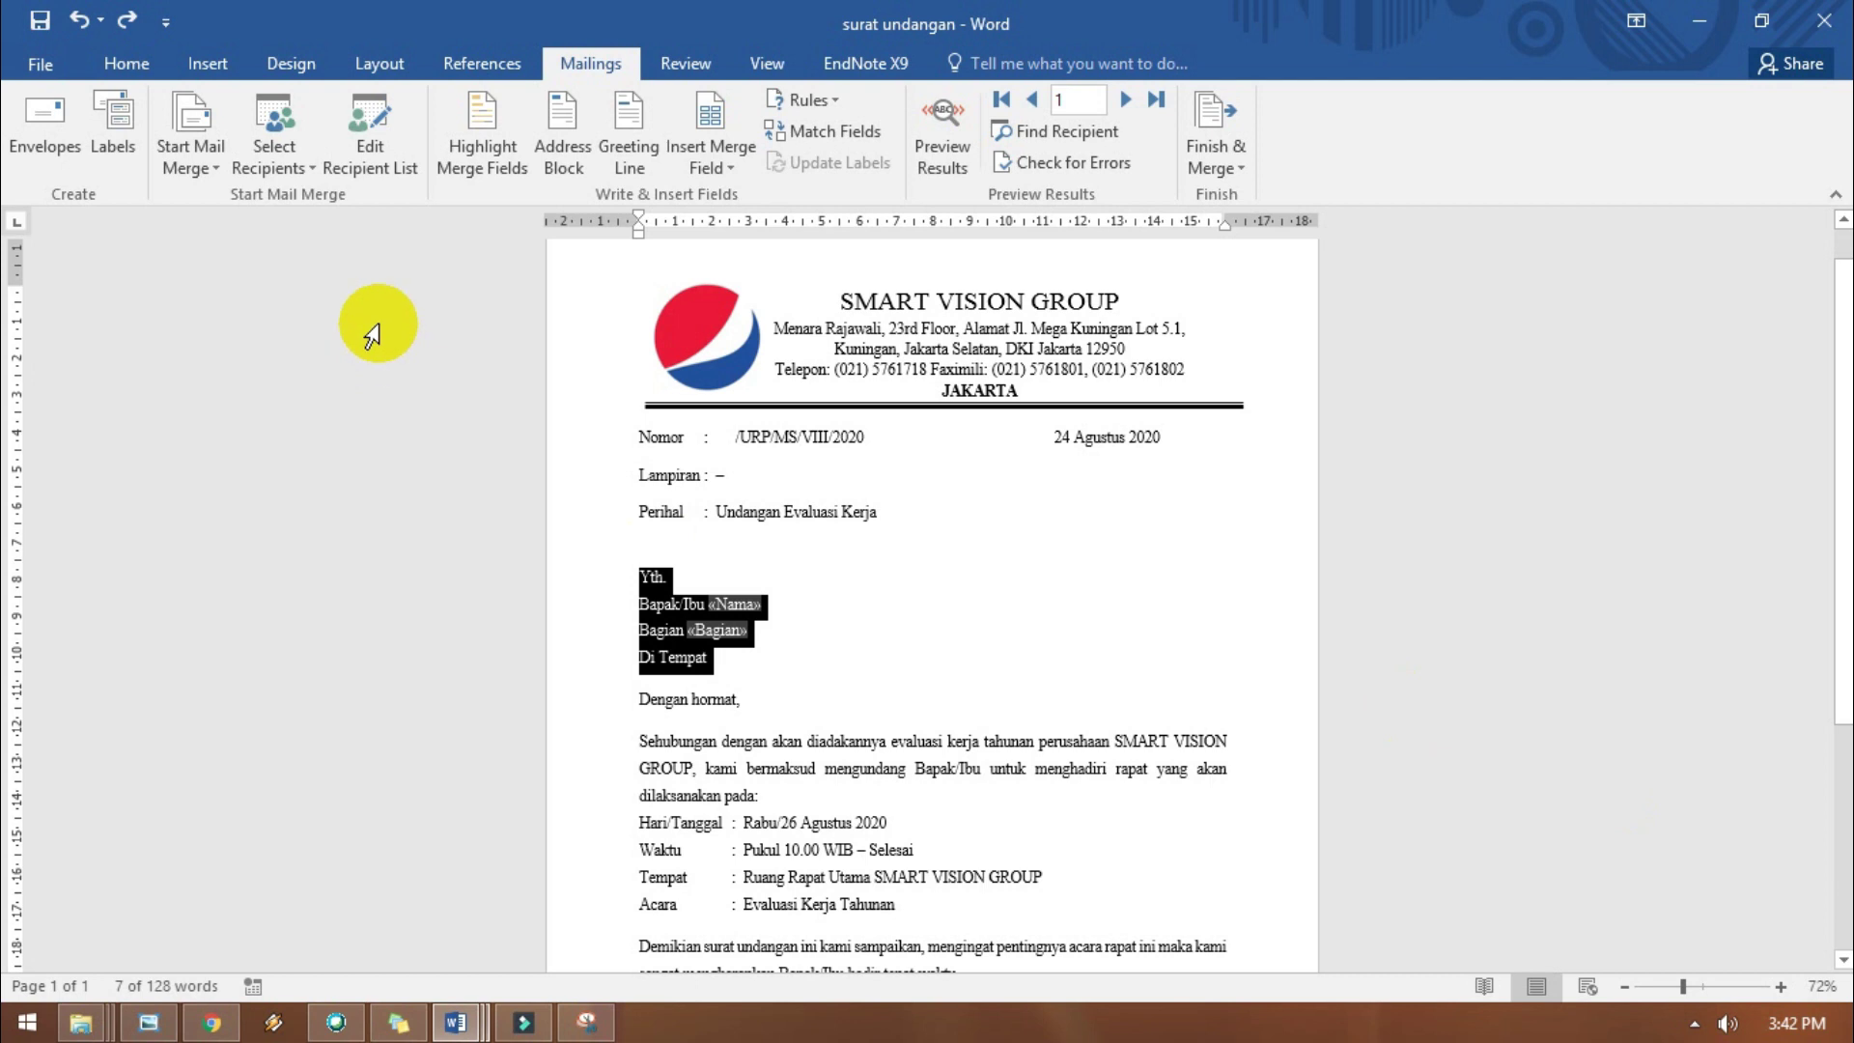
click(37, 137)
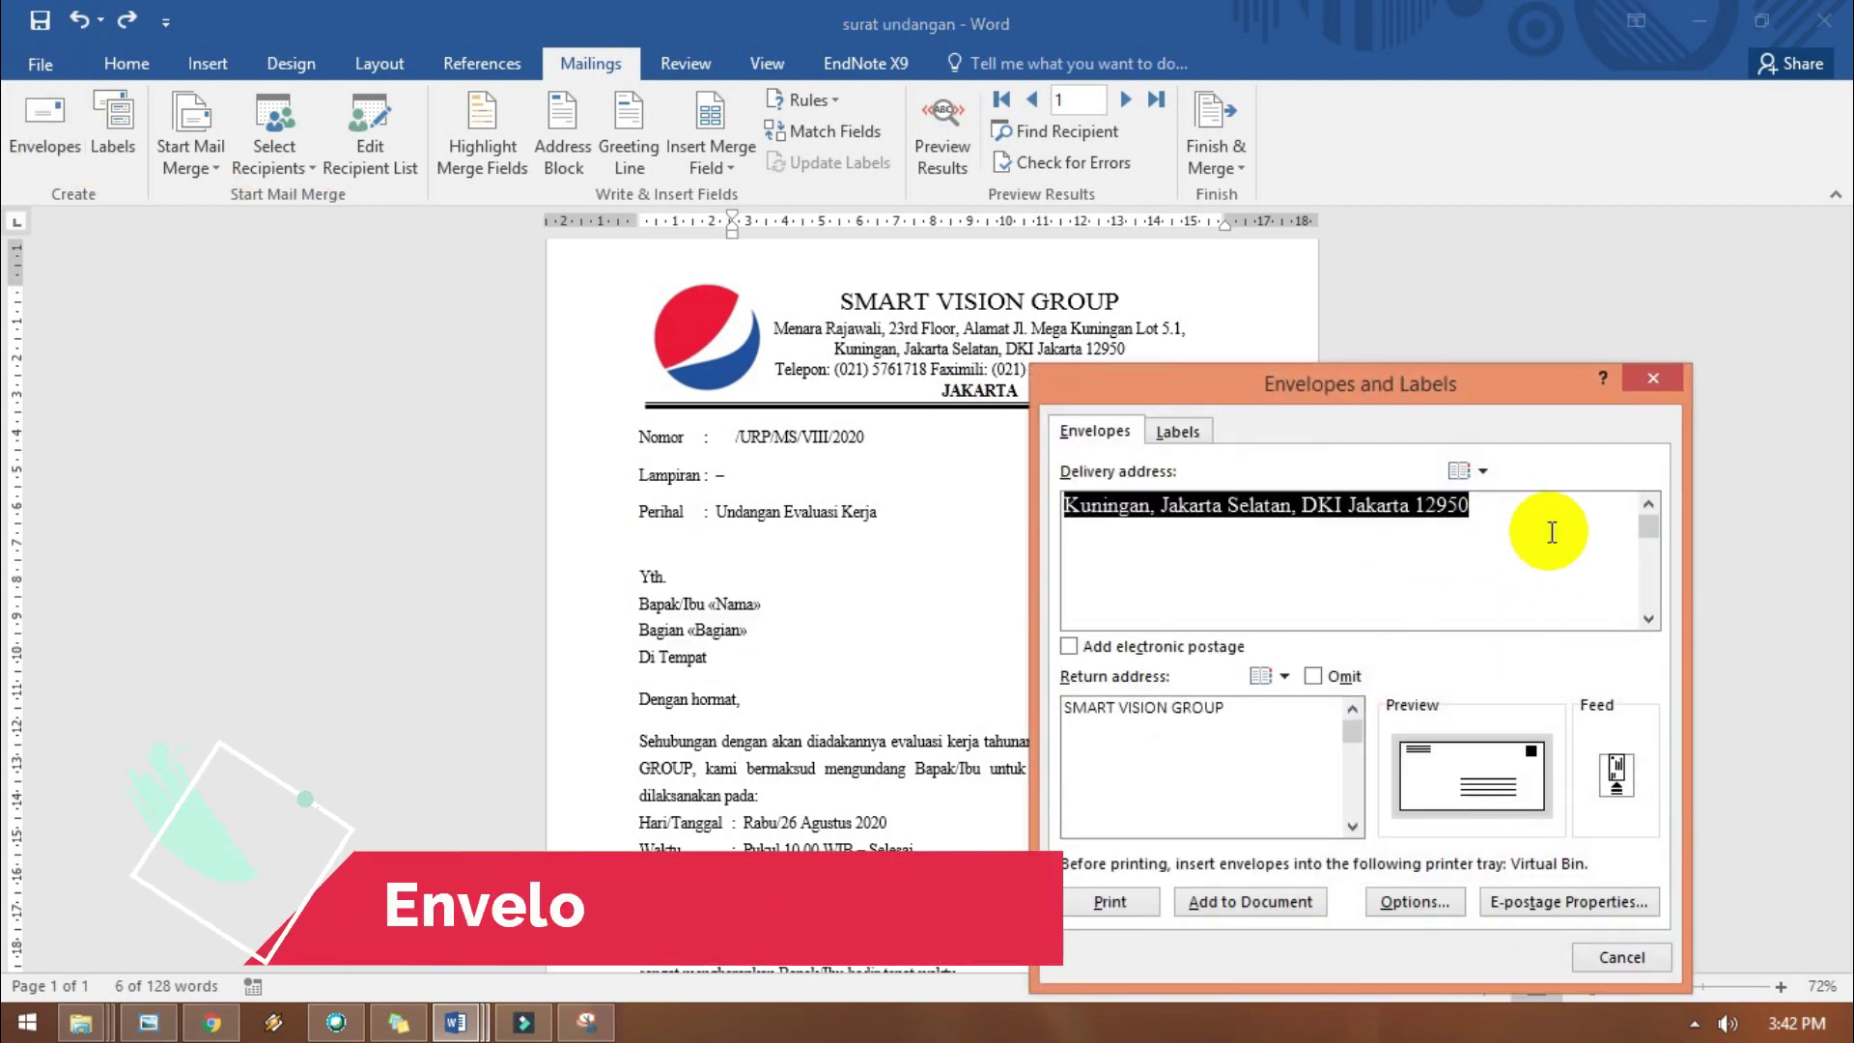
key(Delete)
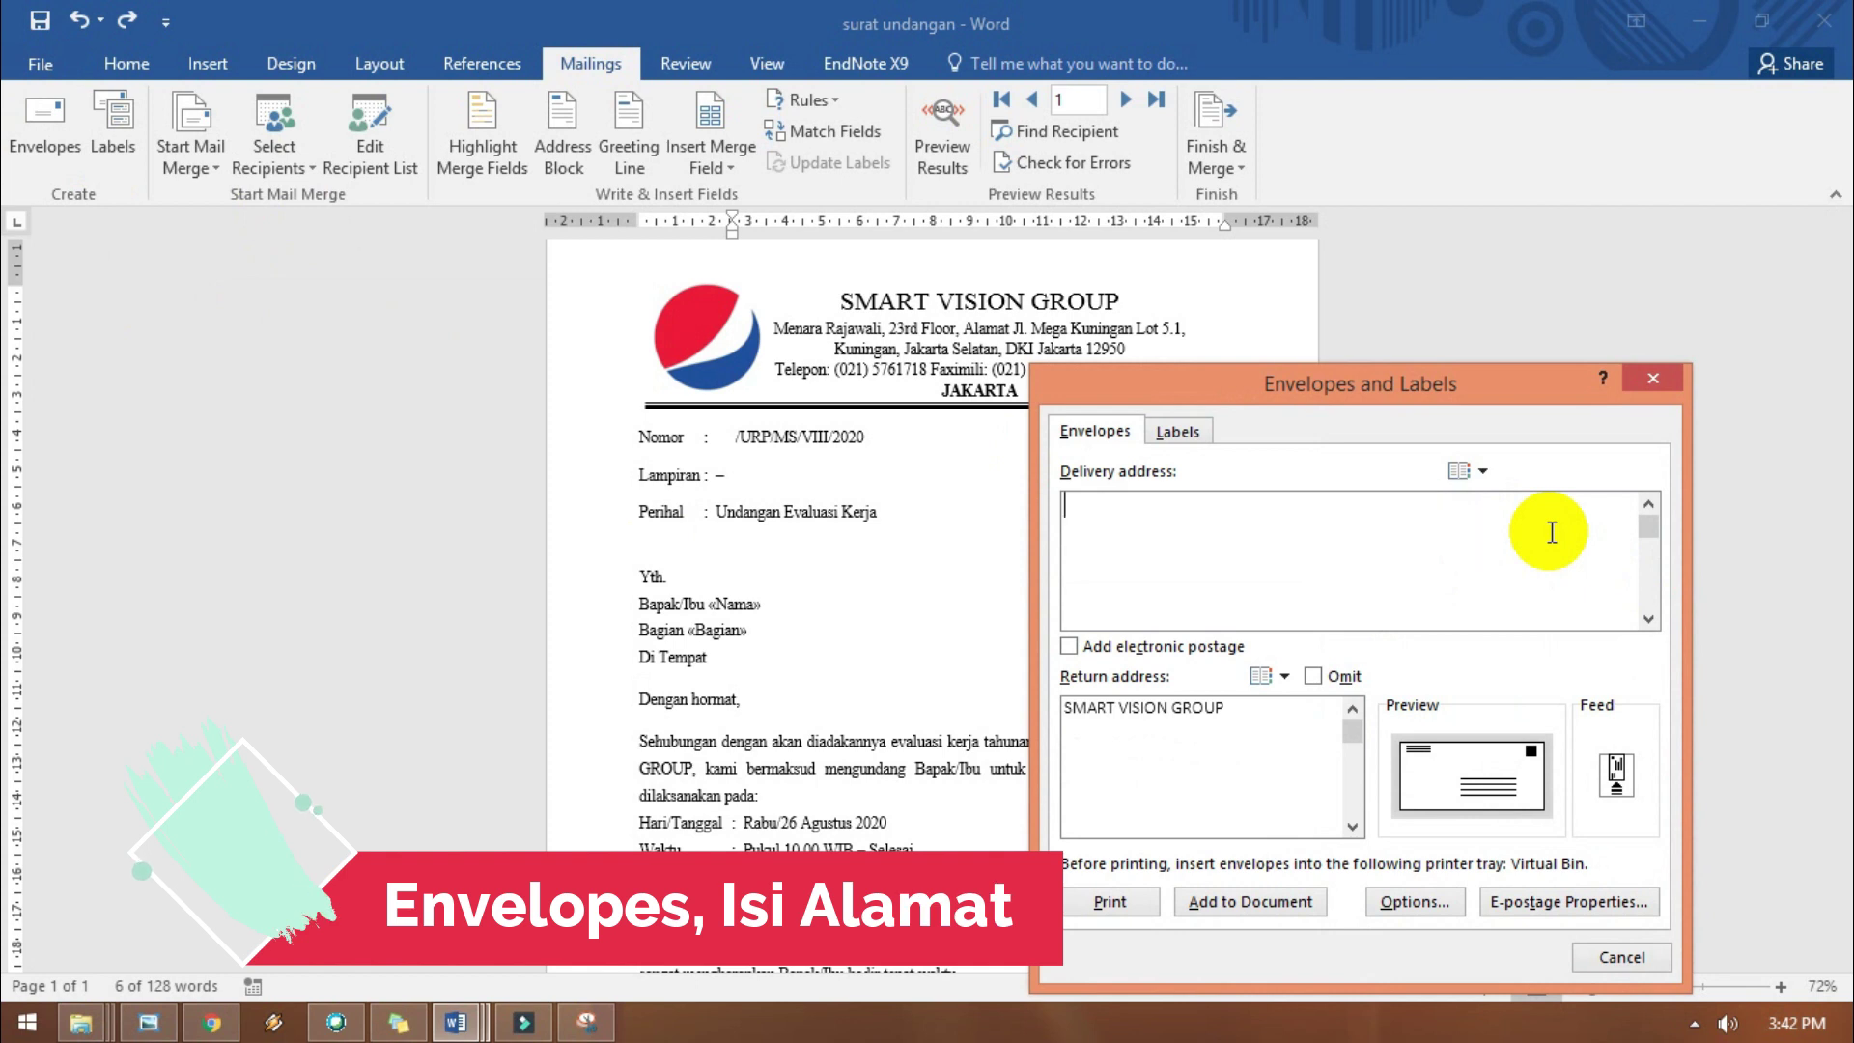
text(Yth. Bapak/Ibu «Nama» Bagian «Bagian» Di Tempat)
click(1288, 719)
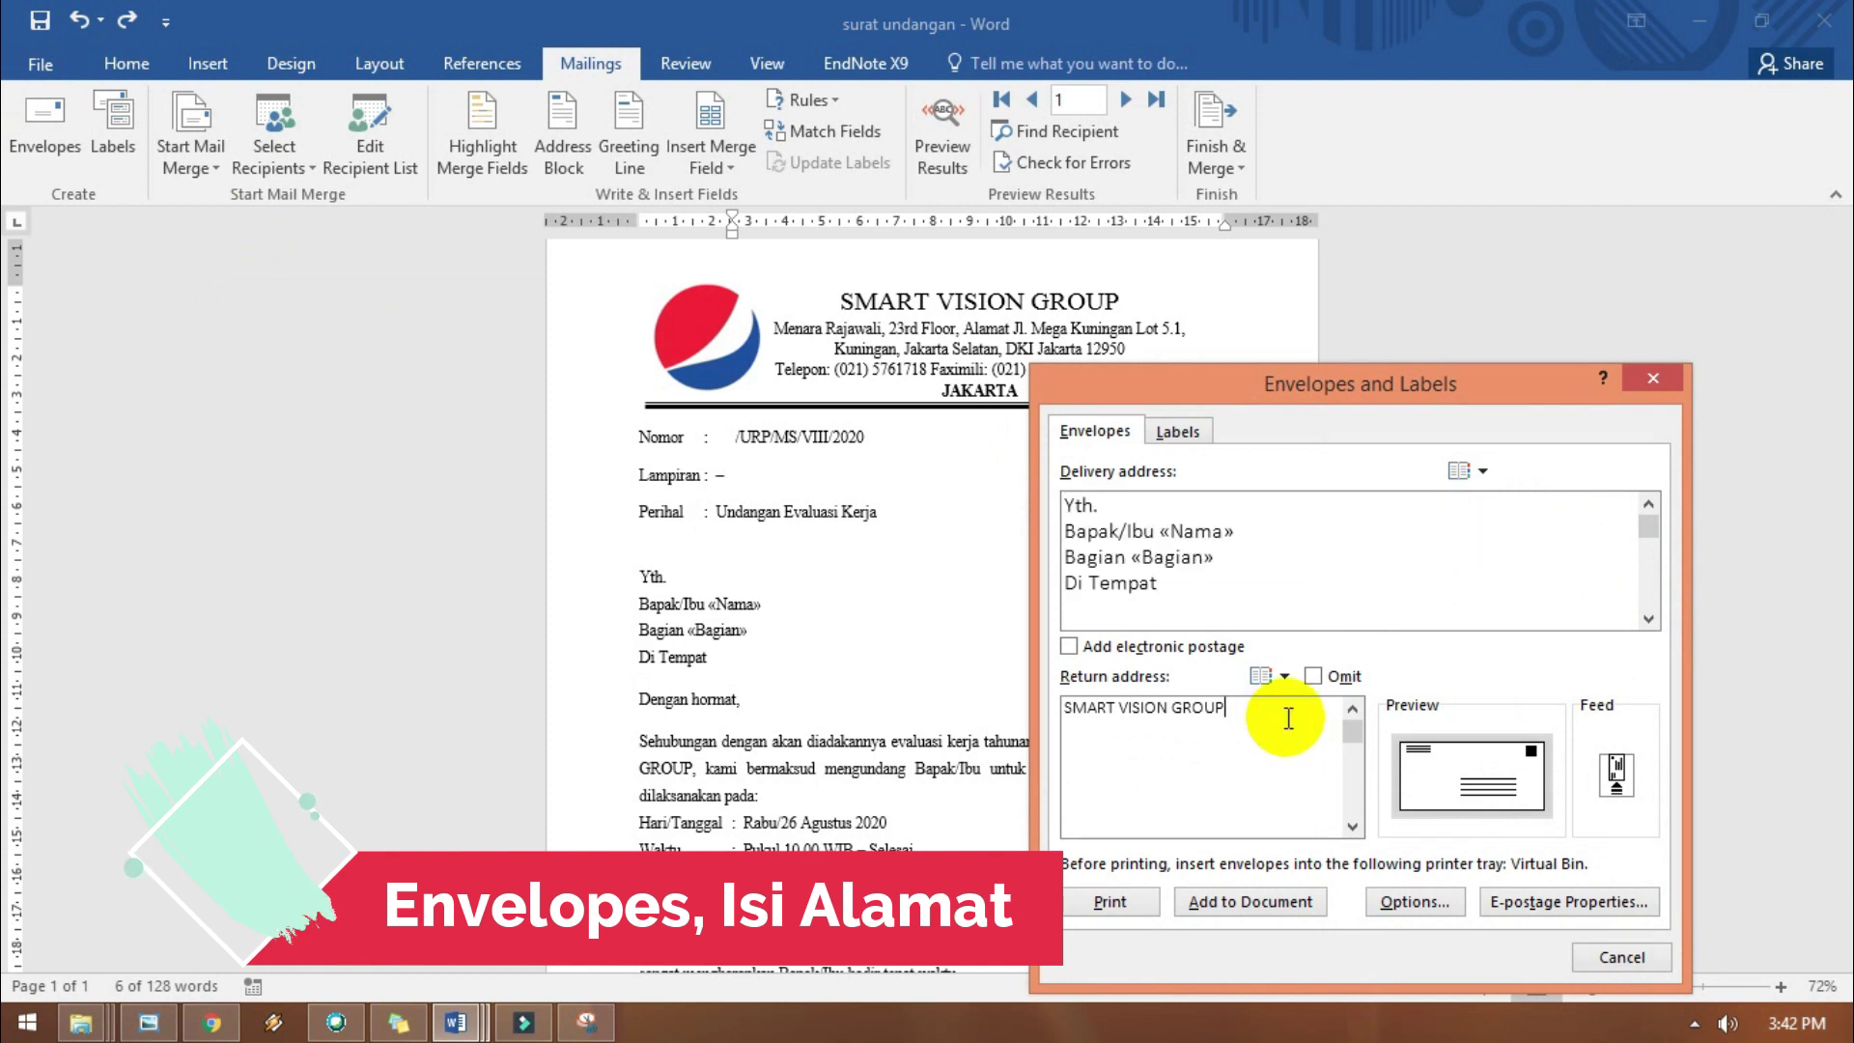
drag(1289, 719, 1048, 720)
key(Delete)
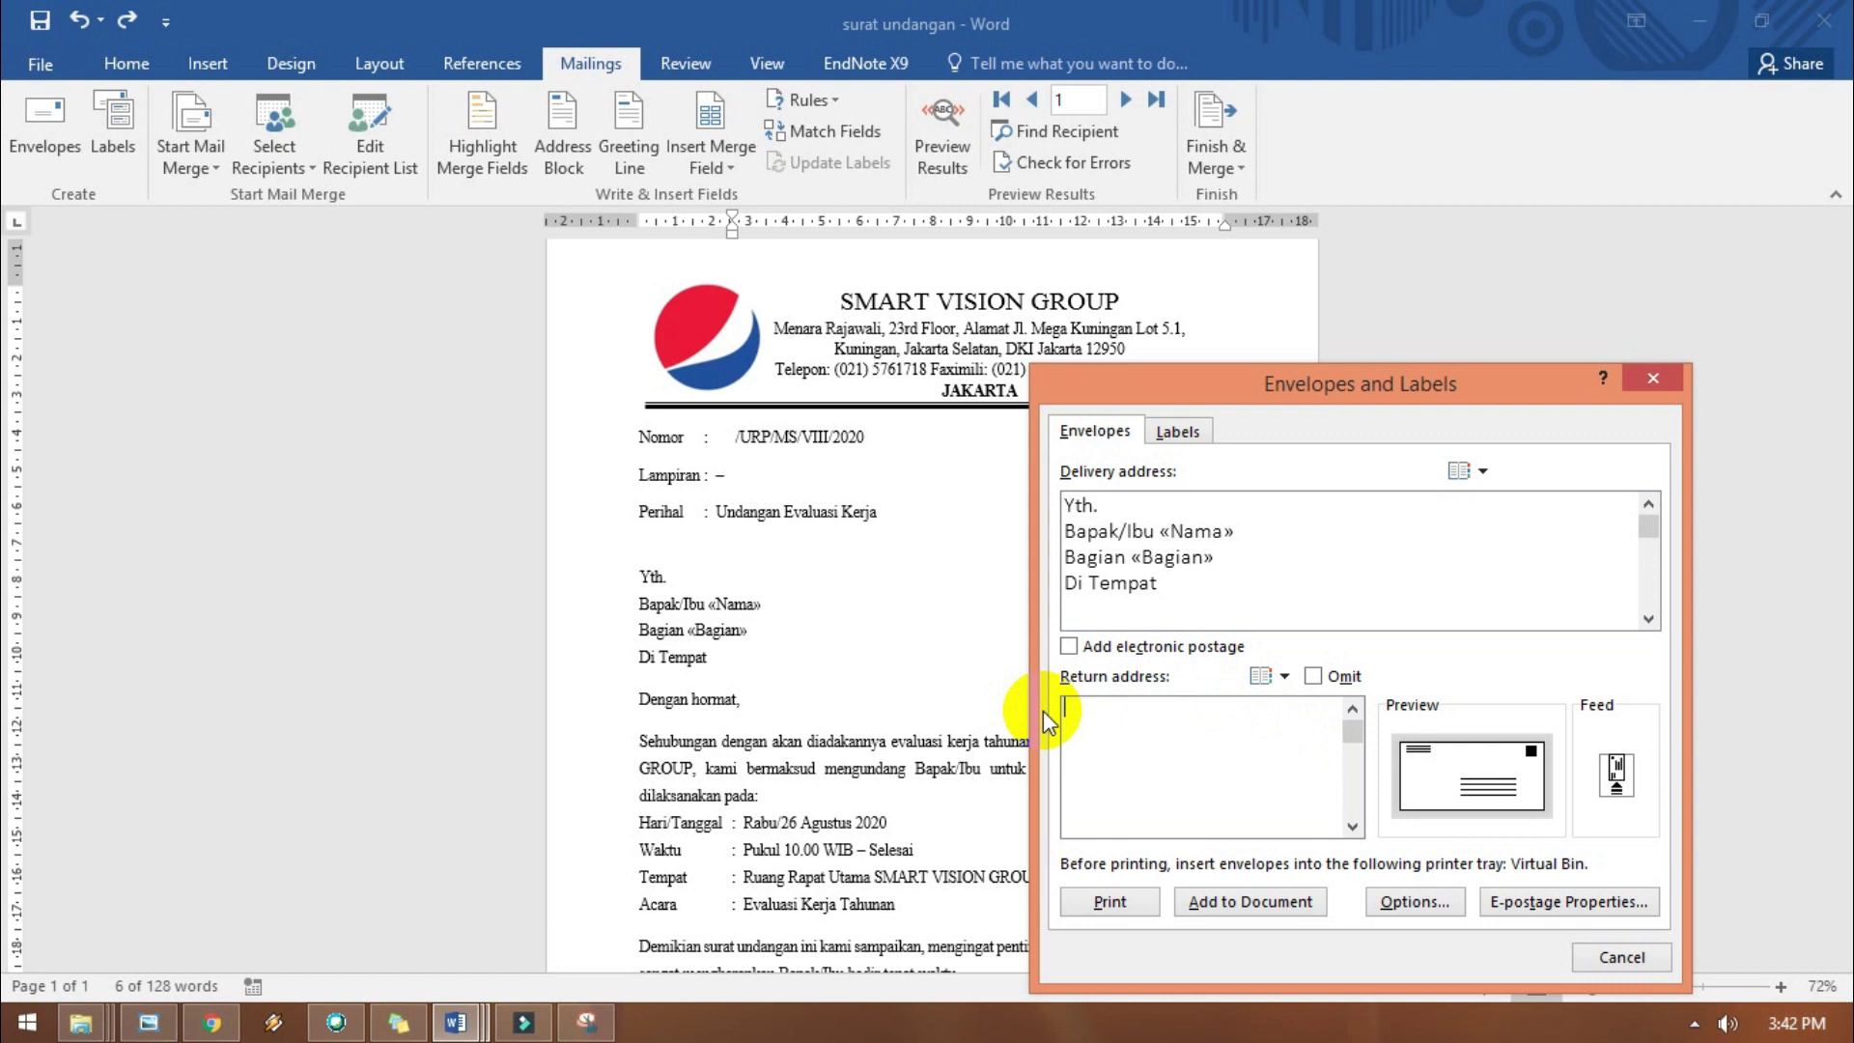
click(1251, 901)
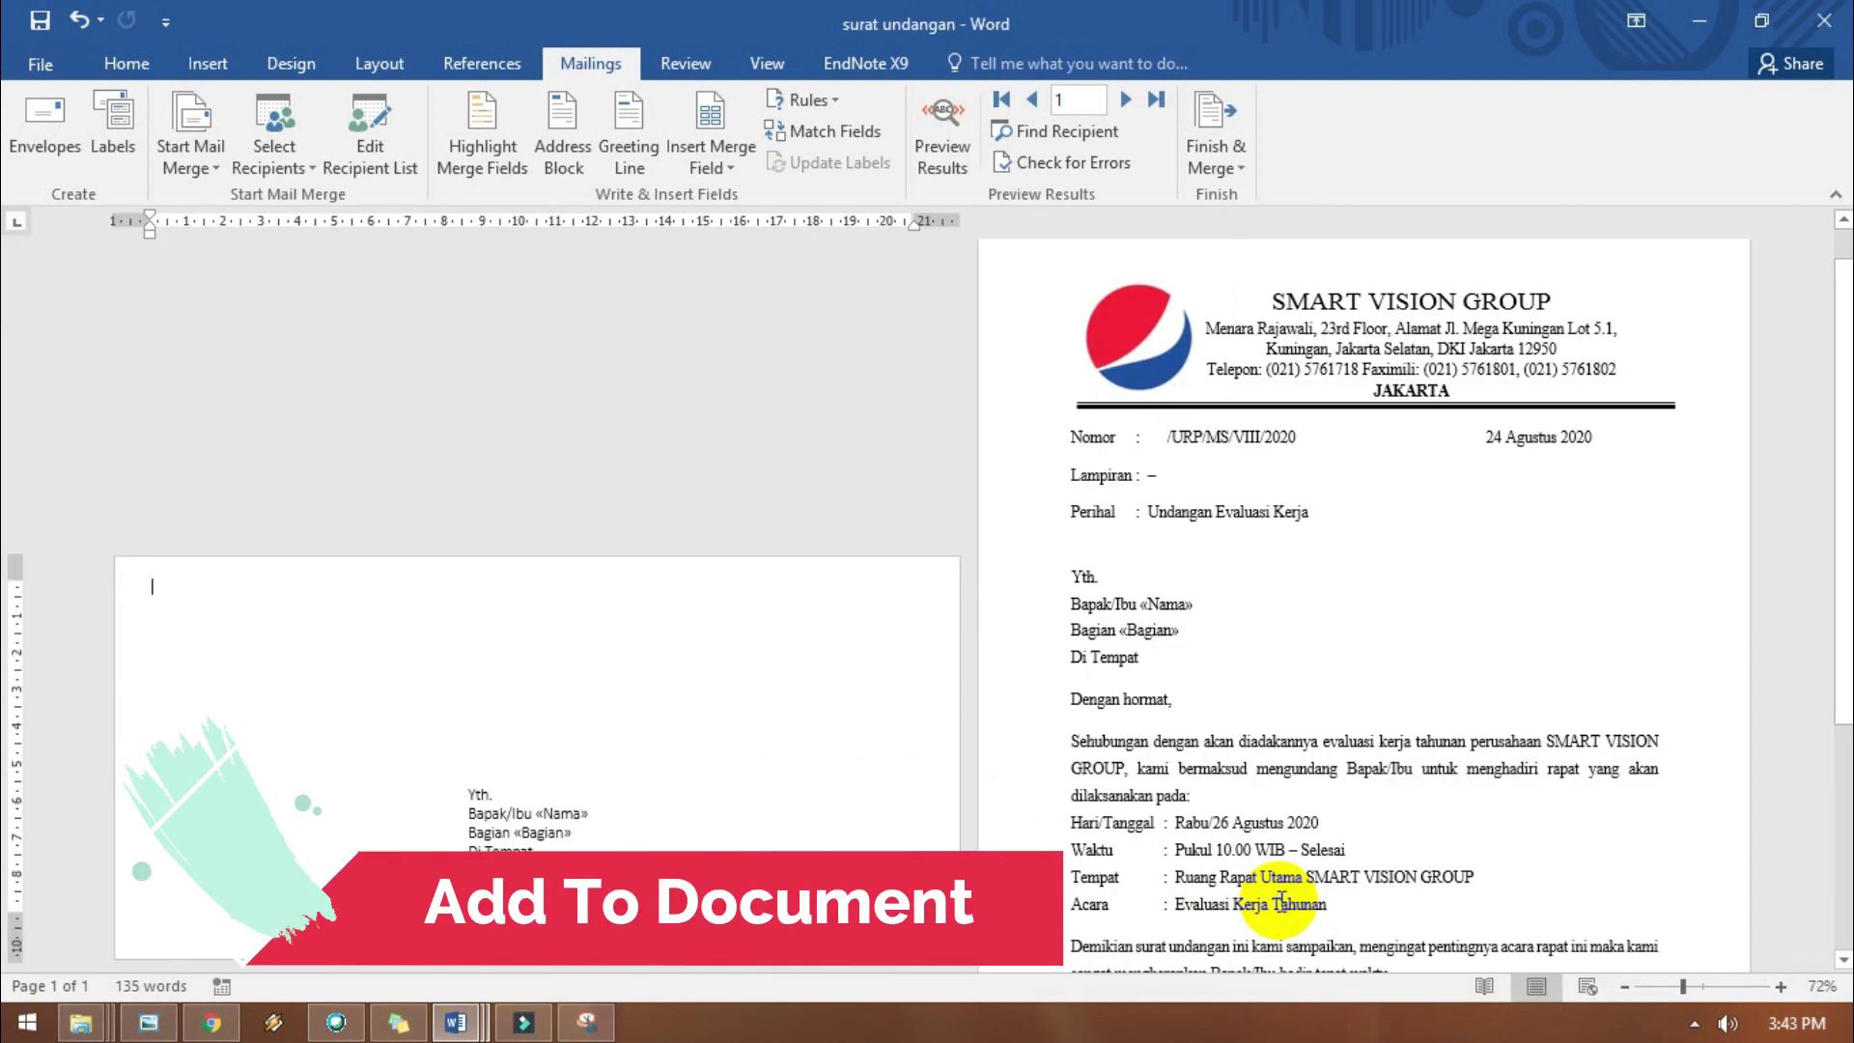
Place the SMART VISION GROUP letterhead on the envelope and centre its rule.
scroll(589, 821, down, 1)
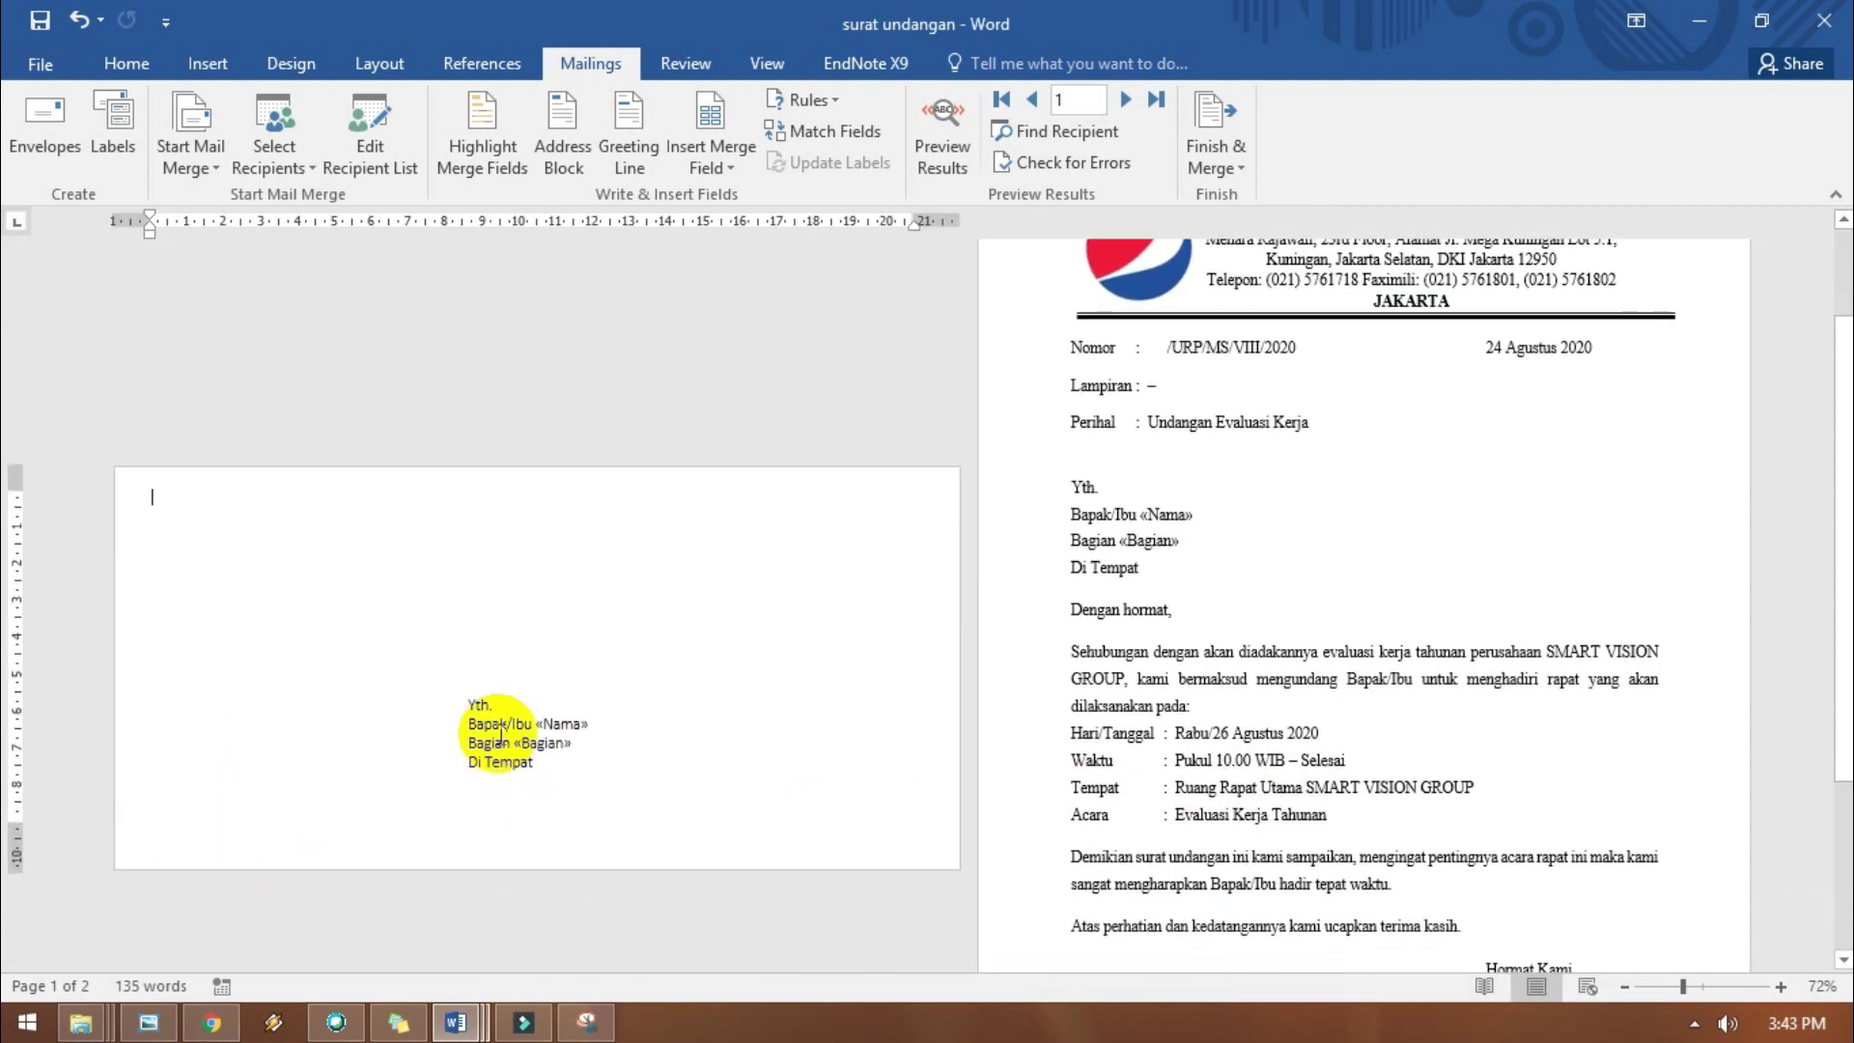
scroll(1748, 882, up, 1)
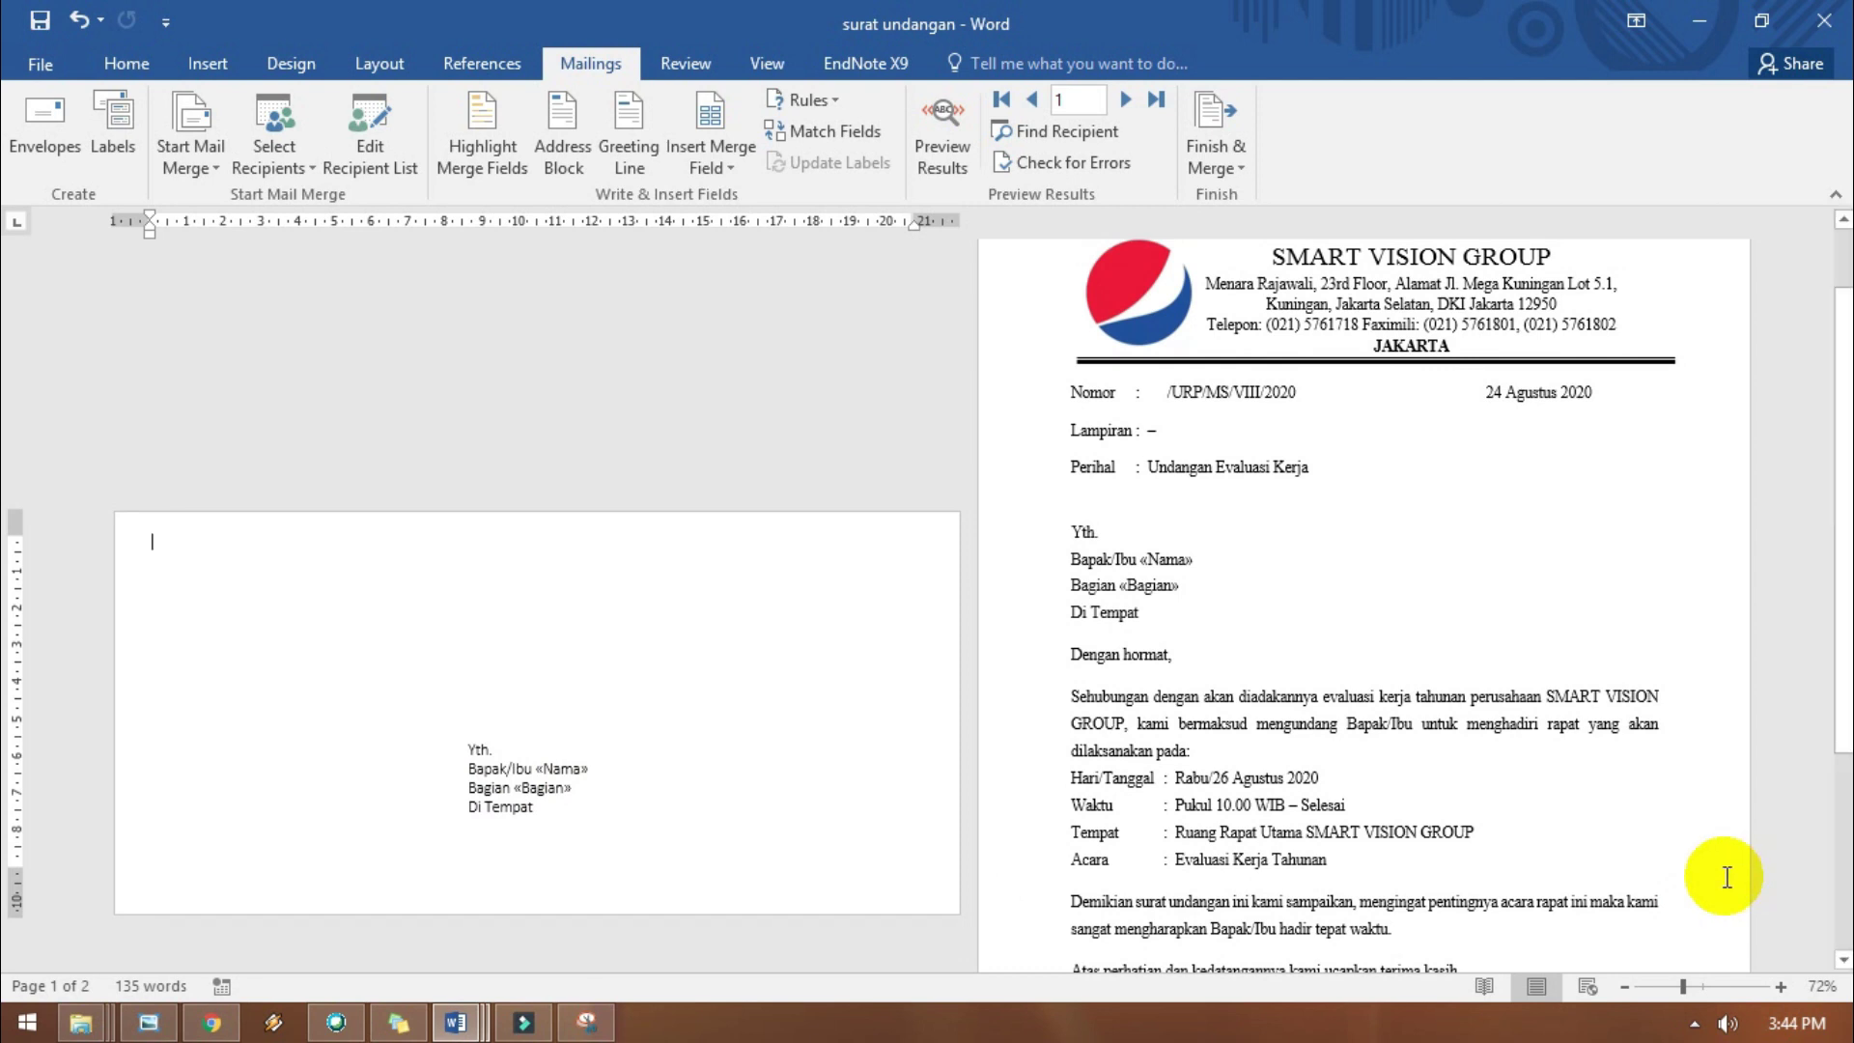
scroll(1801, 874, up, 1)
drag(1082, 307, 1684, 433)
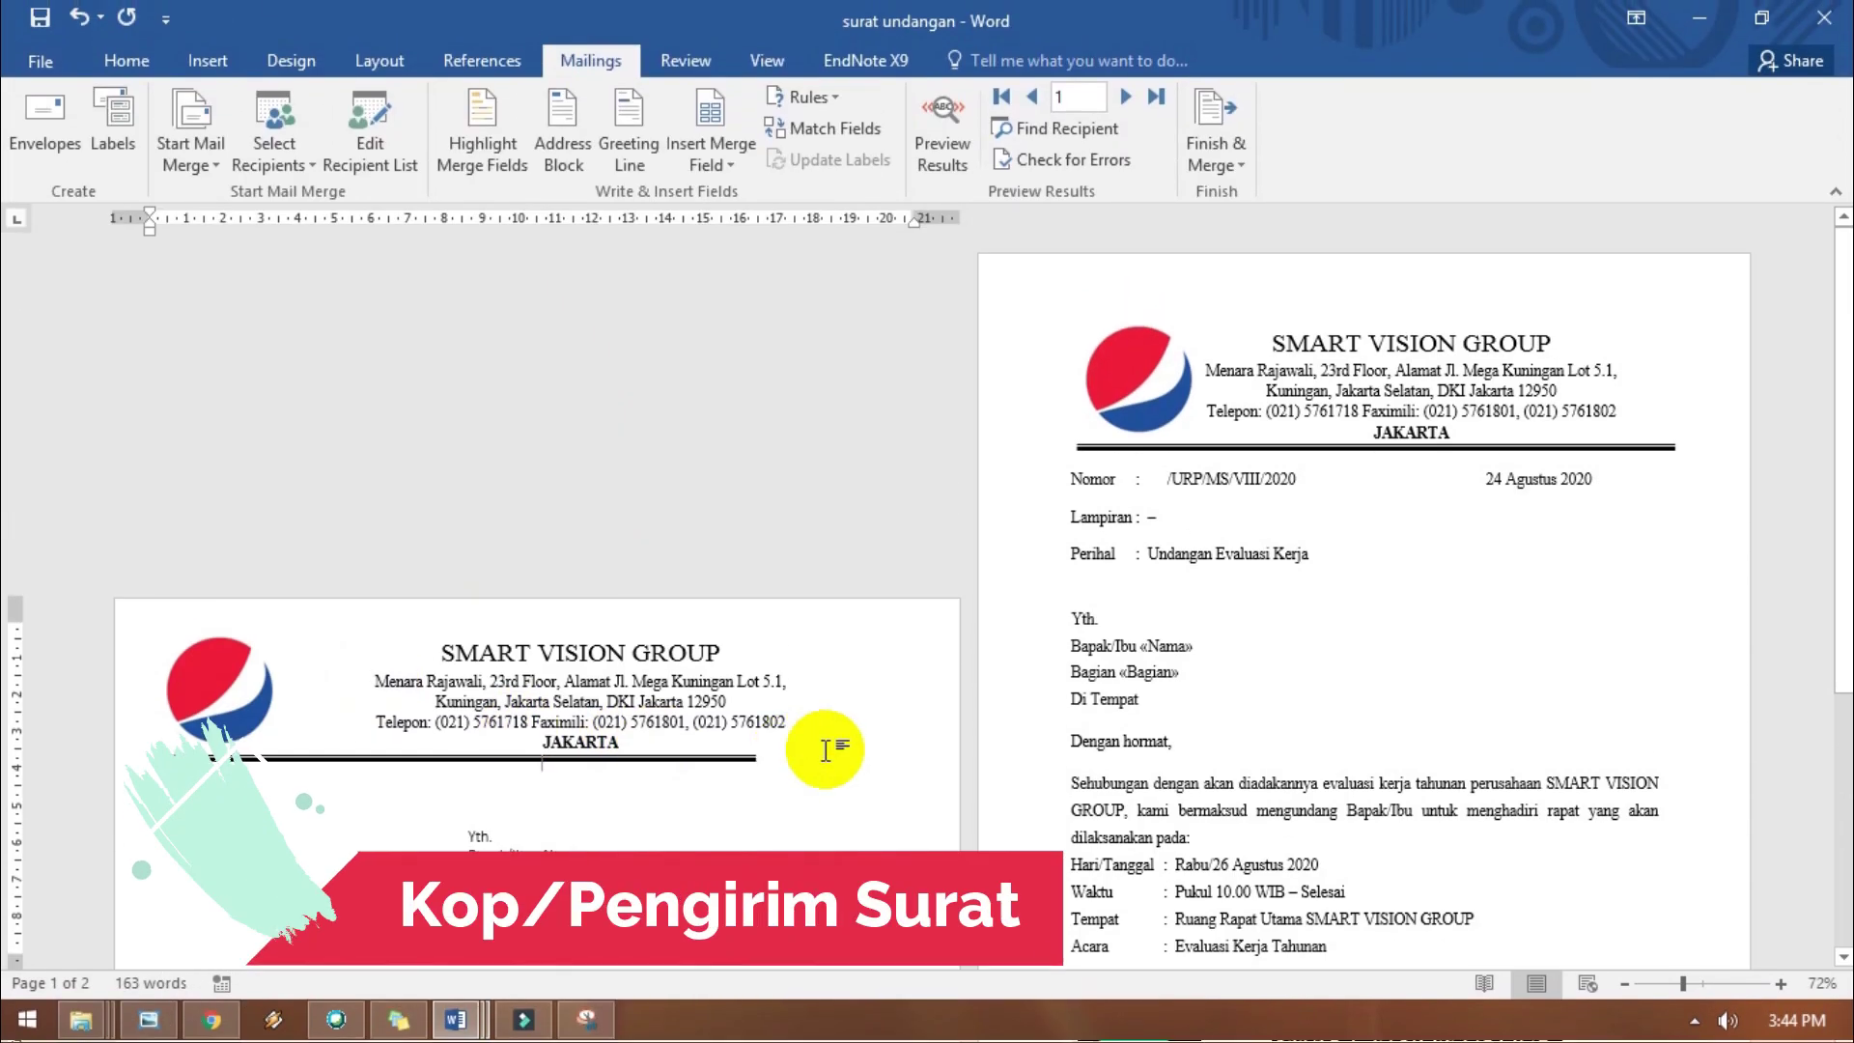
scroll(826, 751, down, 2)
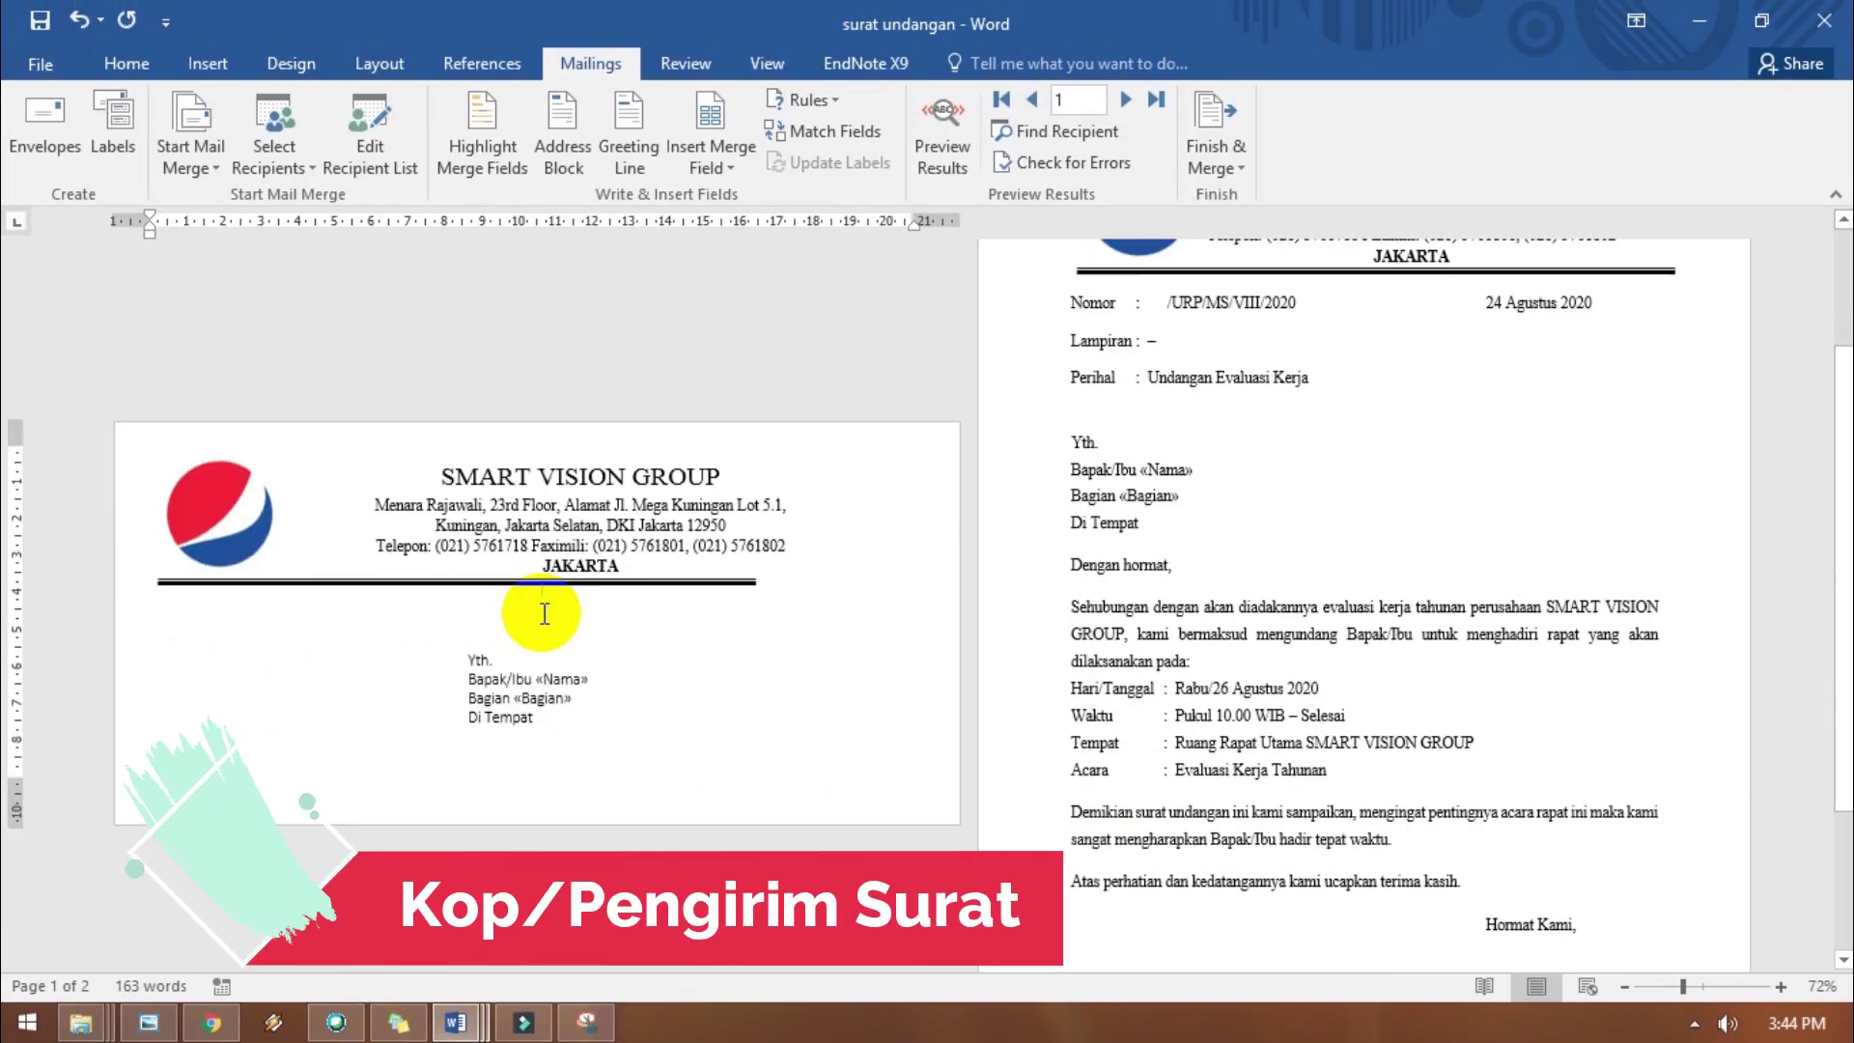
drag(220, 514, 301, 510)
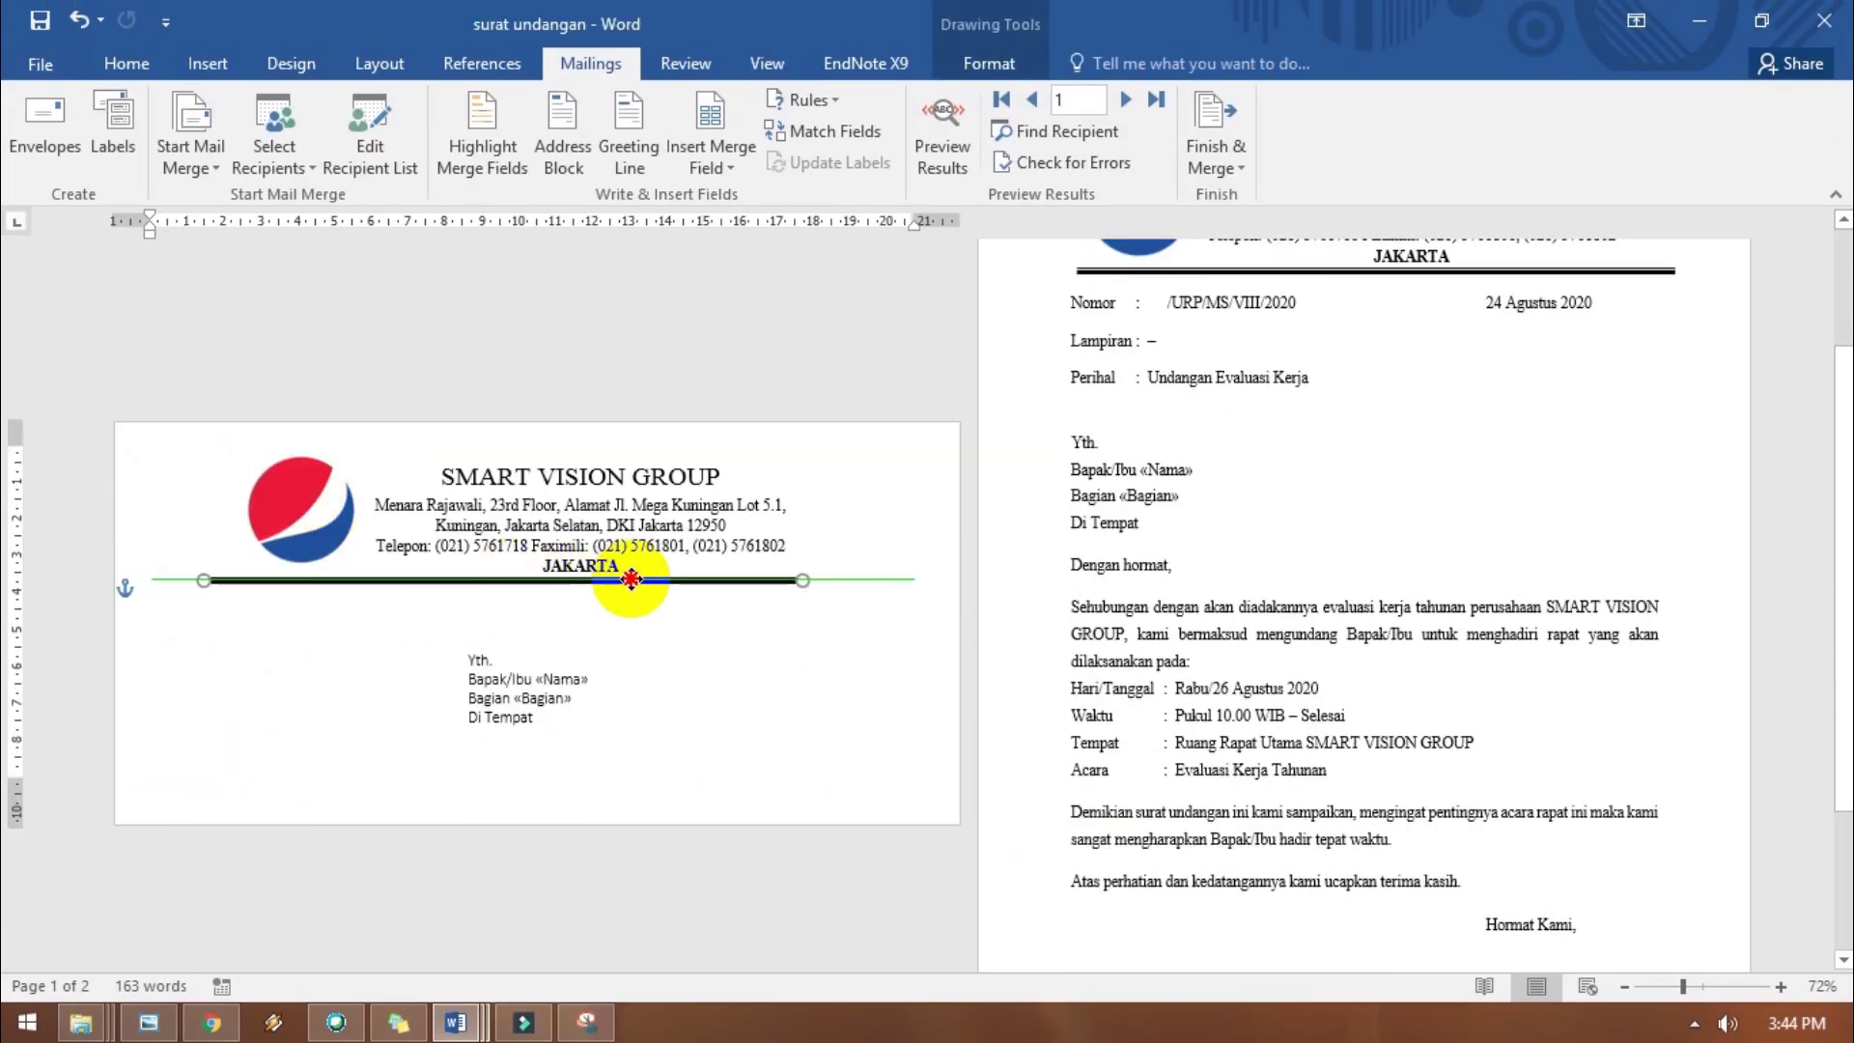
drag(570, 583, 644, 582)
click(518, 679)
Move the envelope's address block further right and lower it.
mouse_move(588, 643)
mouse_down()
mouse_move(712, 662)
mouse_move(663, 668)
mouse_up()
drag(661, 800, 660, 812)
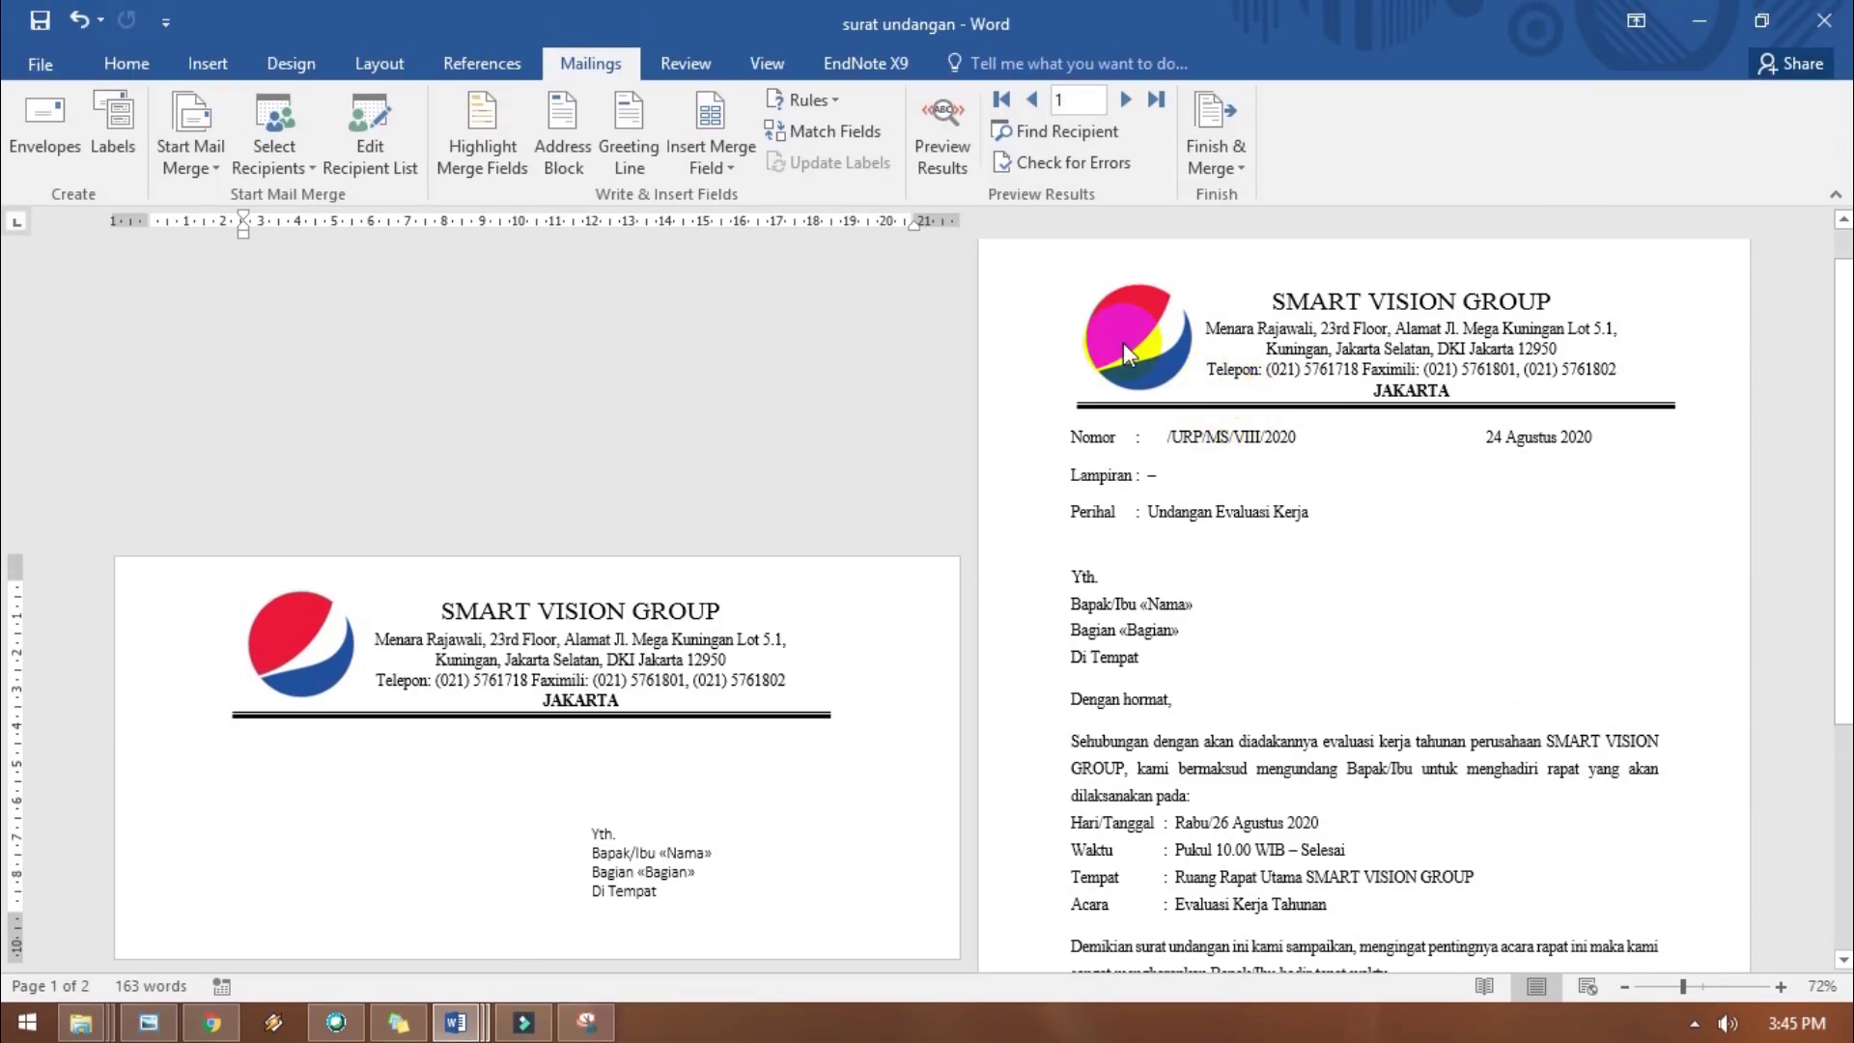
click(44, 121)
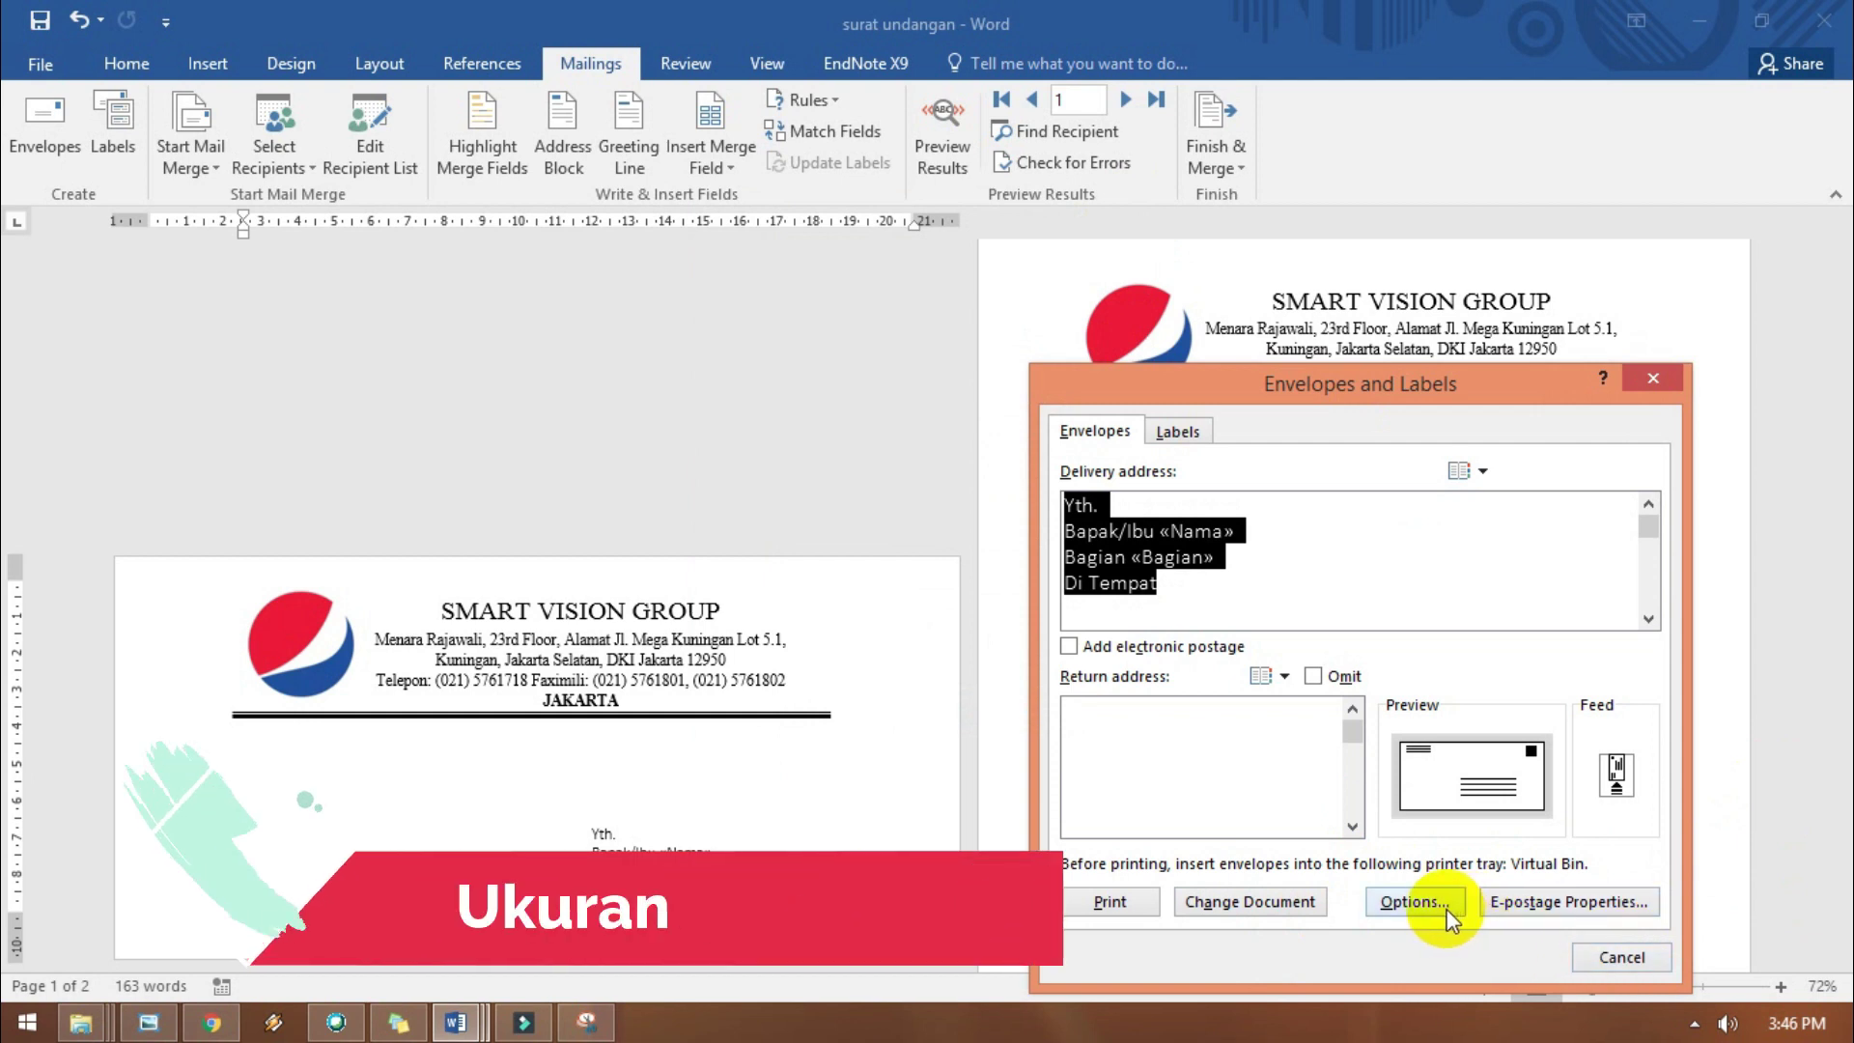
Set the envelope size to Italian (110 x 230 mm) in the envelope options.
click(1420, 902)
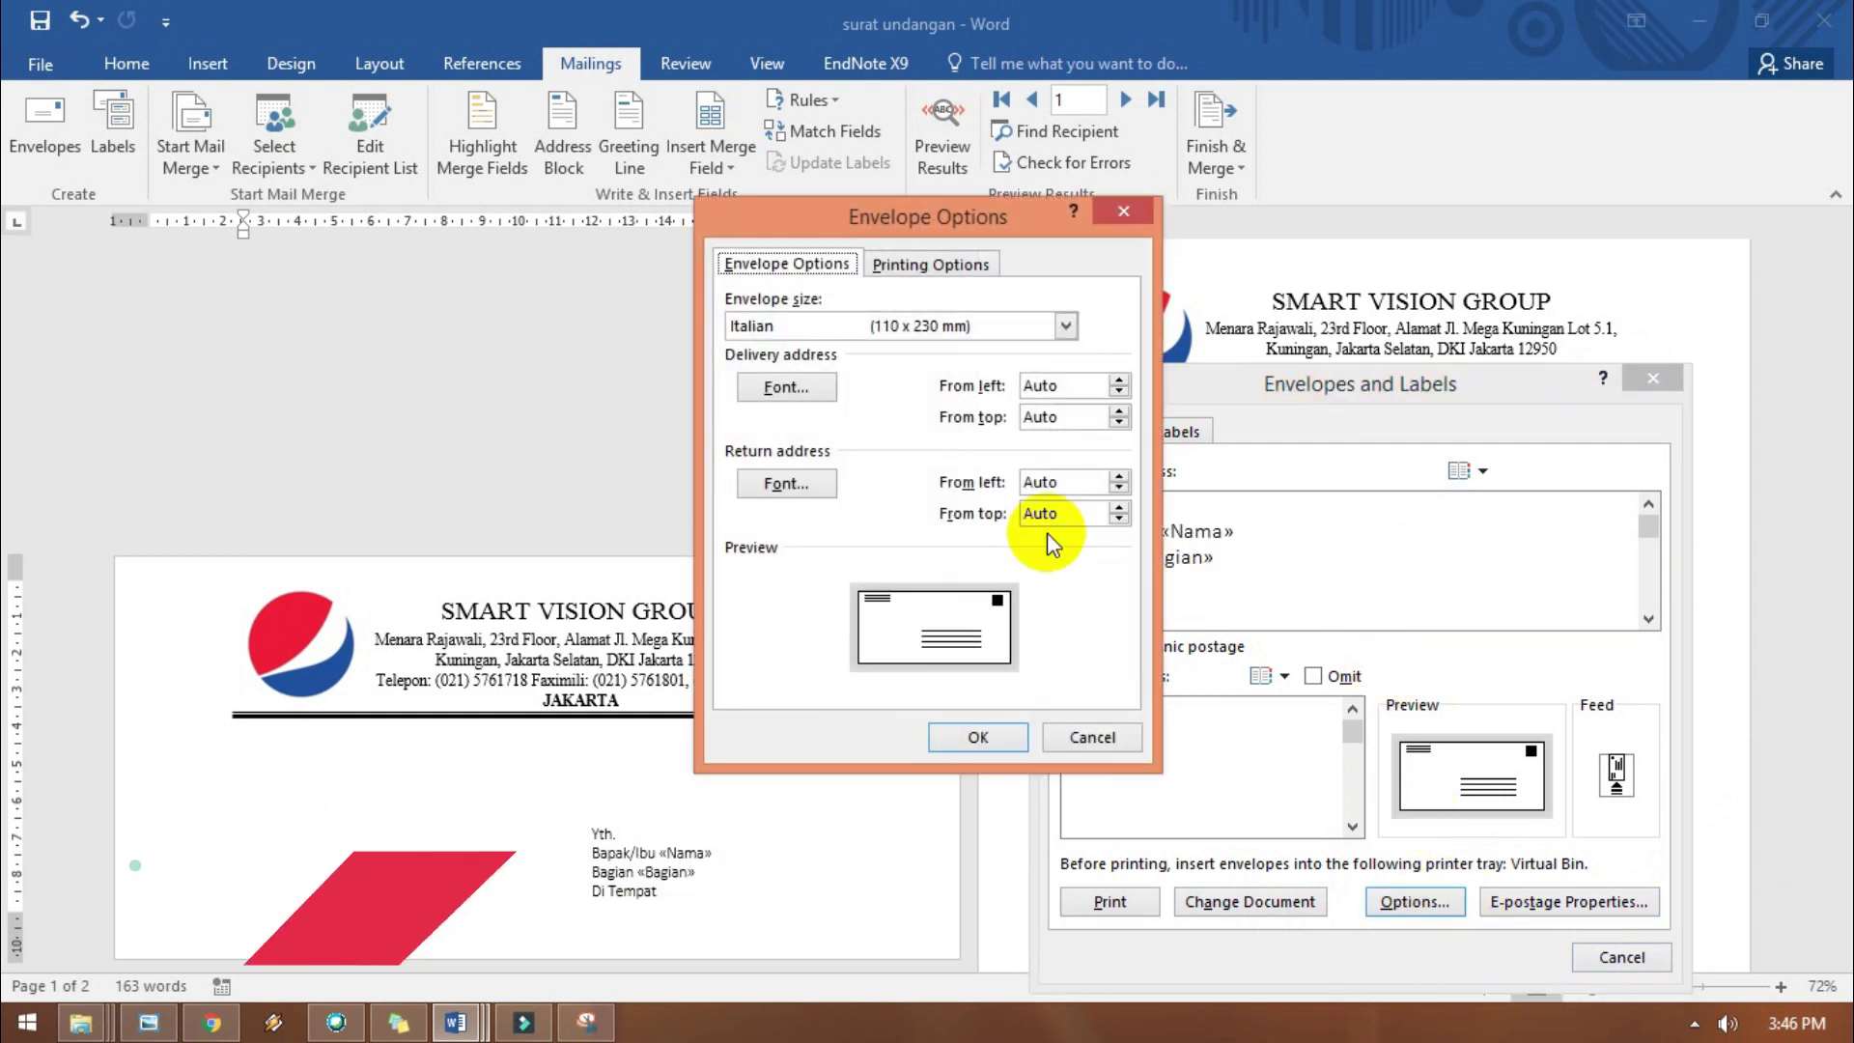
click(1067, 325)
click(1063, 507)
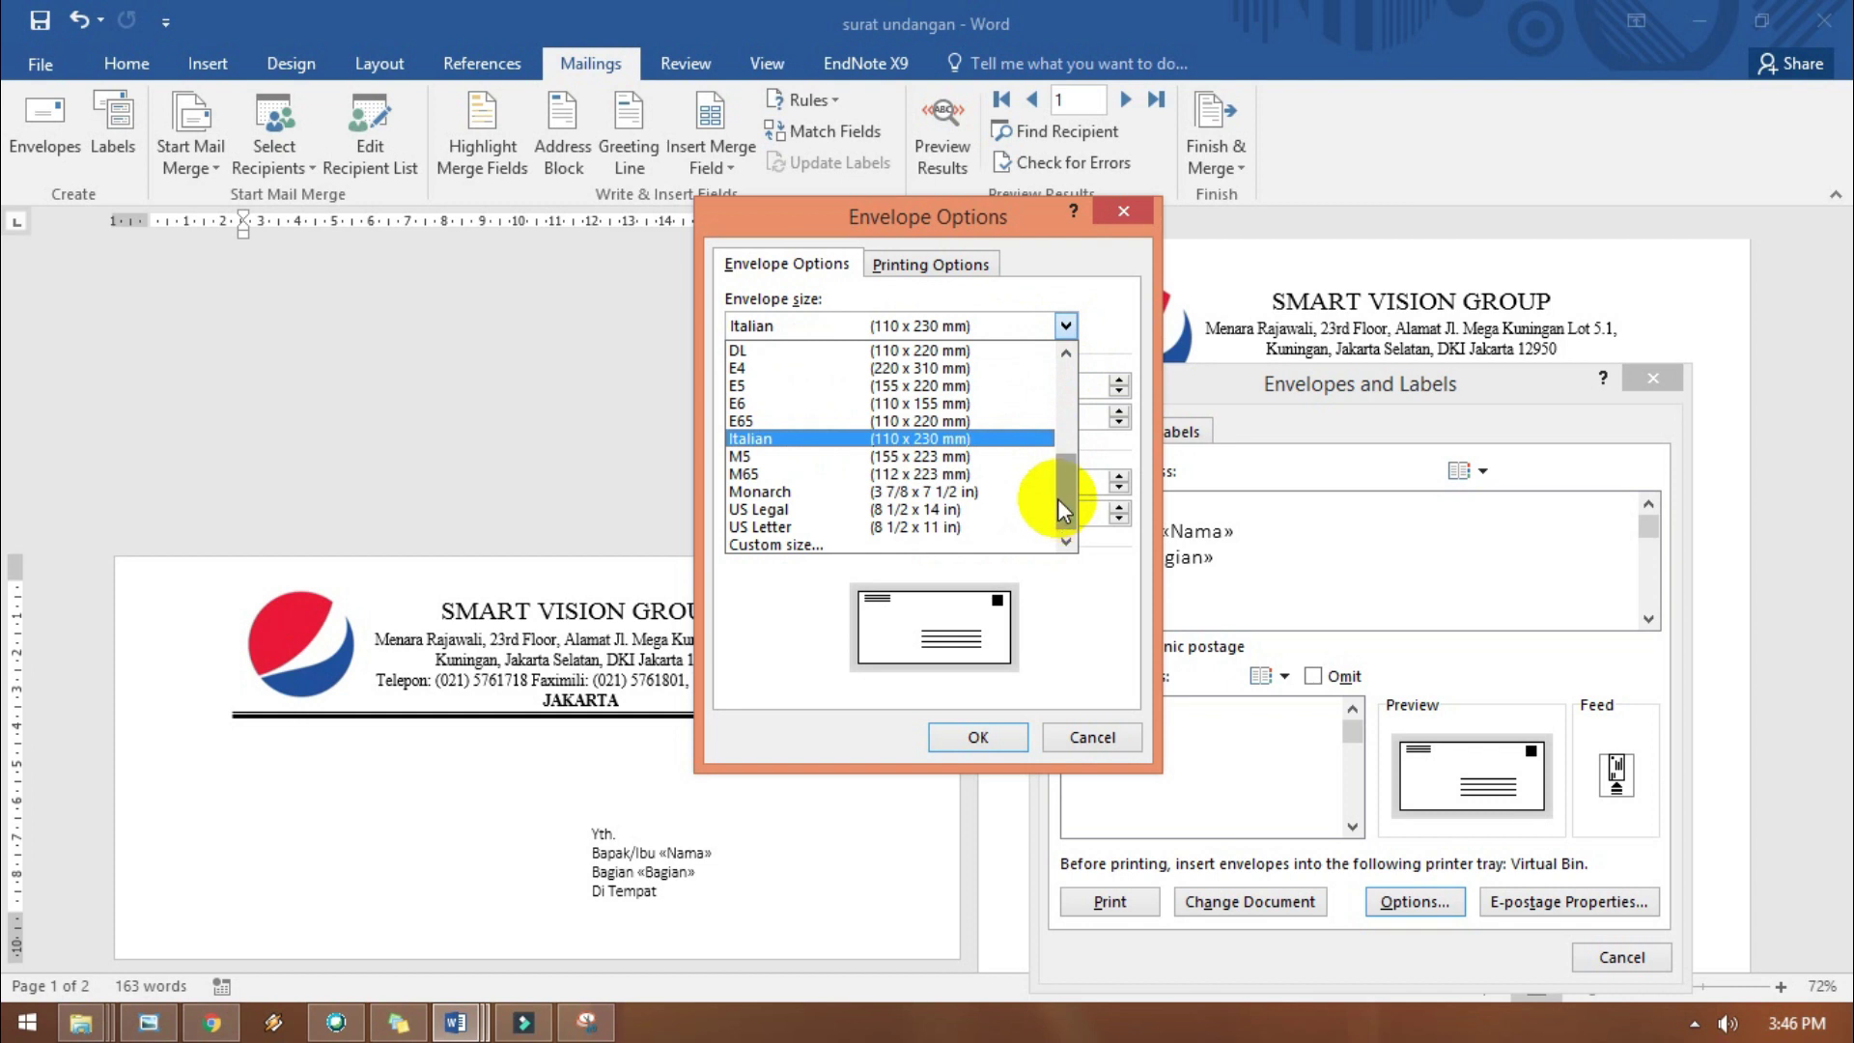
click(802, 543)
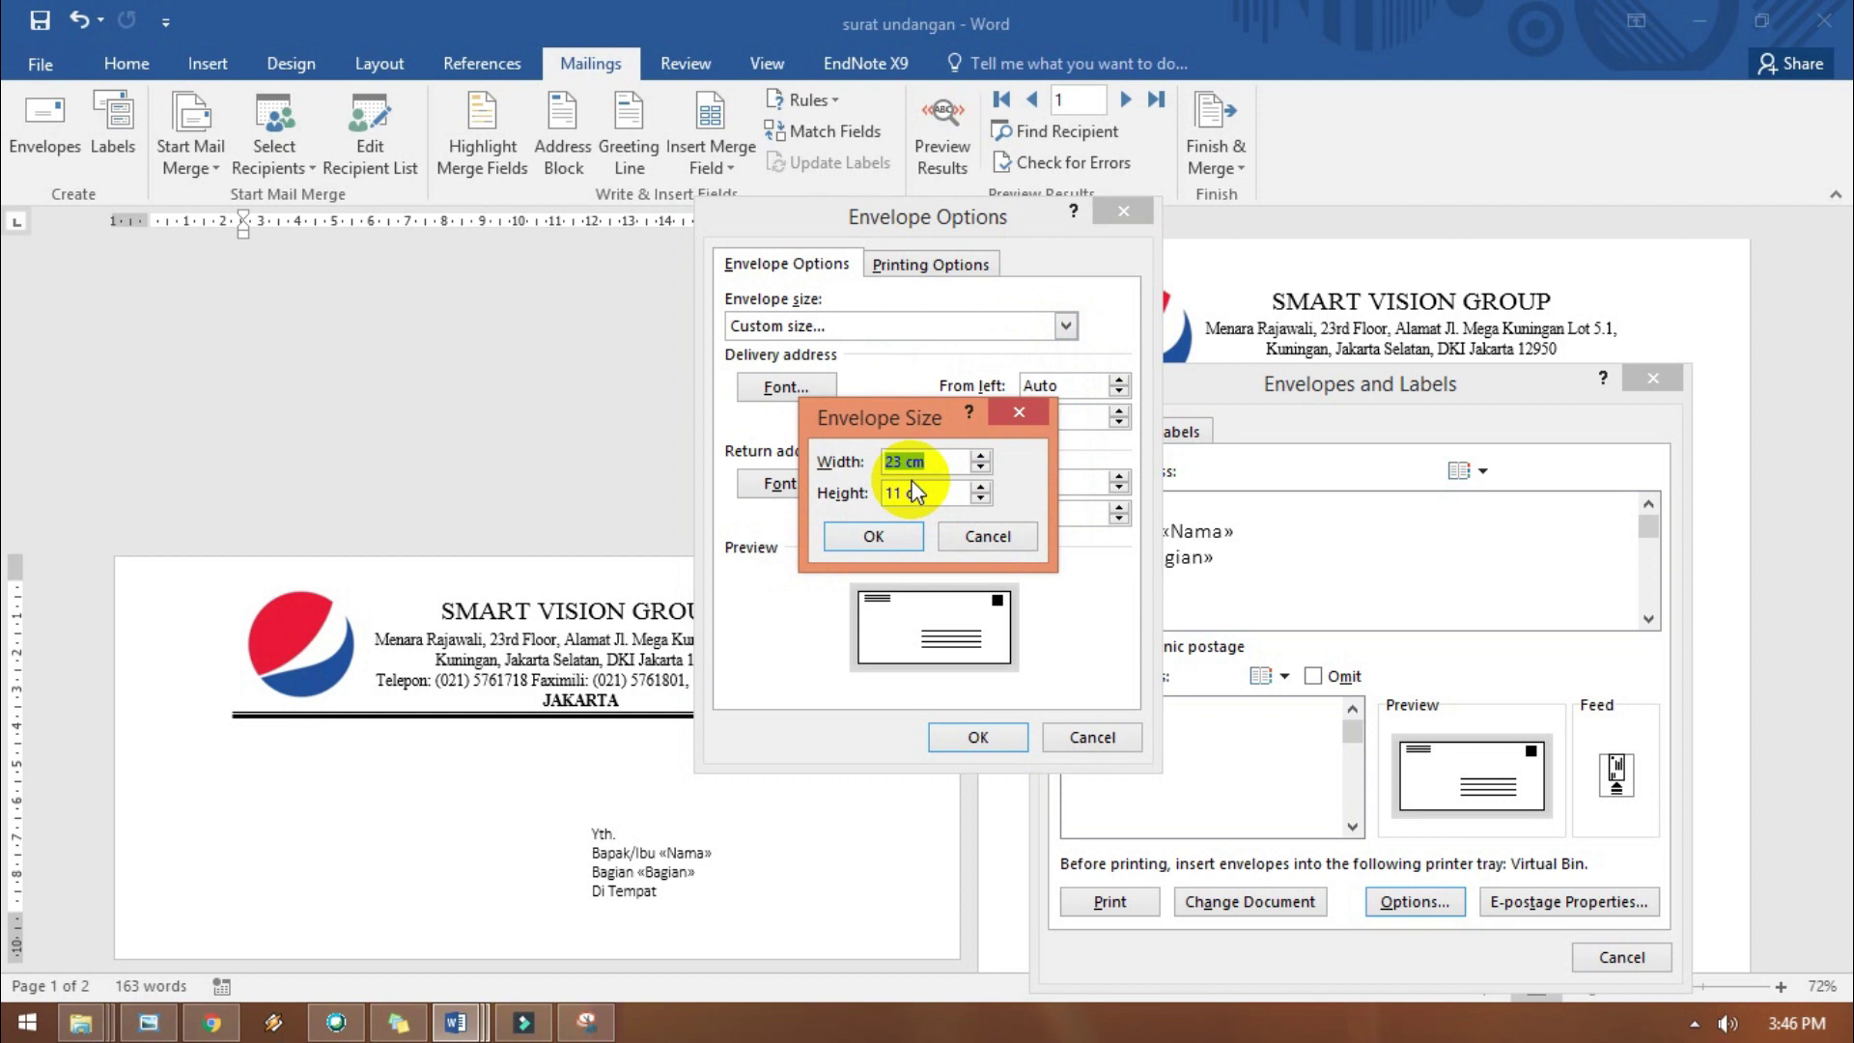
click(907, 531)
click(1058, 328)
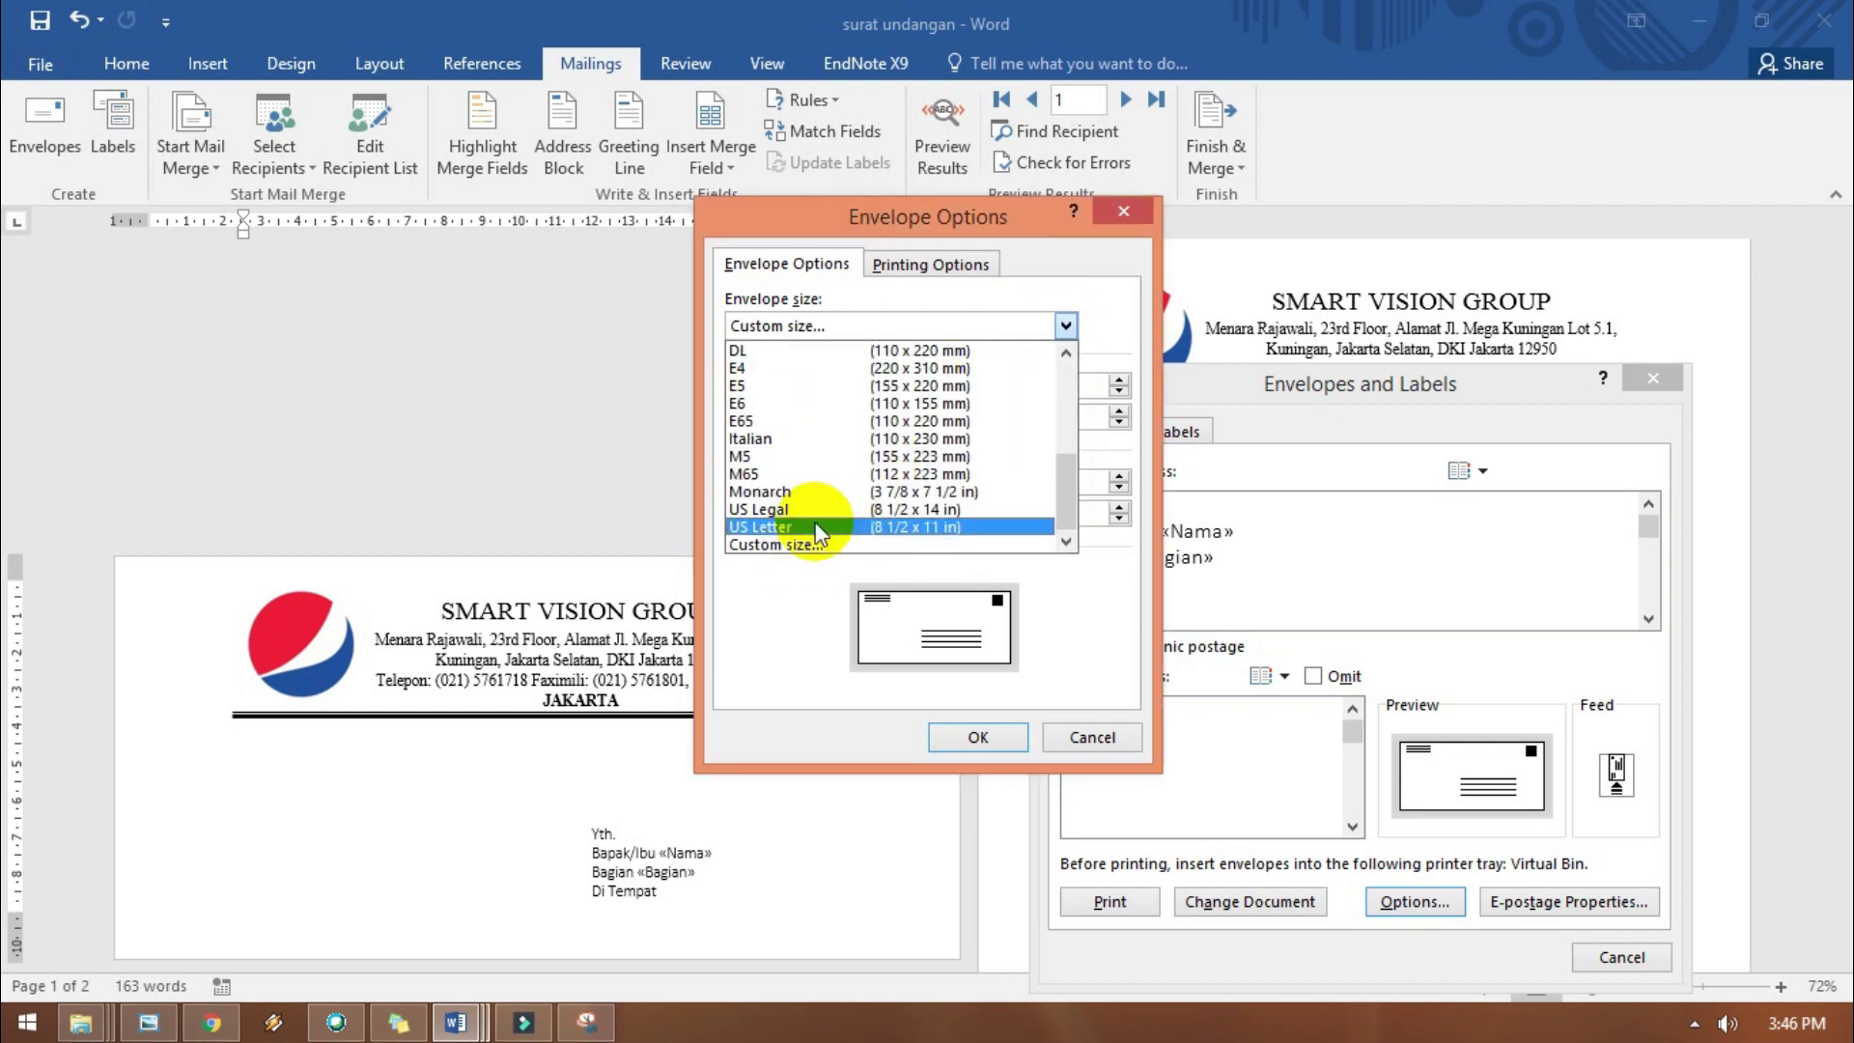
scroll(803, 514, up, 1)
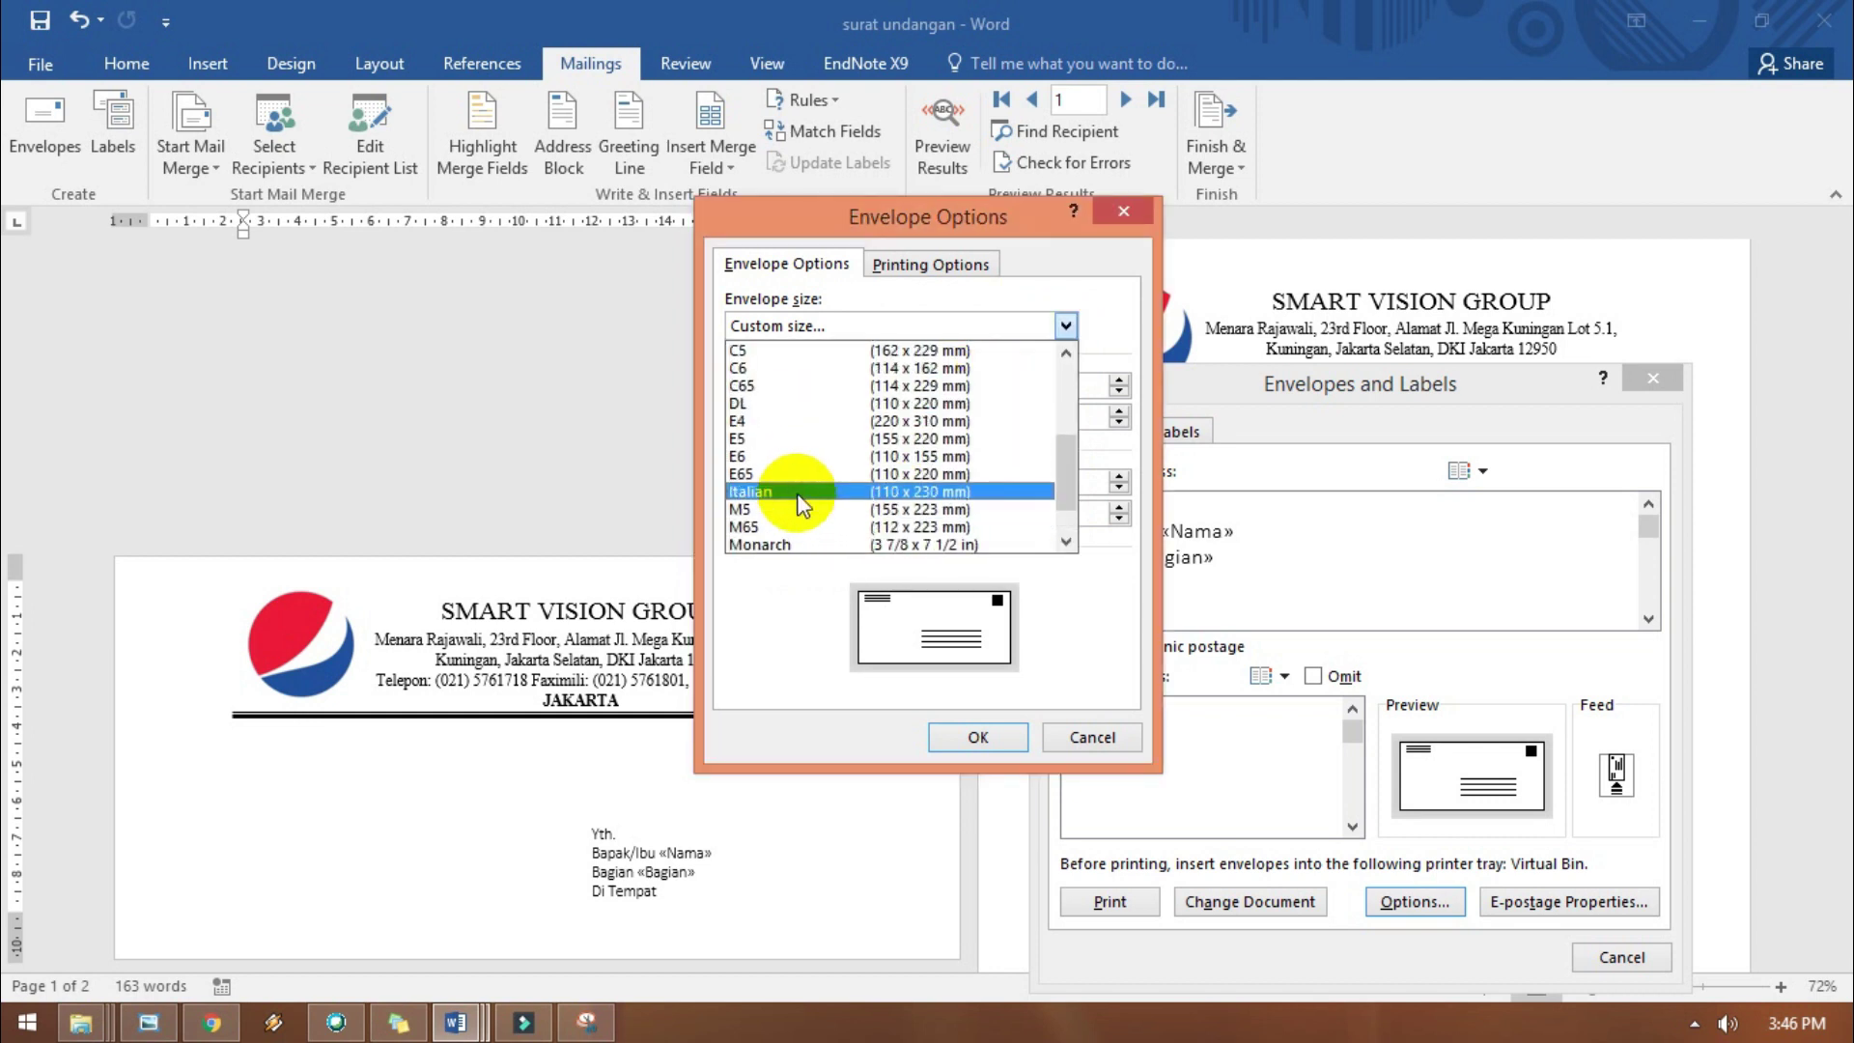
click(801, 491)
click(979, 734)
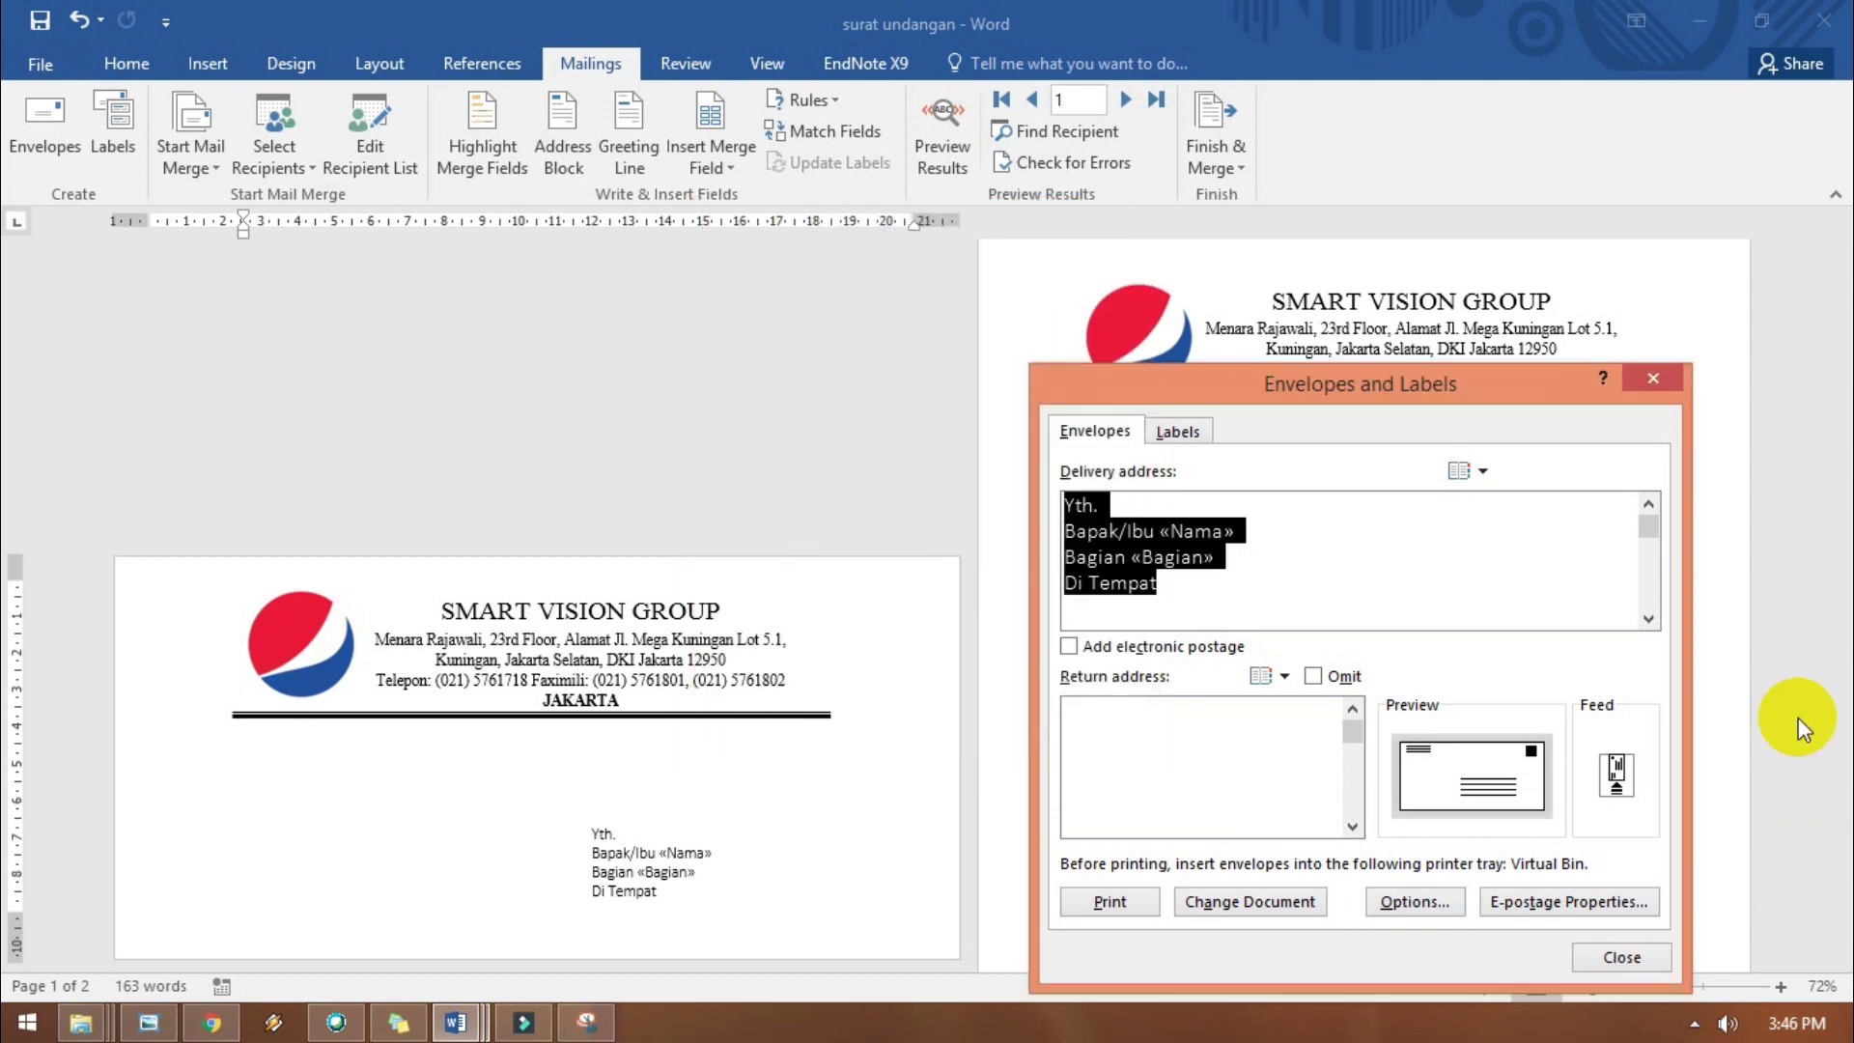
Return to the document and turn on Preview Results to show recipient data.
click(1623, 958)
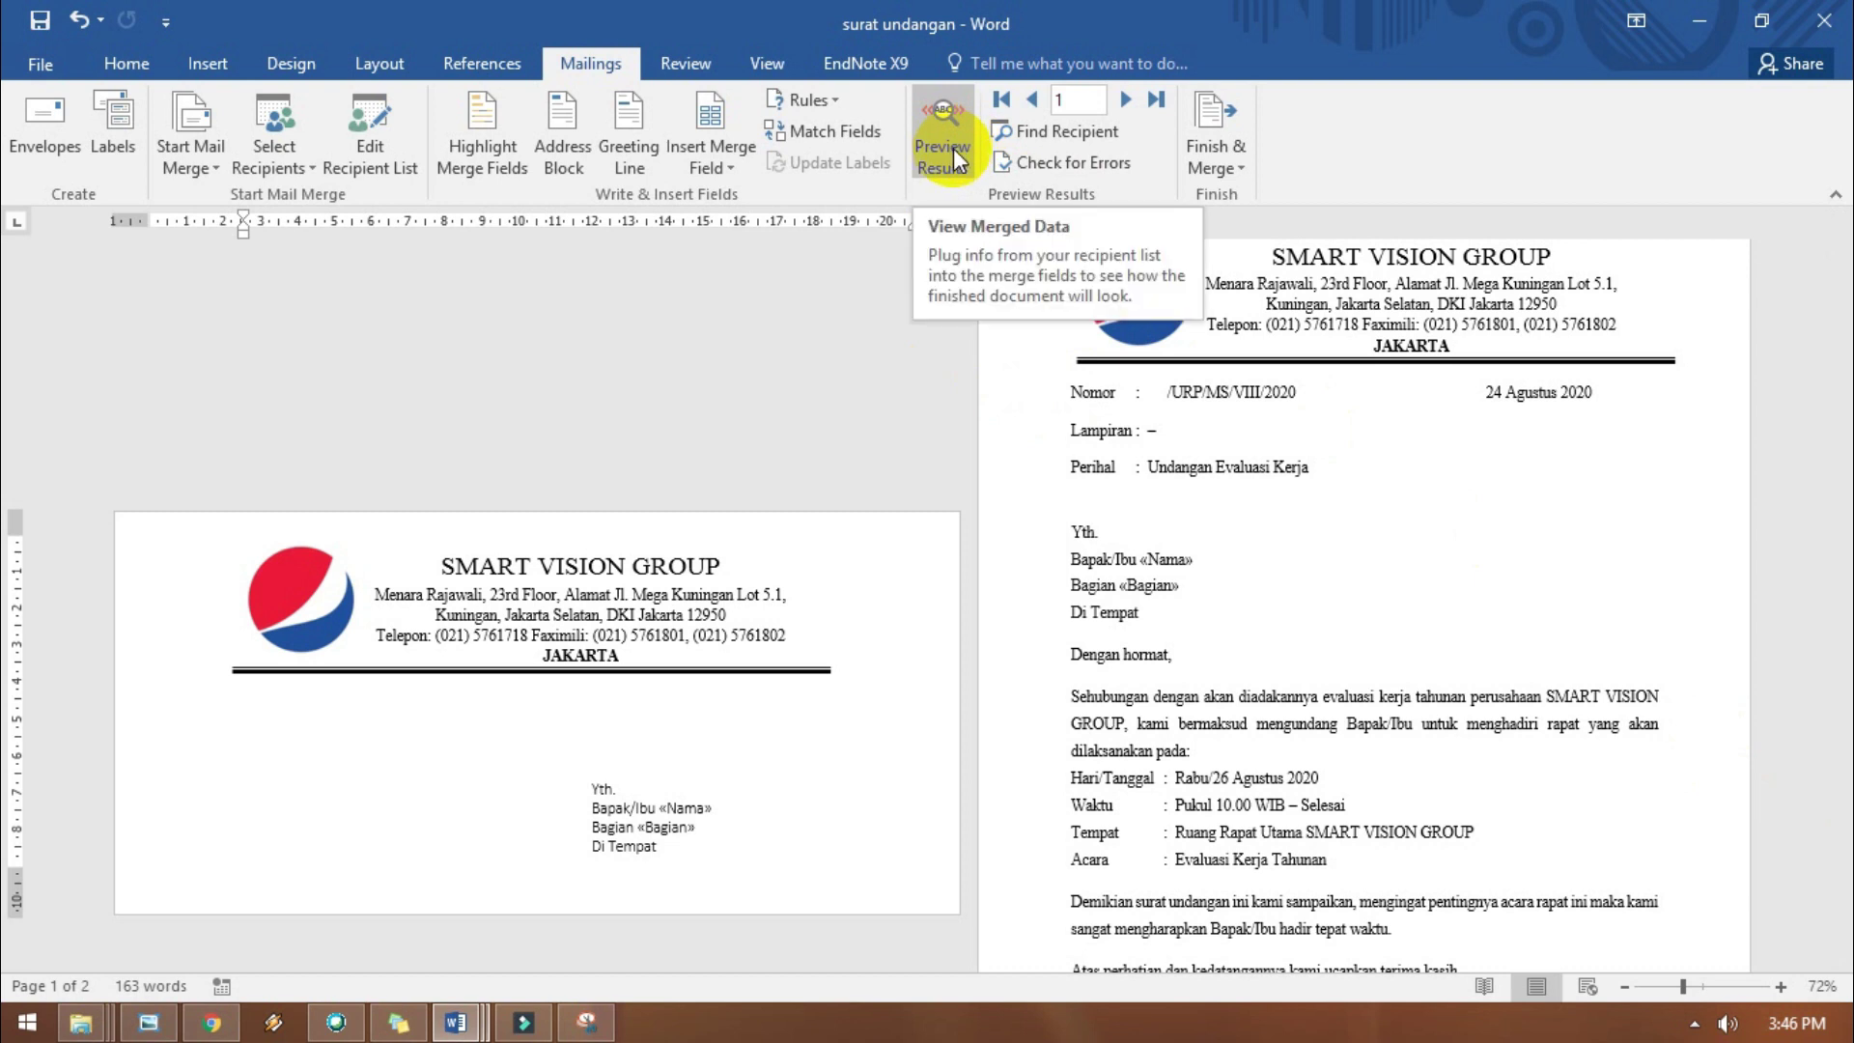
click(1150, 585)
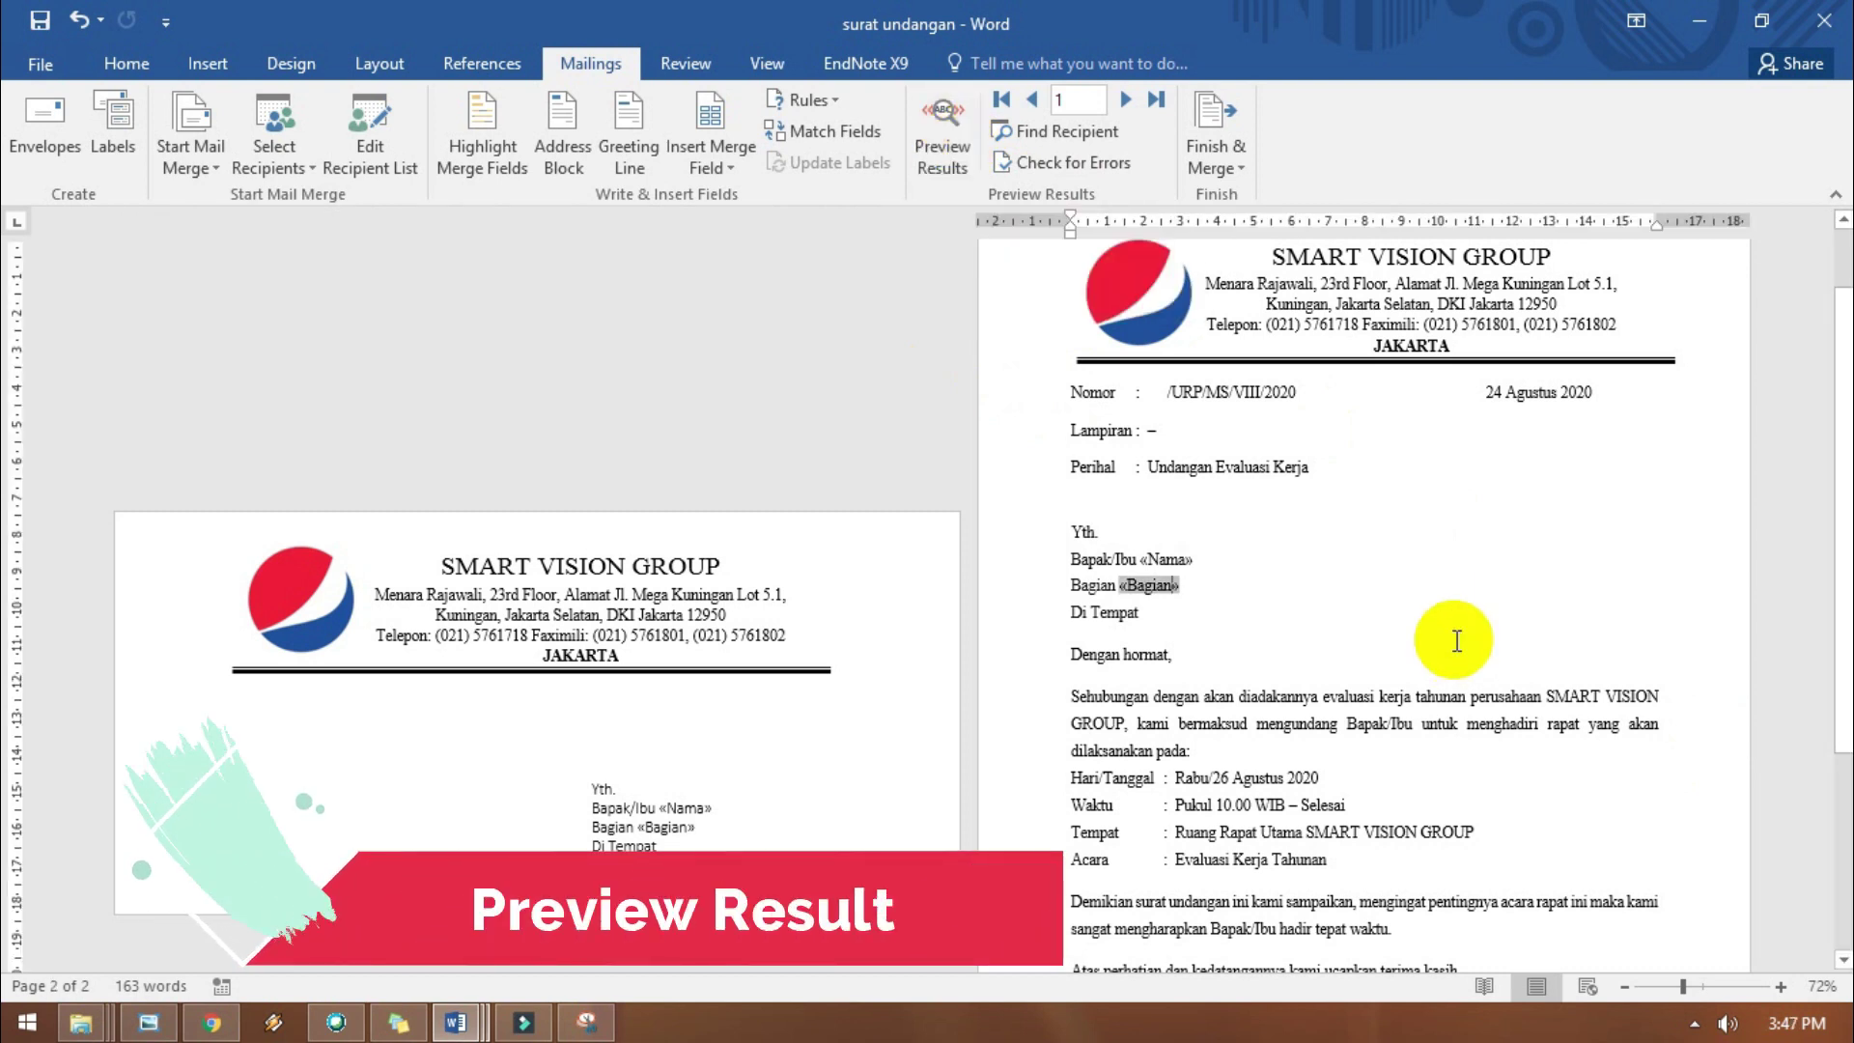
click(1229, 561)
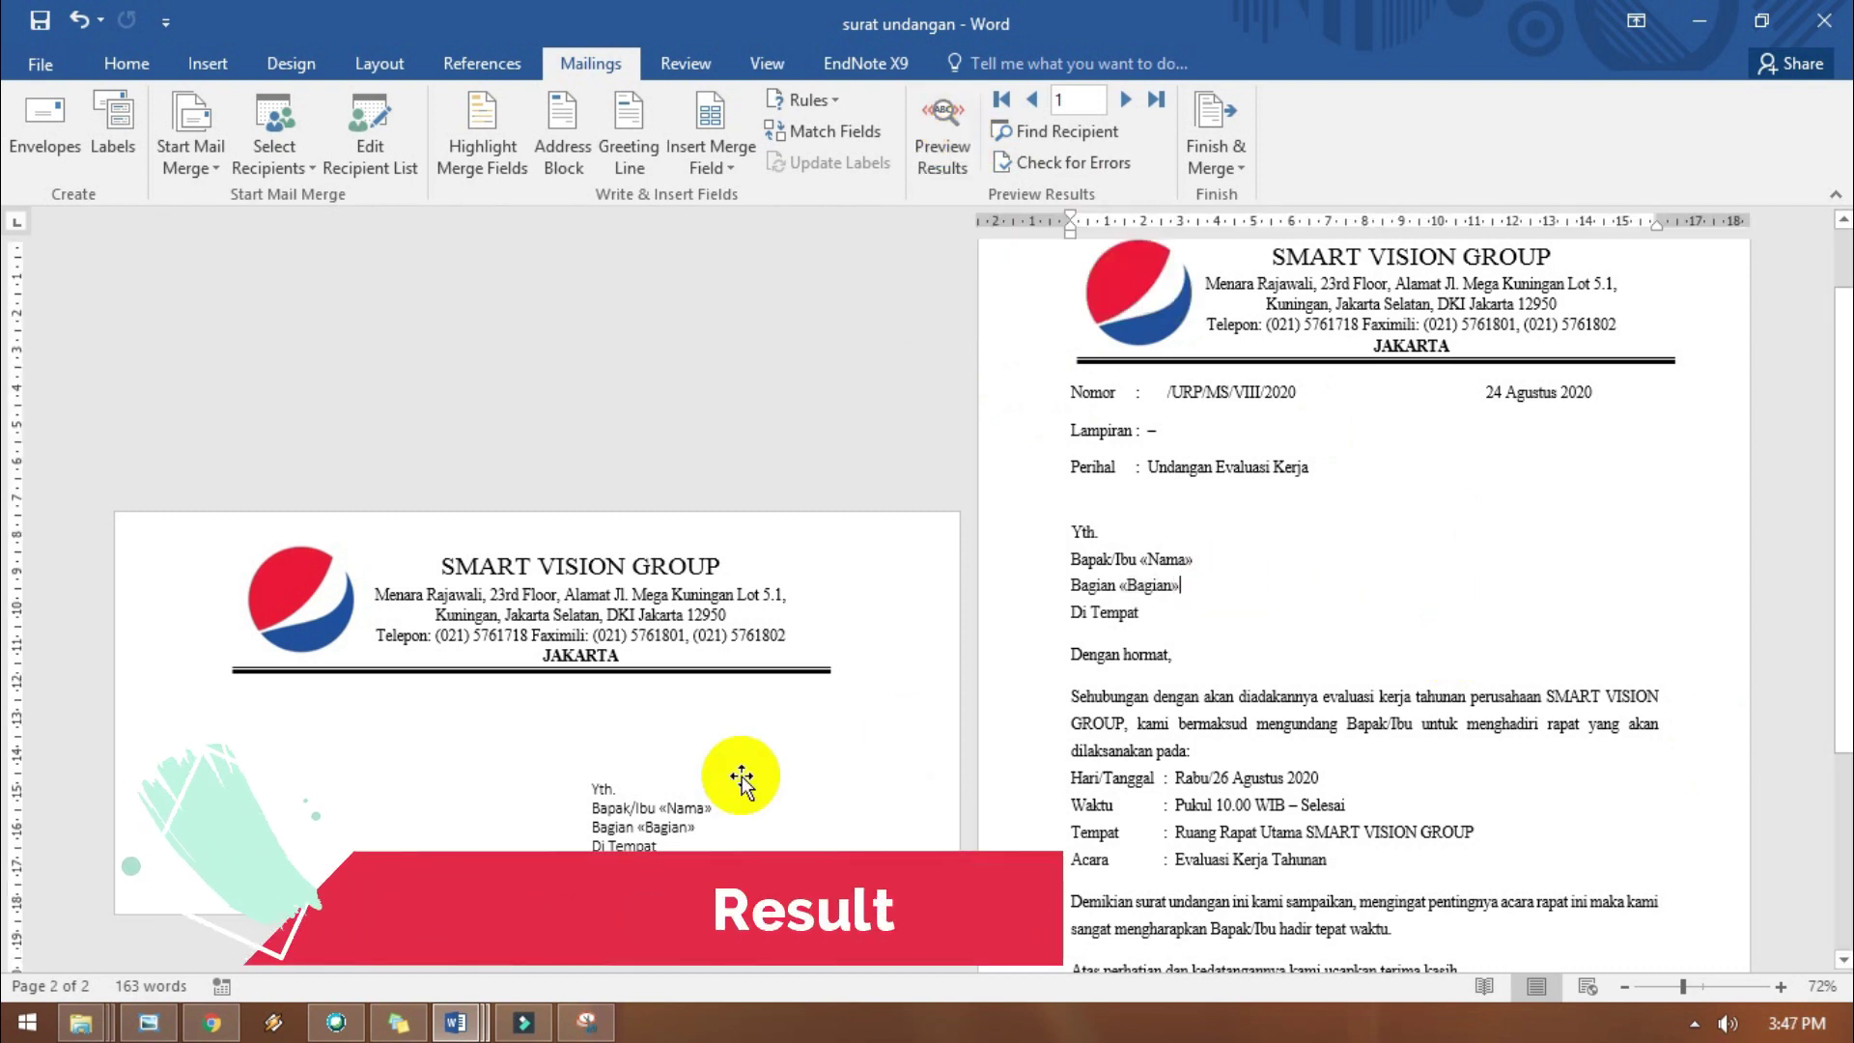
click(1632, 695)
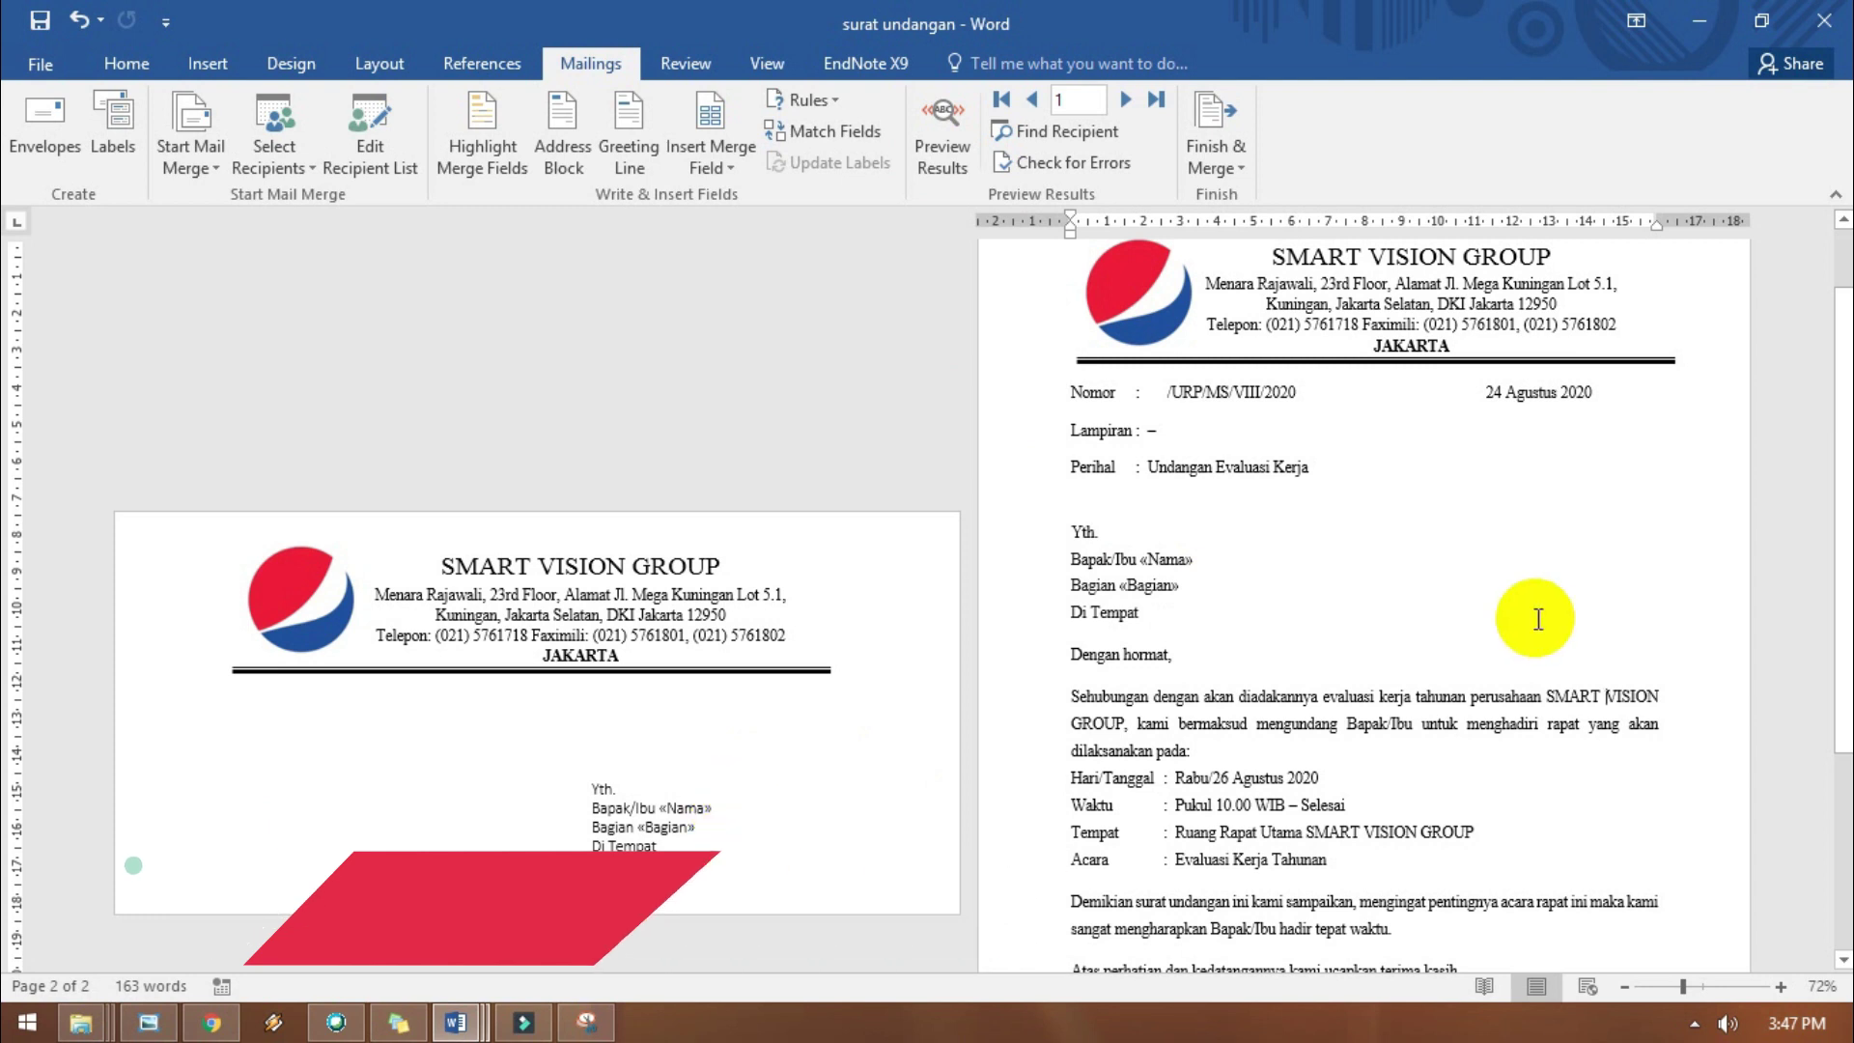
click(706, 824)
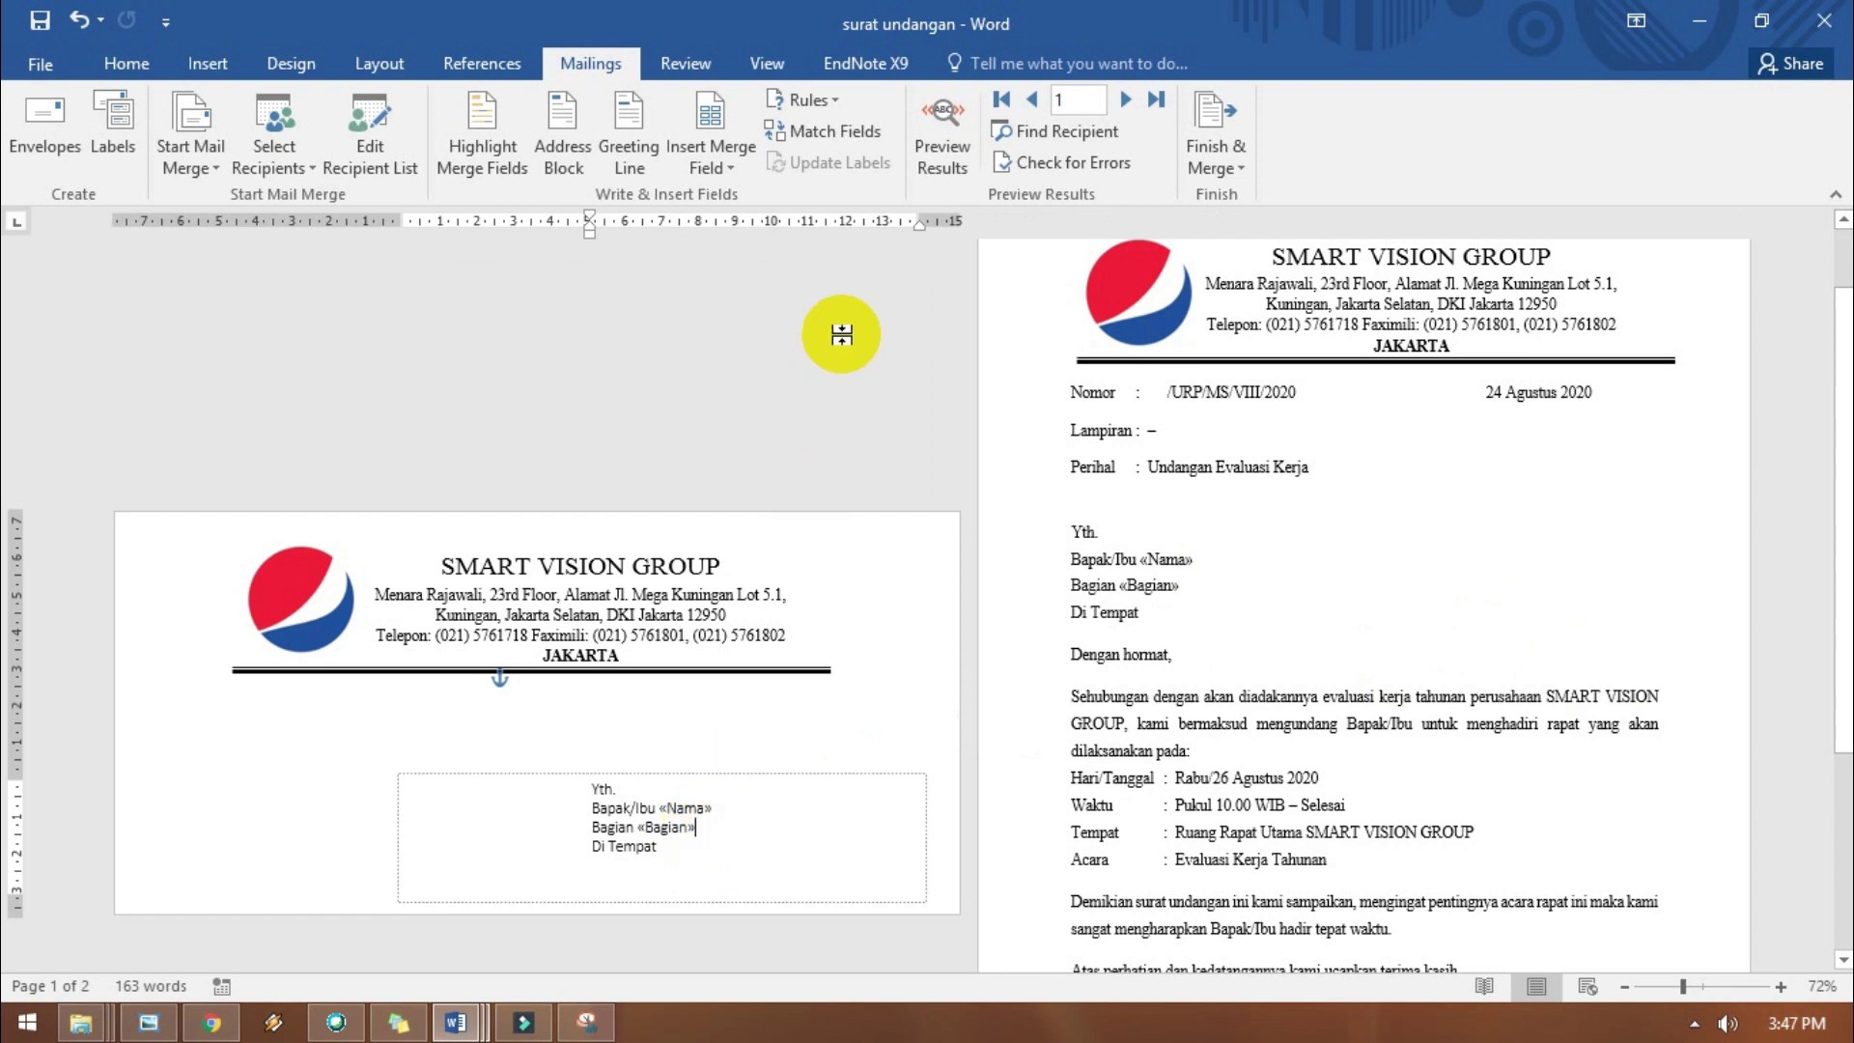
click(946, 159)
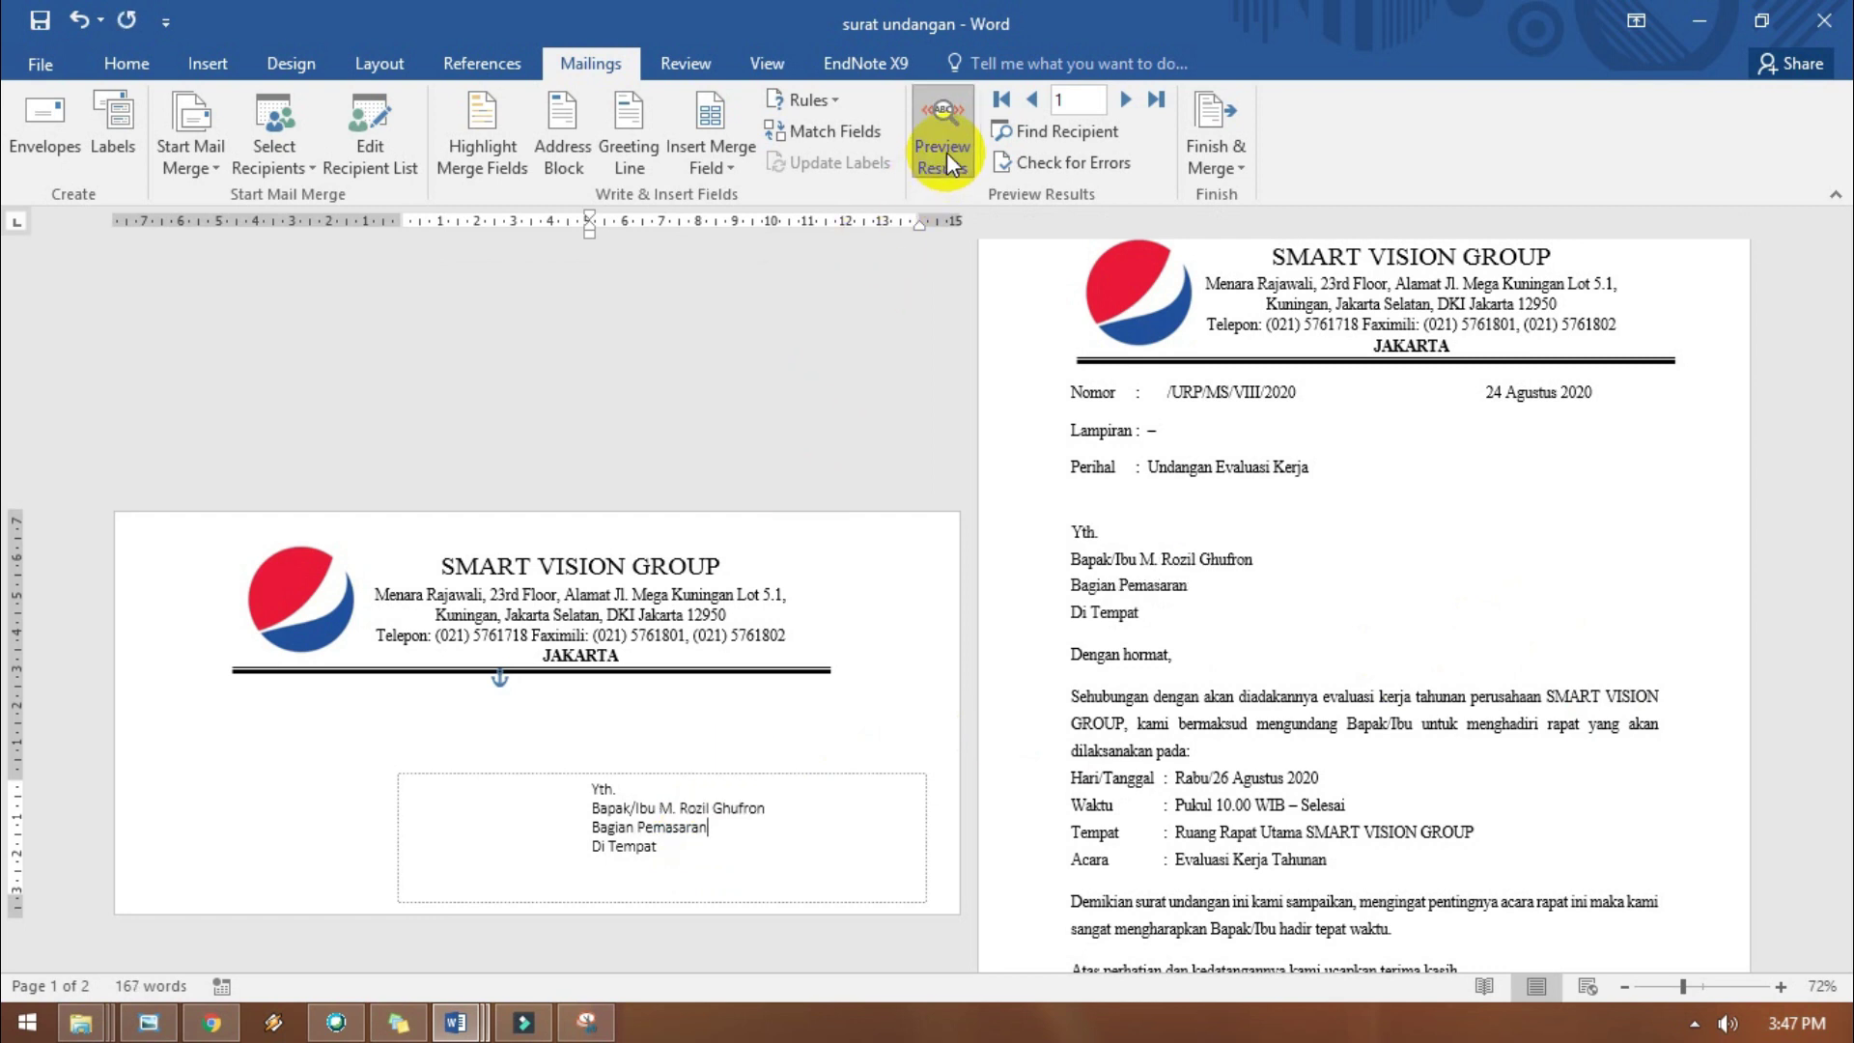
click(1187, 580)
click(713, 855)
click(1697, 841)
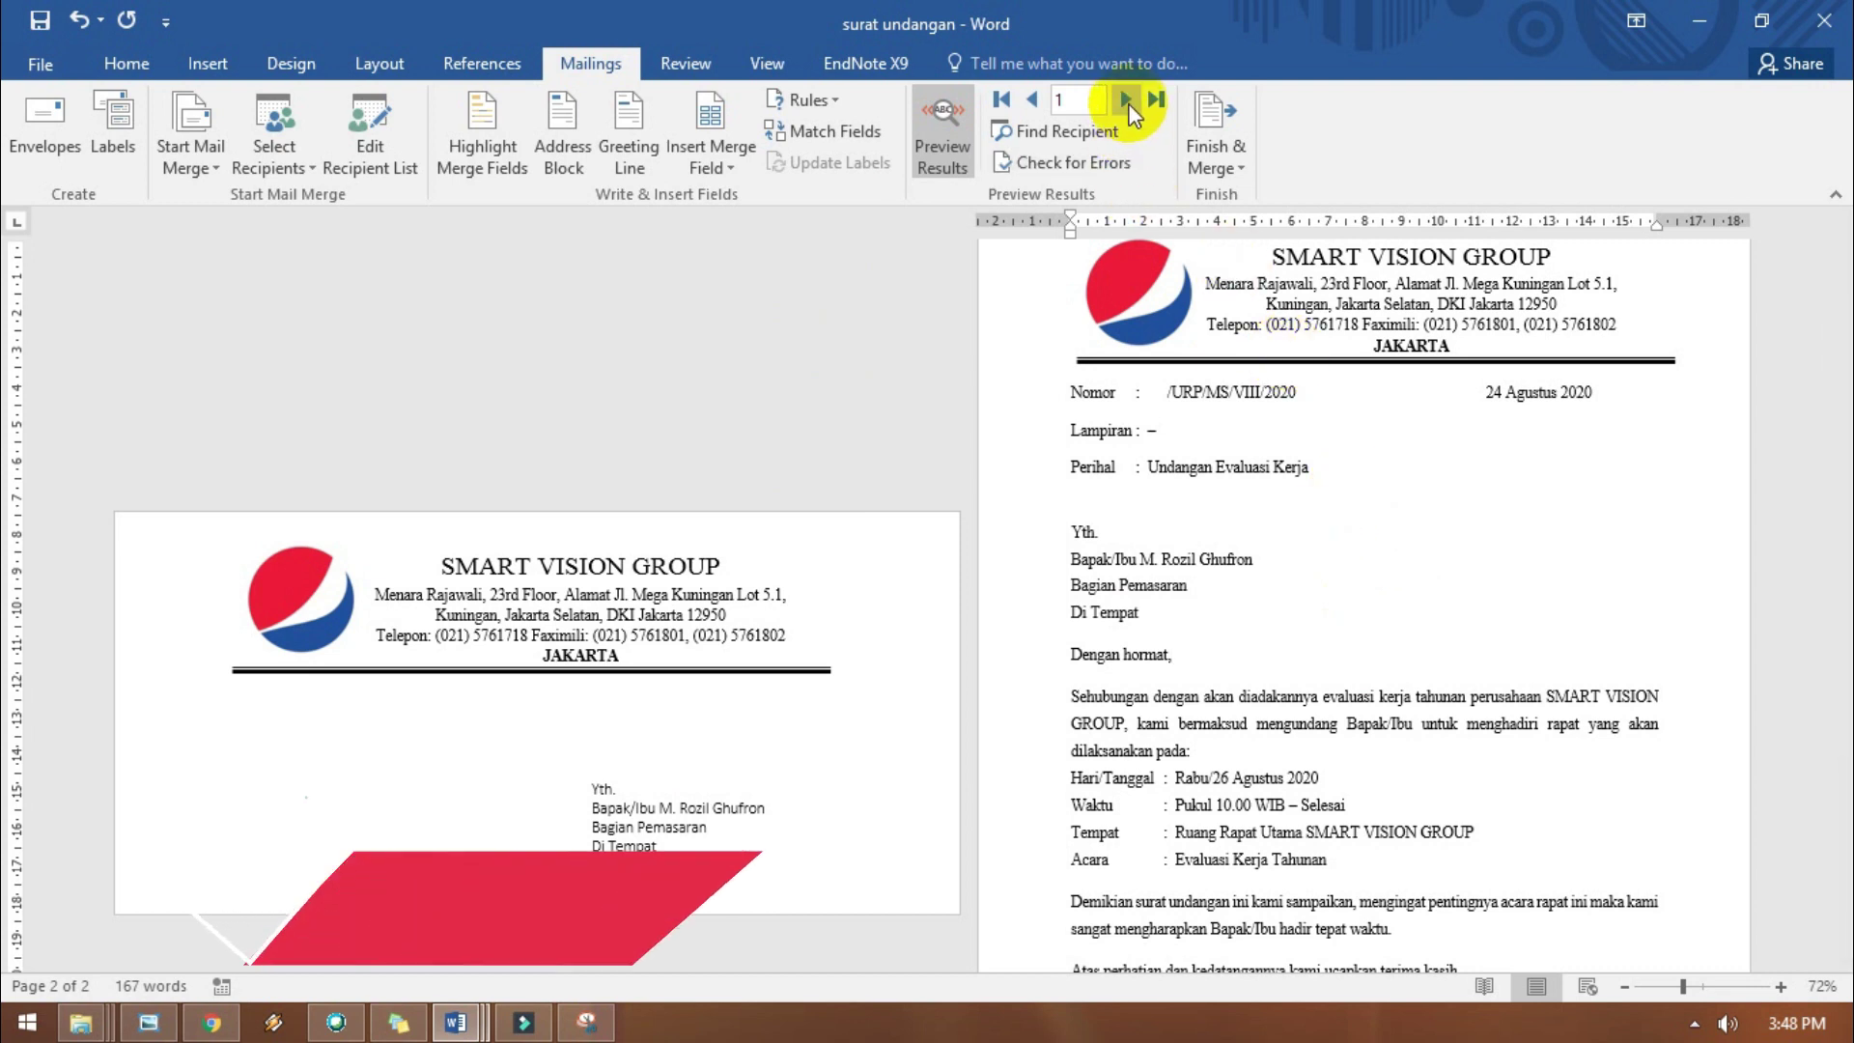
Advance the preview to recipient record 6, showing Bagian SDM.
click(1126, 100)
click(1126, 99)
click(1126, 99)
click(1126, 100)
click(1126, 100)
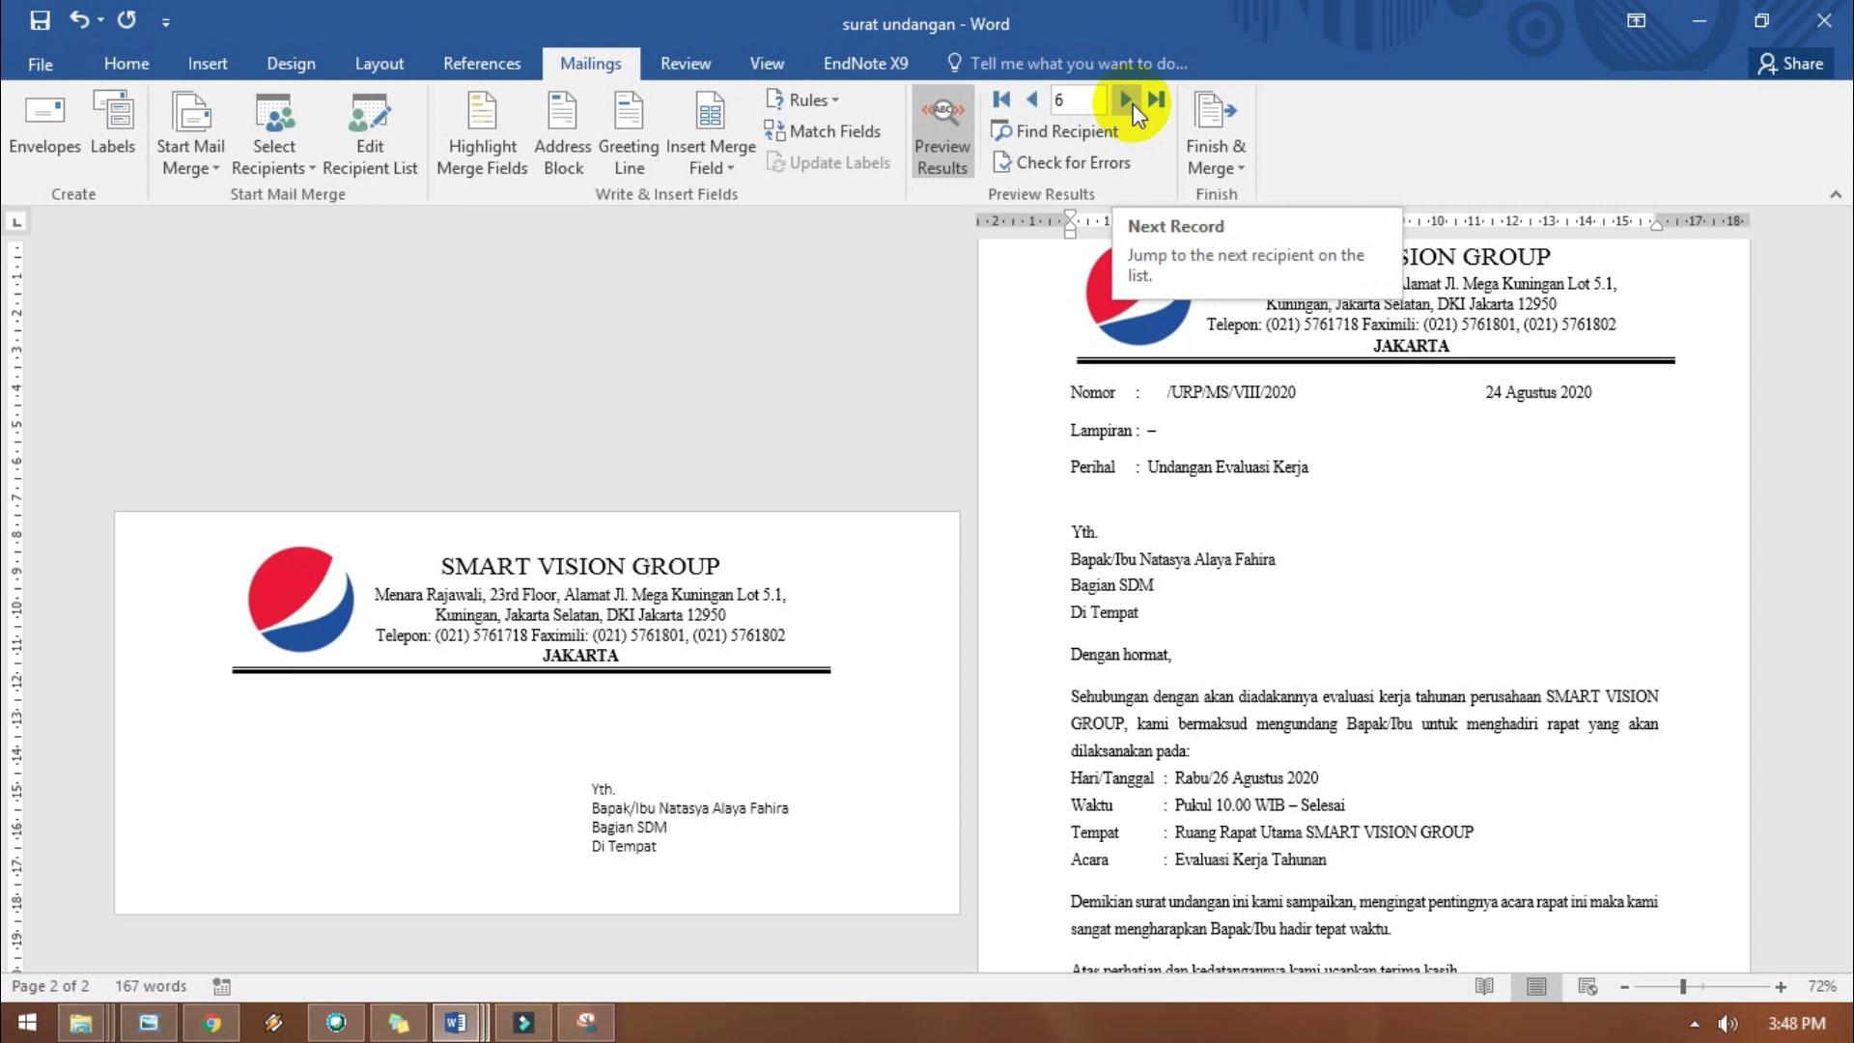
click(1209, 141)
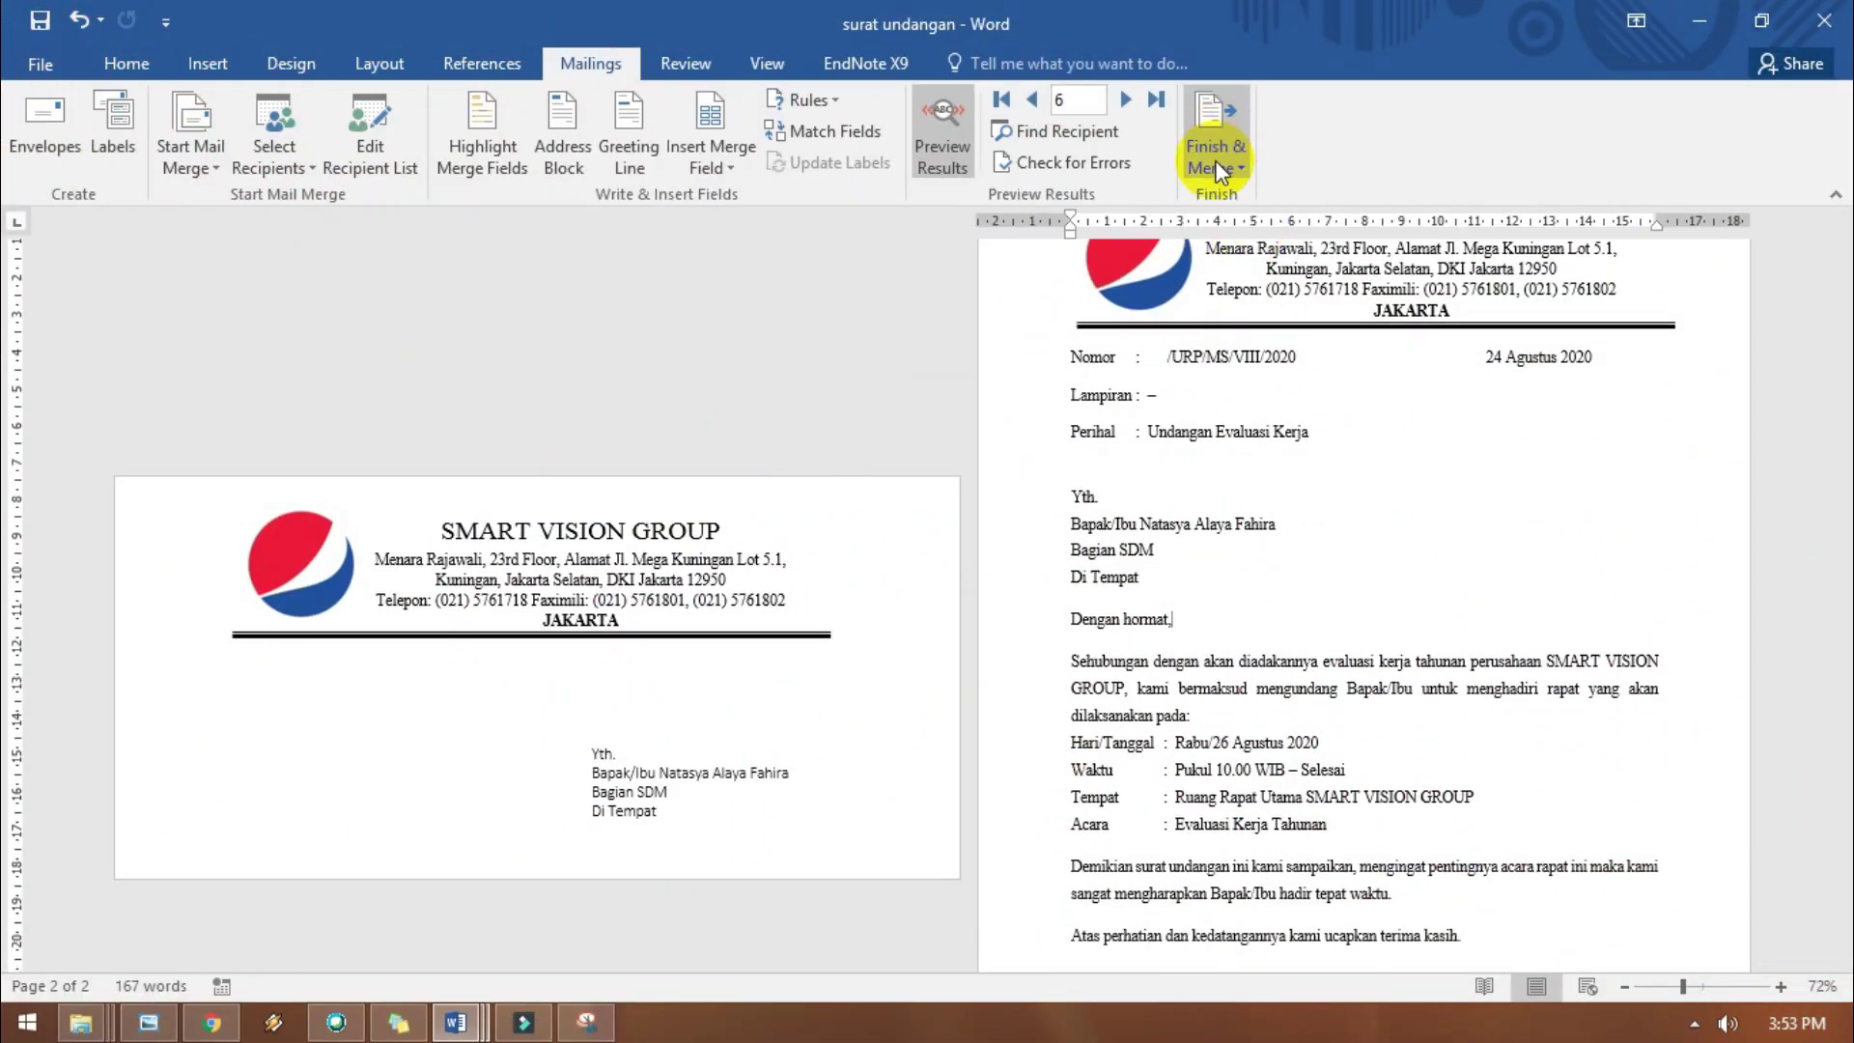
Merge to Printer with the print range set to records 1 through 2.
click(1219, 153)
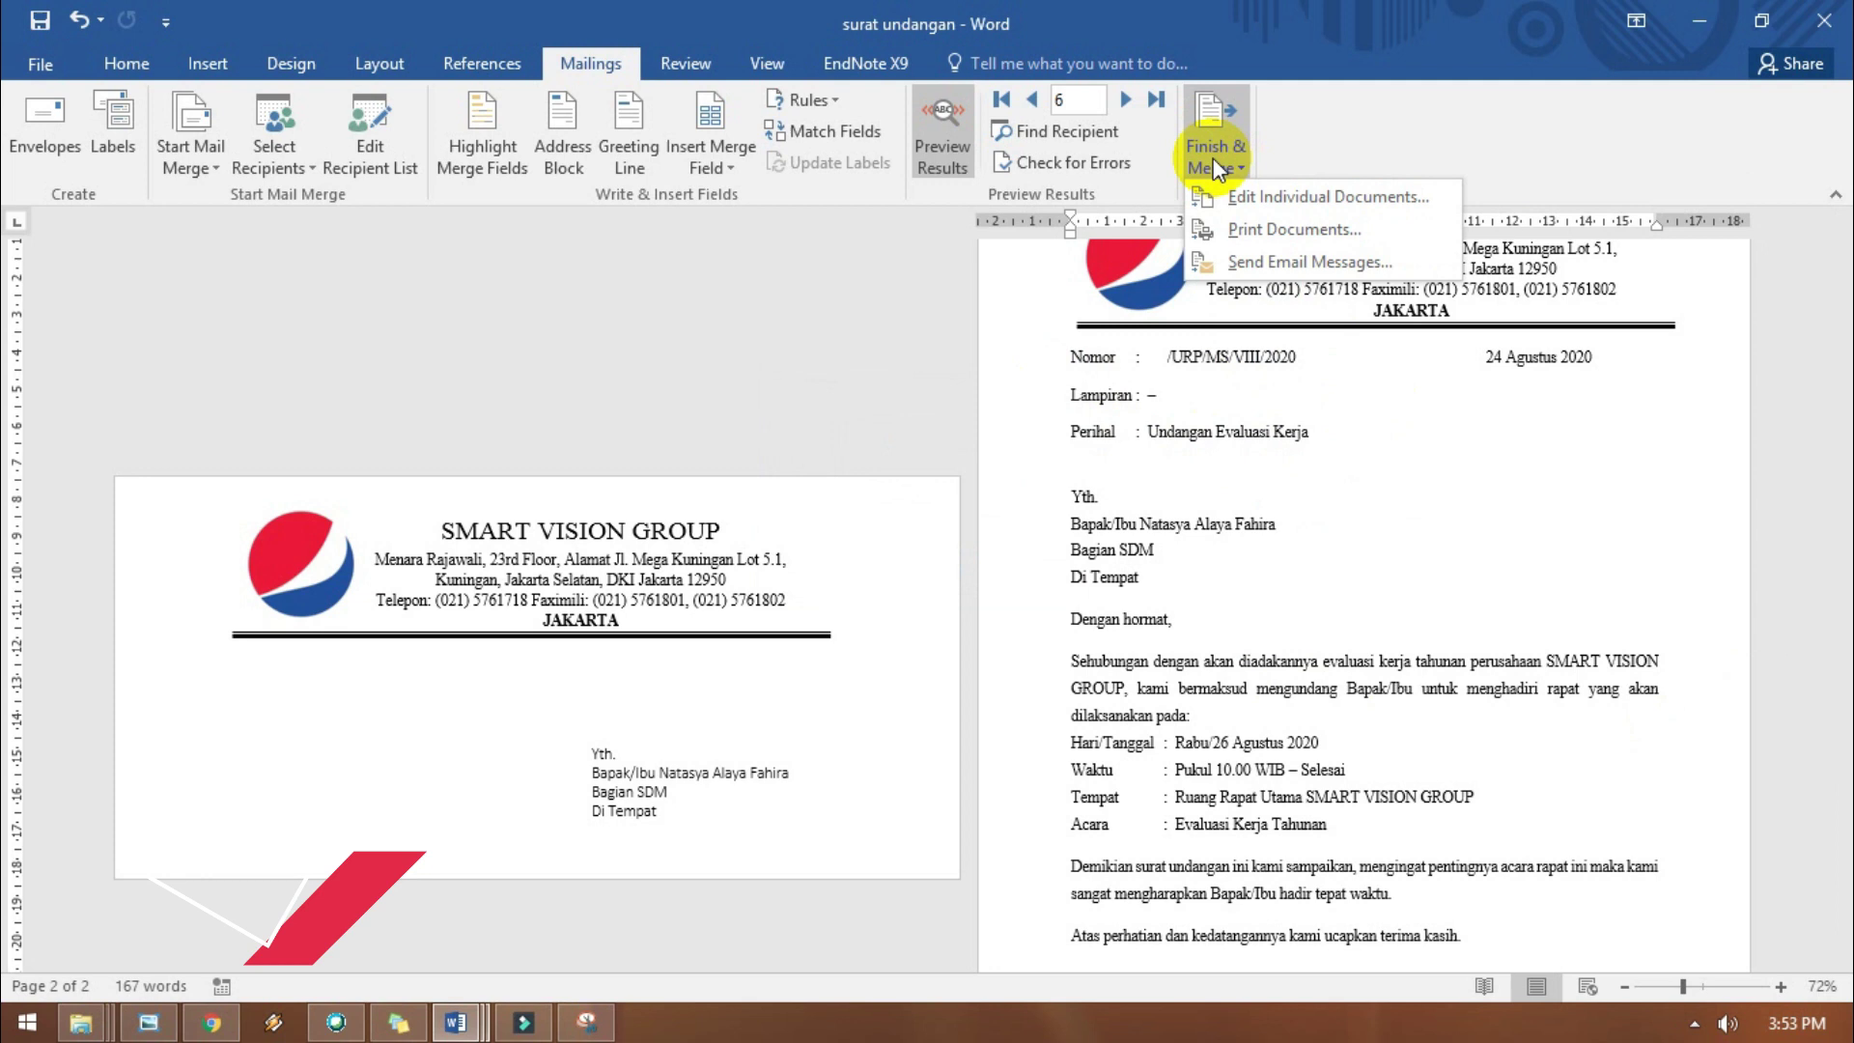
click(1253, 224)
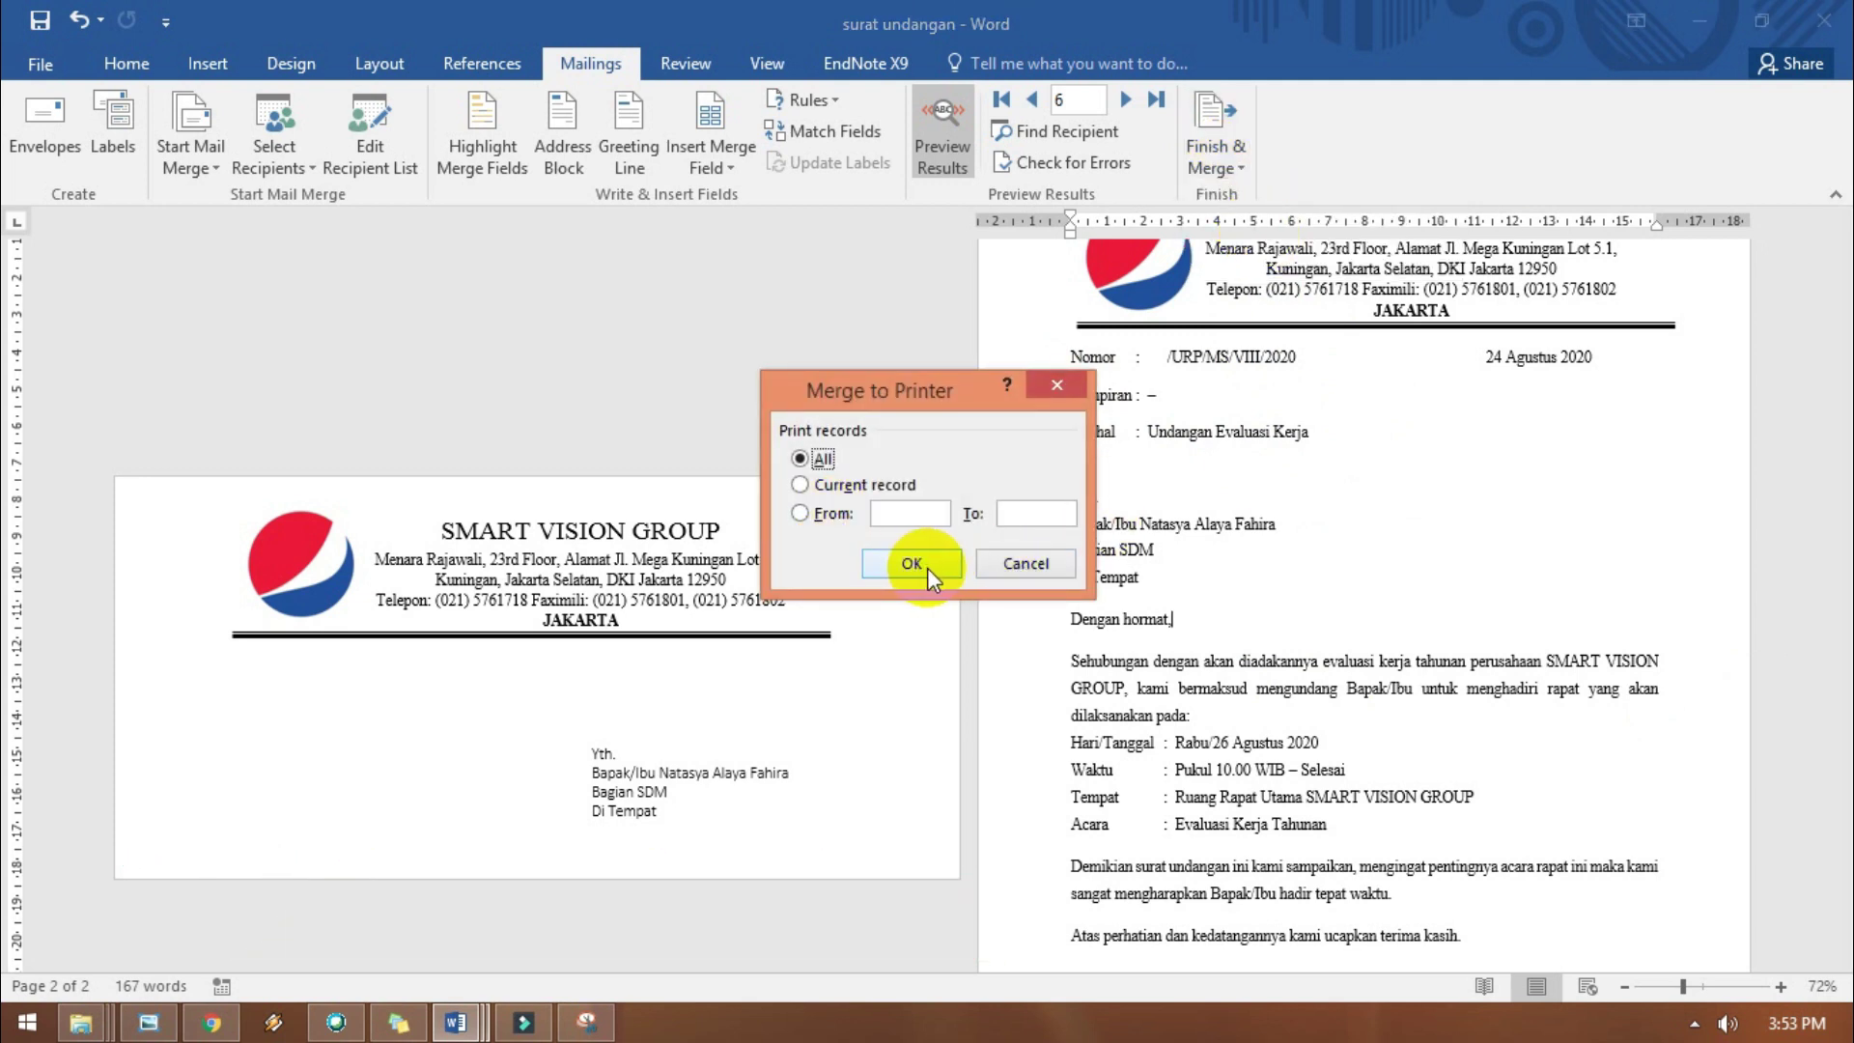
click(802, 486)
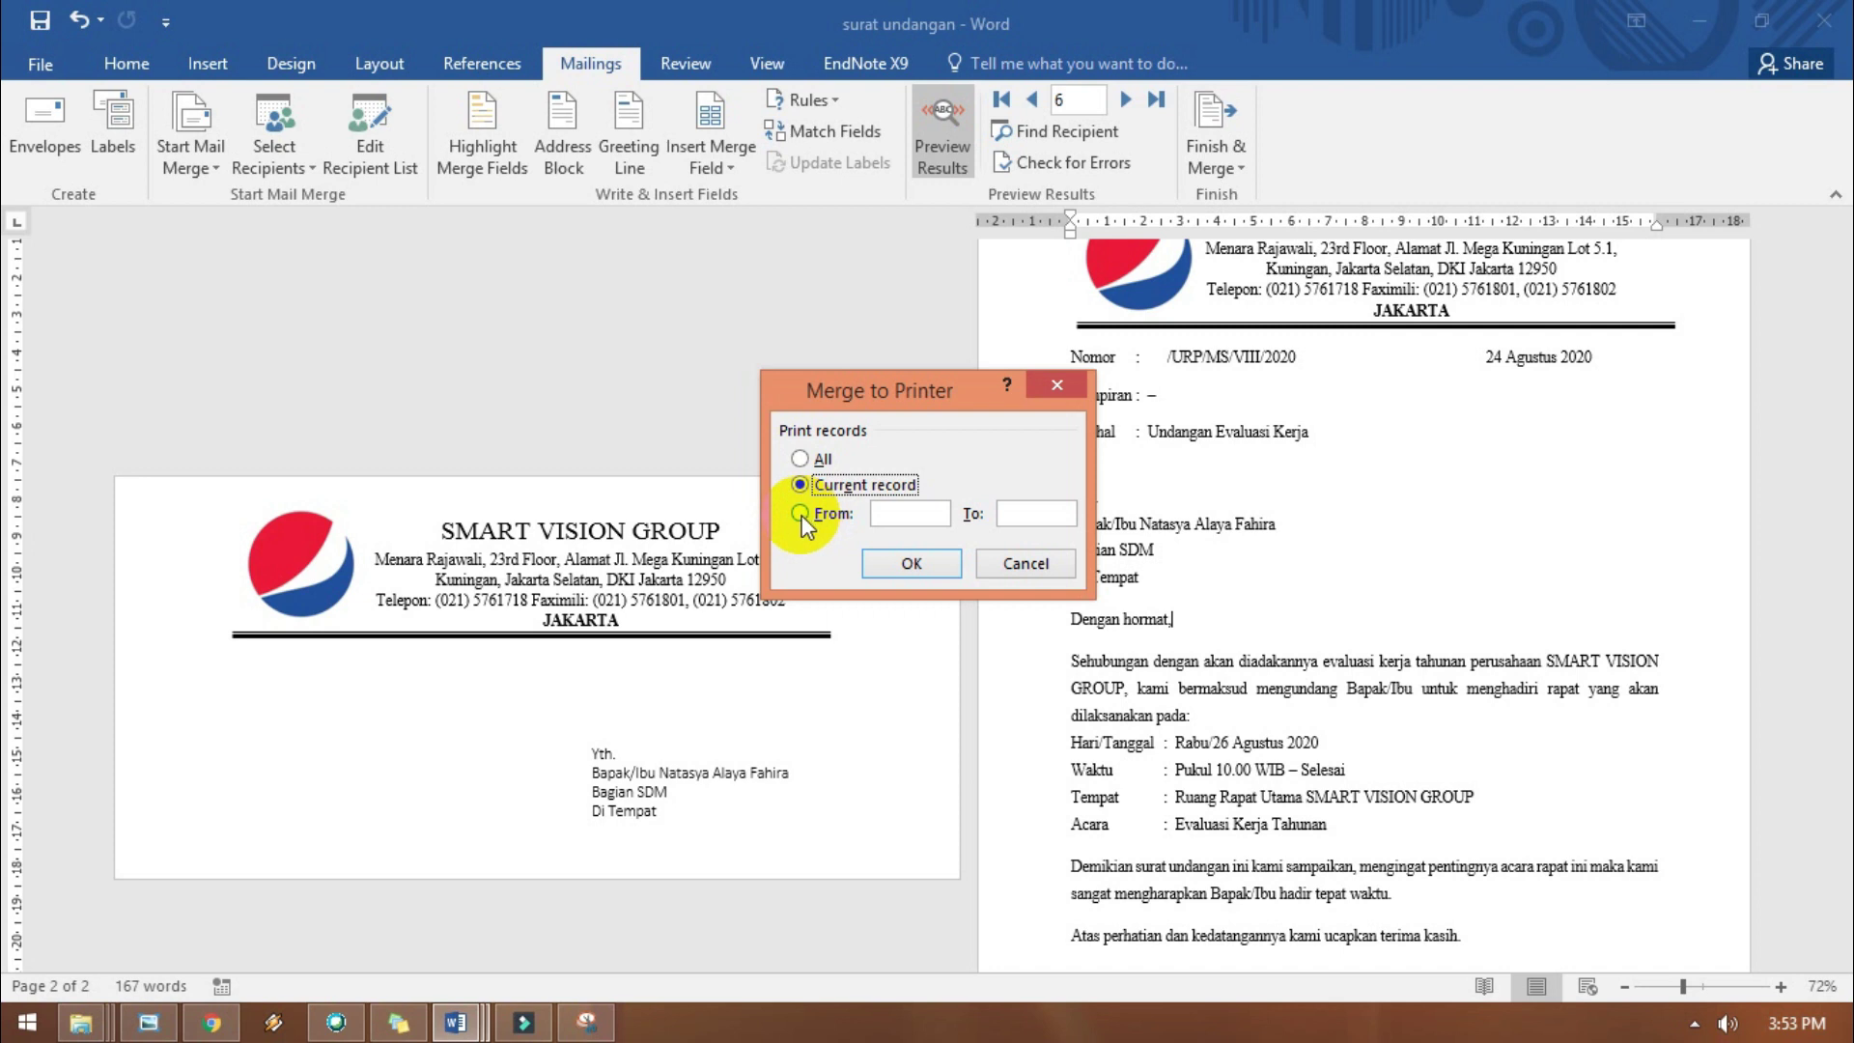
click(801, 513)
click(893, 513)
text(1)
click(1021, 515)
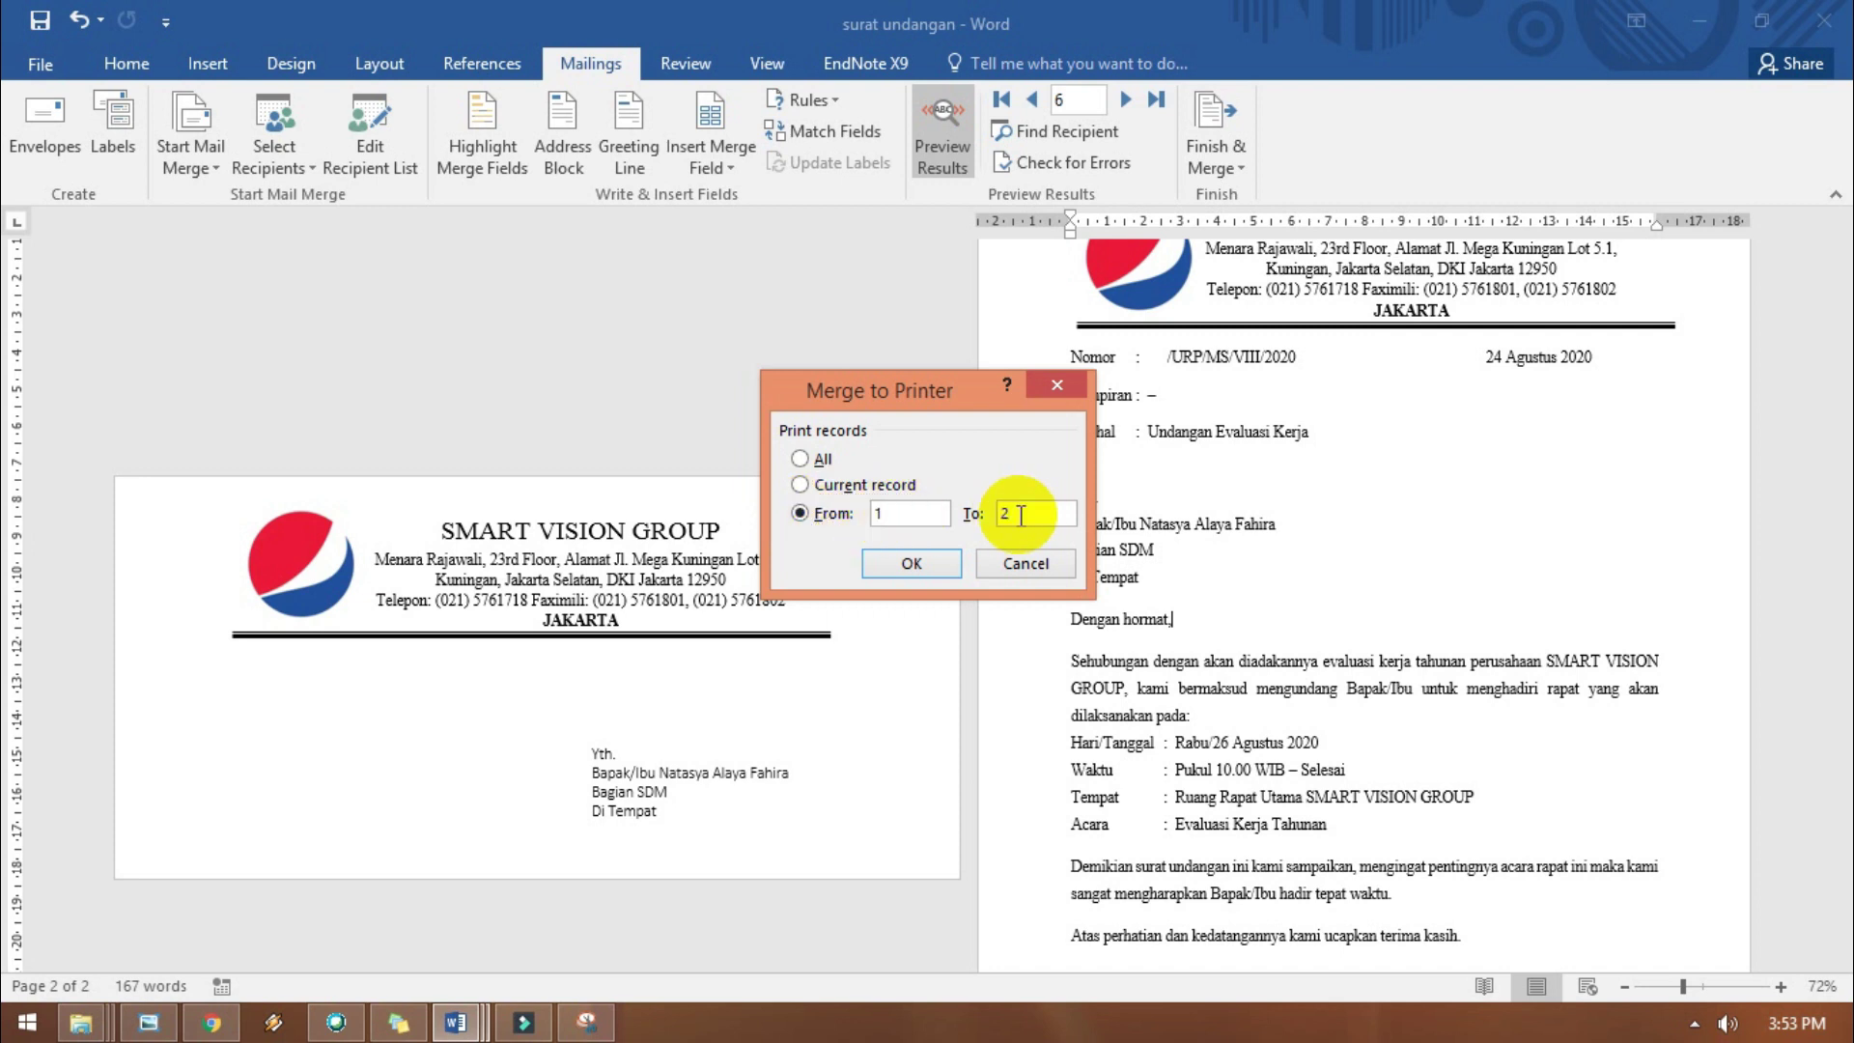